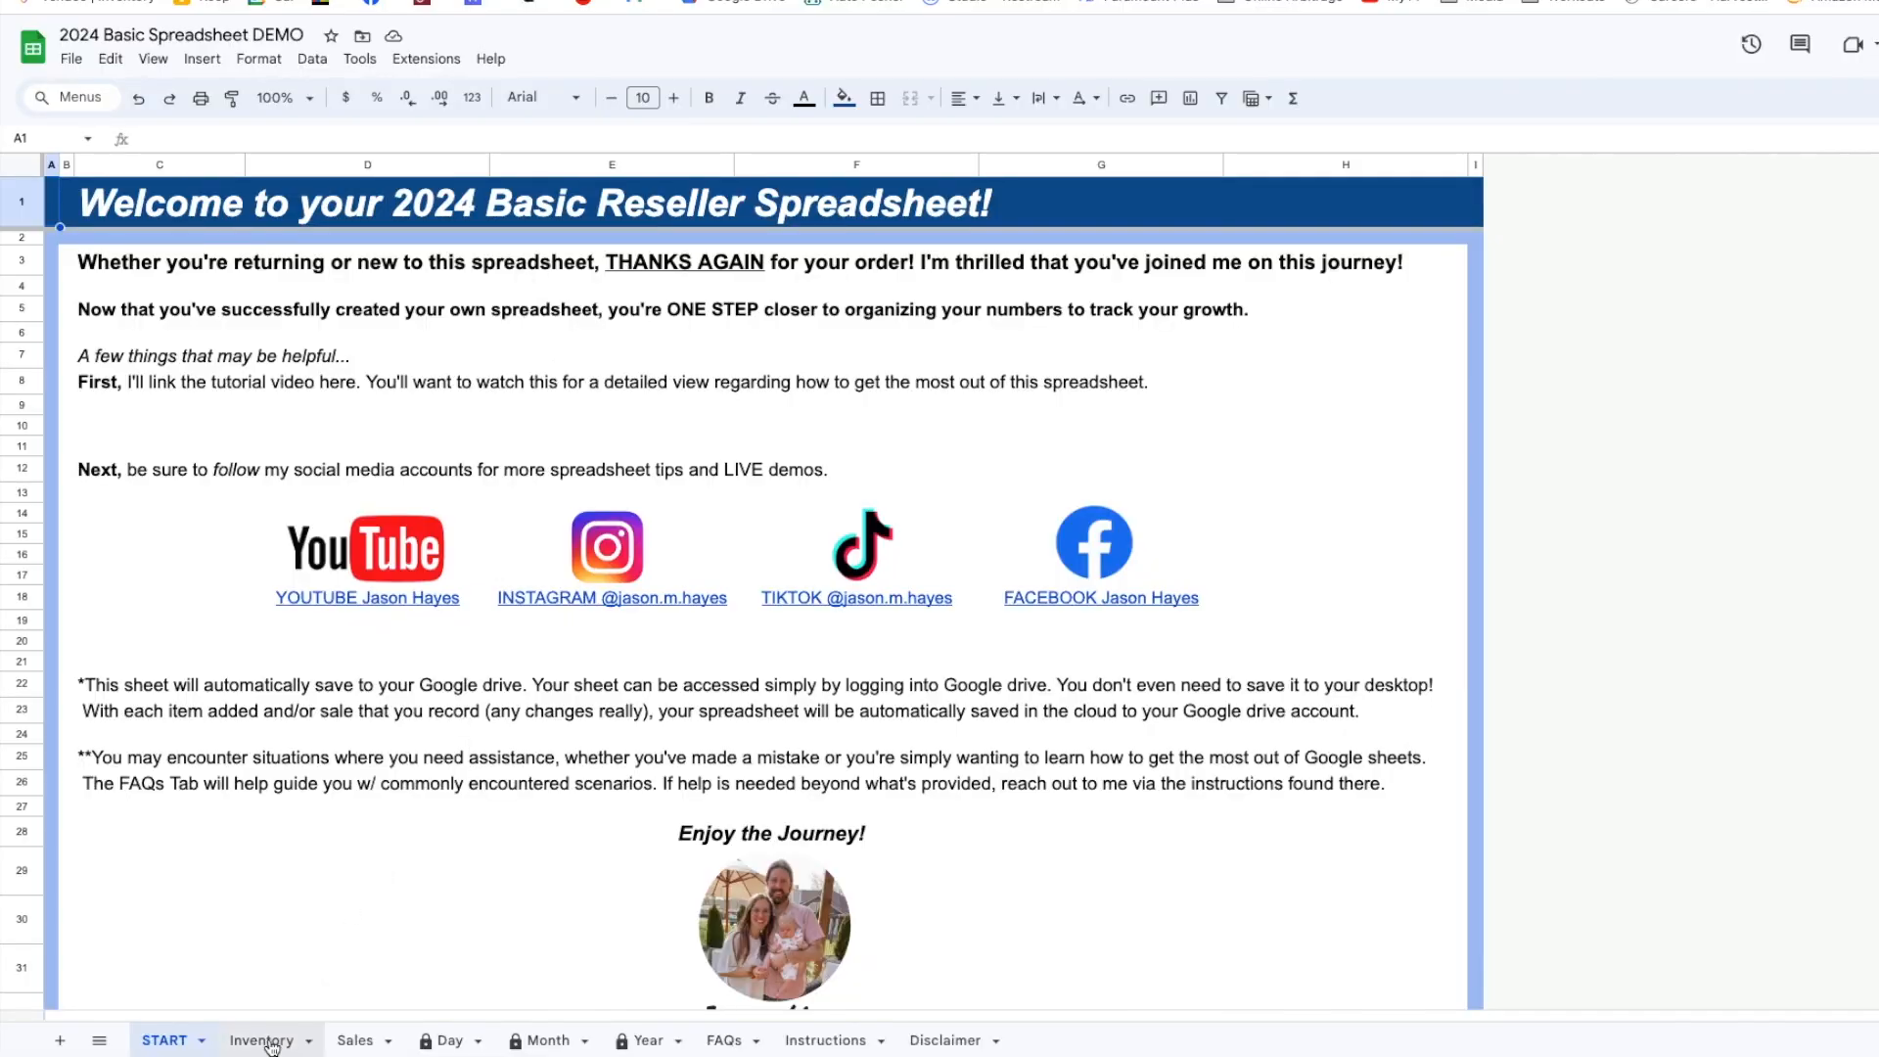
- Open the Inventory sheet and review its Listed Date, Item Title, Units, Bin, Cost, Notes and XP columns
left_click(262, 1041)
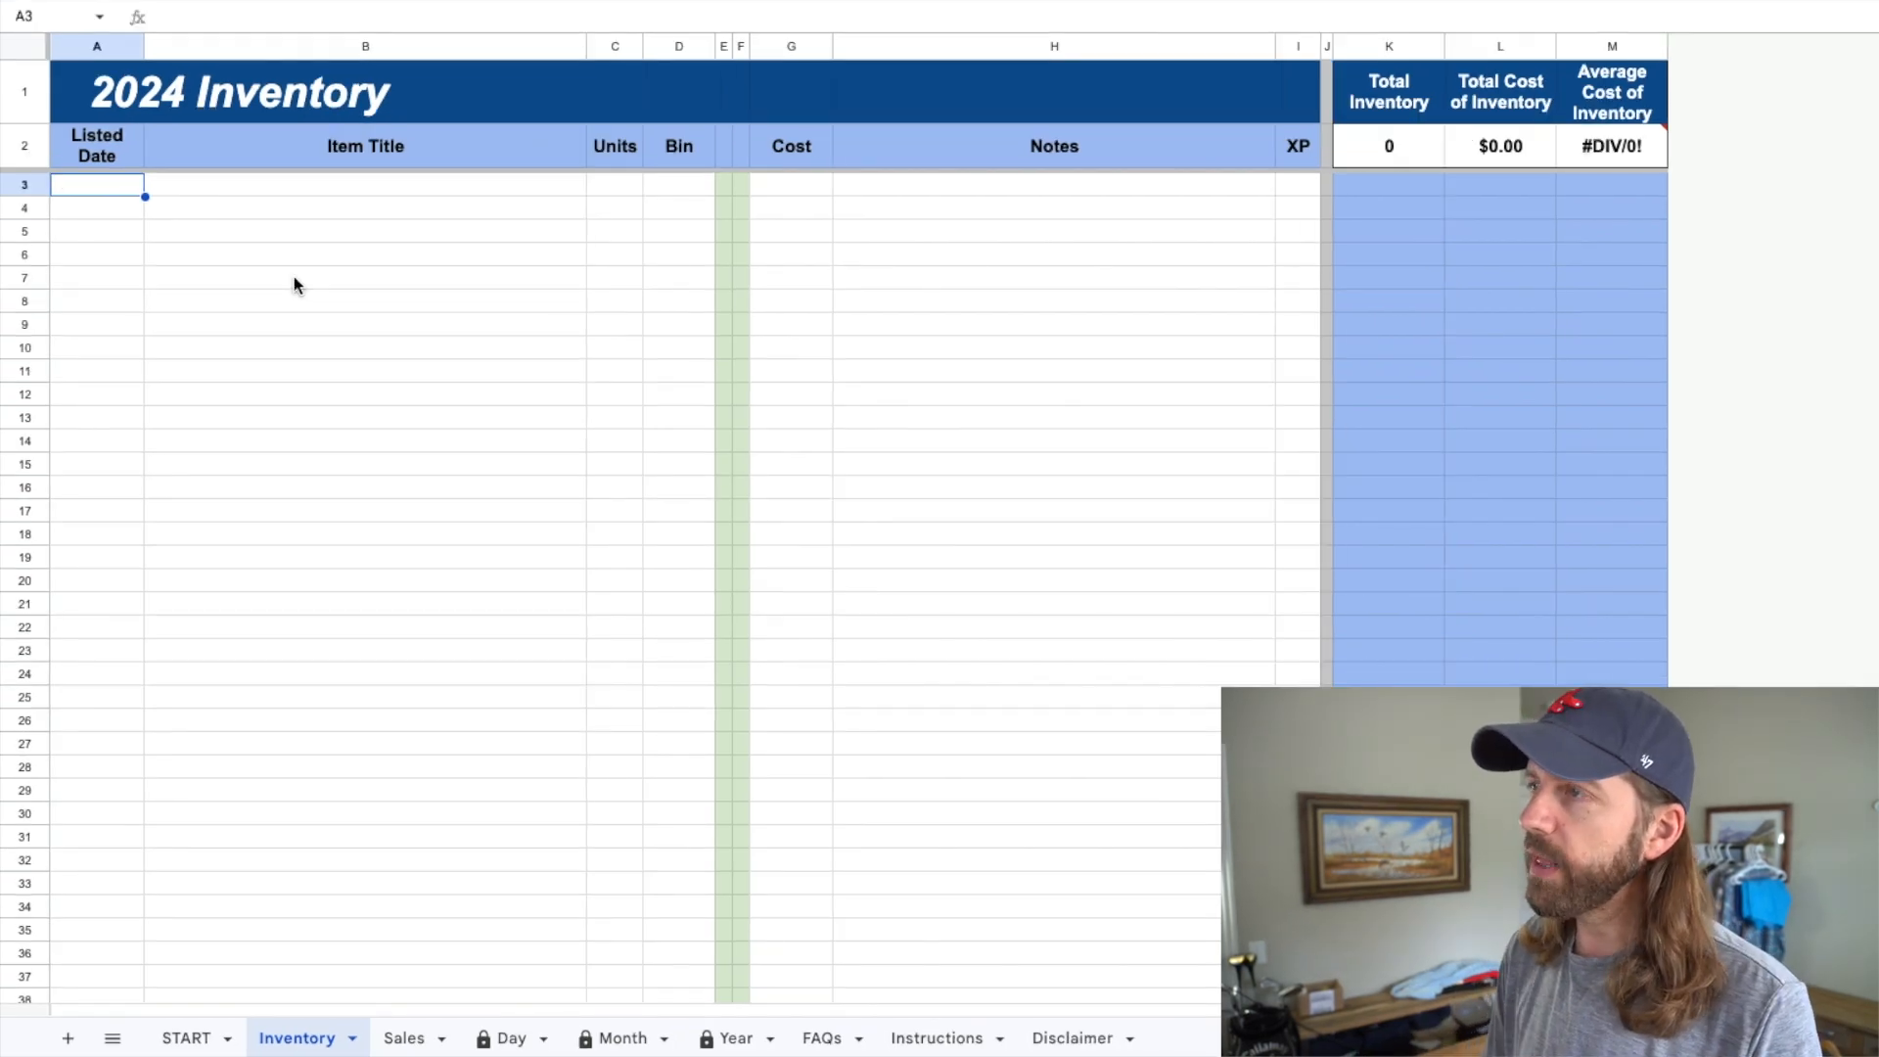
left_click(88, 147)
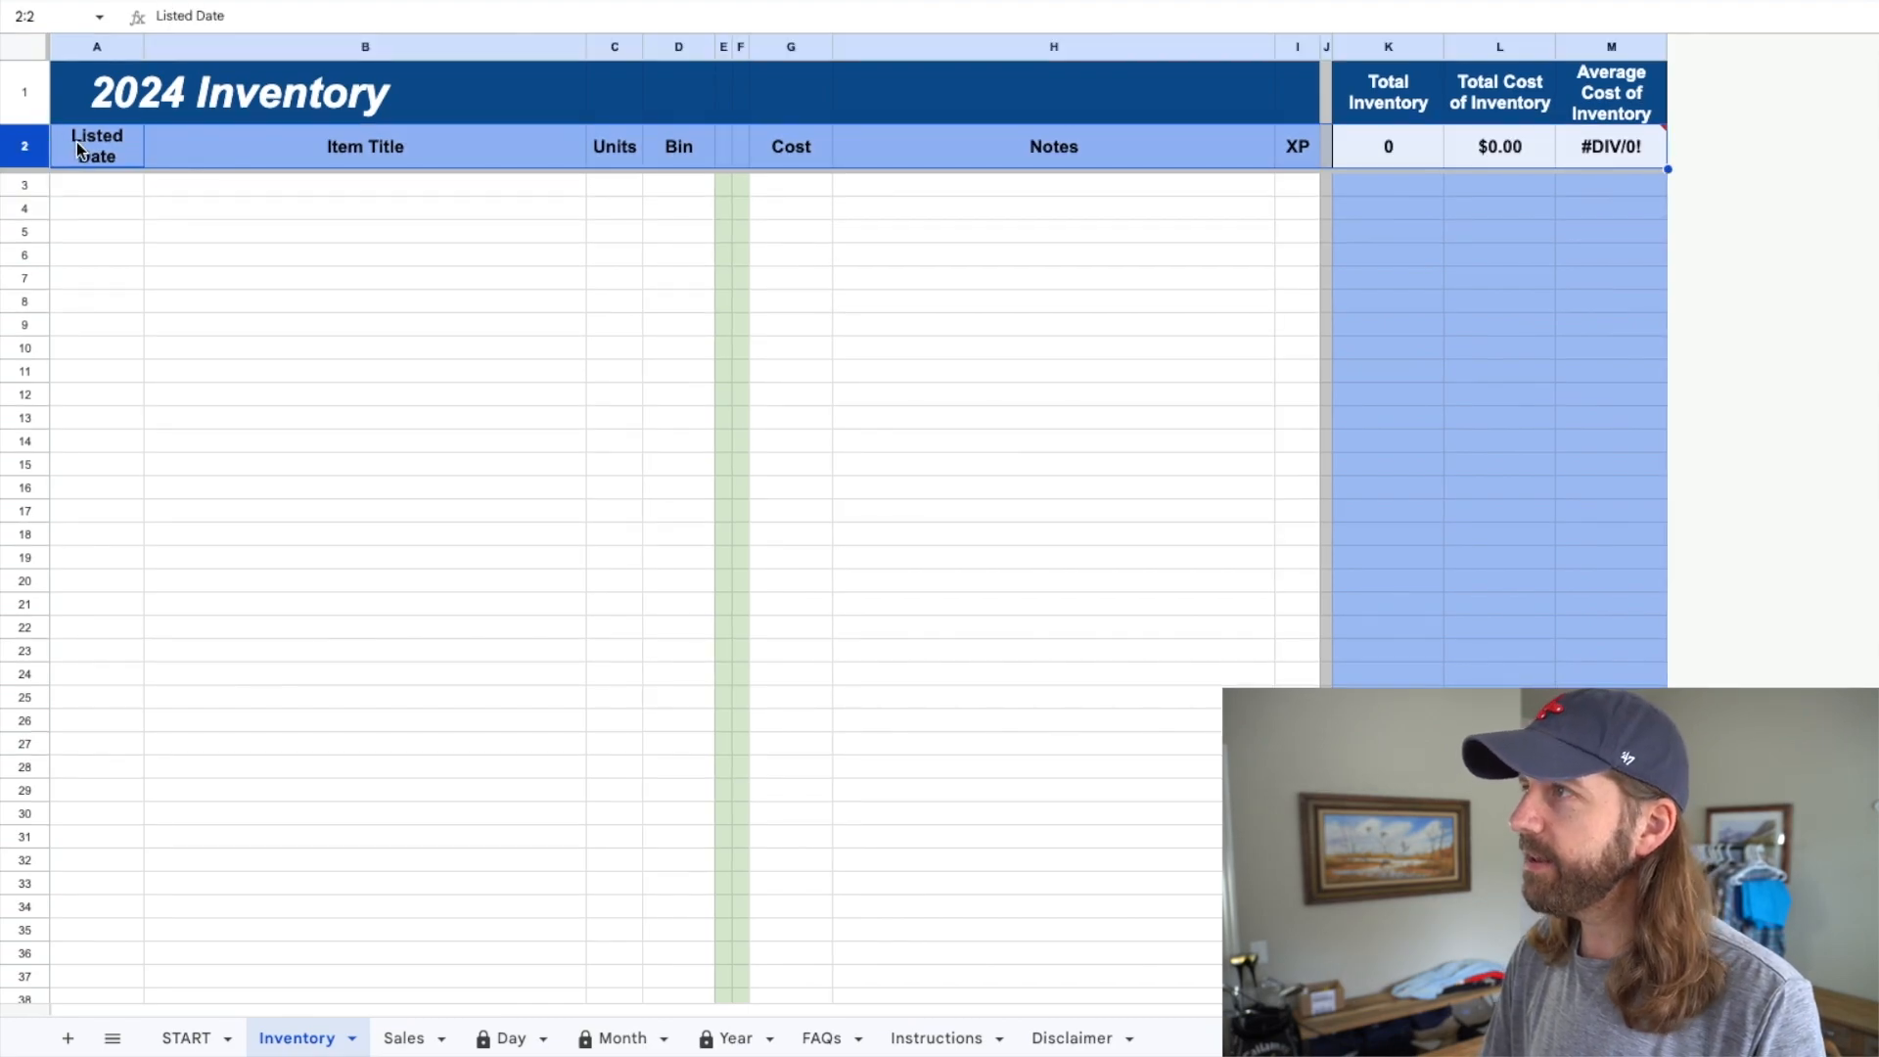
left_click(472, 165)
left_click(605, 148)
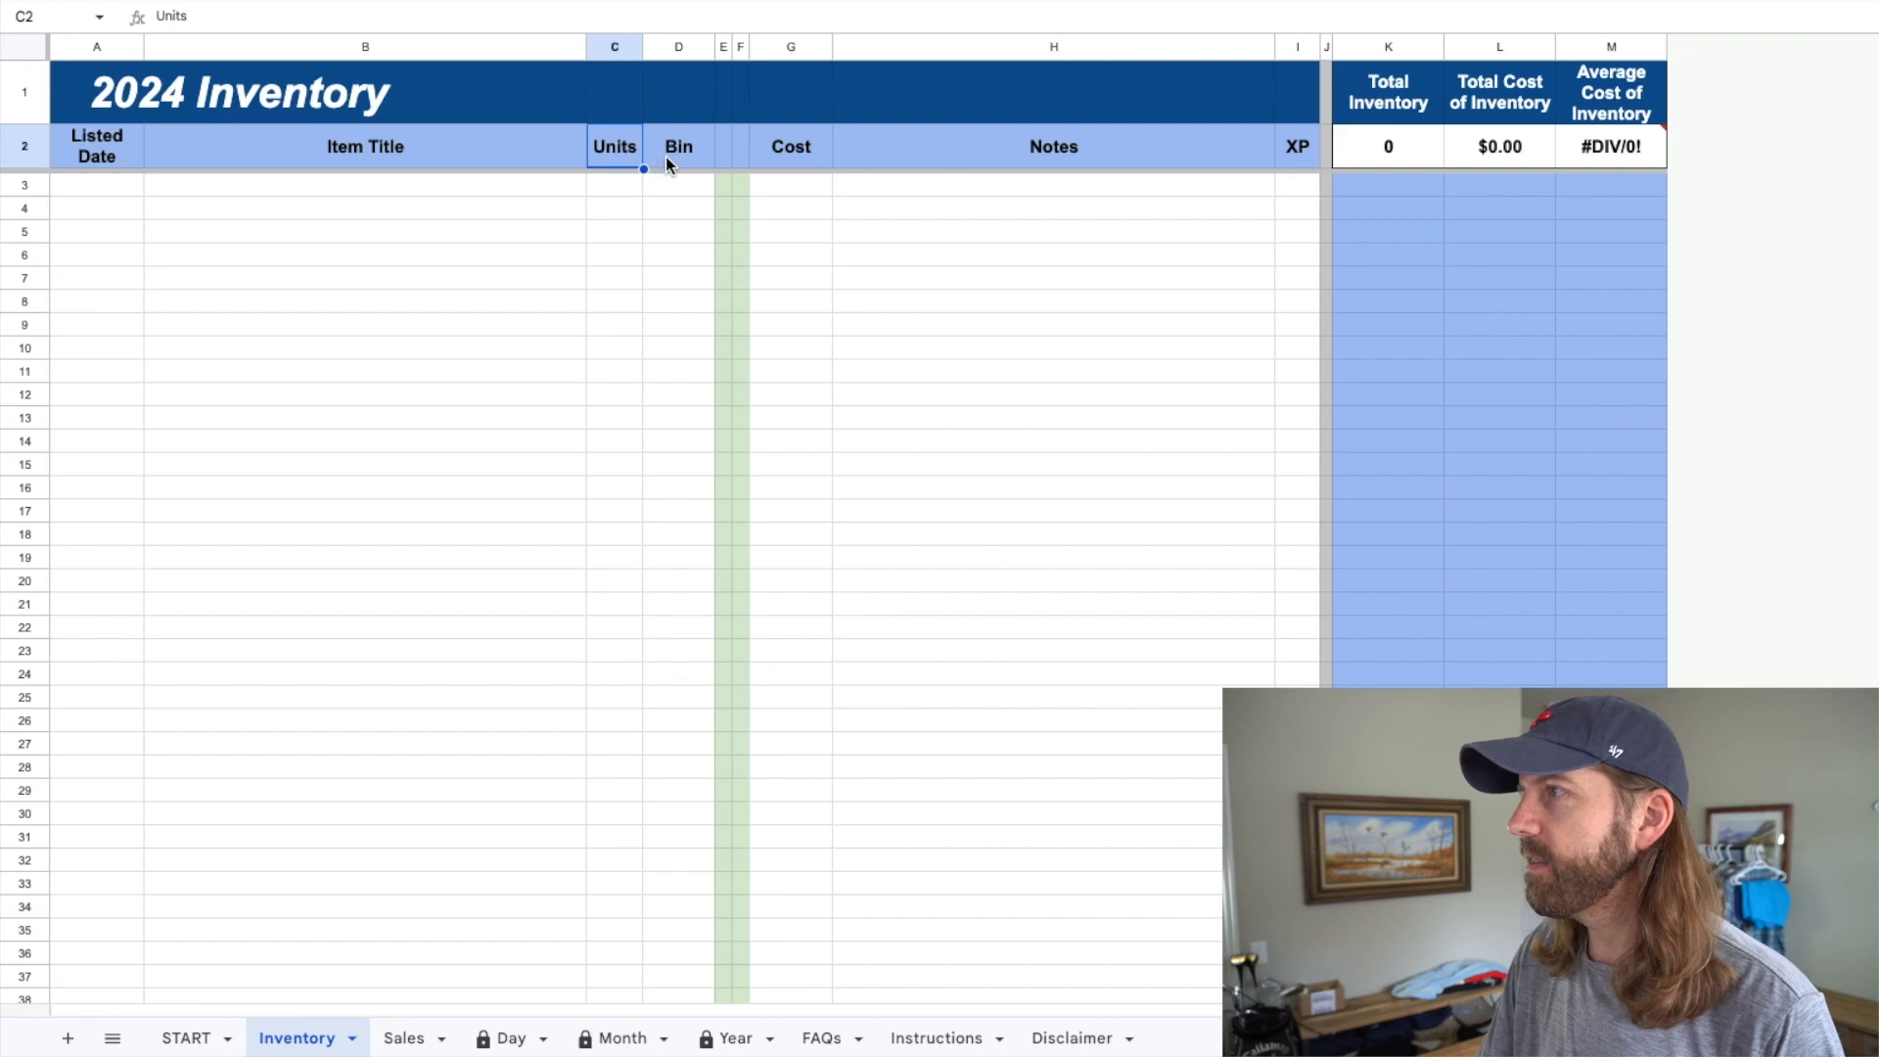
left_click(651, 156)
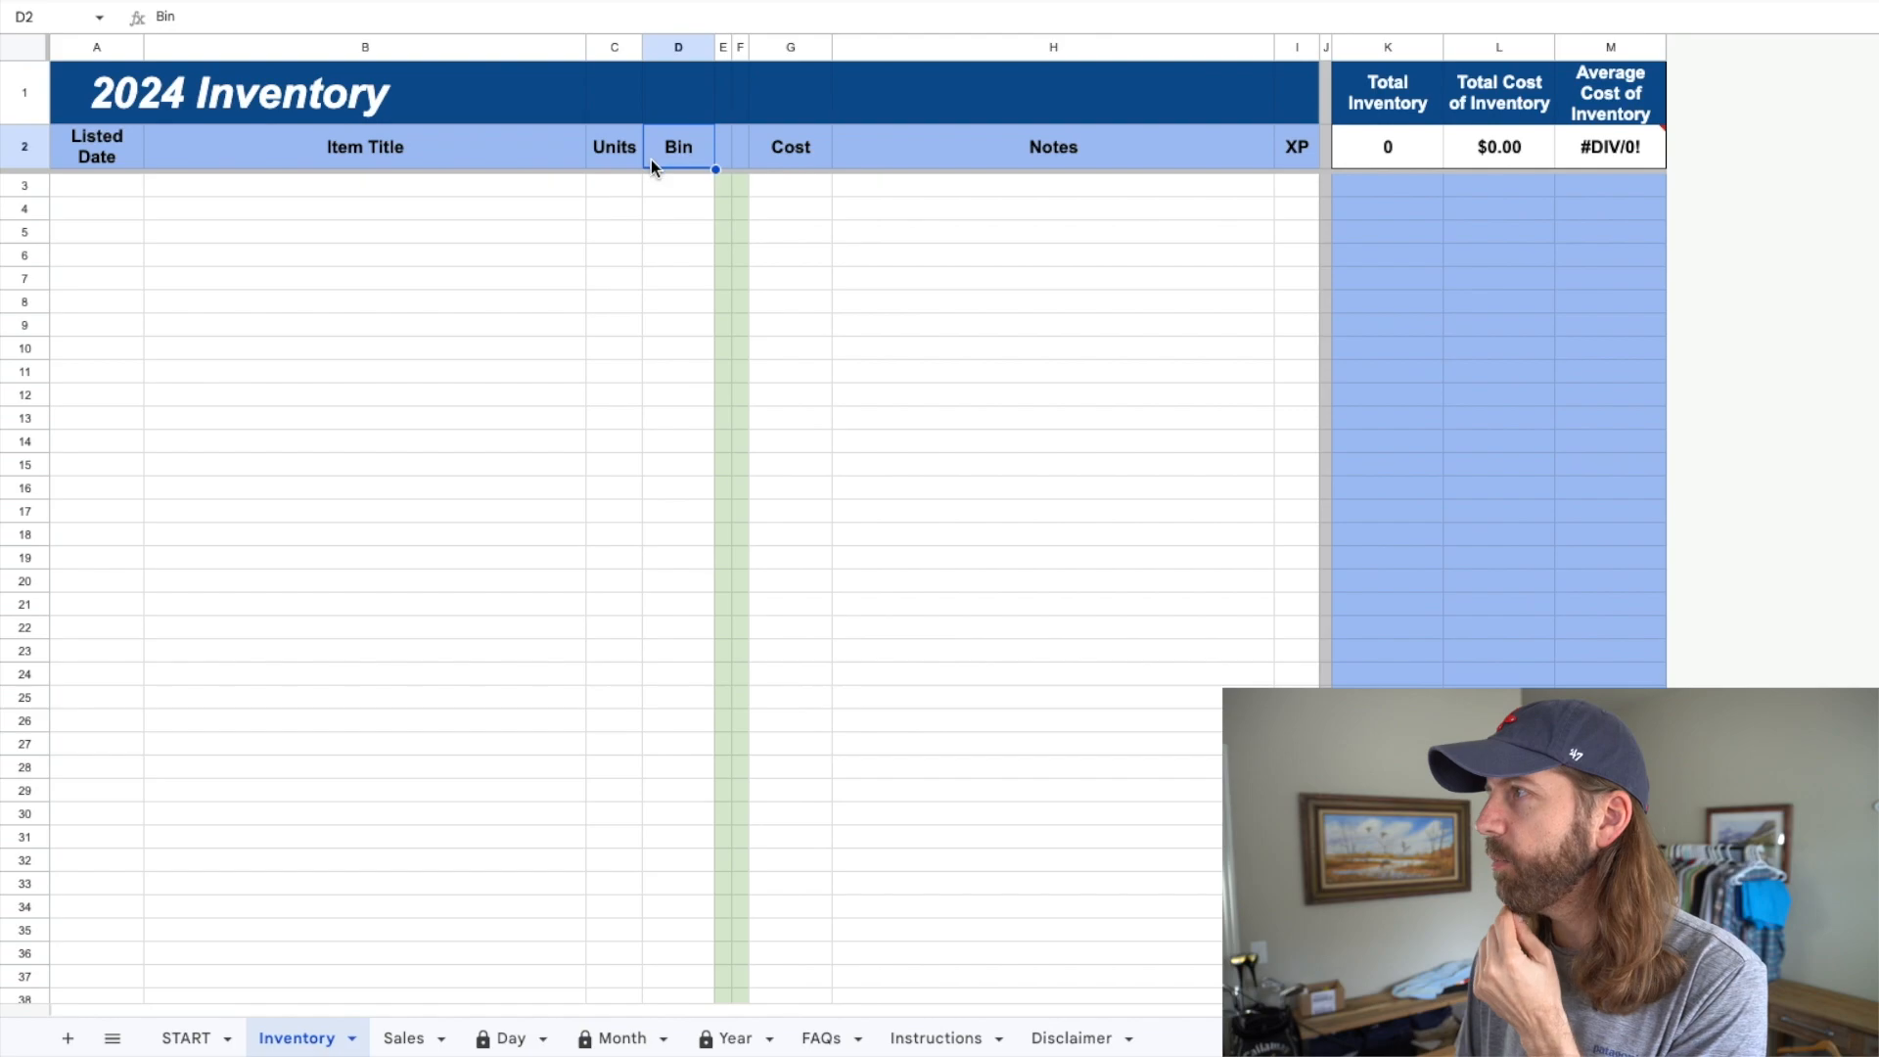
left_click(783, 149)
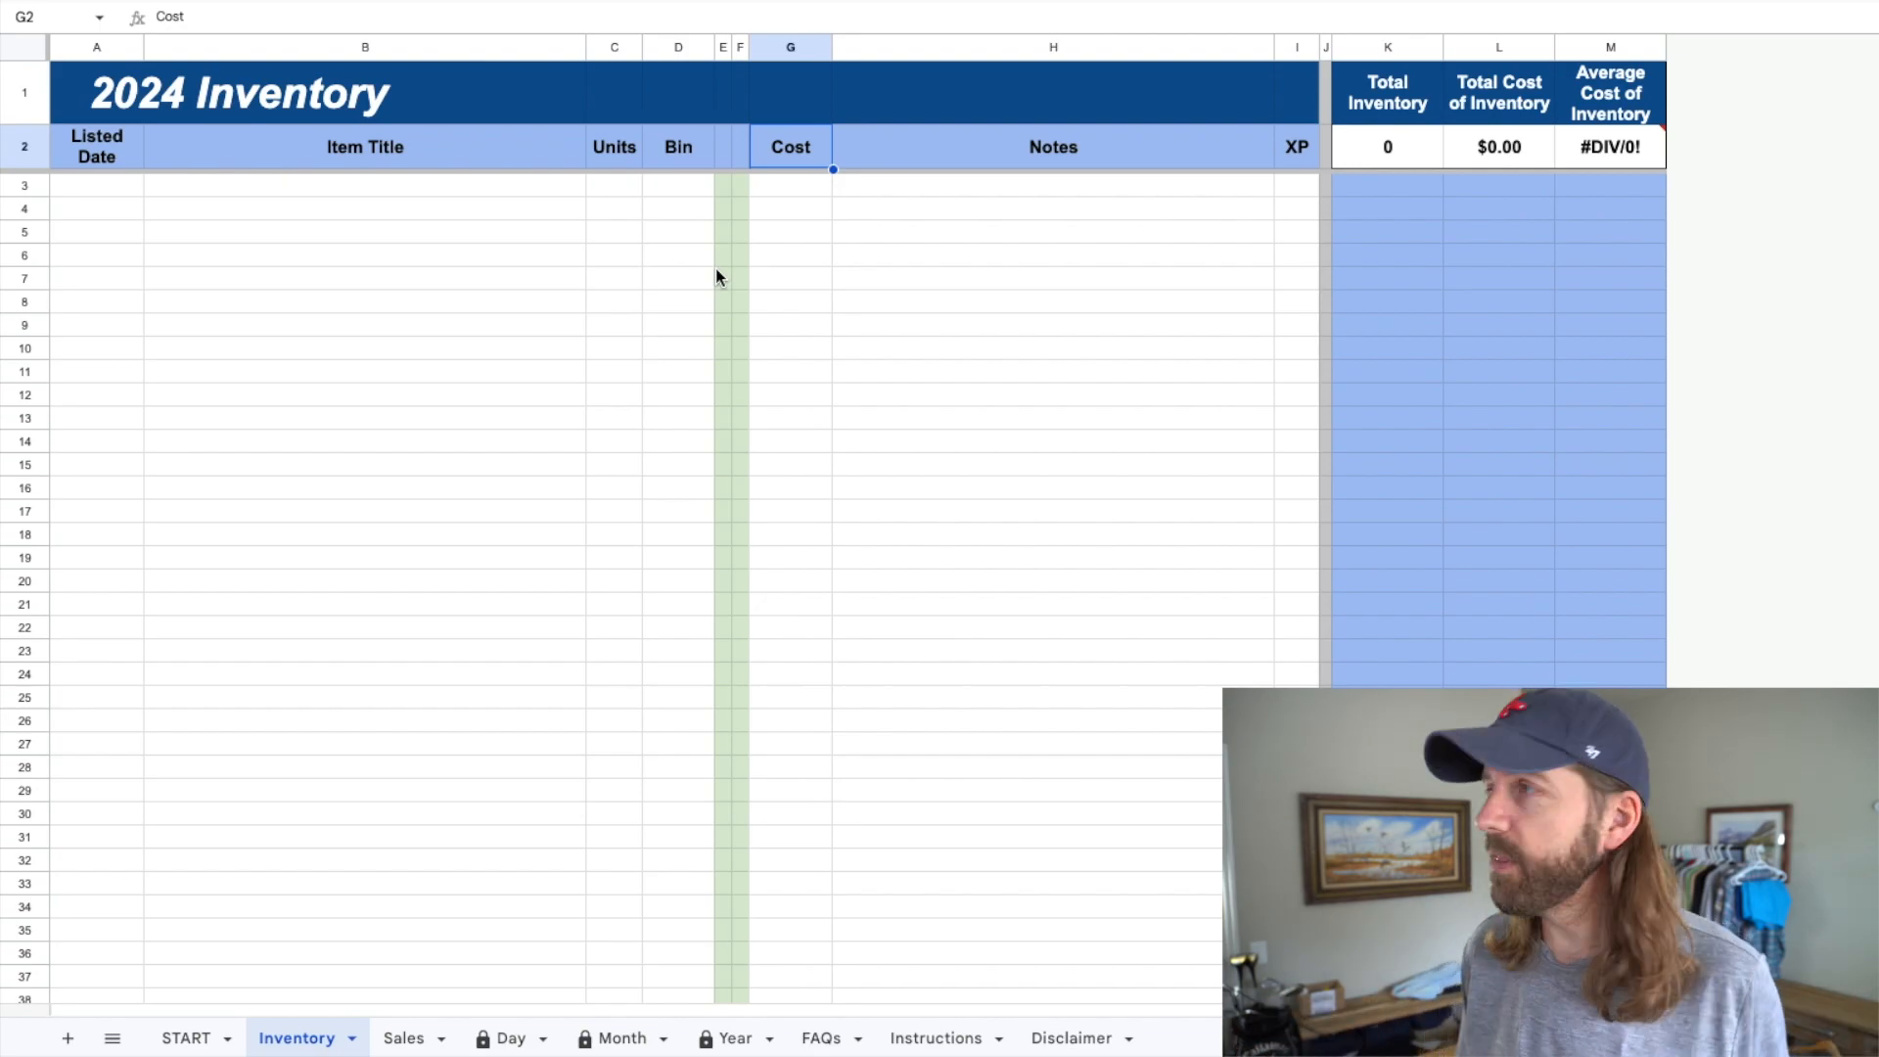
left_click(999, 189)
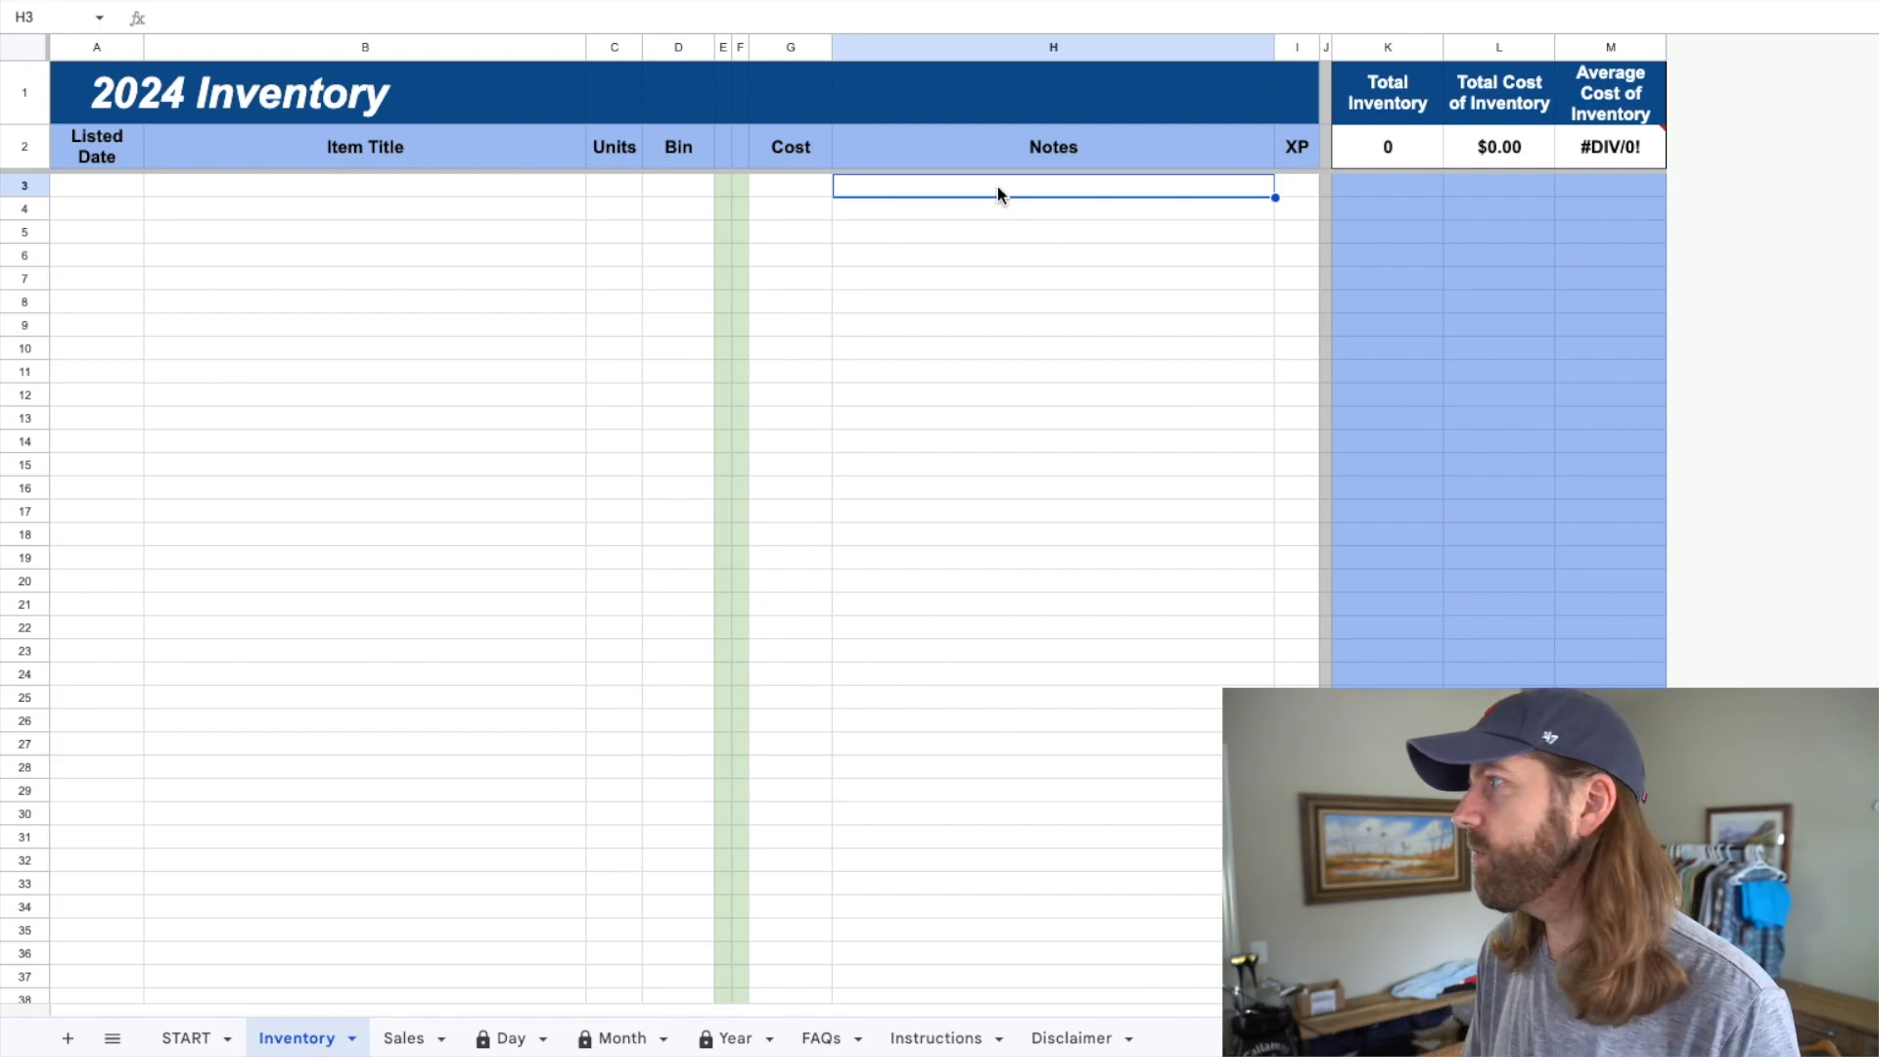
left_click(1307, 191)
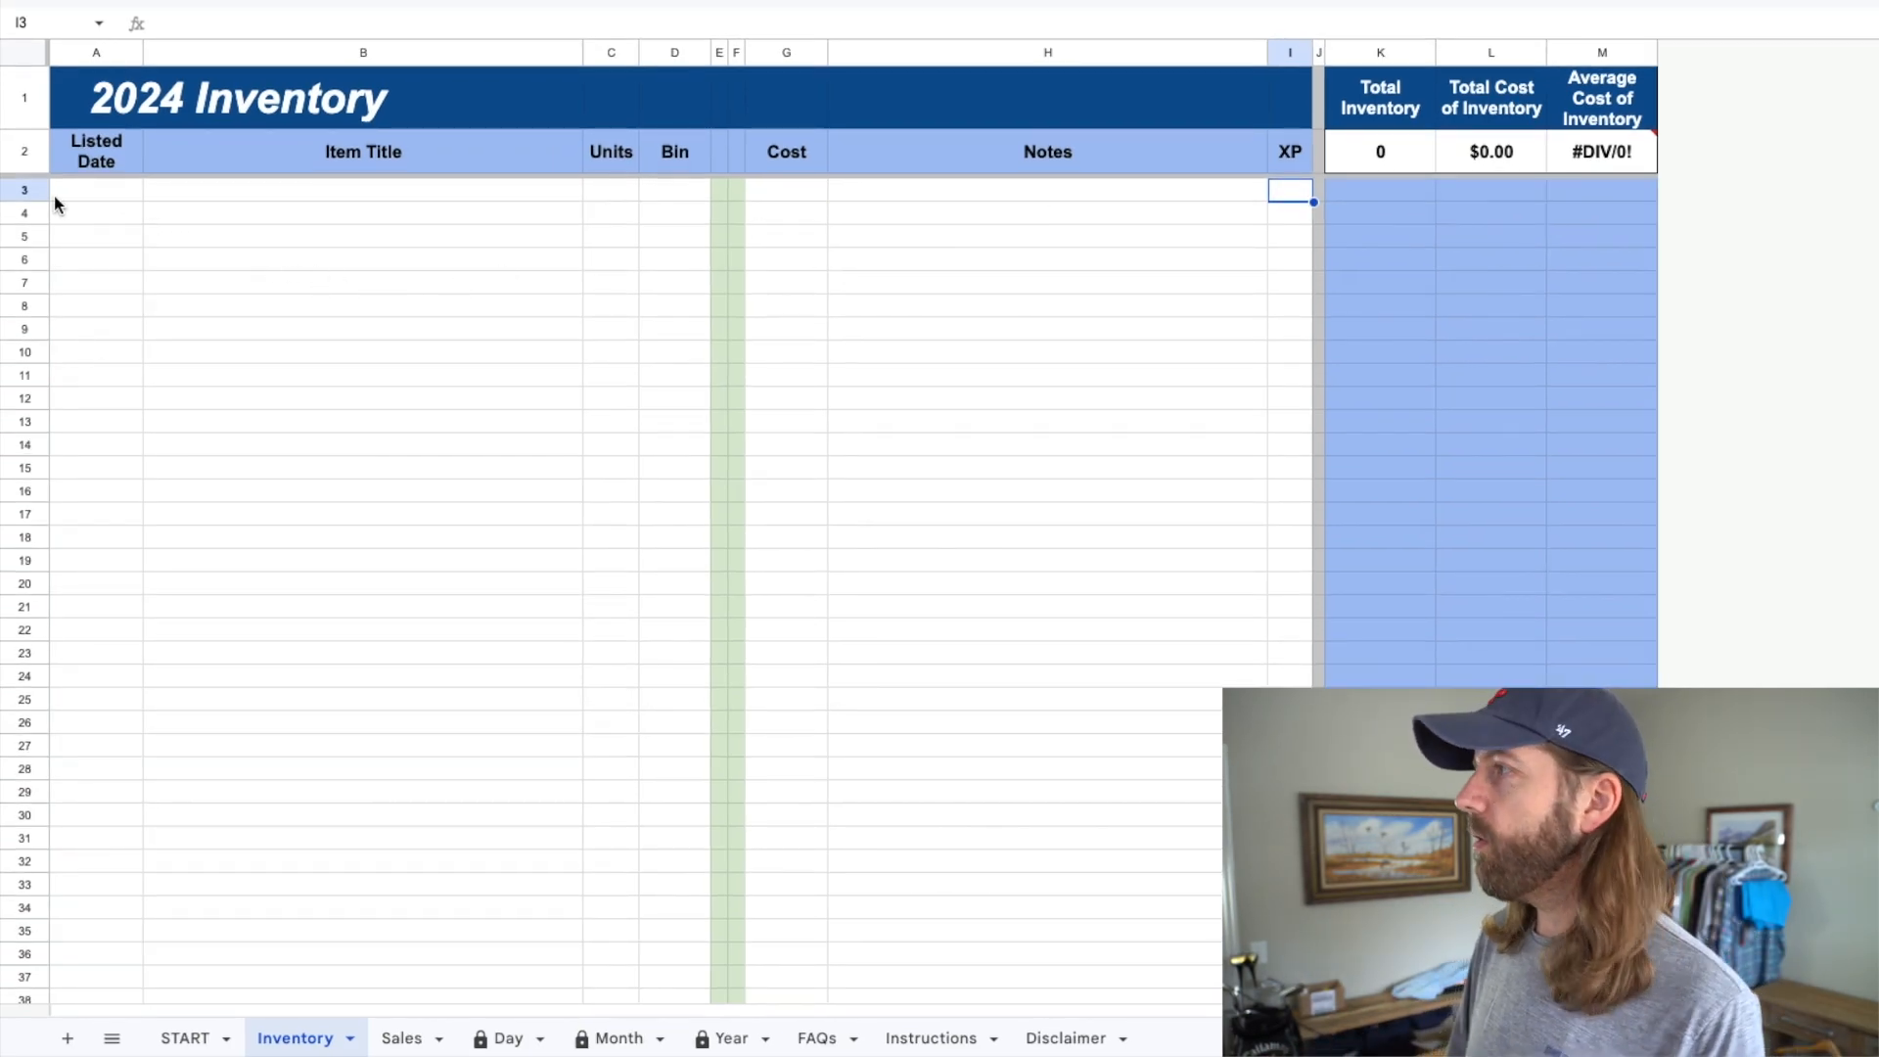
- In row 3, enter the listed date 10/23/23 and the item title "Mens Patagonia Shirt"
left_click(57, 195)
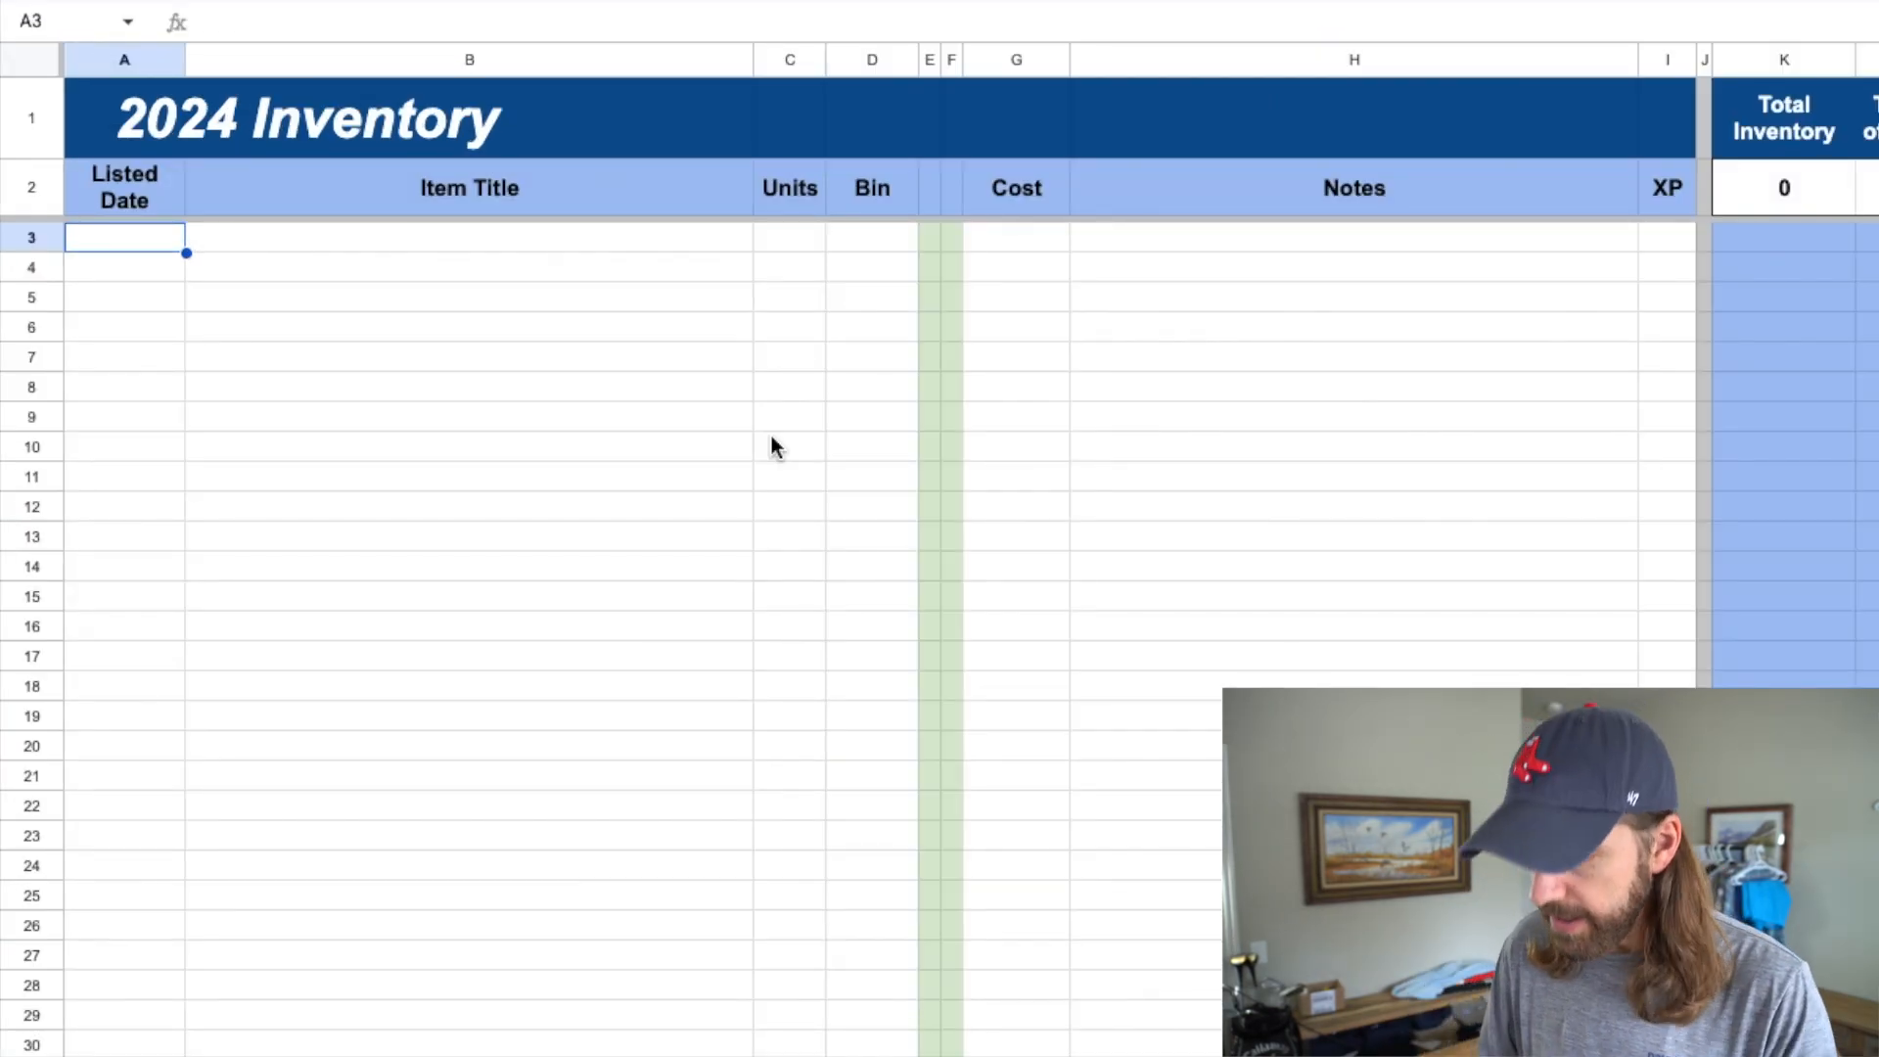
type("10/")
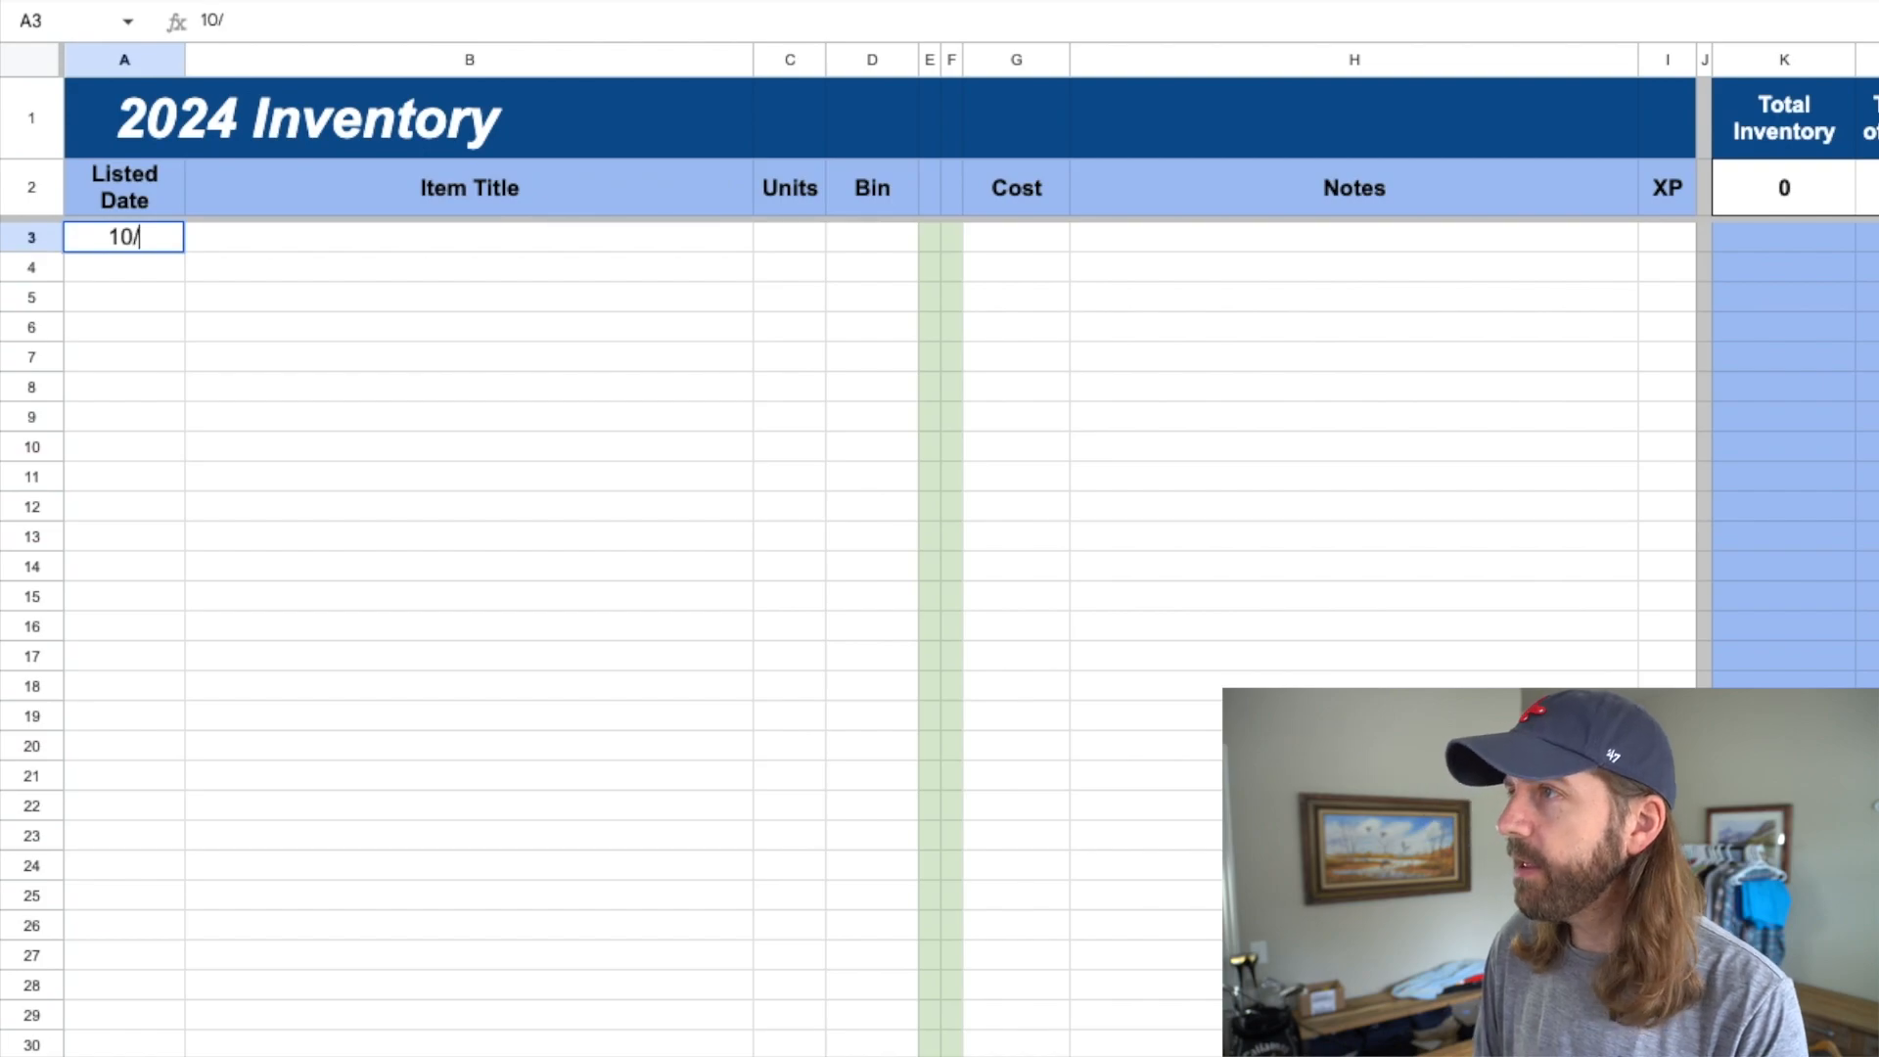
type("23")
key("Tab")
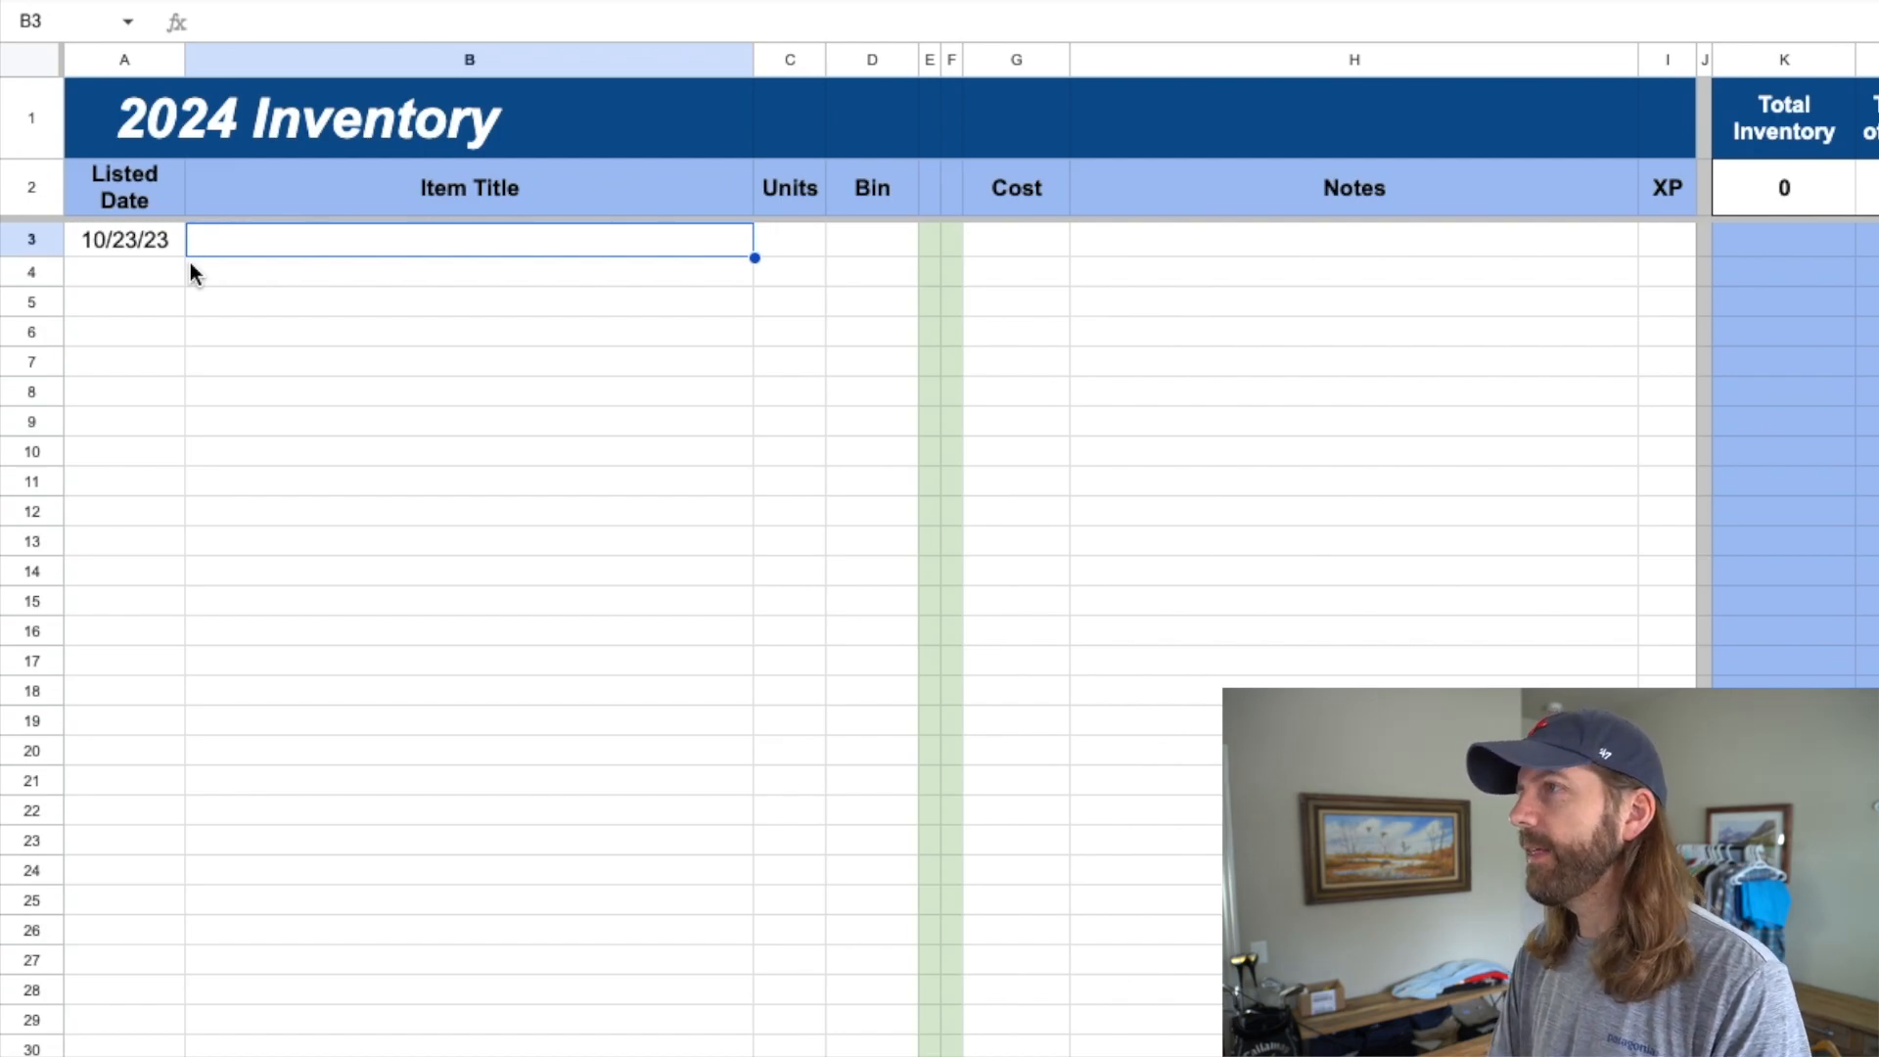
type("Mens")
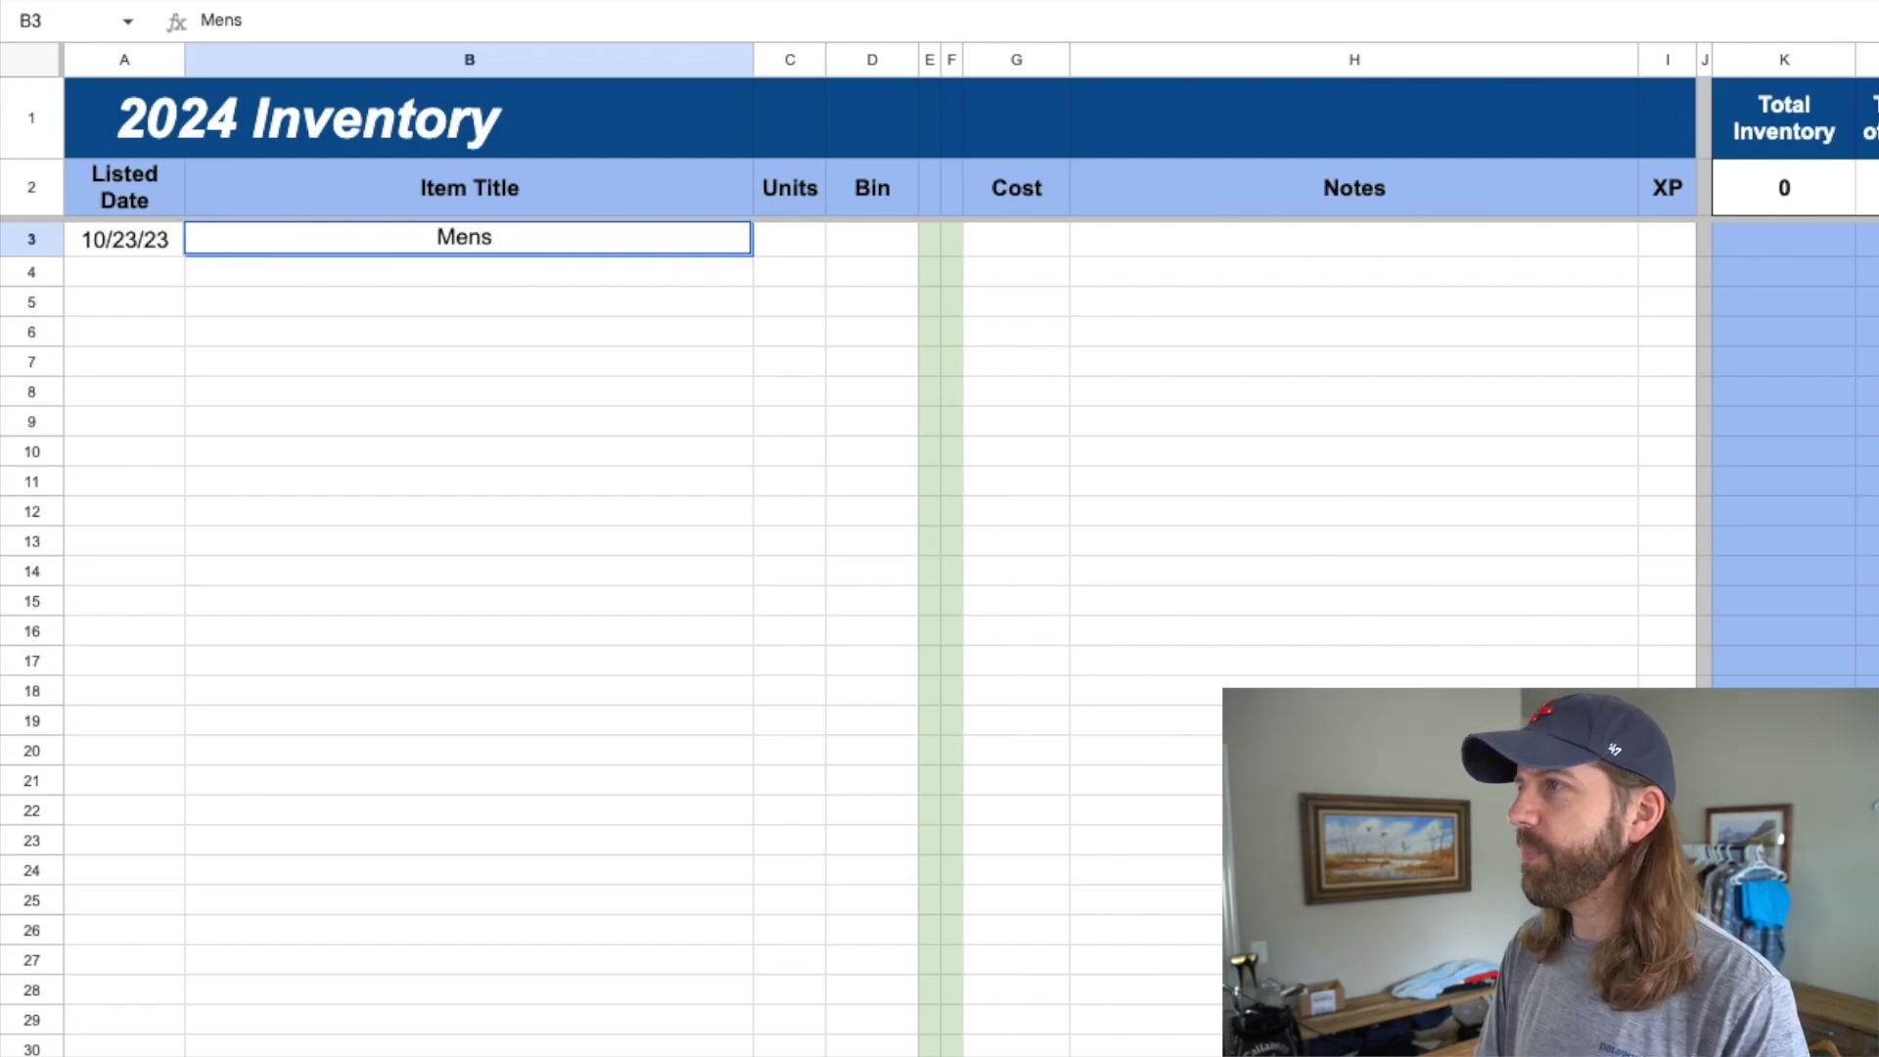
type(" Patagonia Shirt")
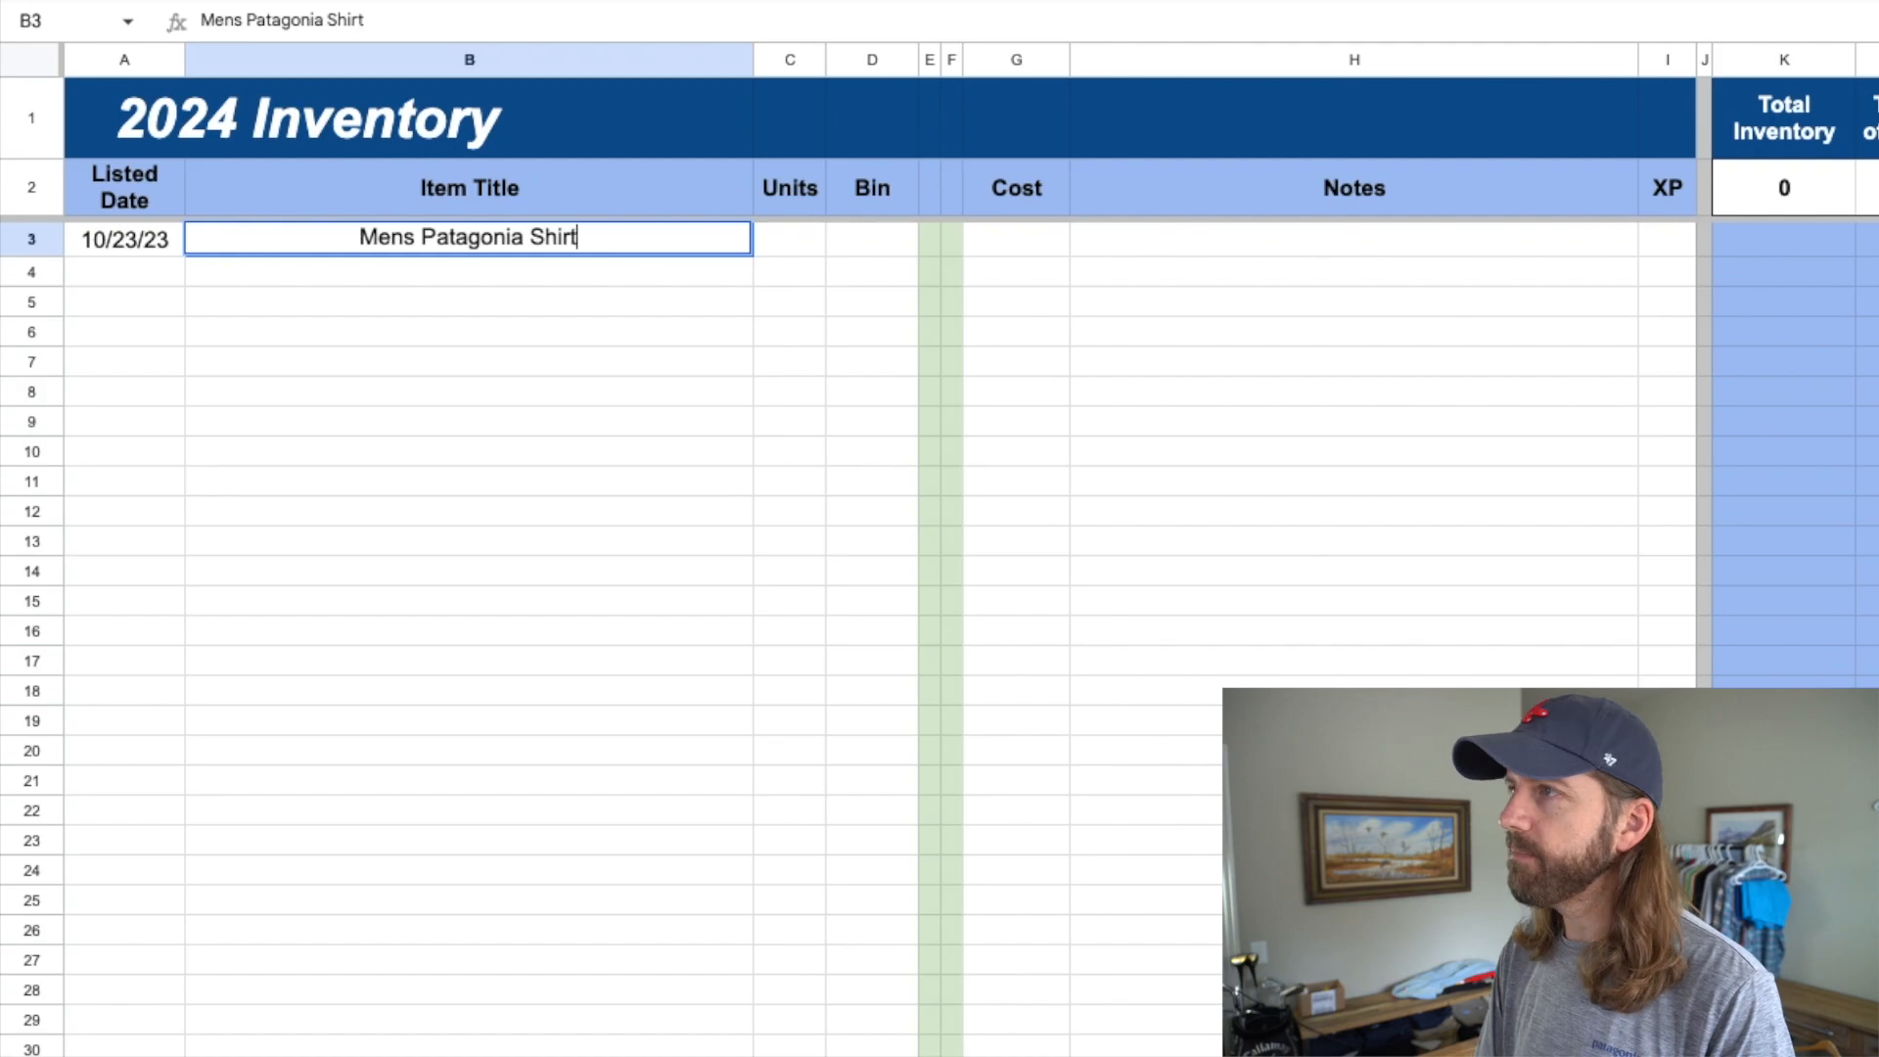
key("Tab")
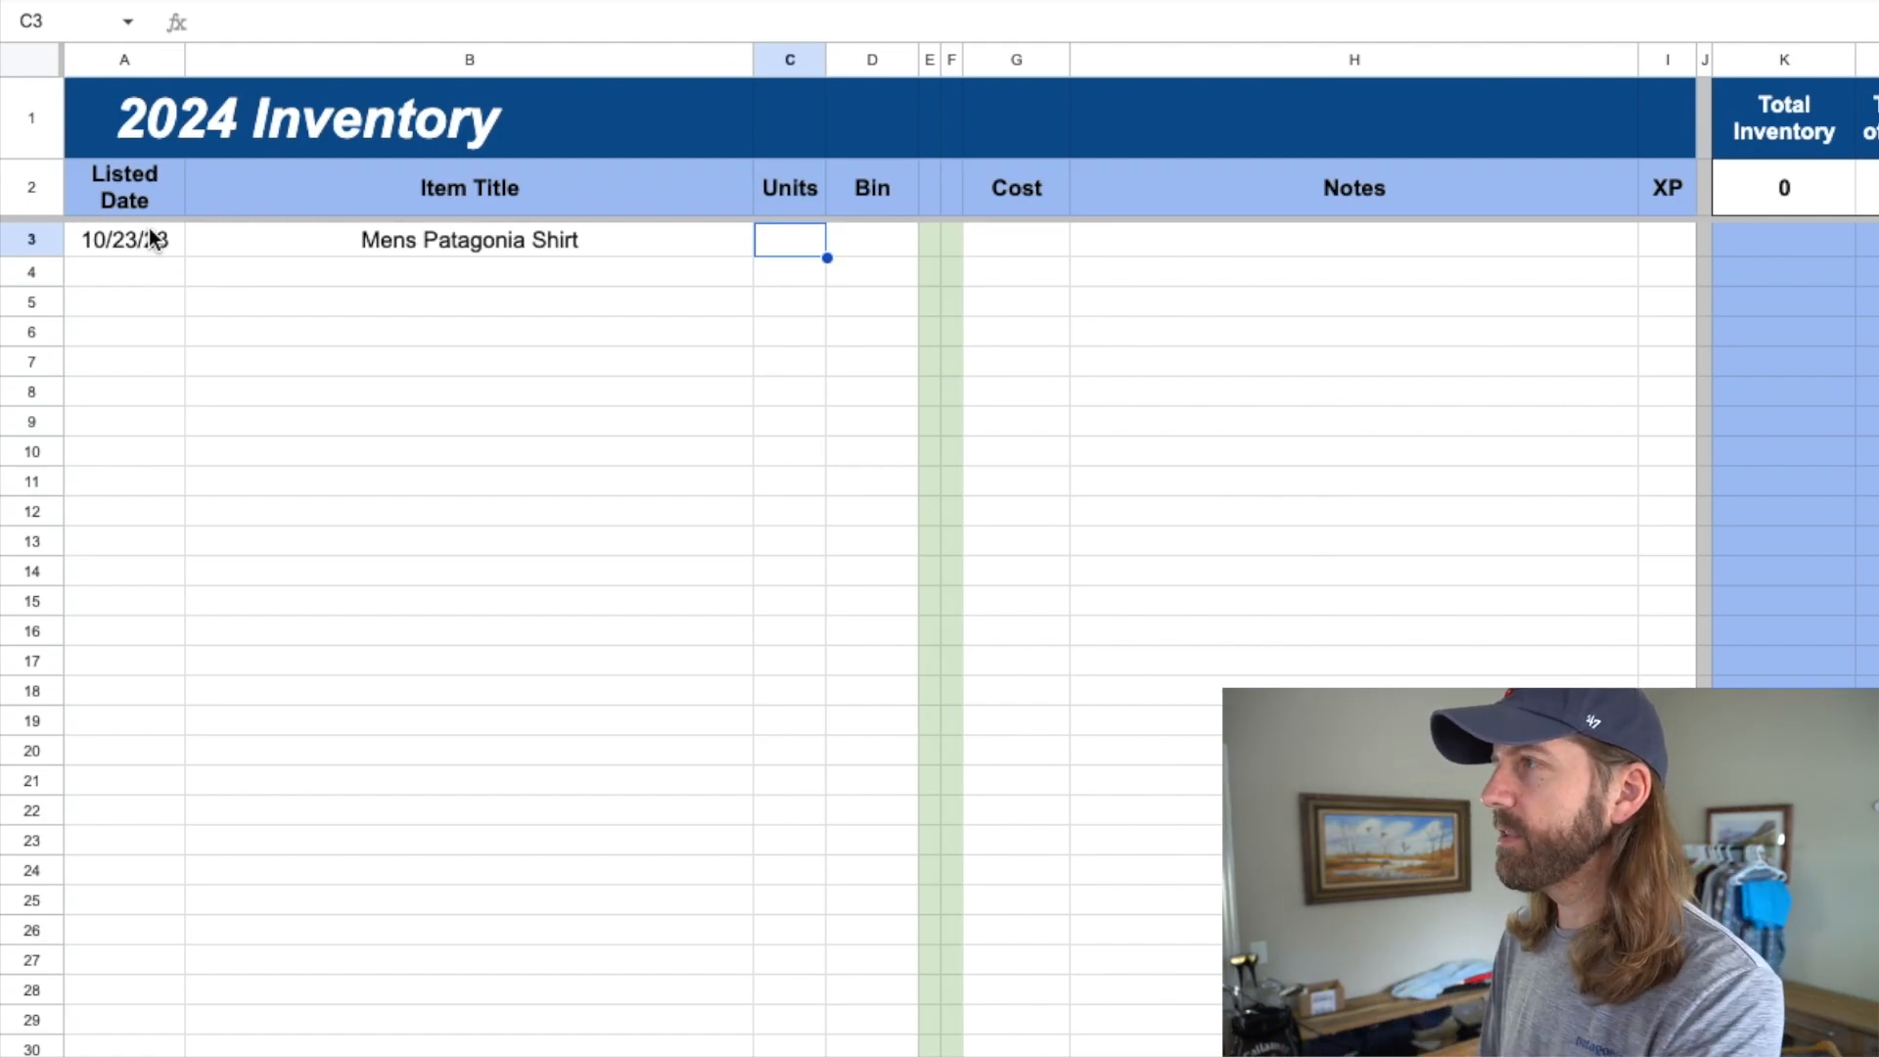
- Complete the Mens Patagonia Shirt row with 1 unit, bin B2 and a cost of 4
type("1")
key("Tab")
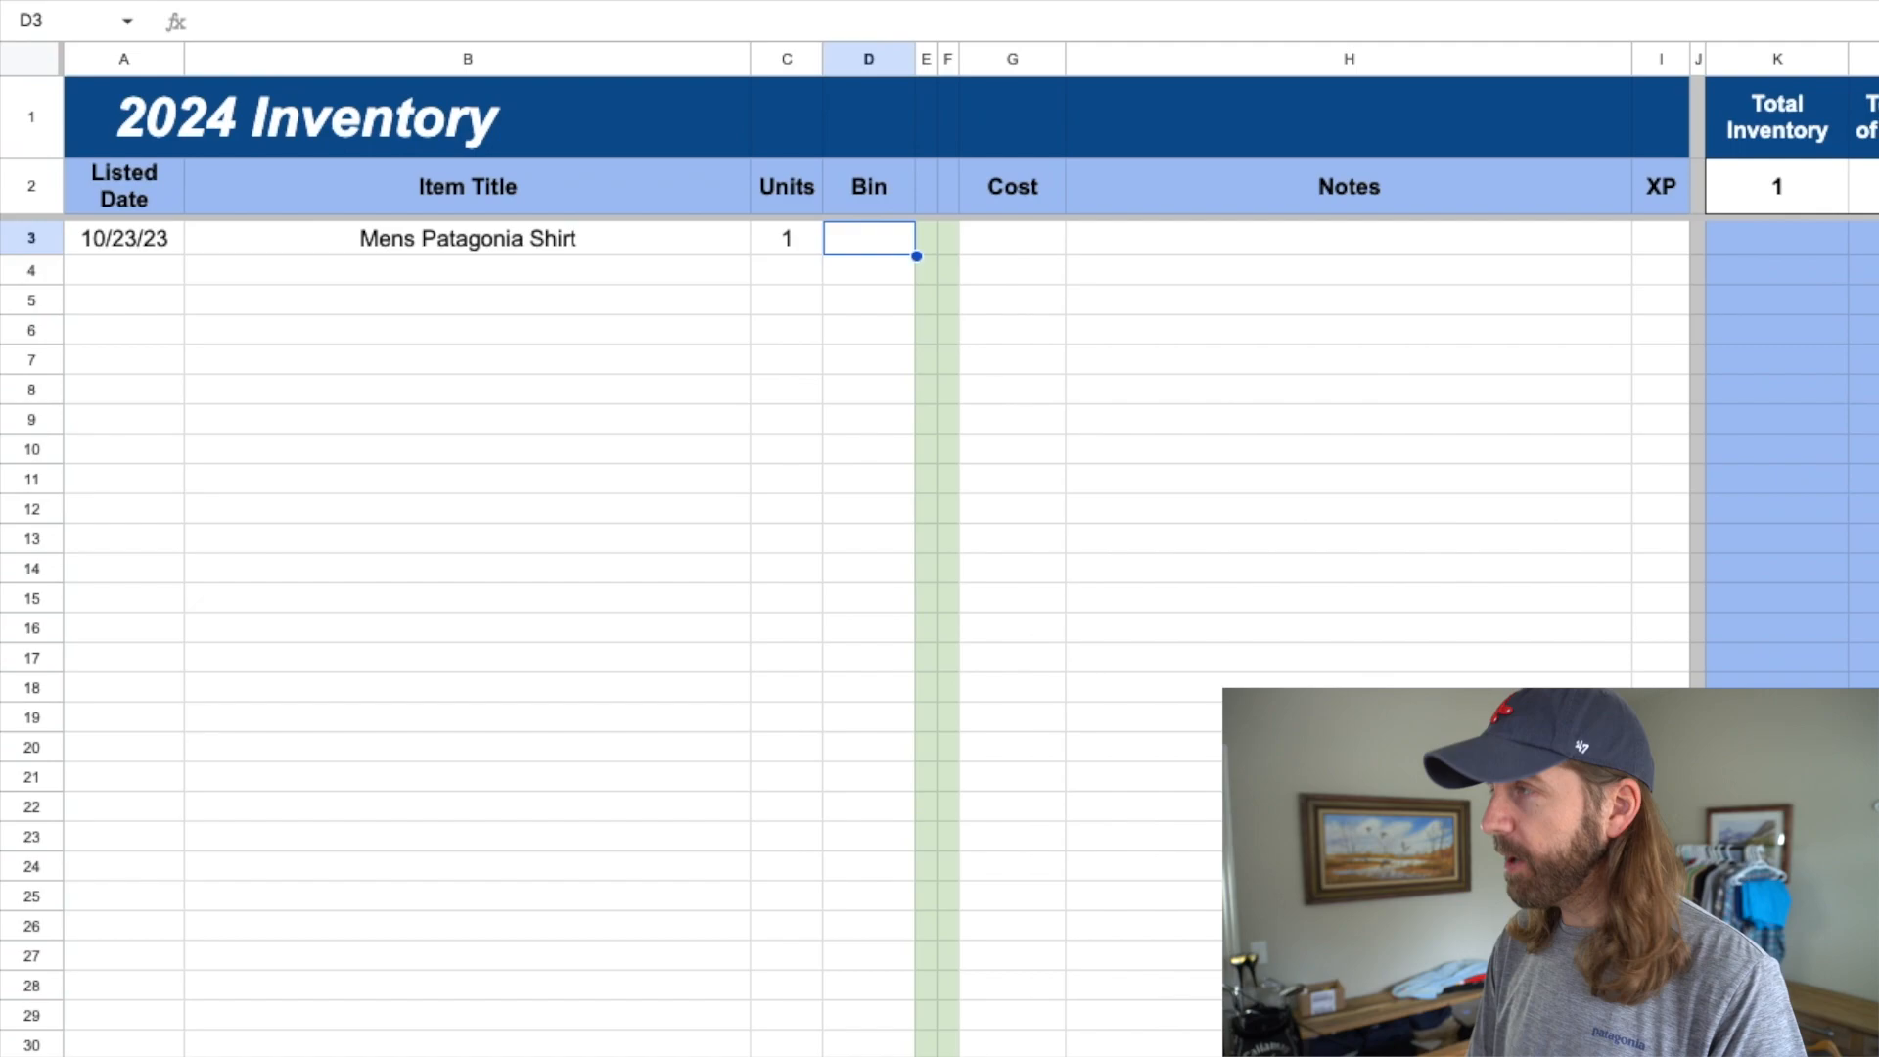
type("B2")
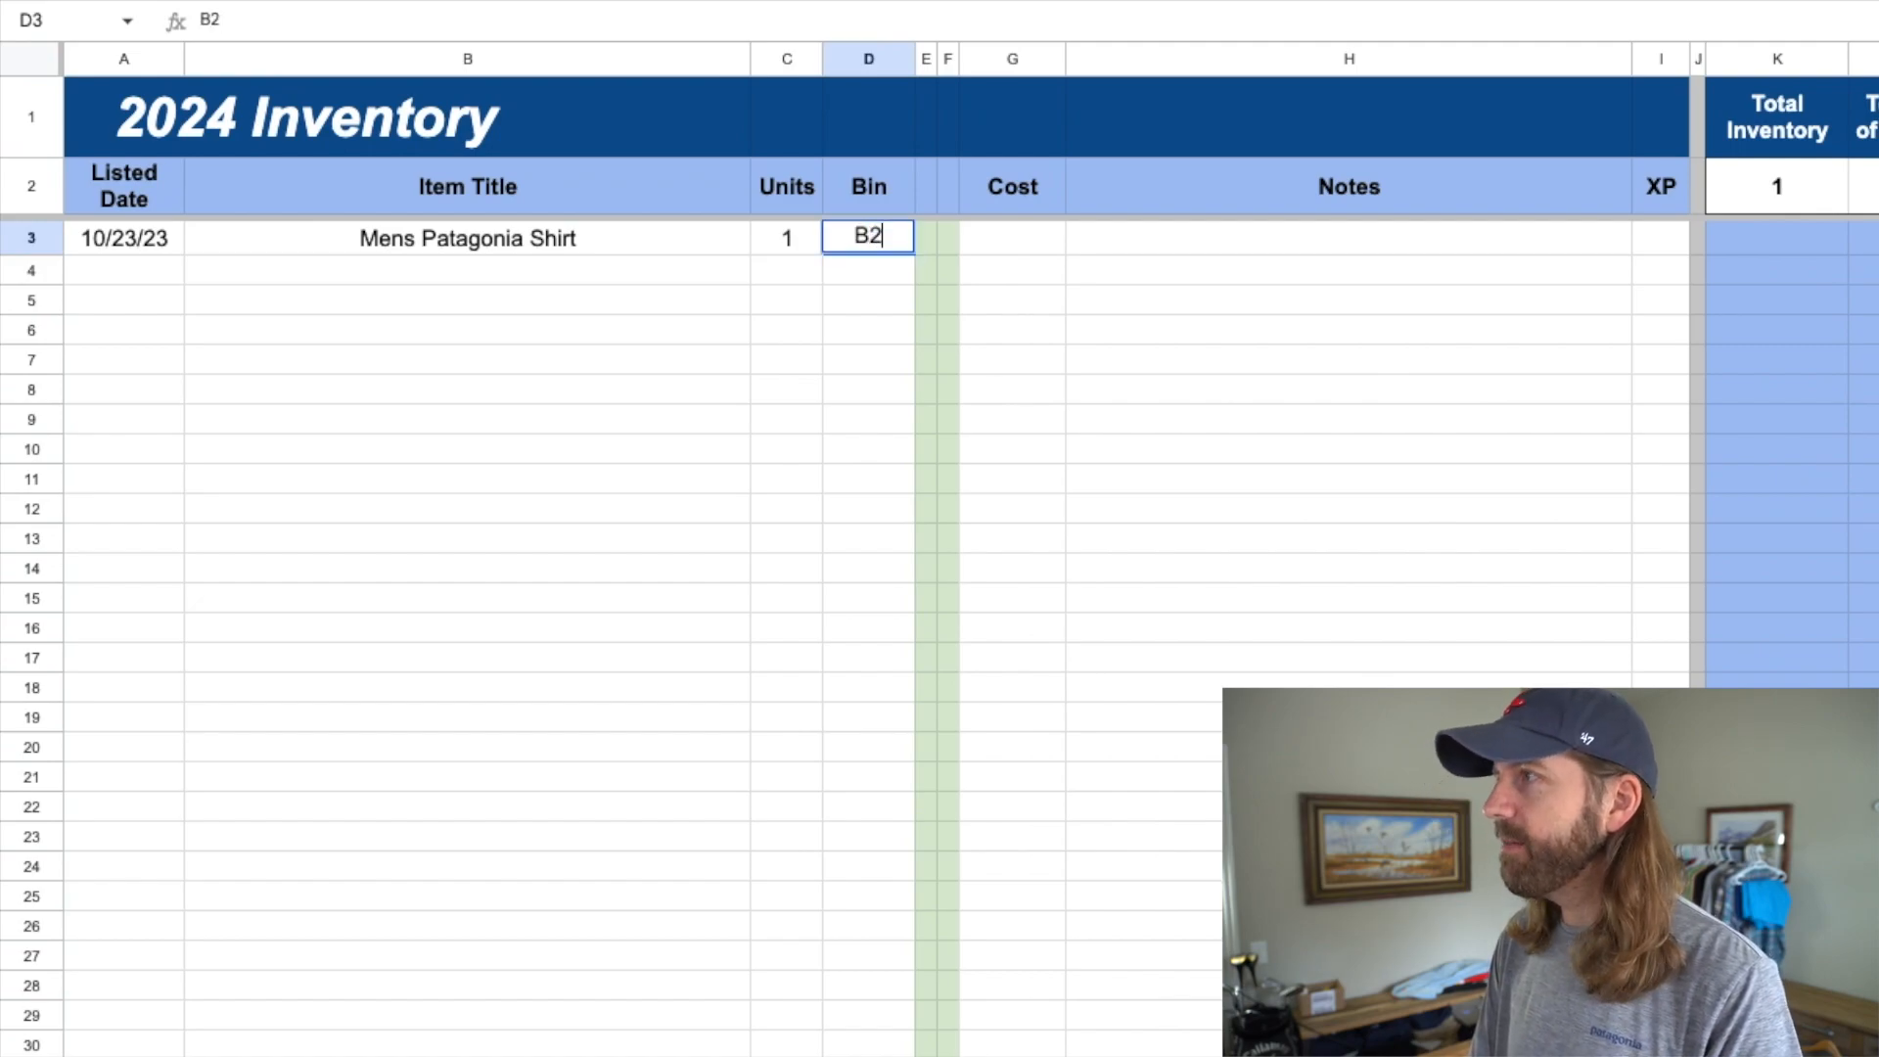
key("Tab")
key("Tab")
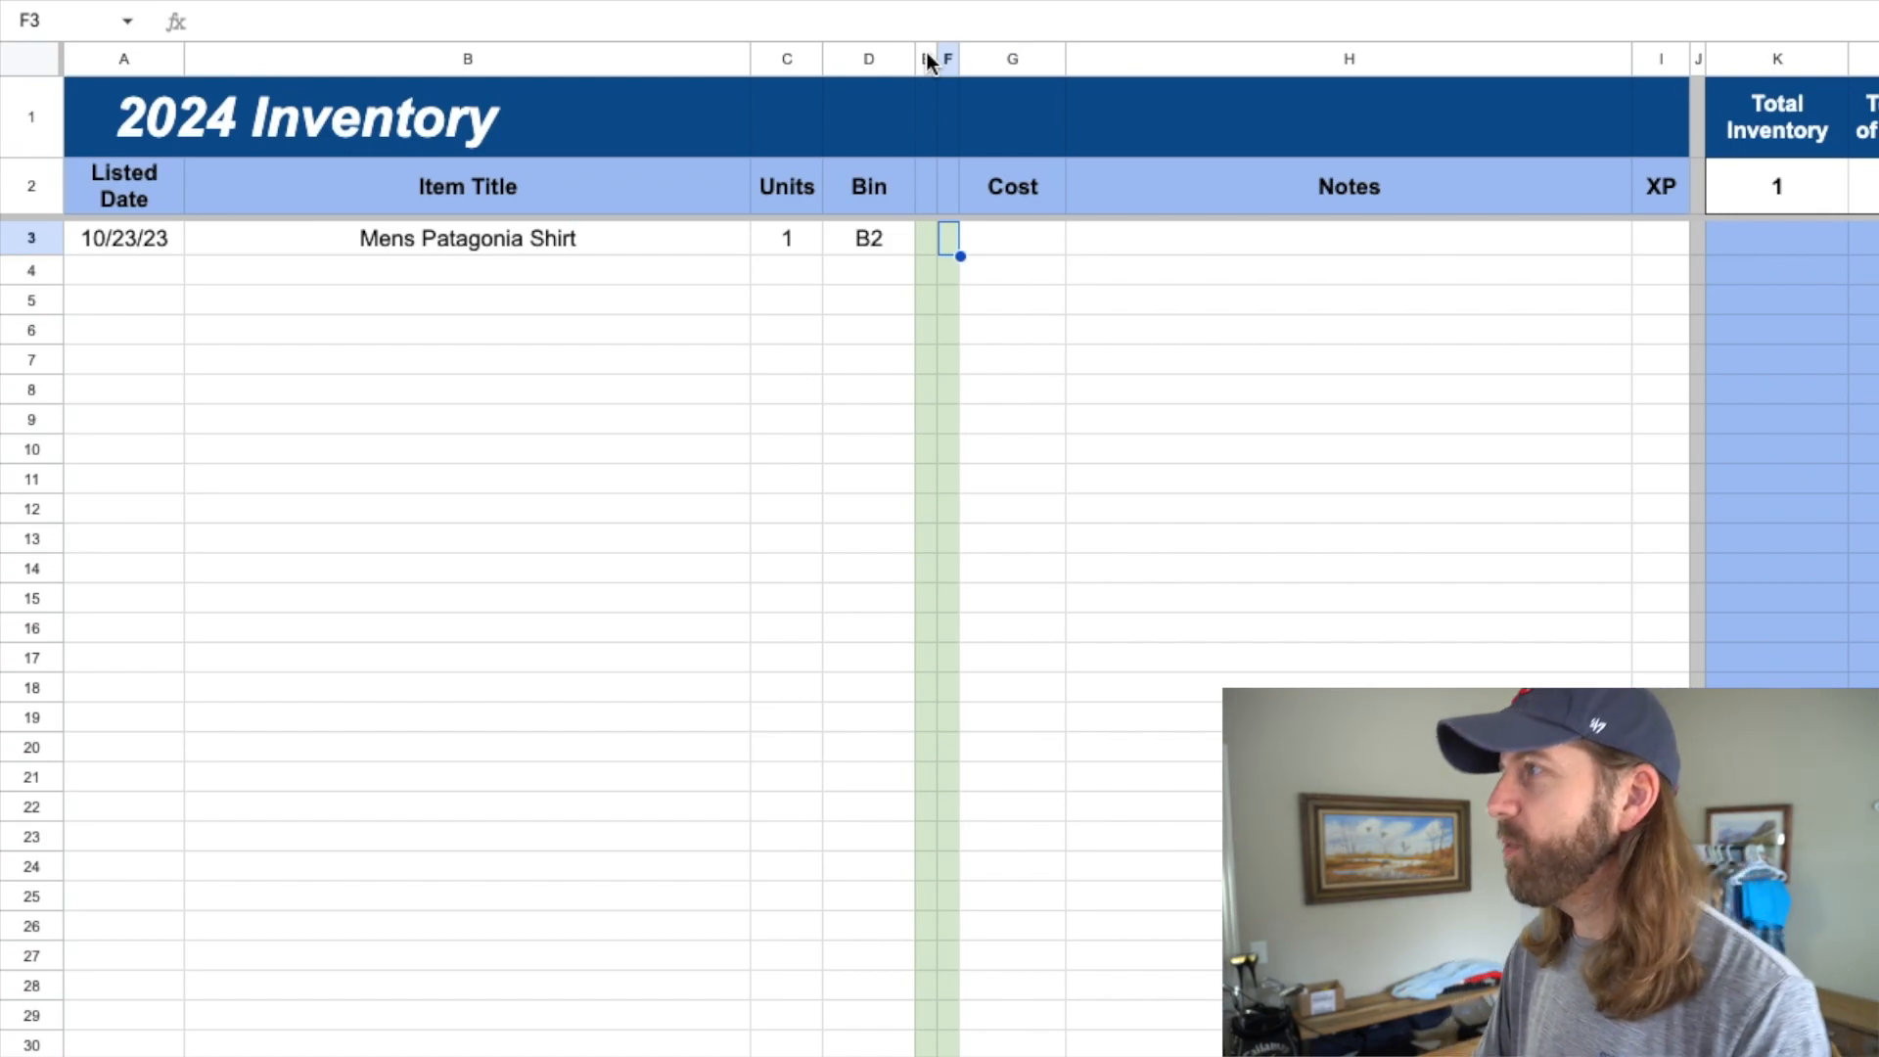
left_click(993, 235)
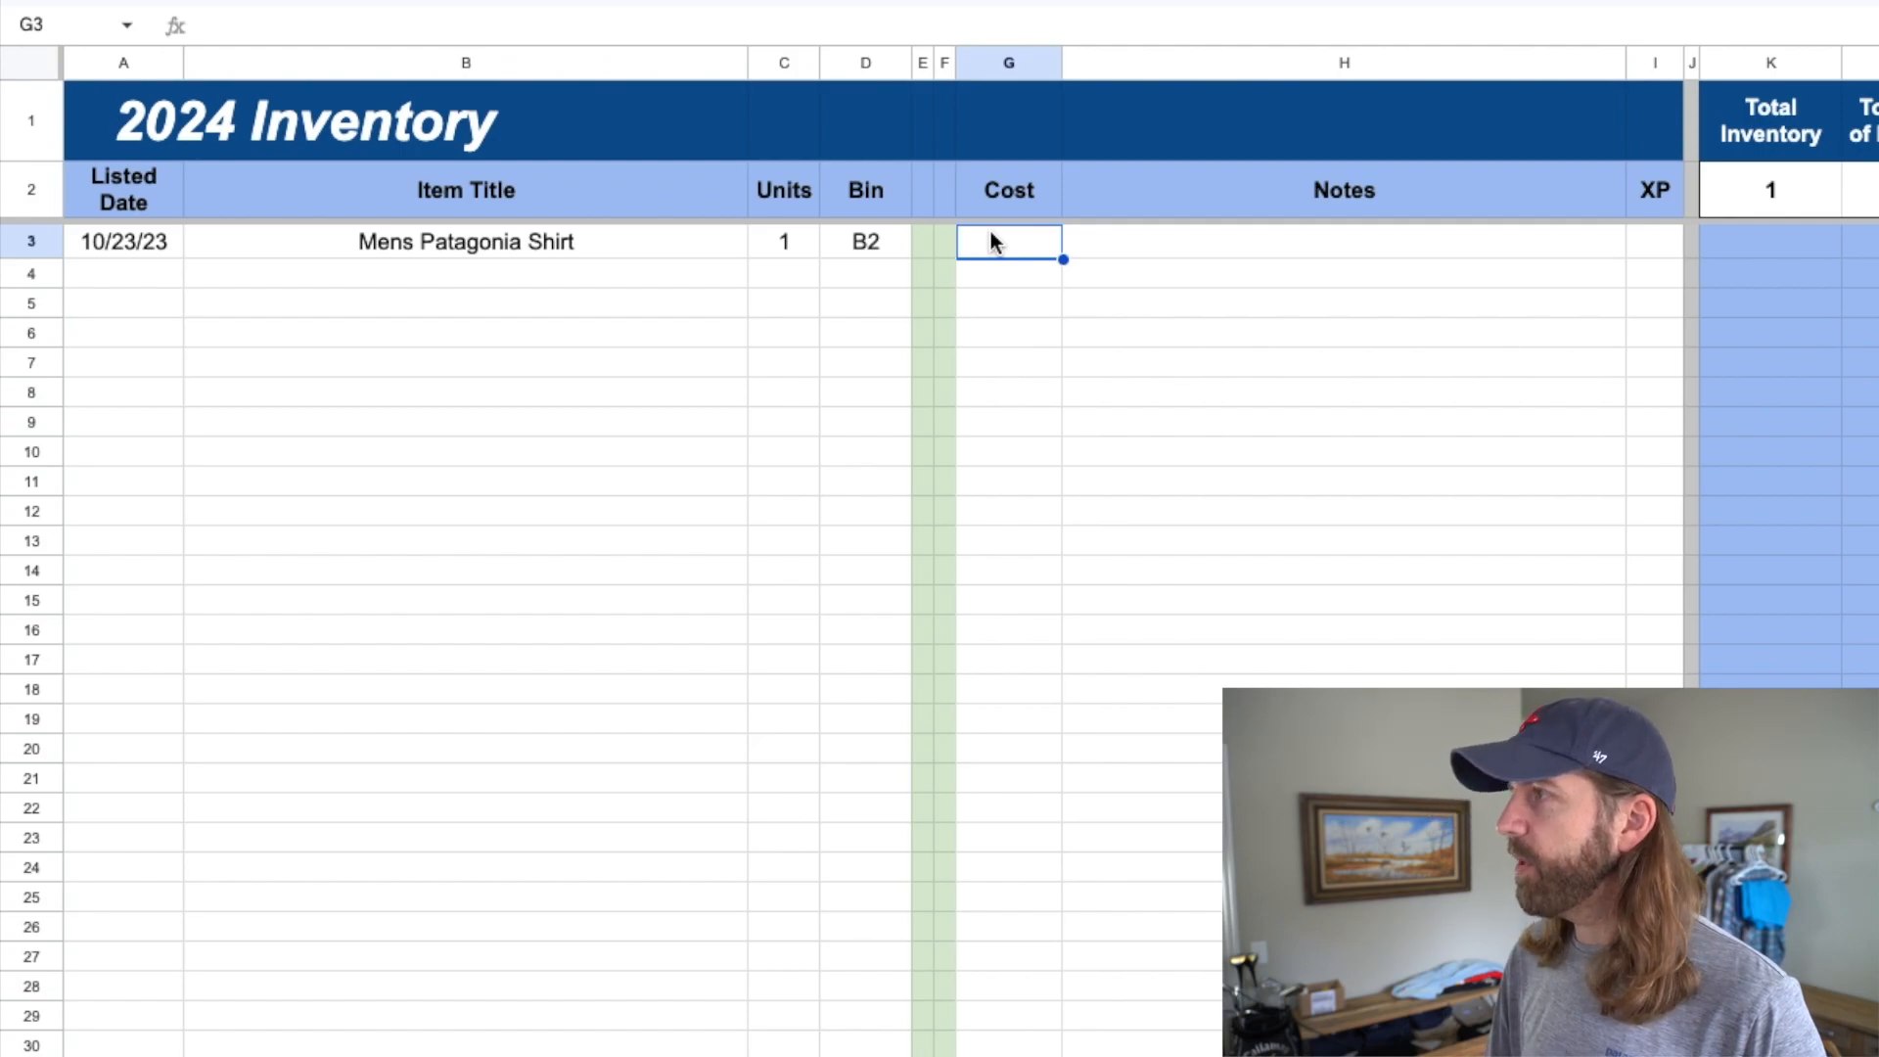
type("4")
key("Return")
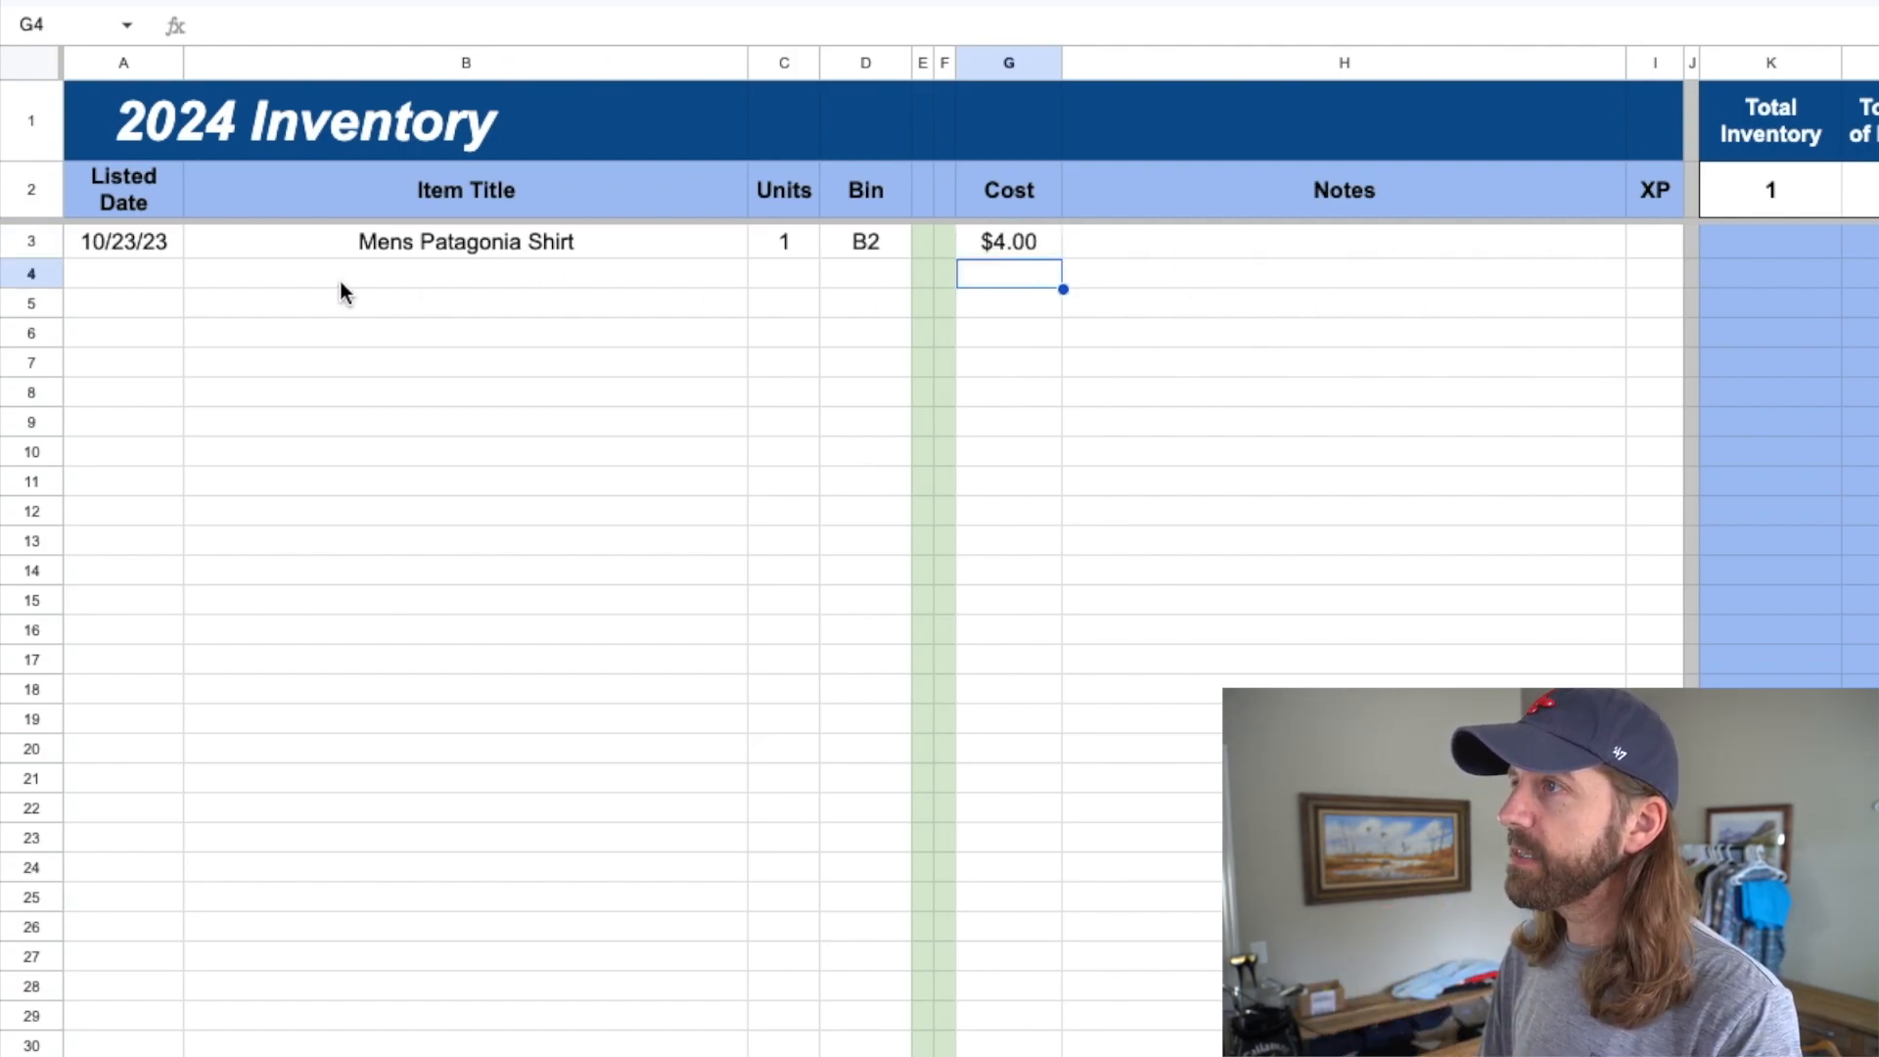
- Check the first item's entries against the total inventory, total cost and average cost summary cells
left_click_drag(120, 254, 997, 244)
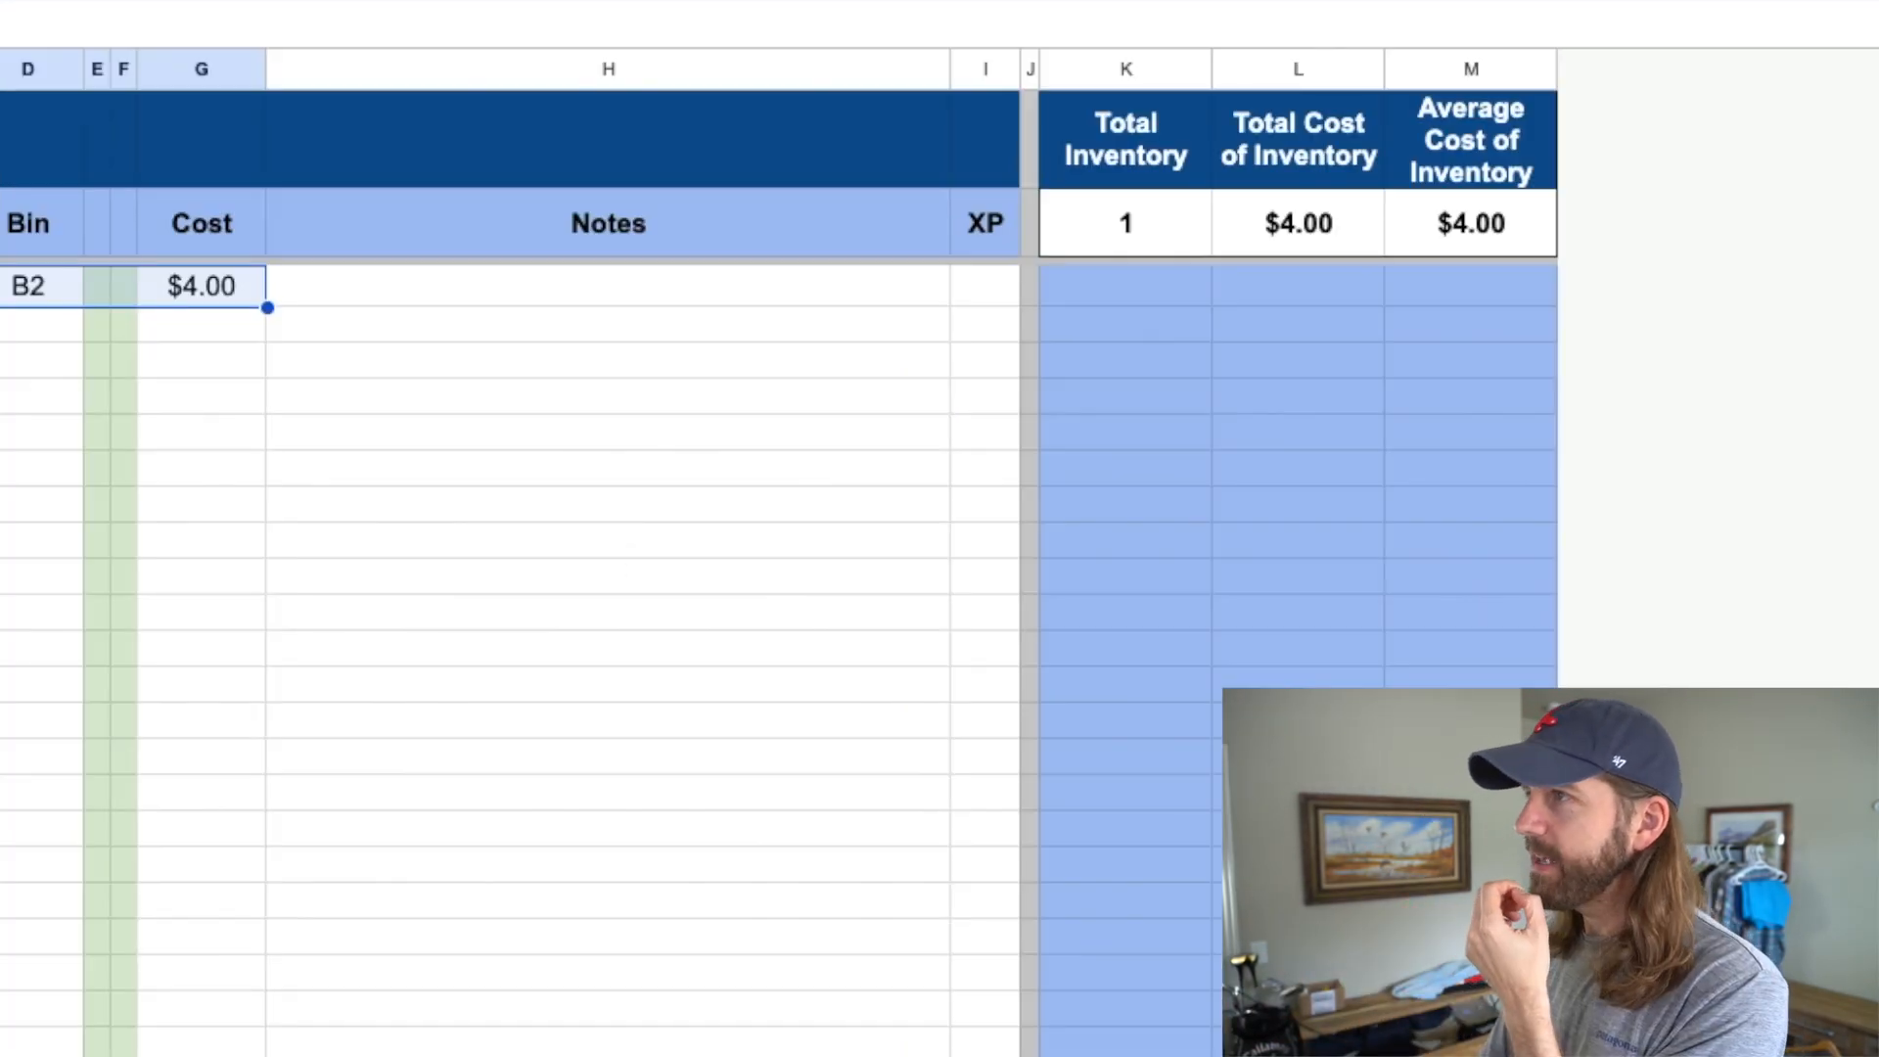
left_click(1230, 238)
left_click(1171, 240)
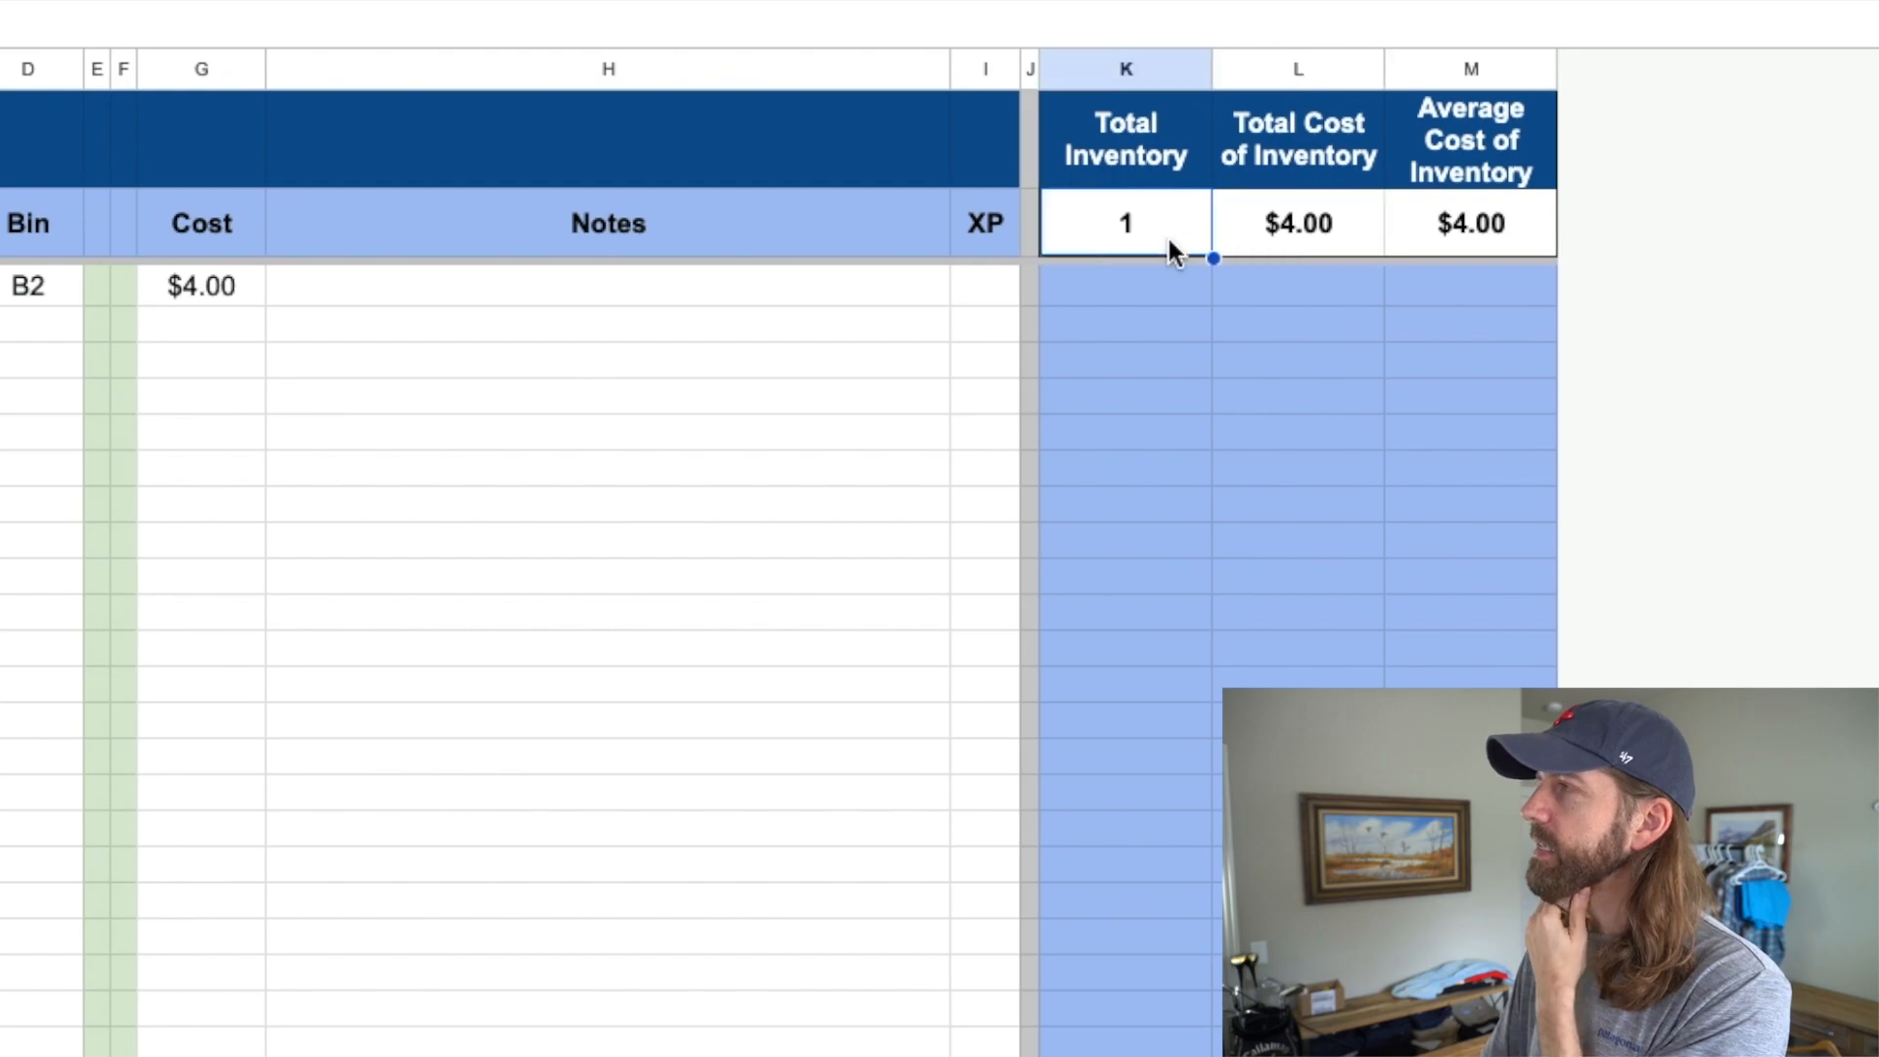
left_click(1489, 239)
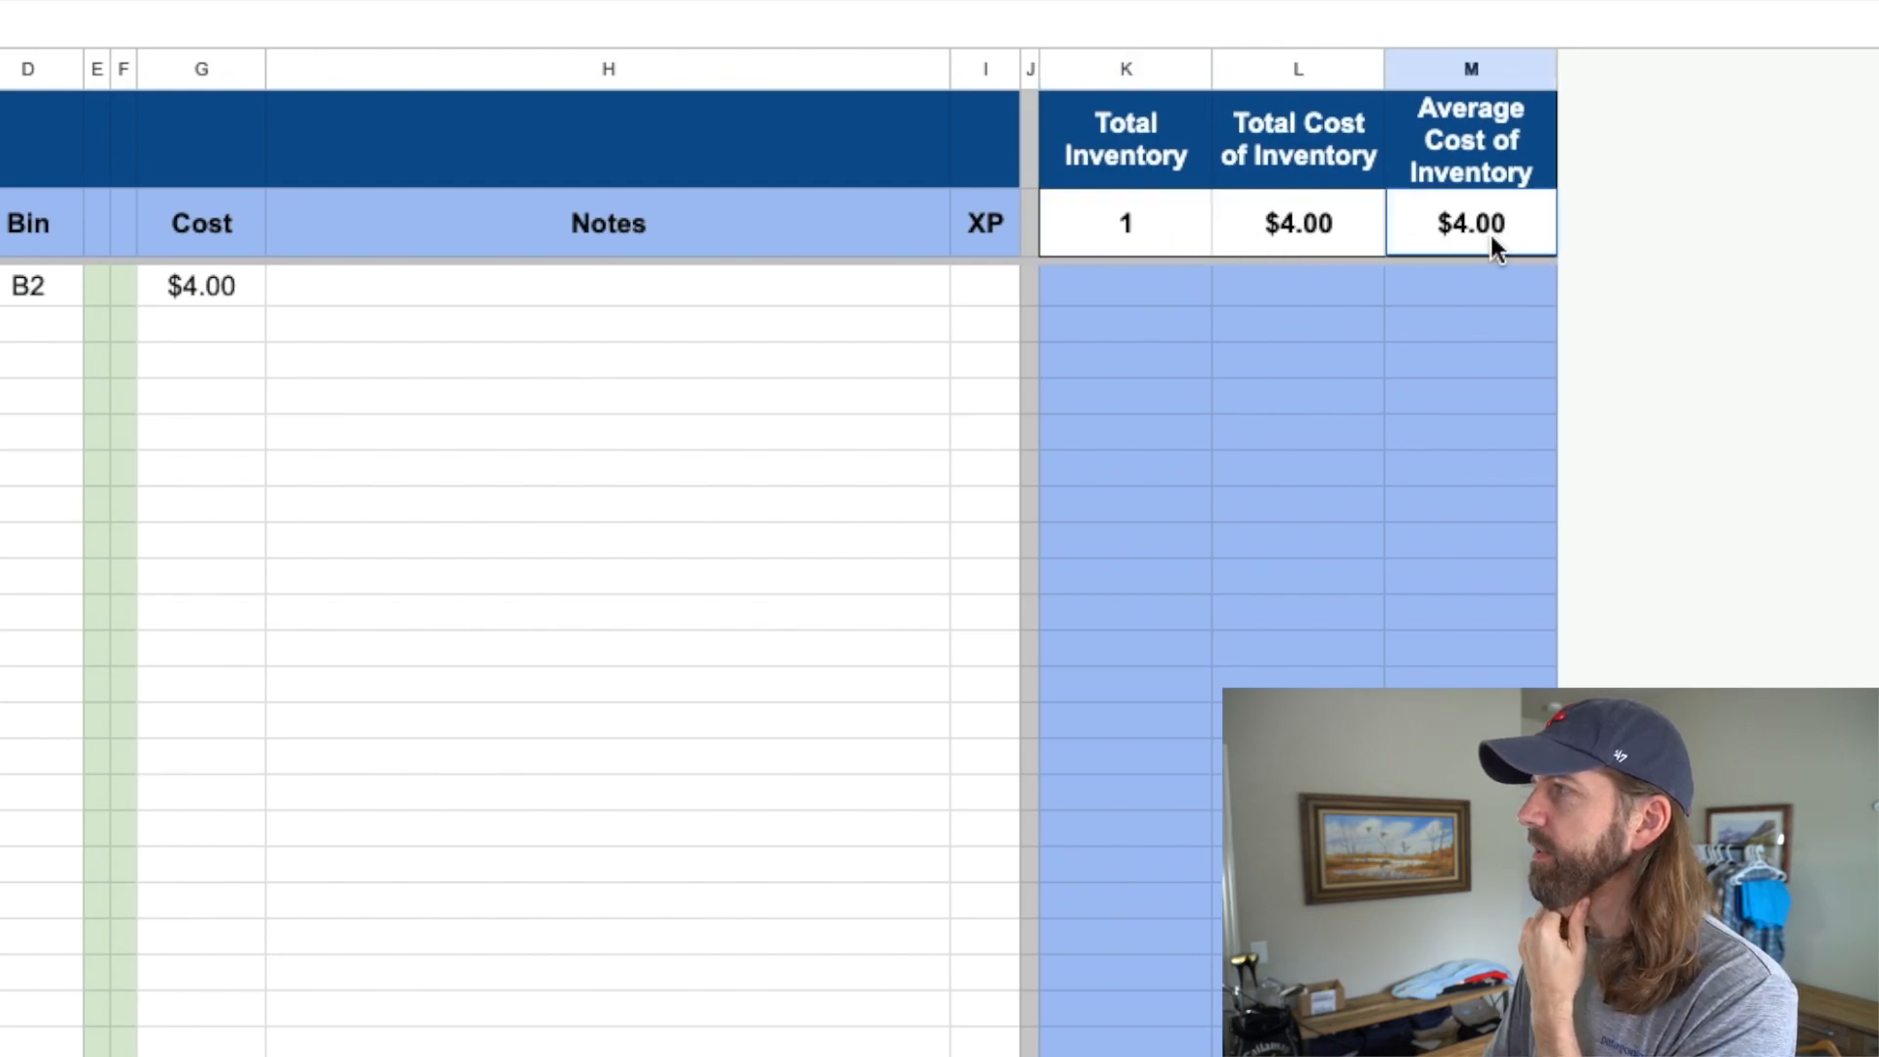
left_click(1087, 221)
left_click(1300, 240)
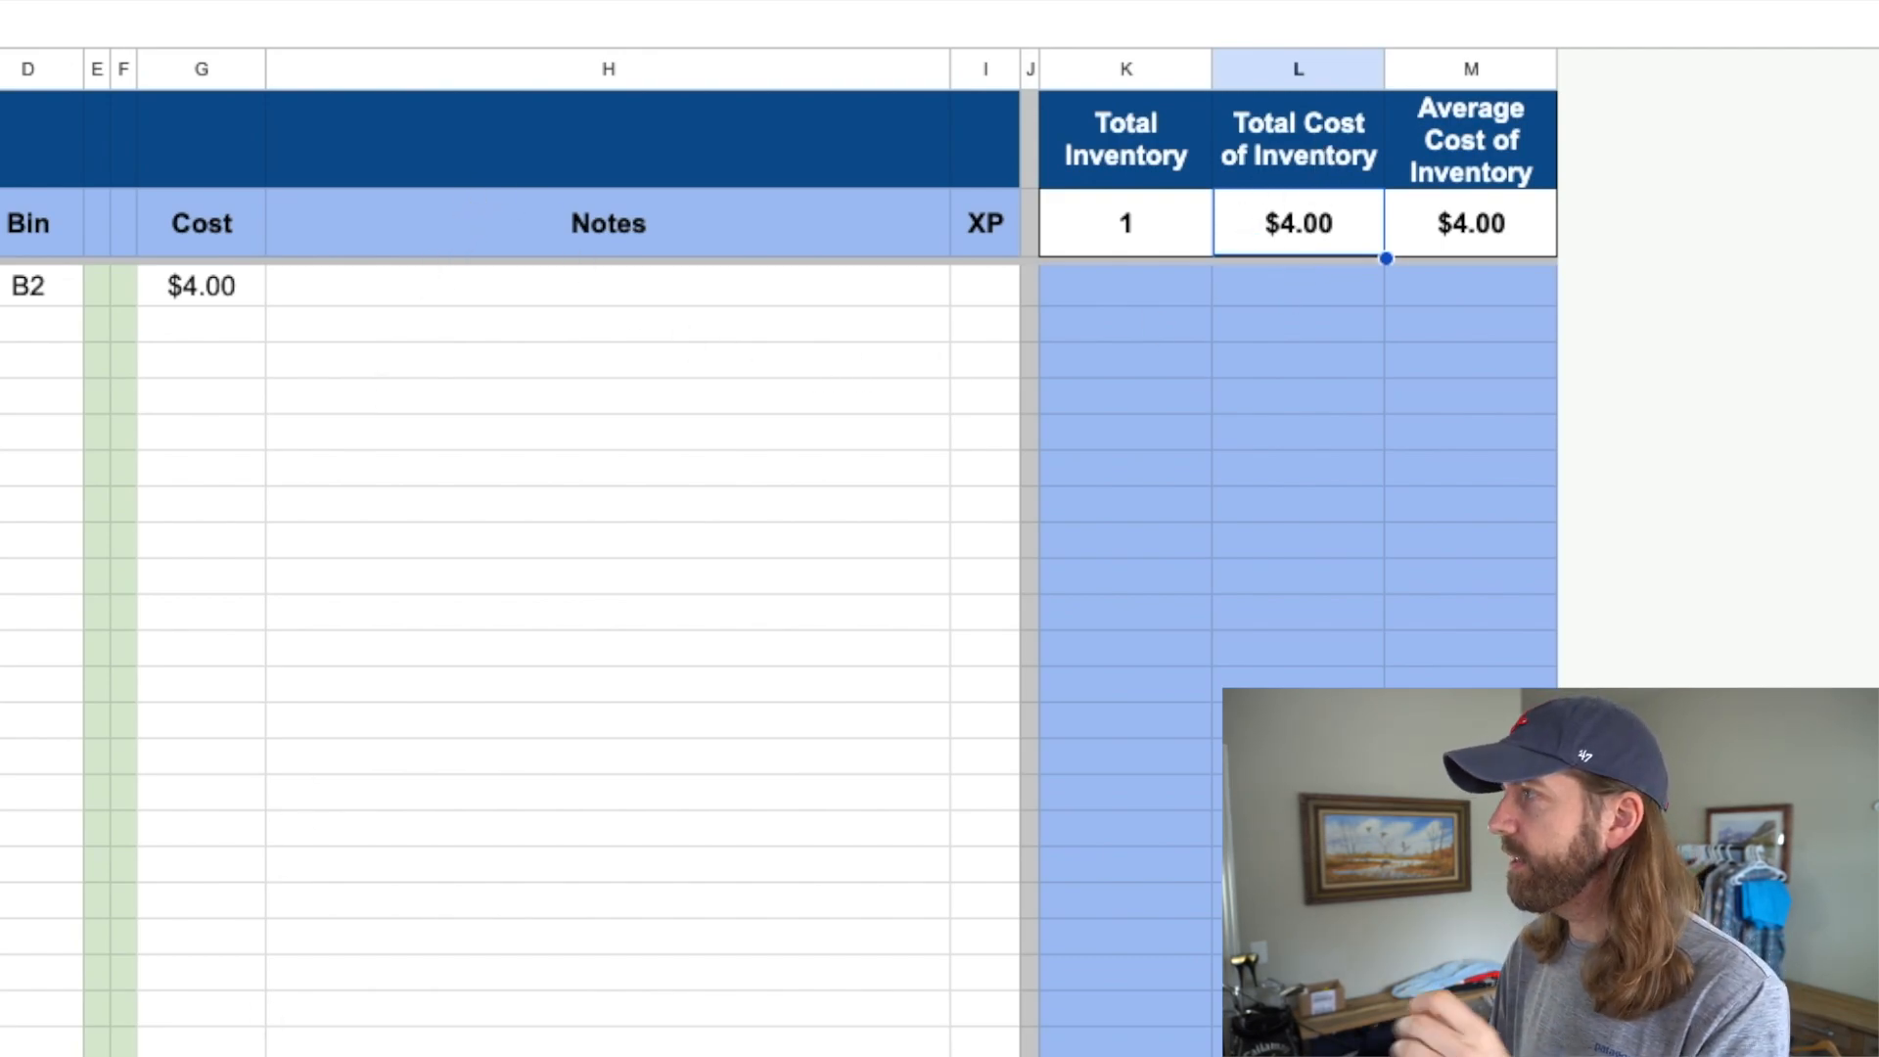
left_click(1480, 227)
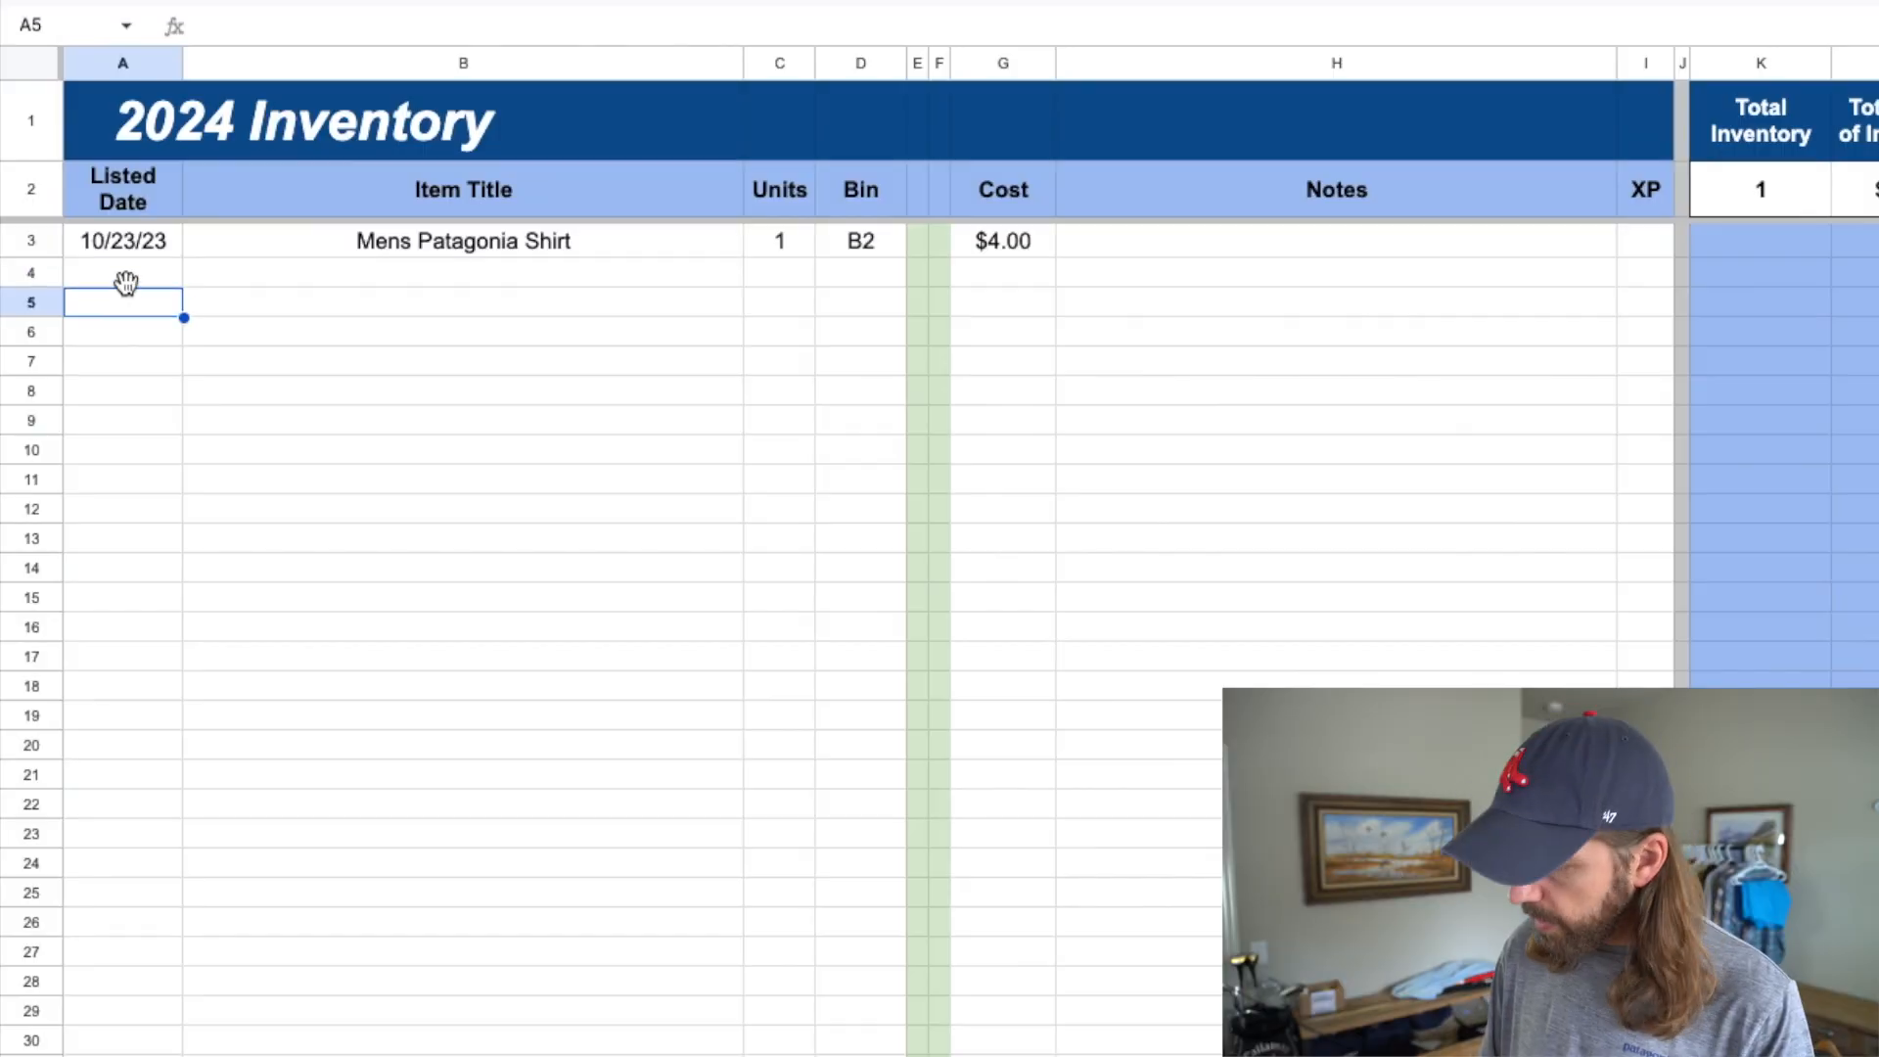
- In row 4, enter the listed date 10/23/23 and the item title "Womens Merrell Shoes"
left_click(127, 283)
type("10/23/23")
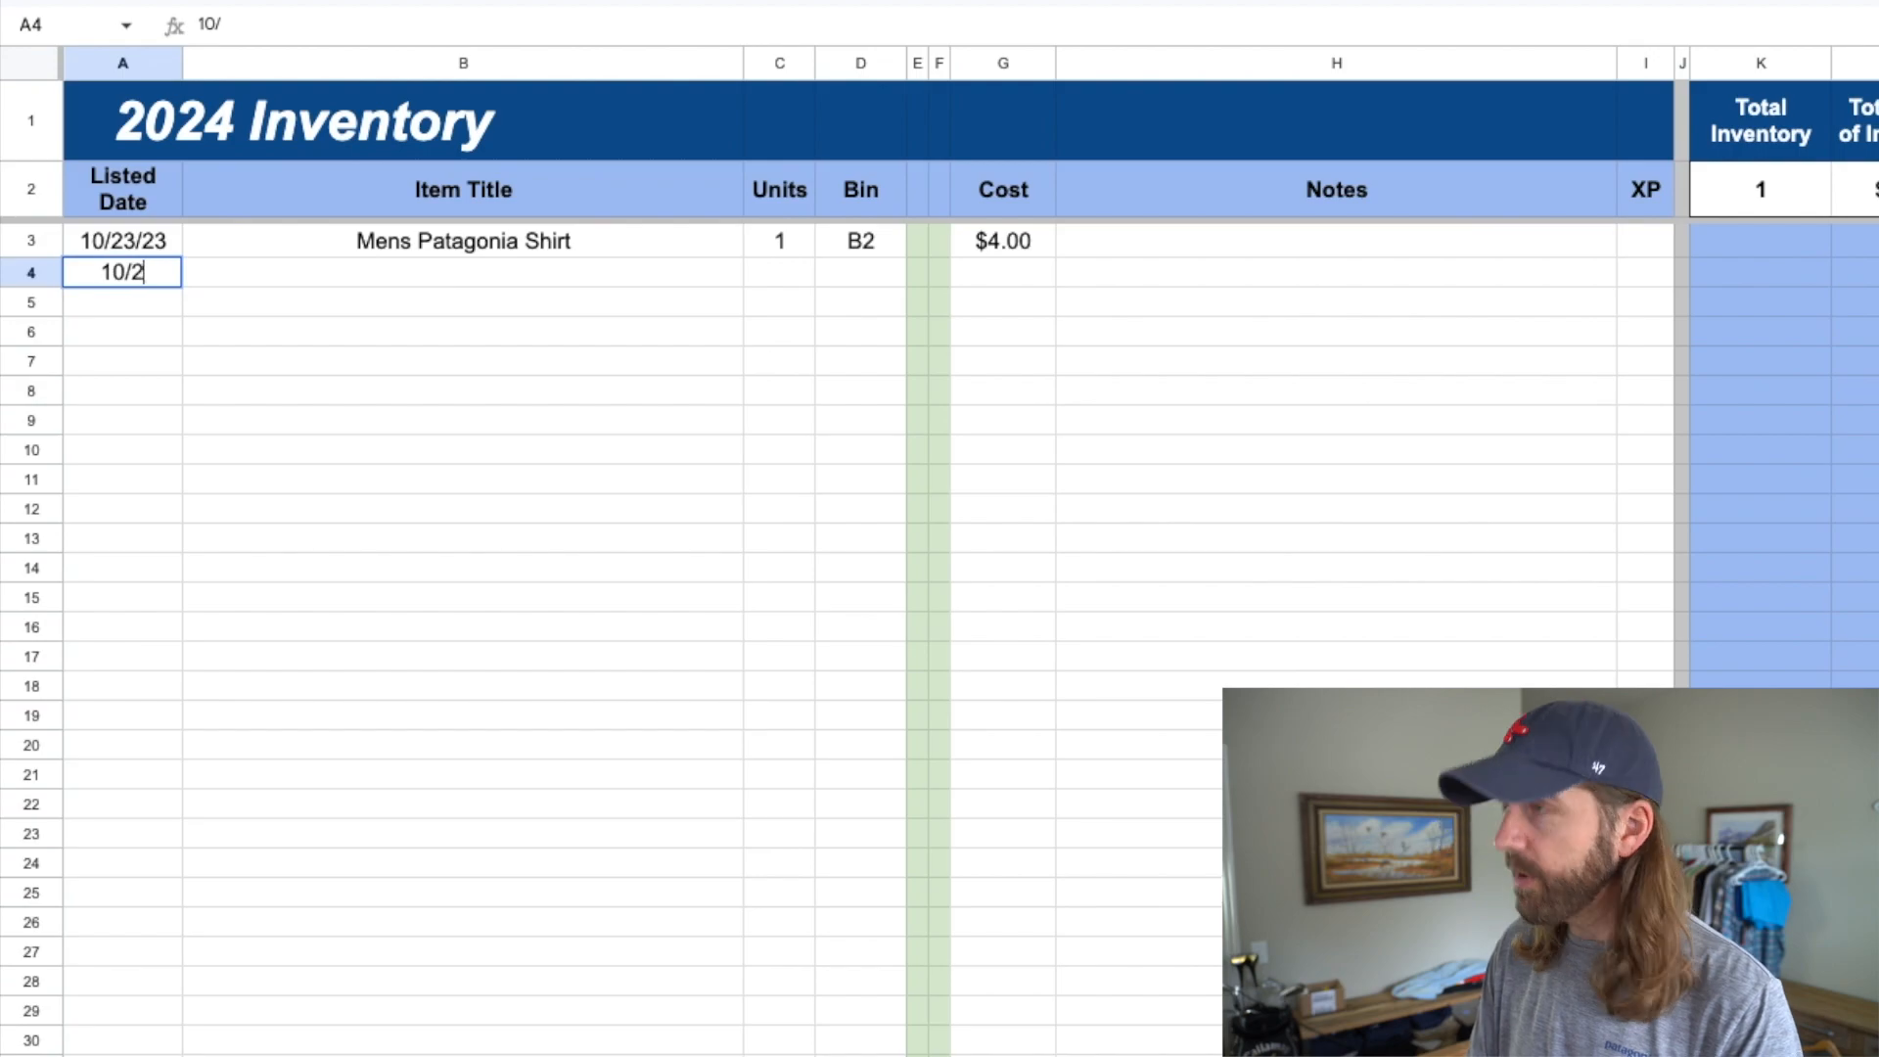
key("Tab")
type("Womens")
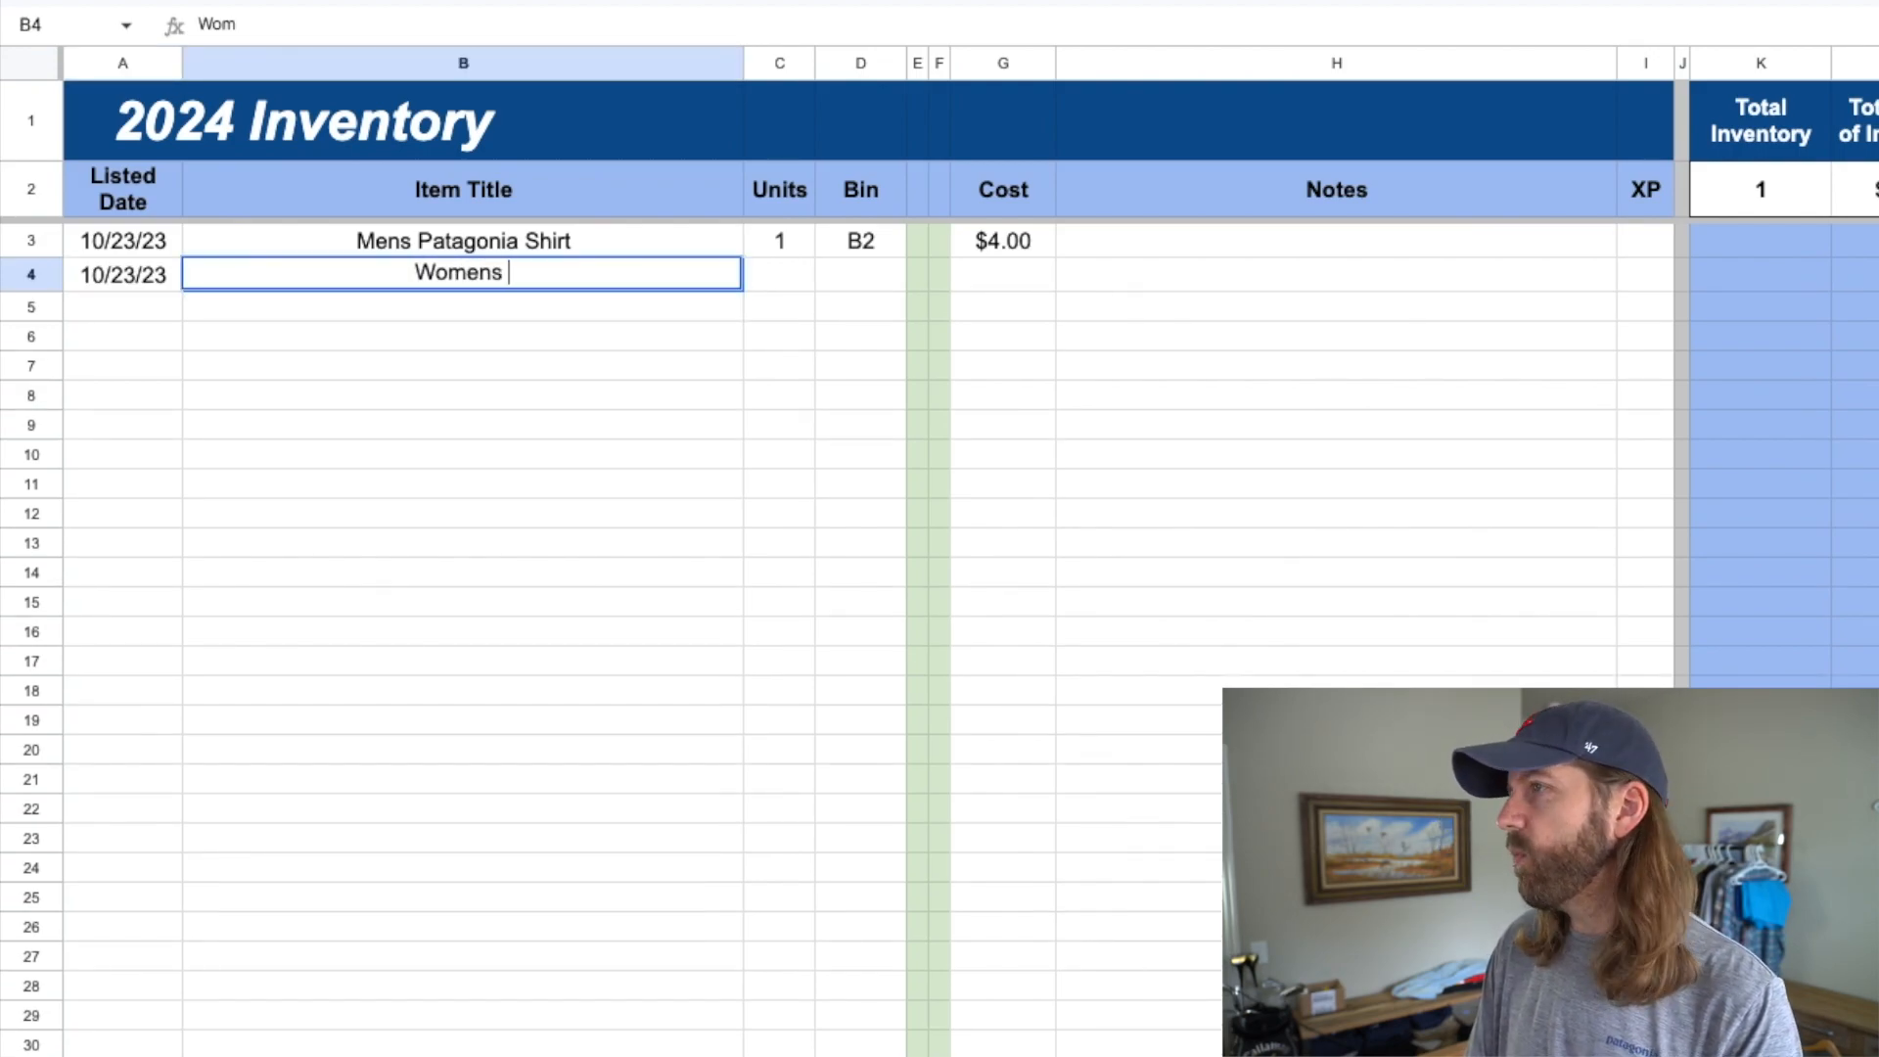
type(" Merrell Shoes")
key("Tab")
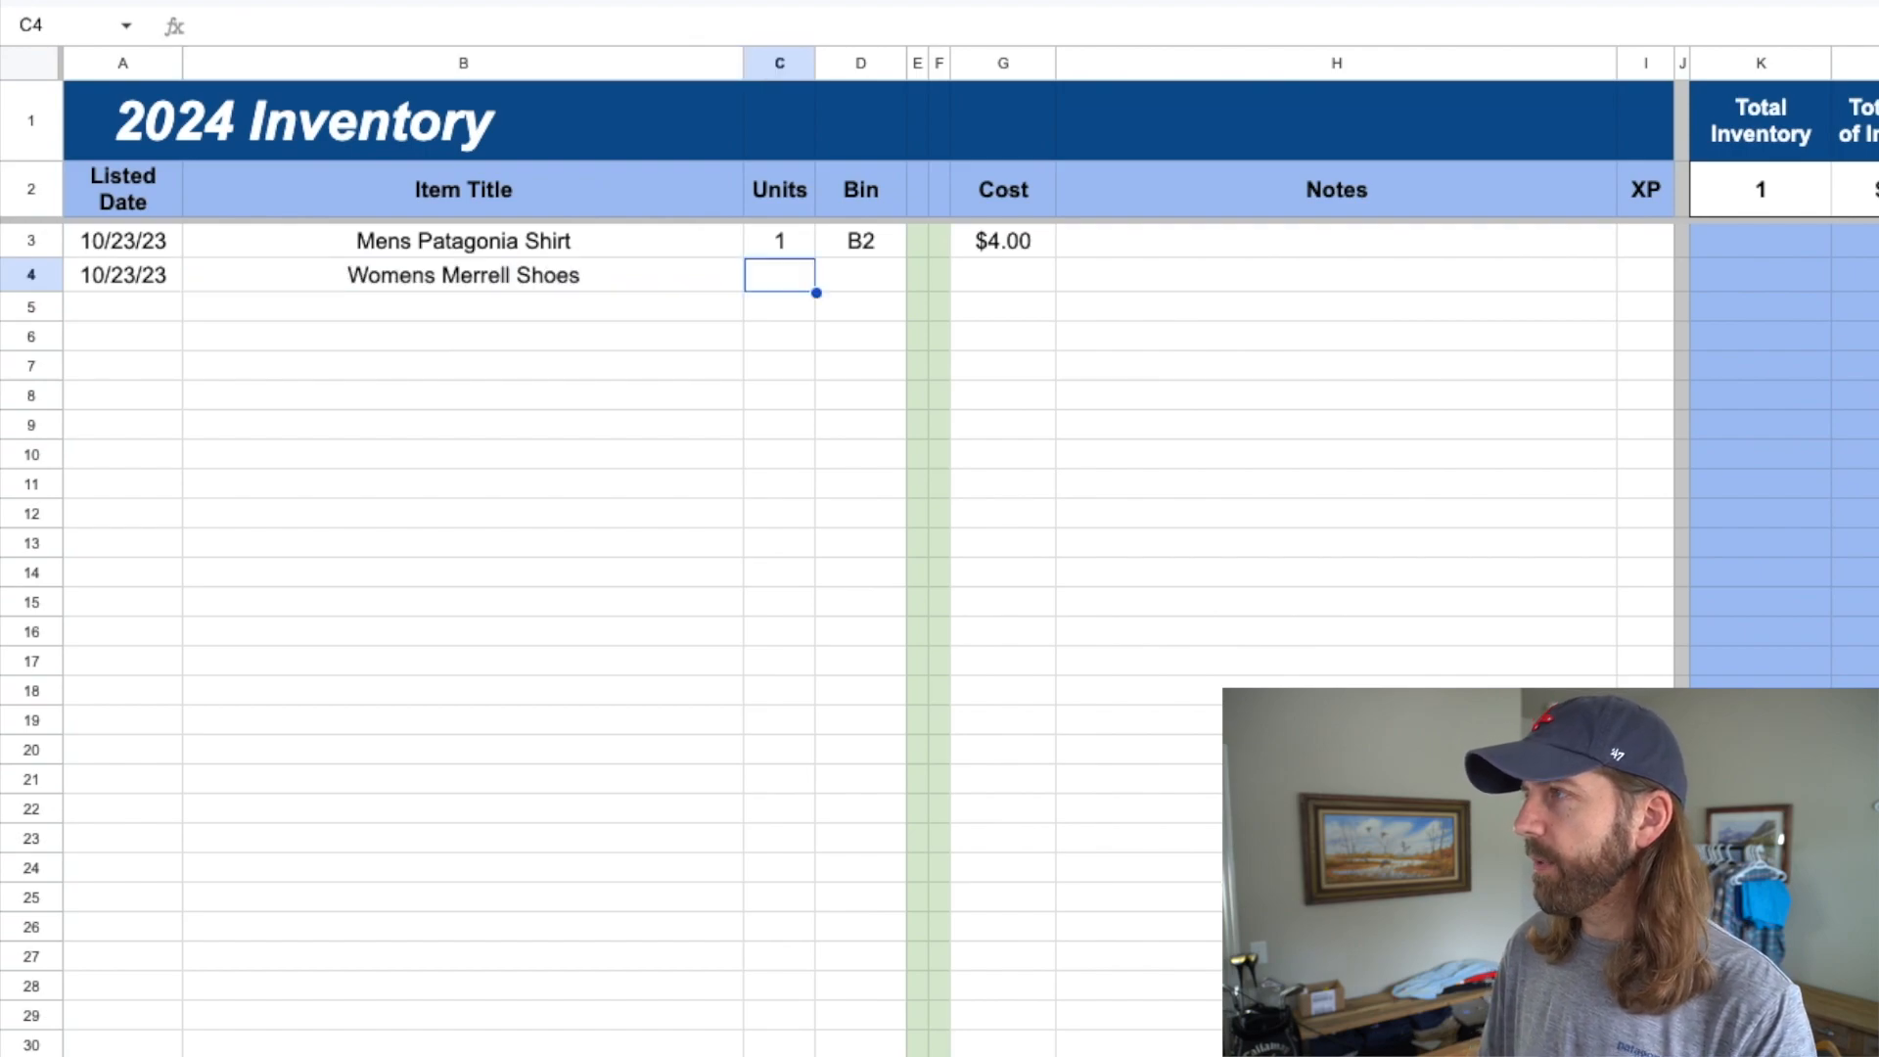
- Complete the Womens Merrell Shoes row with 1 unit, bin CL and a cost of 10
type("1")
key("Tab")
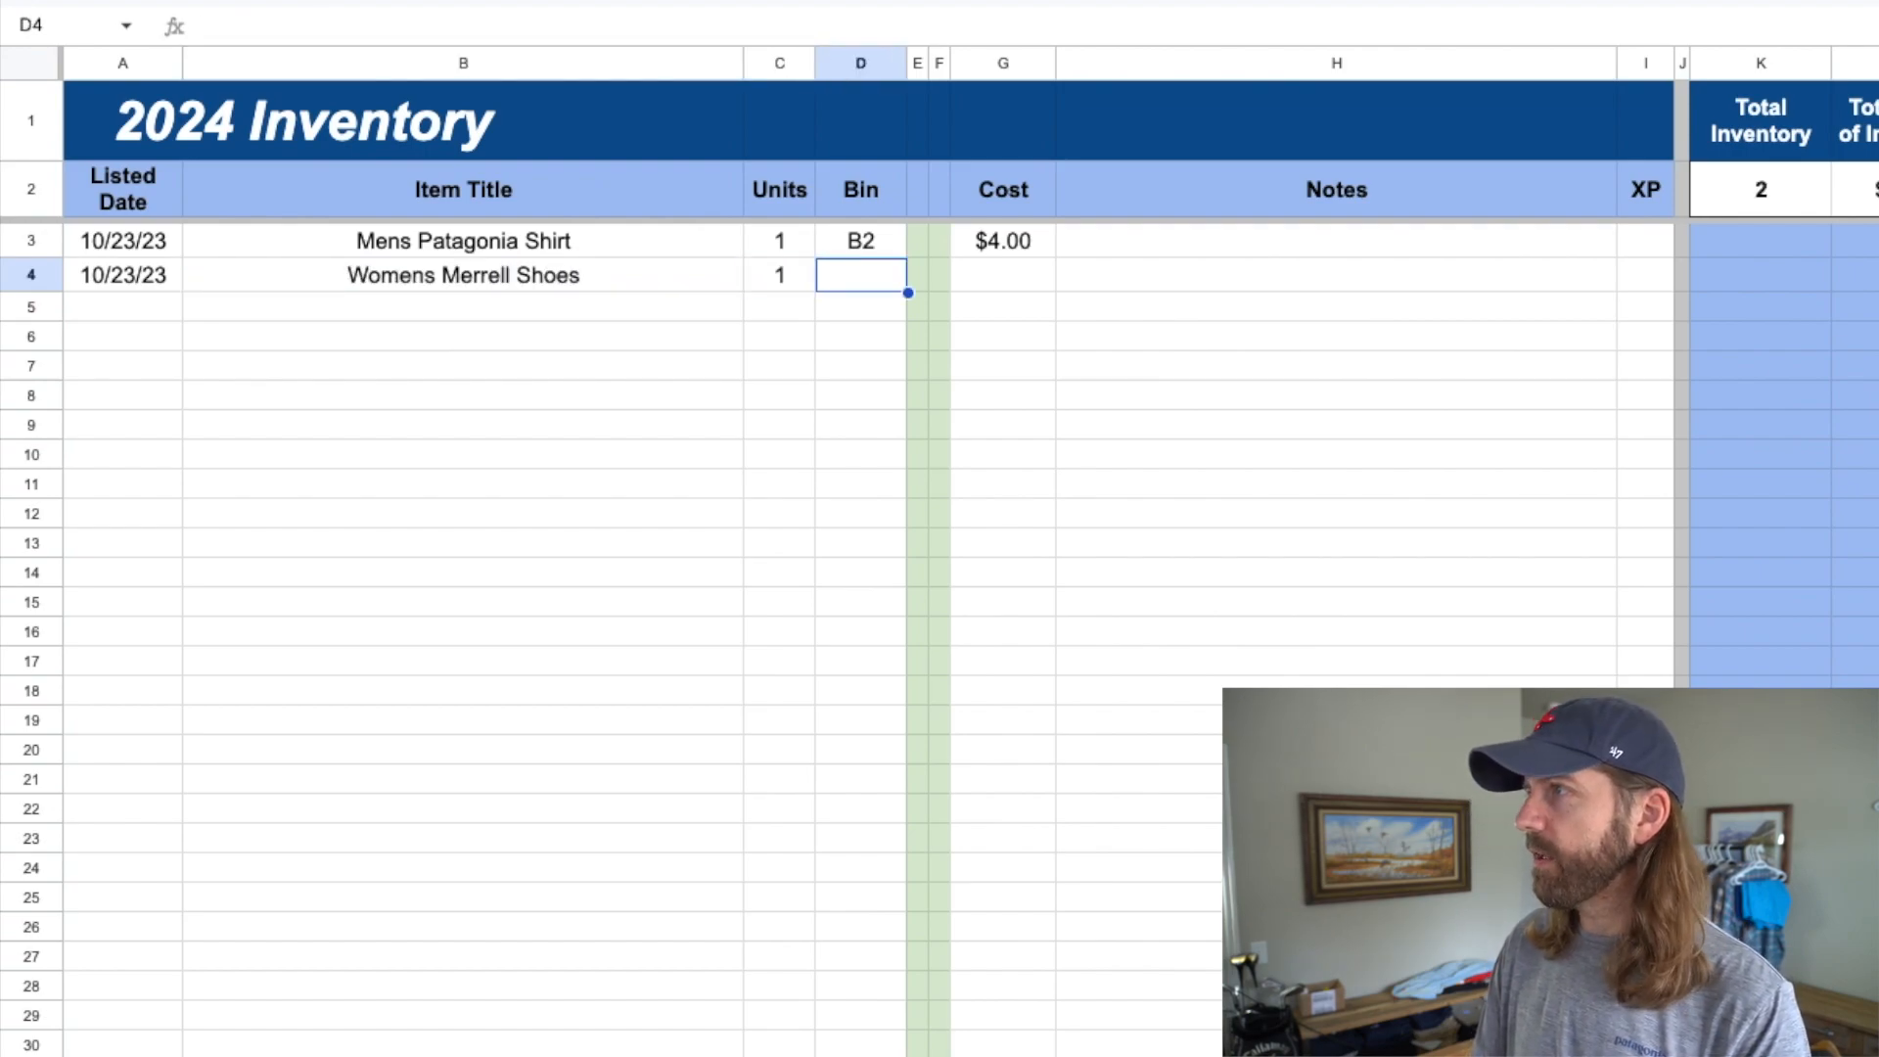
type("CL")
key("Tab")
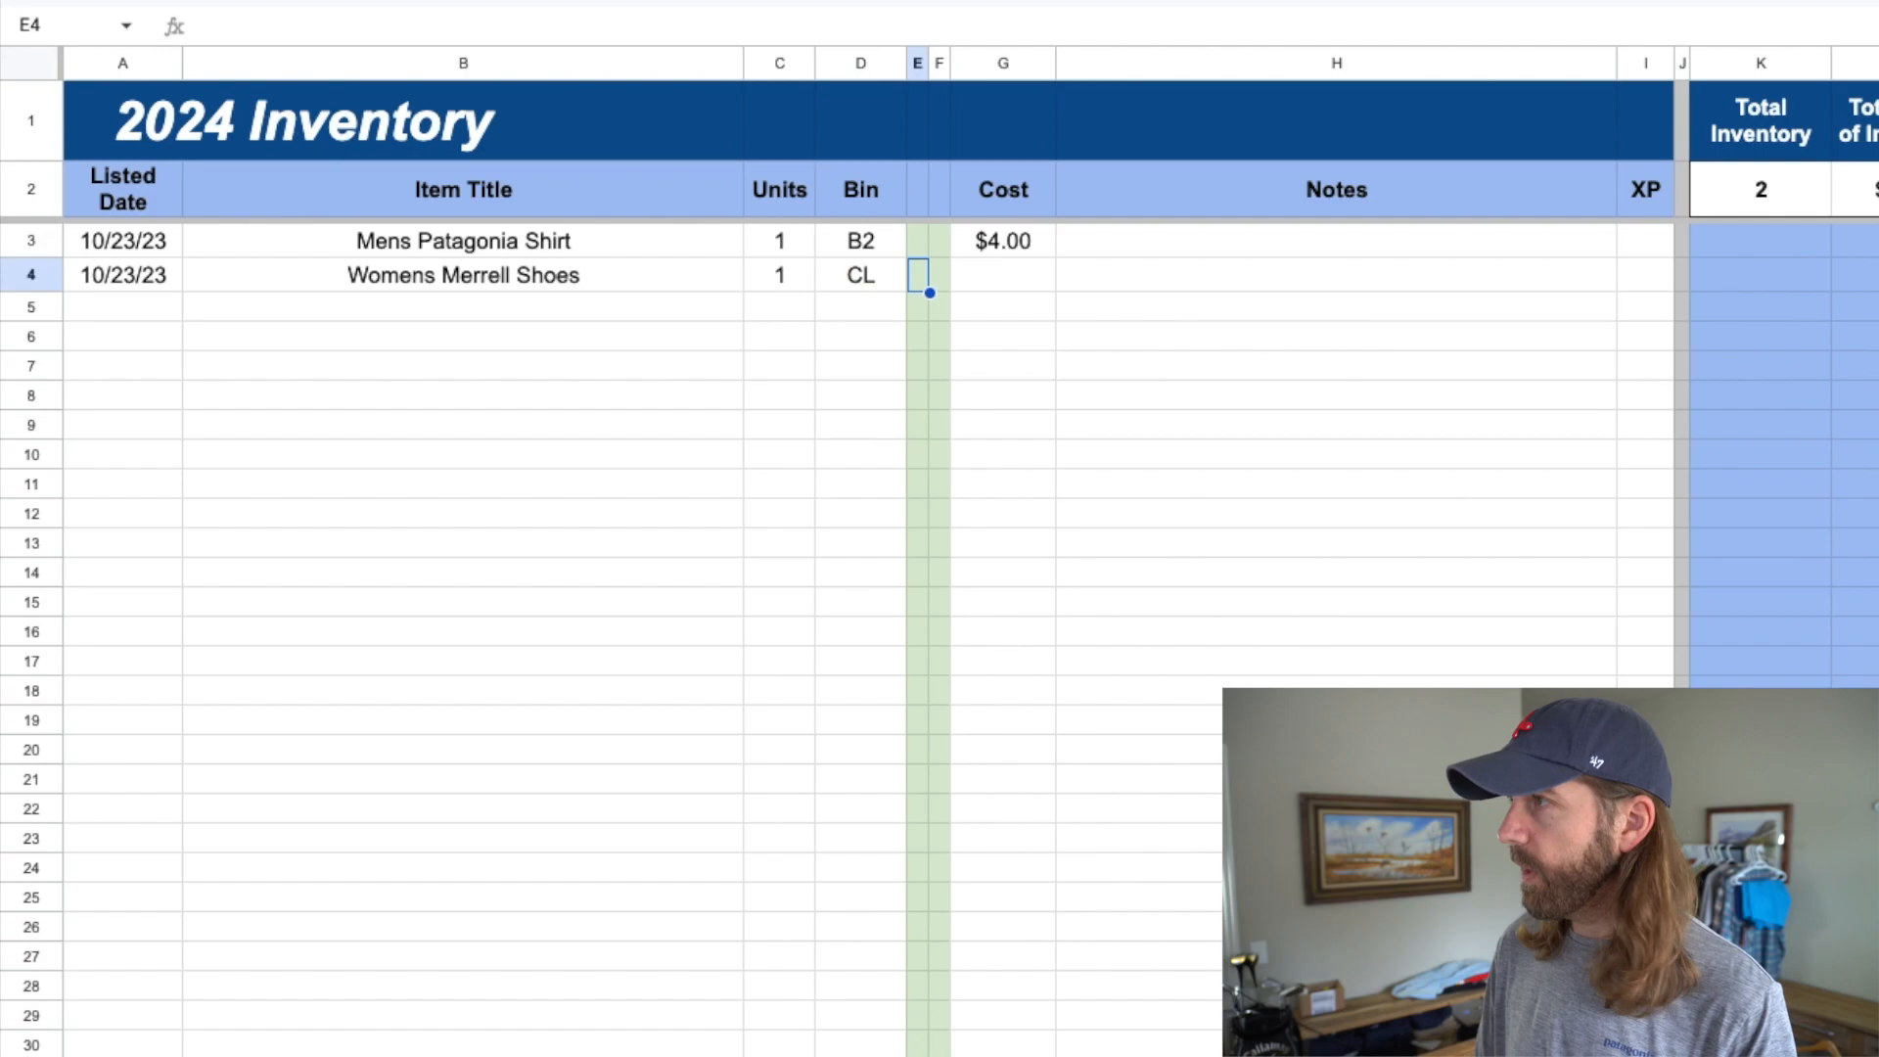
key("Tab")
key("Tab")
type("10")
key("Return")
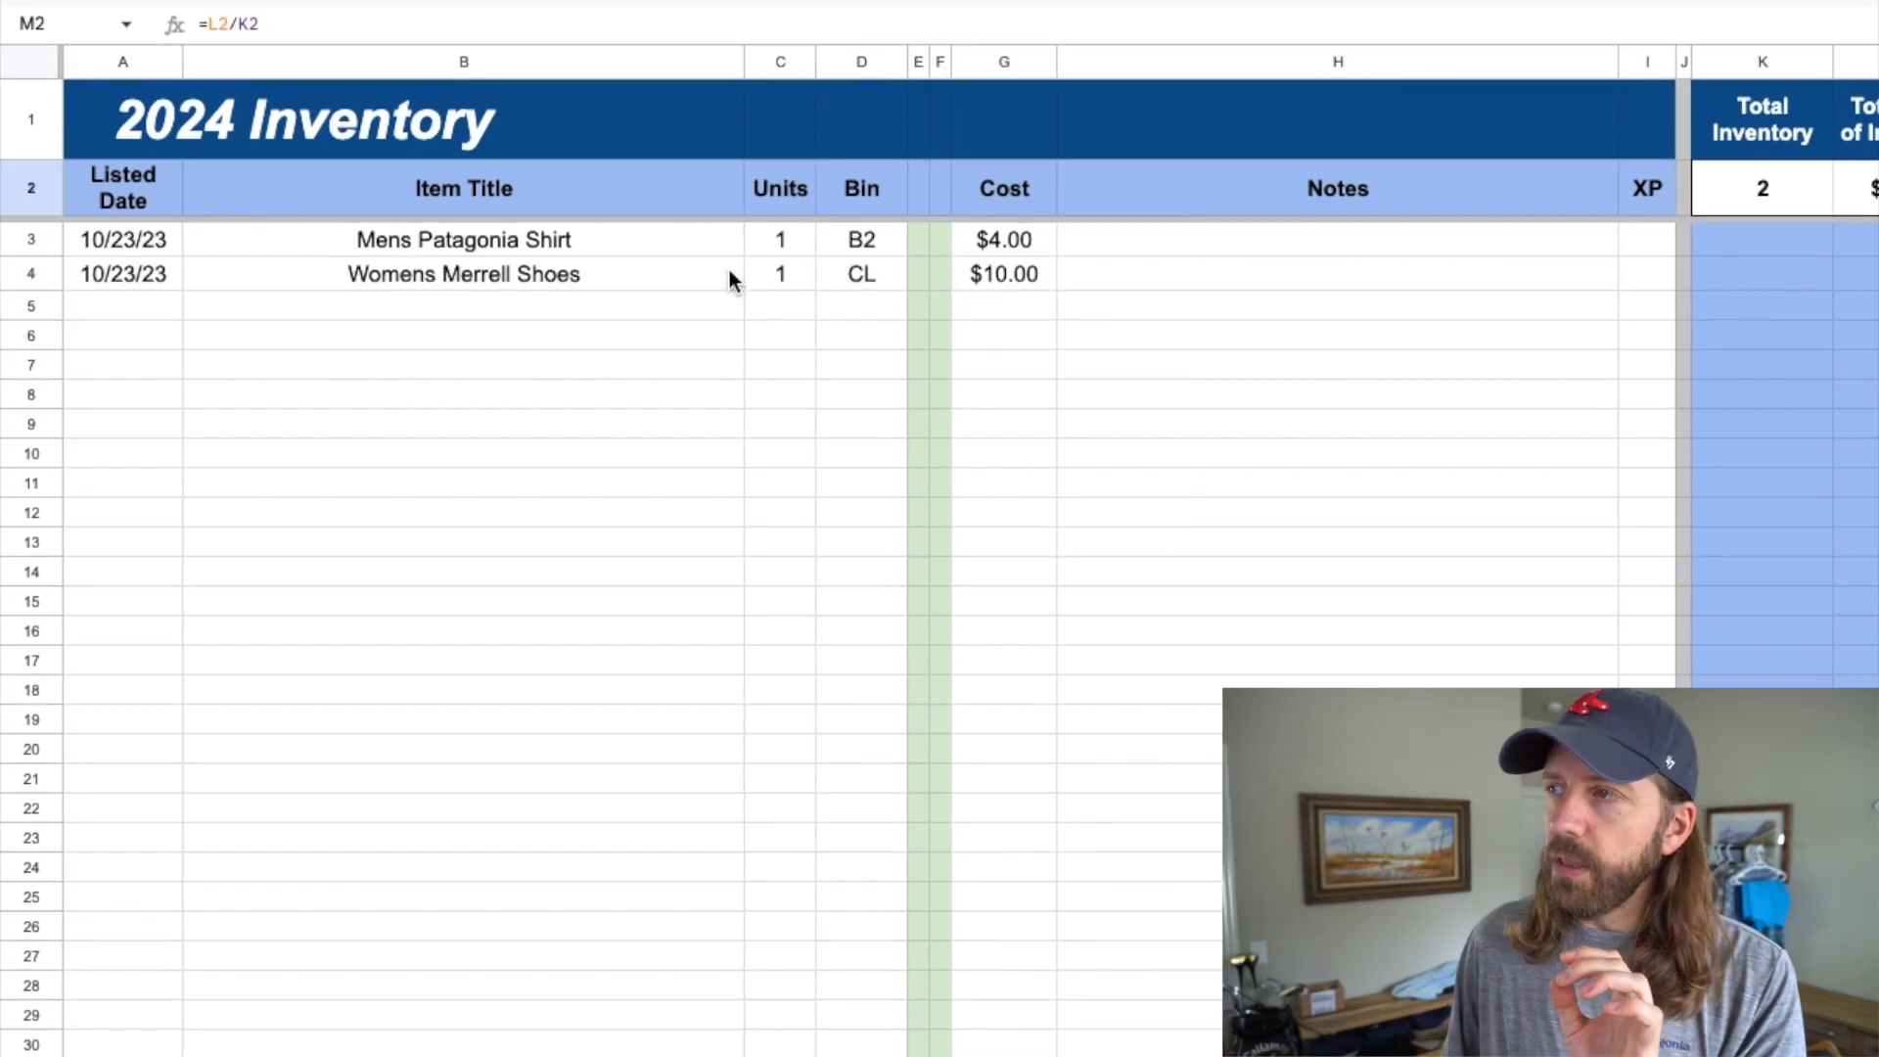
- Review the Units, Item Title and Listed Date columns of the inventory entries
left_click_drag(779, 253, 761, 549)
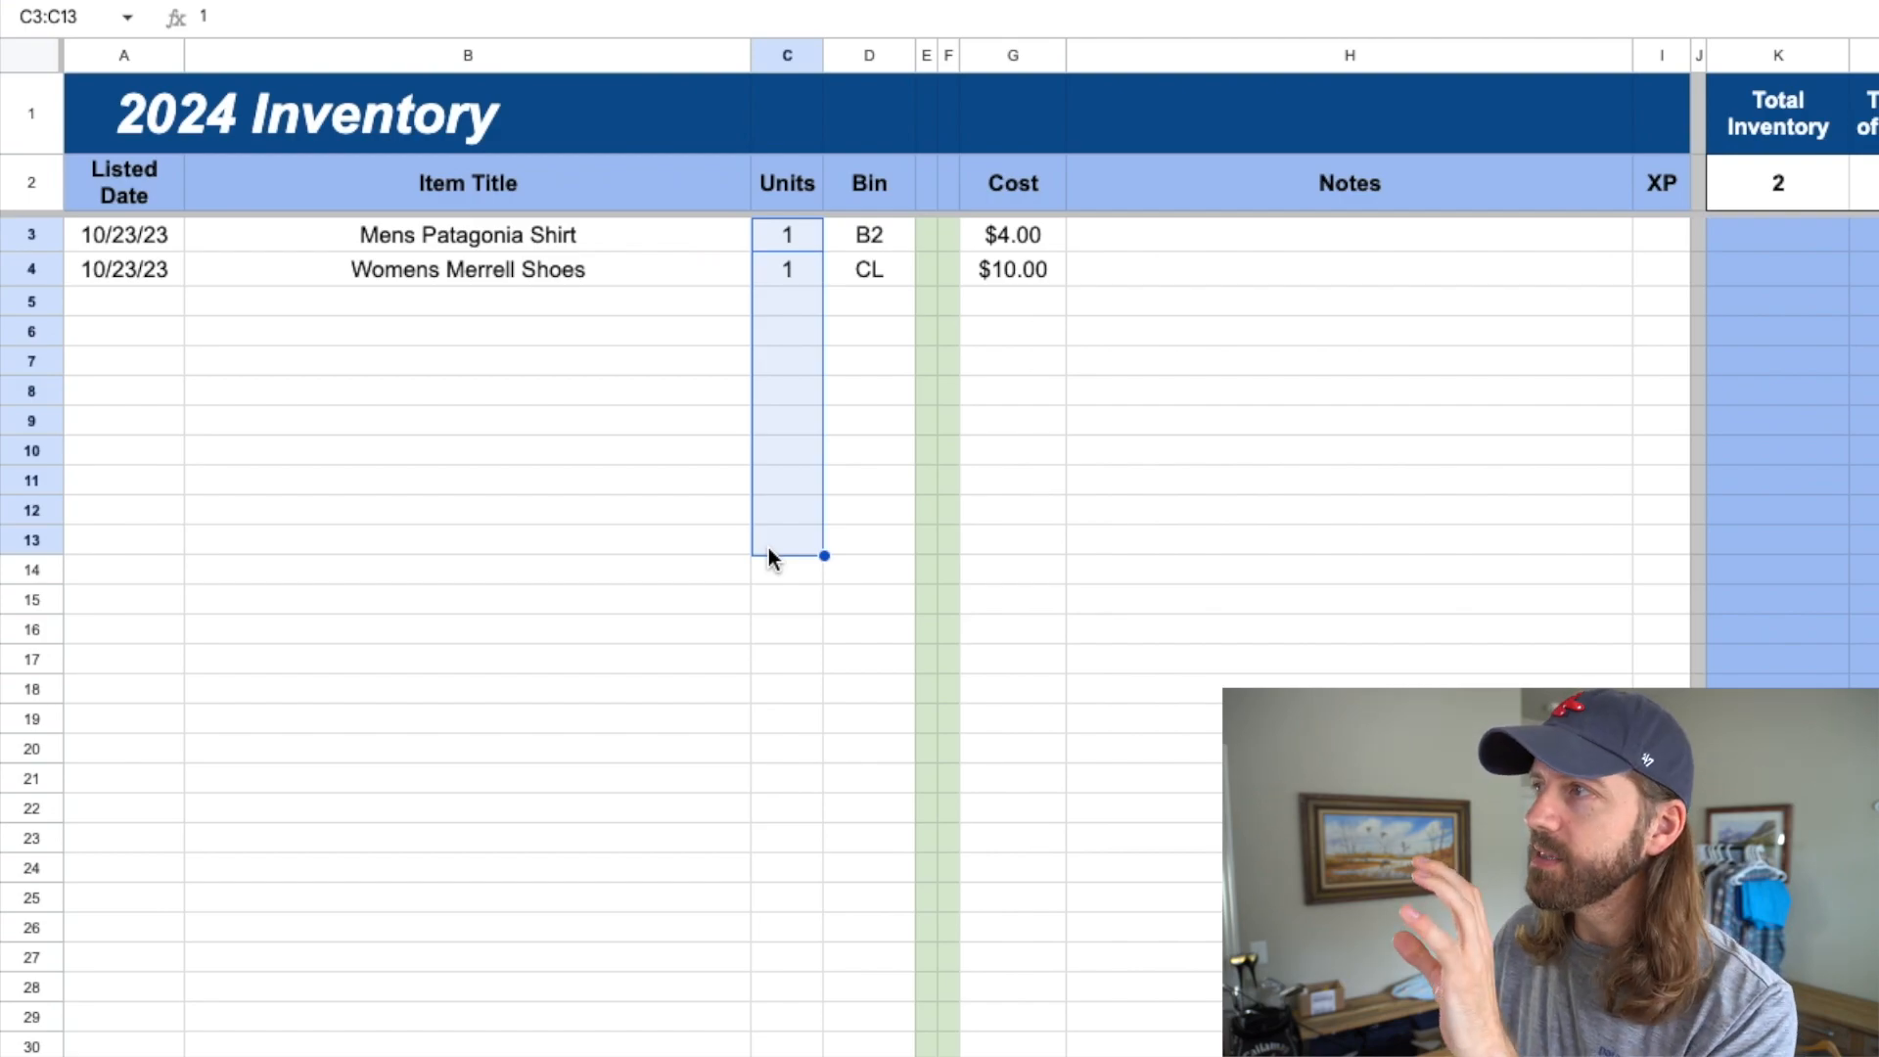
left_click(781, 365)
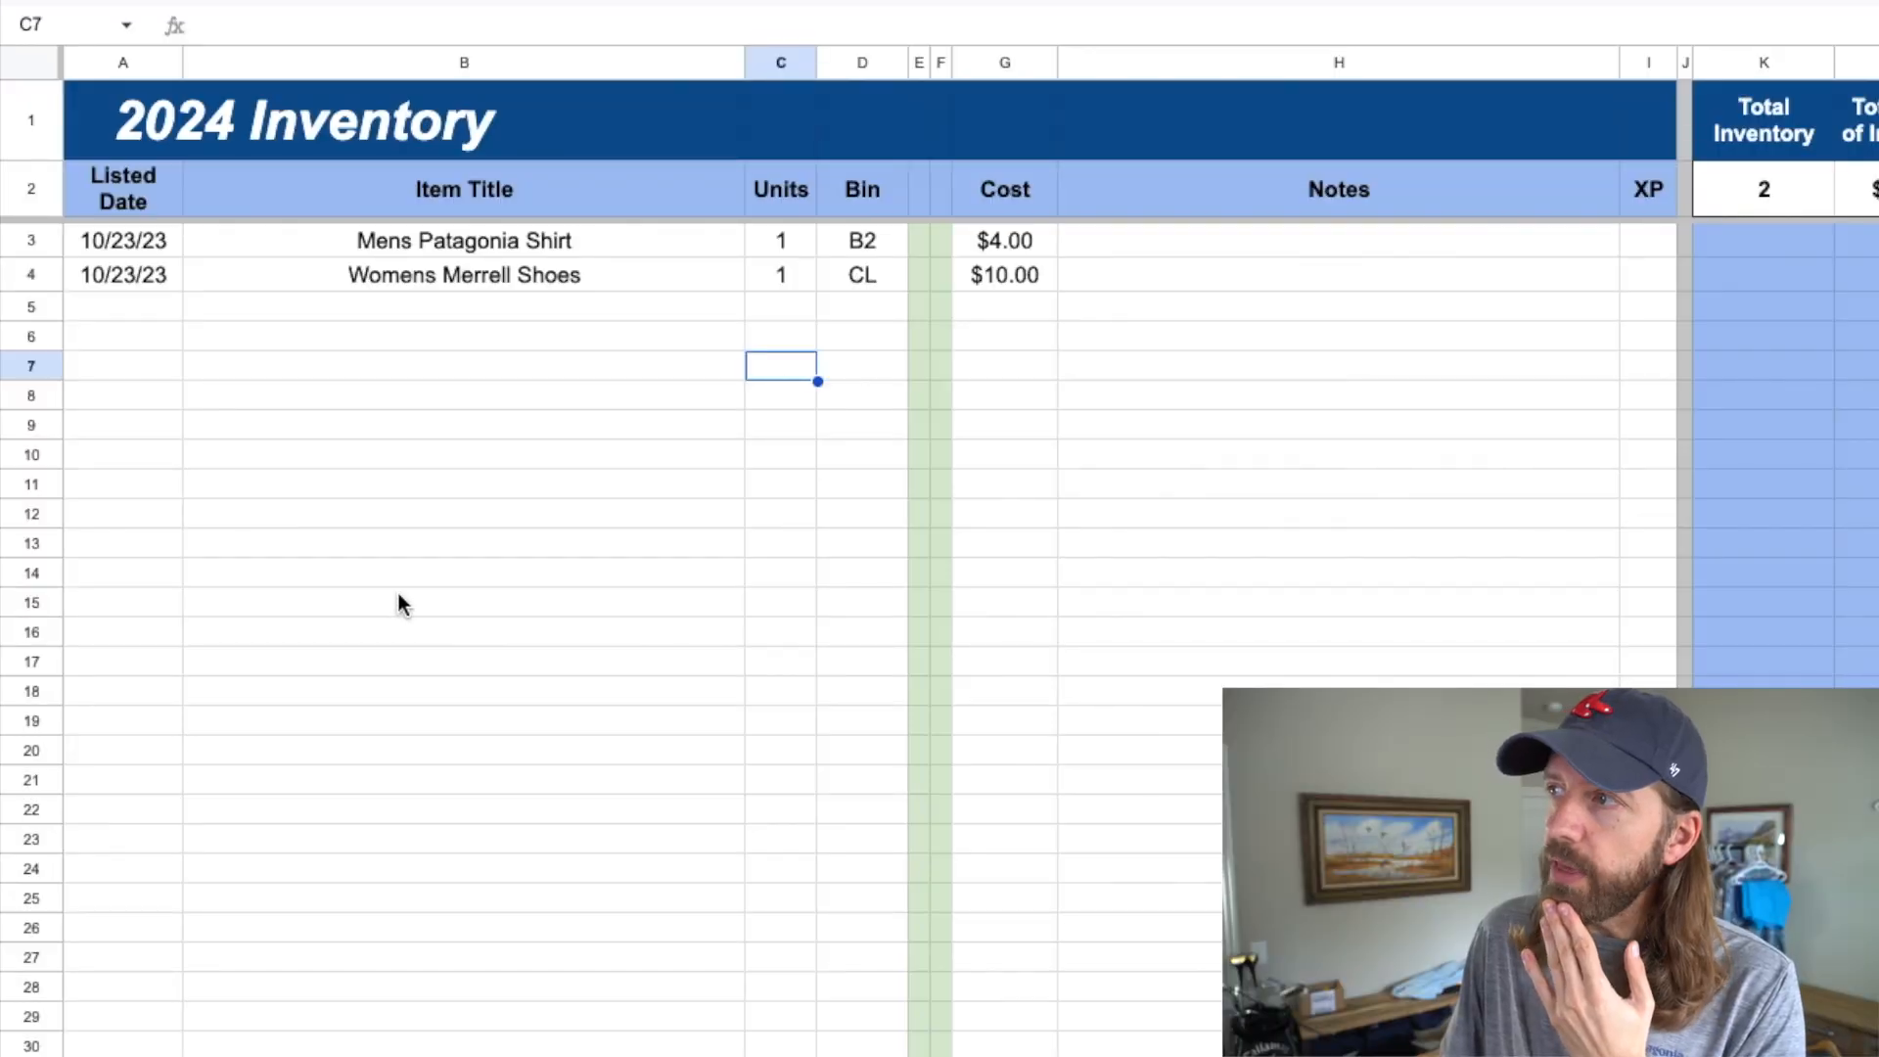
left_click_drag(398, 260, 420, 549)
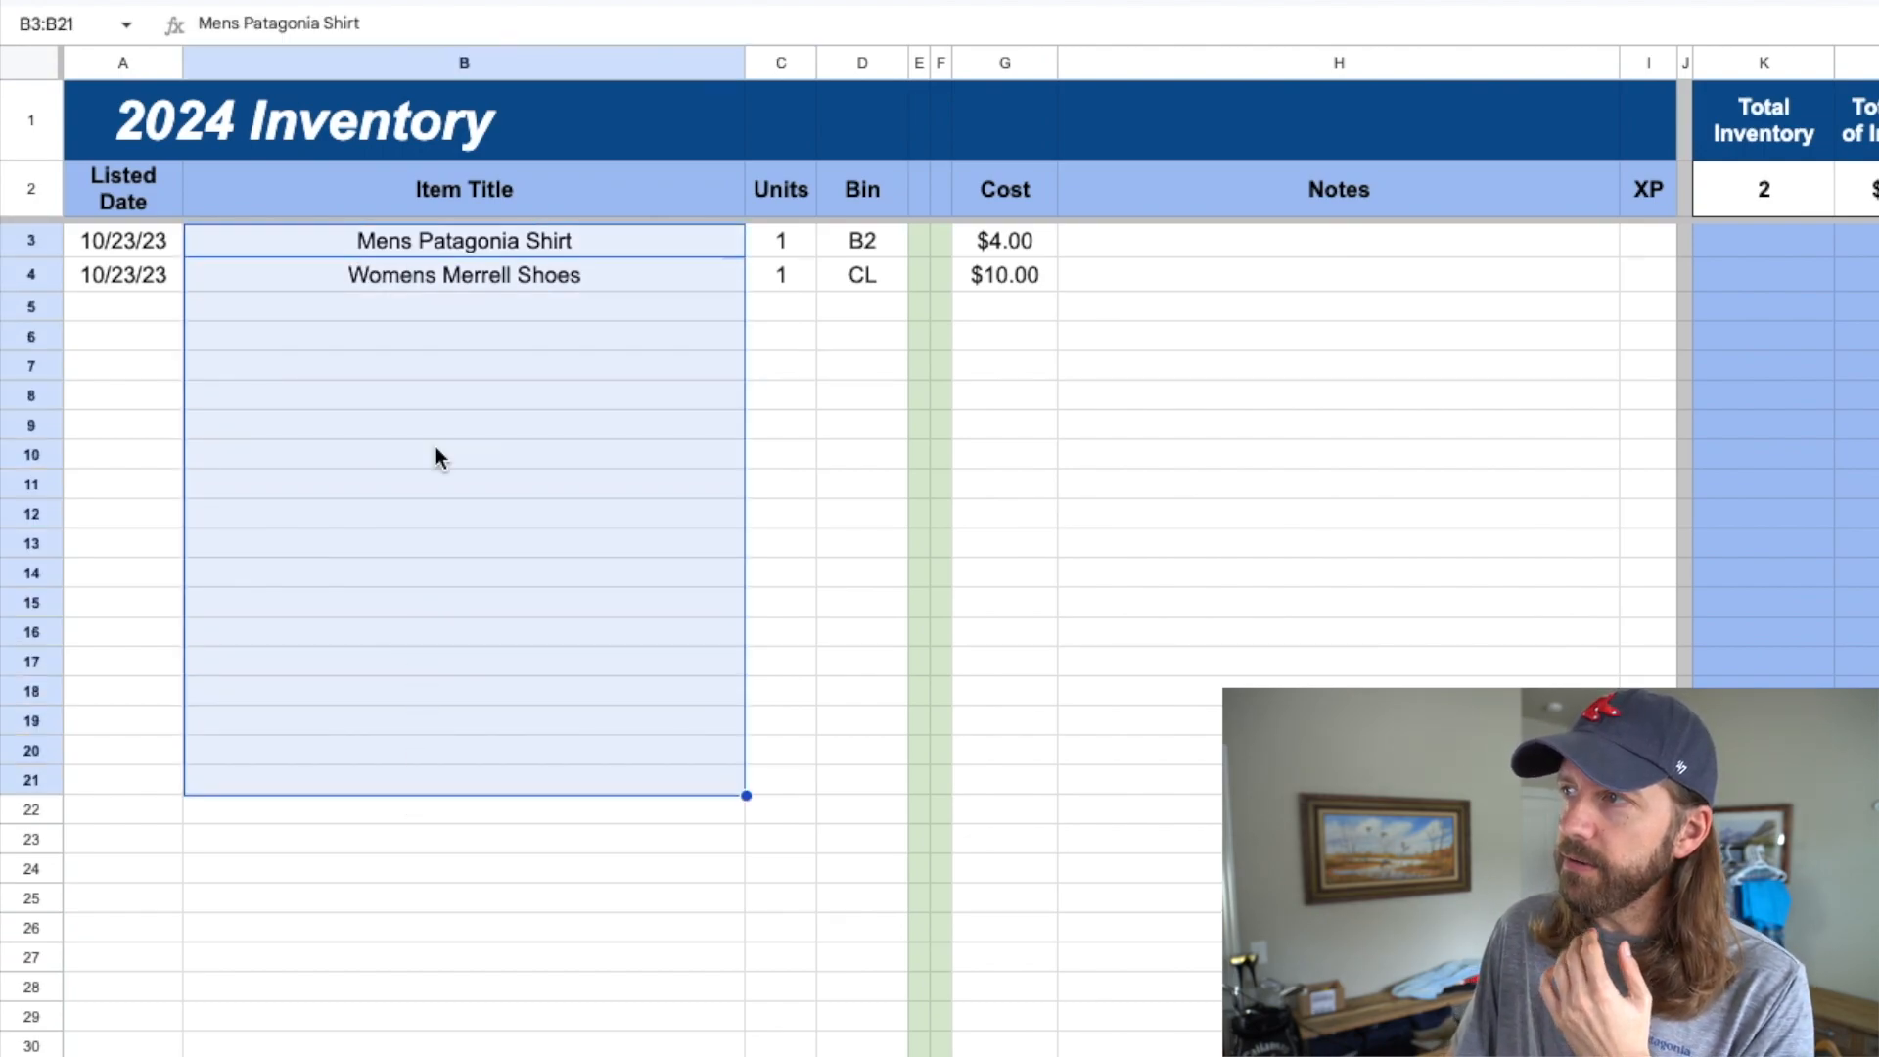
left_click(444, 311)
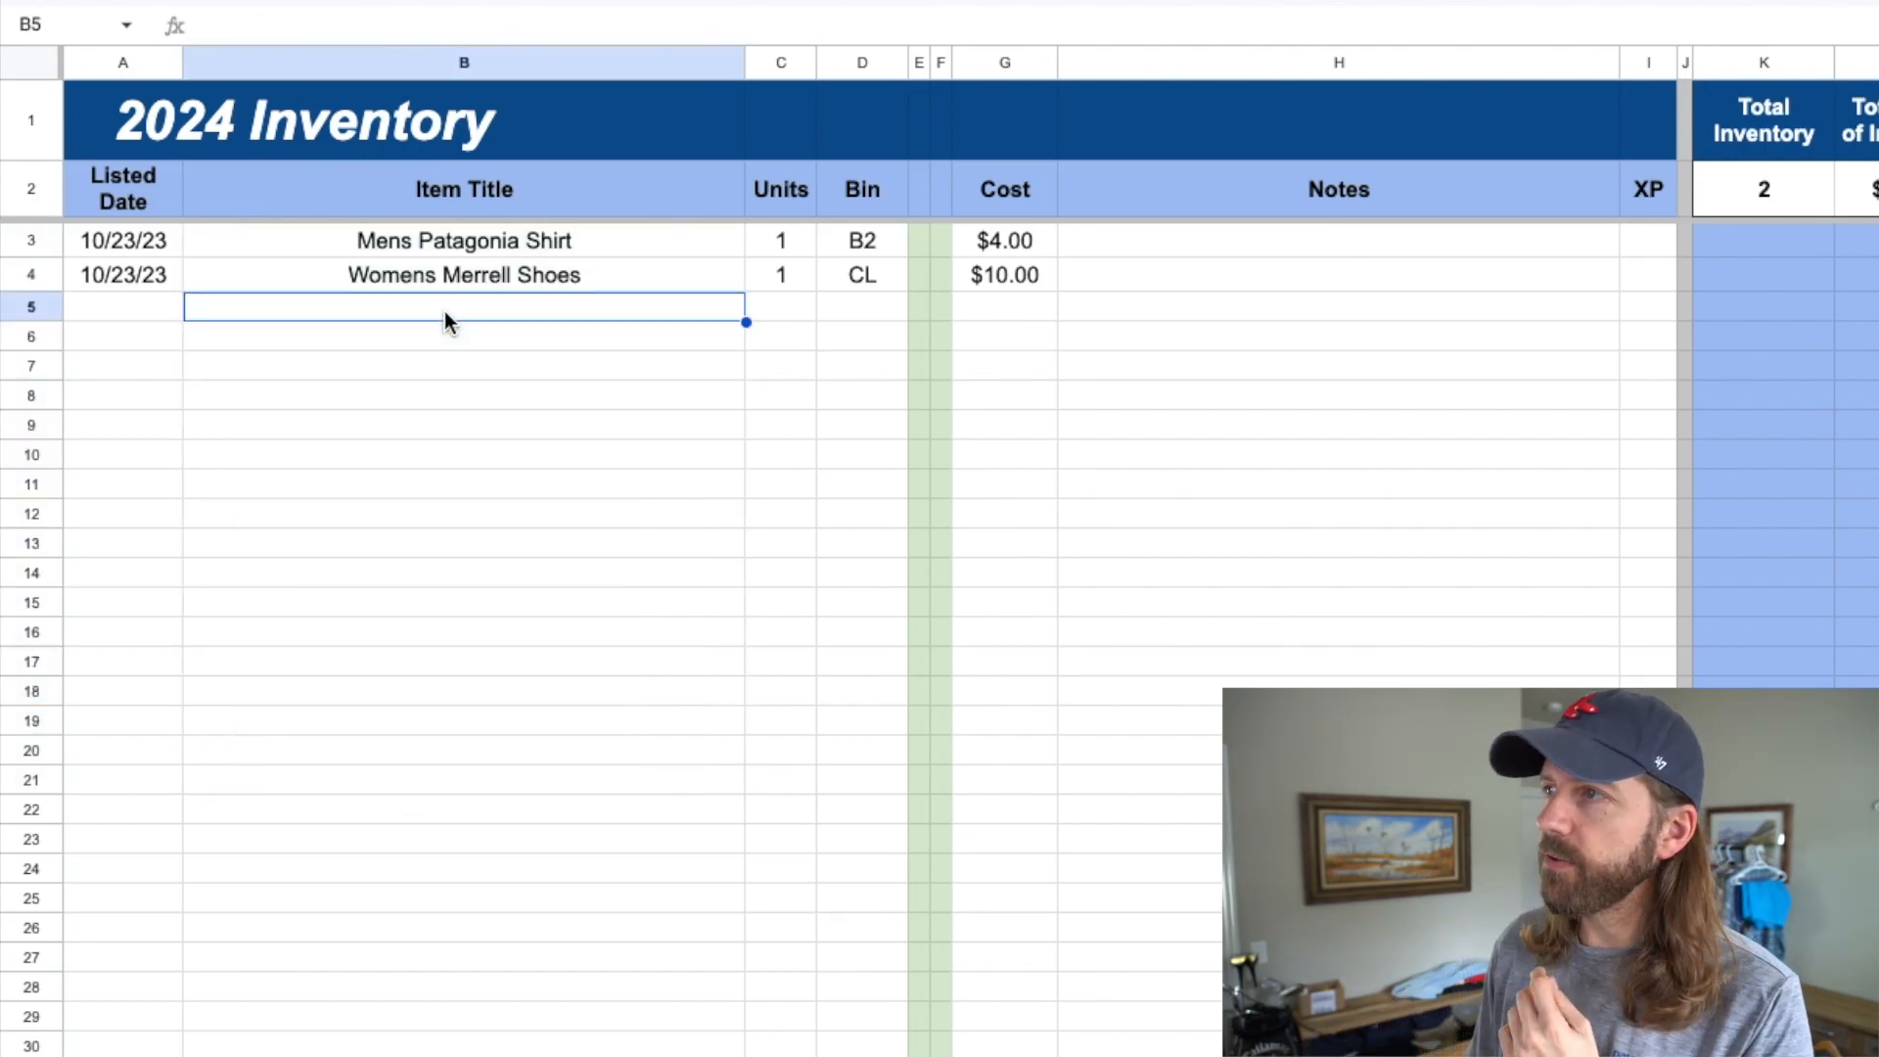
left_click(149, 208)
left_click(151, 237)
left_click(145, 272)
- In row 5, enter the item title "Patagonia Hat" with 1 unit, bin SH and a cost of 1
left_click(294, 315)
type("Patagonia")
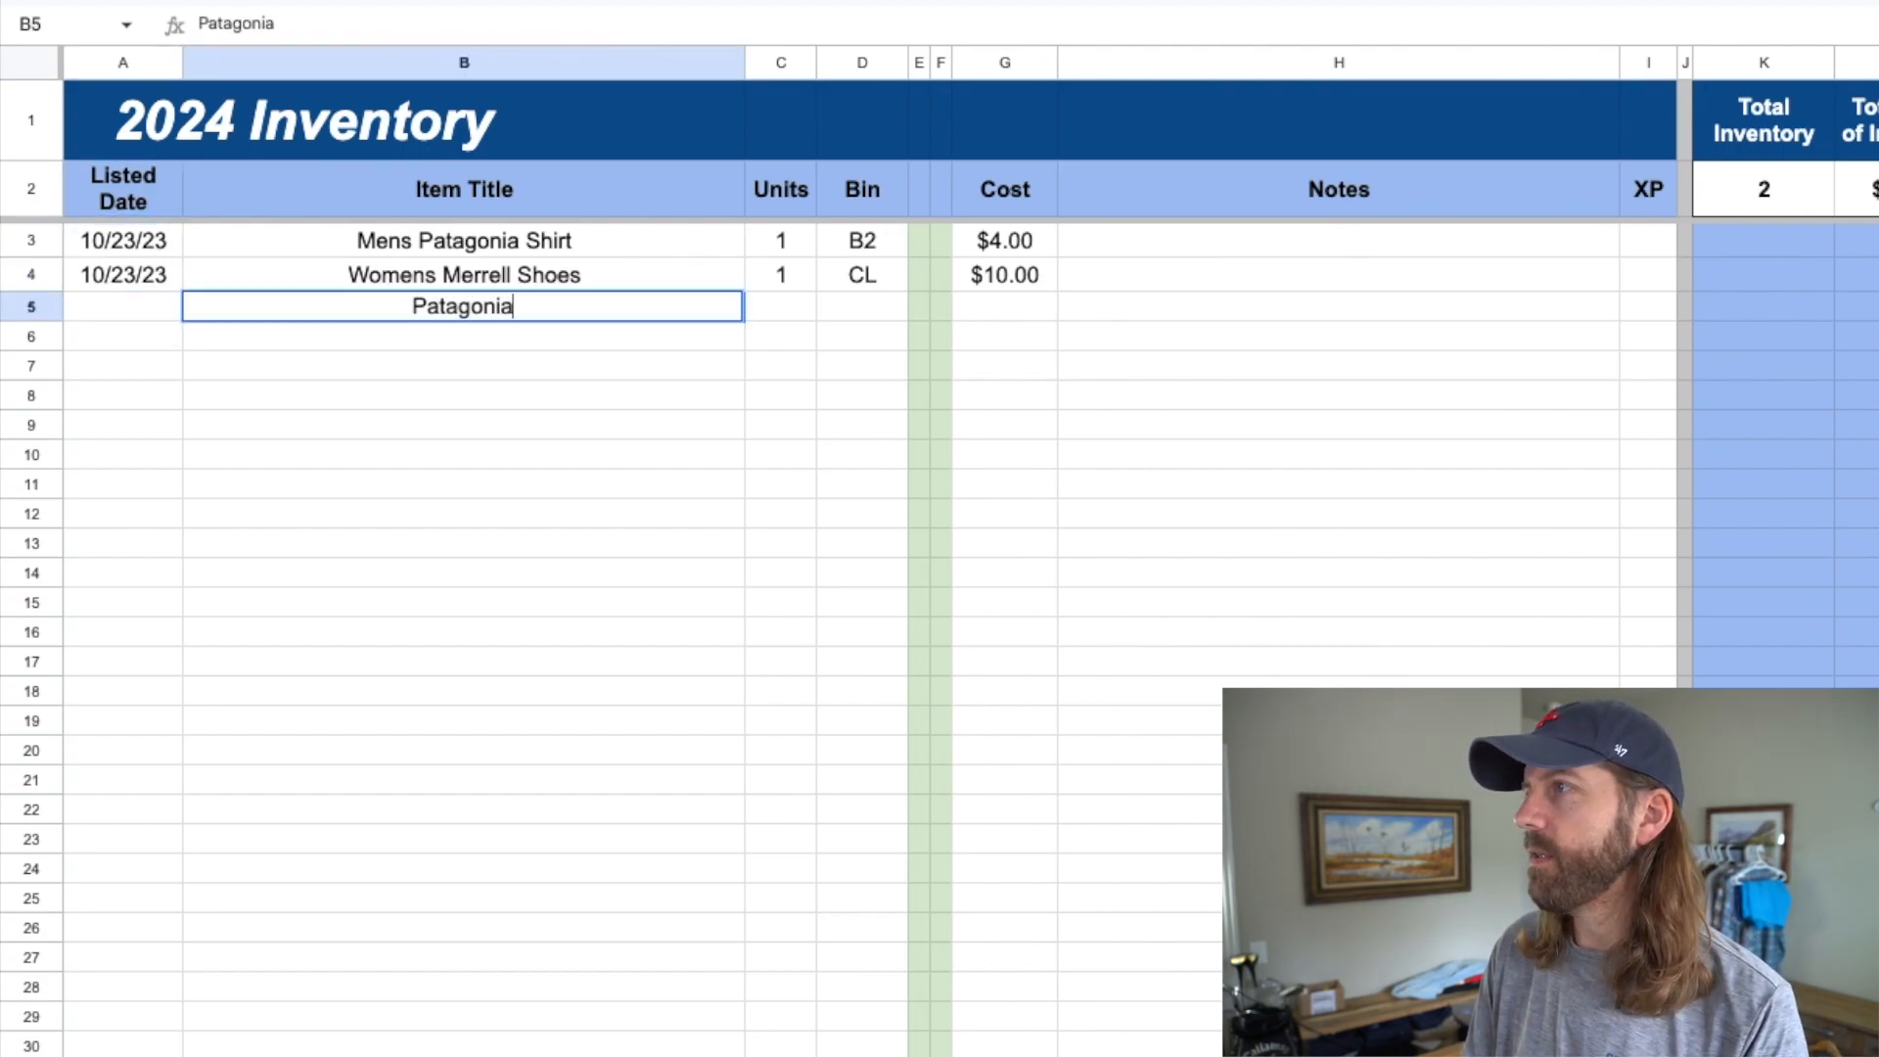
type(" Hat")
key("Tab")
type("1")
key("Tab")
type("SH")
key("Tab")
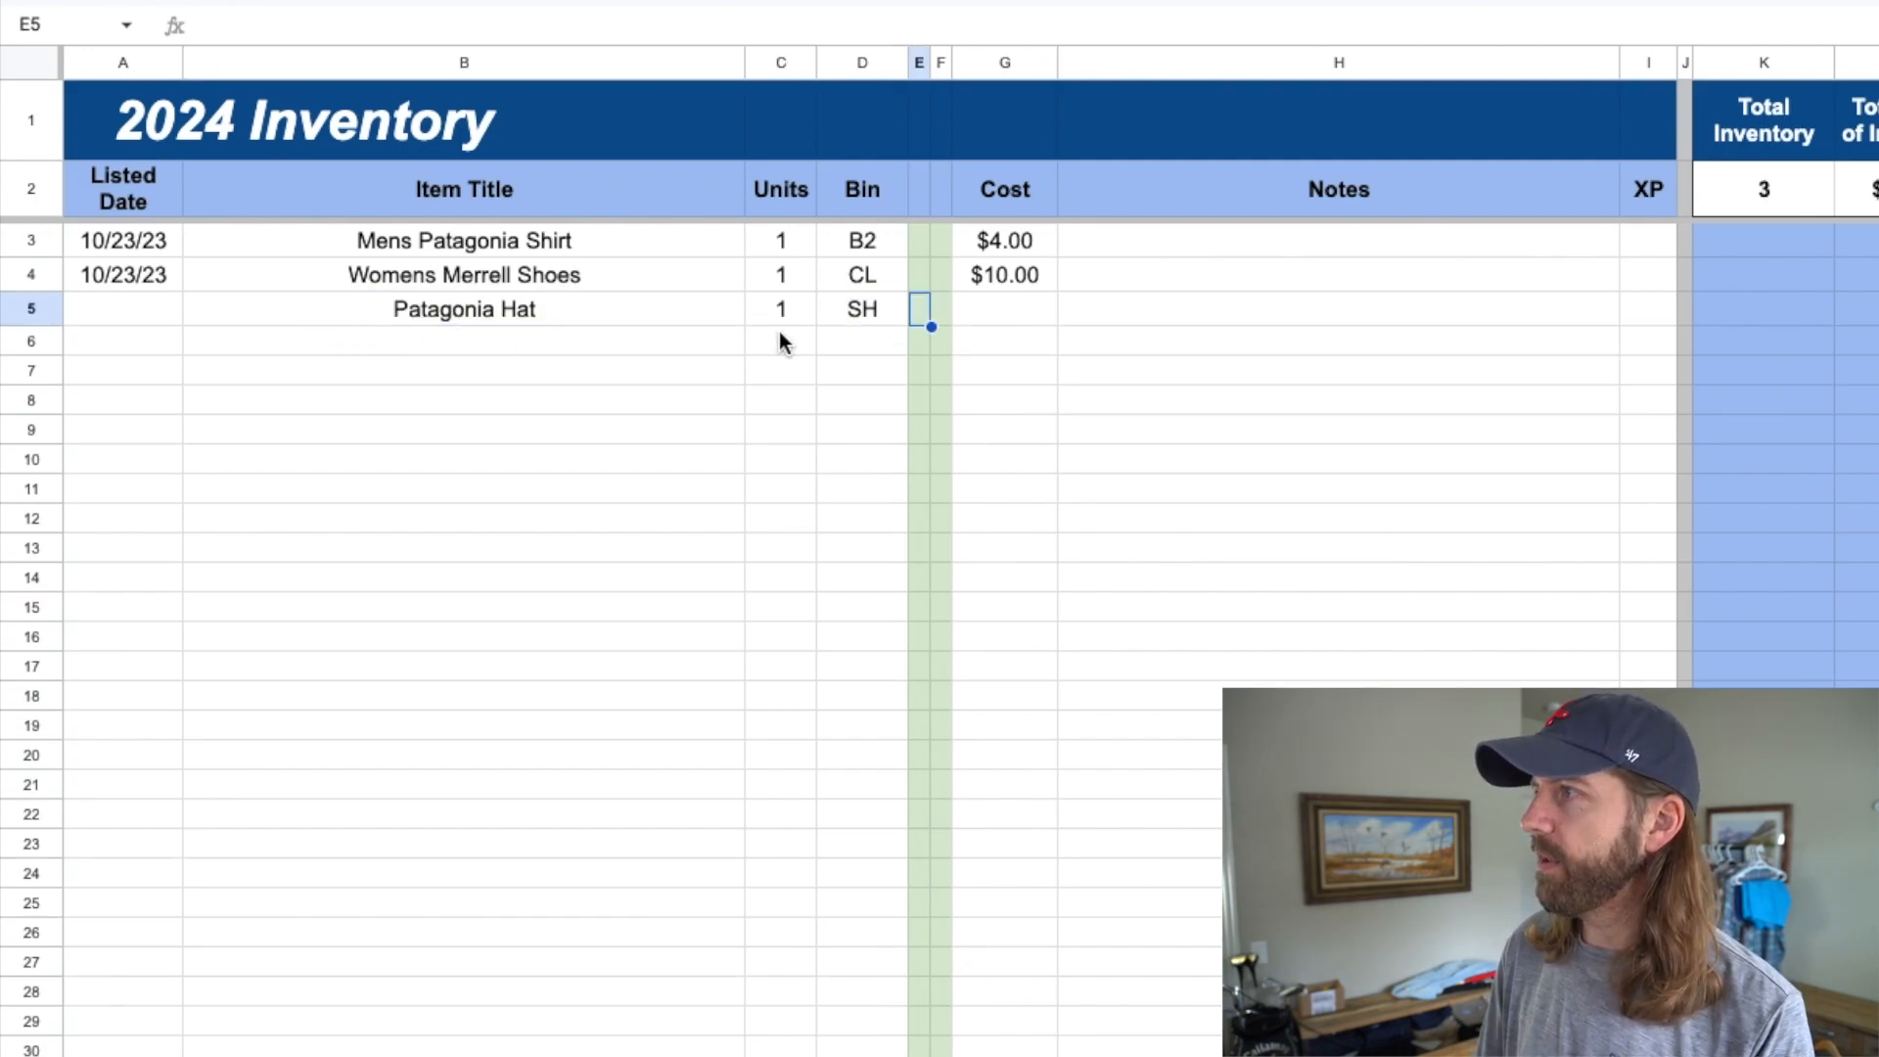
key("Tab")
key("Tab")
type("1")
key("Return")
- Enter the item title "Sony Playstation" in row 6 of the inventory
left_click(513, 337)
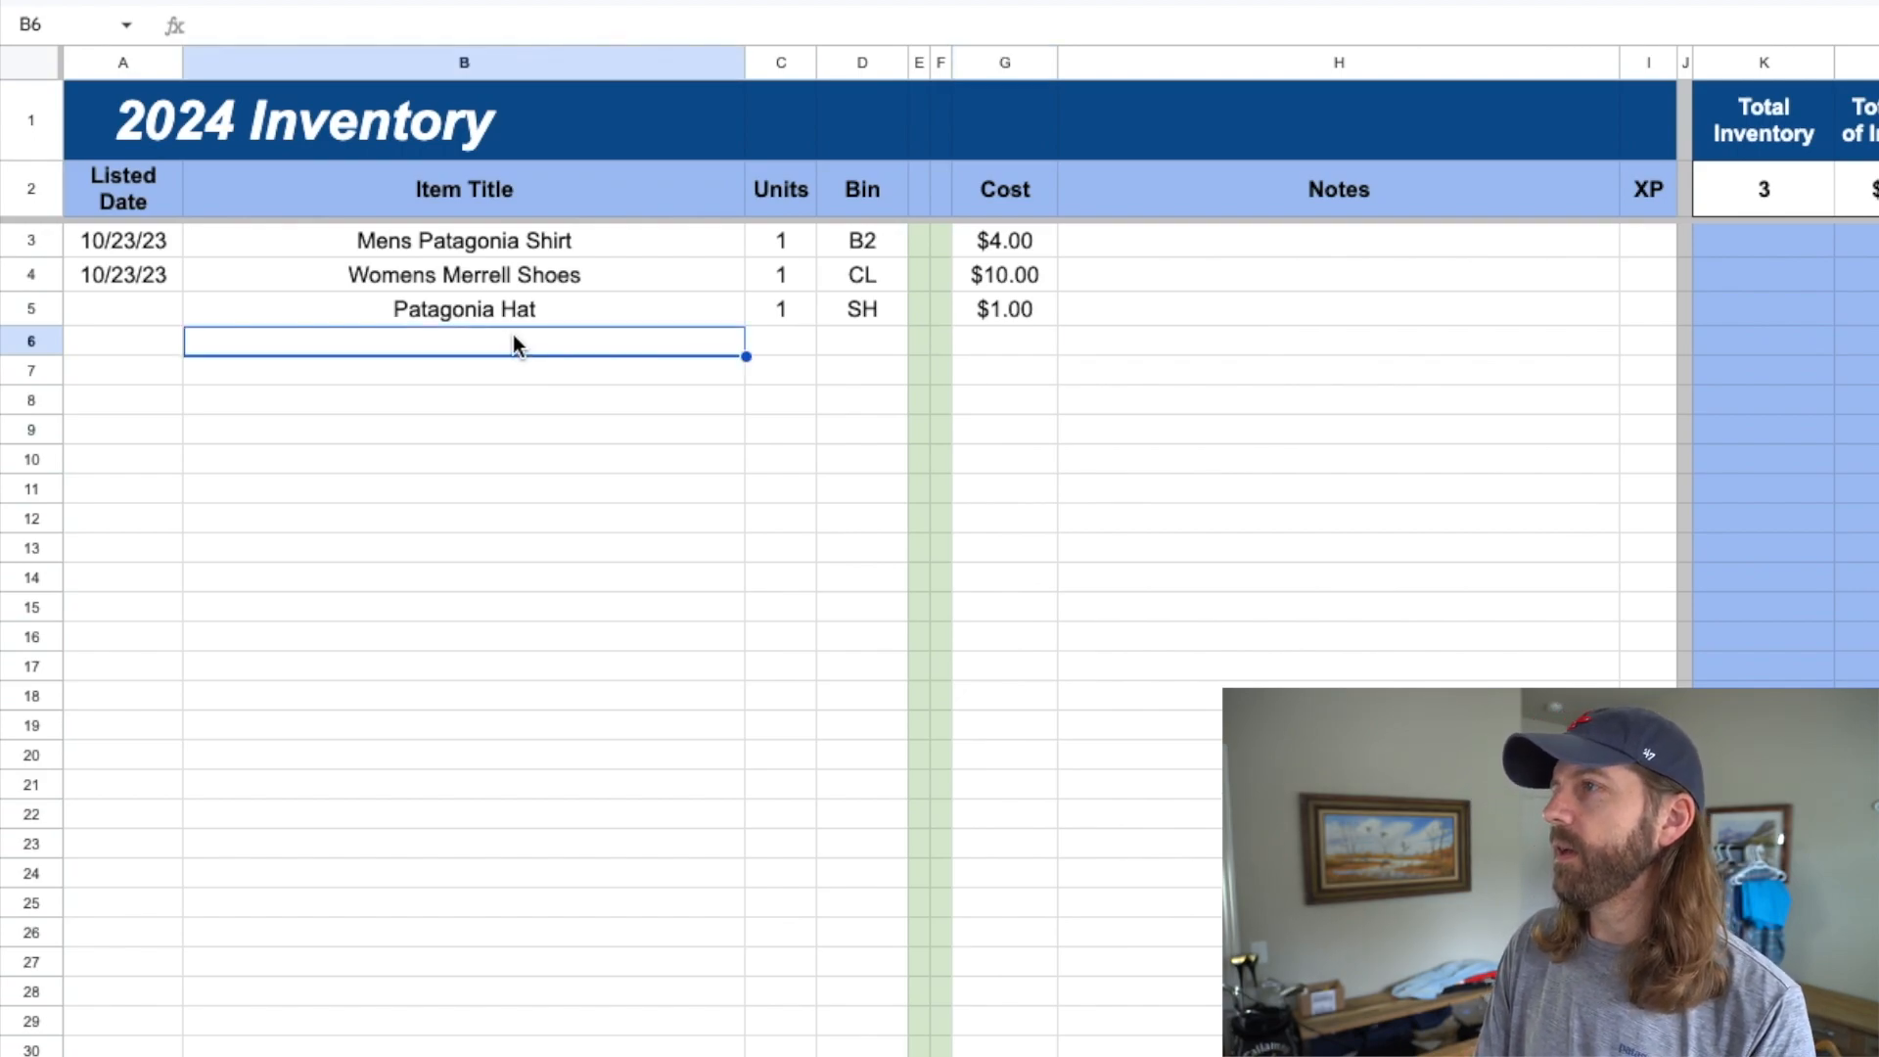
type("Sony Playstation")
key("BackSpace")
key("BackSpace")
key("BackSpace")
type("tion")
key("Tab")
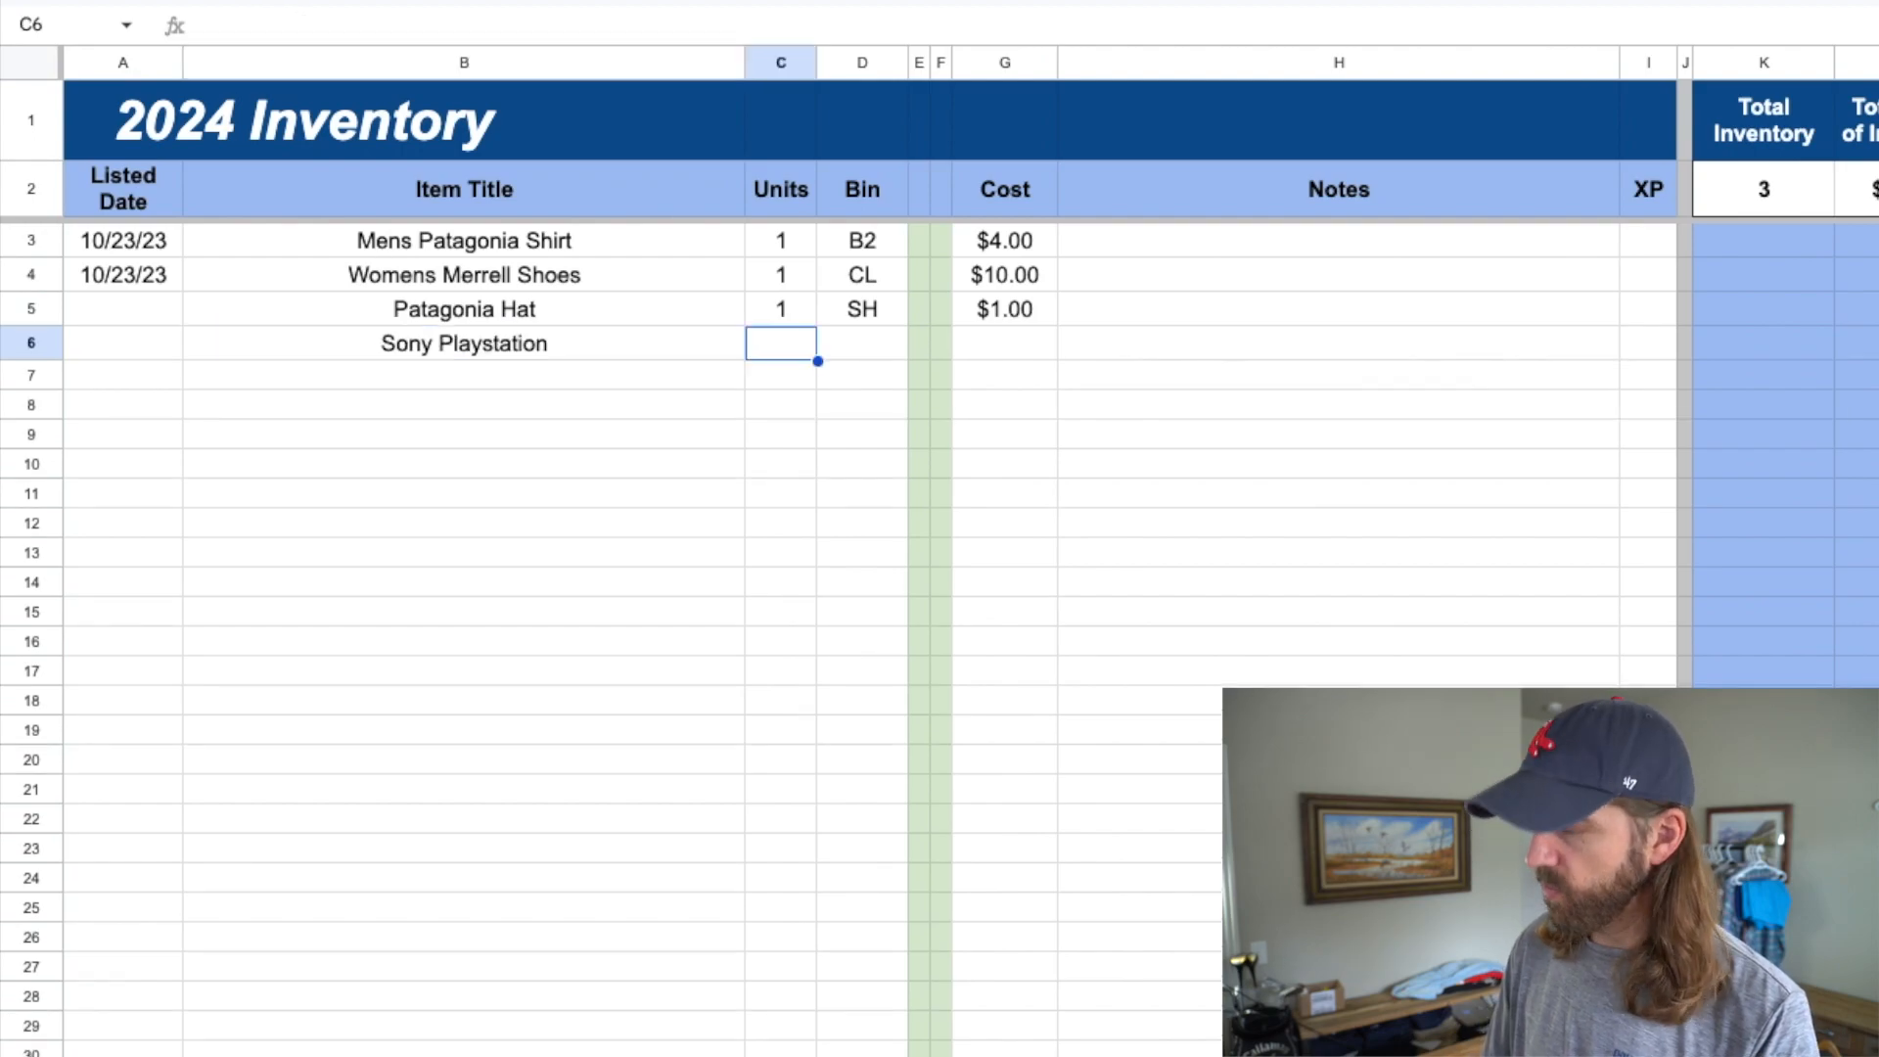
- Complete the Sony Playstation row with 1 unit, bin CL and a cost of 25
type("1")
key("Tab")
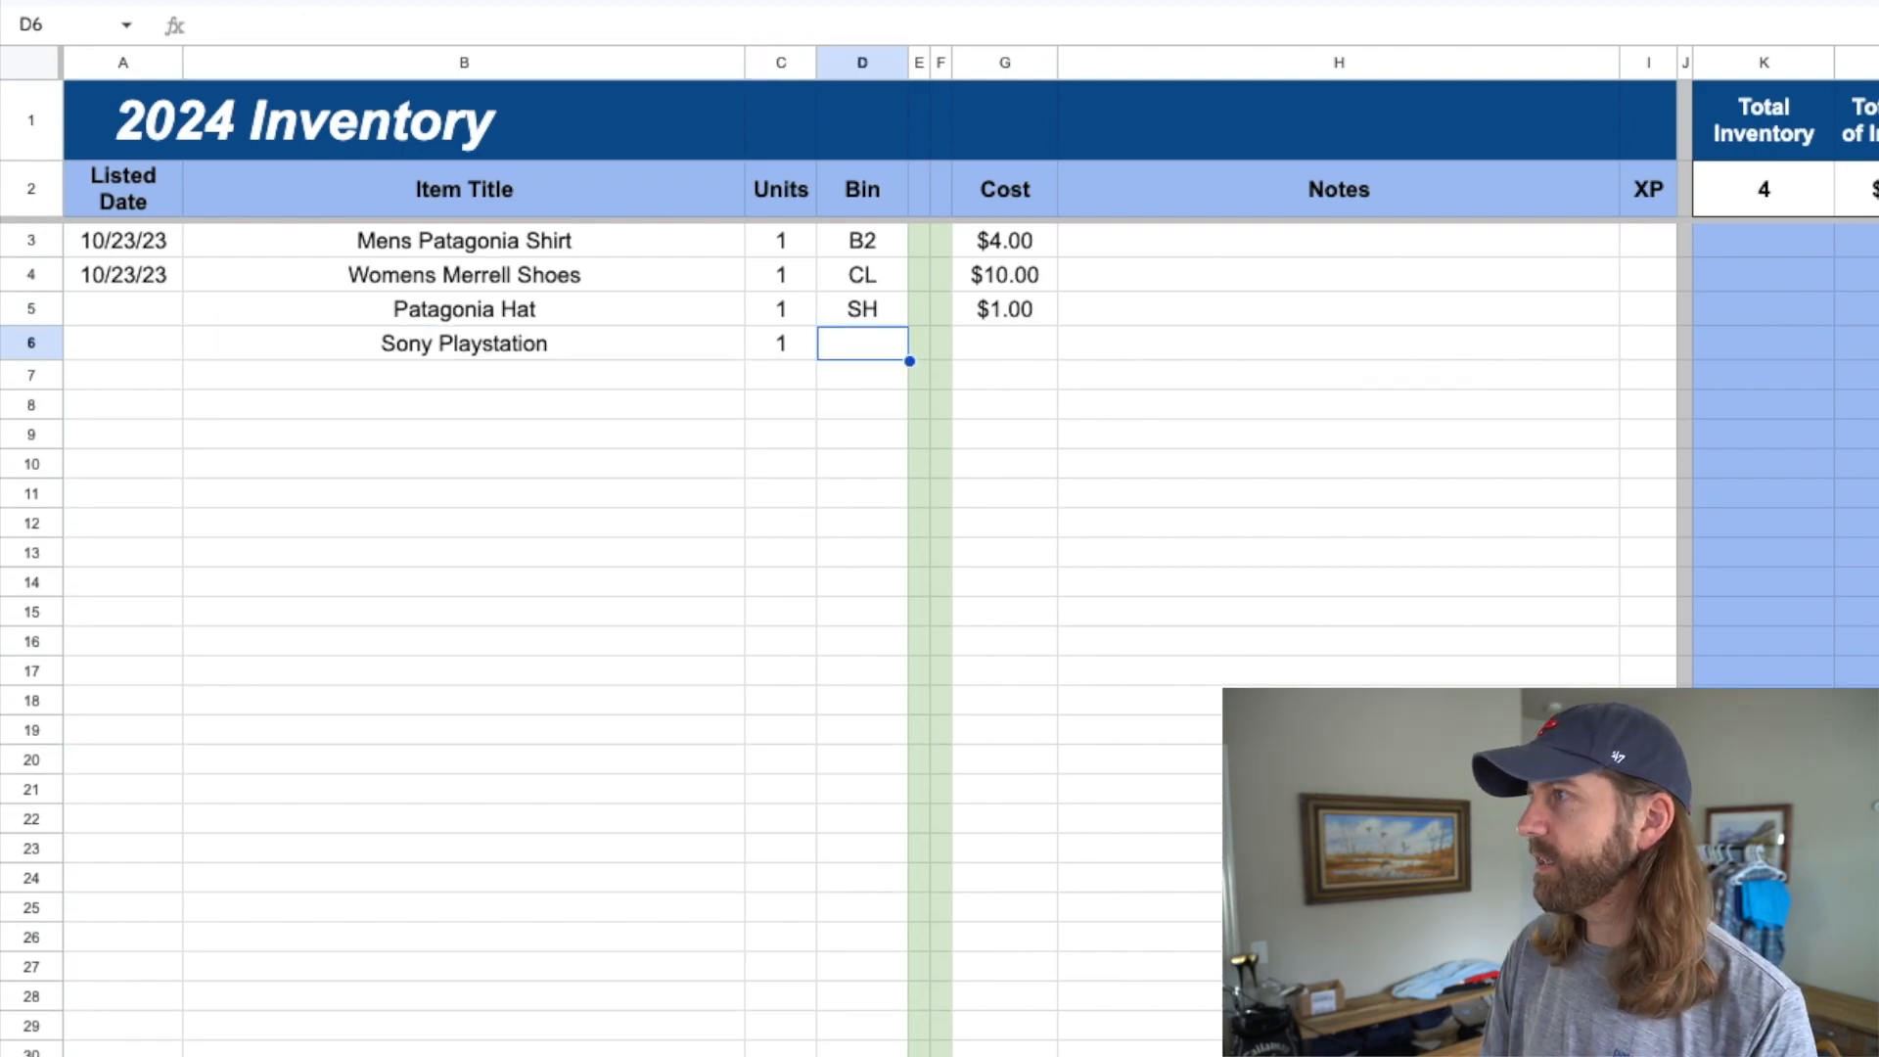
type("CL")
key("Tab")
key("Tab")
key("Tab")
type("25")
key("Return")
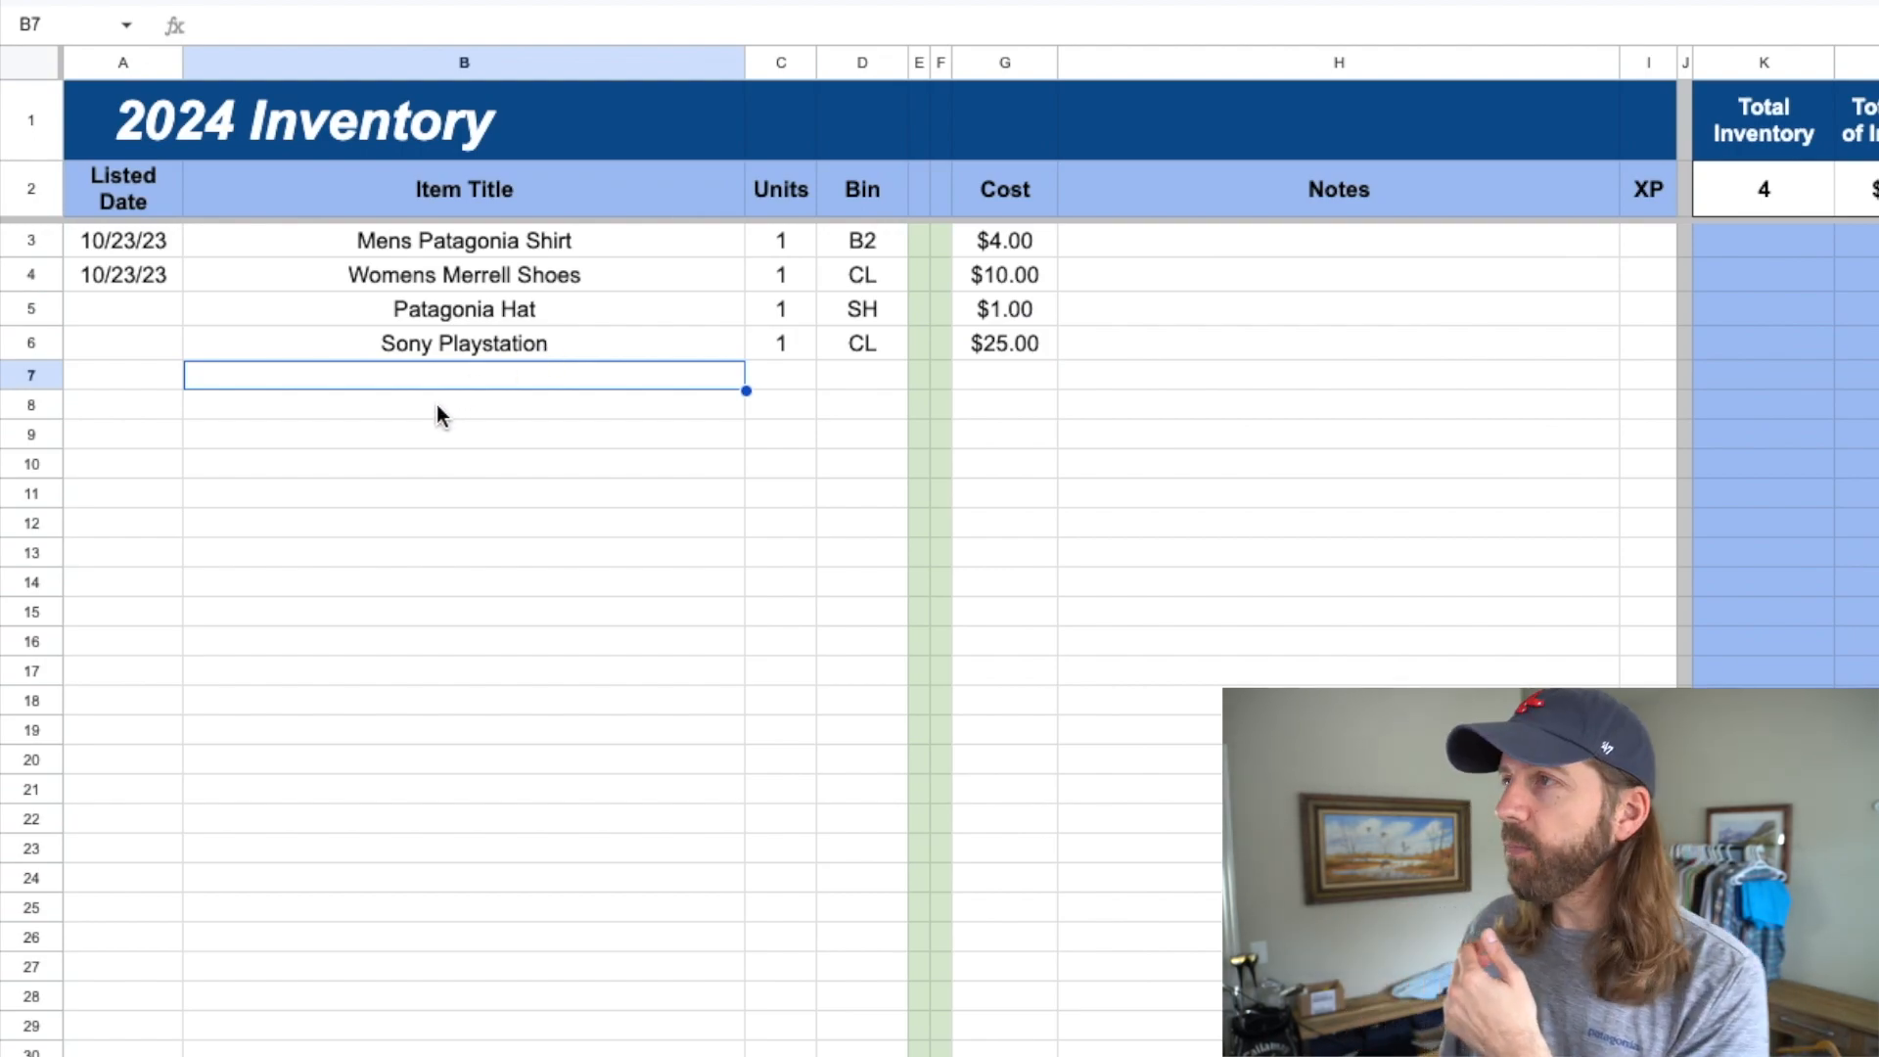
- Enter 11/1 as the listed date for the Patagonia Hat
left_click(133, 323)
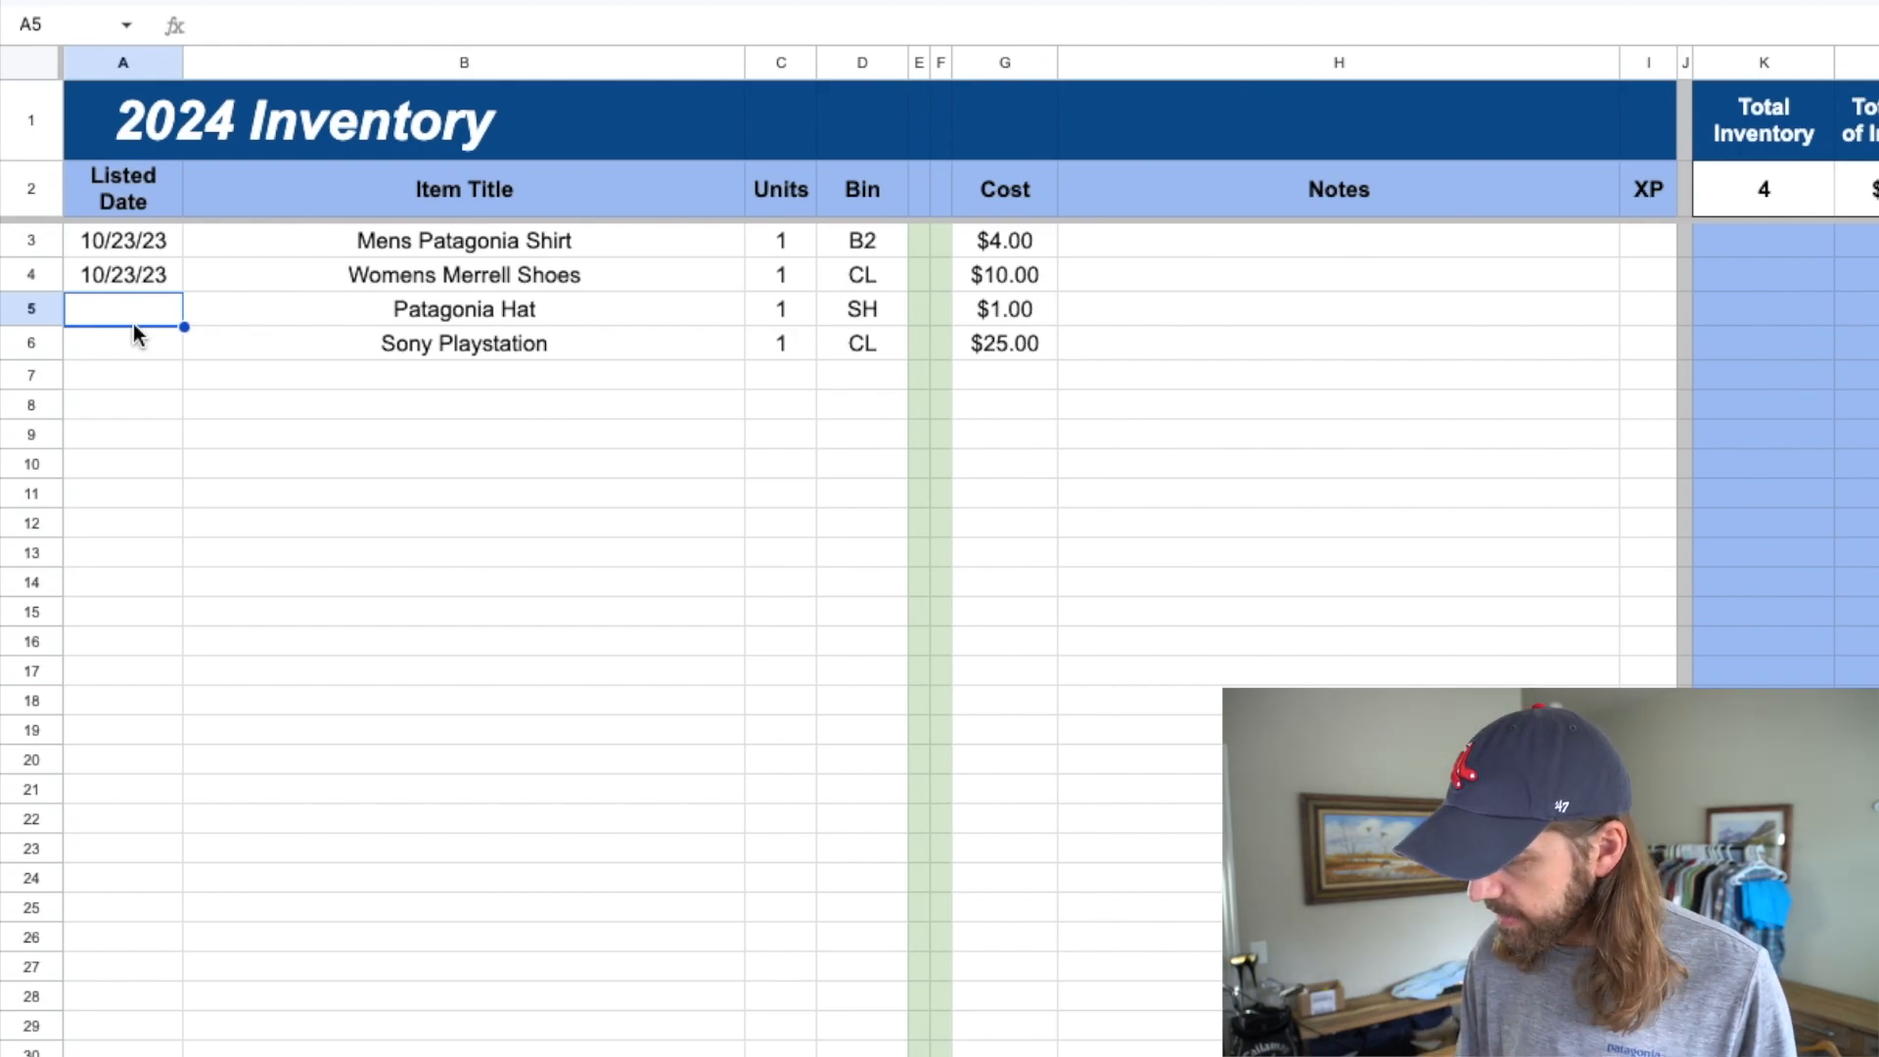
type("11/1")
key("Tab")
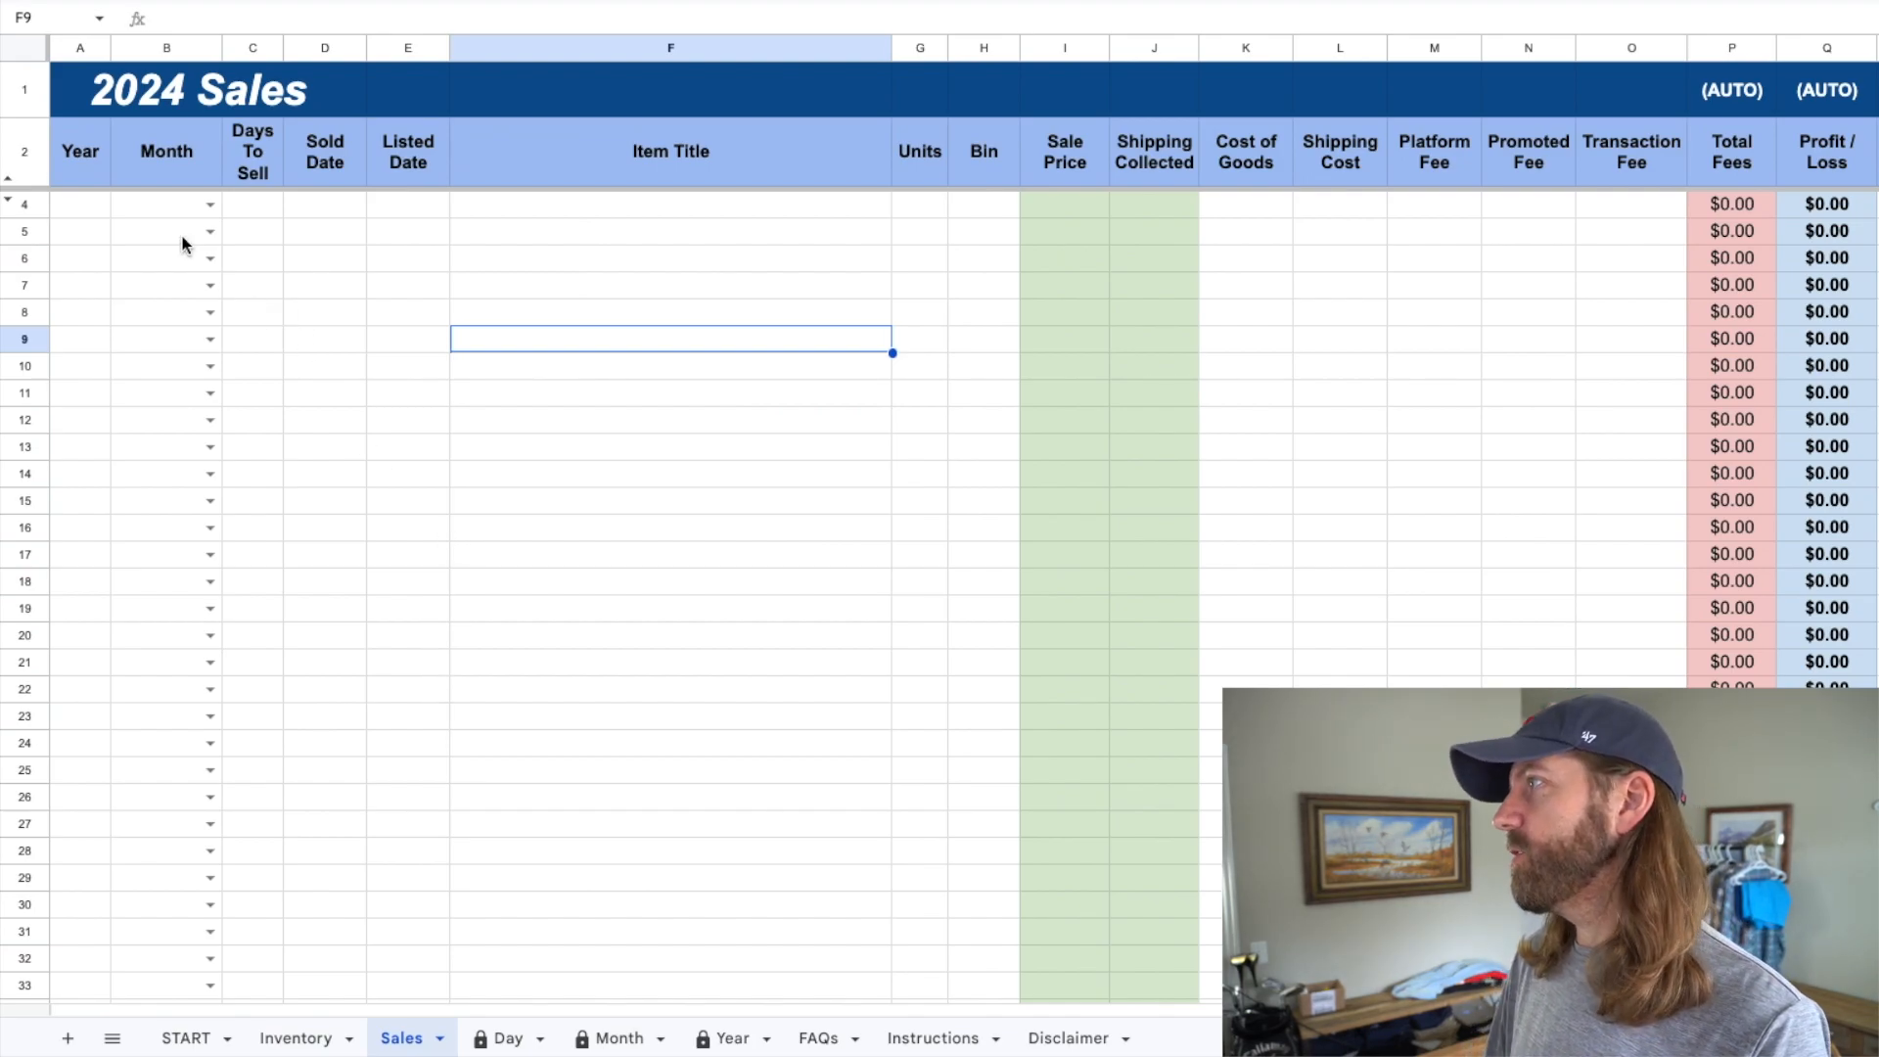
- Review the Sales sheet's Year, Month, Days To Sell, Sold Date and Listed Date columns, including the month choices
left_click(97, 177)
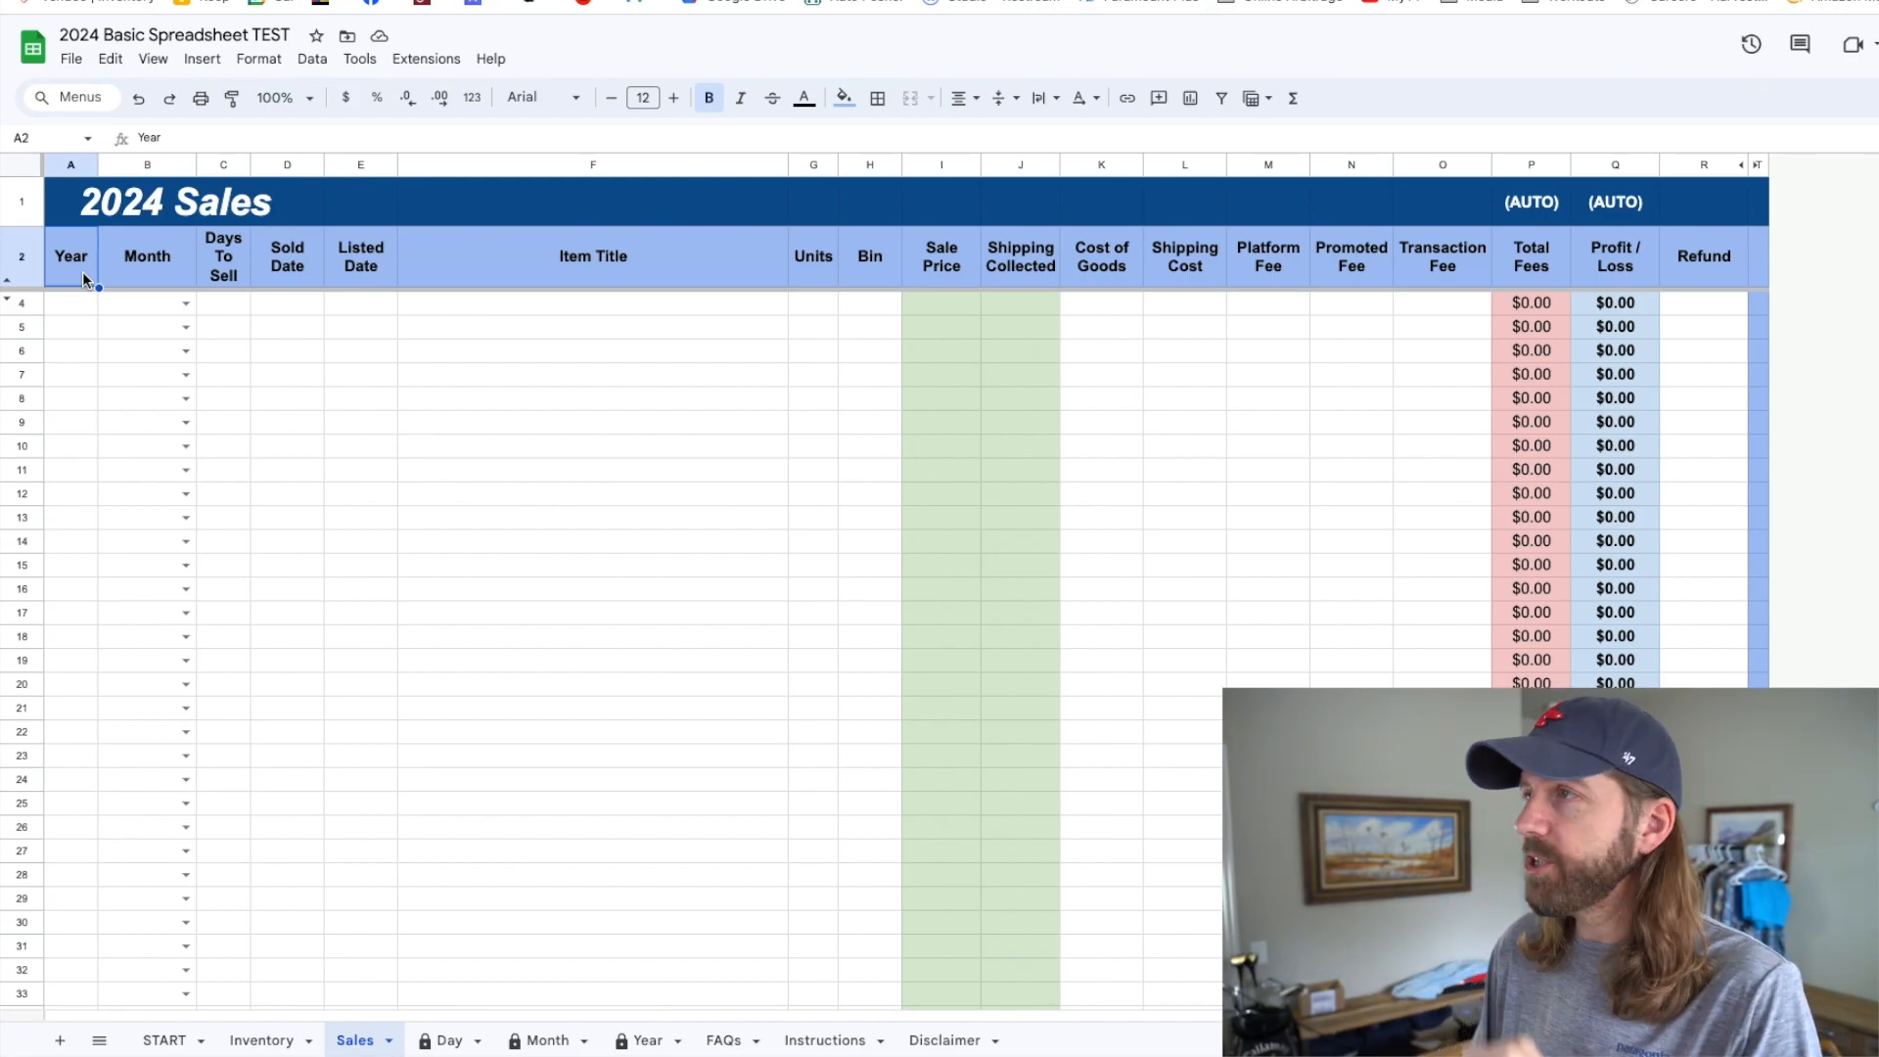
left_click(185, 303)
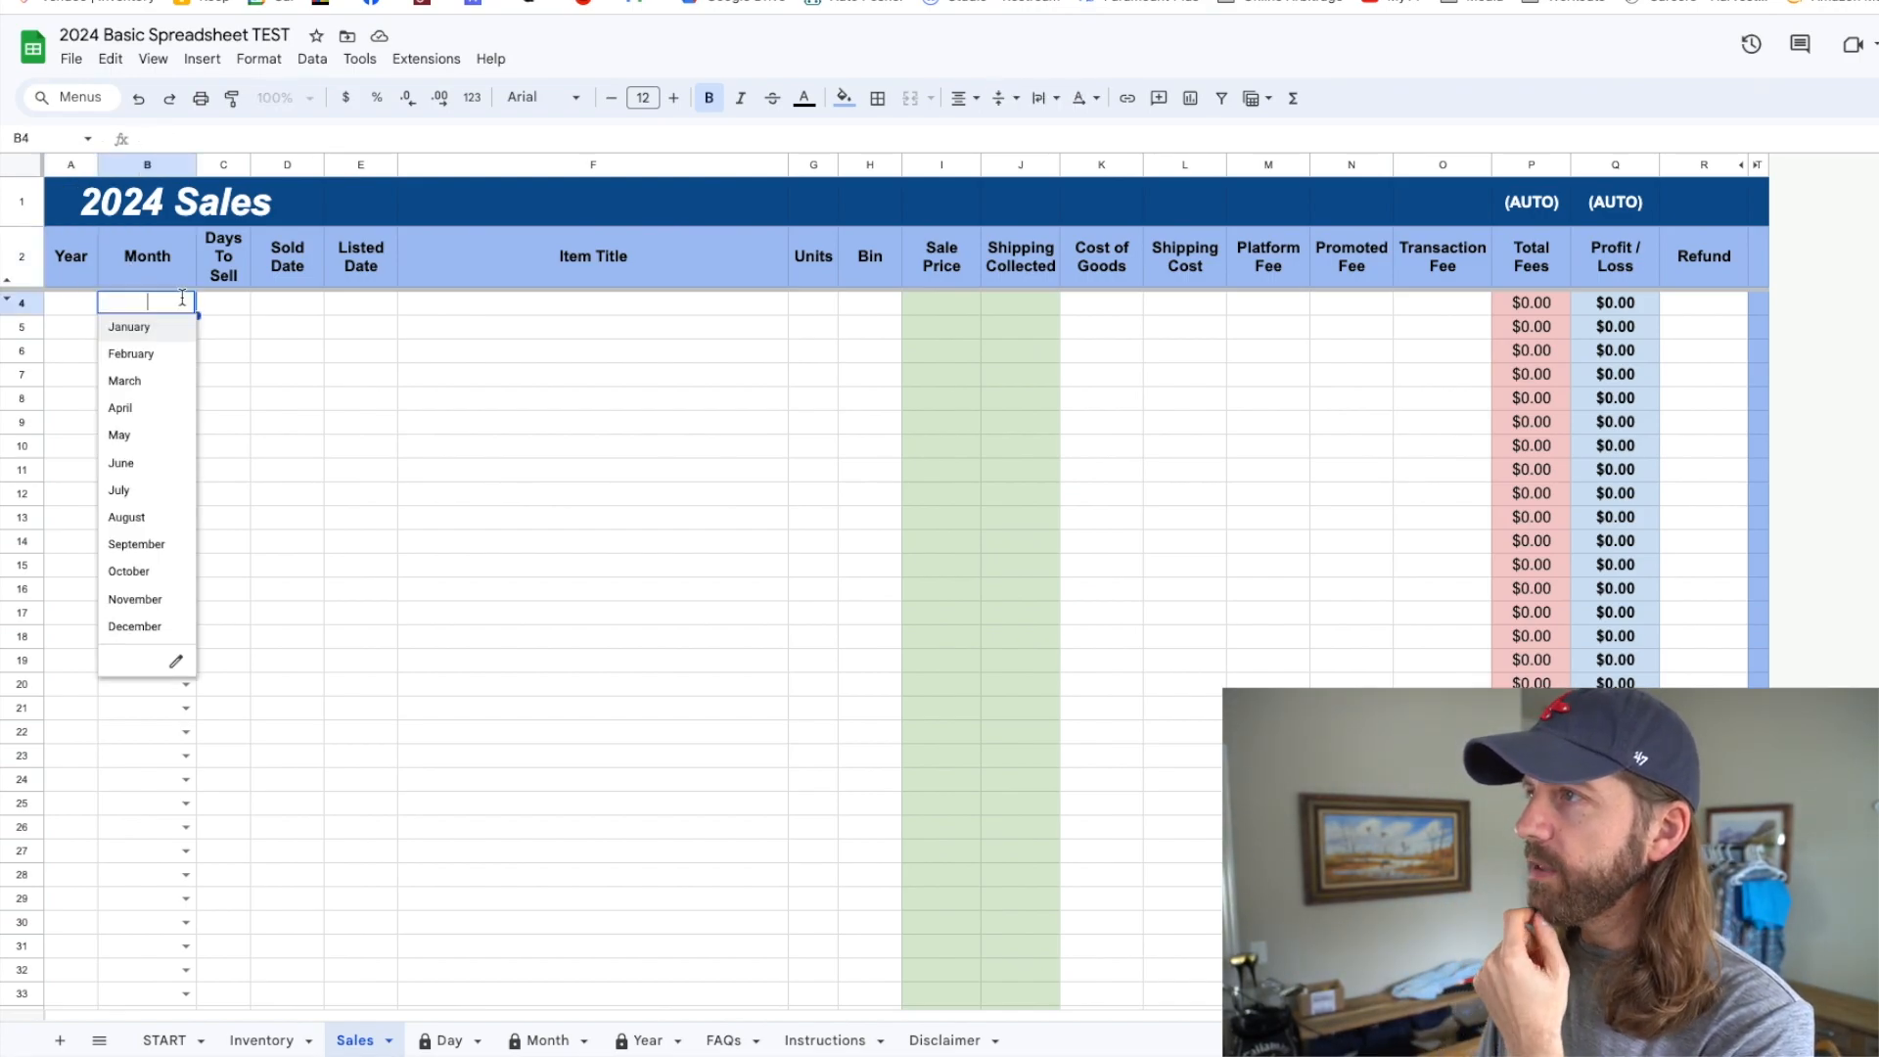
left_click(269, 433)
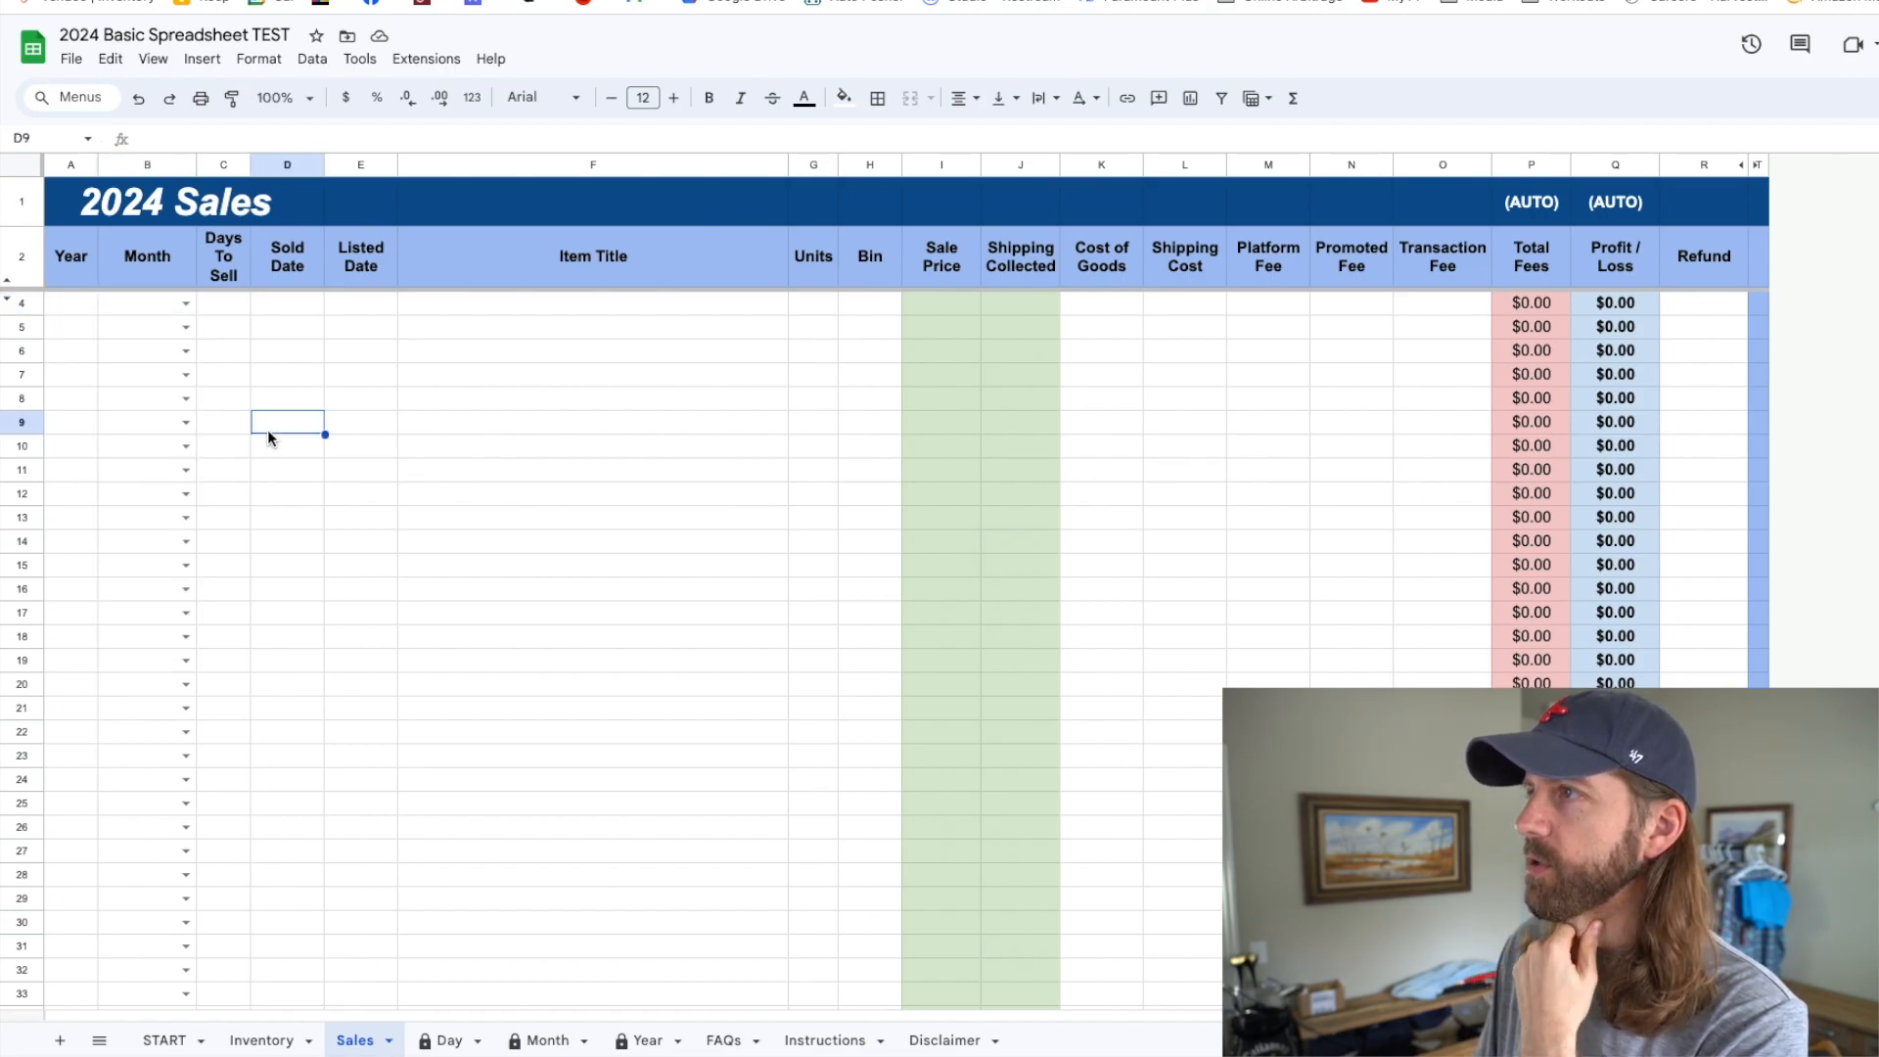
left_click(217, 306)
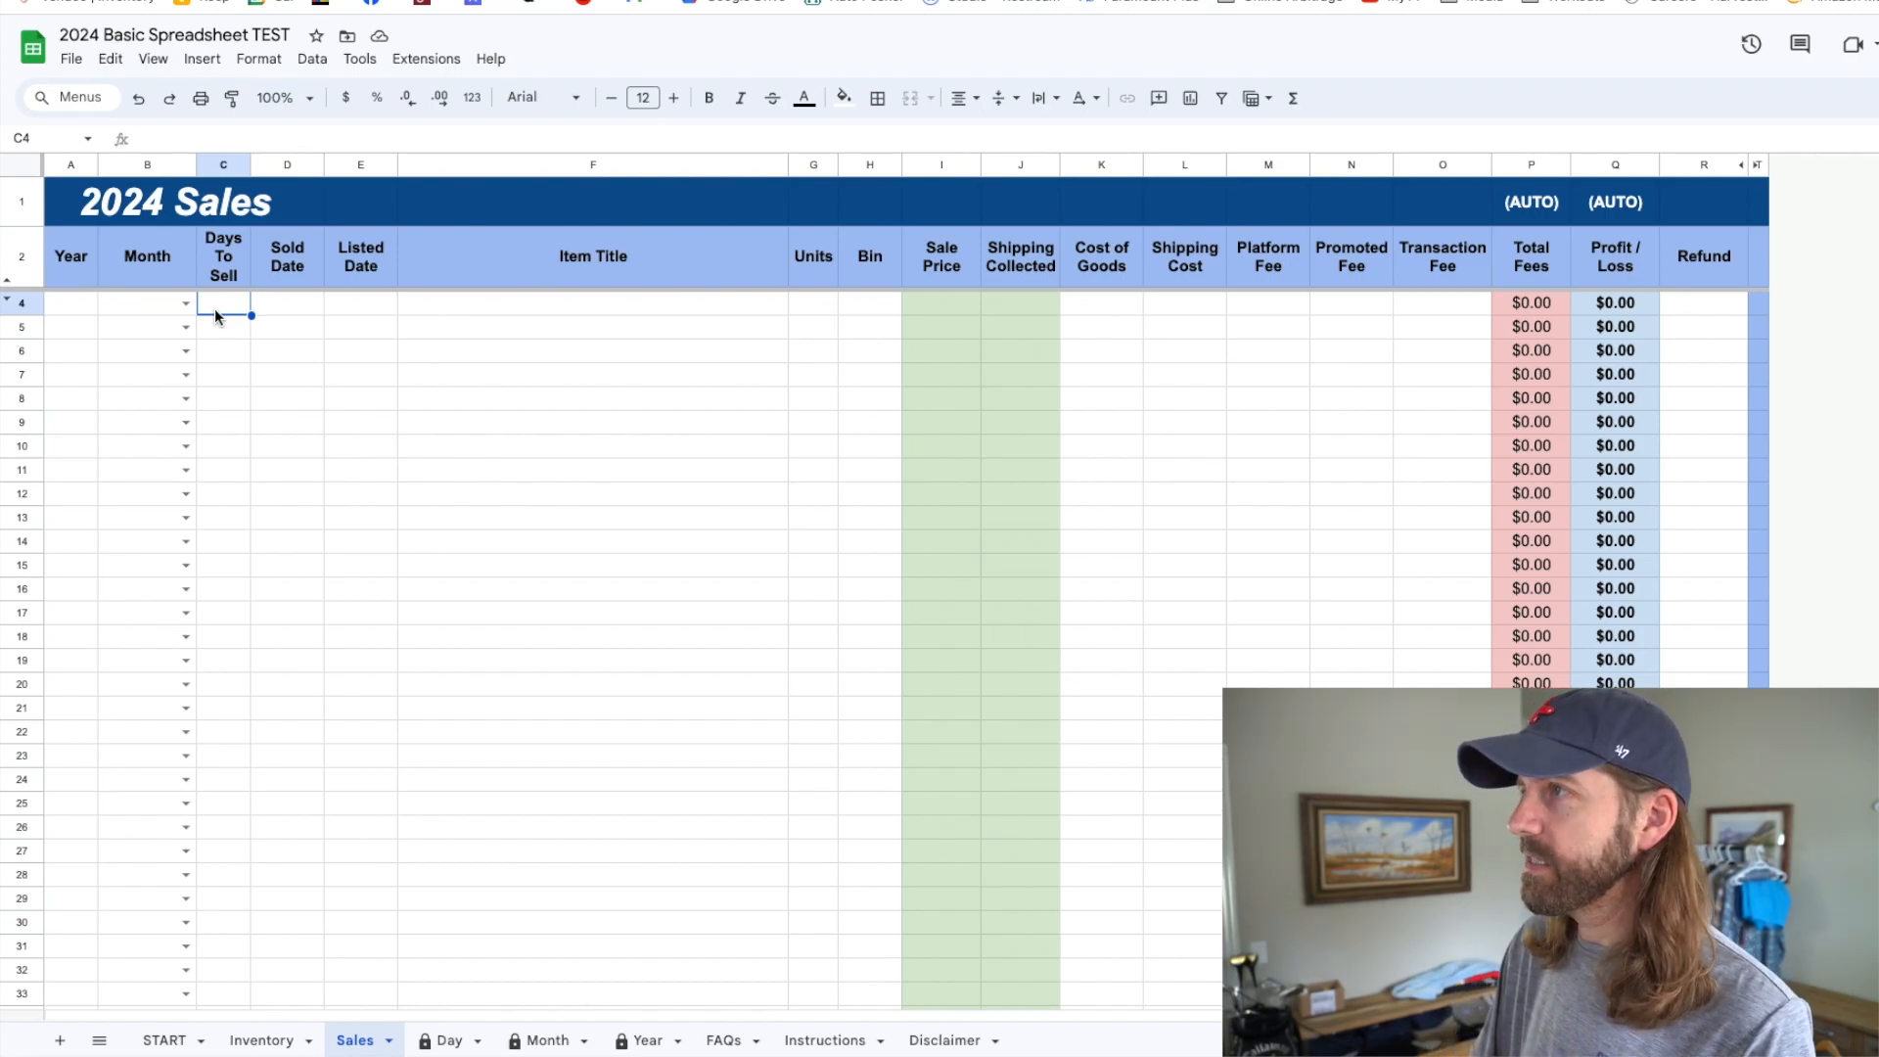
left_click(286, 309)
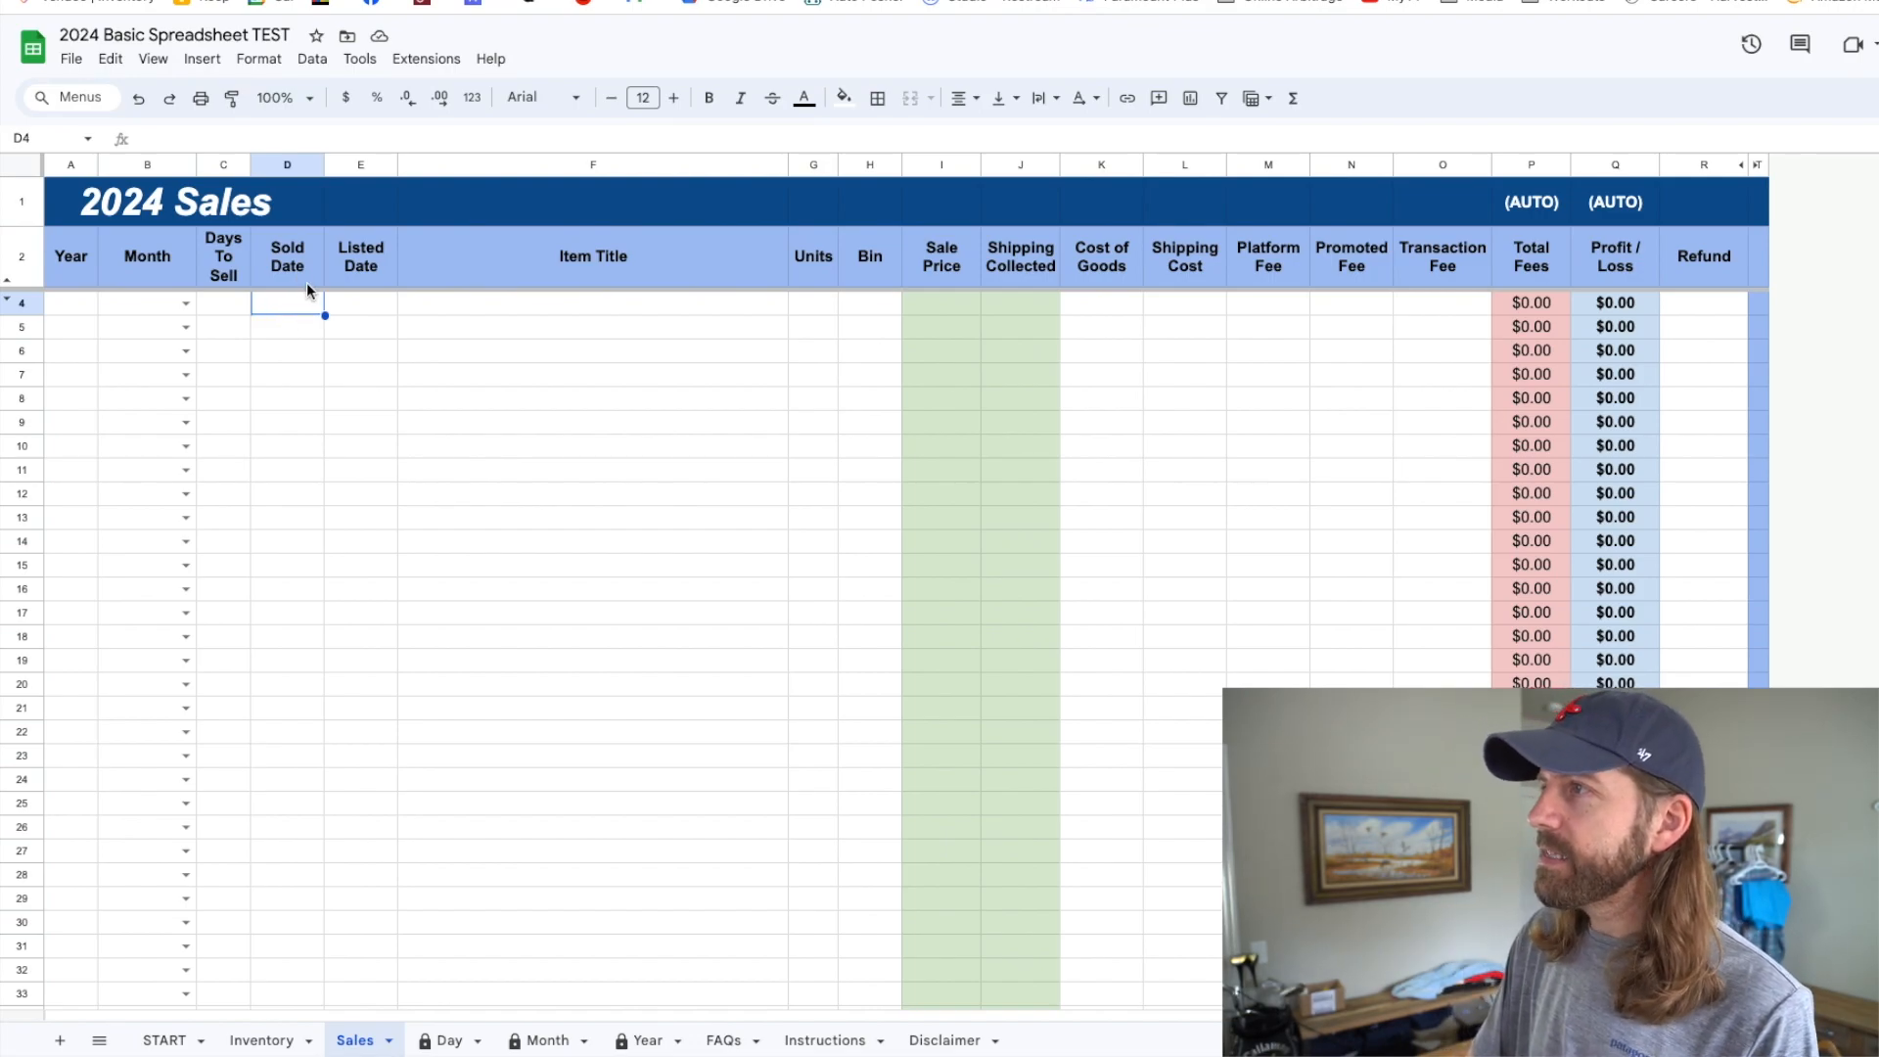
left_click(364, 304)
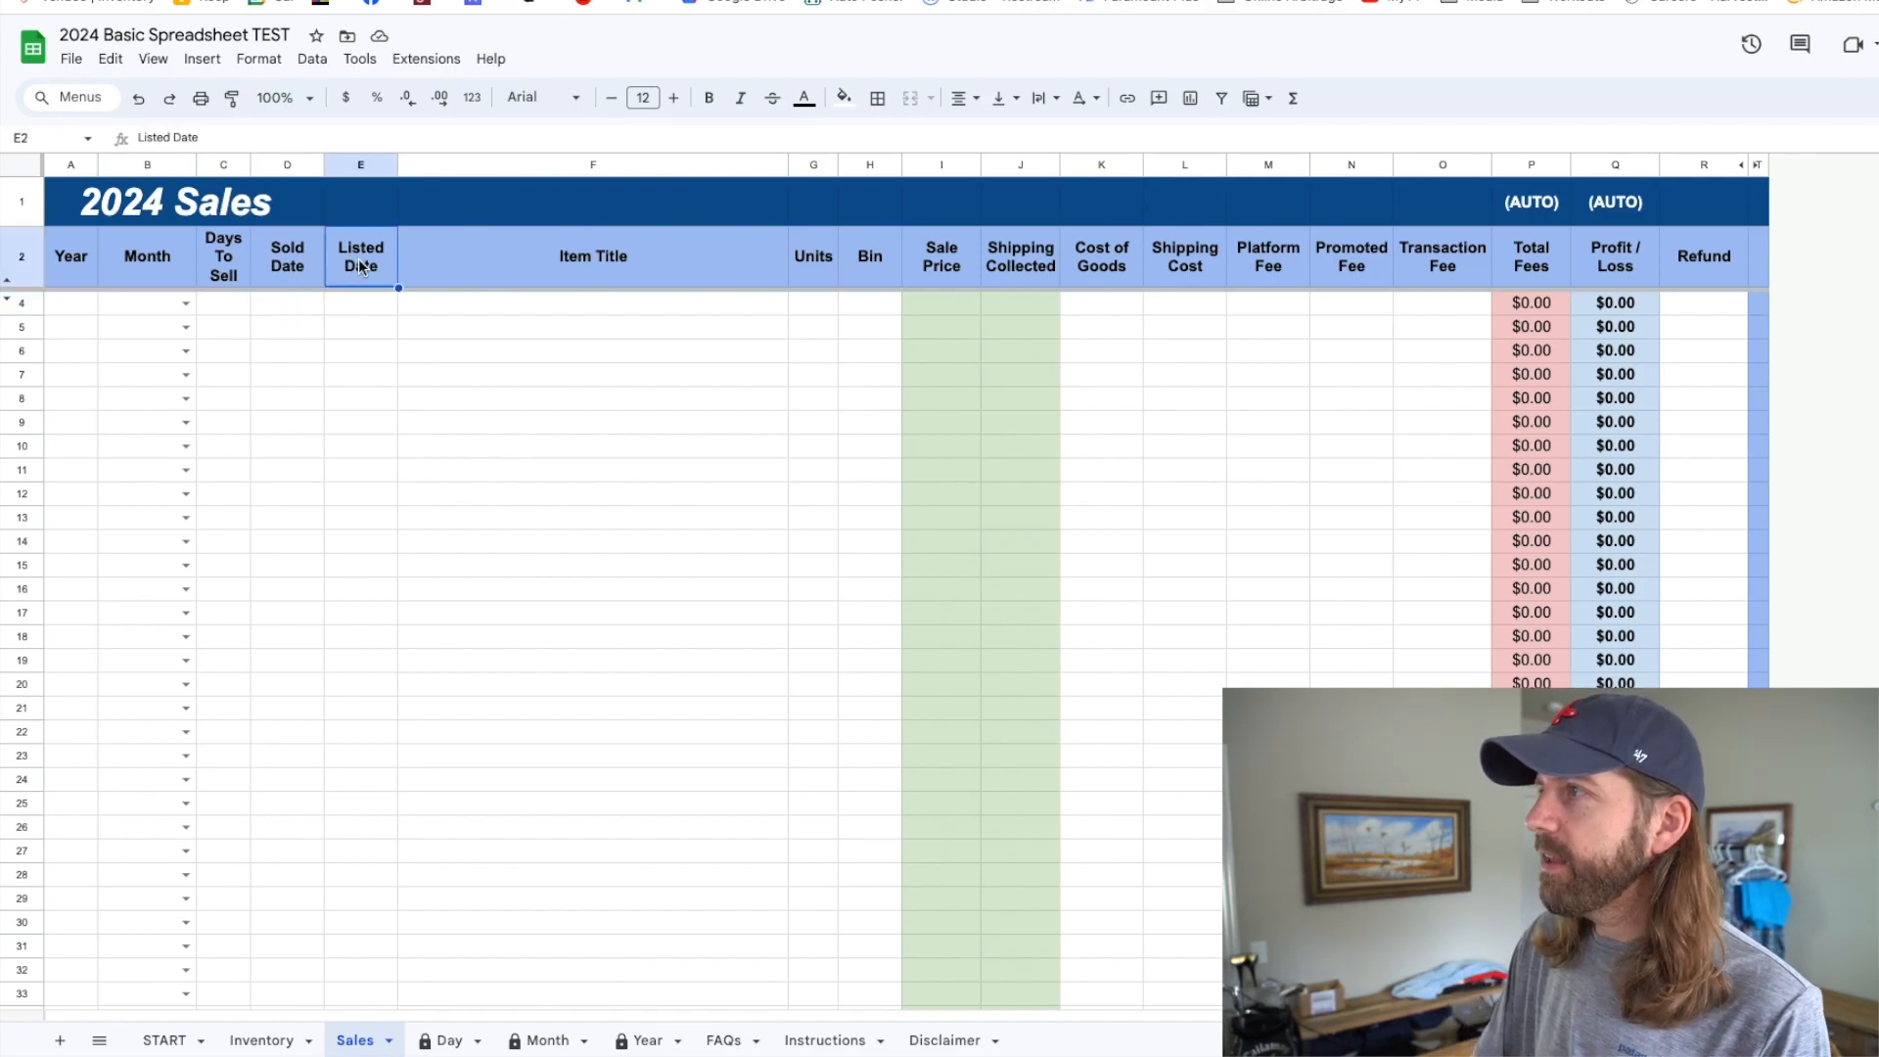
- Review the Sales columns from Item Title, Units, Bin, Sale Price and Shipping Collected through Cost of Goods, Shipping Cost and the fee columns
left_click(561, 304)
left_click(812, 305)
left_click(854, 306)
left_click(927, 309)
left_click(1055, 303)
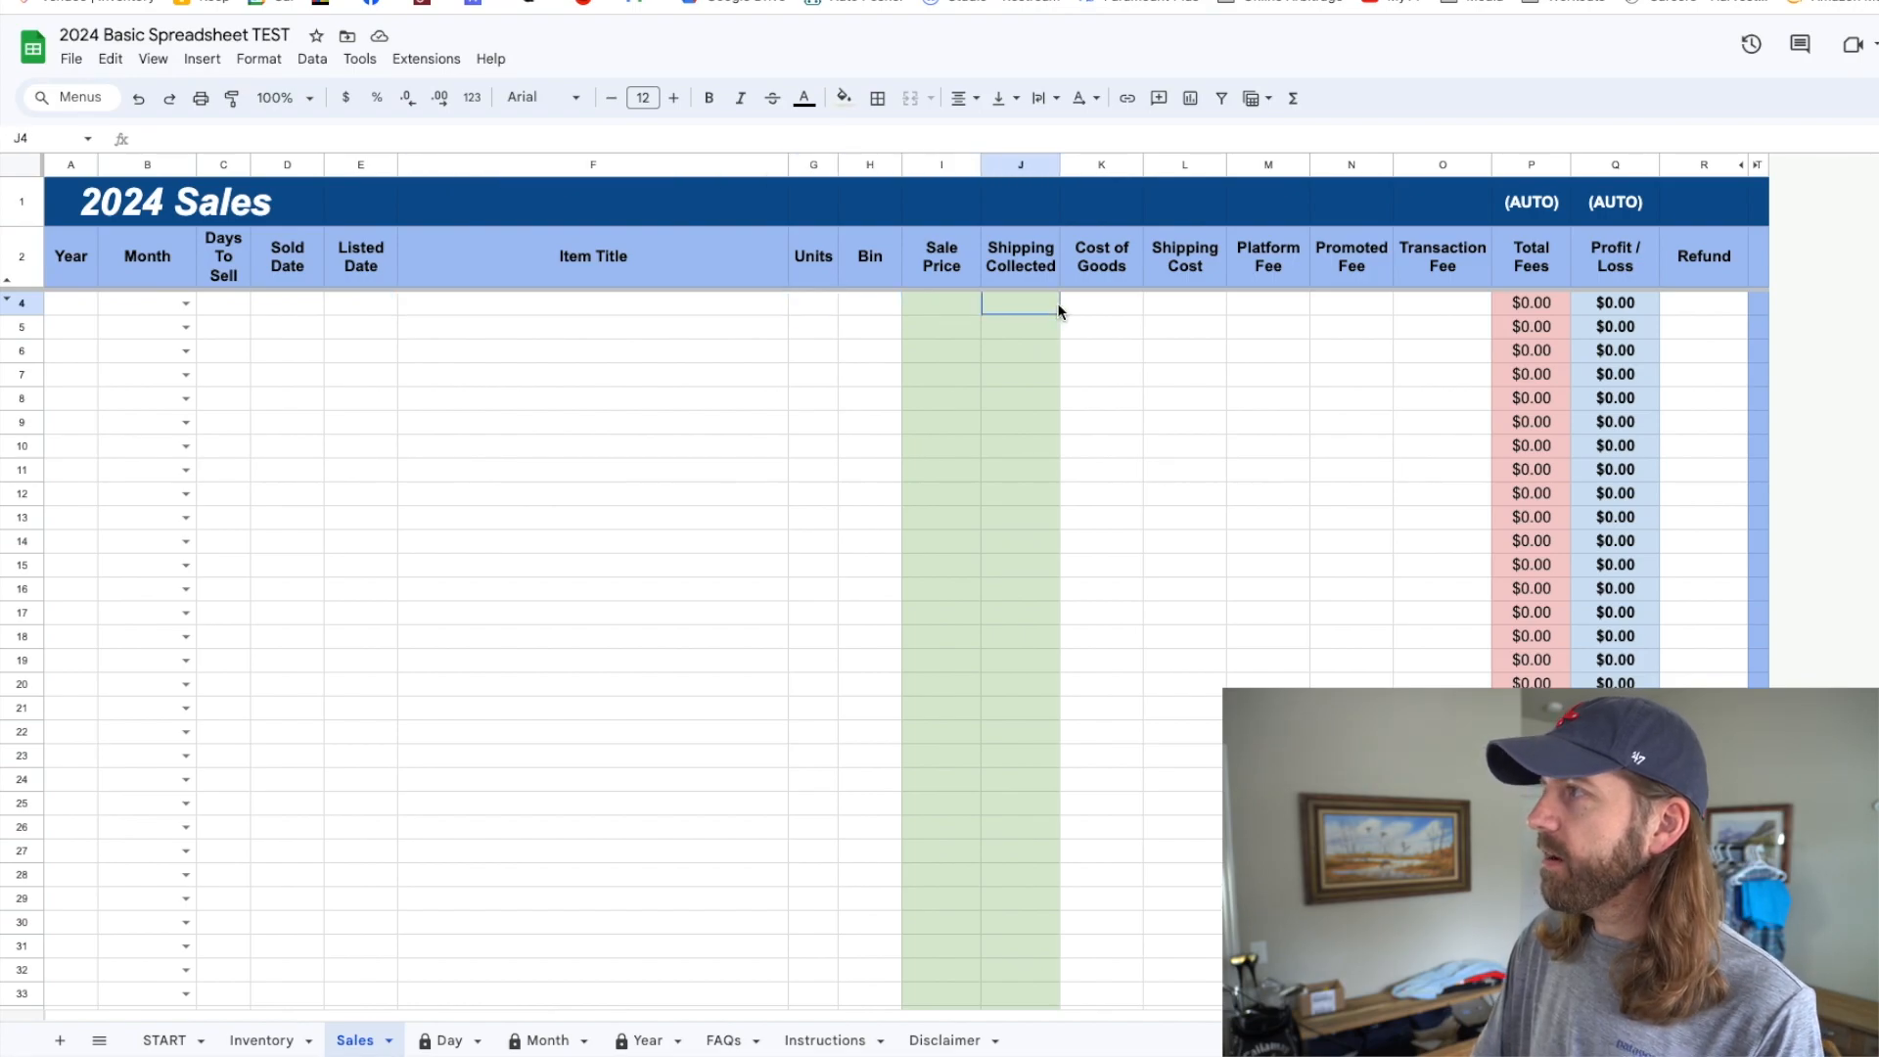
left_click(1096, 309)
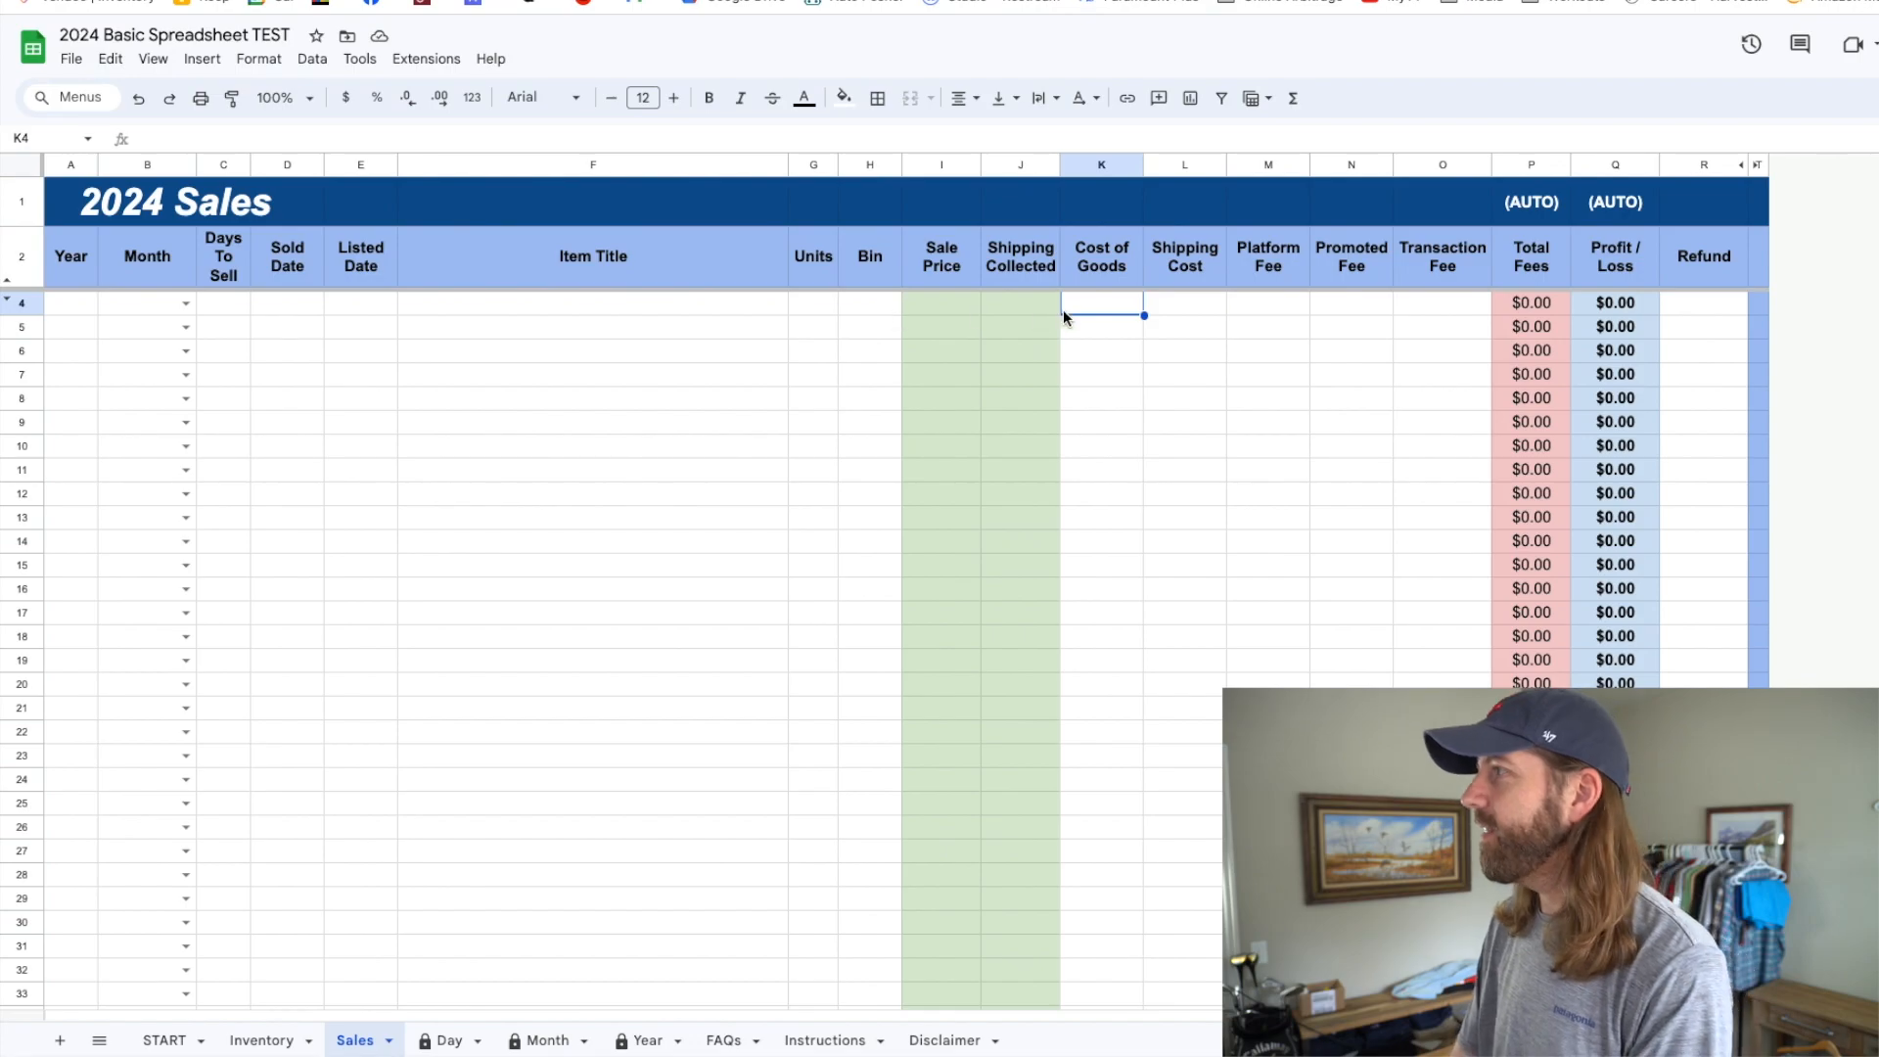
left_click_drag(1179, 253, 1491, 261)
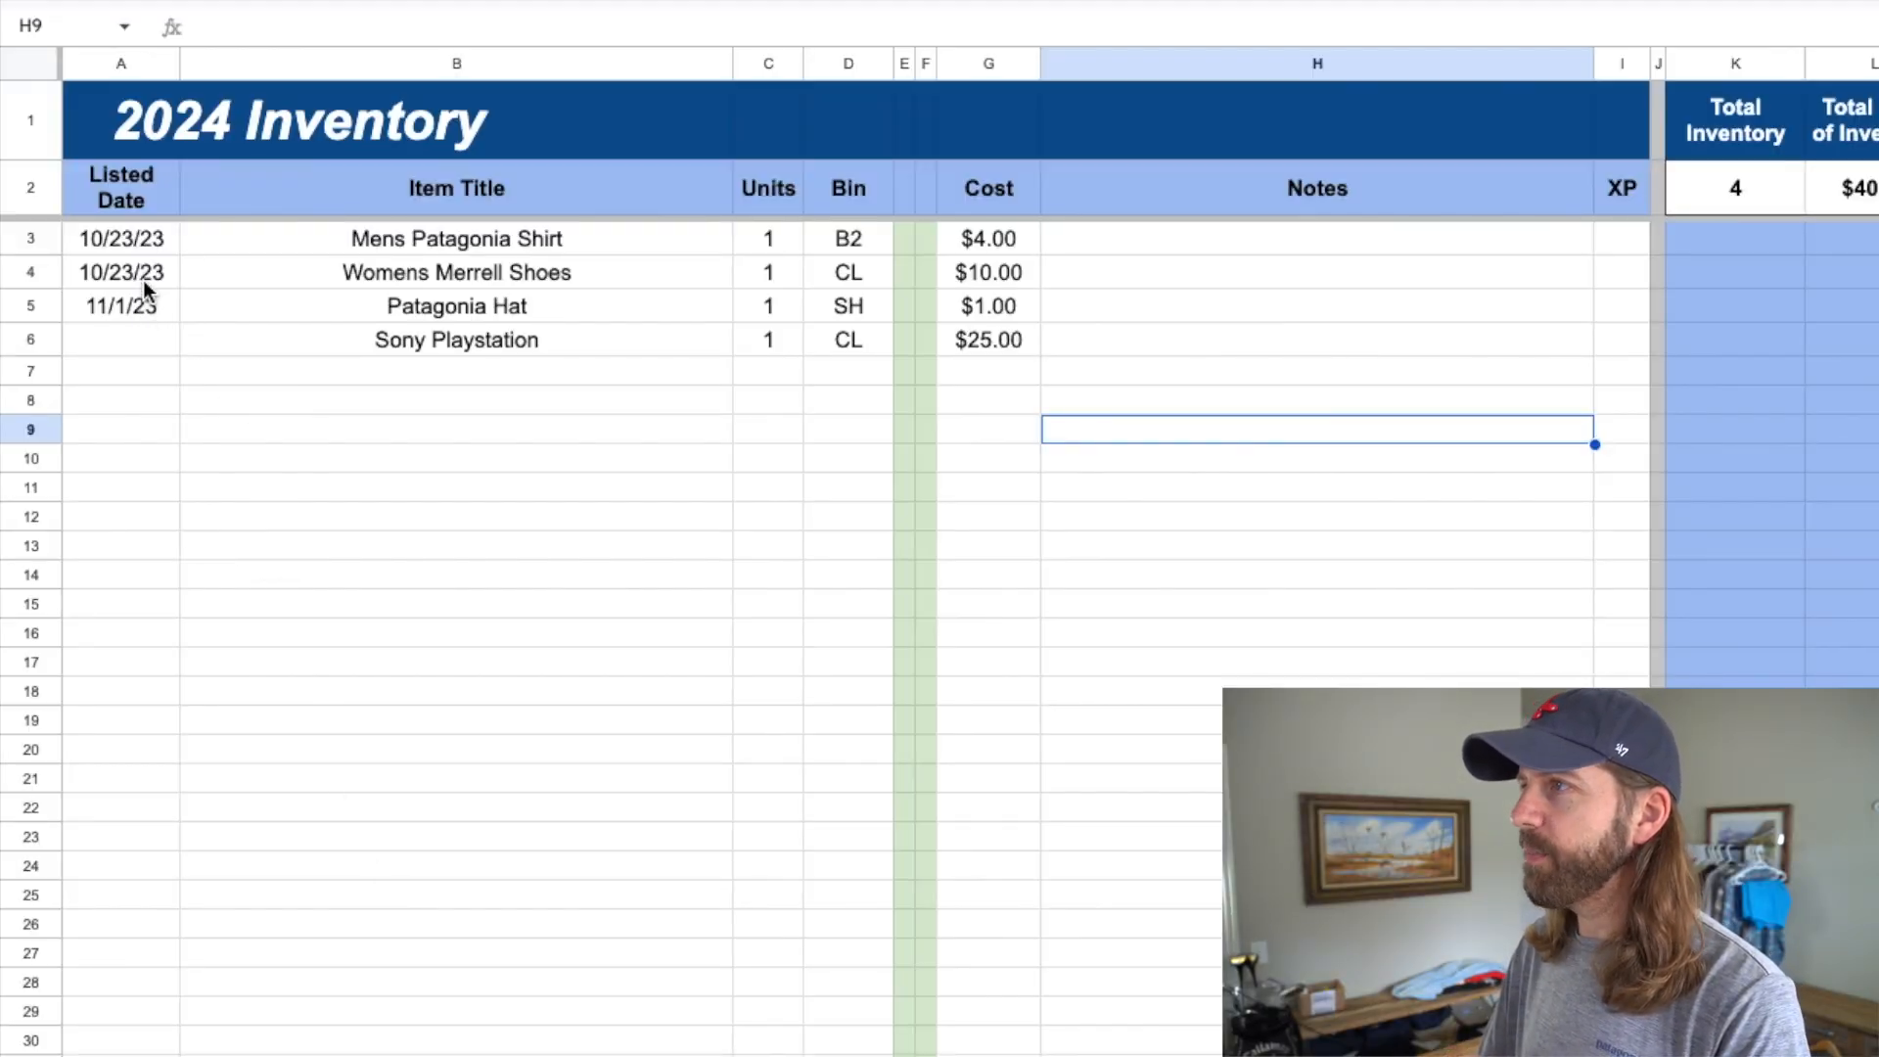
- Copy the Womens Merrell Shoes entry from Listed Date through Cost in Inventory and paste it into Sales row 4, starting at Listed Date
left_click_drag(143, 280, 446, 278)
left_click_drag(768, 276, 957, 278)
left_click(136, 329)
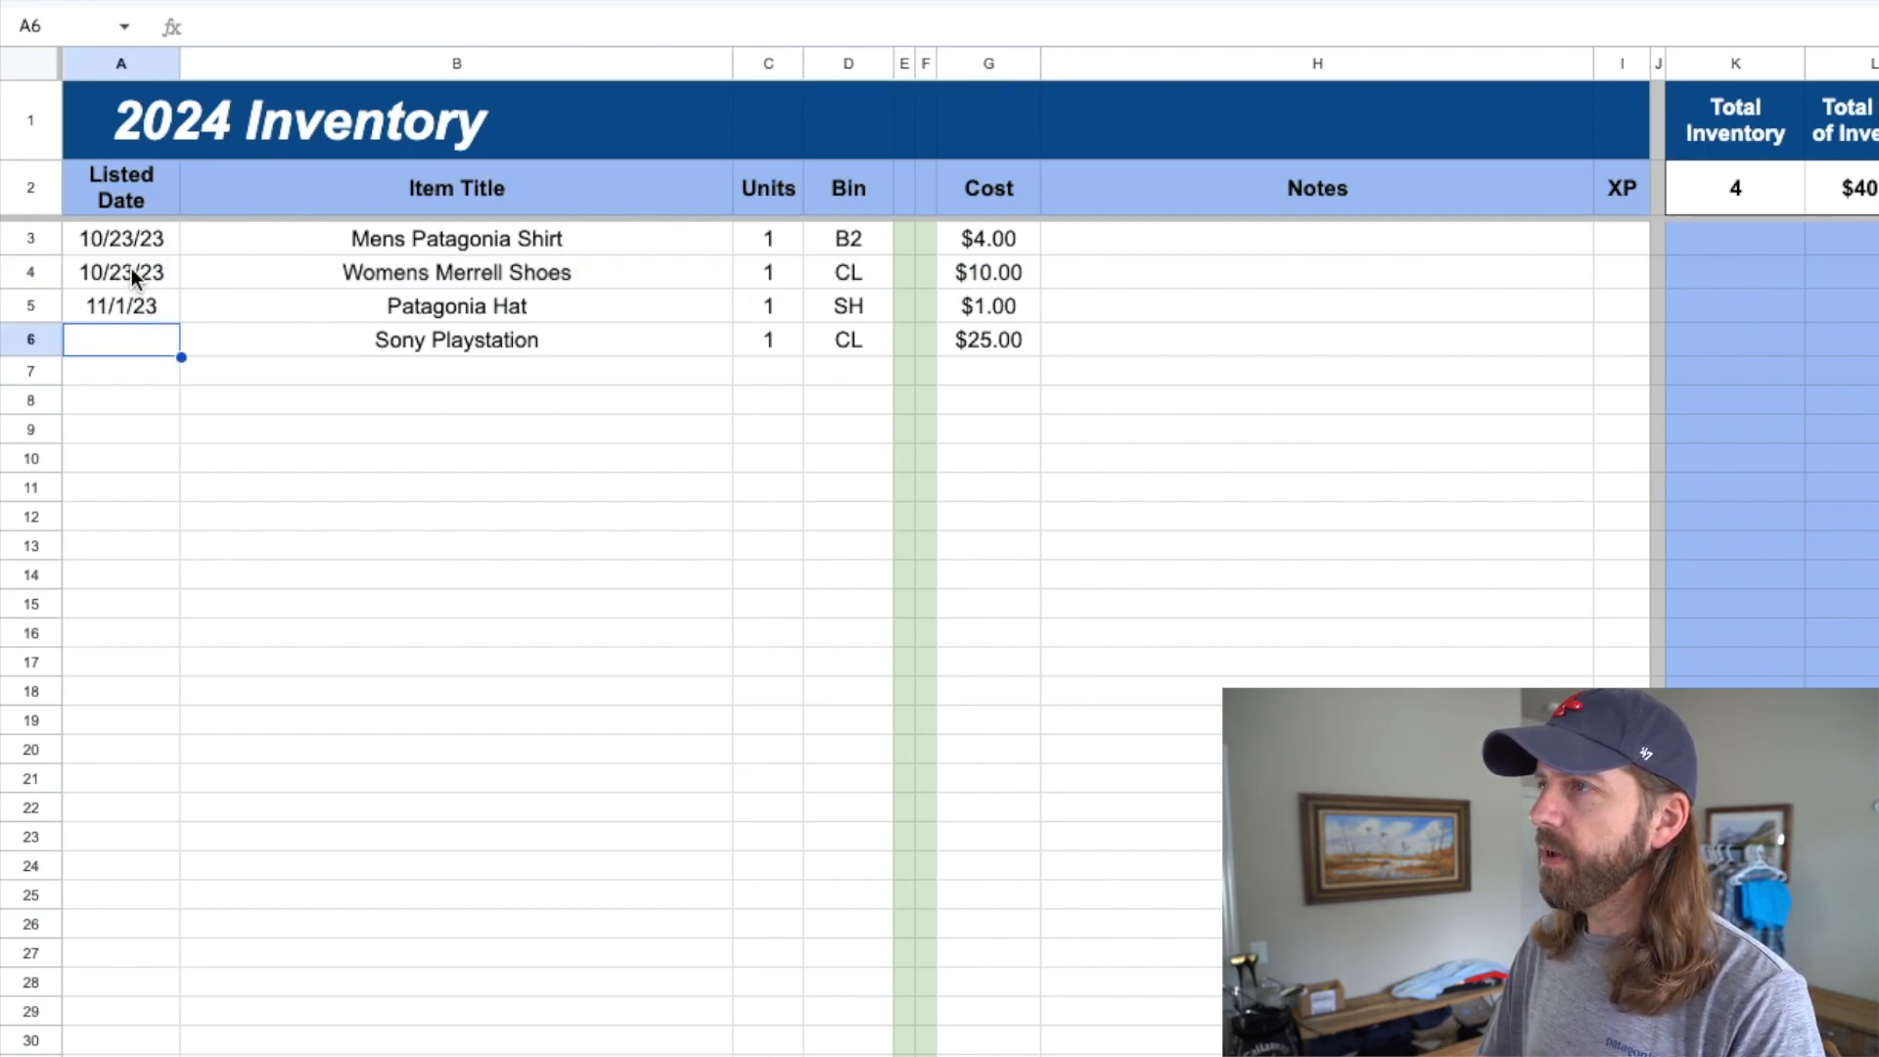
left_click(131, 267)
left_click_drag(131, 268, 969, 272)
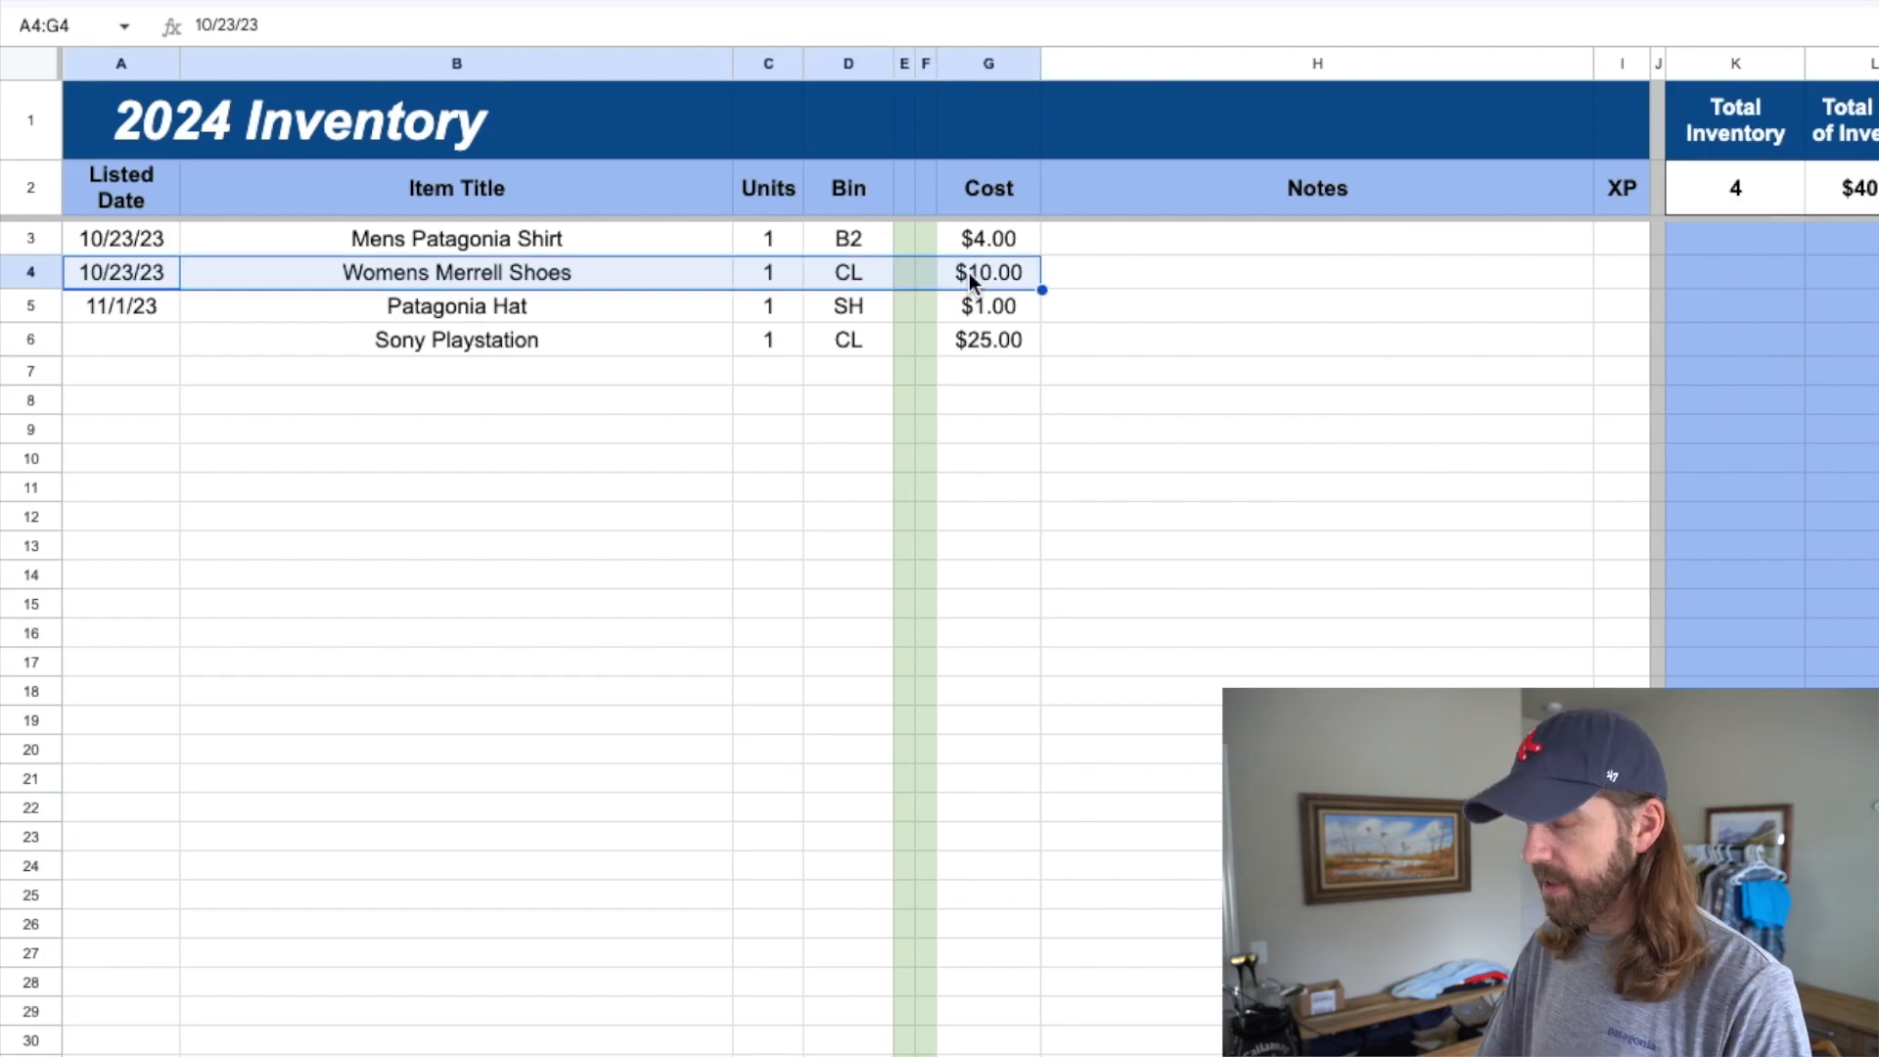
key("ctrl+c")
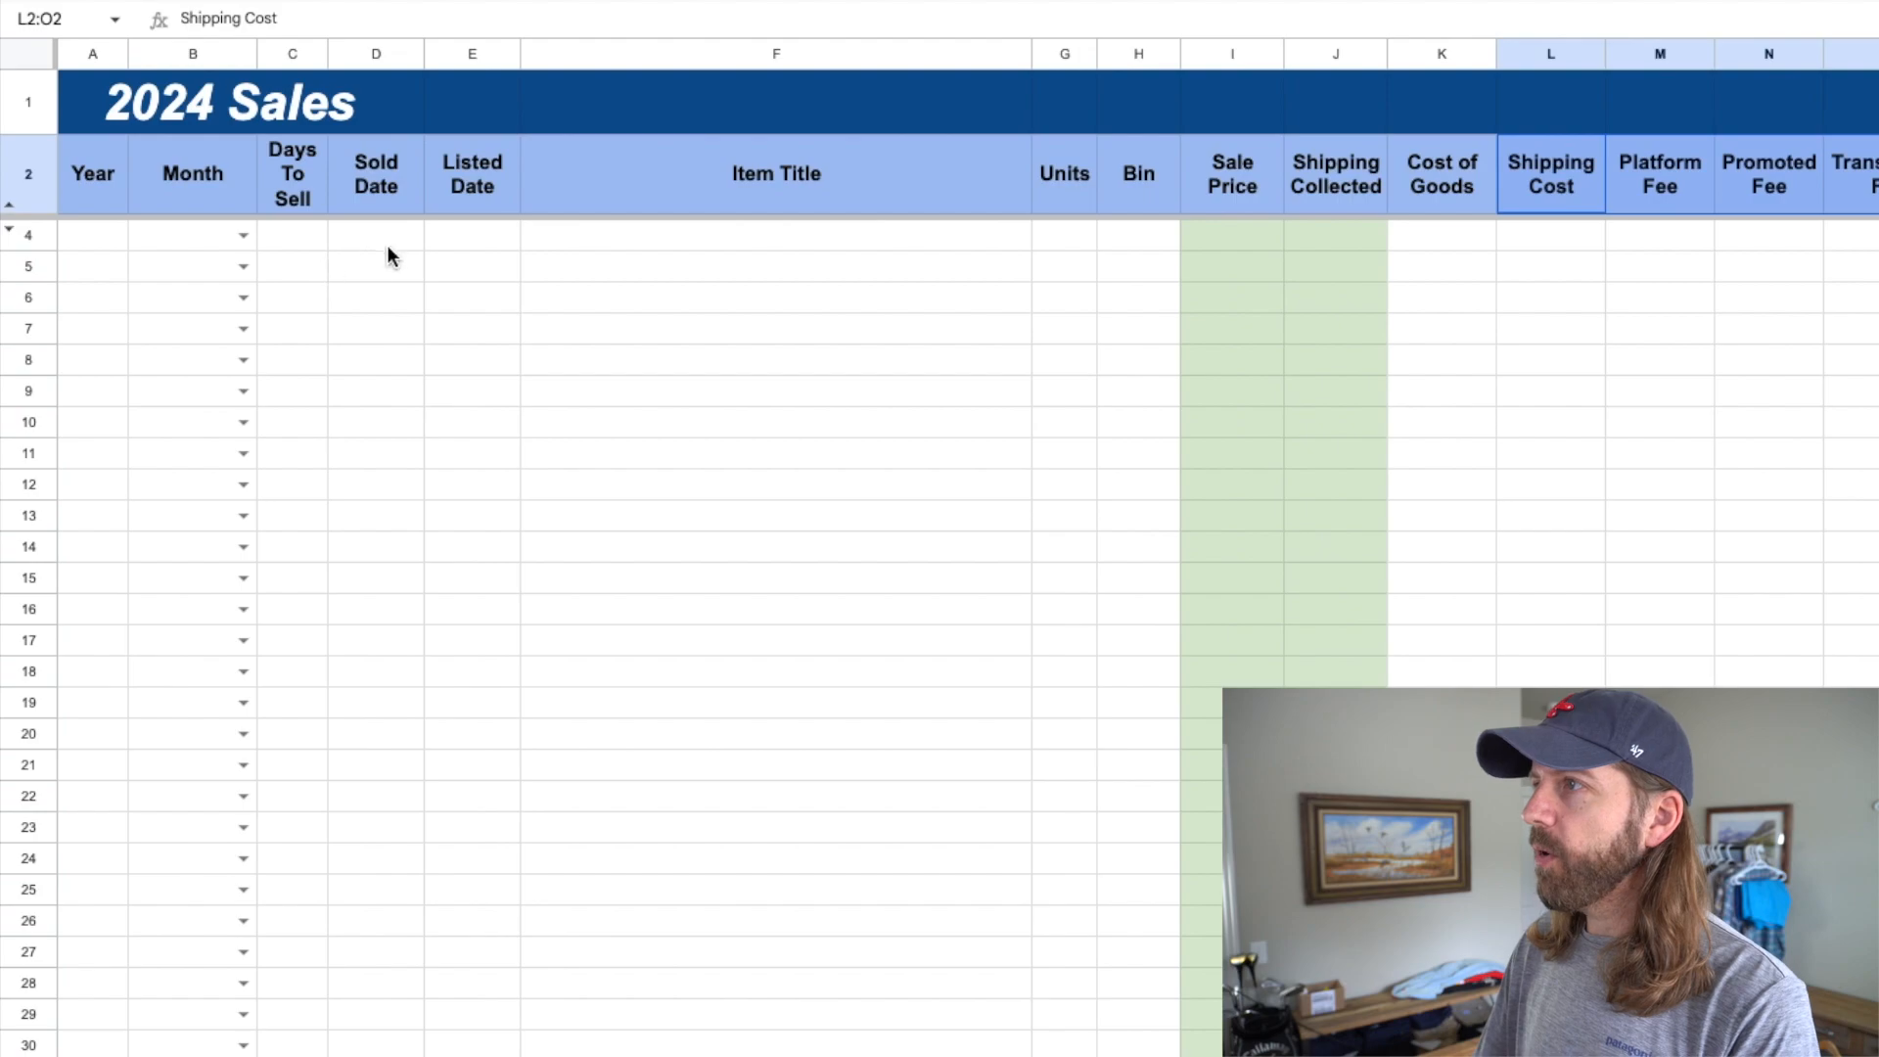
left_click(478, 246)
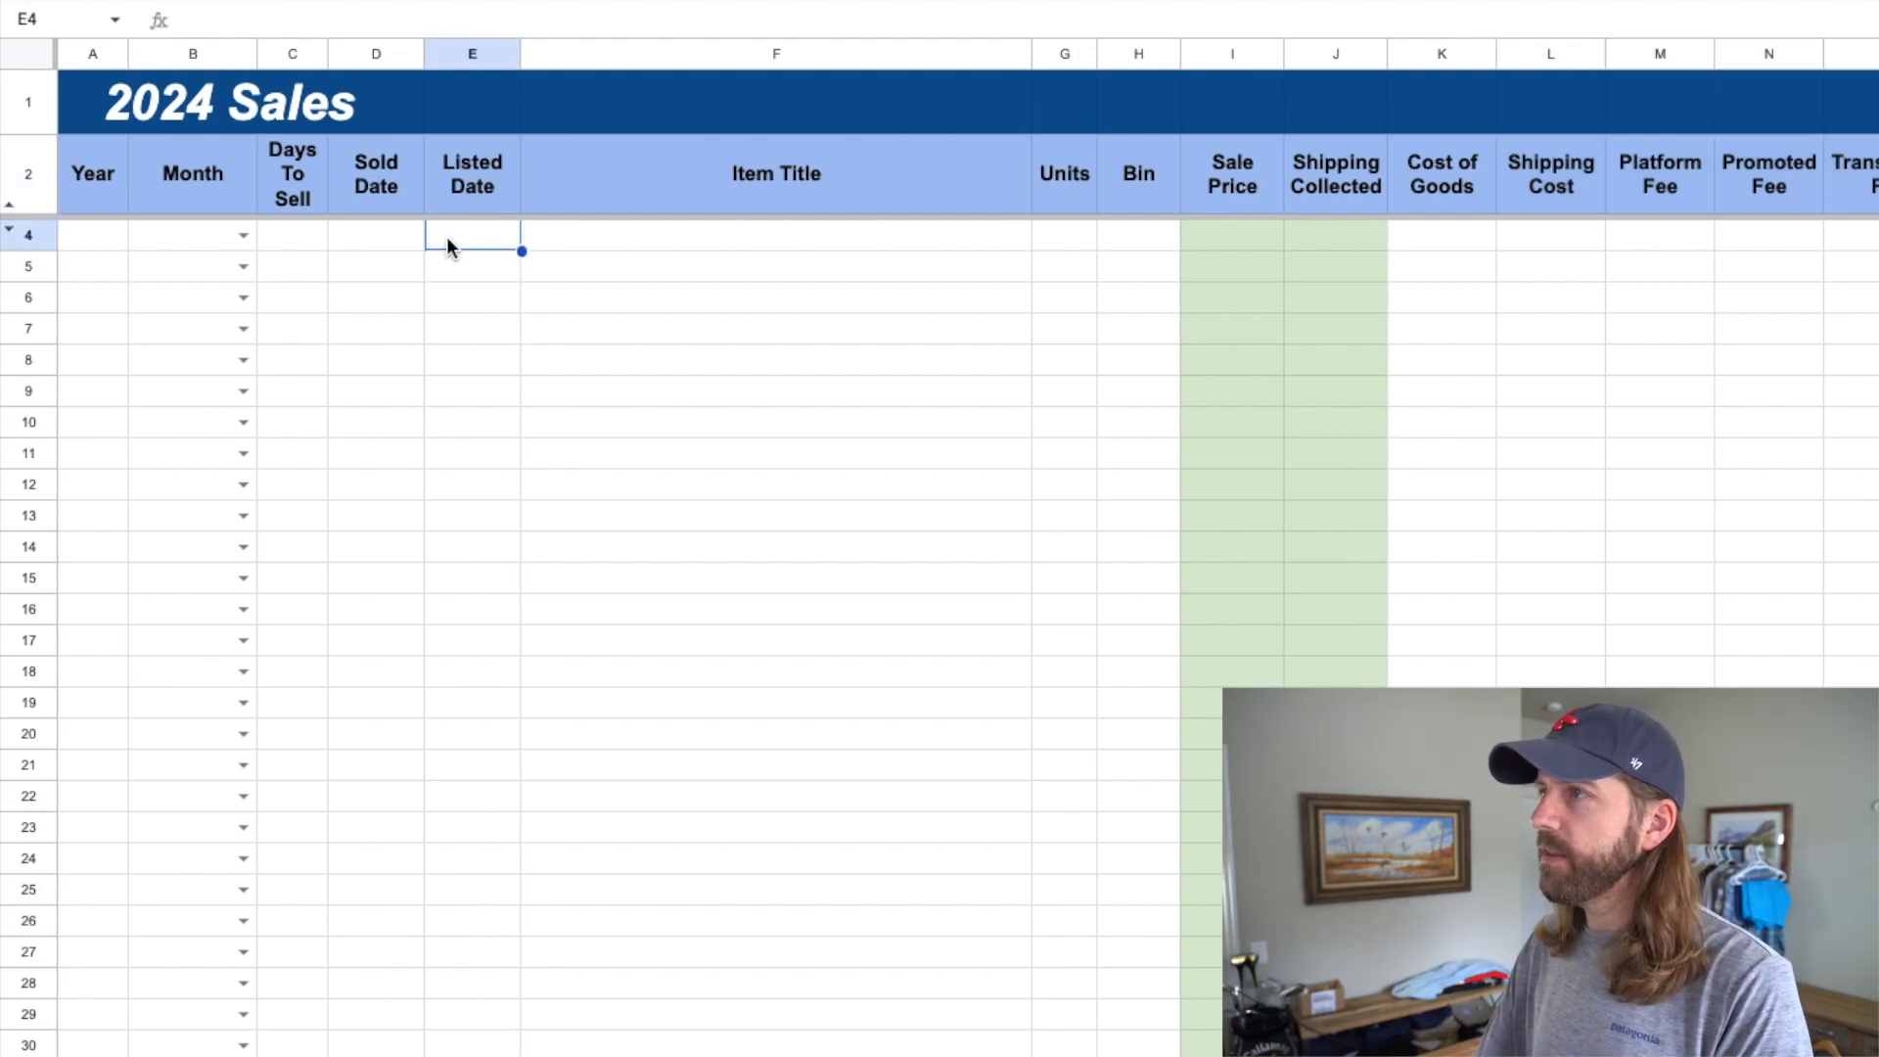
key("ctrl+v")
left_click(446, 237)
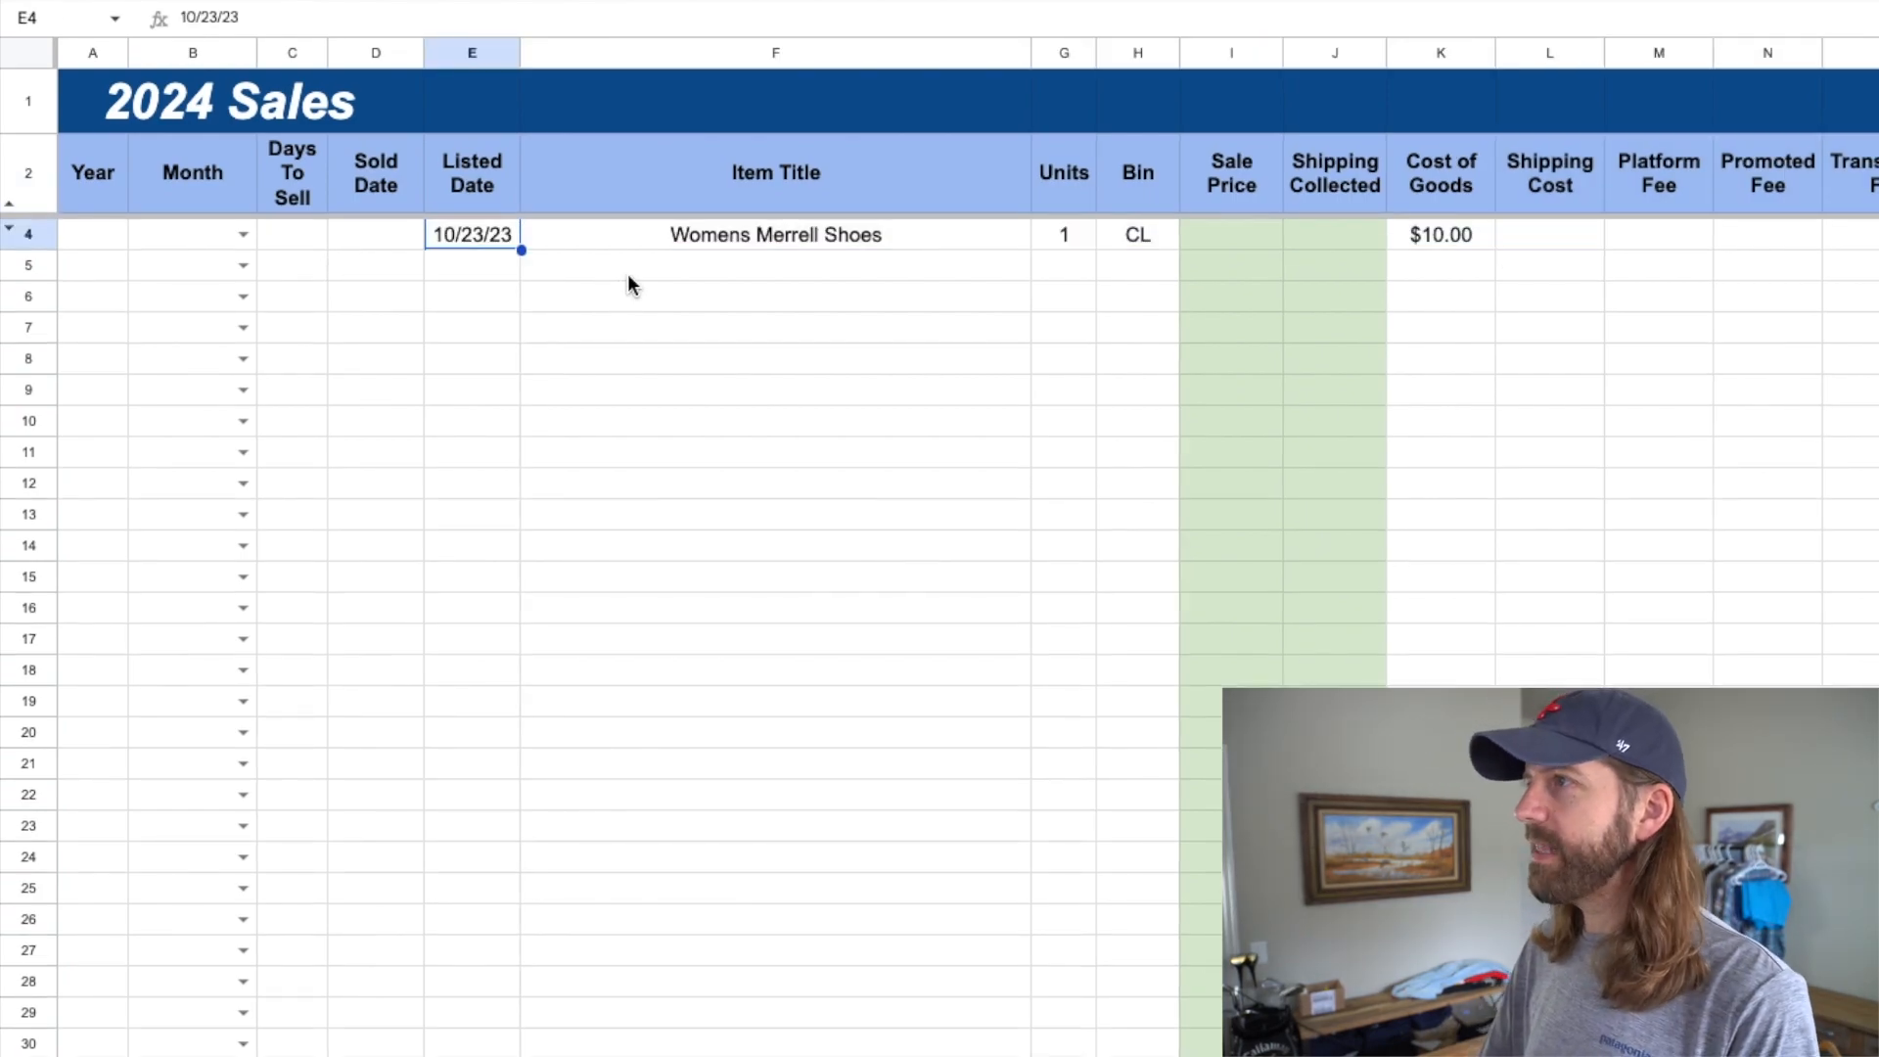
left_click(524, 264)
left_click(675, 351)
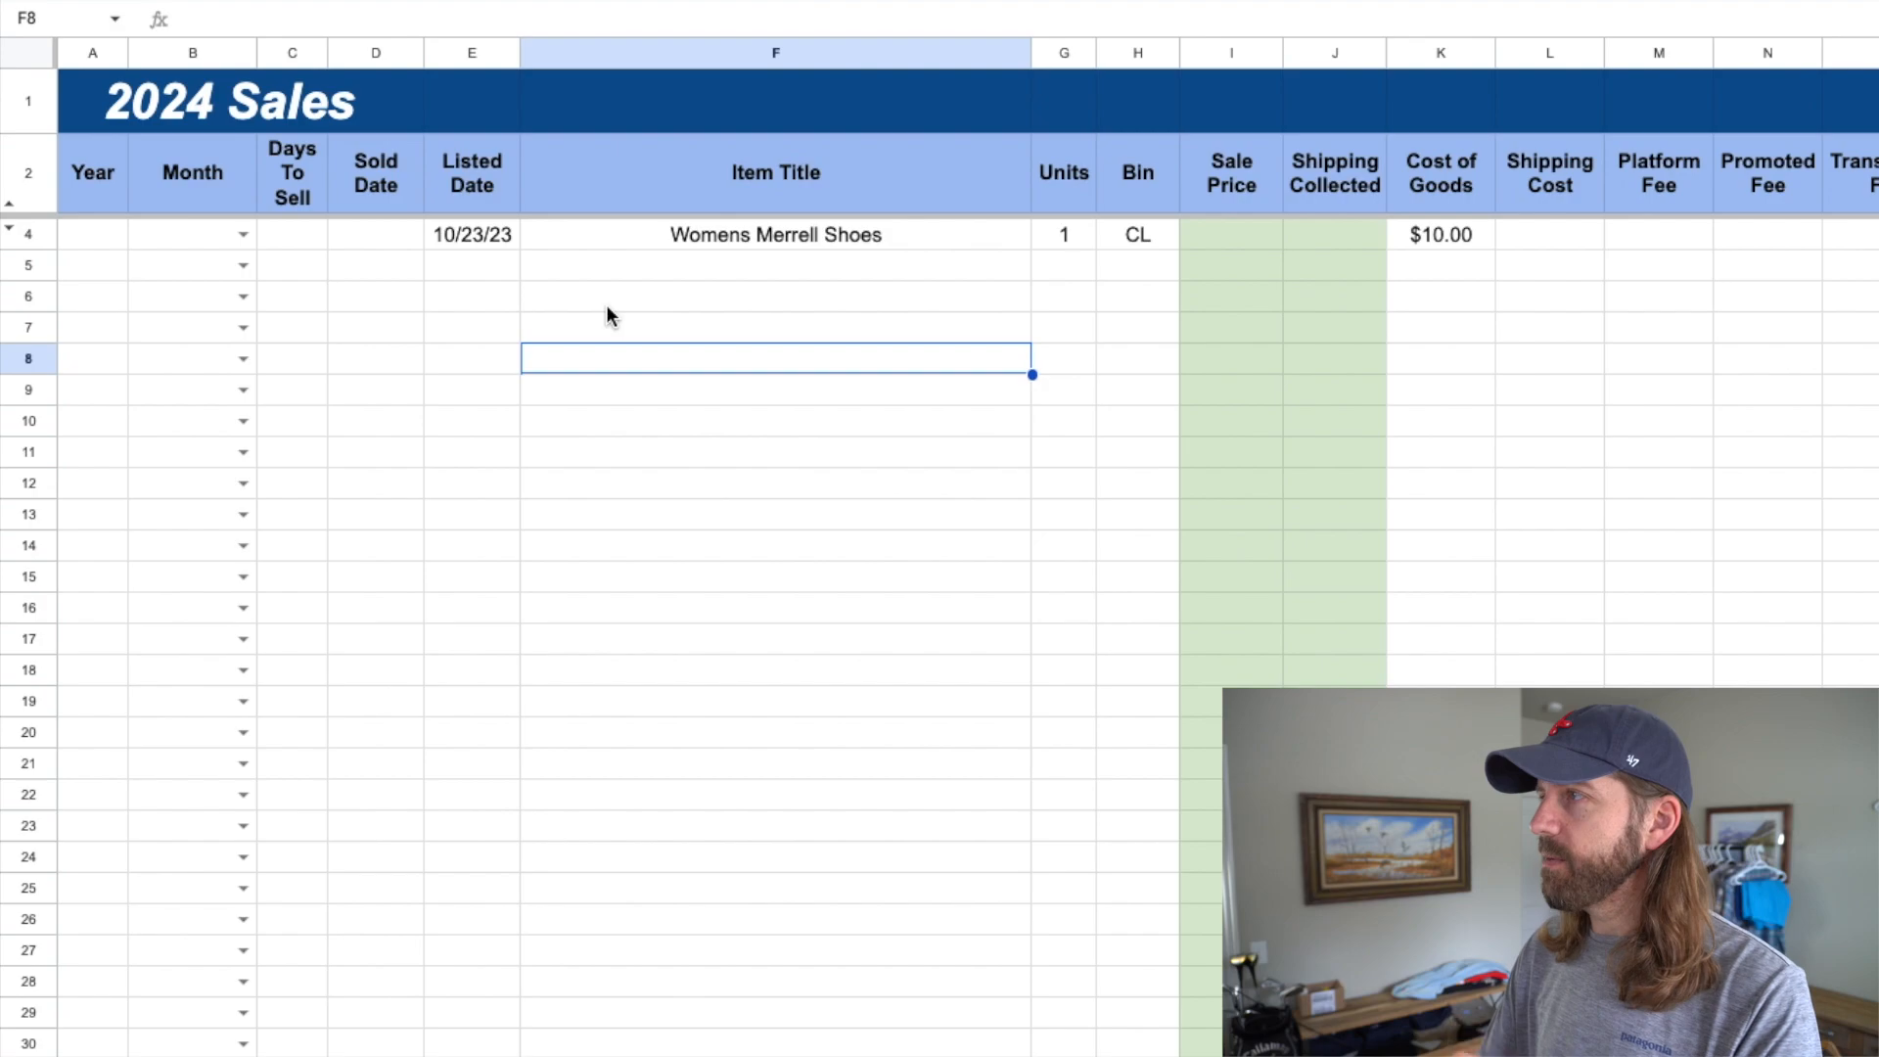
left_click_drag(1241, 51, 1302, 94)
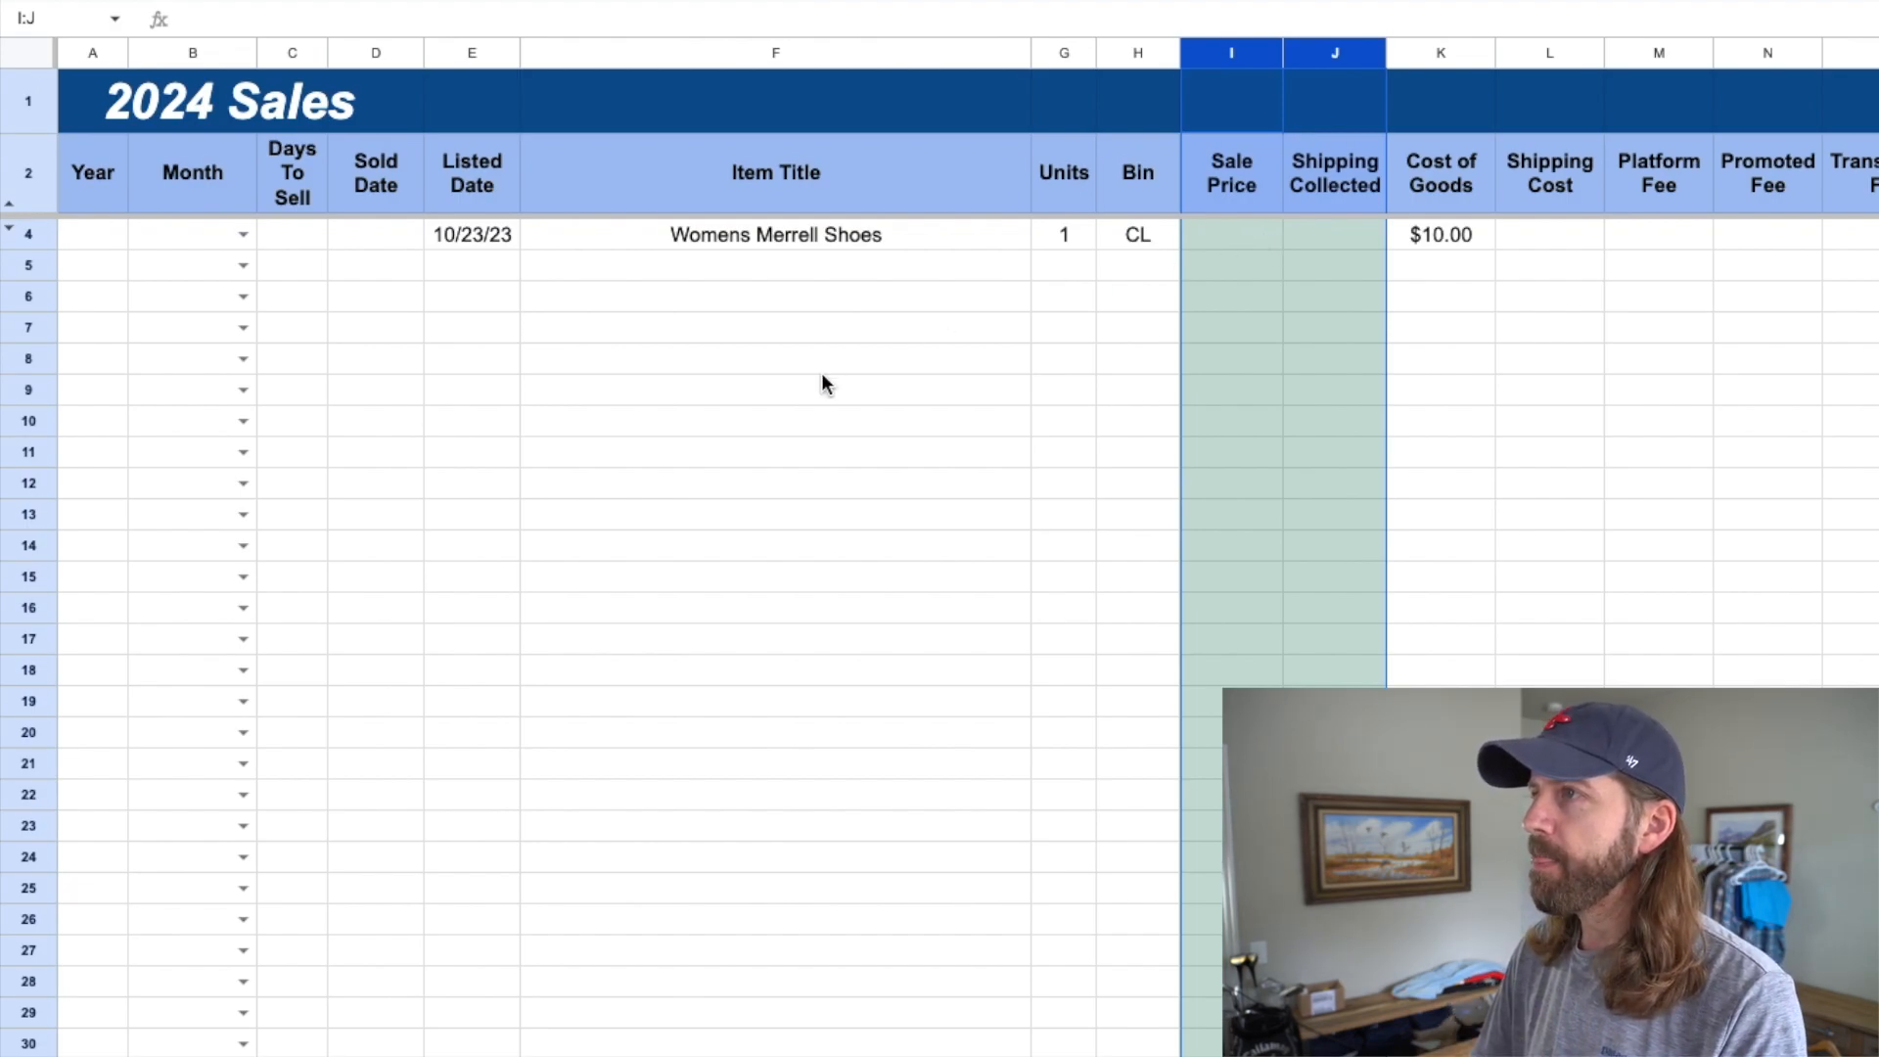
- For the Womens Merrell Shoes sale, enter the year 2024, the month January and the sold date 1/11/24
left_click(98, 264)
left_click(111, 242)
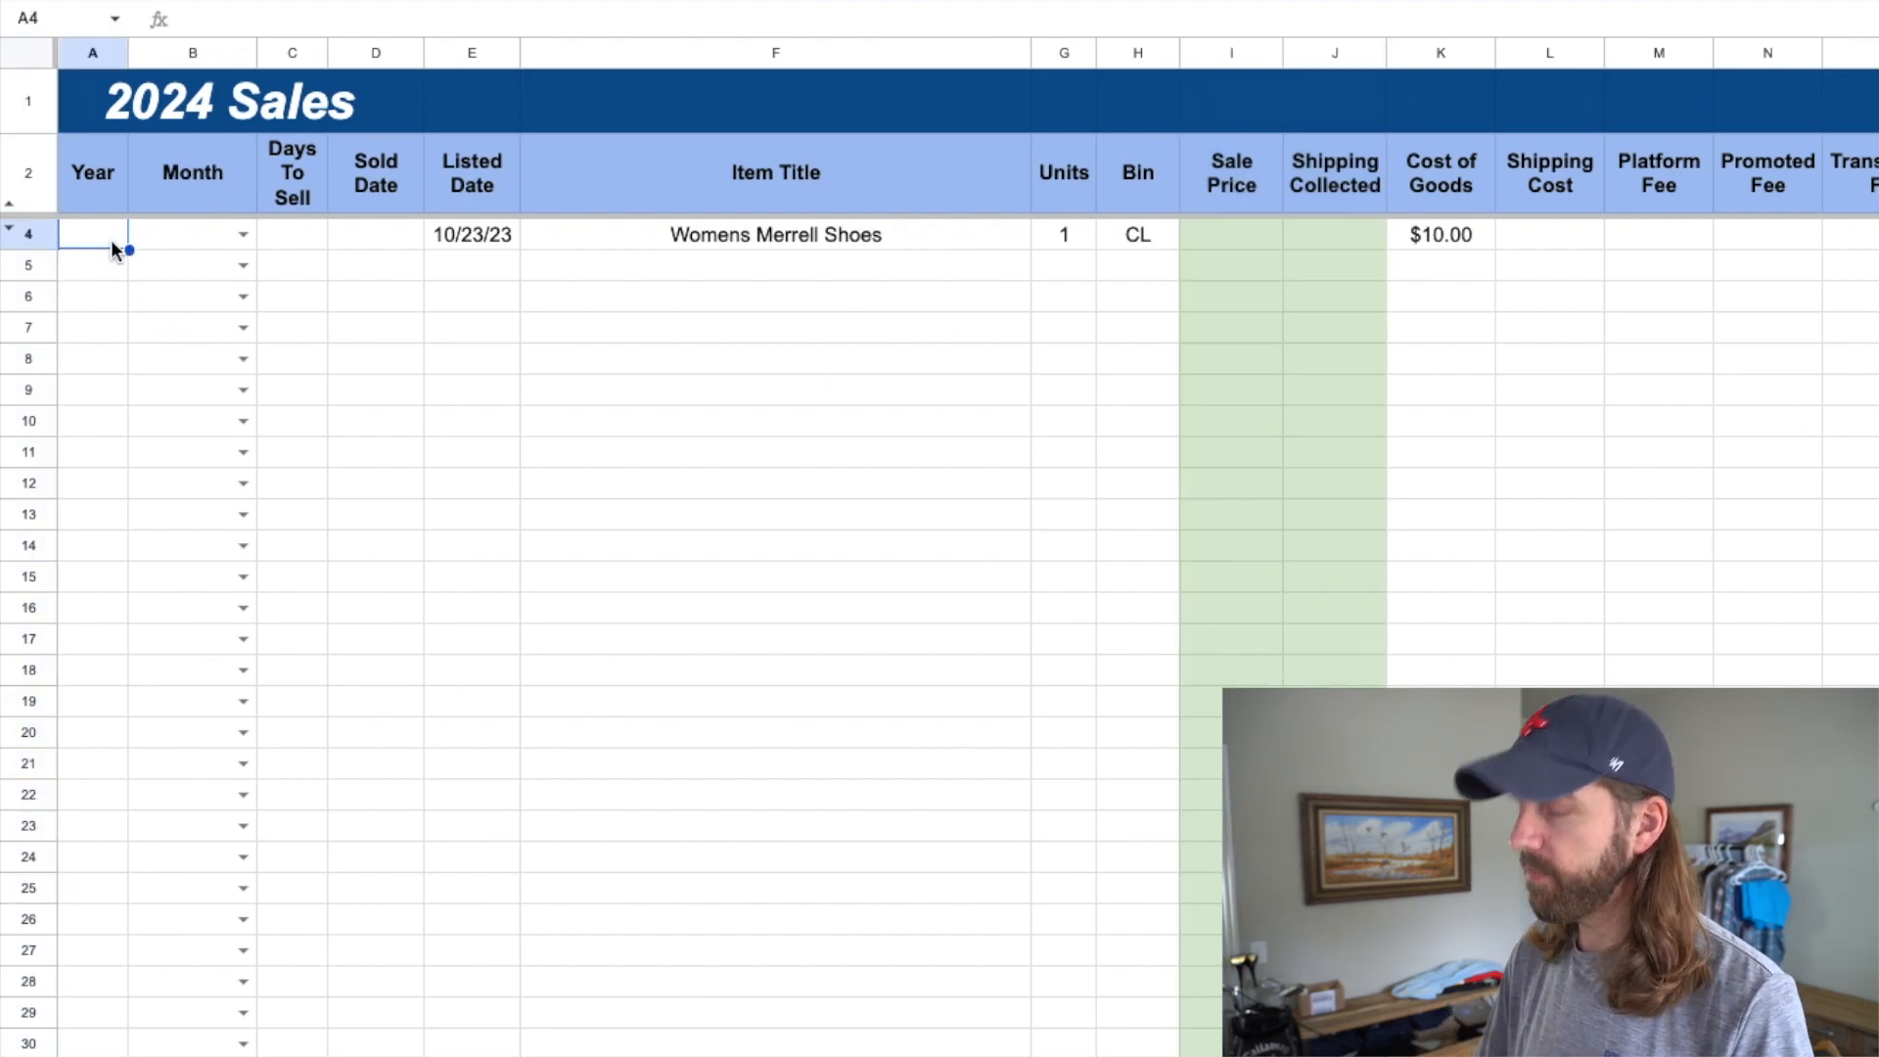
type("2024")
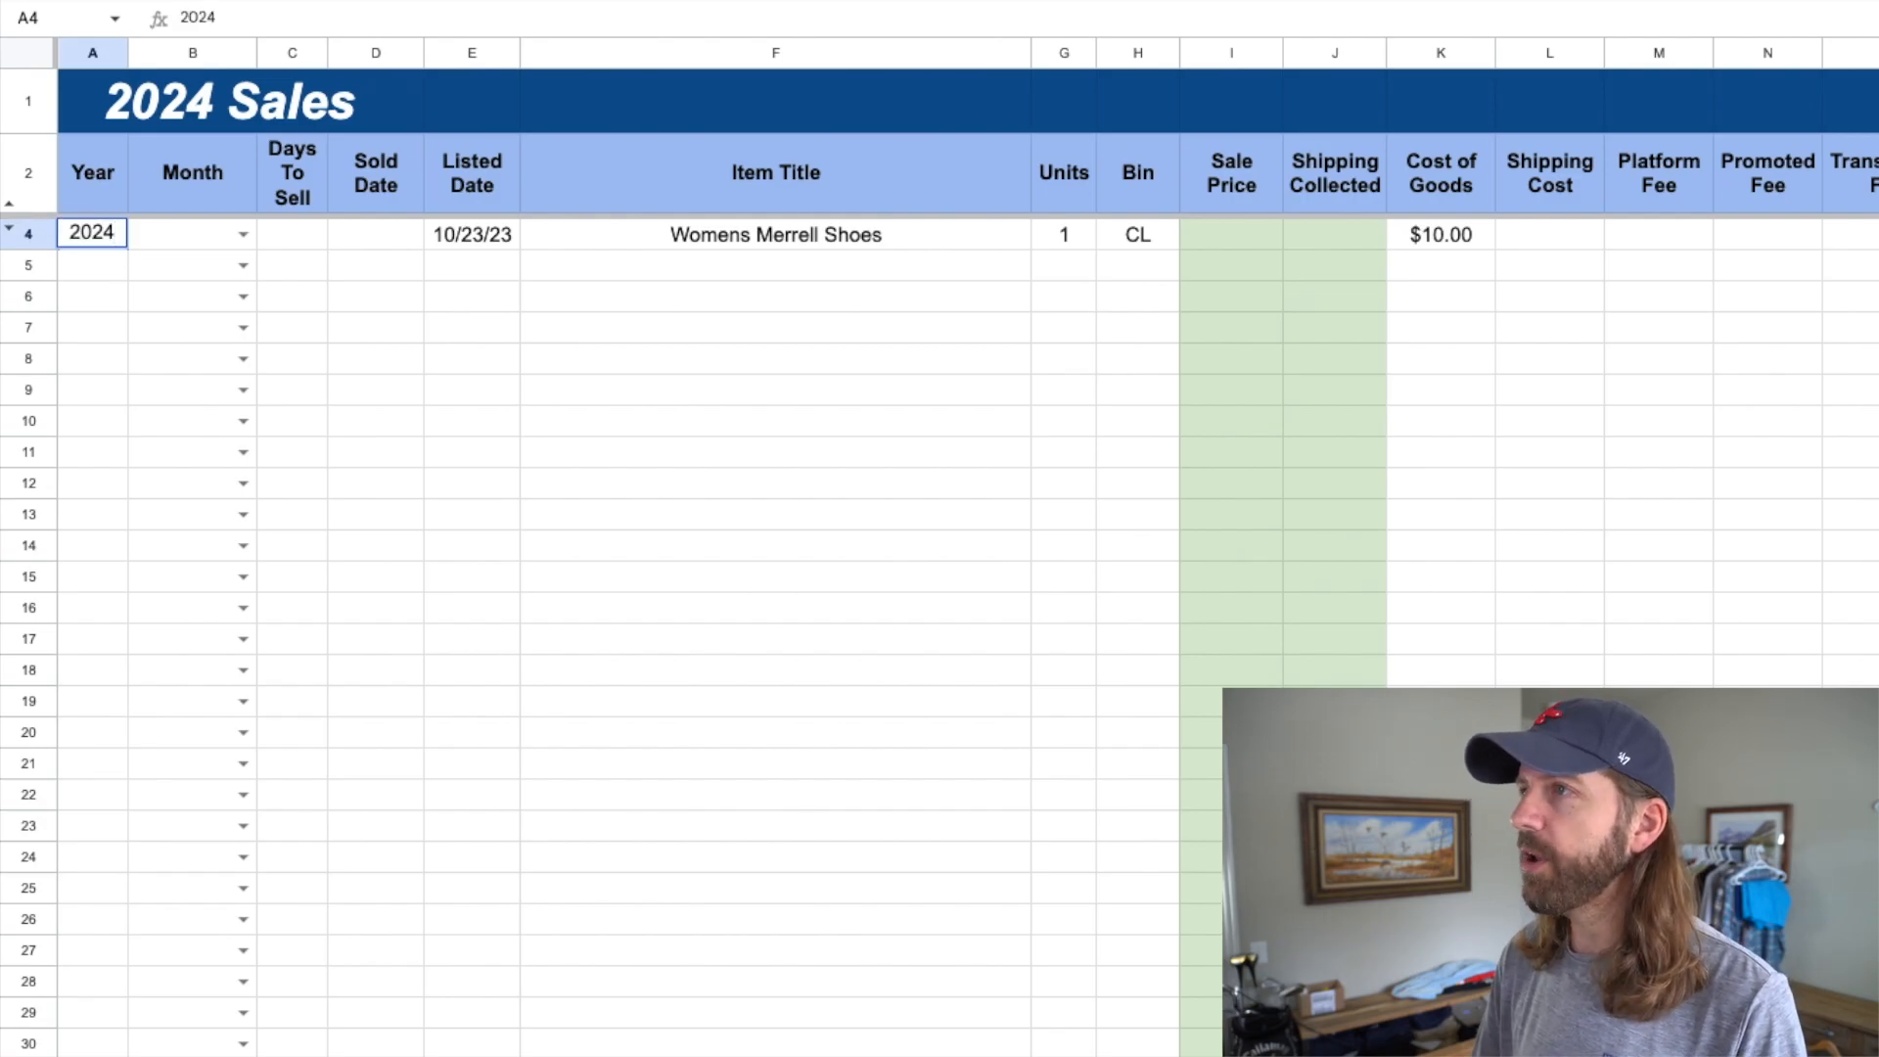
left_click(243, 234)
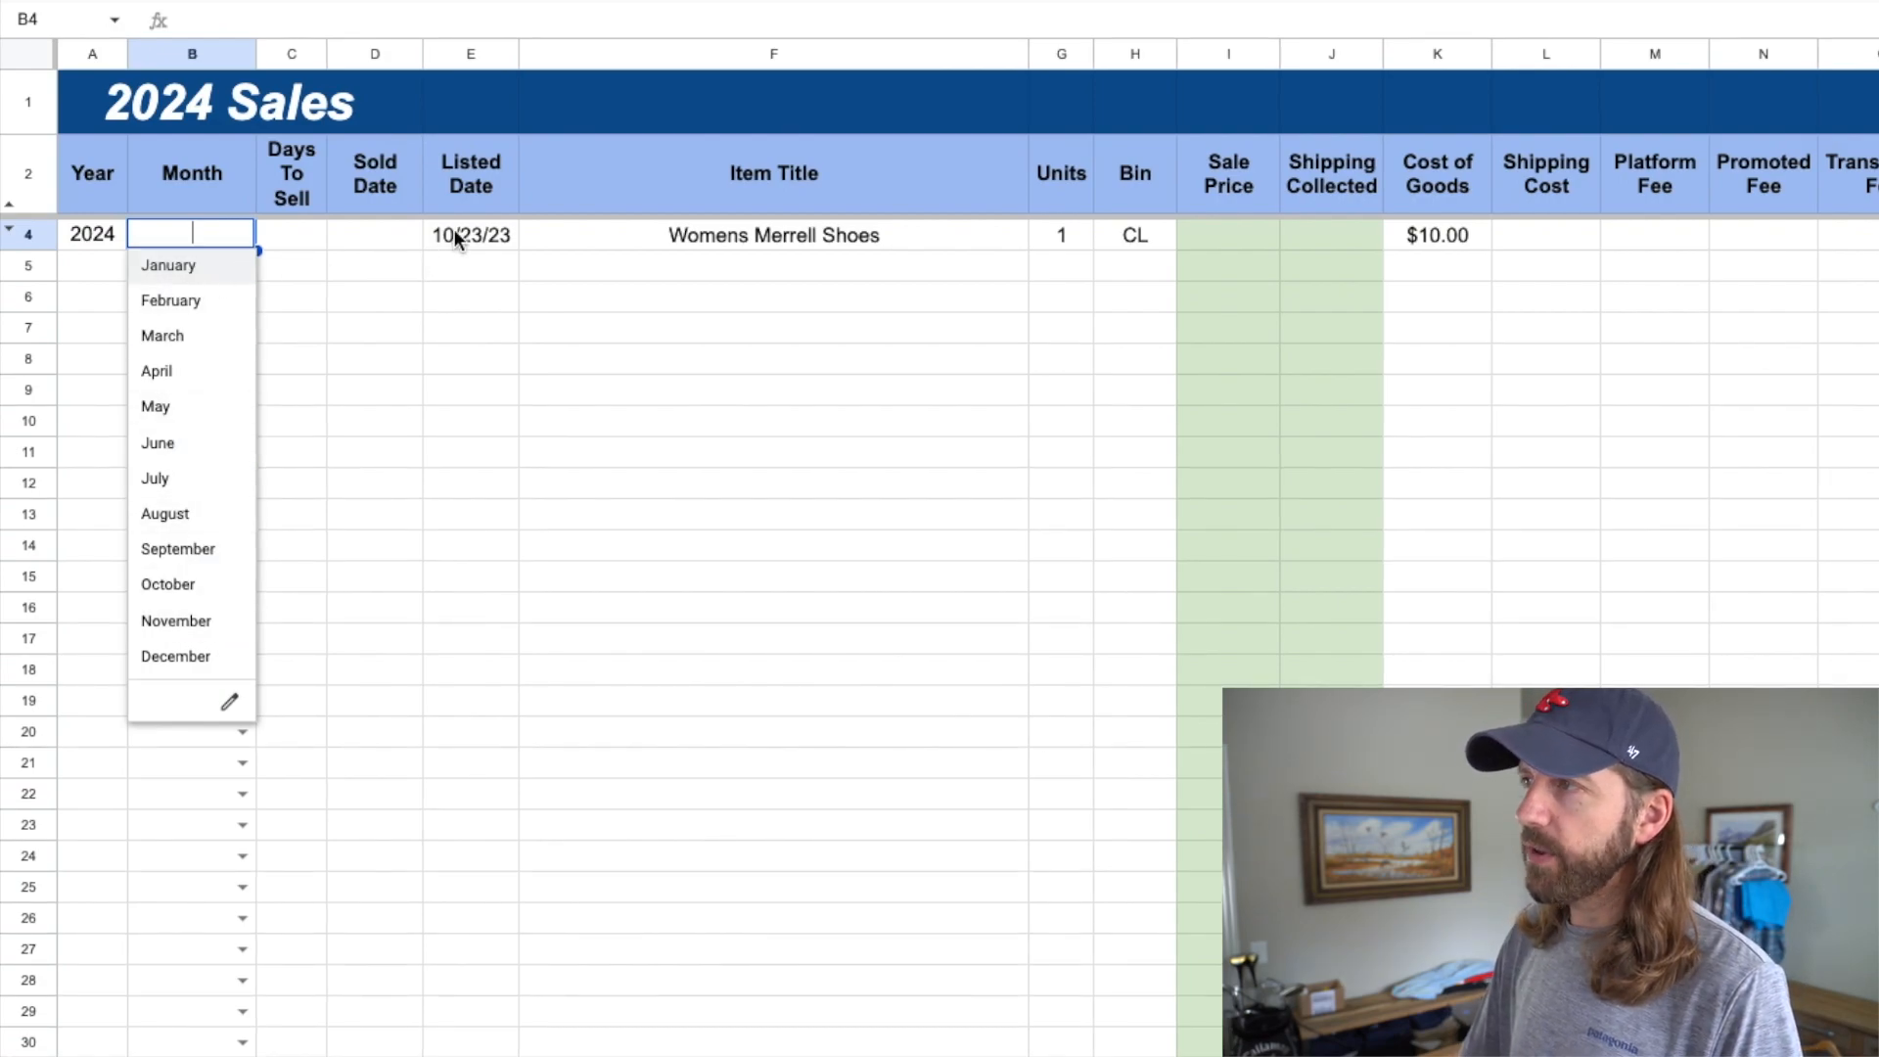
left_click(193, 270)
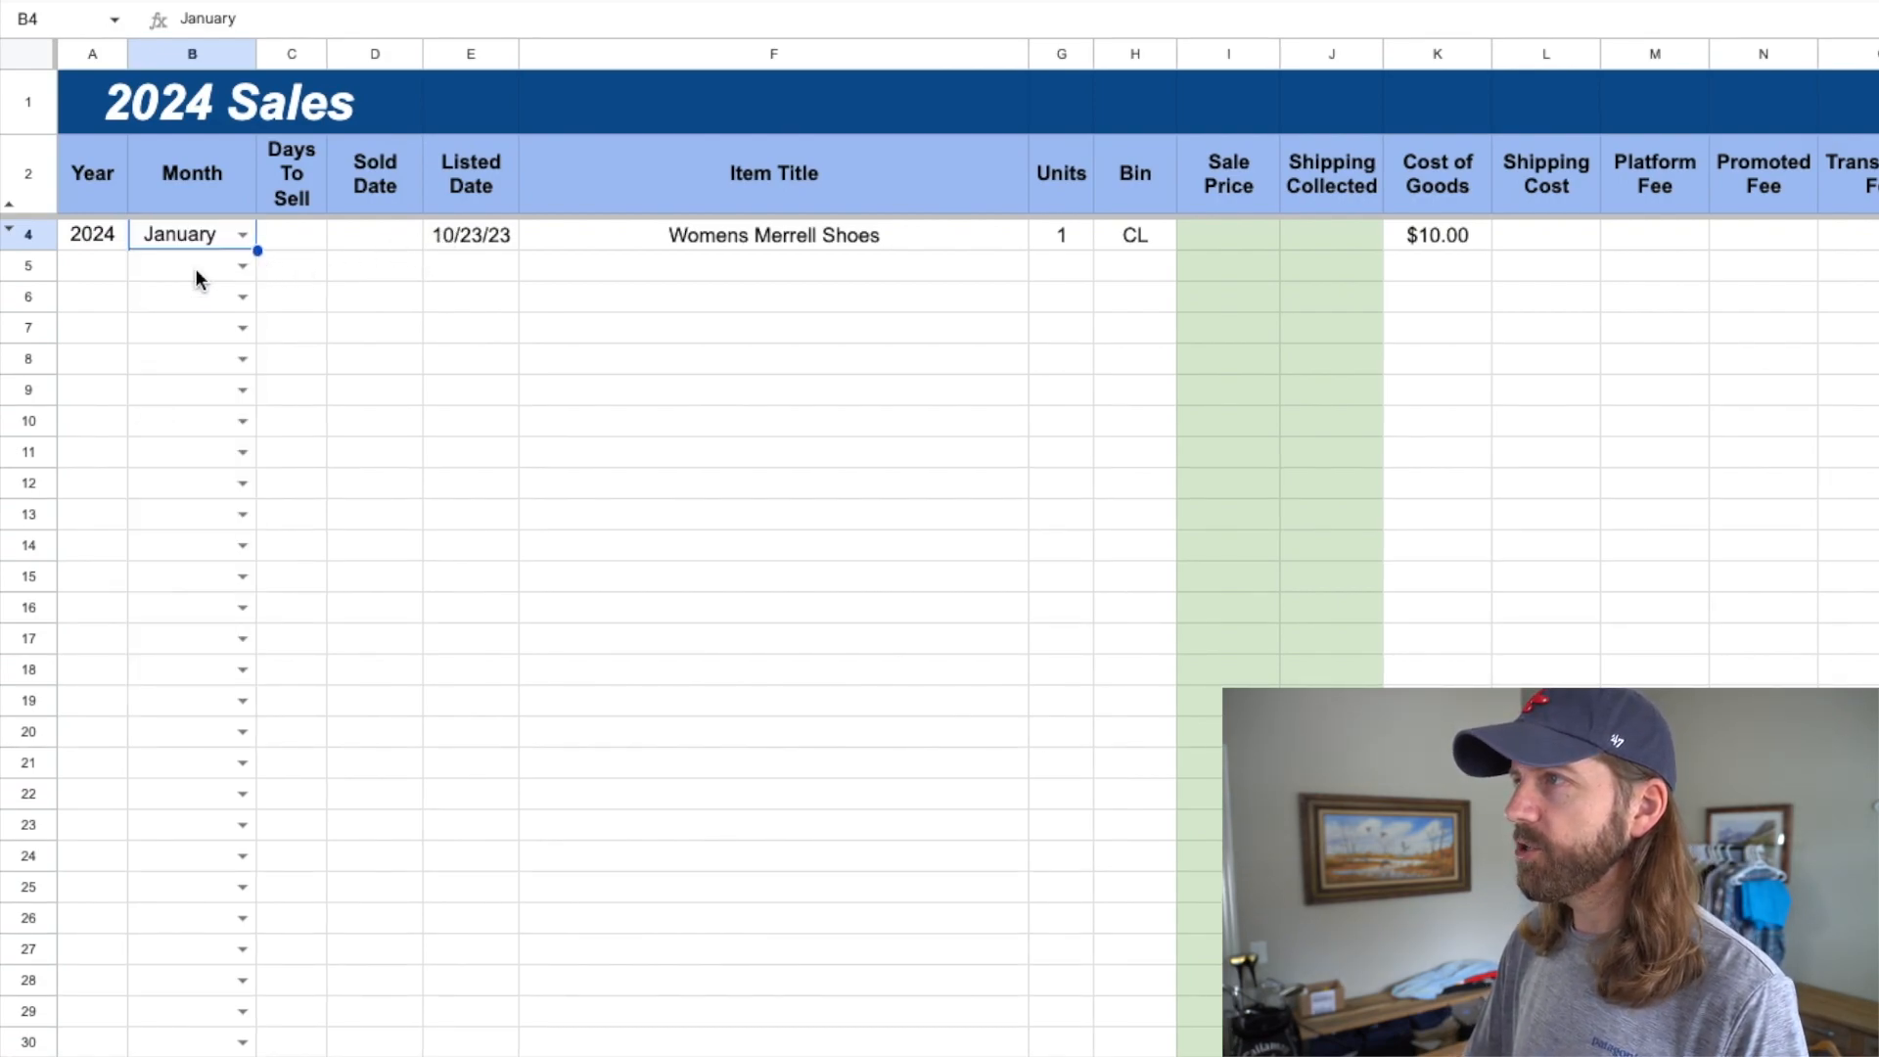
left_click(367, 239)
type("1/11/24")
key("Return")
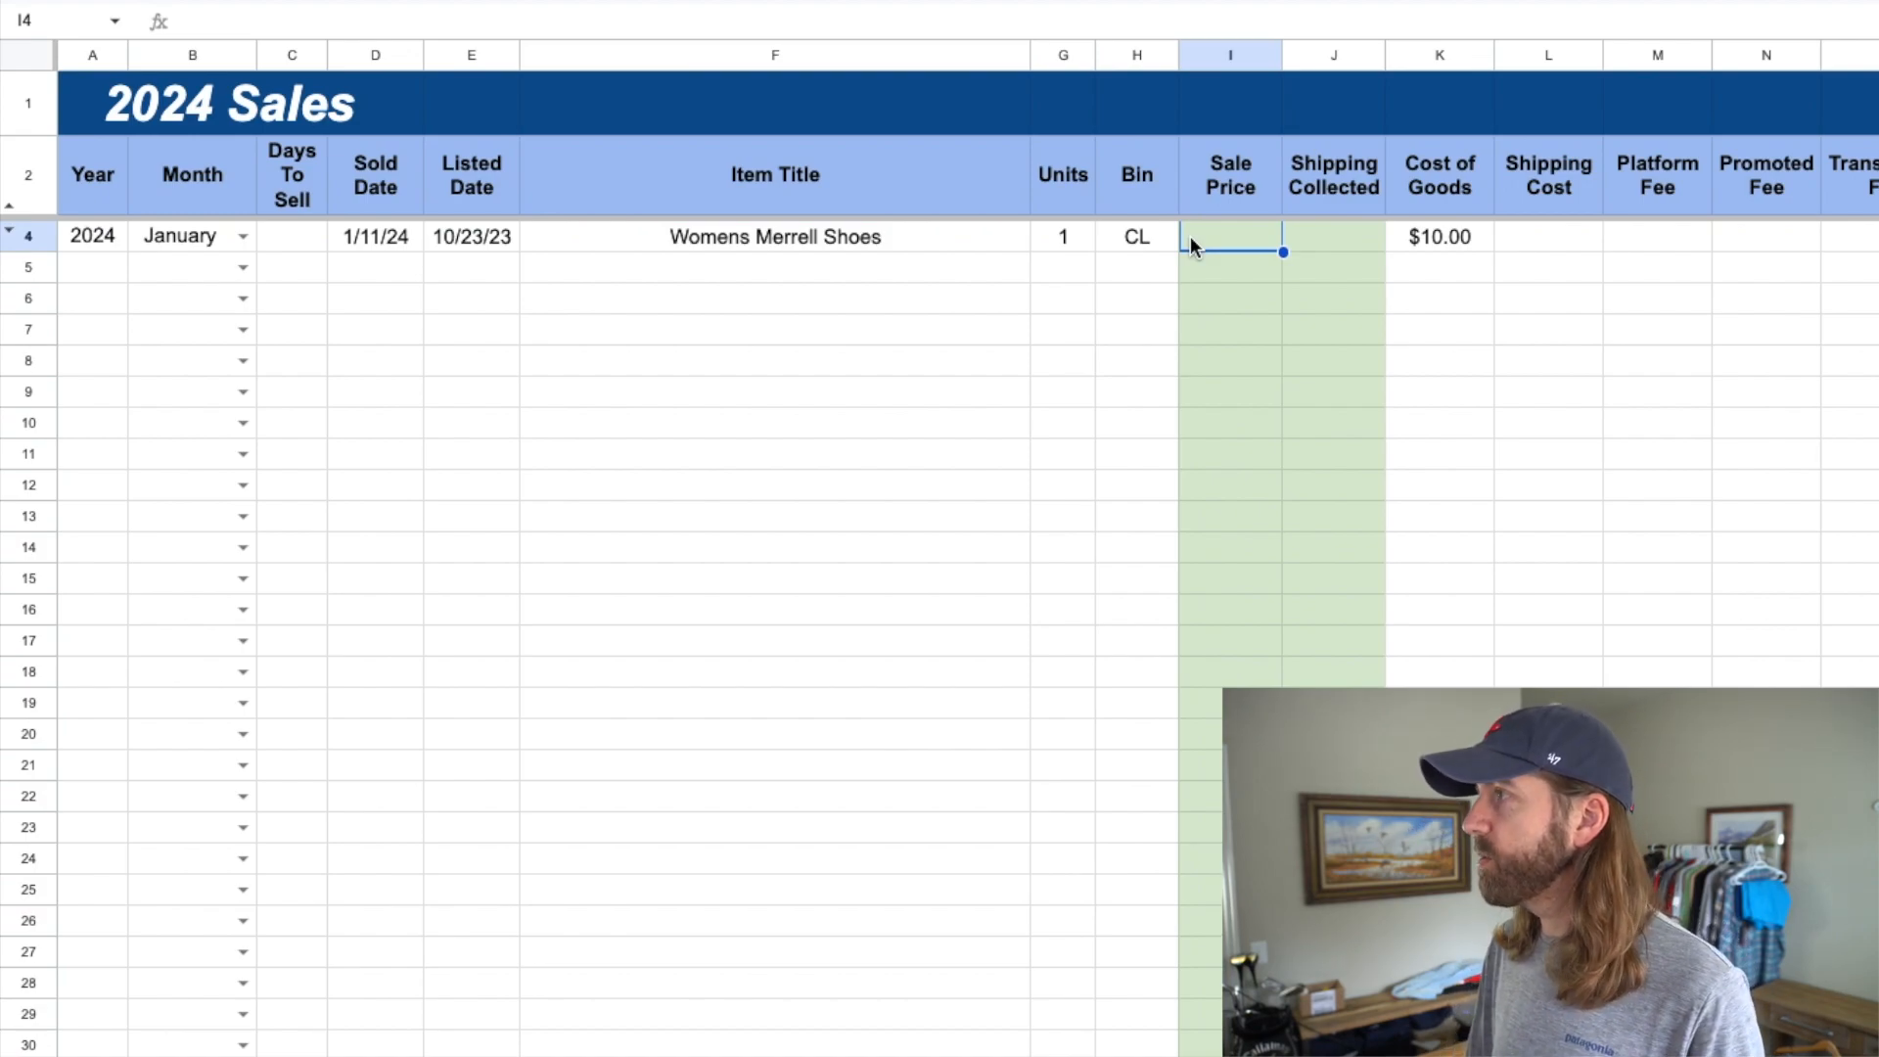
- Enter a sale price of 45 and shipping collected of 12 for the Womens Merrell Shoes
type("45")
key("Tab")
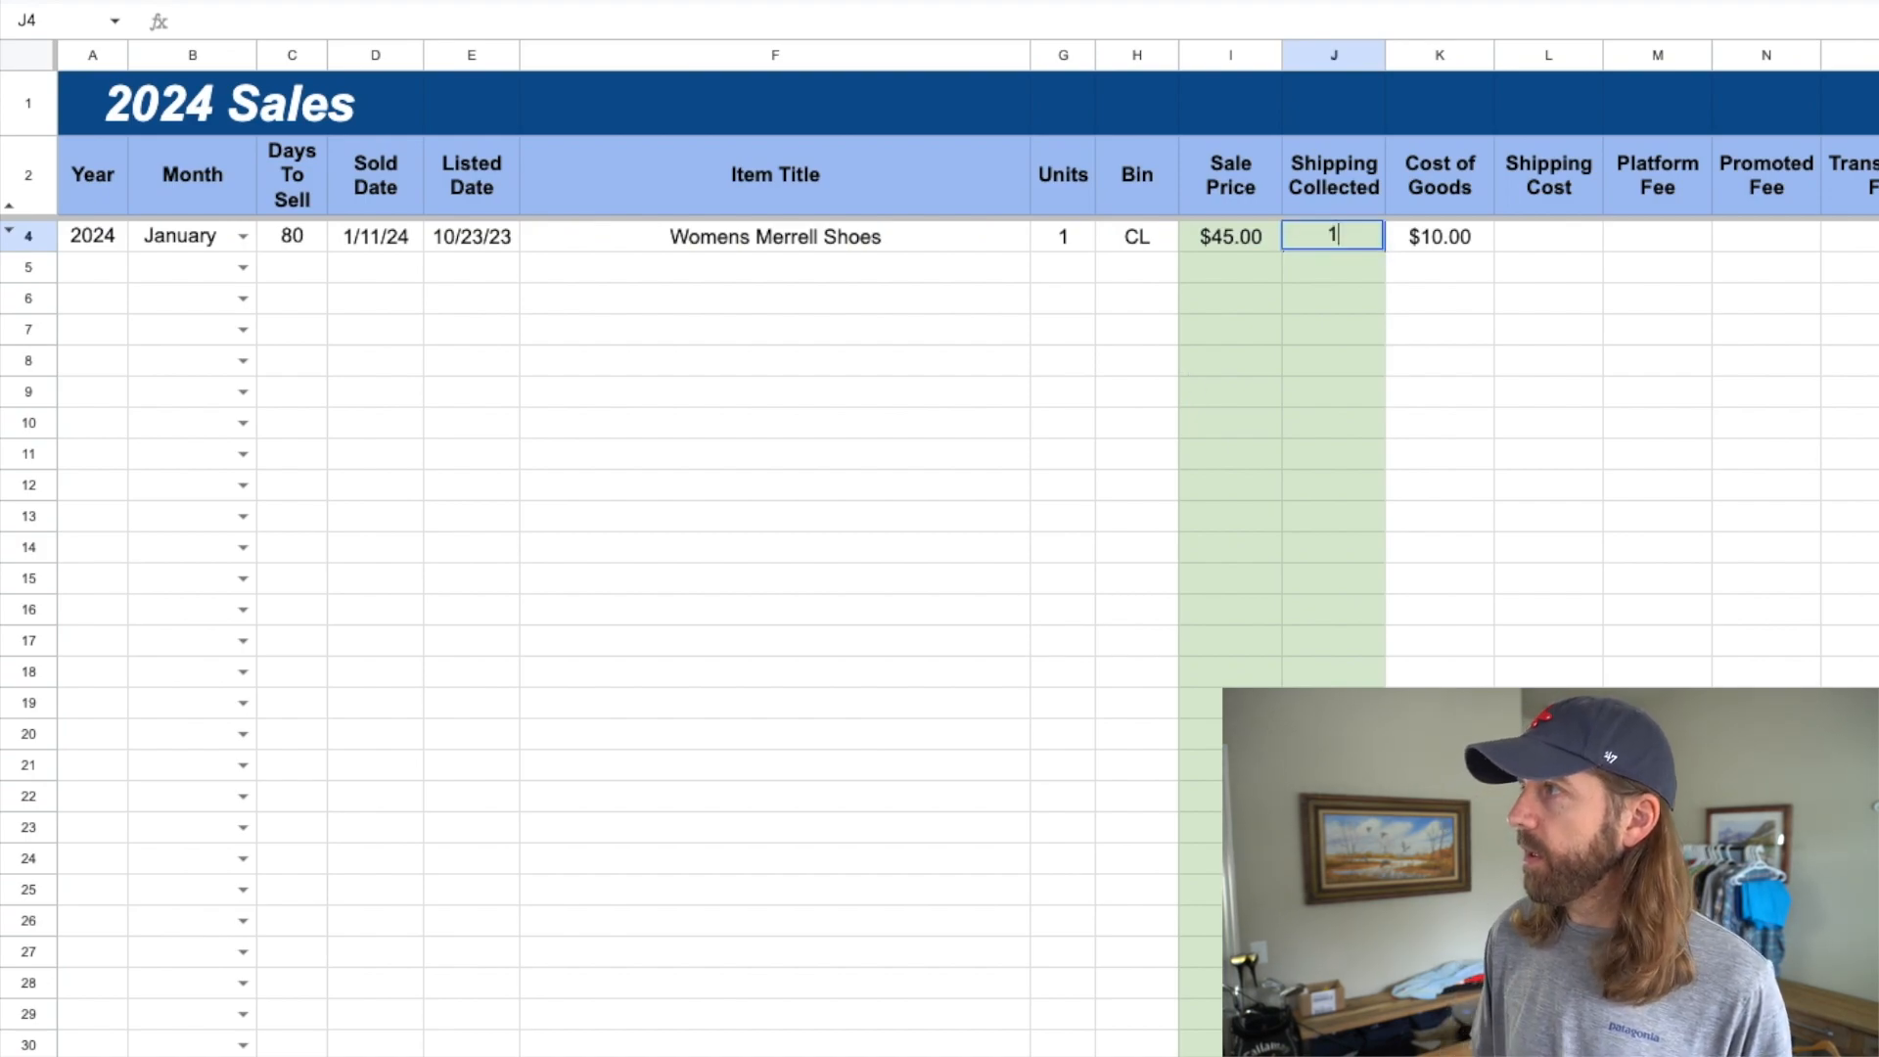
type("12")
key("Return")
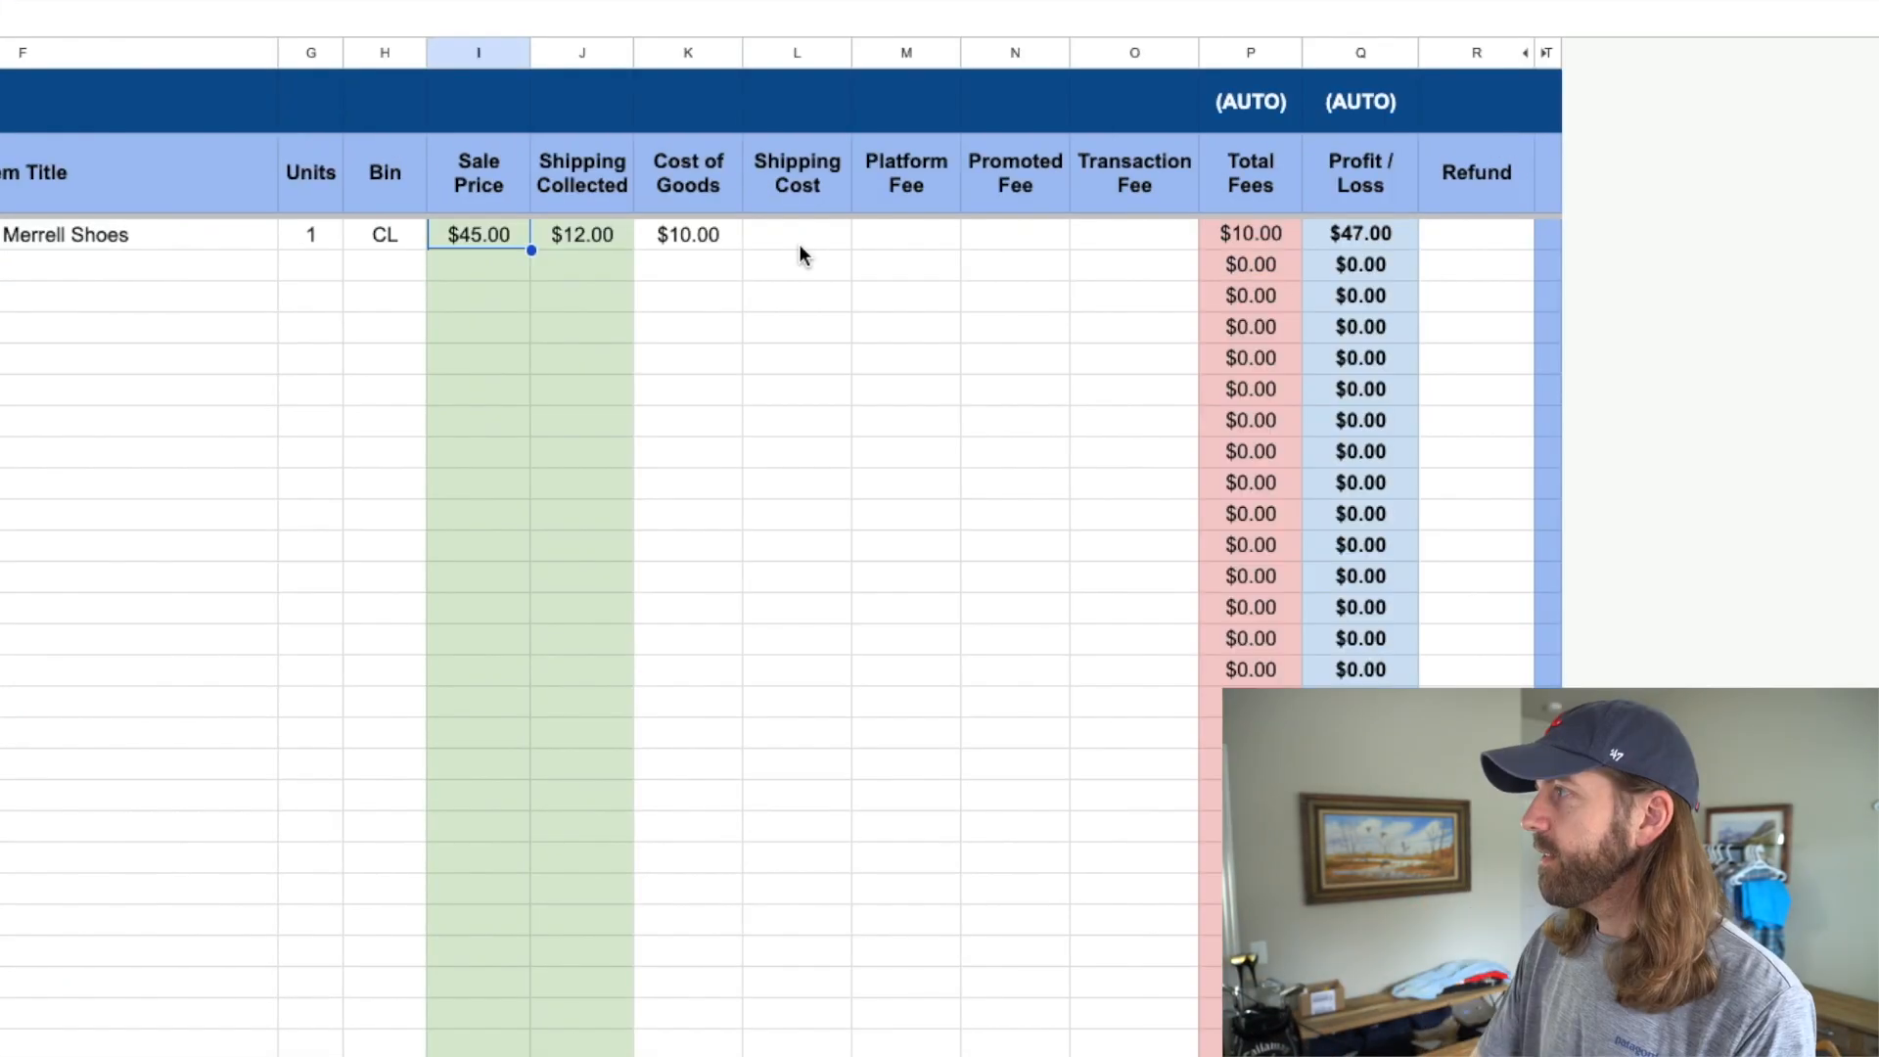
- Examine the Shipping Cost cell and the automatic Total Fees and Profit / Loss columns for the Womens Merrell Shoes sale
left_click(799, 240)
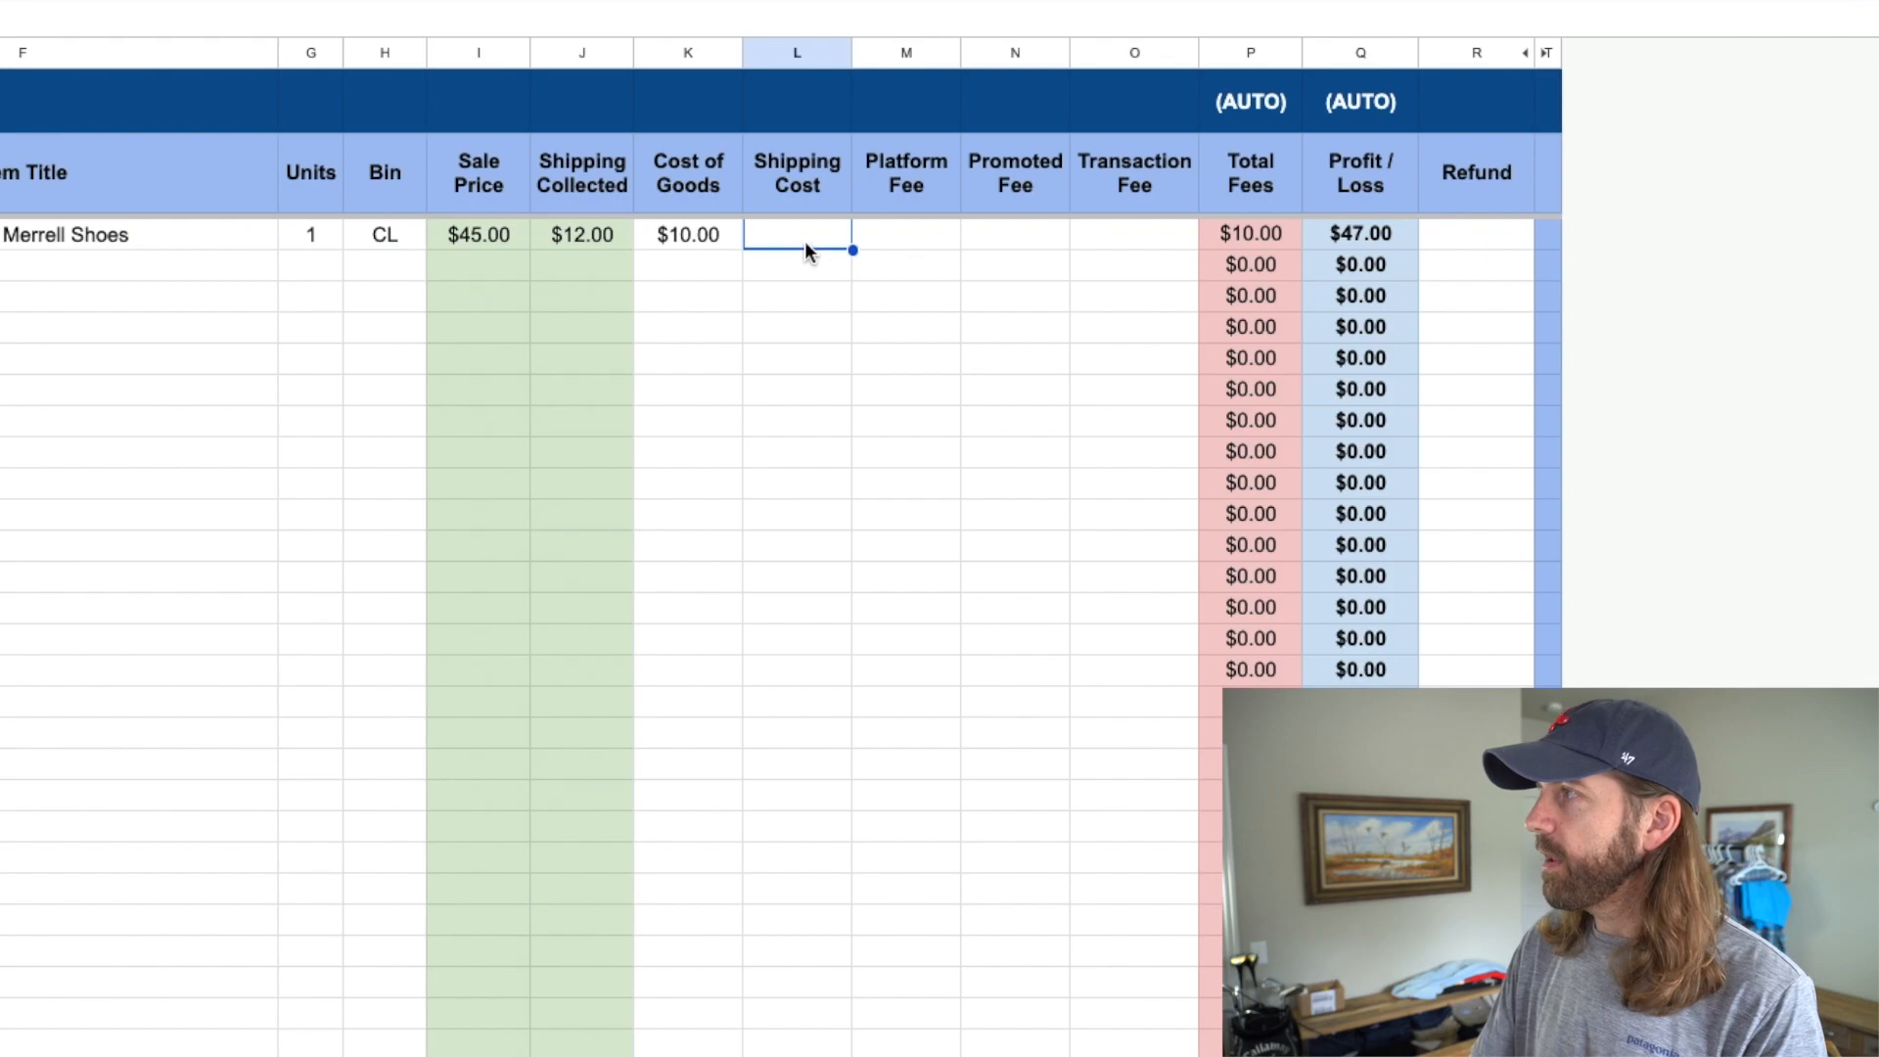
left_click(1241, 54)
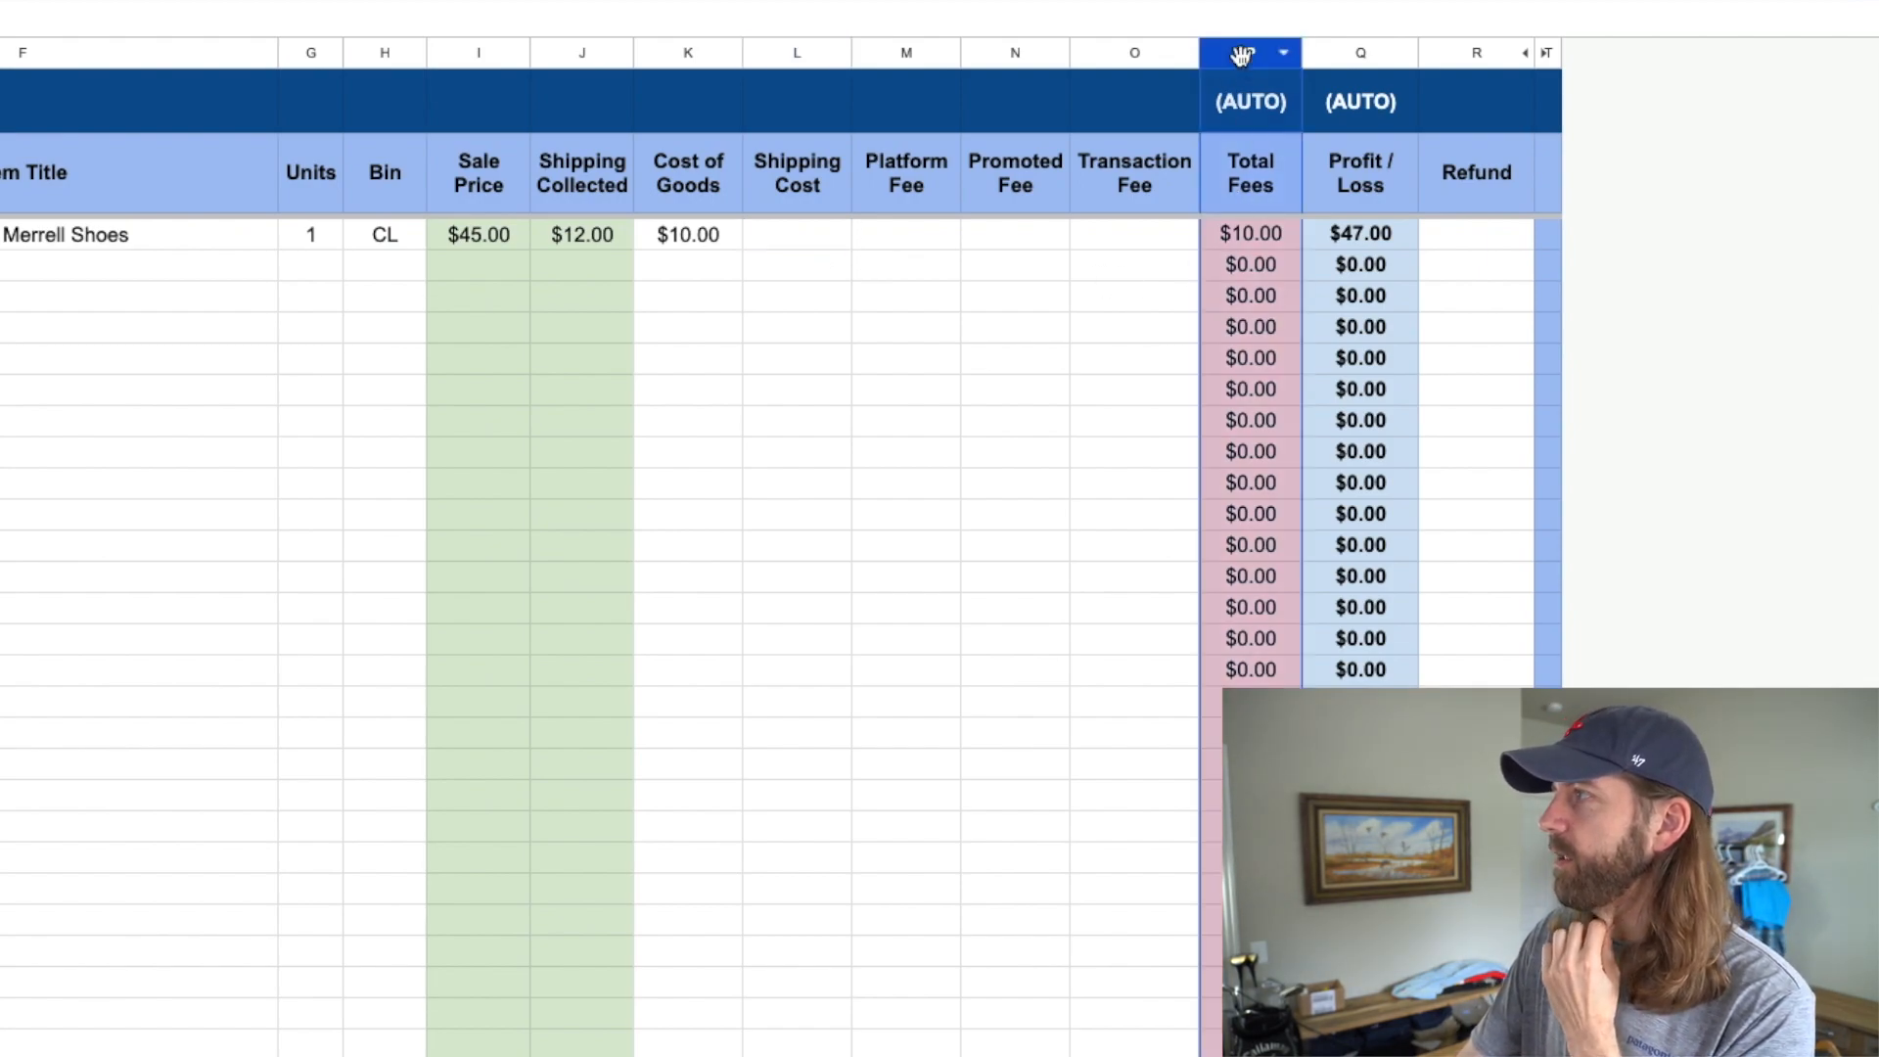
left_click(1355, 51)
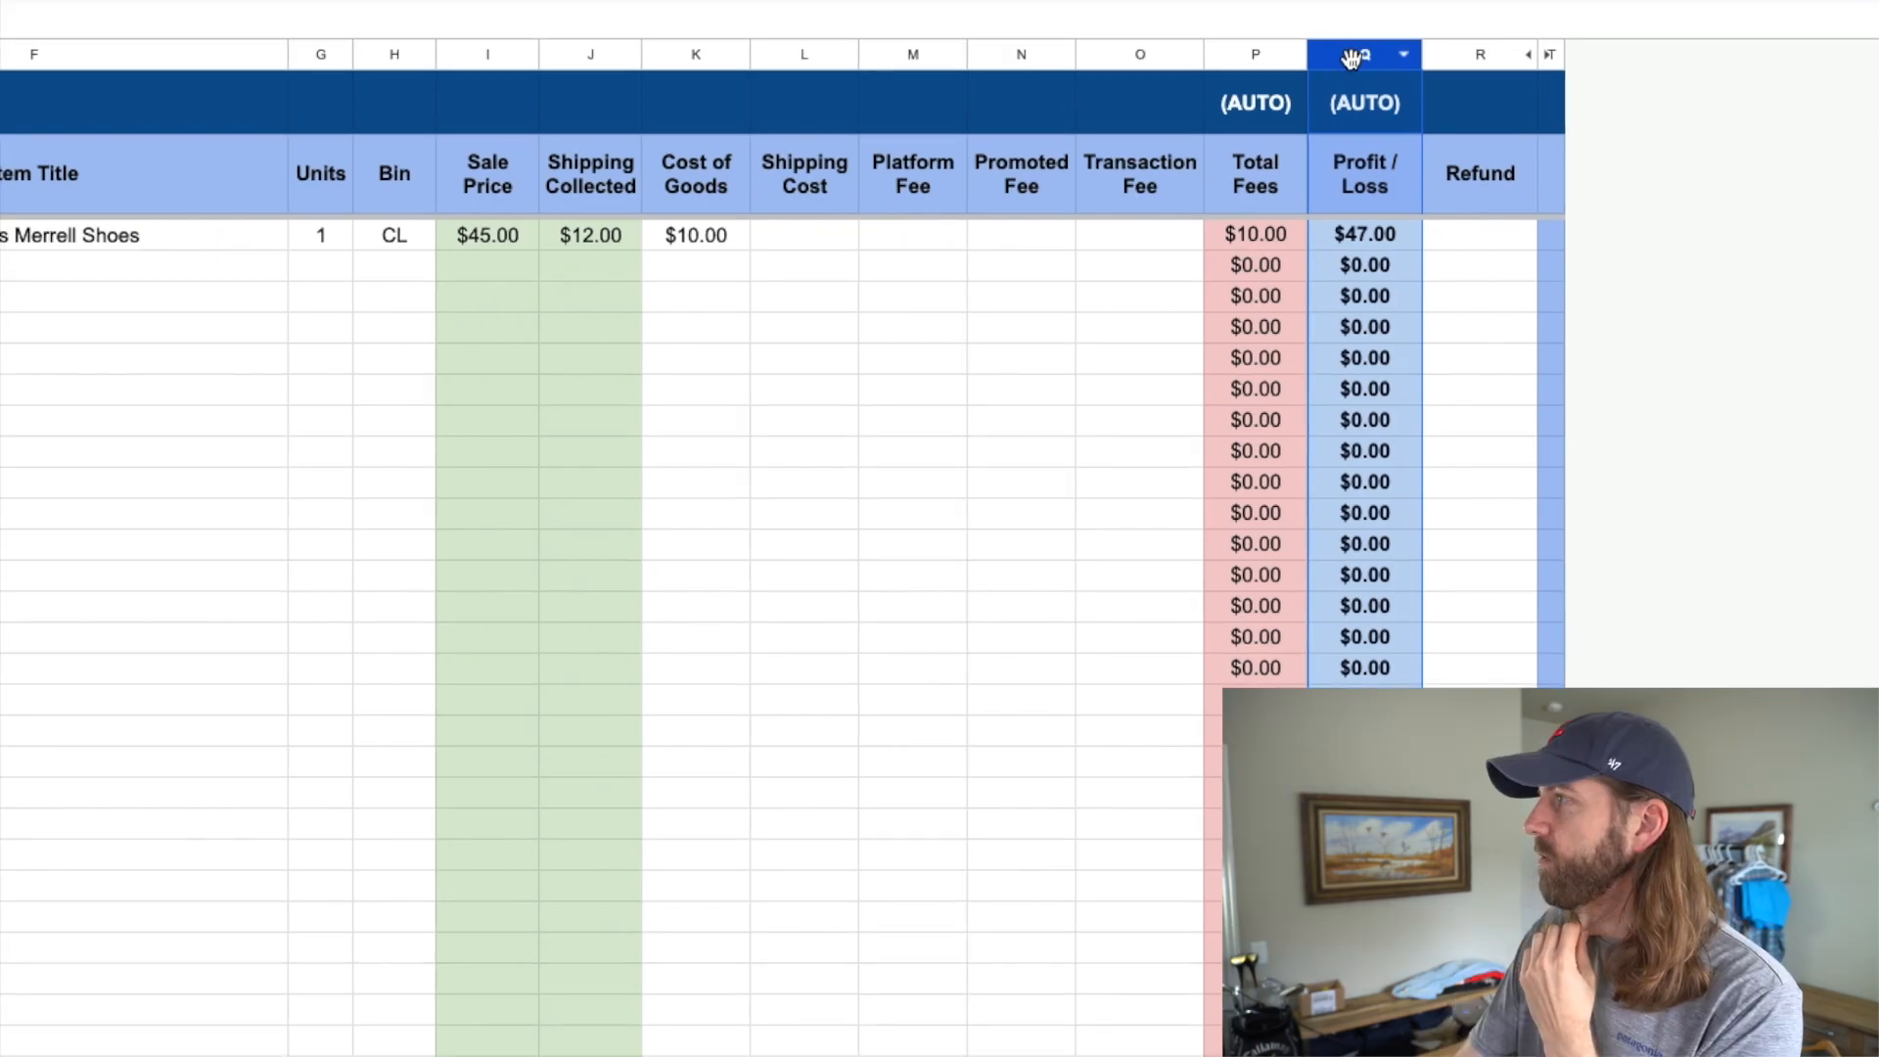
left_click(1342, 244)
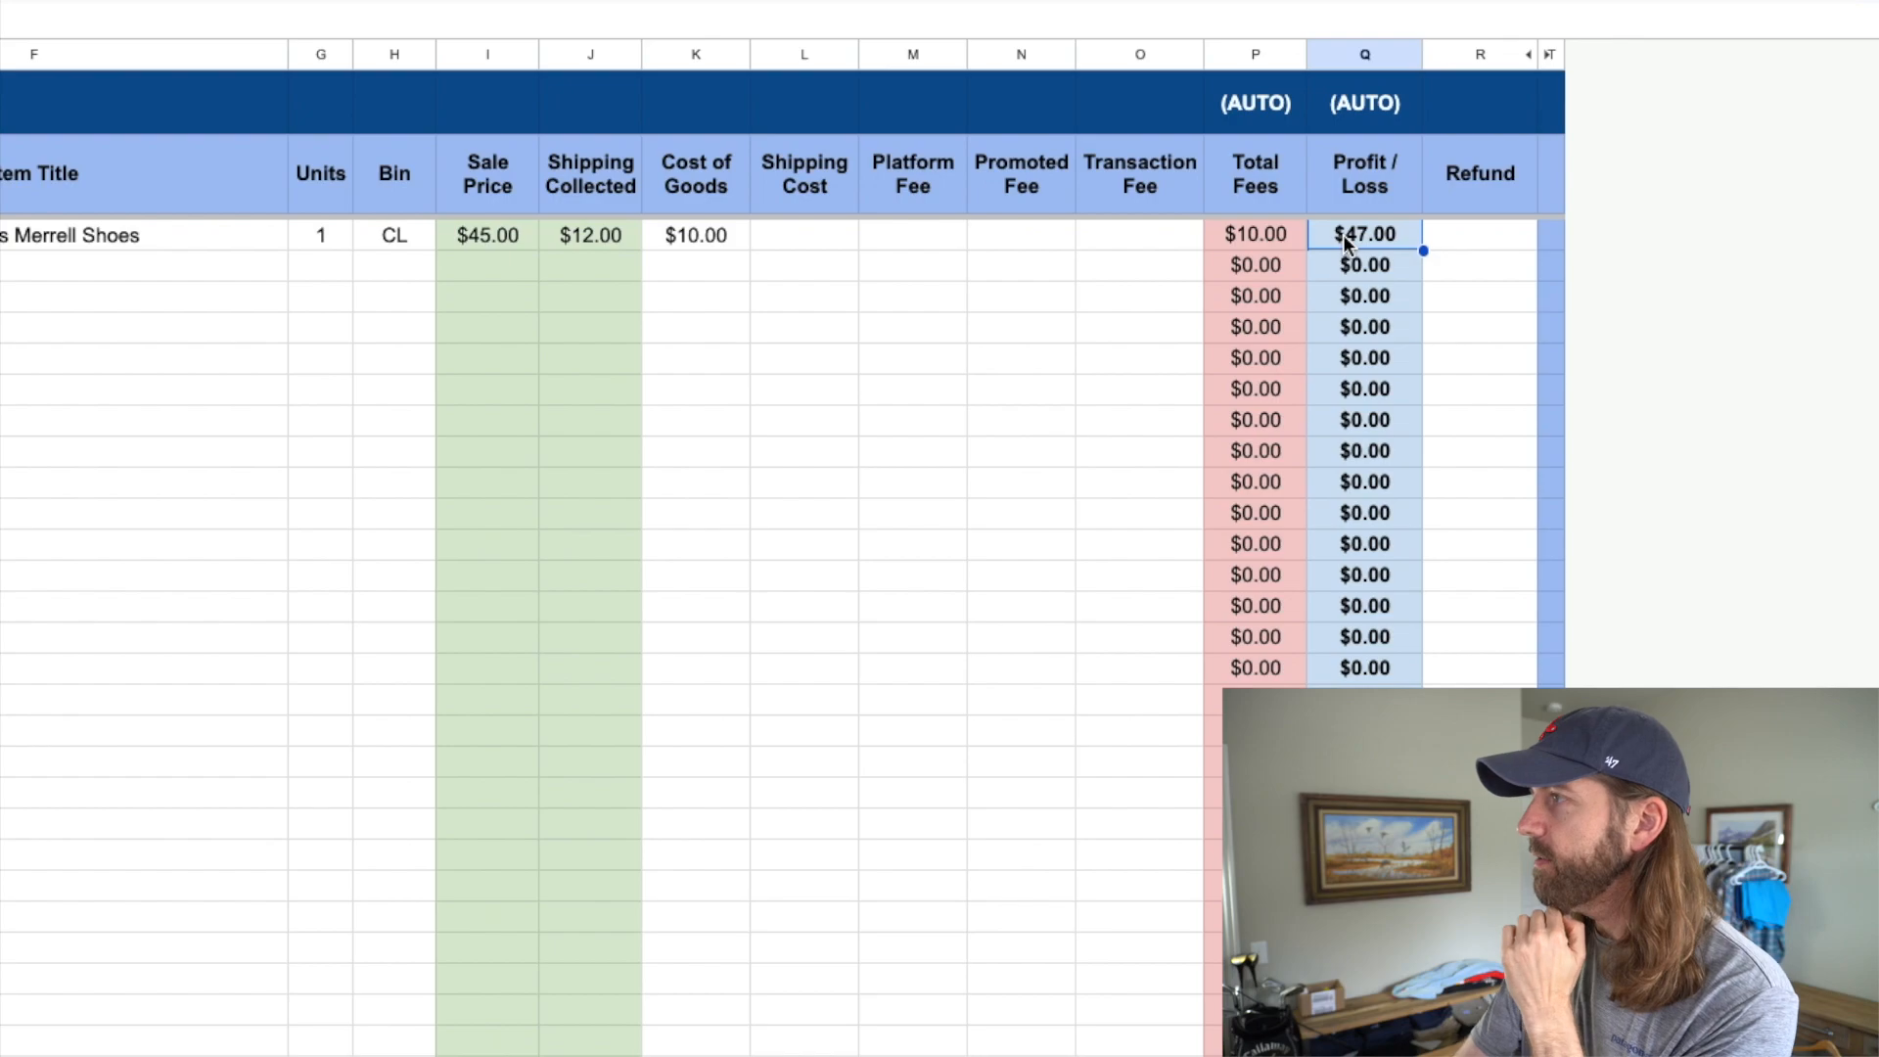
- Examine how Cost of Goods and the shipping and fee columns feed Total Fees and Profit / Loss for the Womens Merrell Shoes
left_click(717, 247)
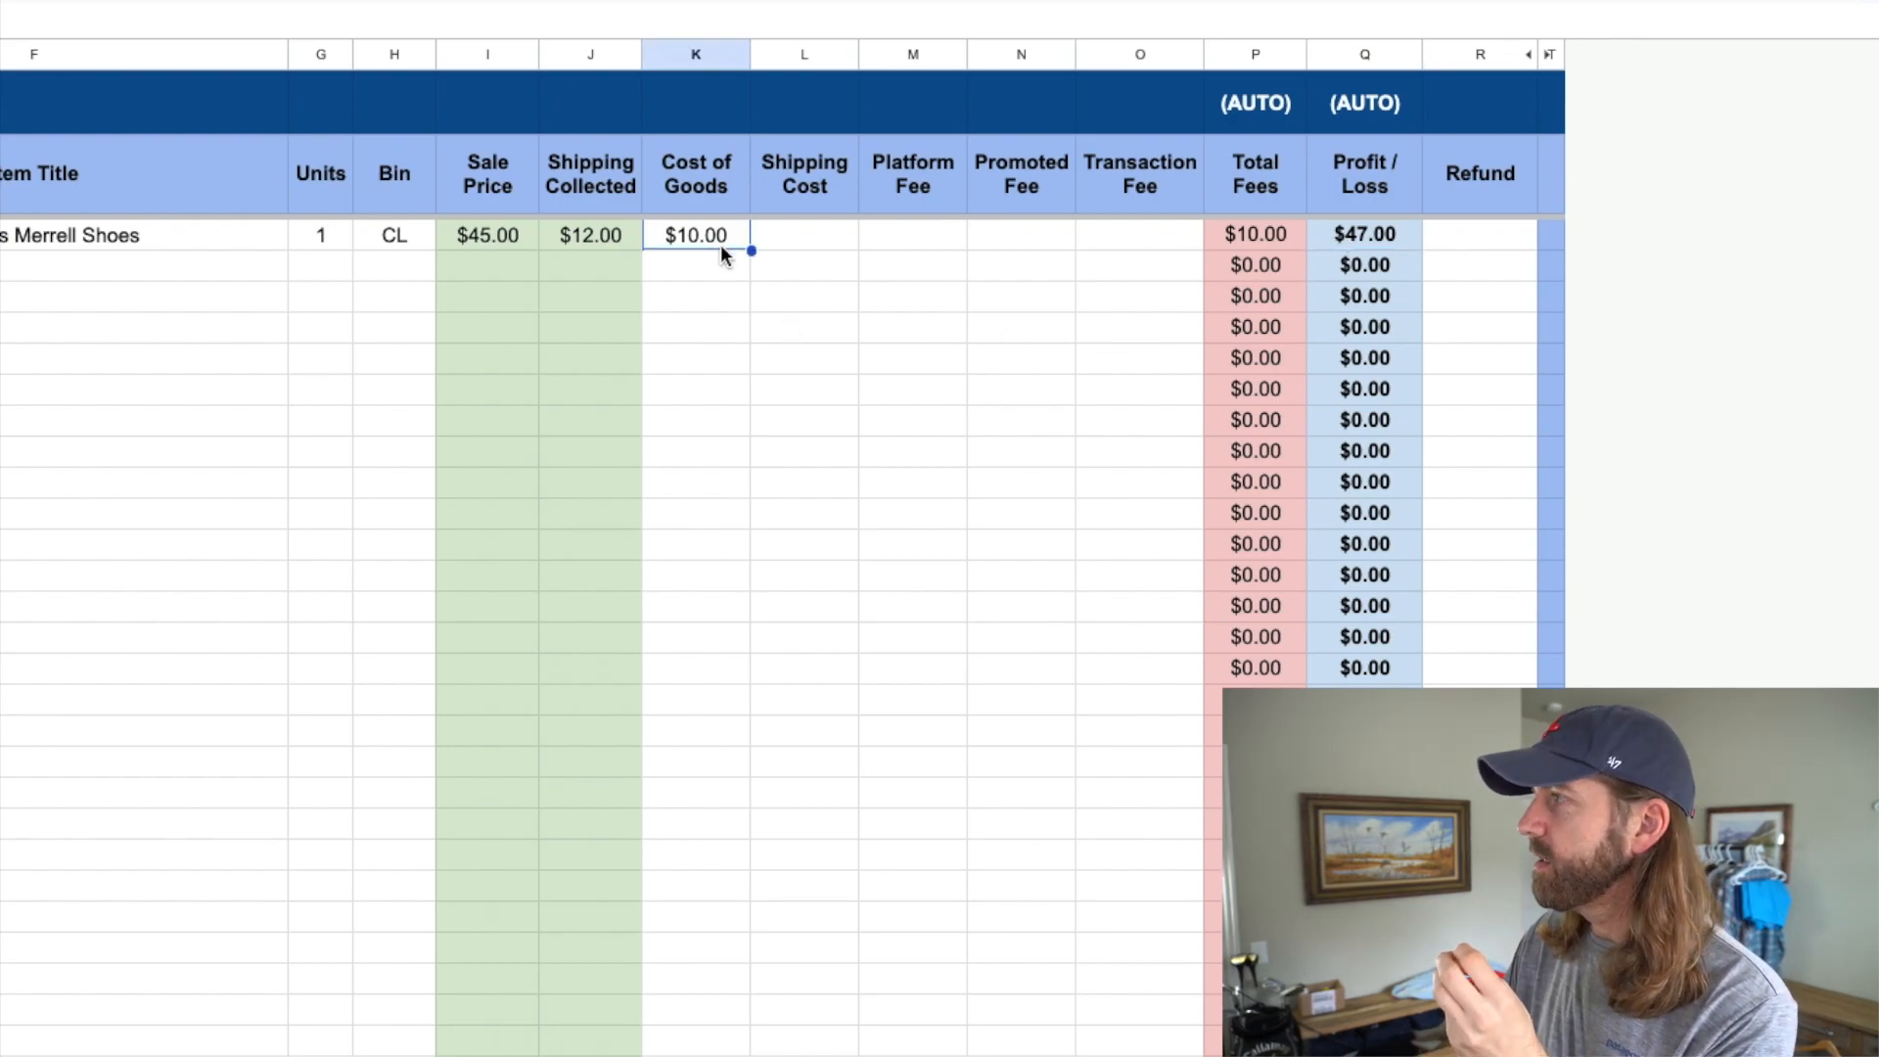
left_click(1218, 237)
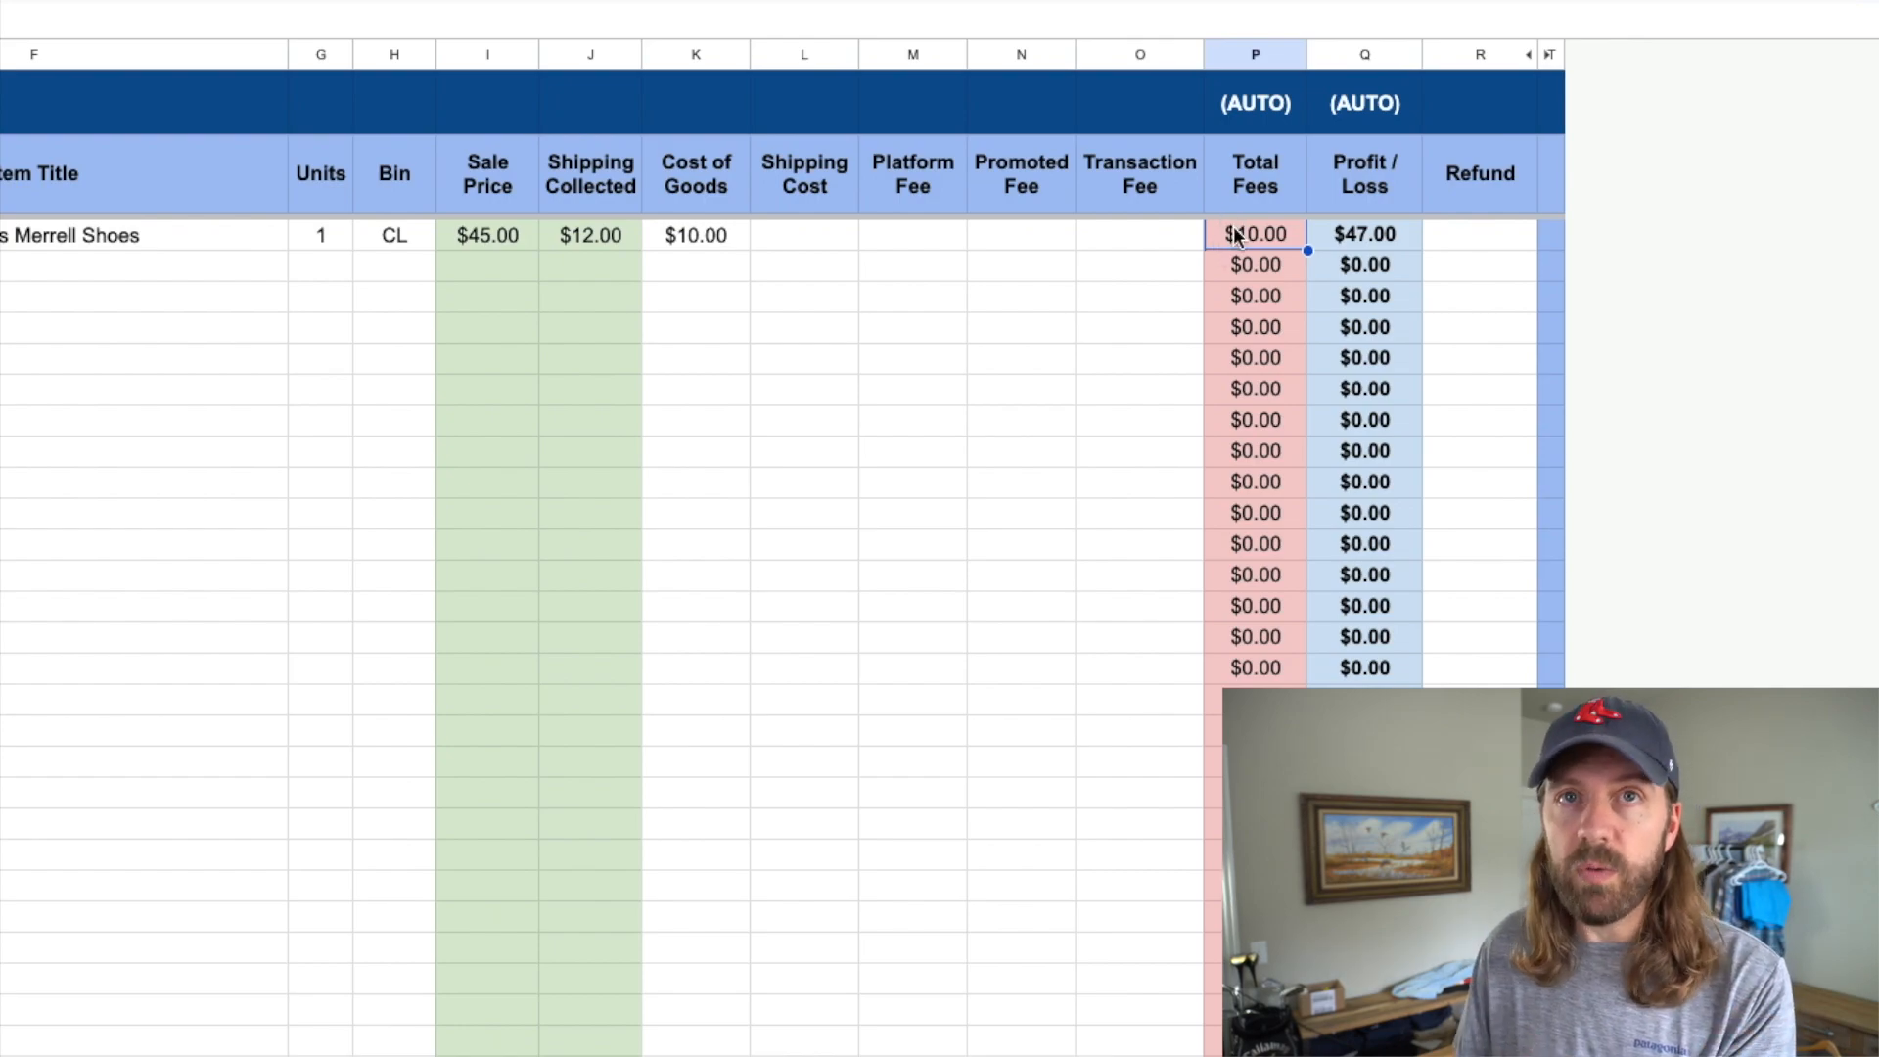
left_click_drag(856, 238, 1145, 248)
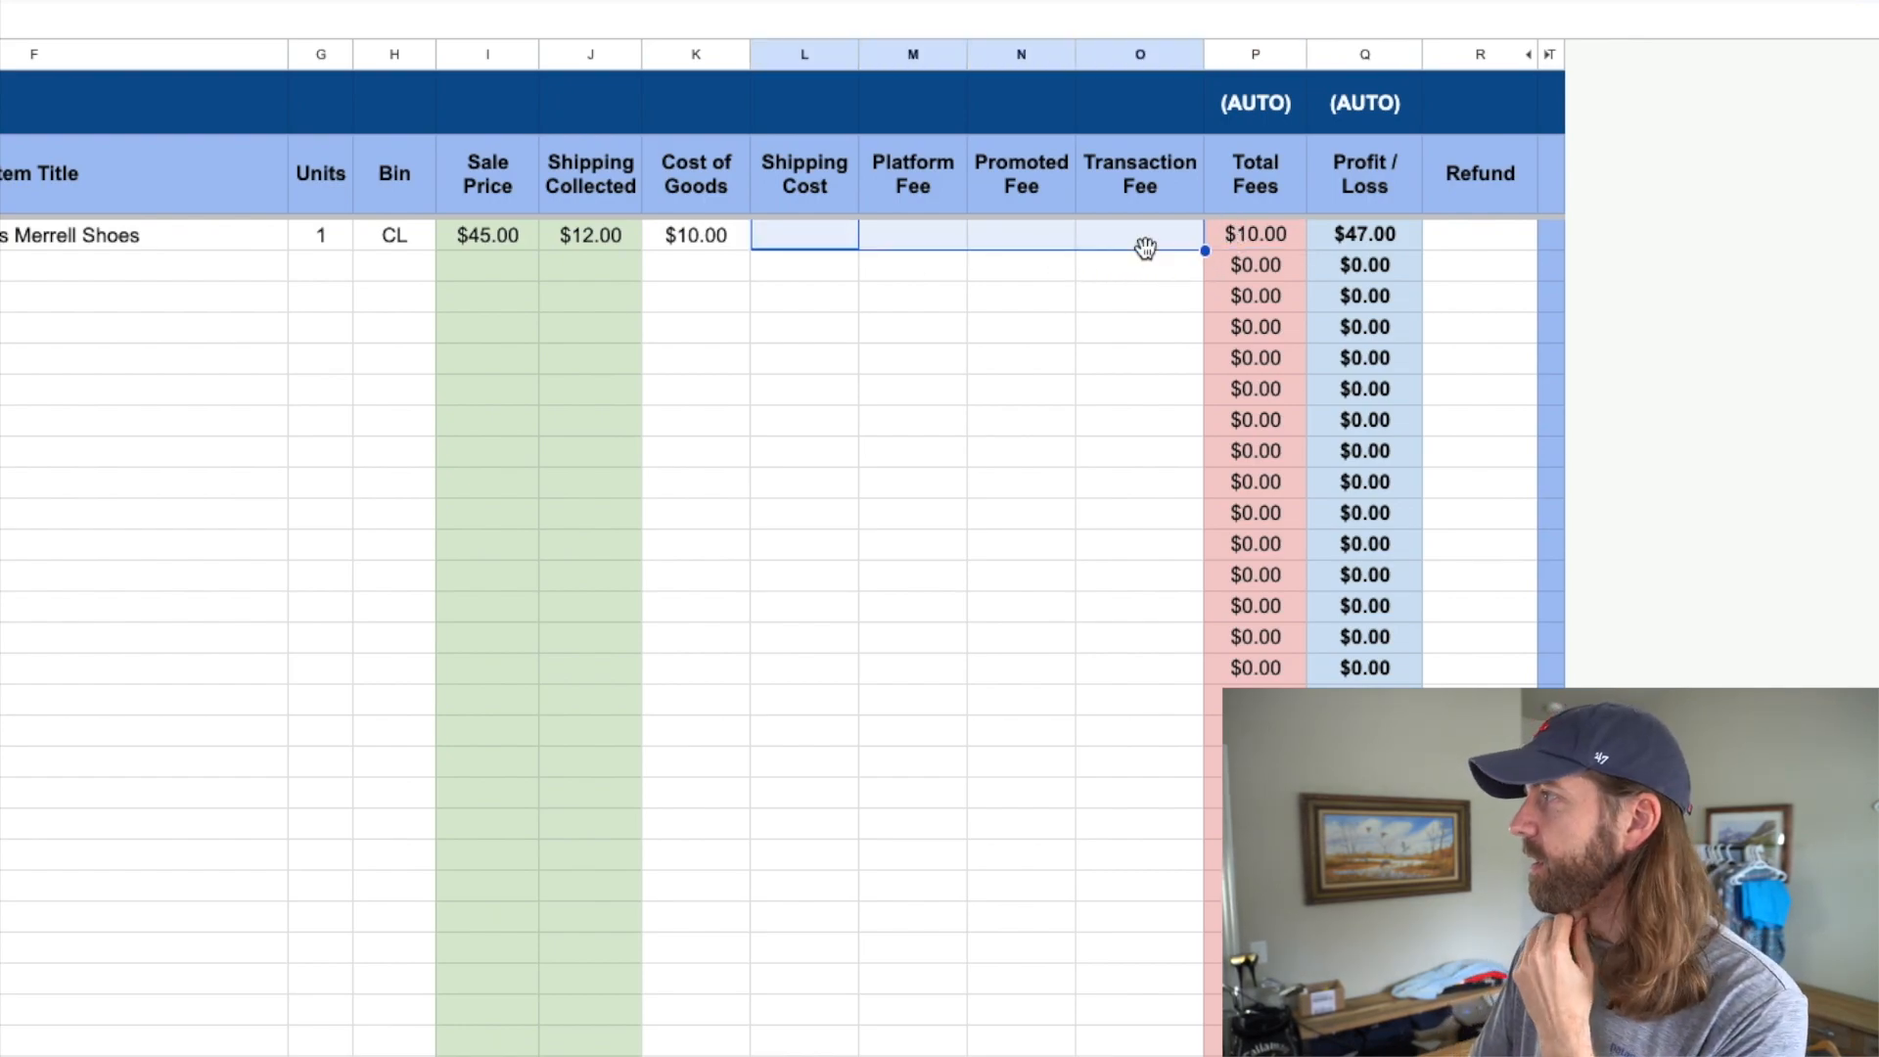
left_click(1343, 240)
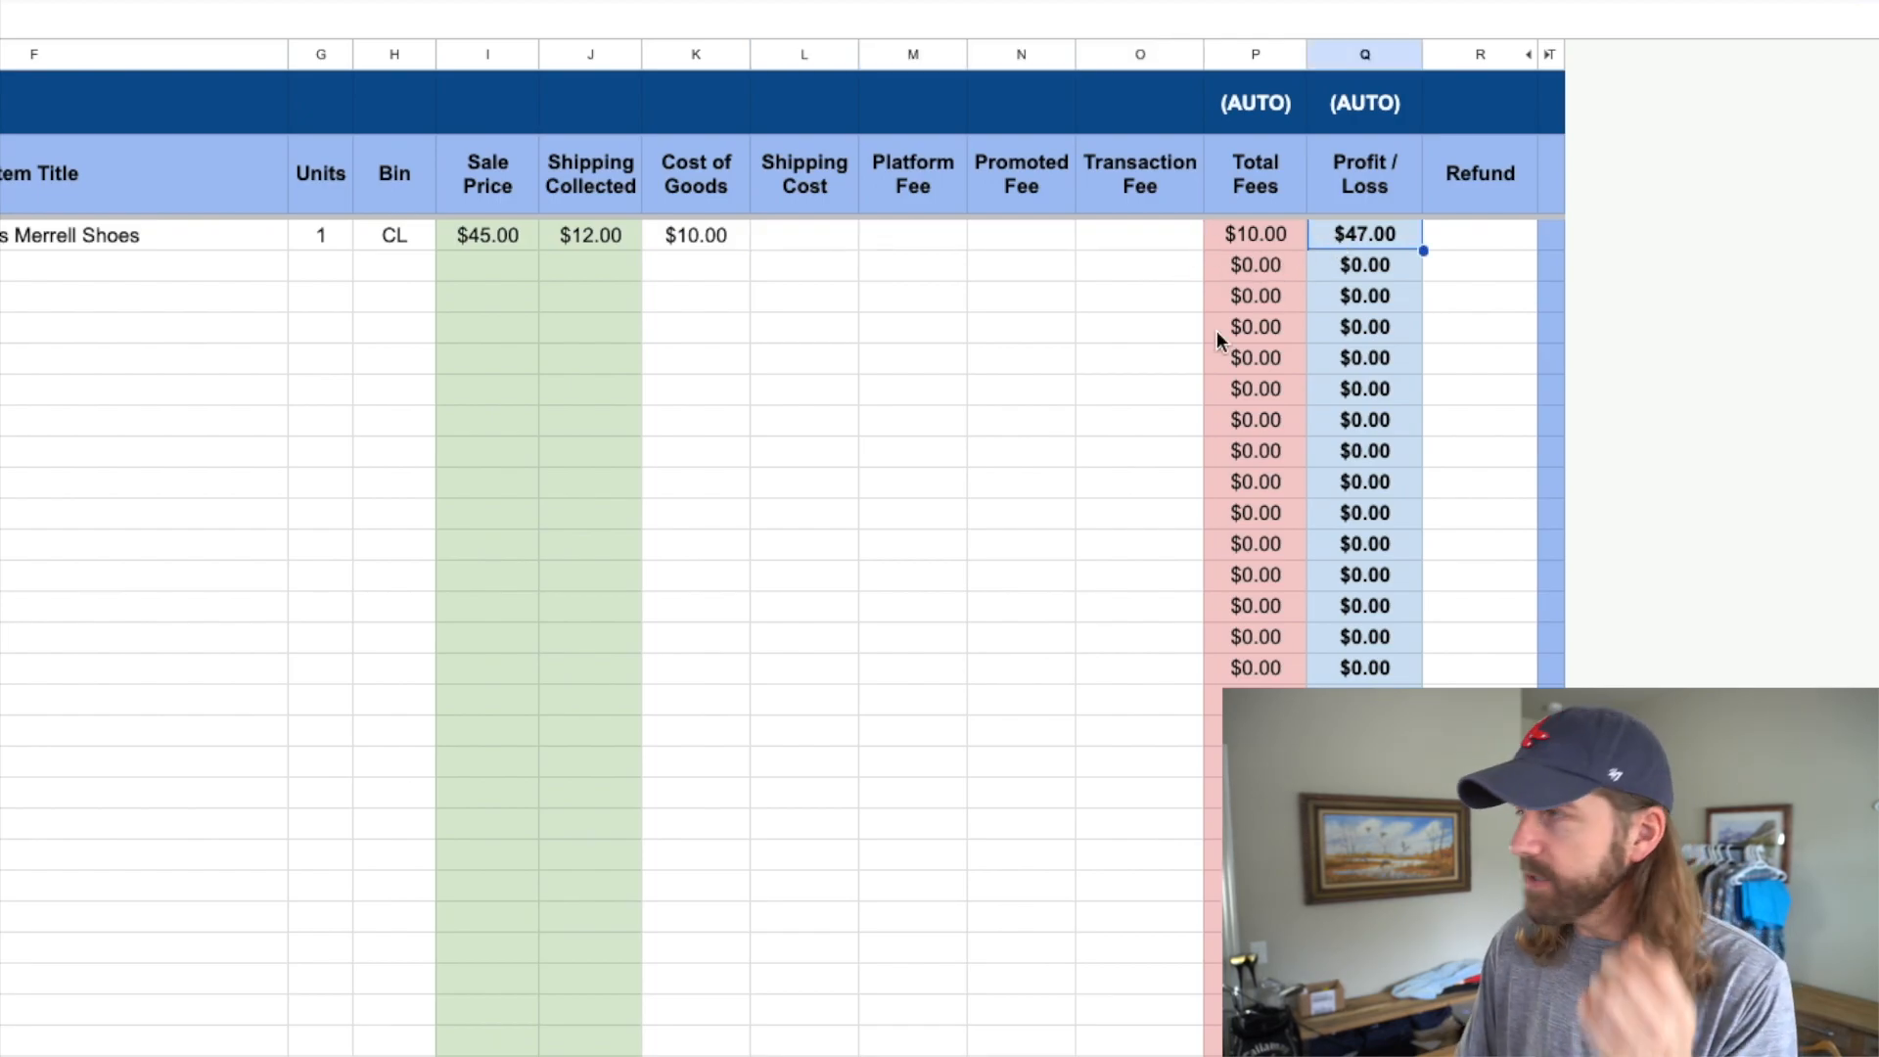
- Enter a shipping cost of 11.47 and a platform fee of 3.5 for the Womens Merrell Shoes sale
left_click(816, 248)
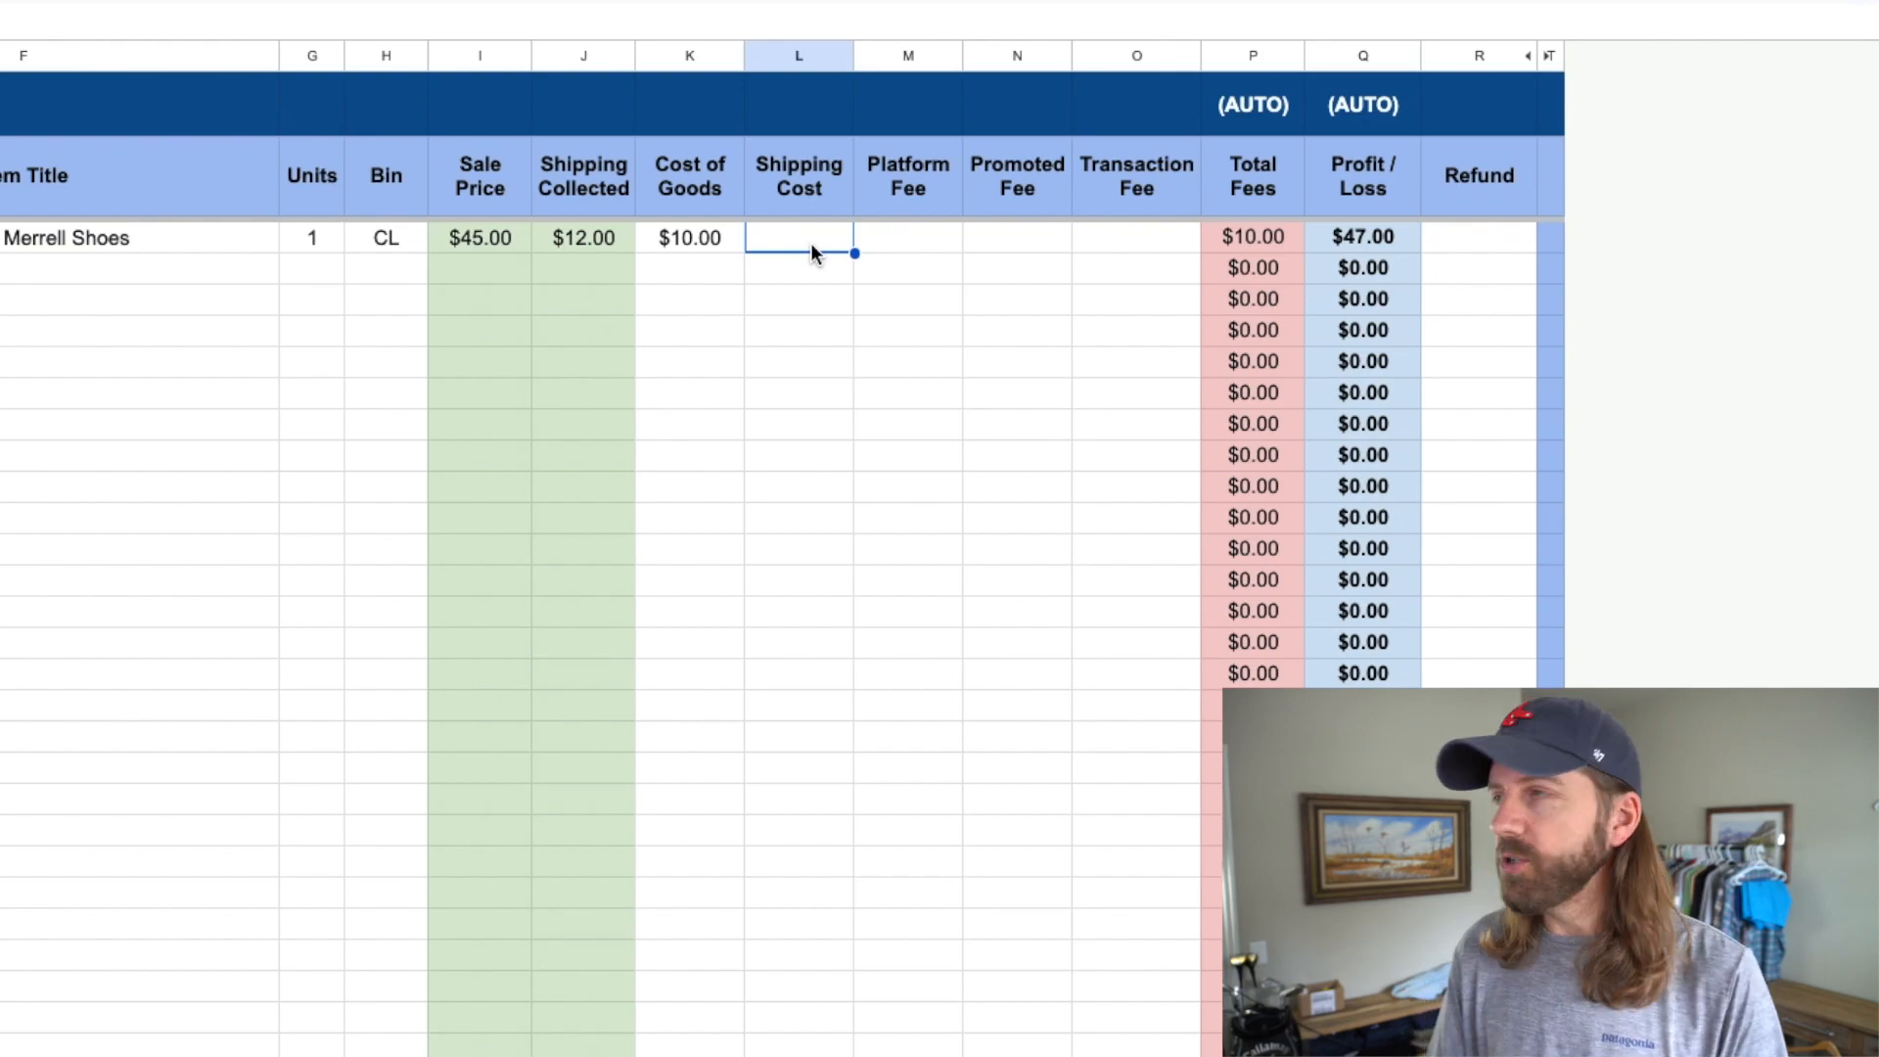
type("11.47")
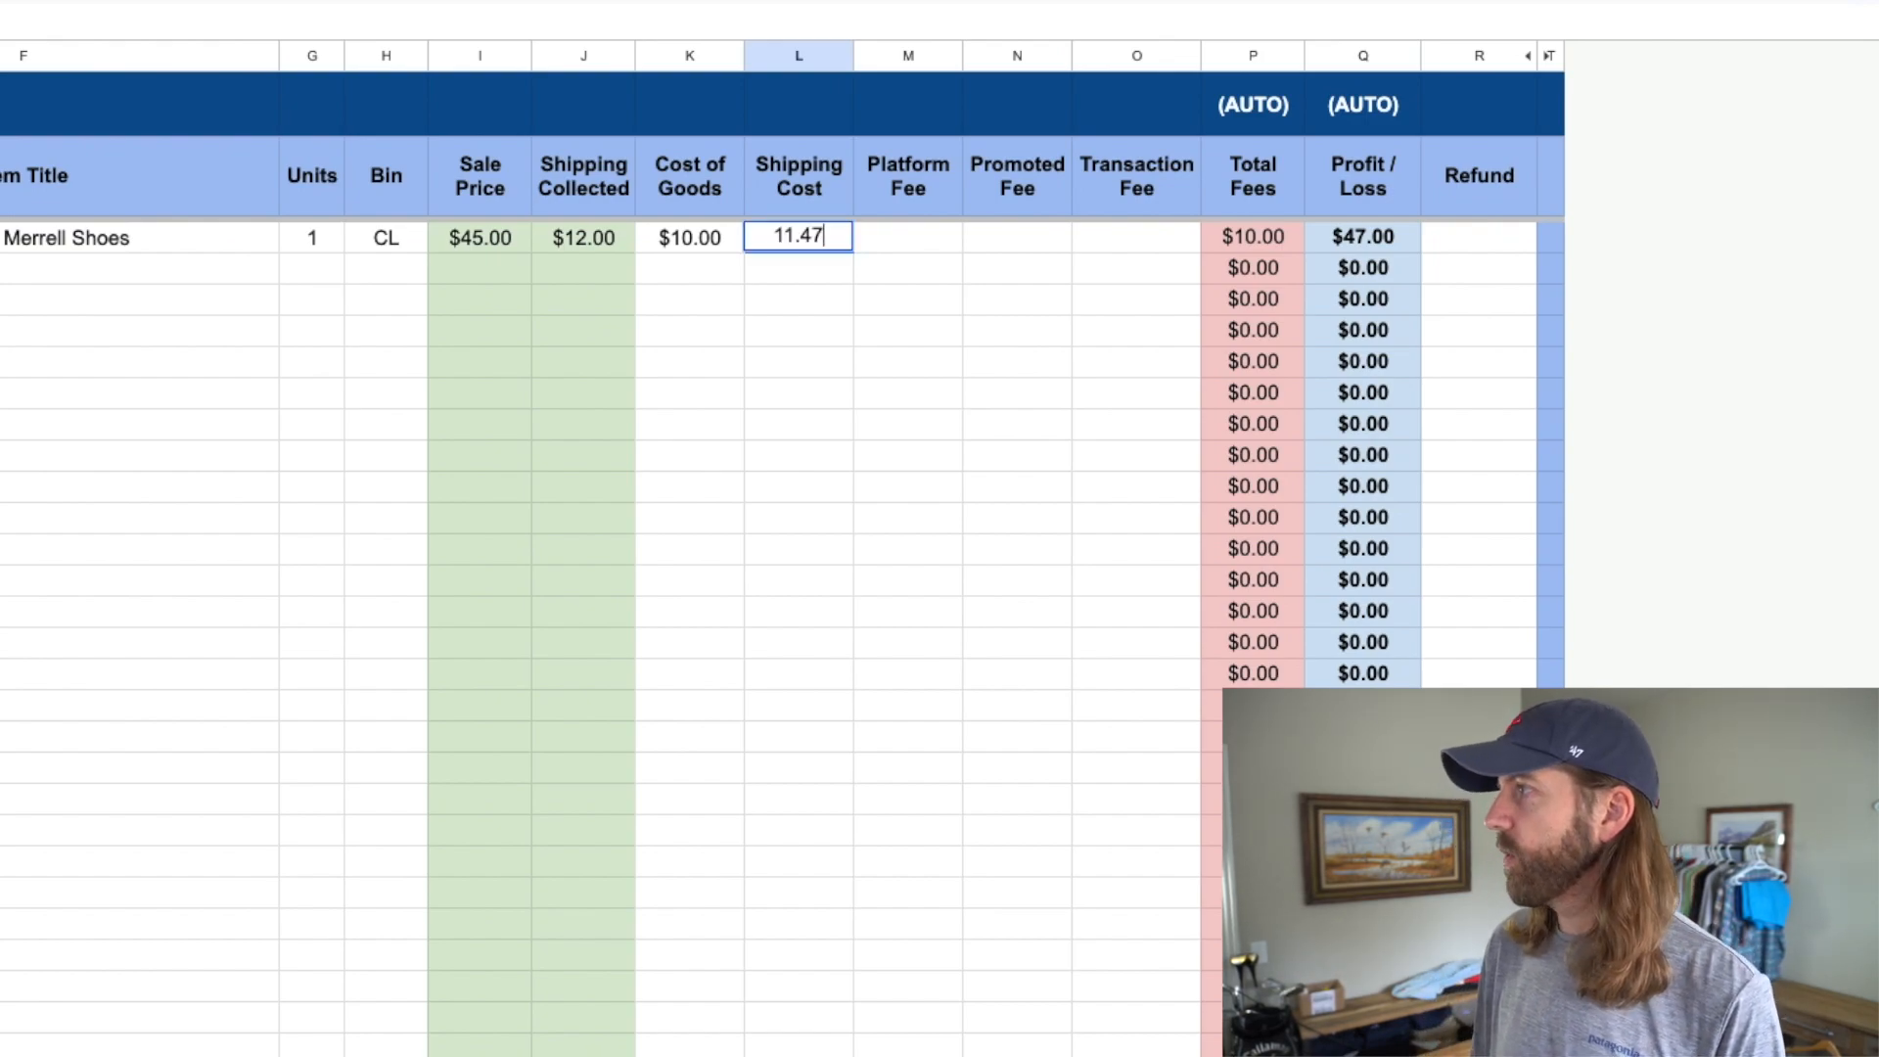
key("Tab")
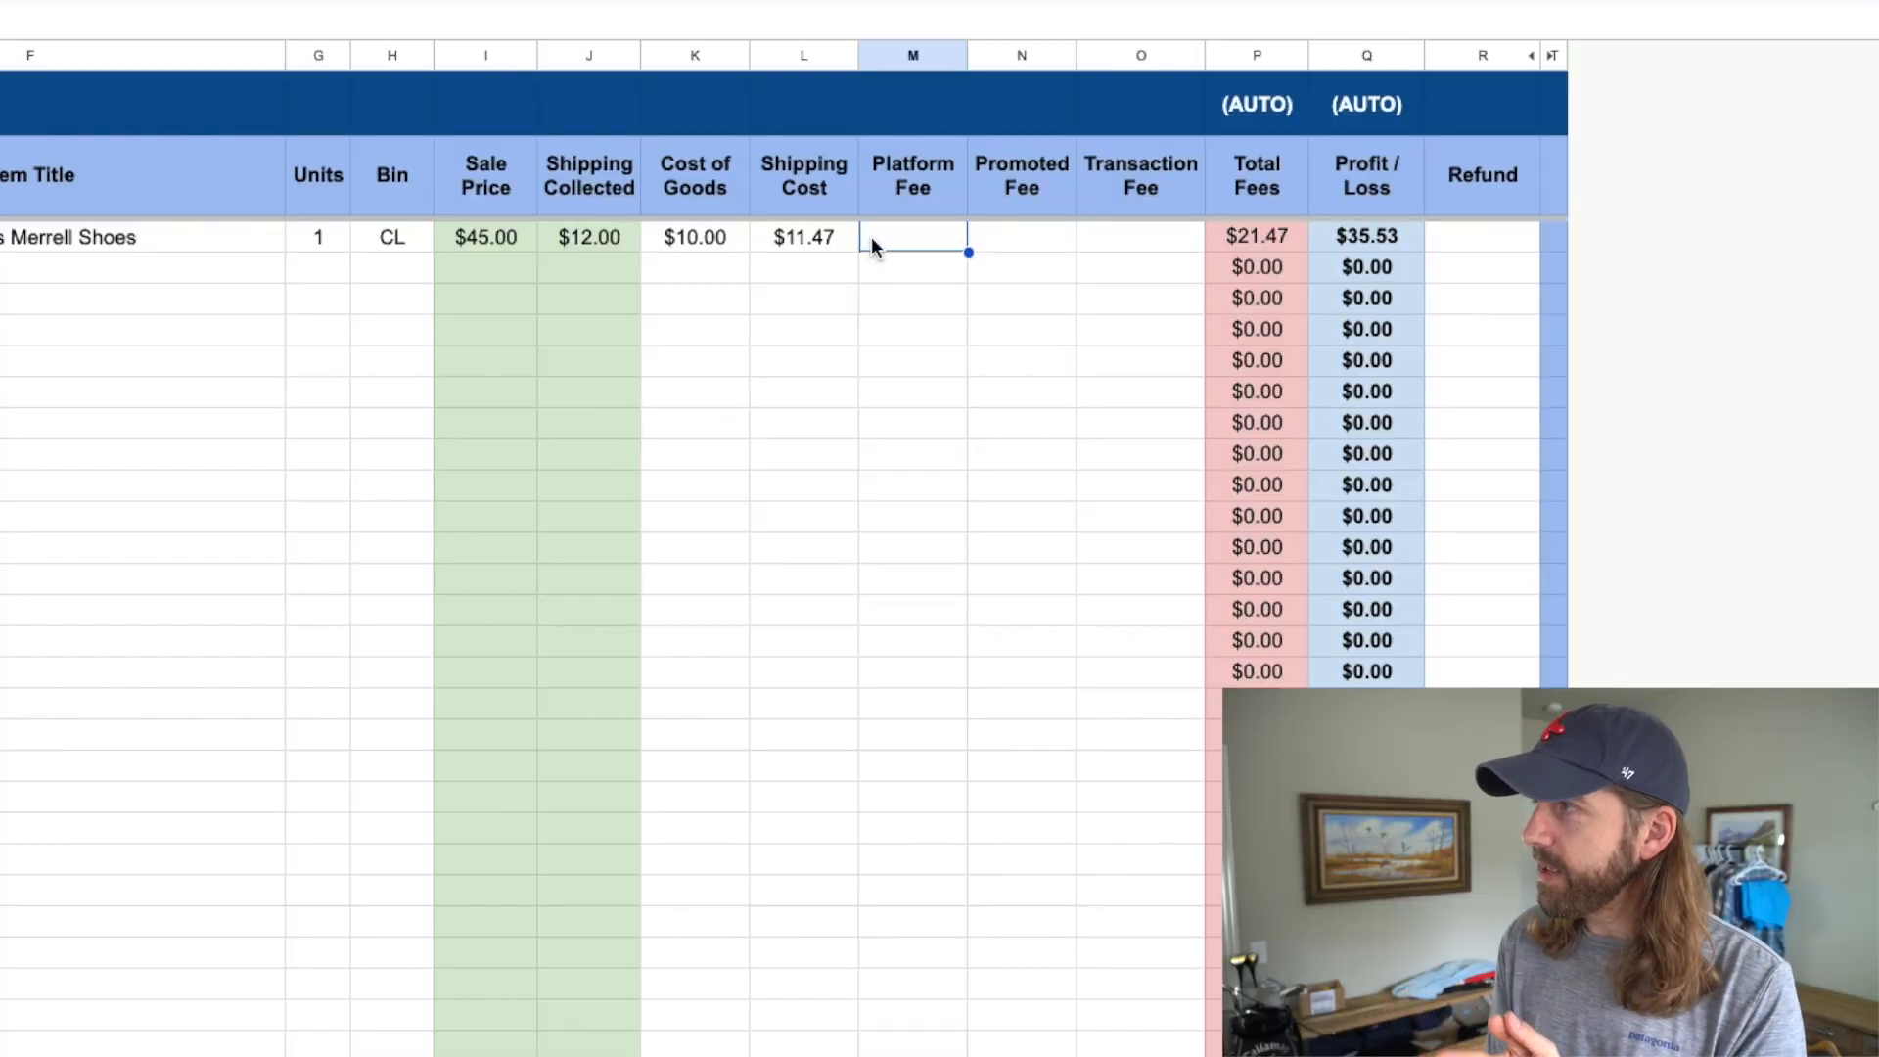
type("3.5")
key("Return")
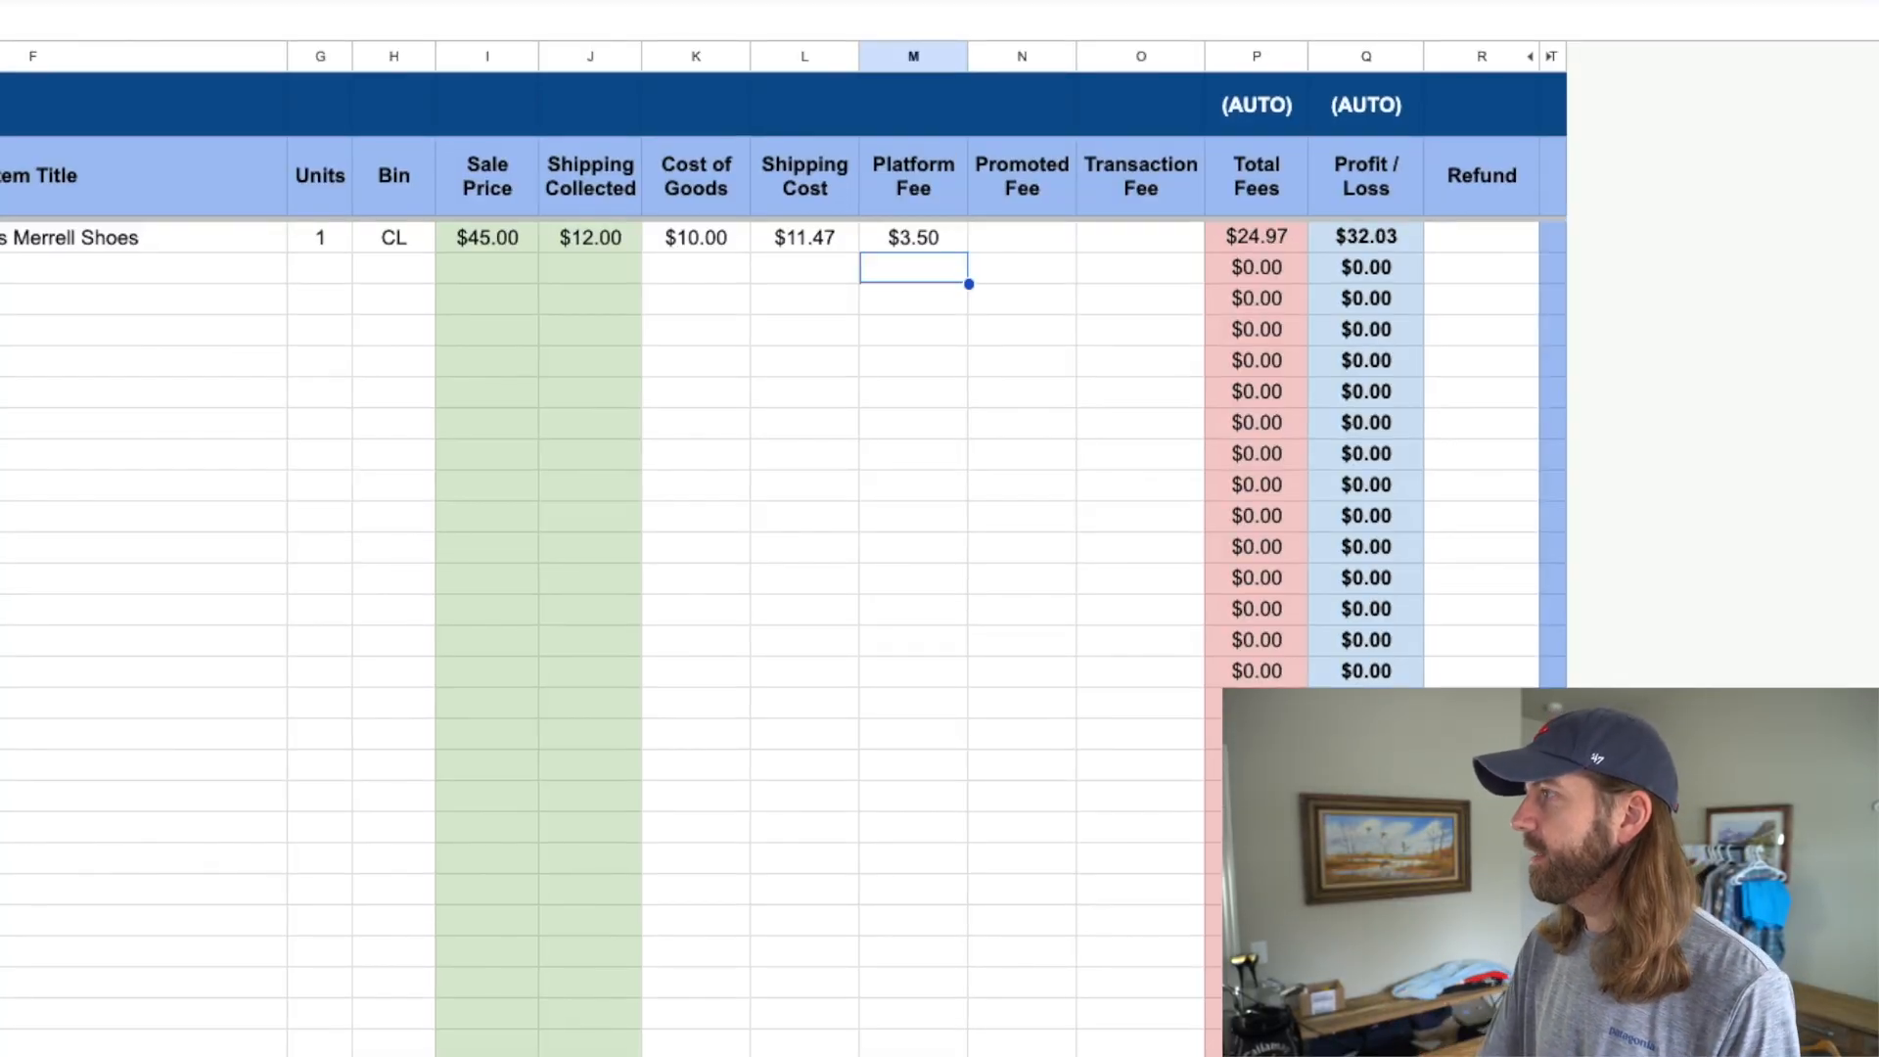
- Enter a promoted fee of 1.75 for the Womens Merrell Shoes sale
left_click(989, 240)
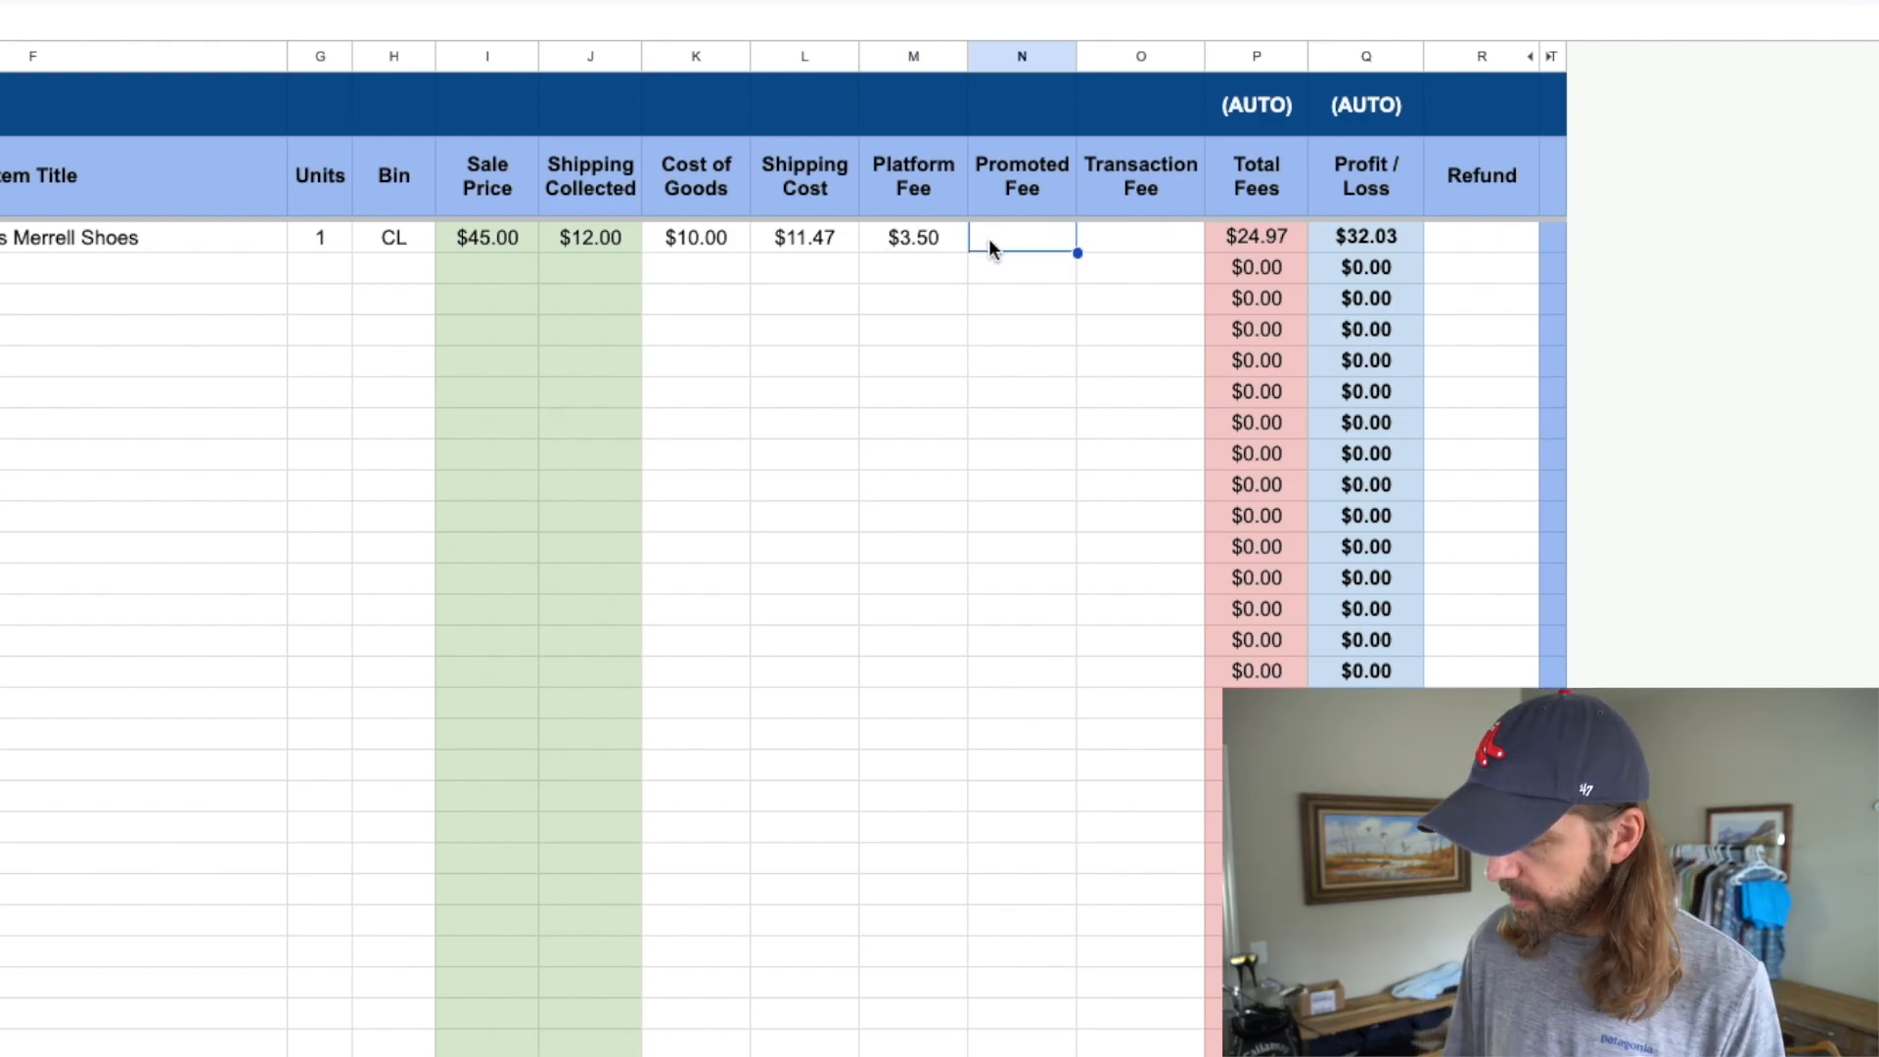
type("10")
key("BackSpace")
type(".75")
key("Return")
- Review the Womens Merrell Shoes sale from the empty Transaction Fee cell and sale price through the costs to Total Fees and Profit / Loss
left_click(1100, 238)
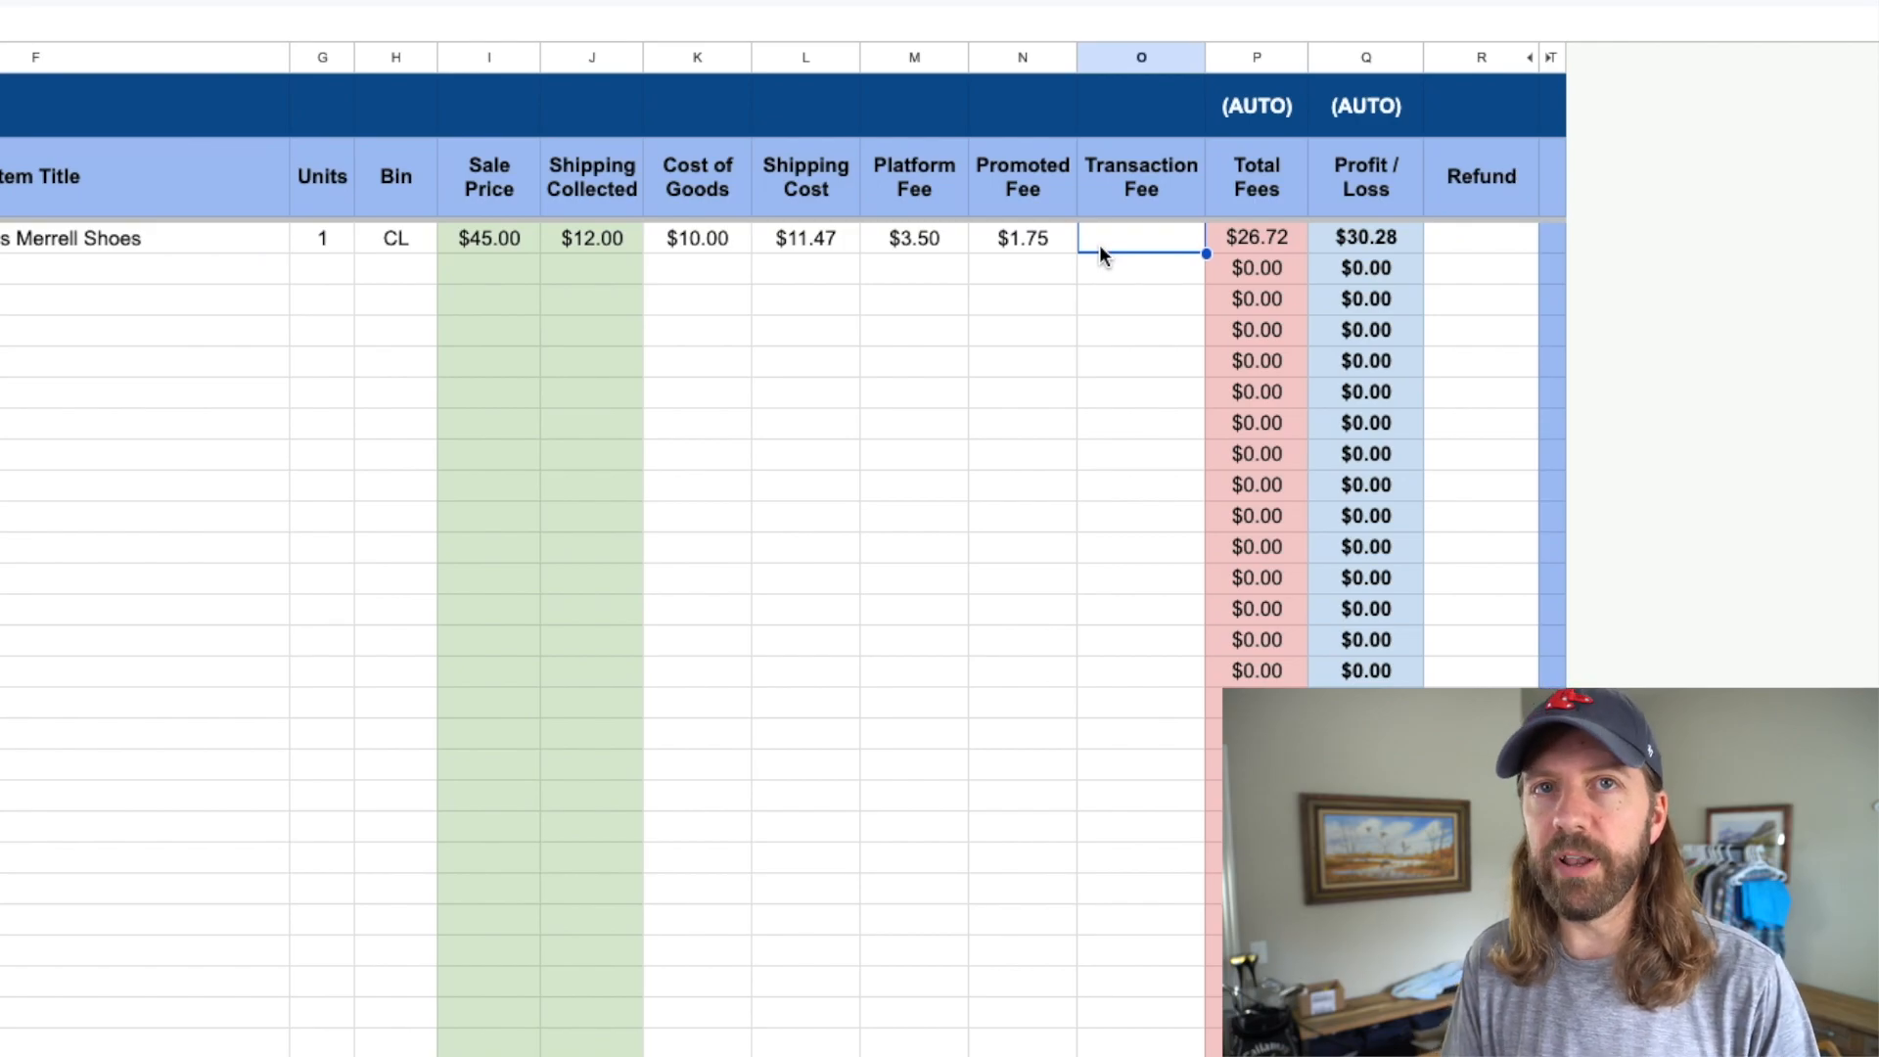
left_click(1083, 266)
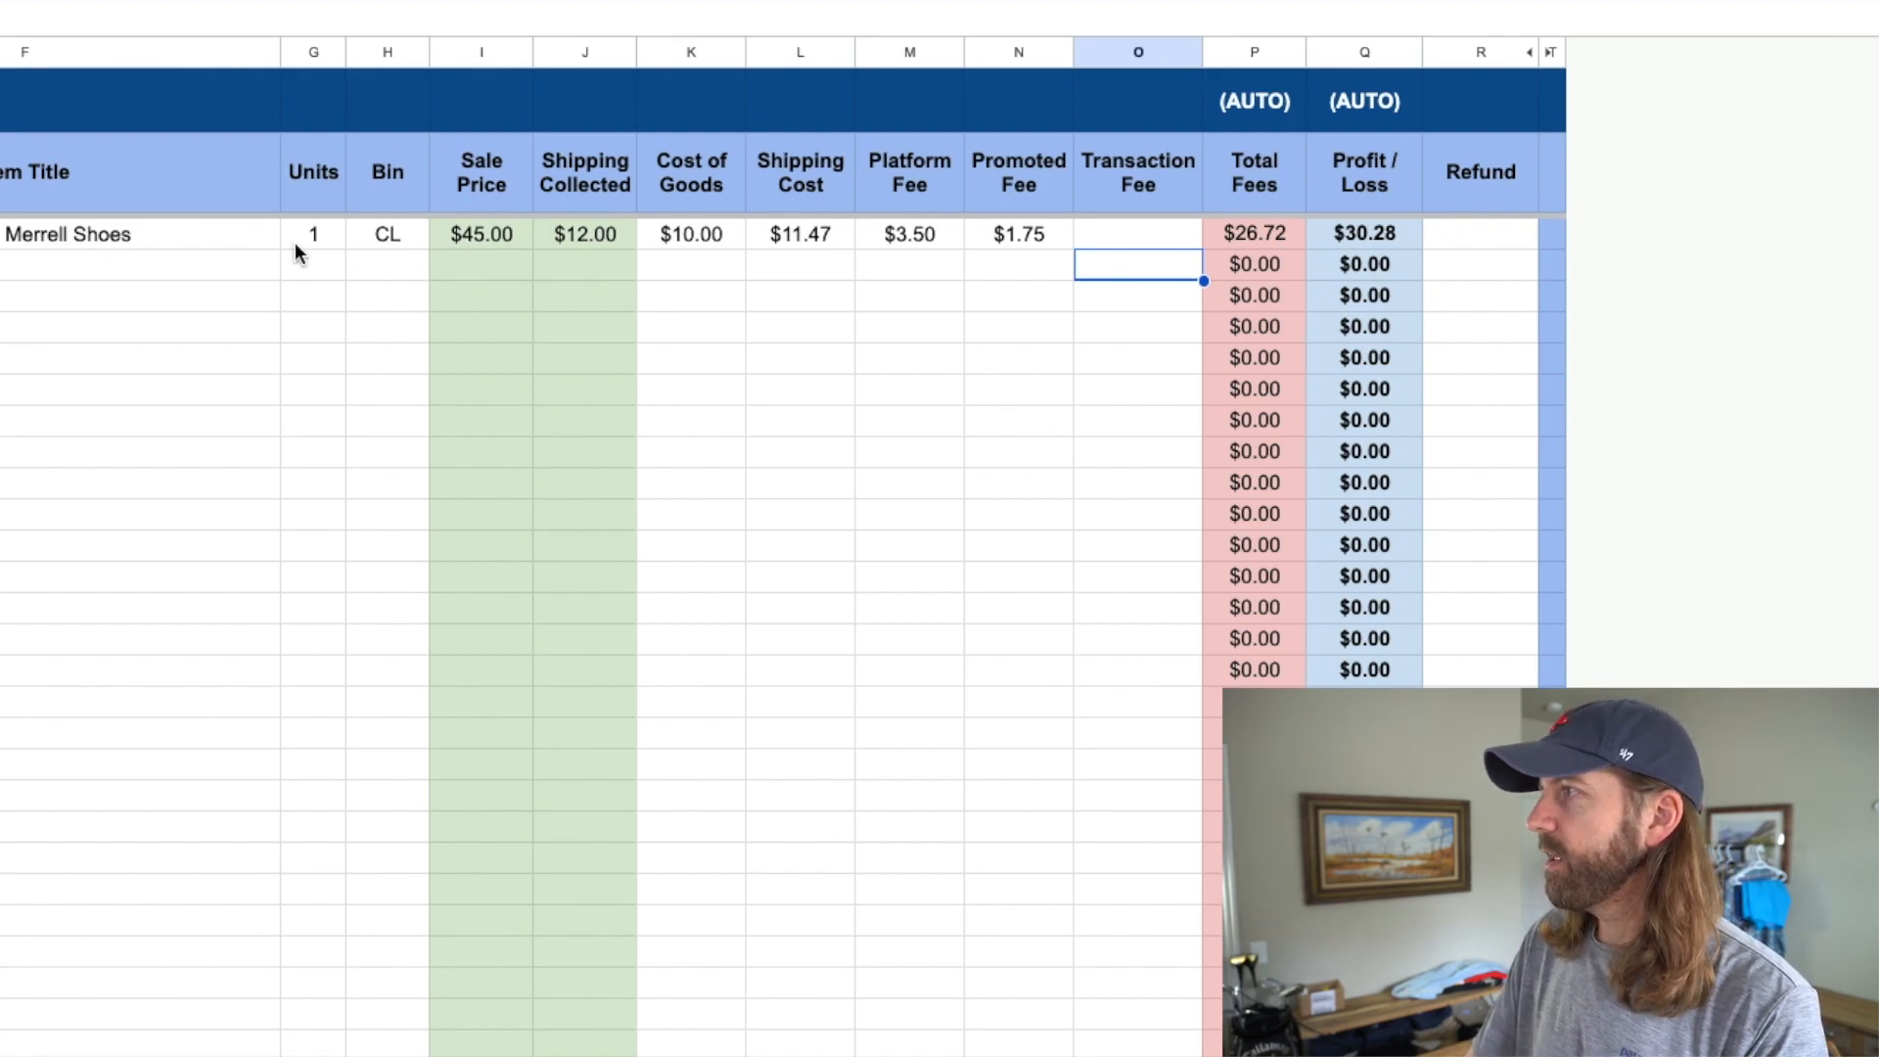
left_click(489, 237)
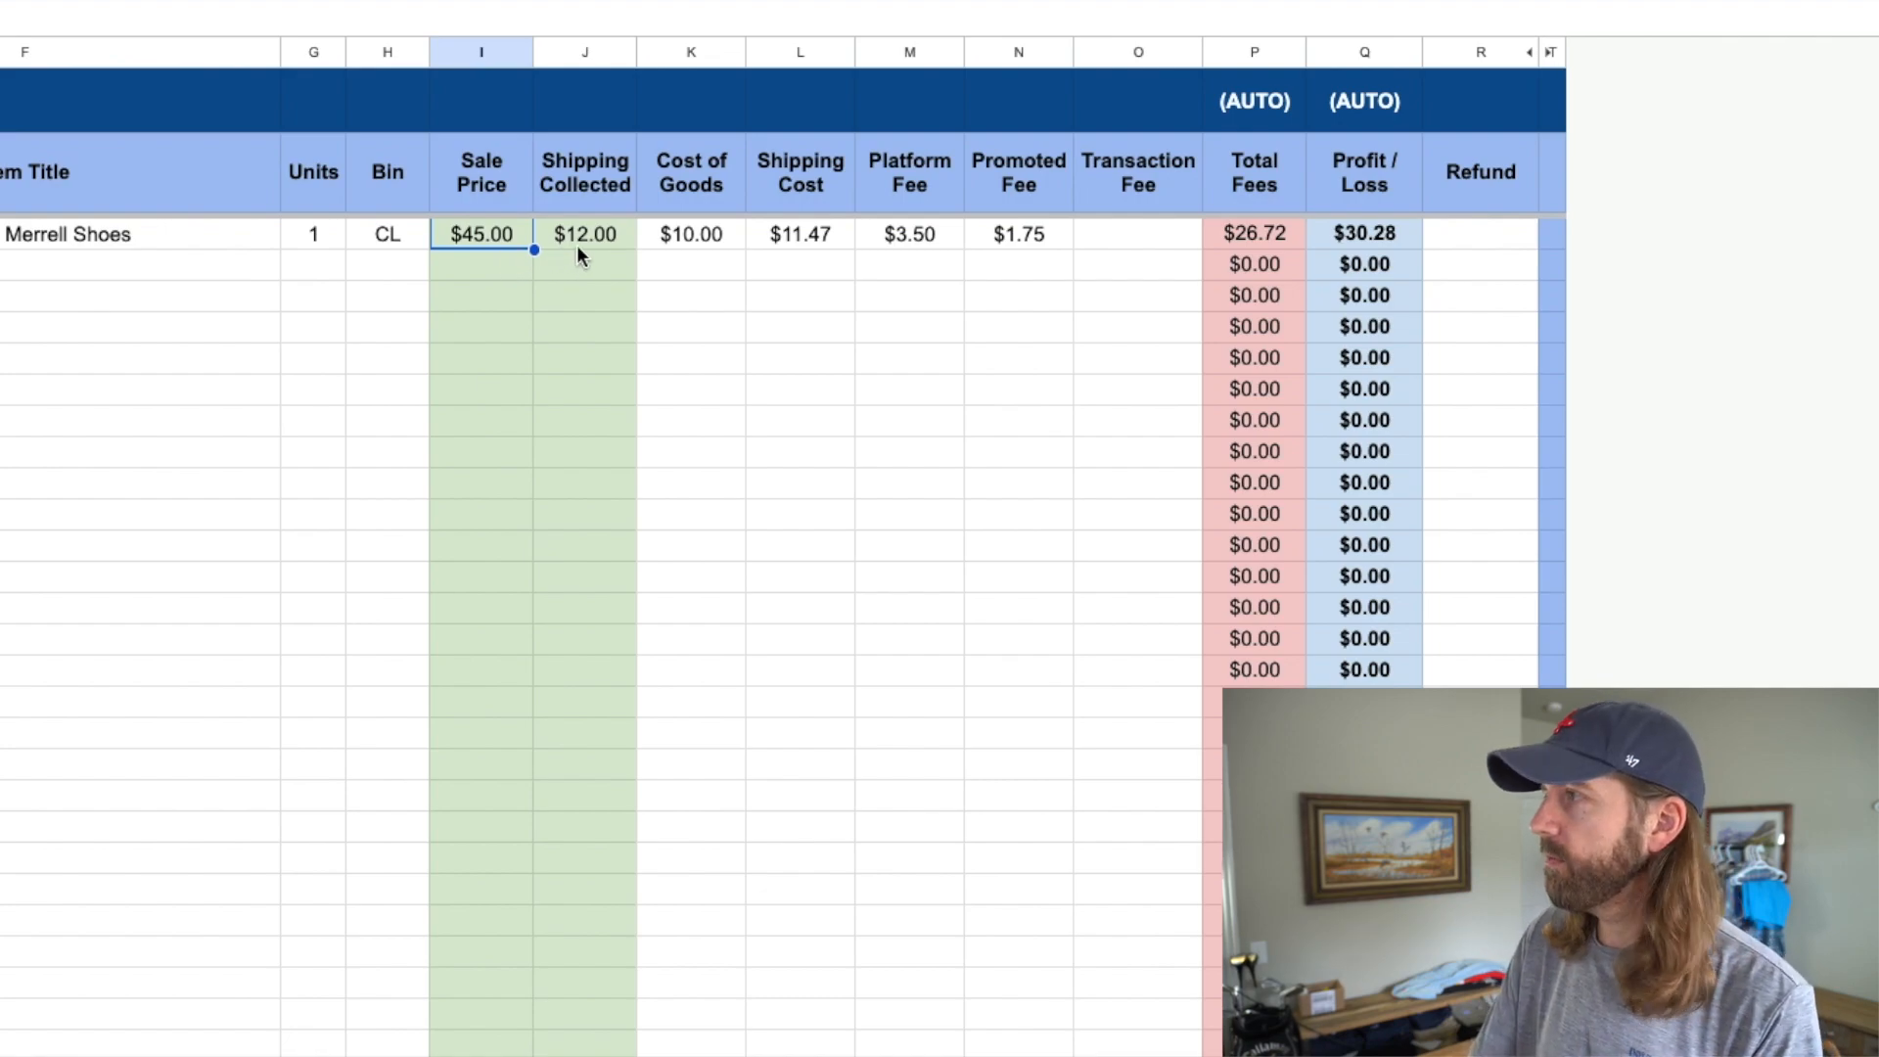
left_click_drag(663, 242, 1103, 251)
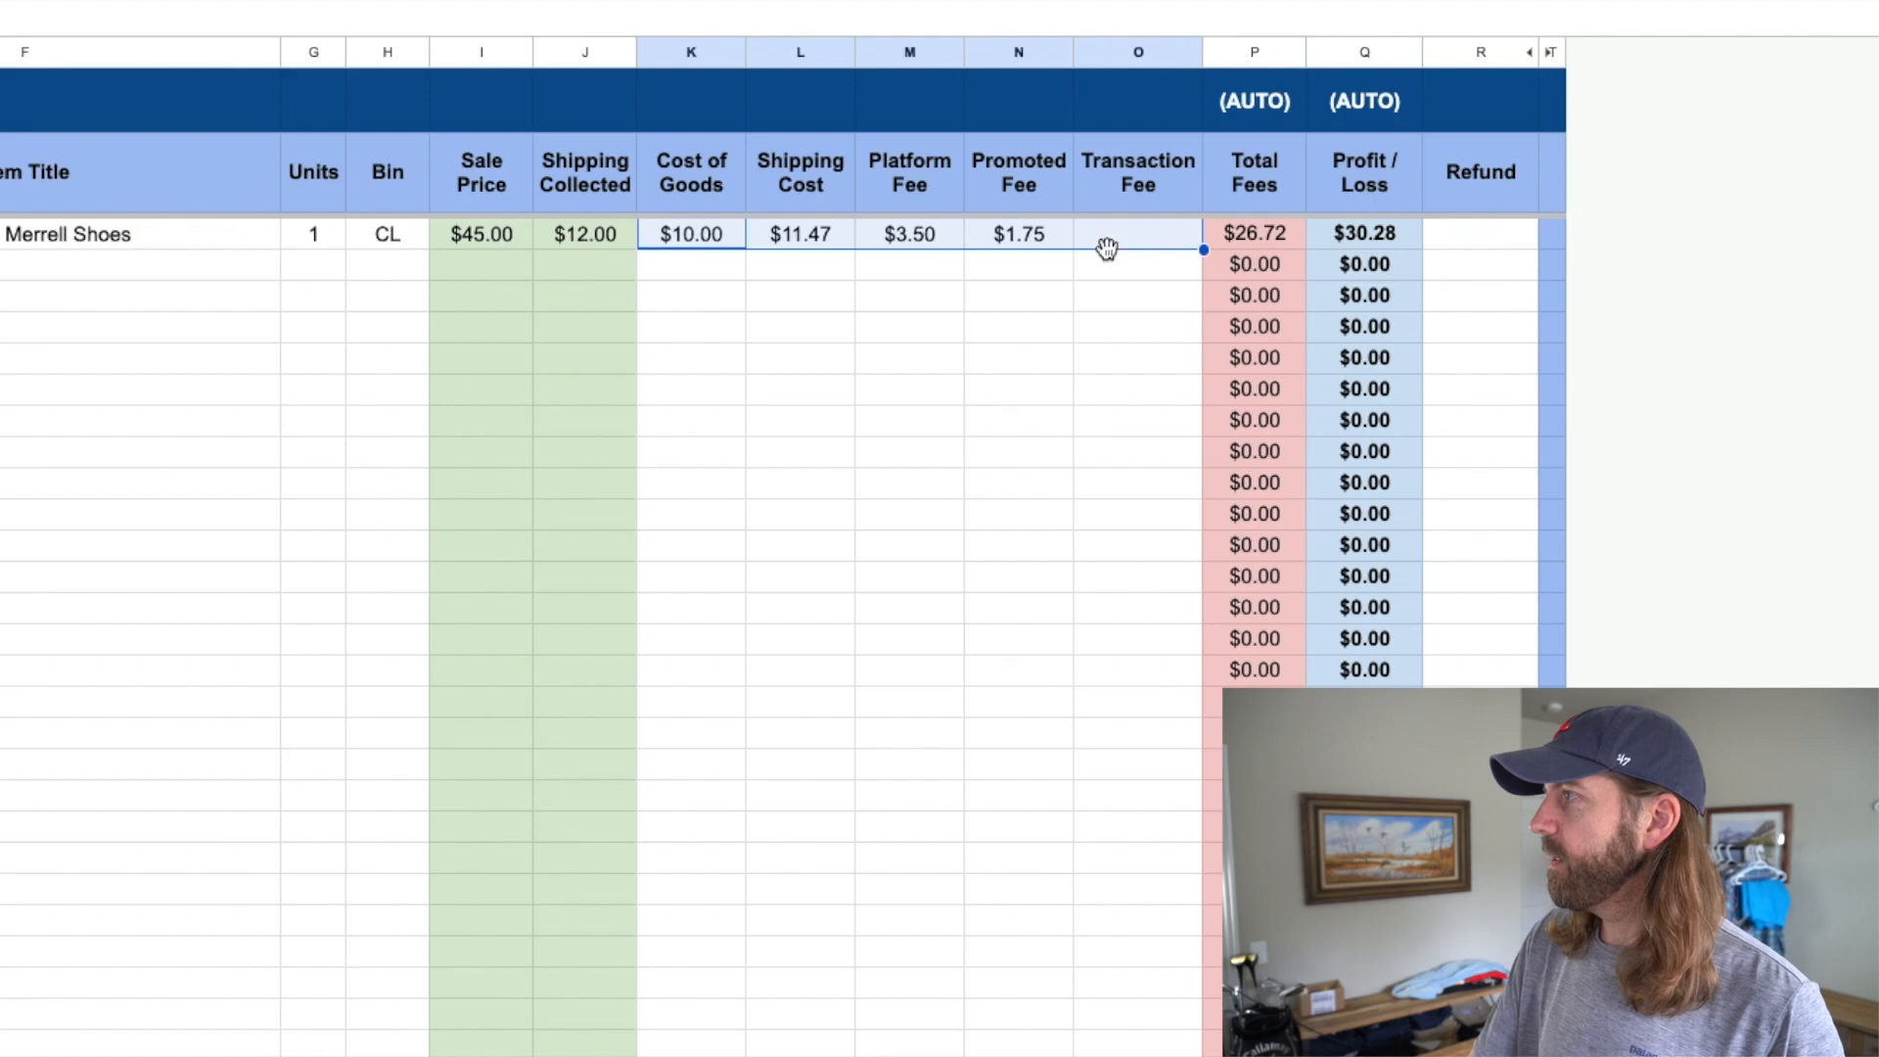
left_click(1254, 243)
left_click(1368, 237)
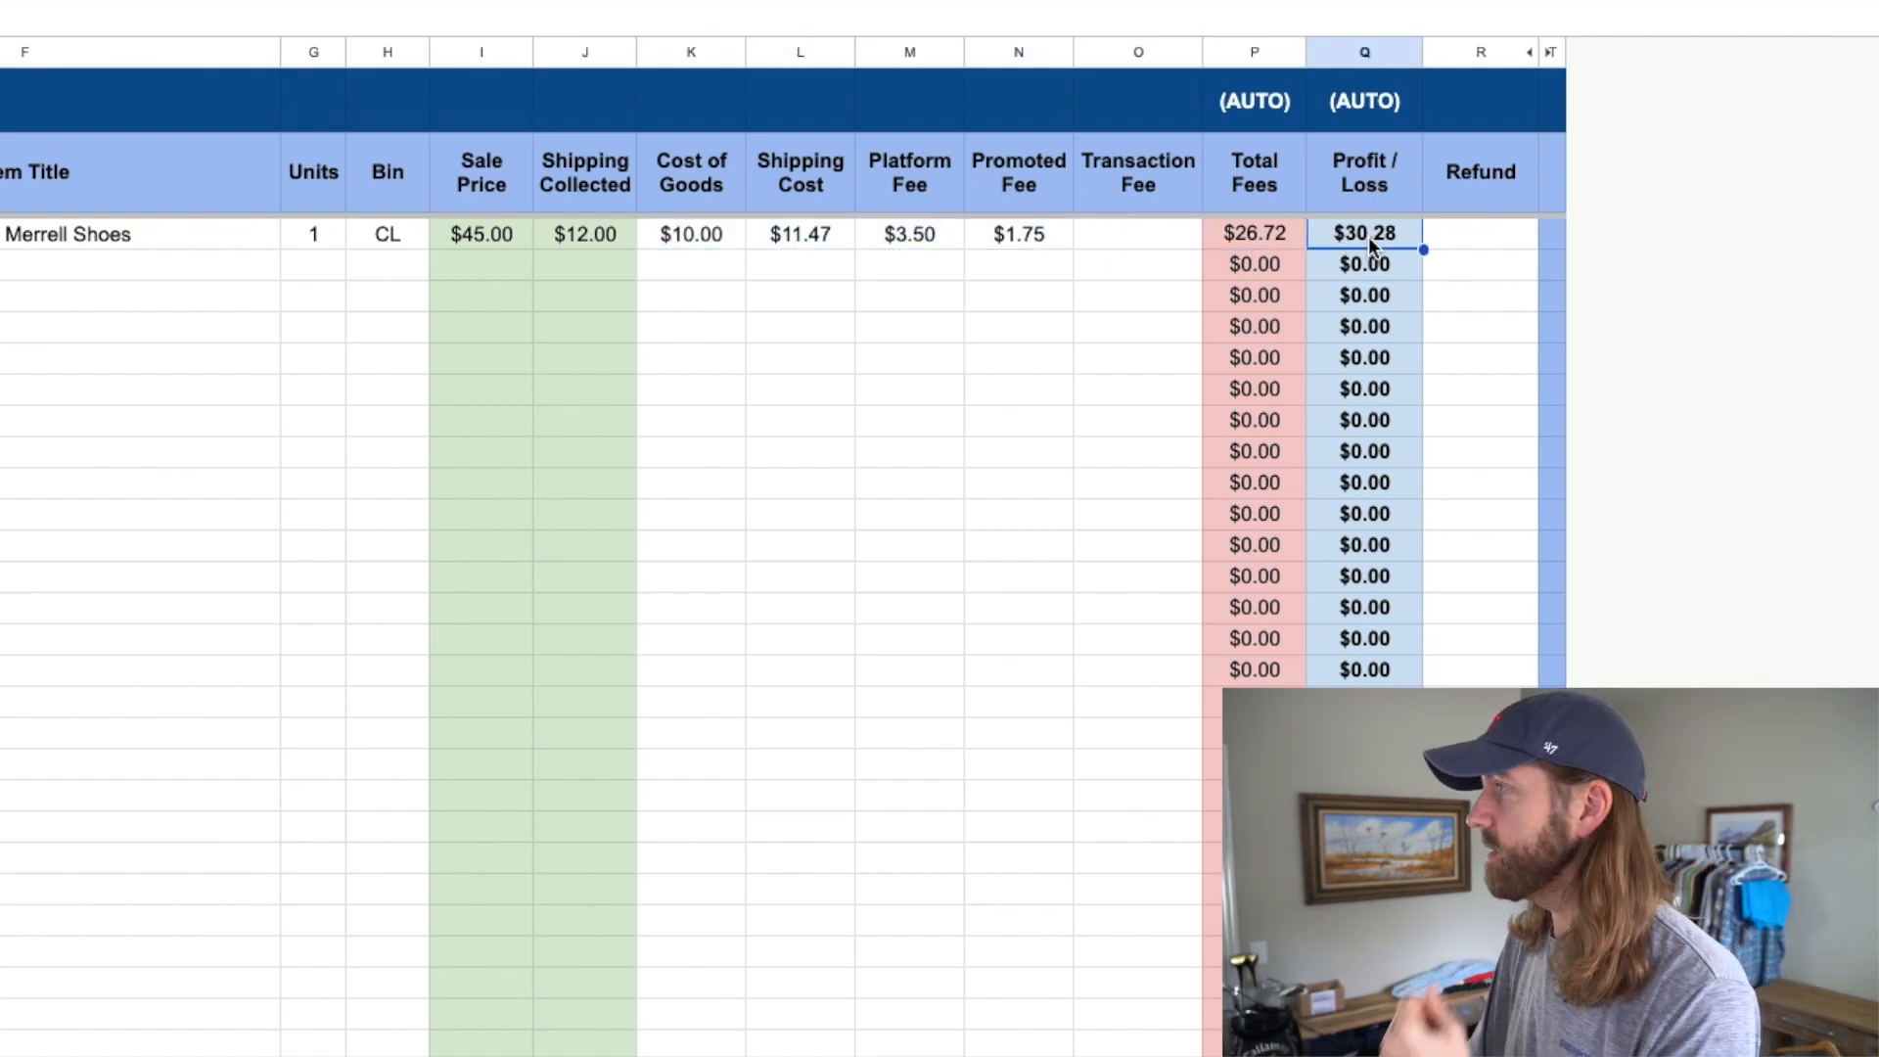
left_click(969, 359)
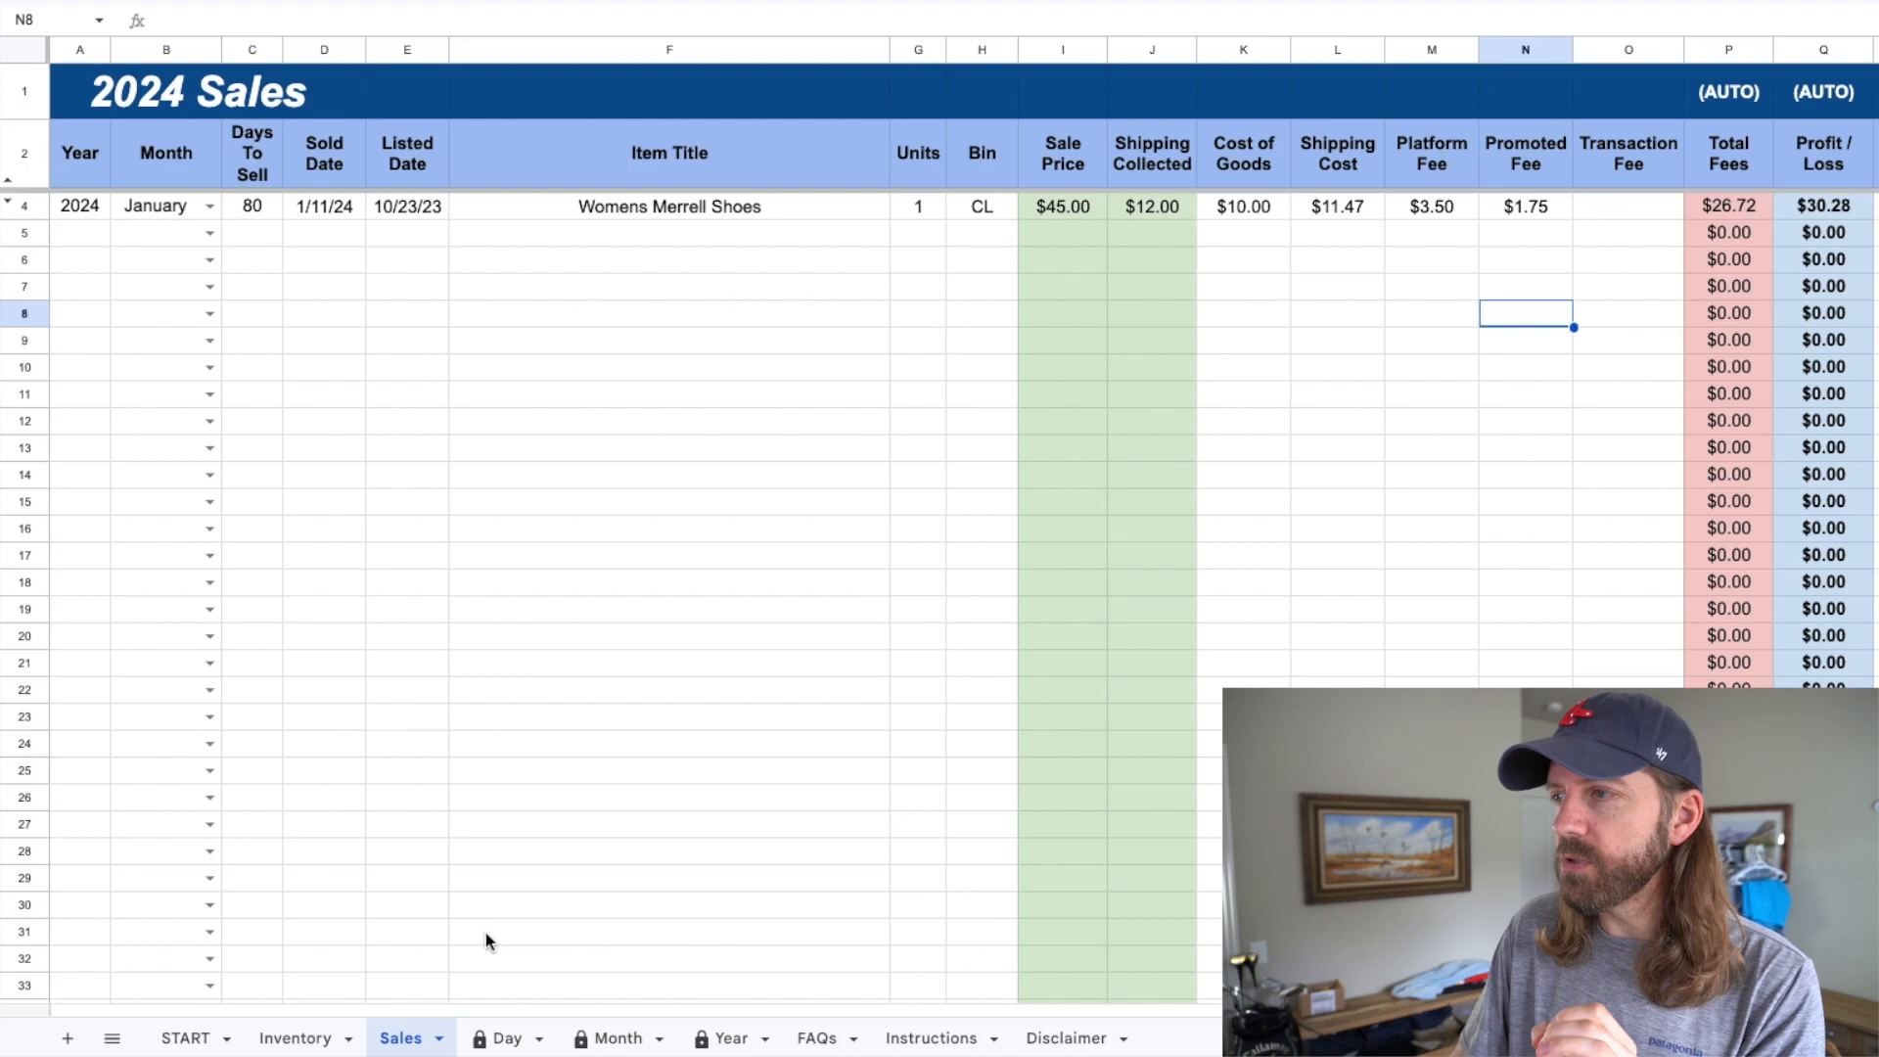
- Delete the Womens Merrell Shoes row from the Inventory sheet and check the inventory totals
left_click(294, 1038)
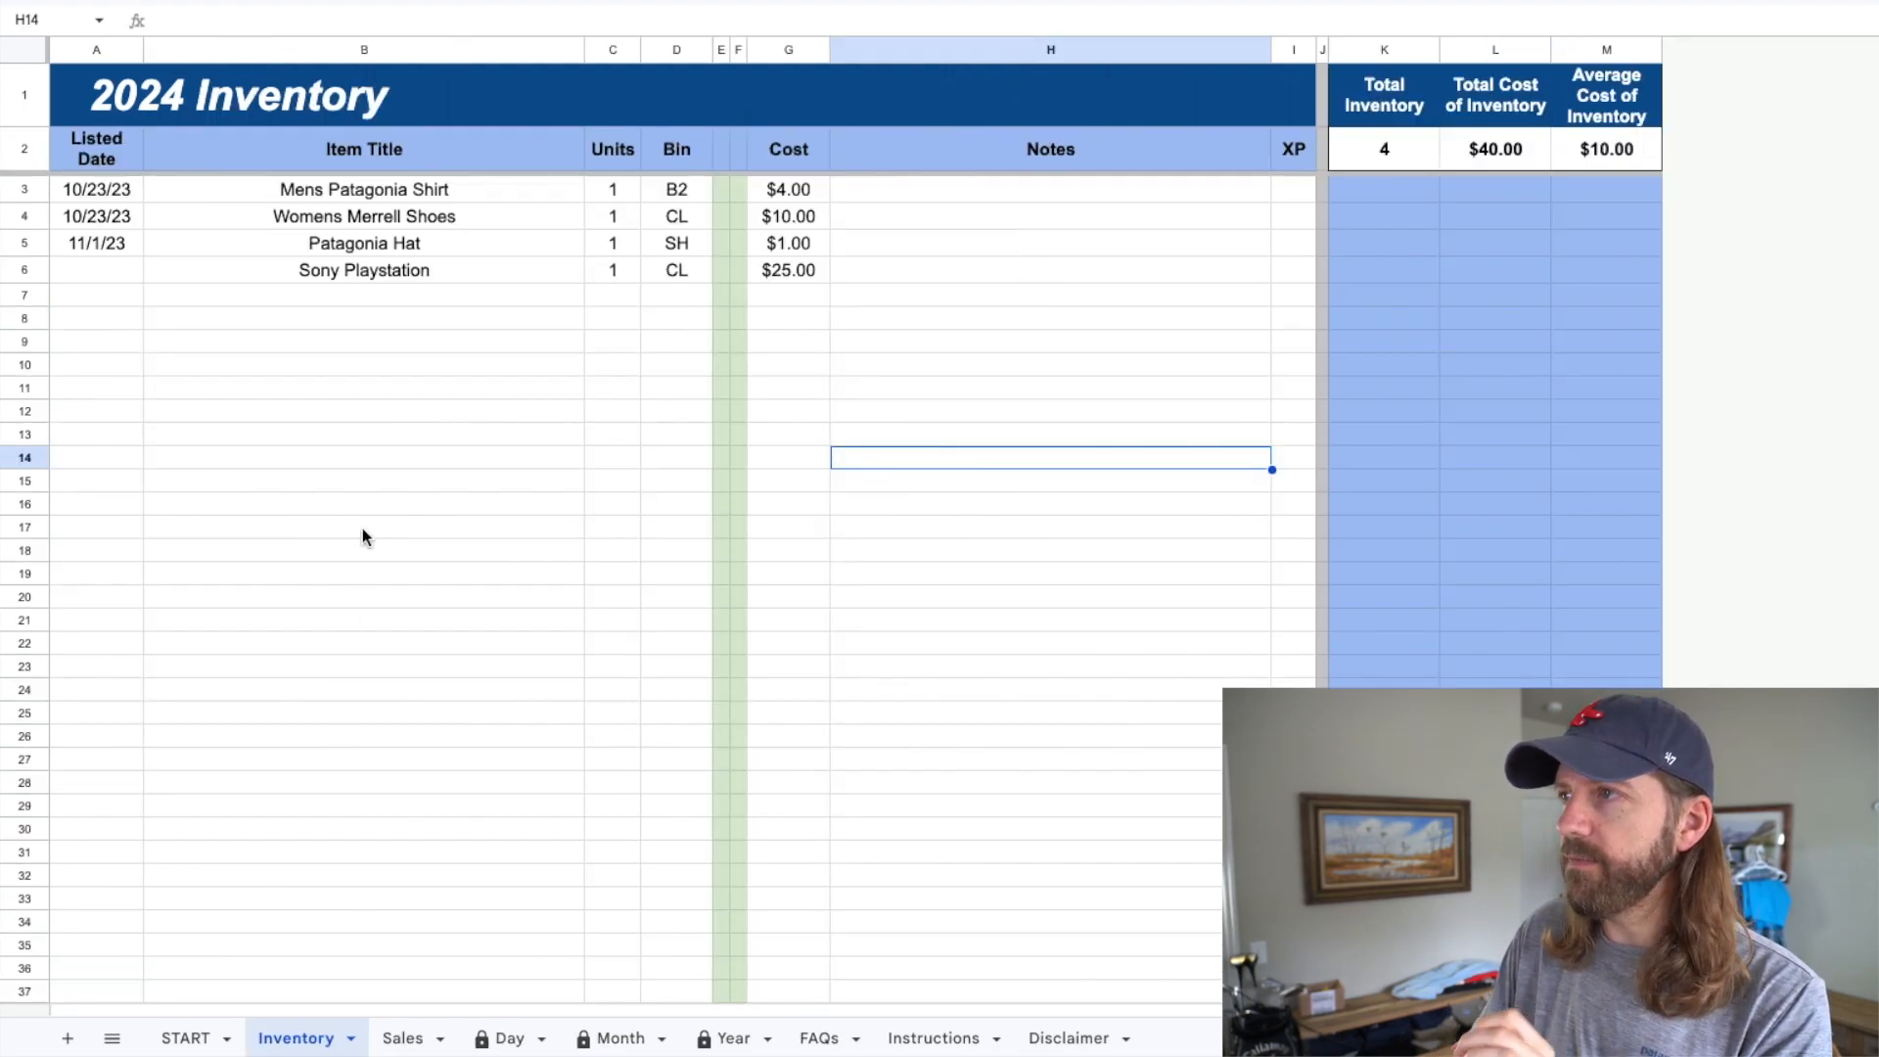
left_click(27, 217)
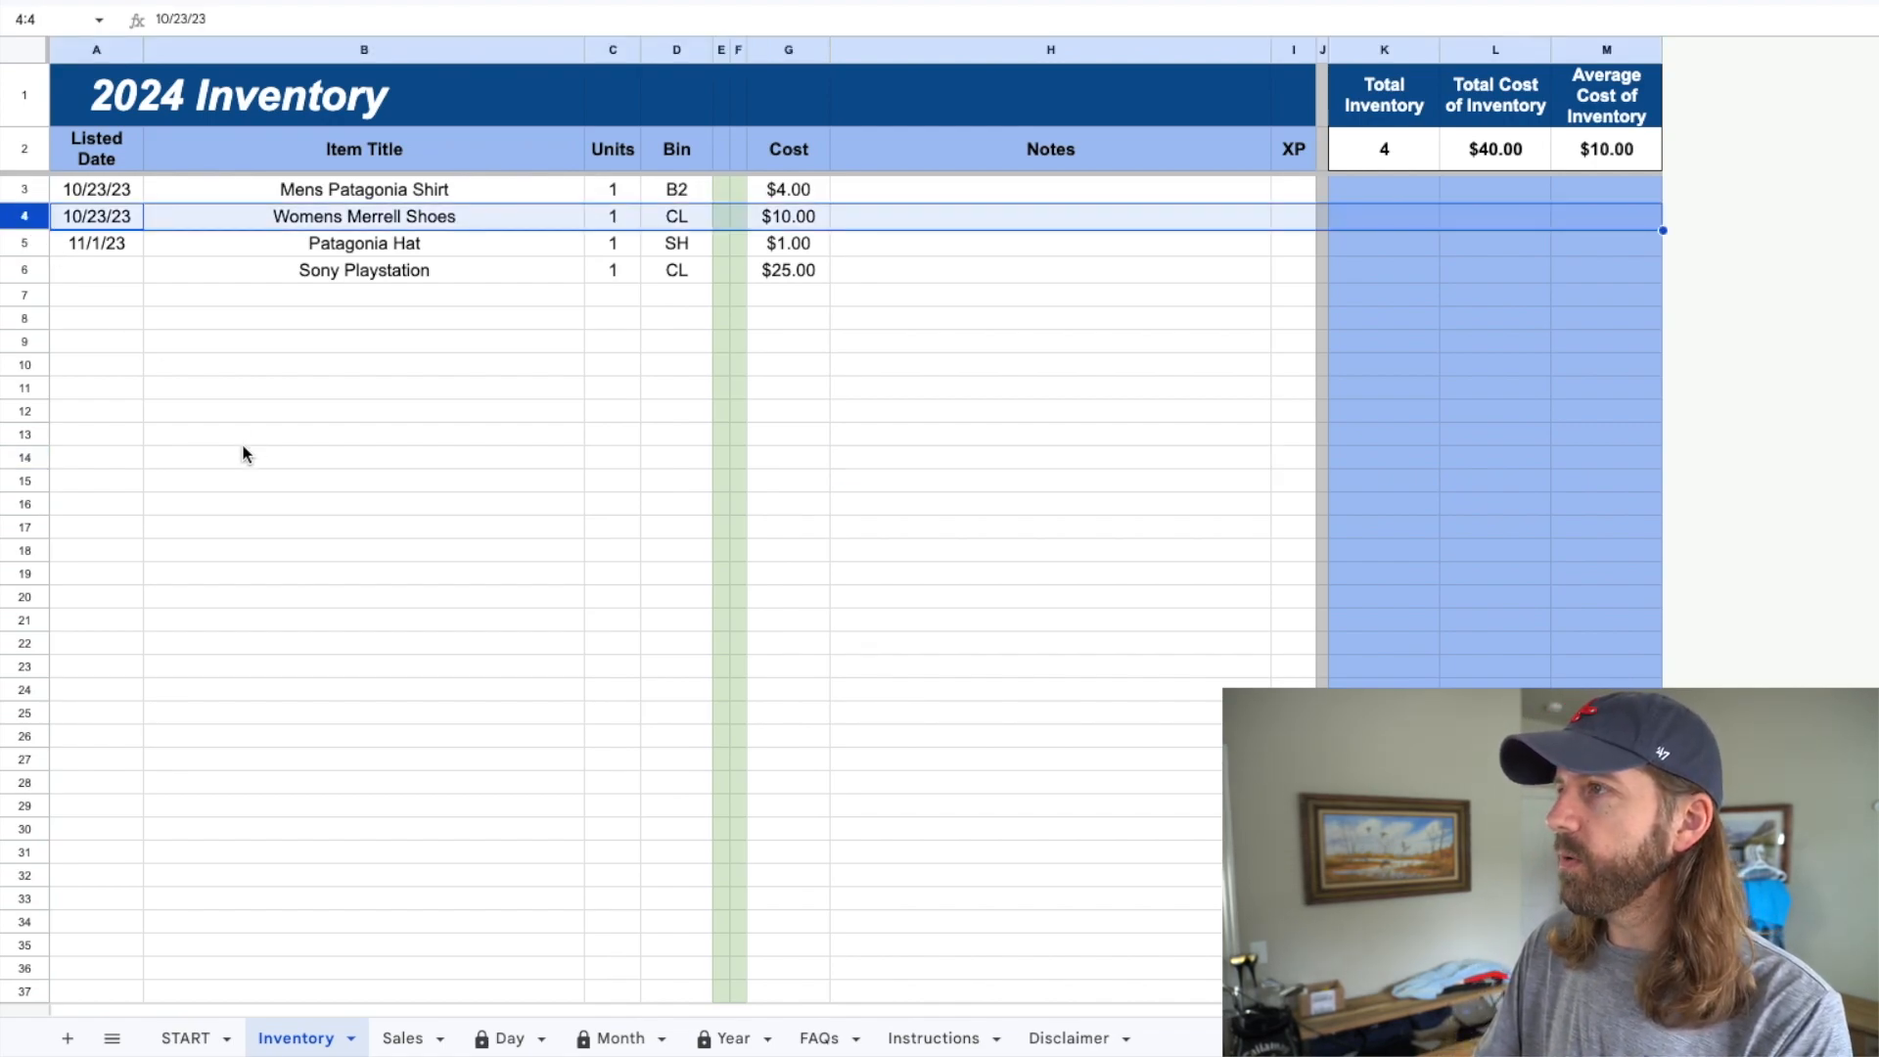
right_click(27, 224)
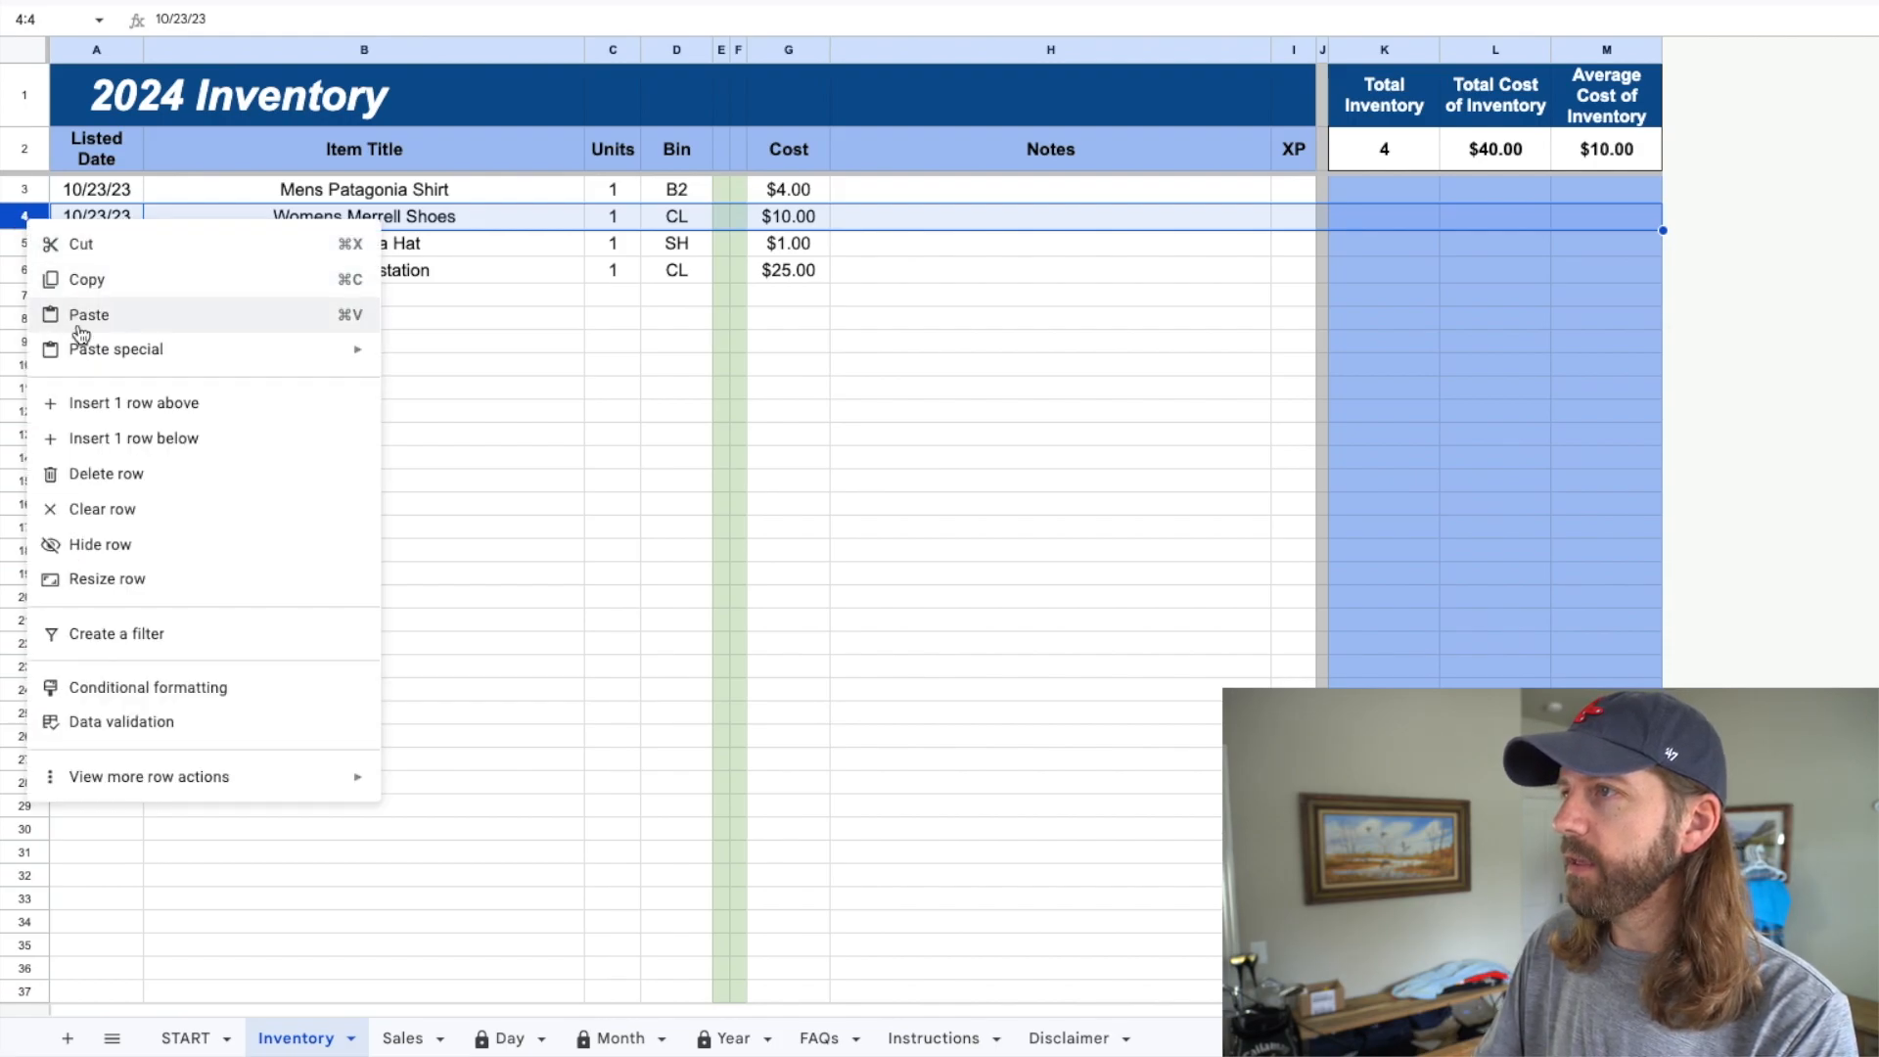
left_click(105, 474)
left_click(263, 480)
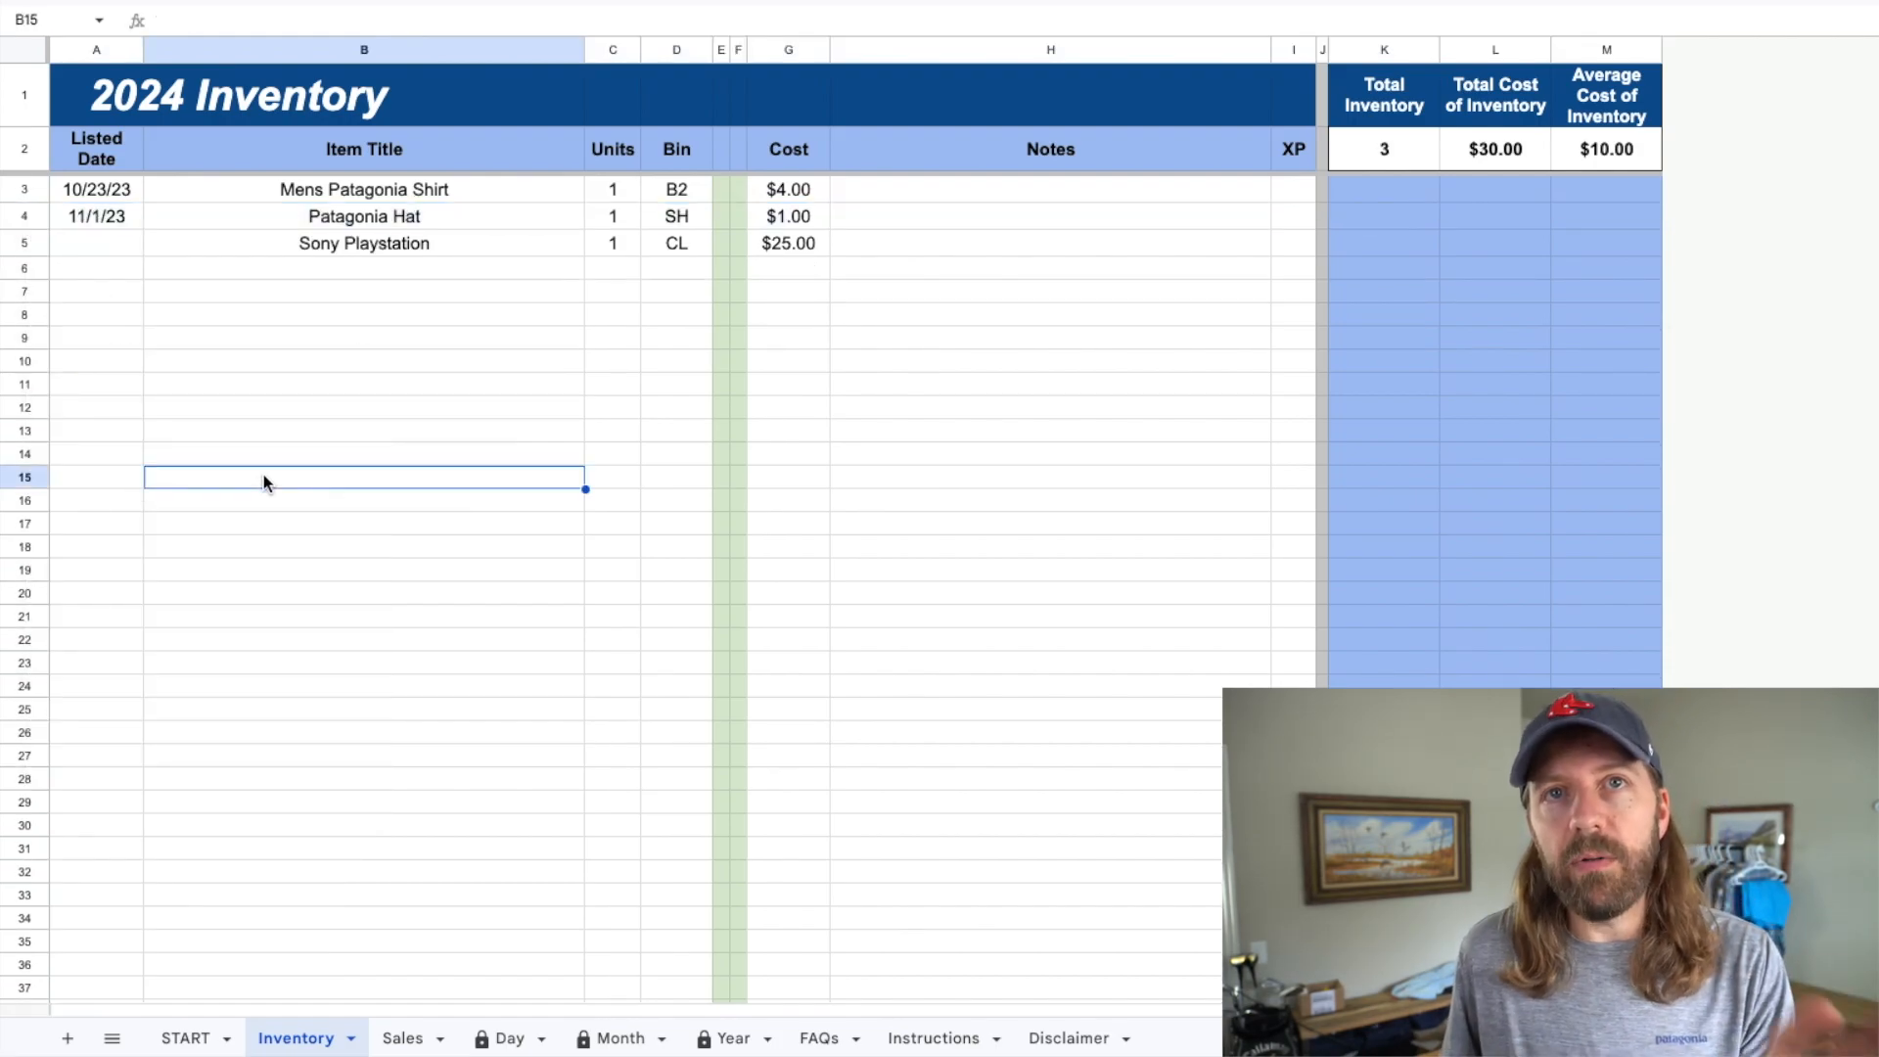
left_click(1362, 162)
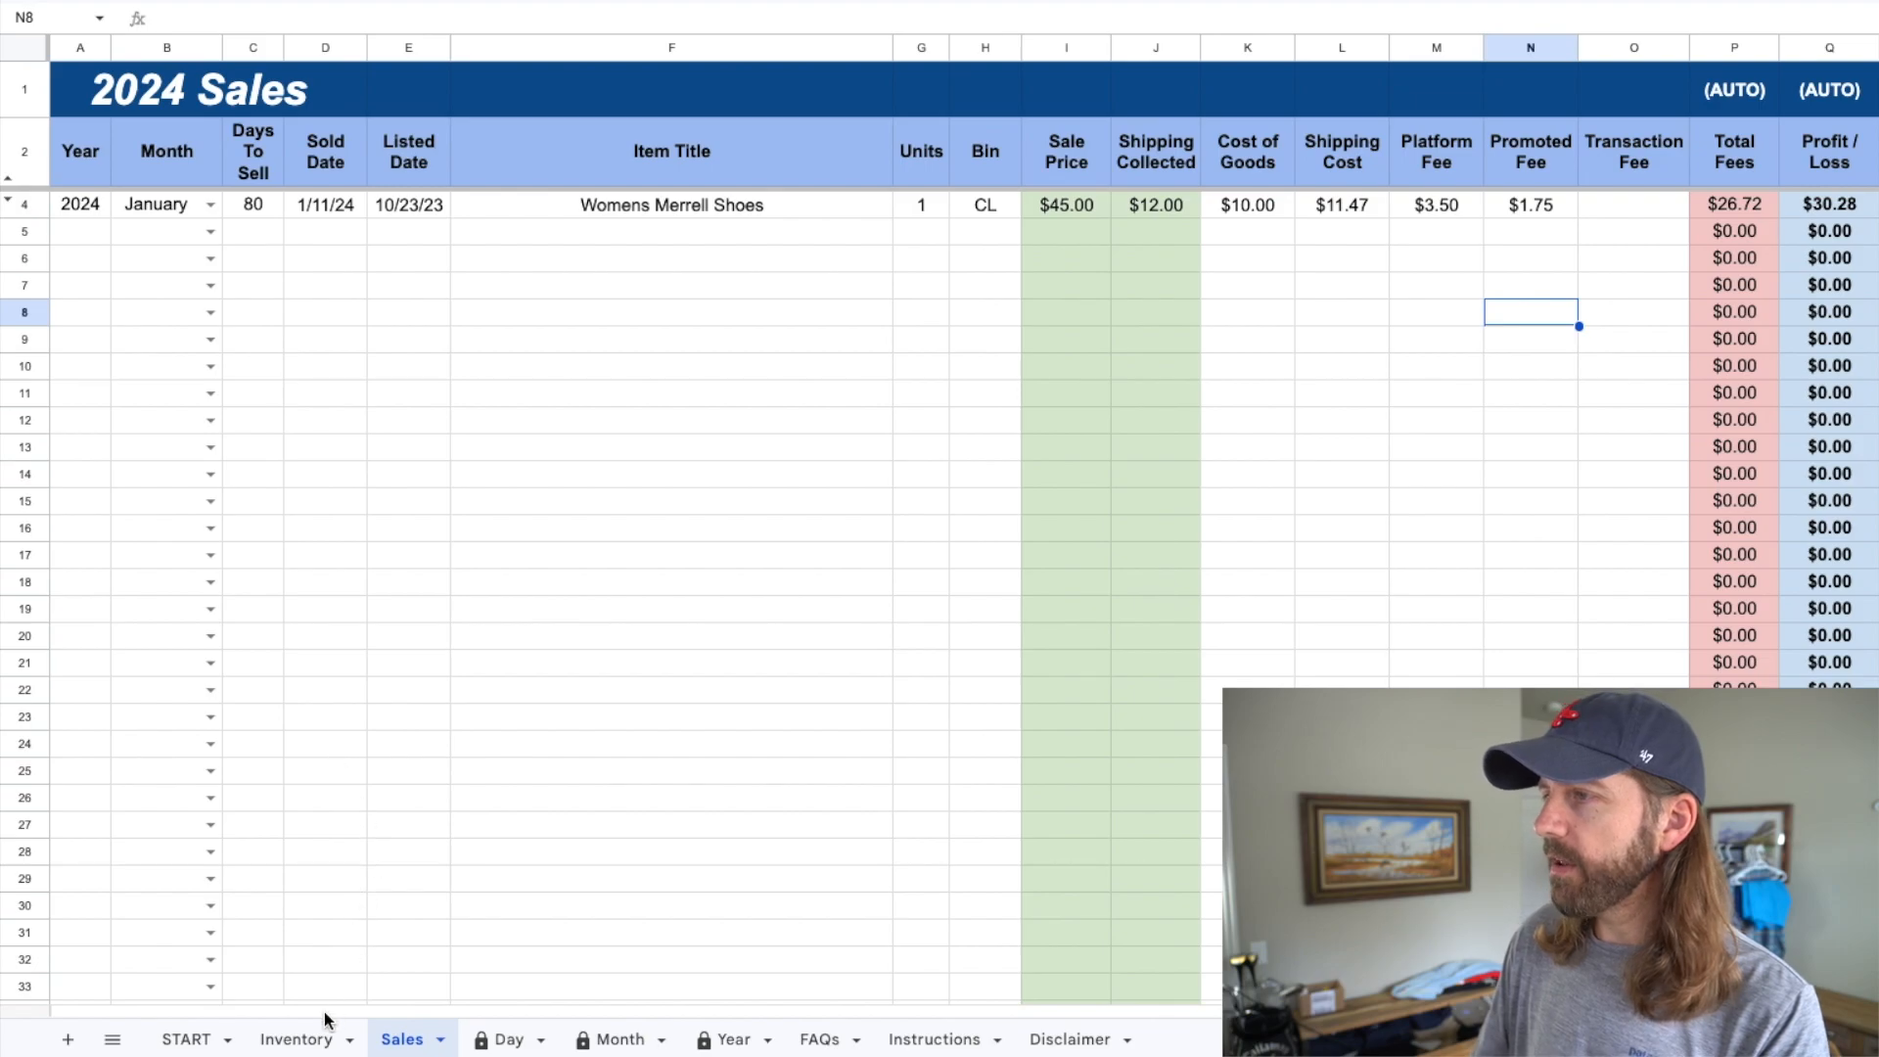
- Copy the Patagonia Hat entry in Inventory from Listed Date through Cost
left_click(311, 1038)
left_click_drag(95, 224, 774, 220)
key("ctrl+c")
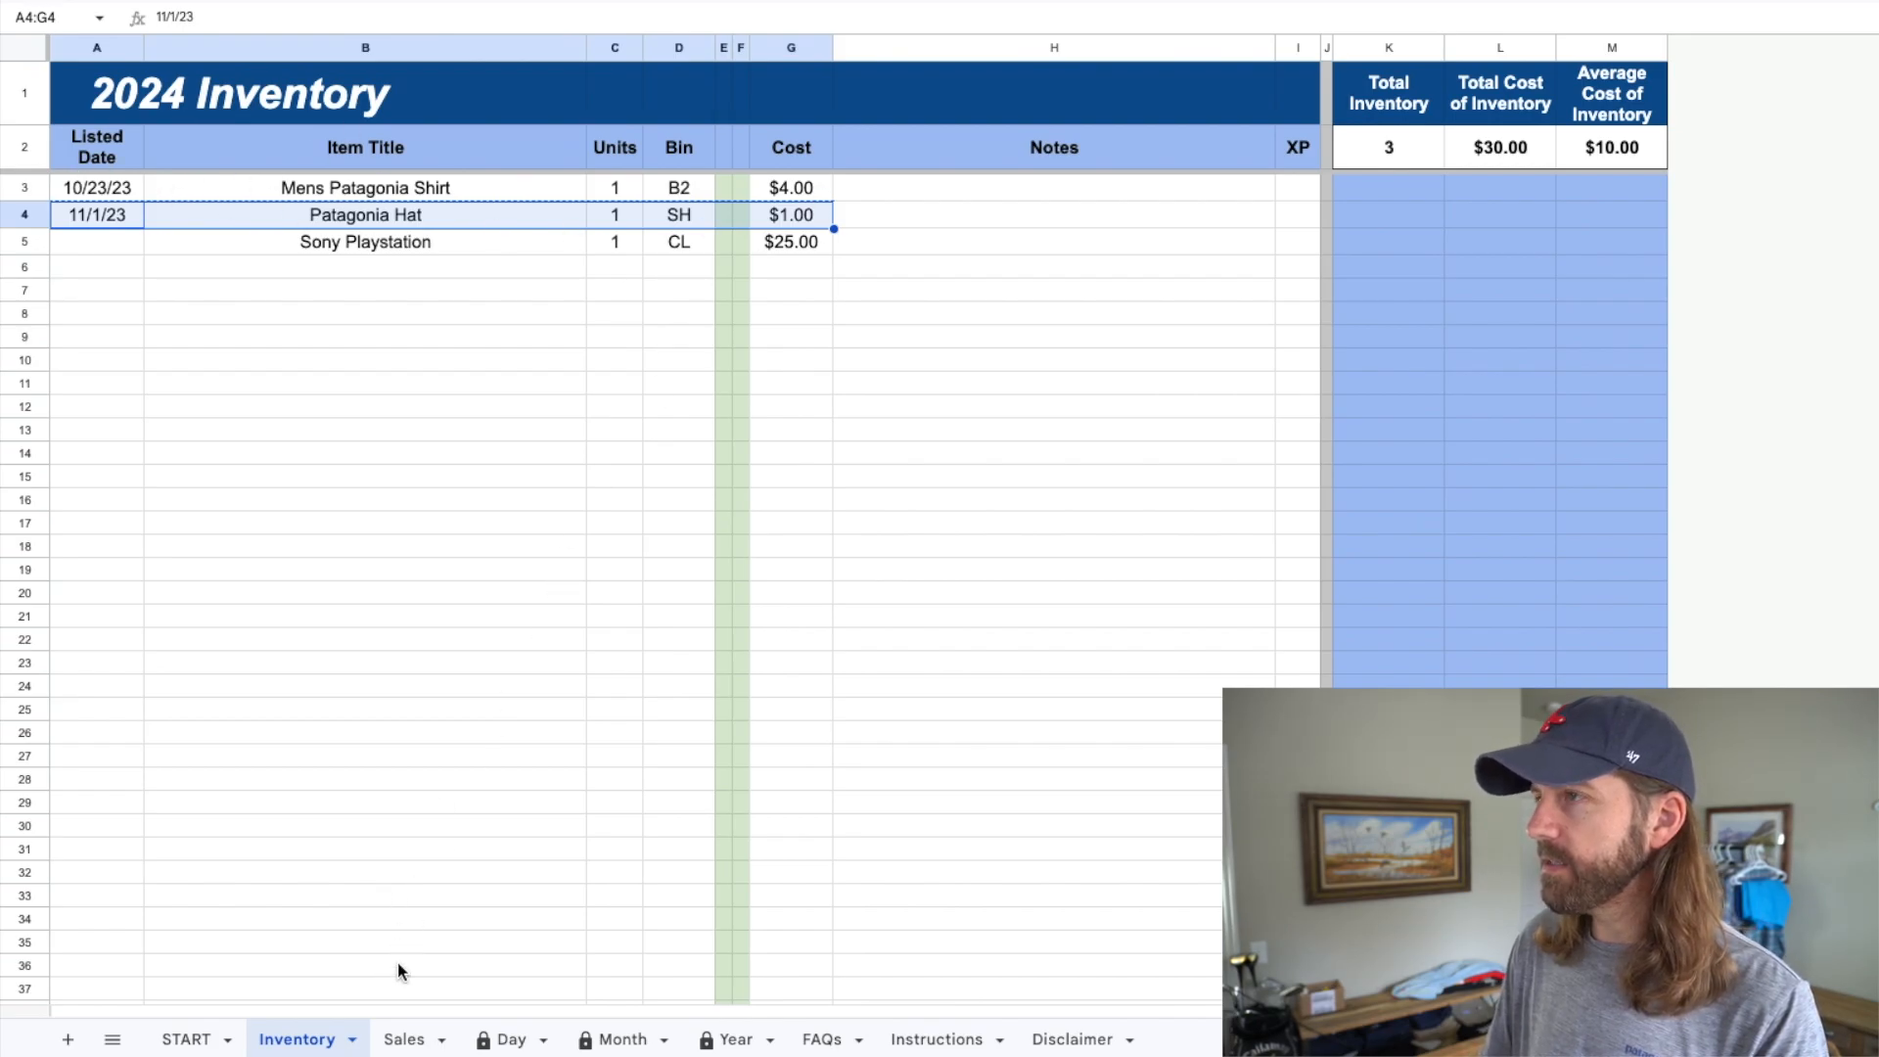
- In Sales row 5, enter the year 2024, the month January and the sold date 1/22/24
left_click(404, 1038)
left_click(95, 233)
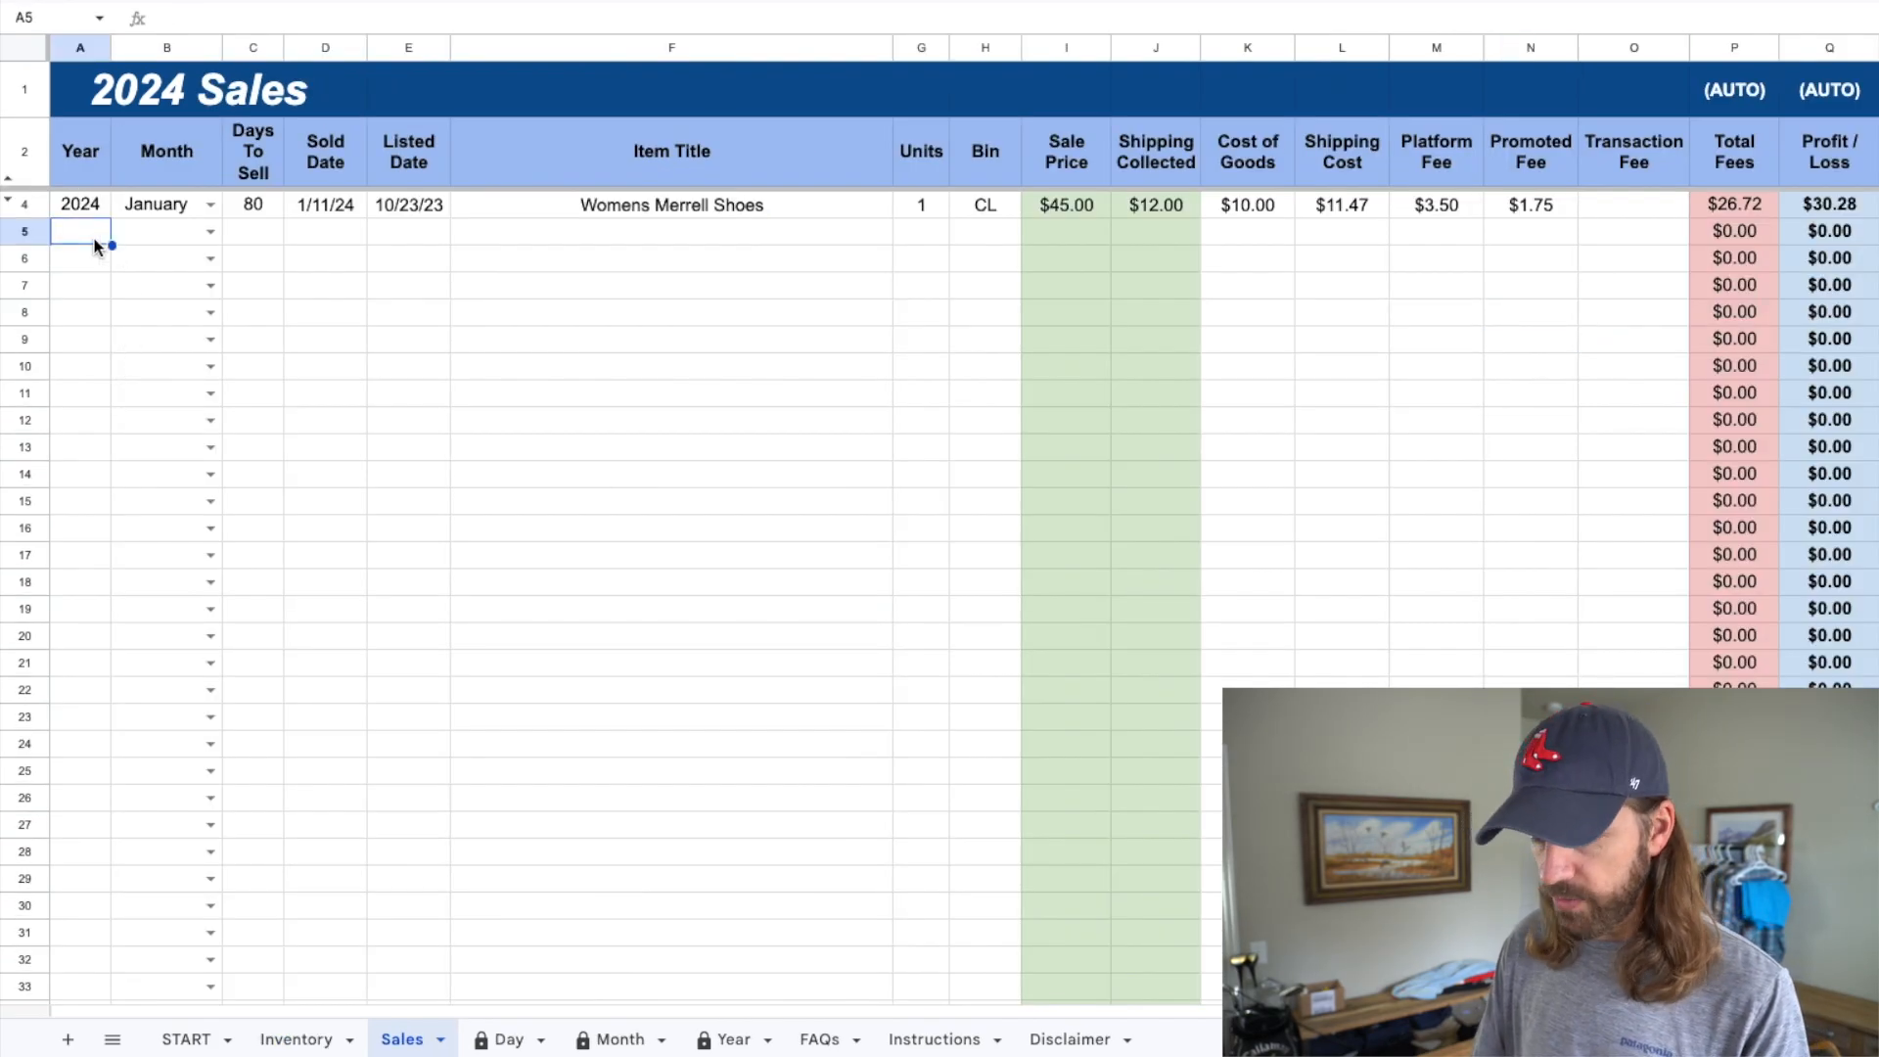
type("2024")
key("Tab")
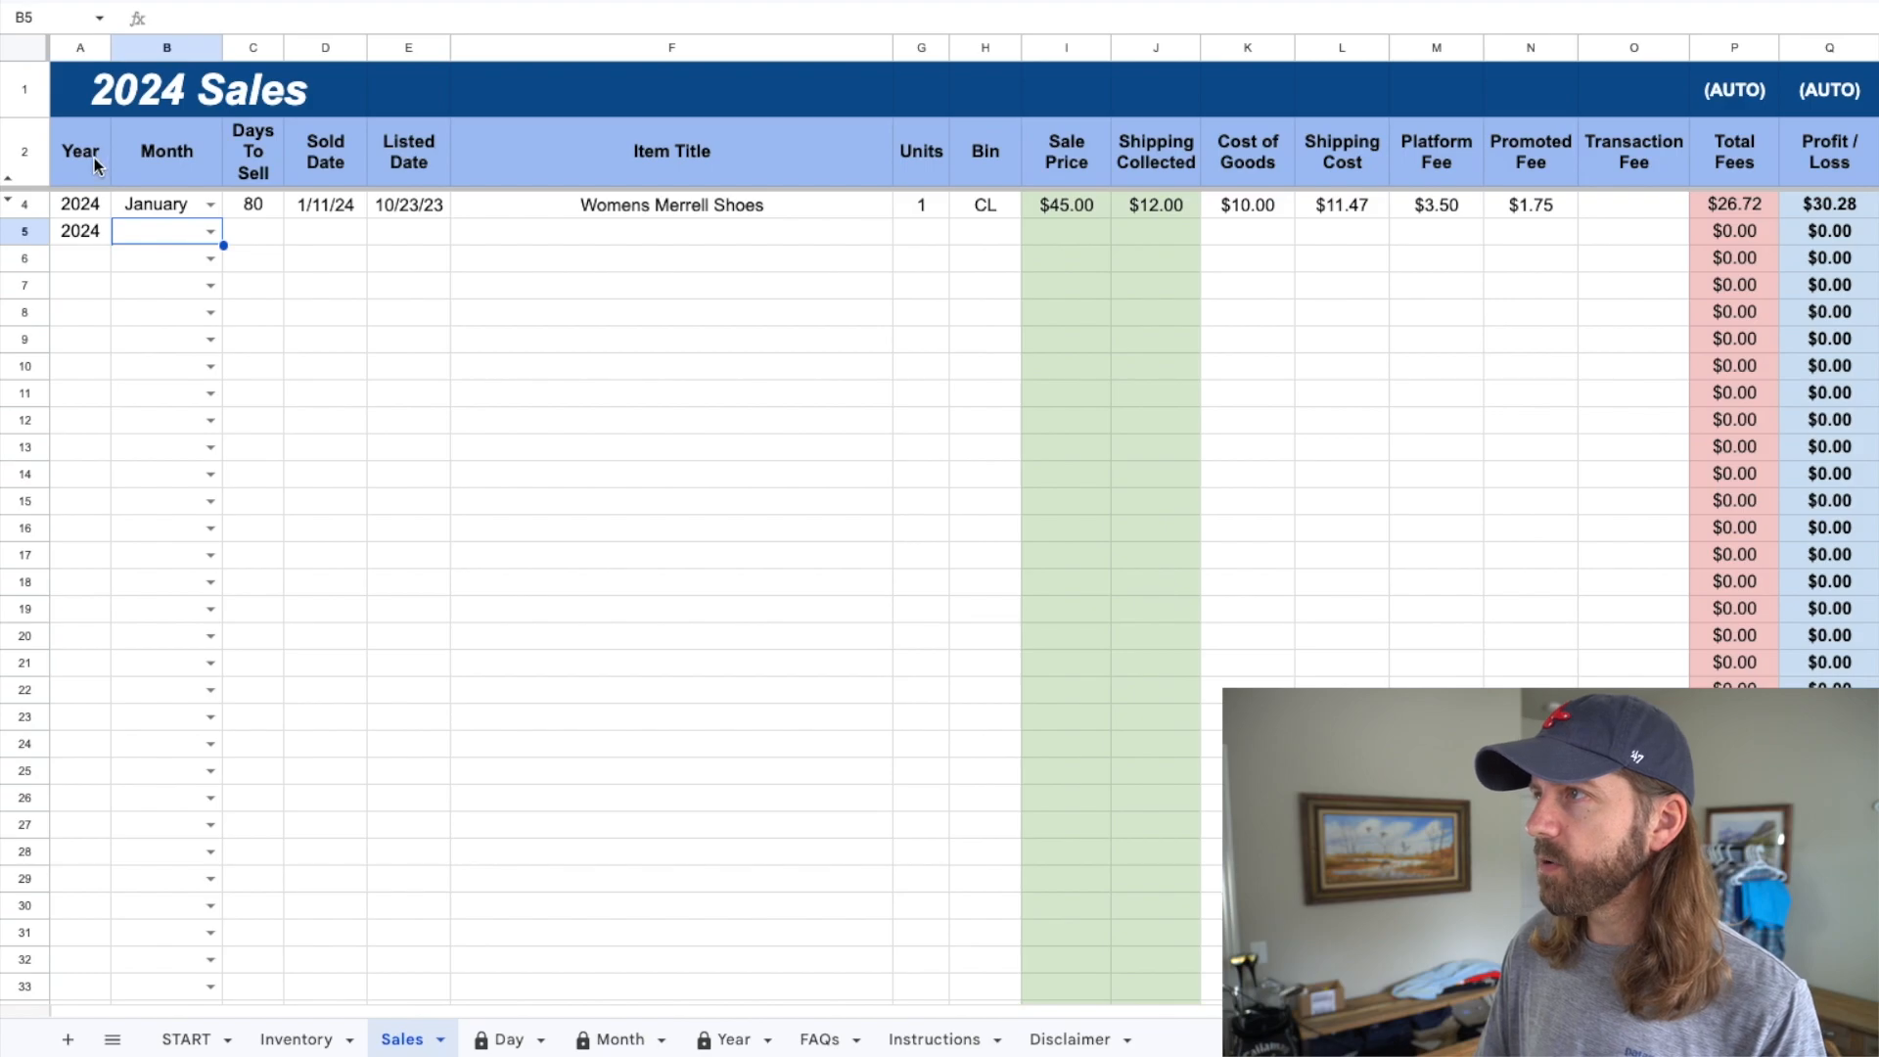
left_click(209, 231)
left_click(161, 256)
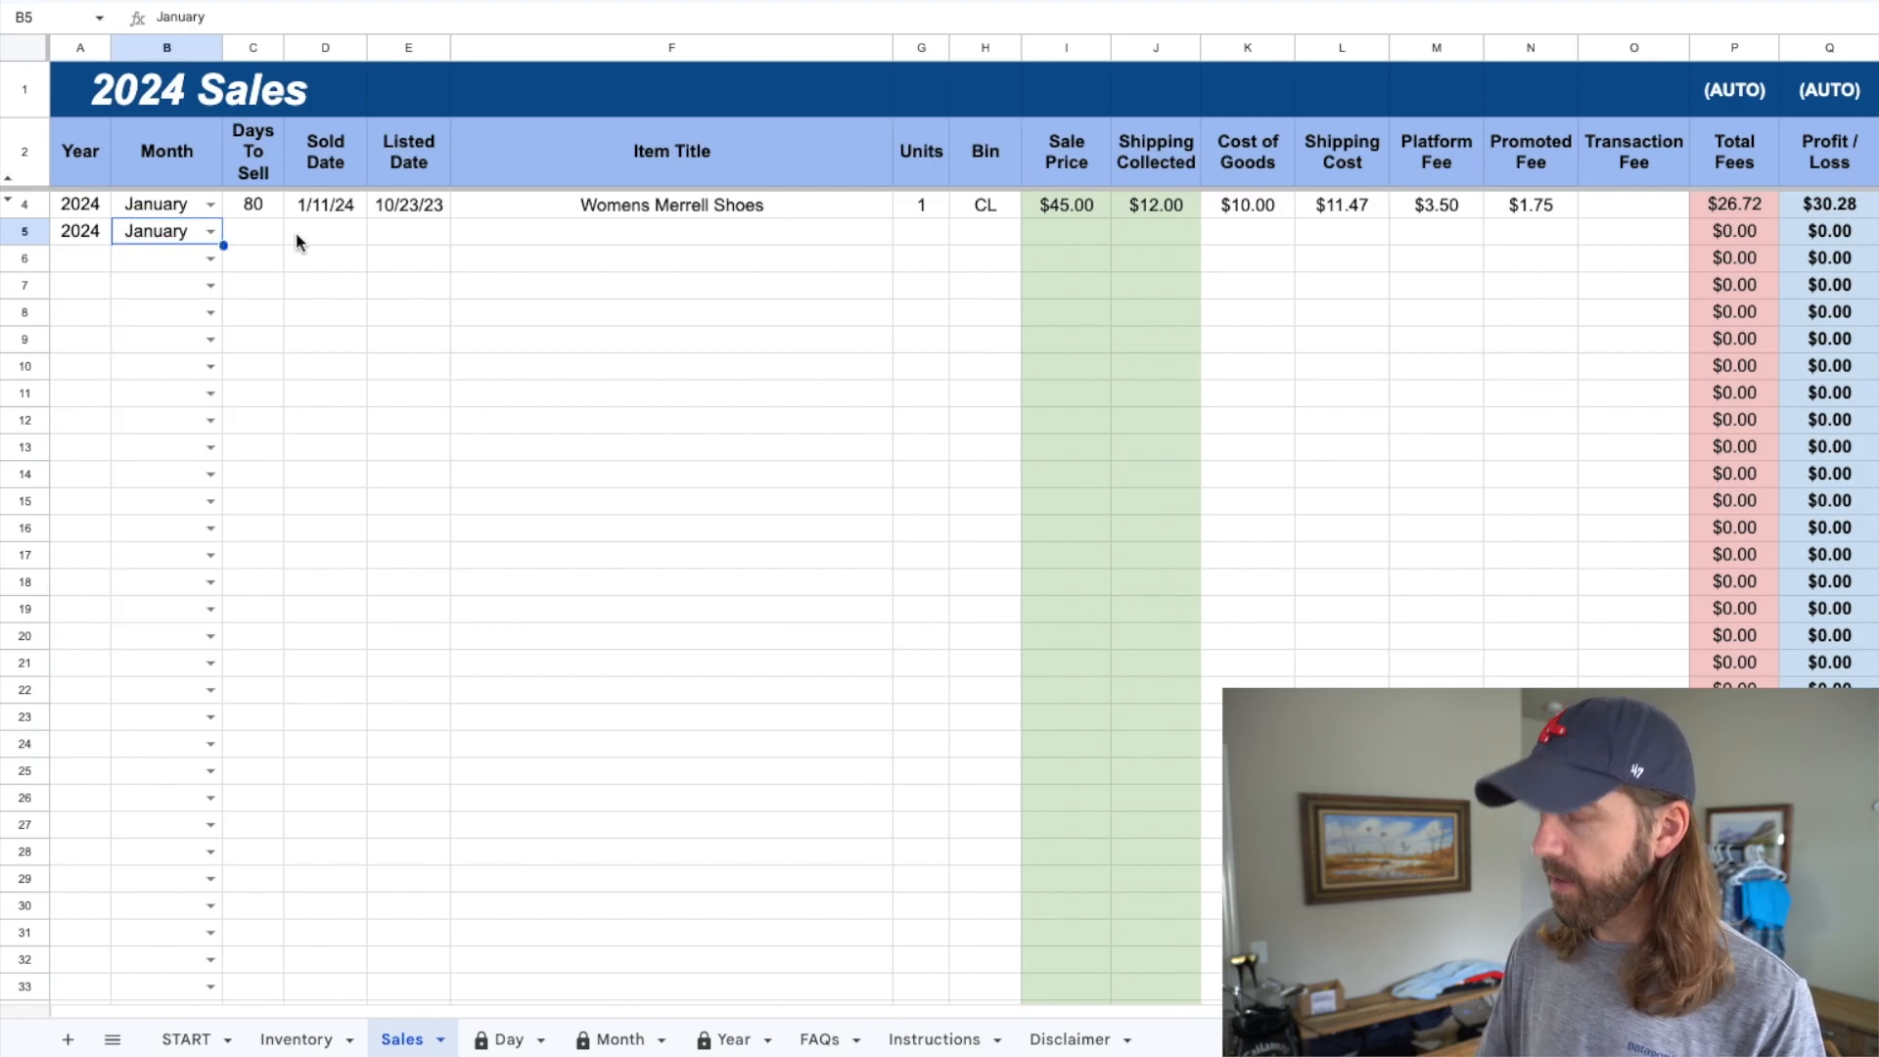
left_click(300, 241)
type("1/22/24")
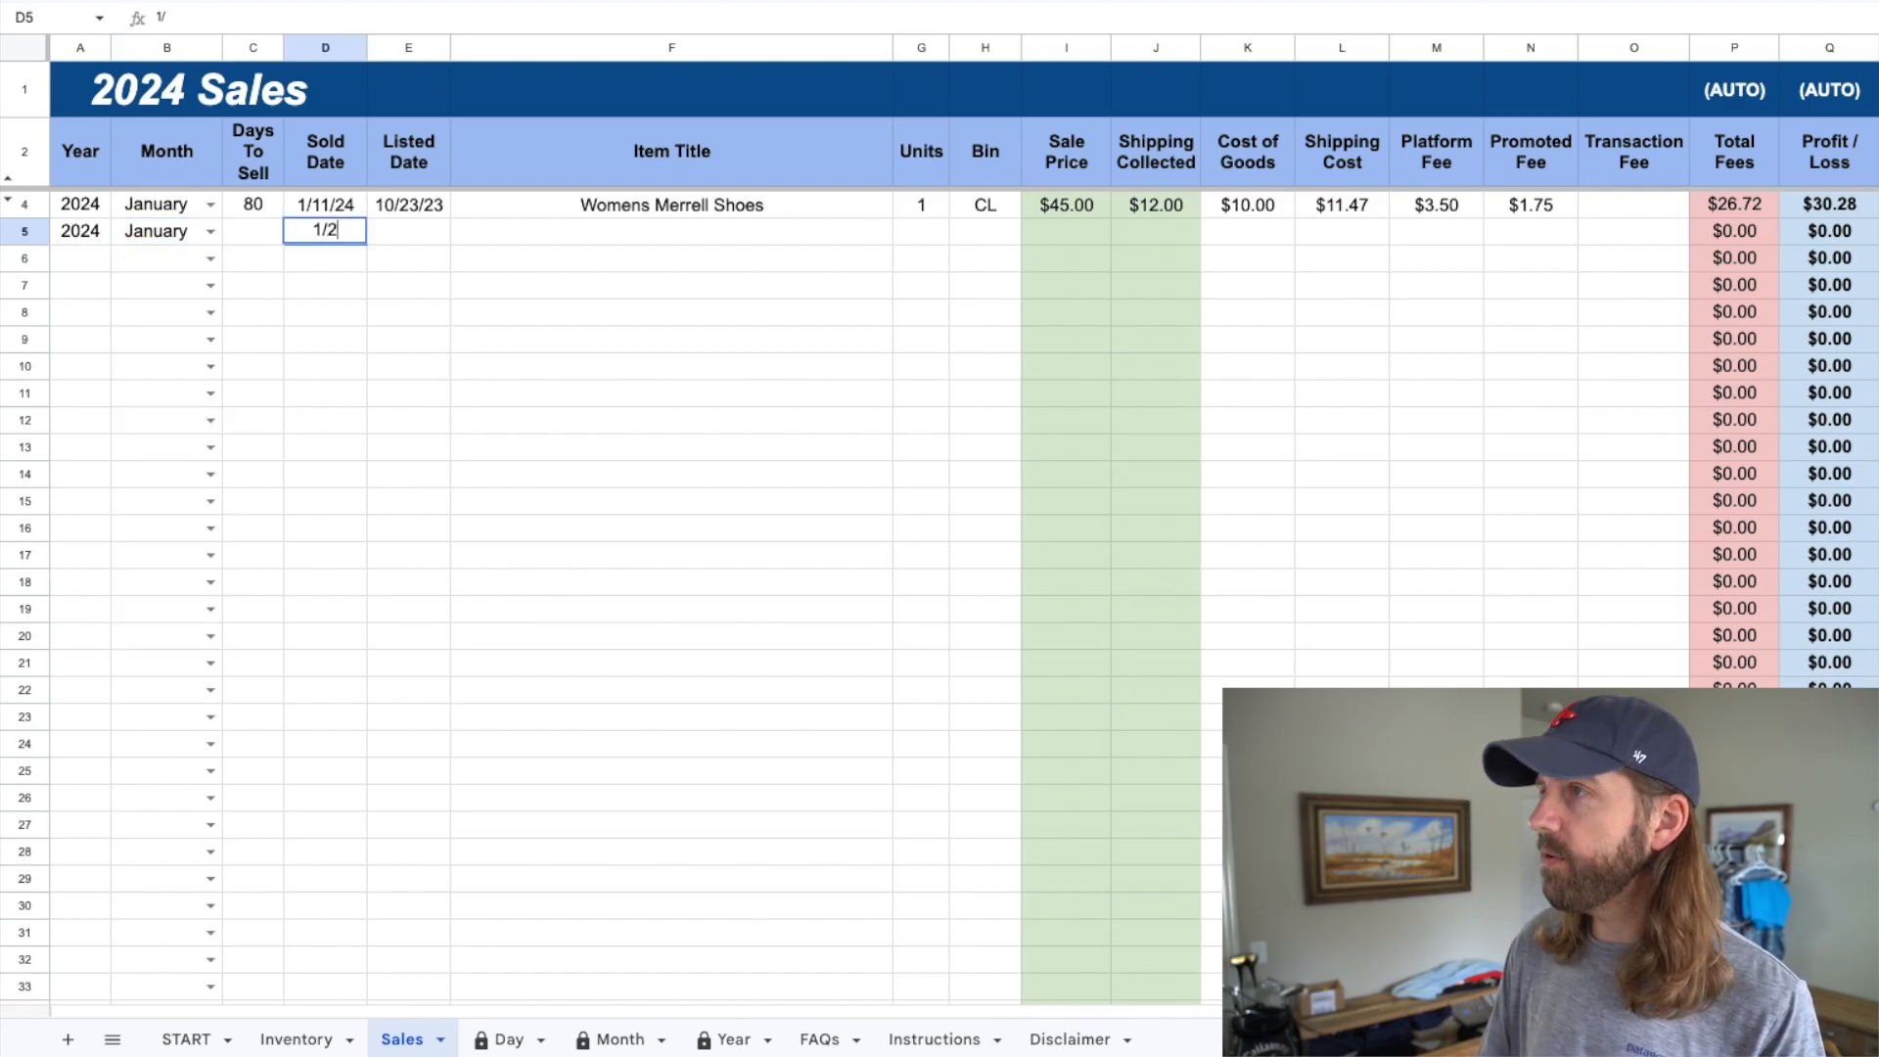
- Paste the copied Patagonia Hat entry into Sales row 5, starting at Listed Date
key("Tab")
key("ctrl+v")
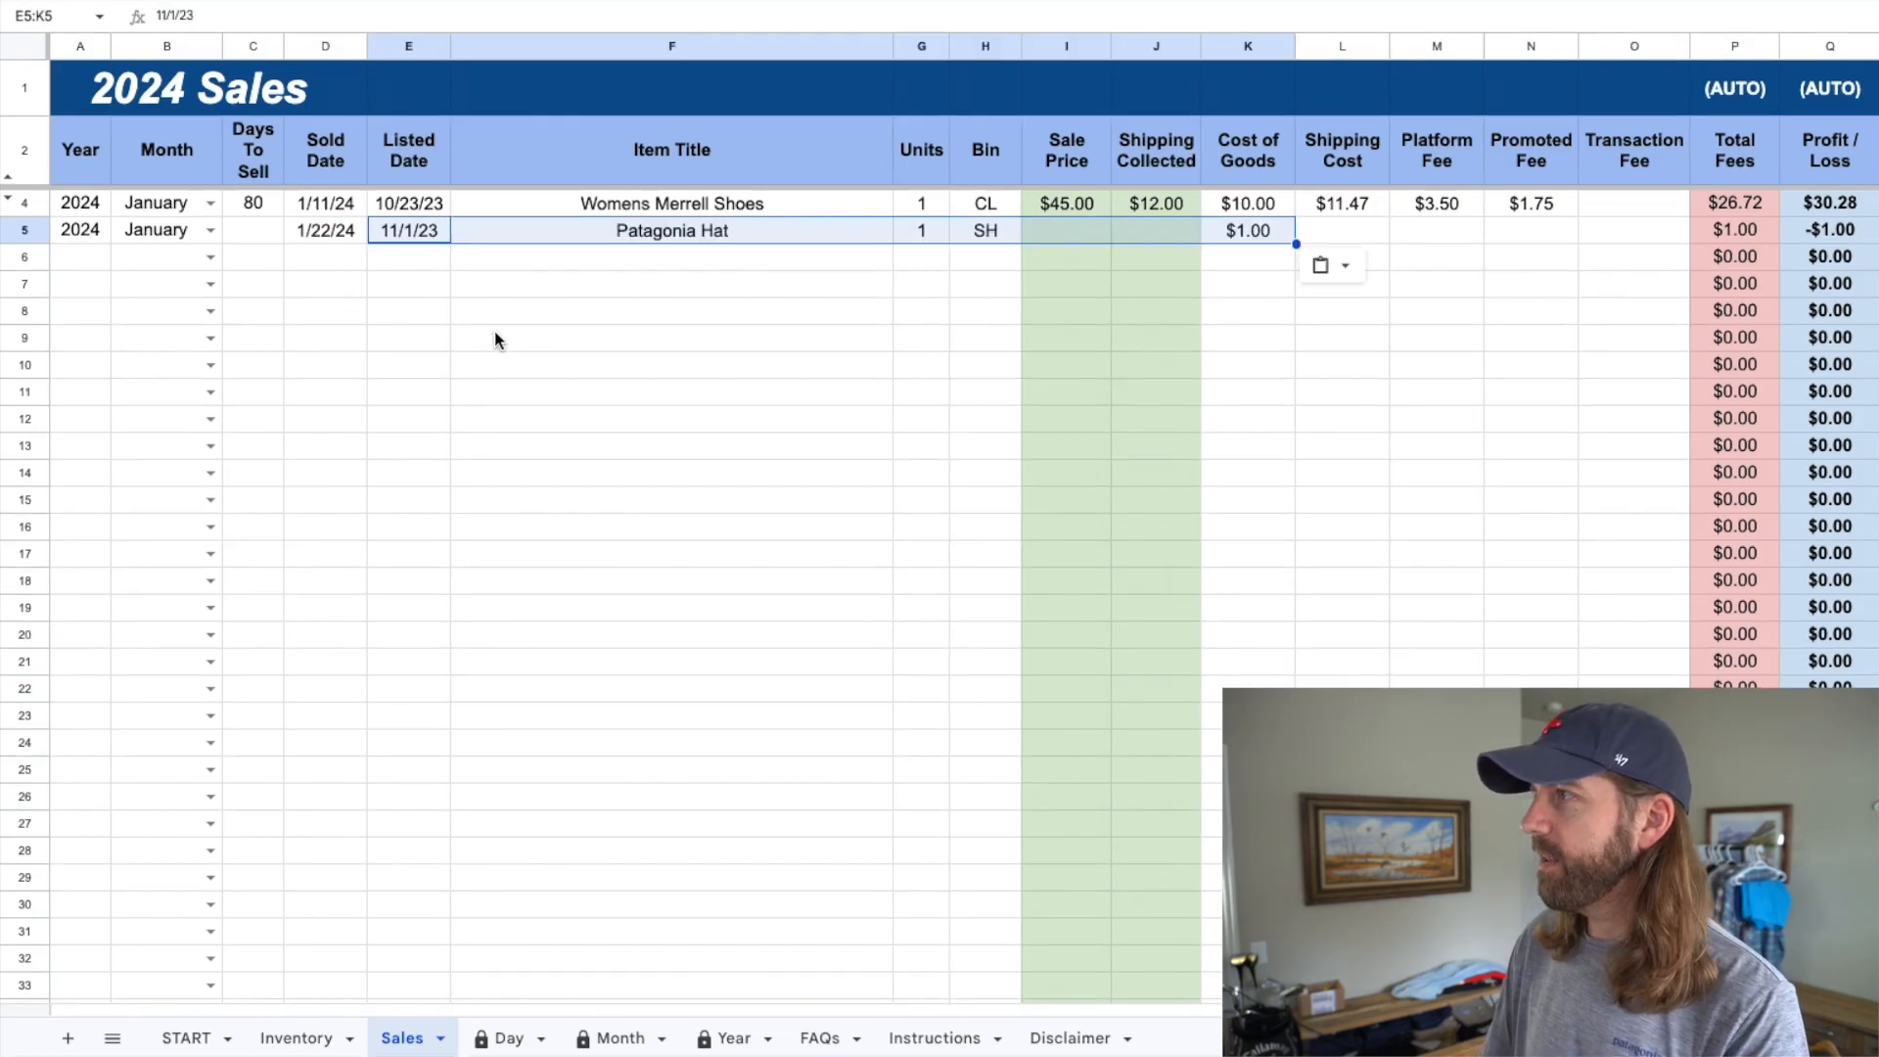
left_click(697, 337)
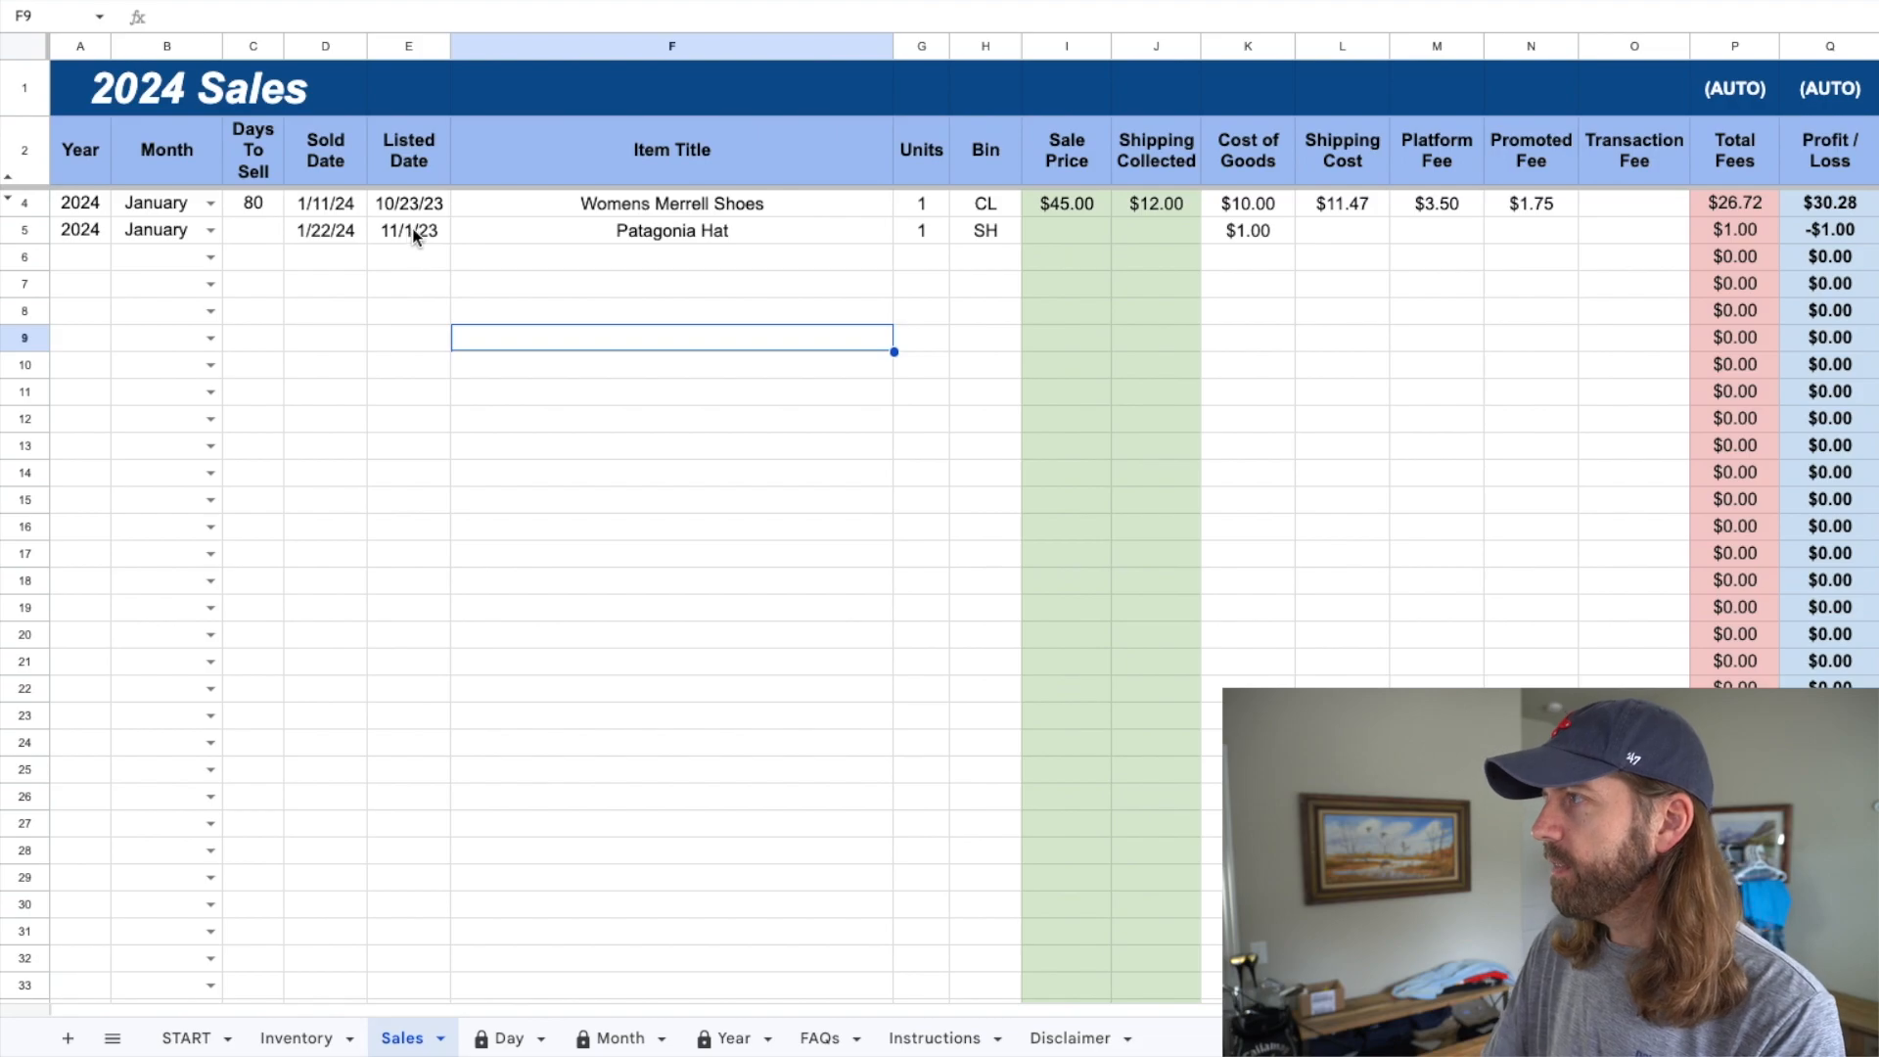
- Enter a sale price of 15 for the Patagonia Hat, leaving Shipping Collected blank
left_click(1047, 233)
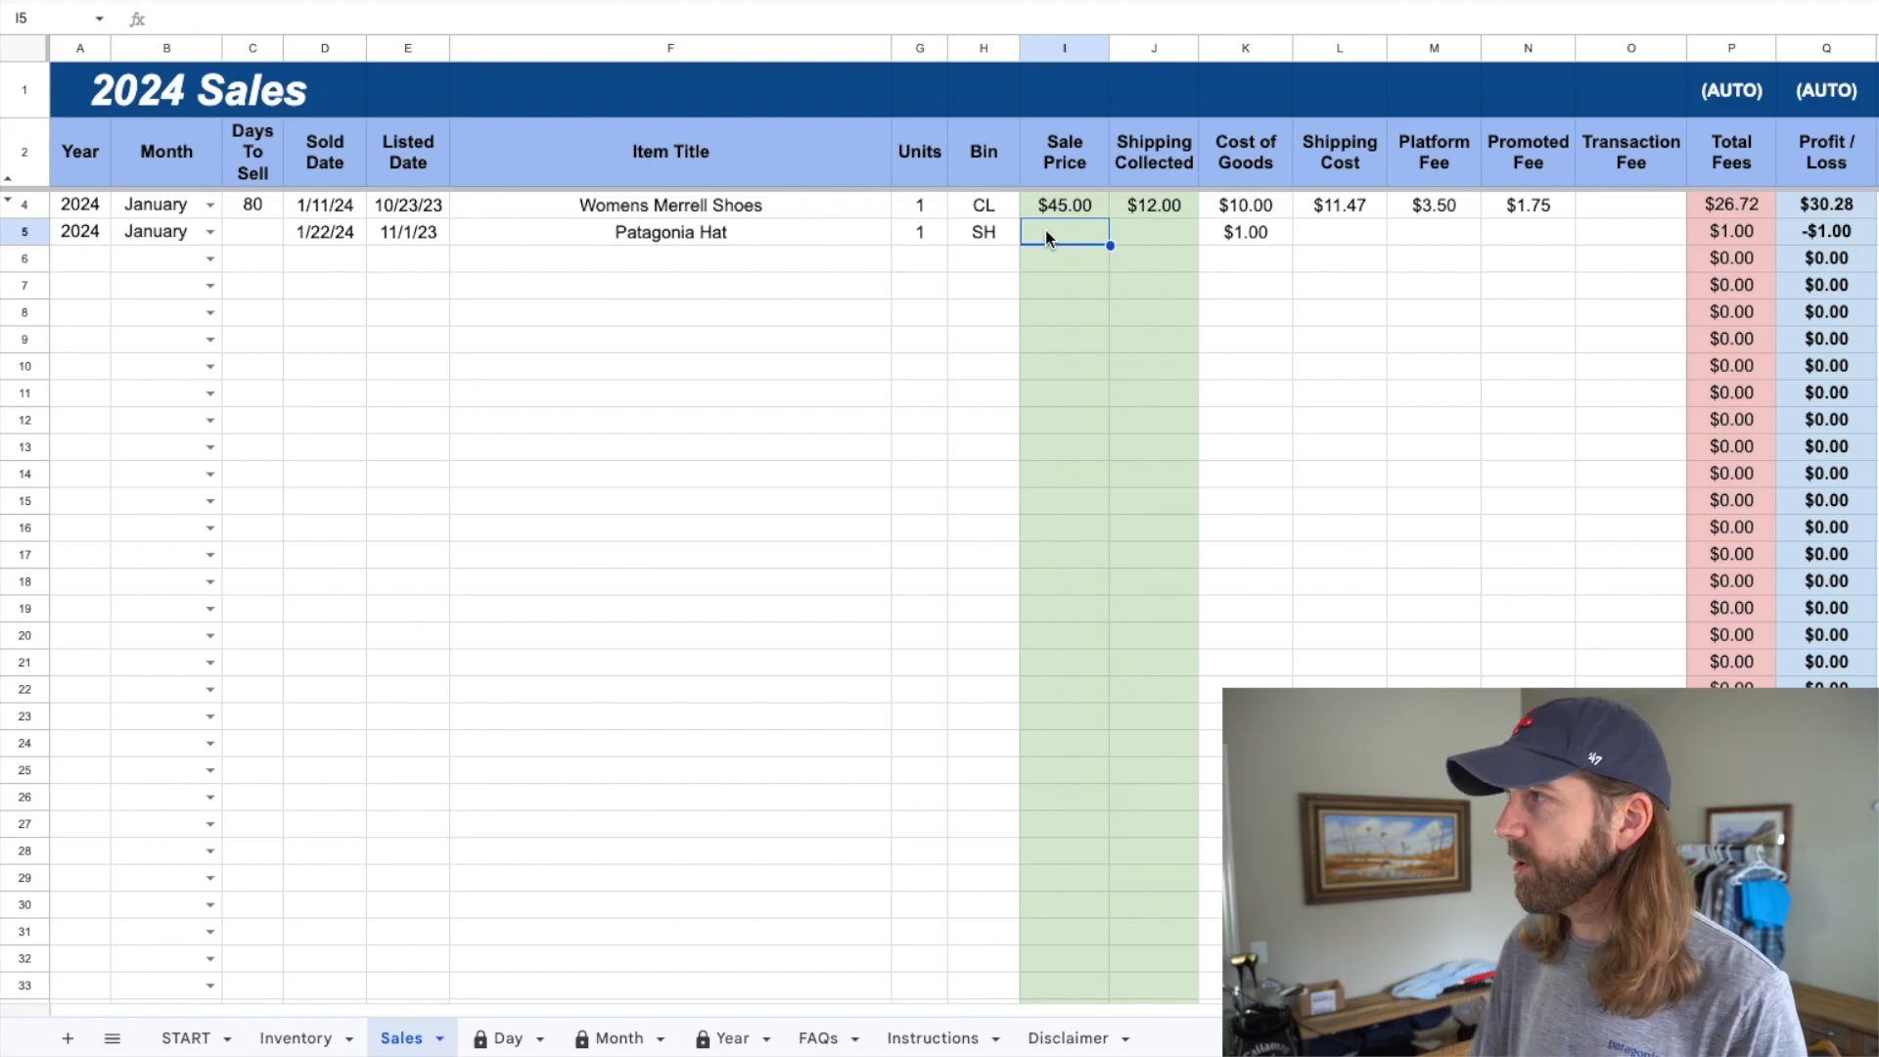
type("15")
key("Tab")
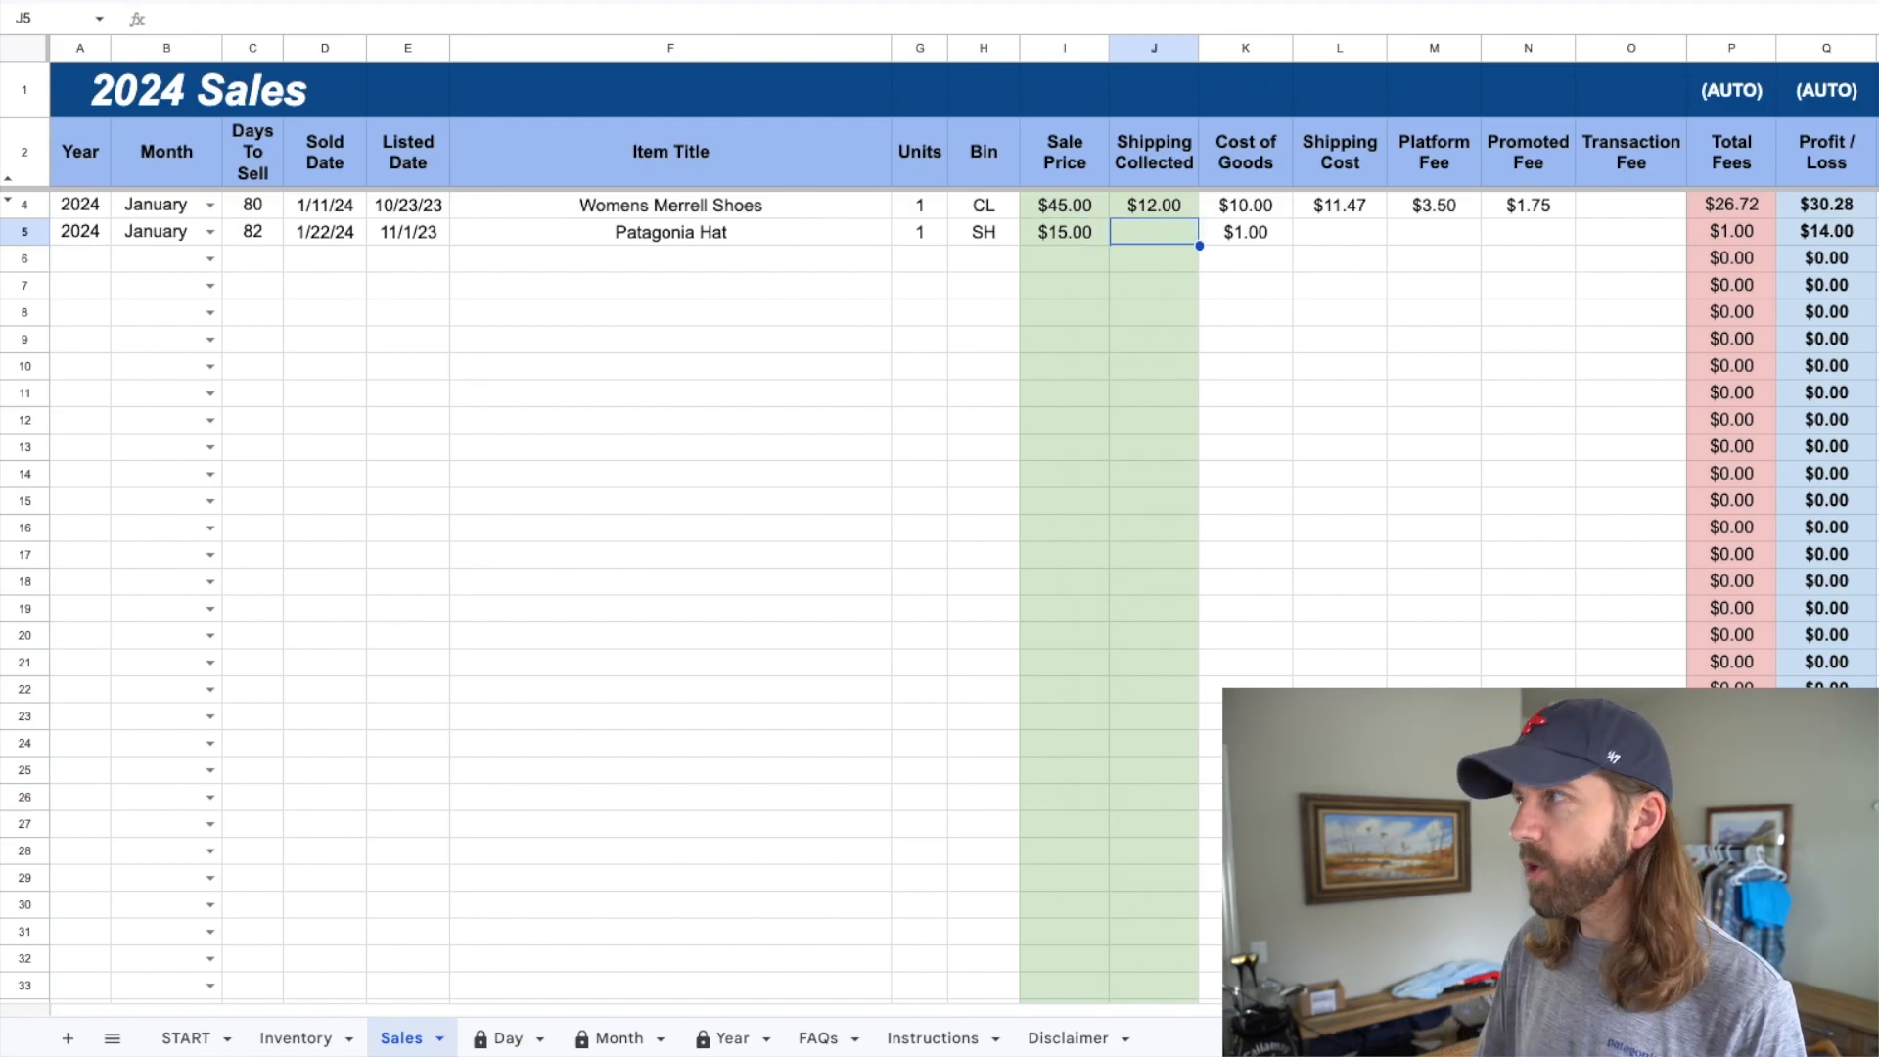
- Enter a shipping cost of 4.88 and a platform fee of 2 for the Patagonia Hat and check its Profit / Loss
left_click(1323, 252)
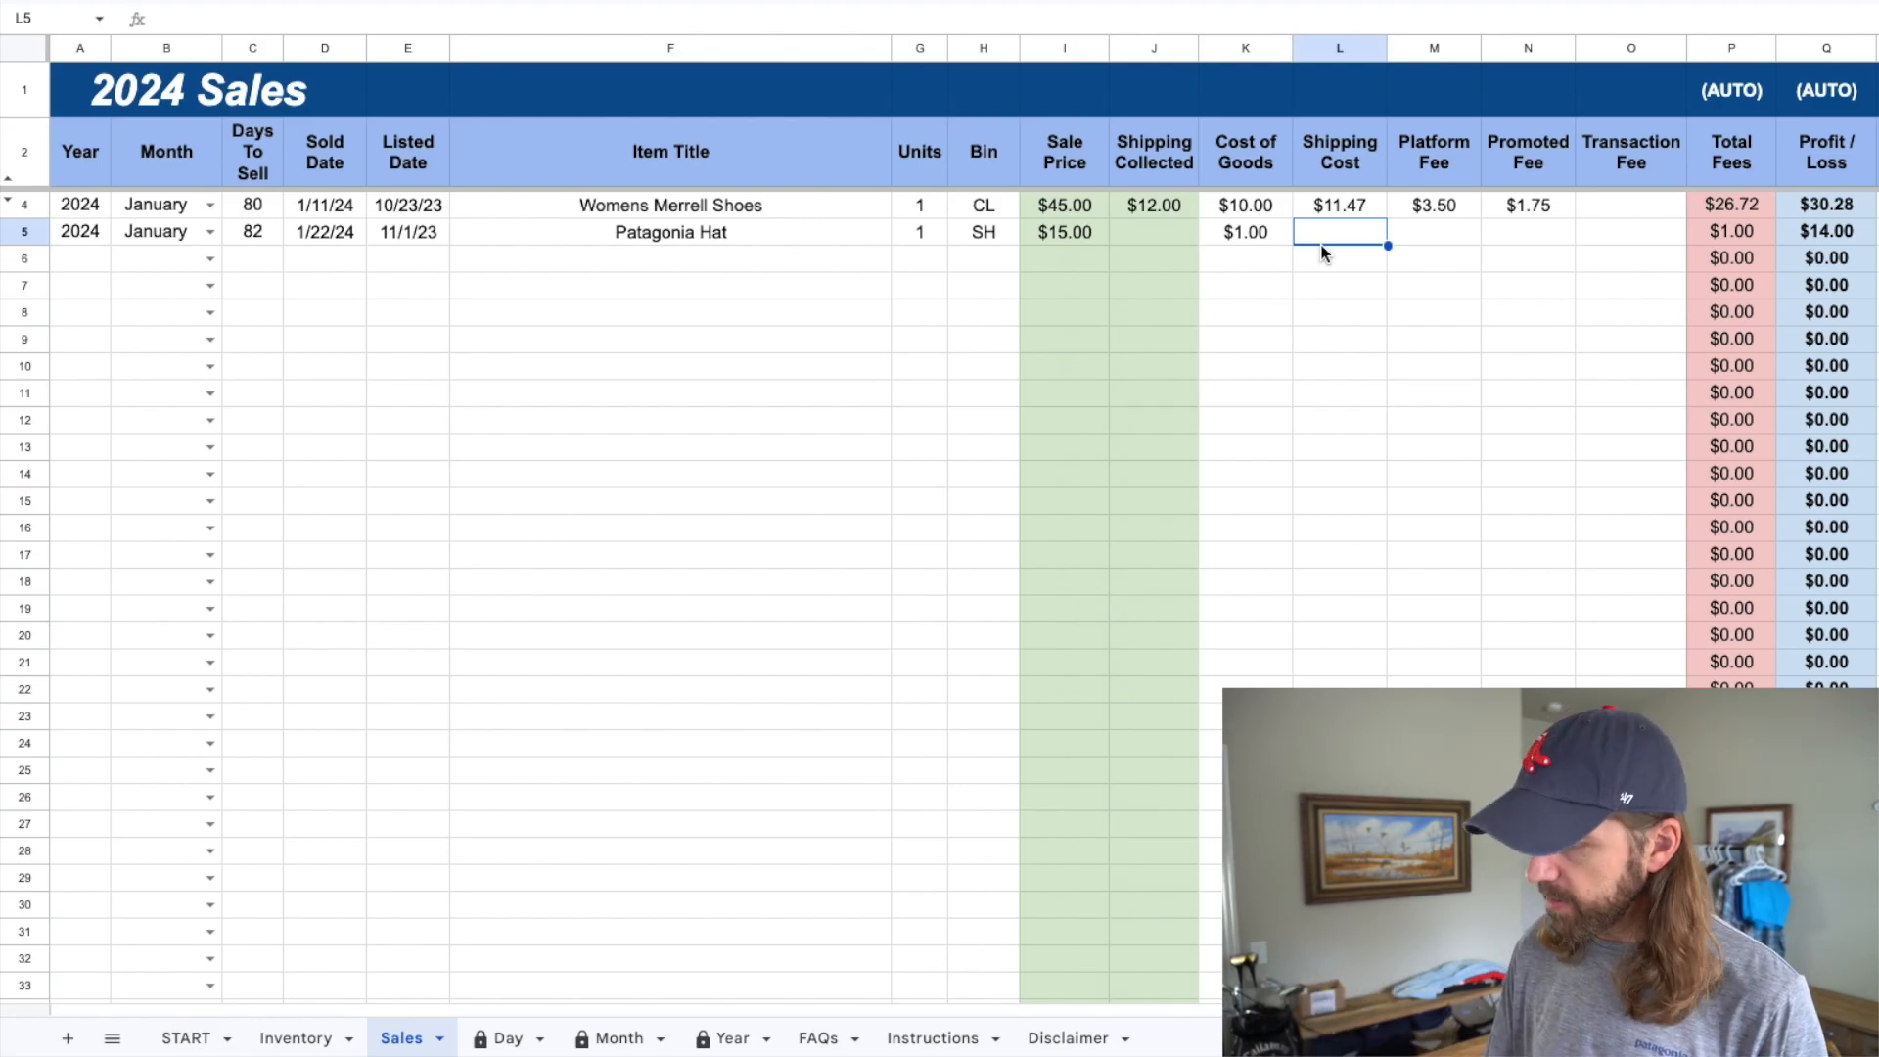
type("3")
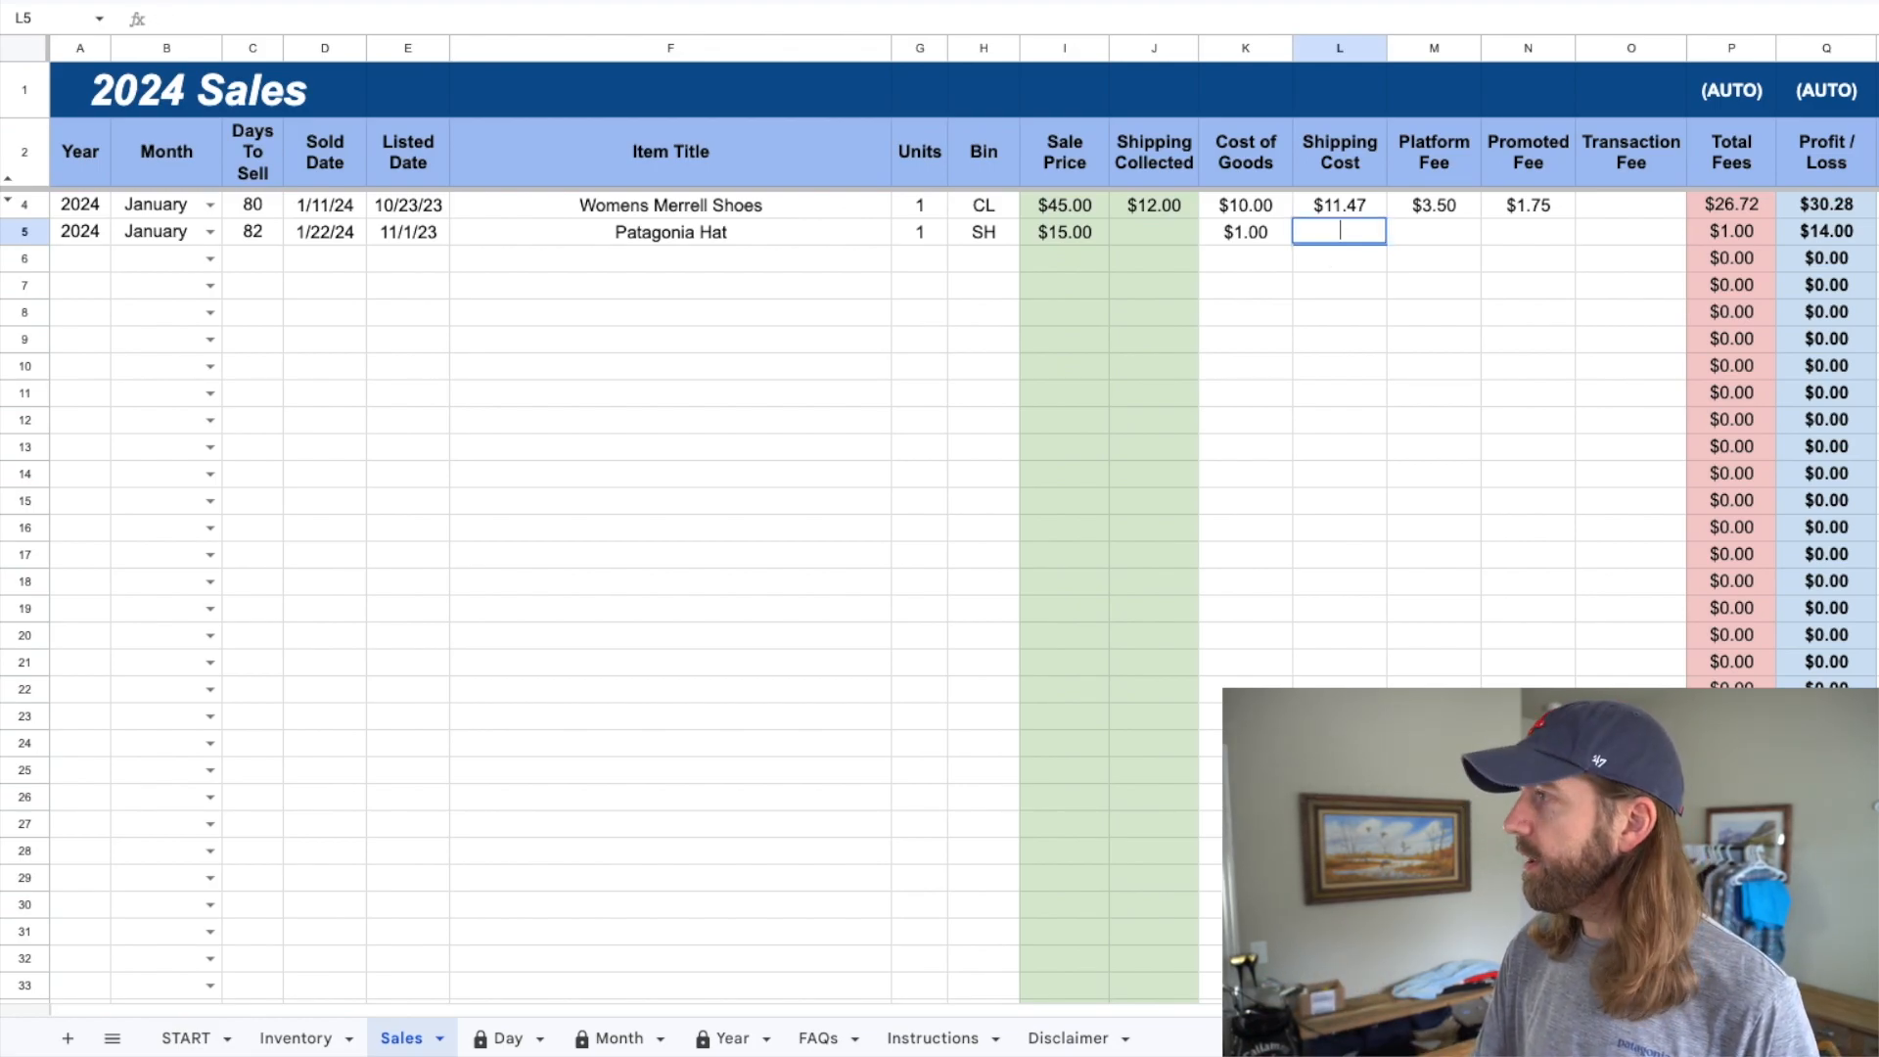
type("4.88")
key("Tab")
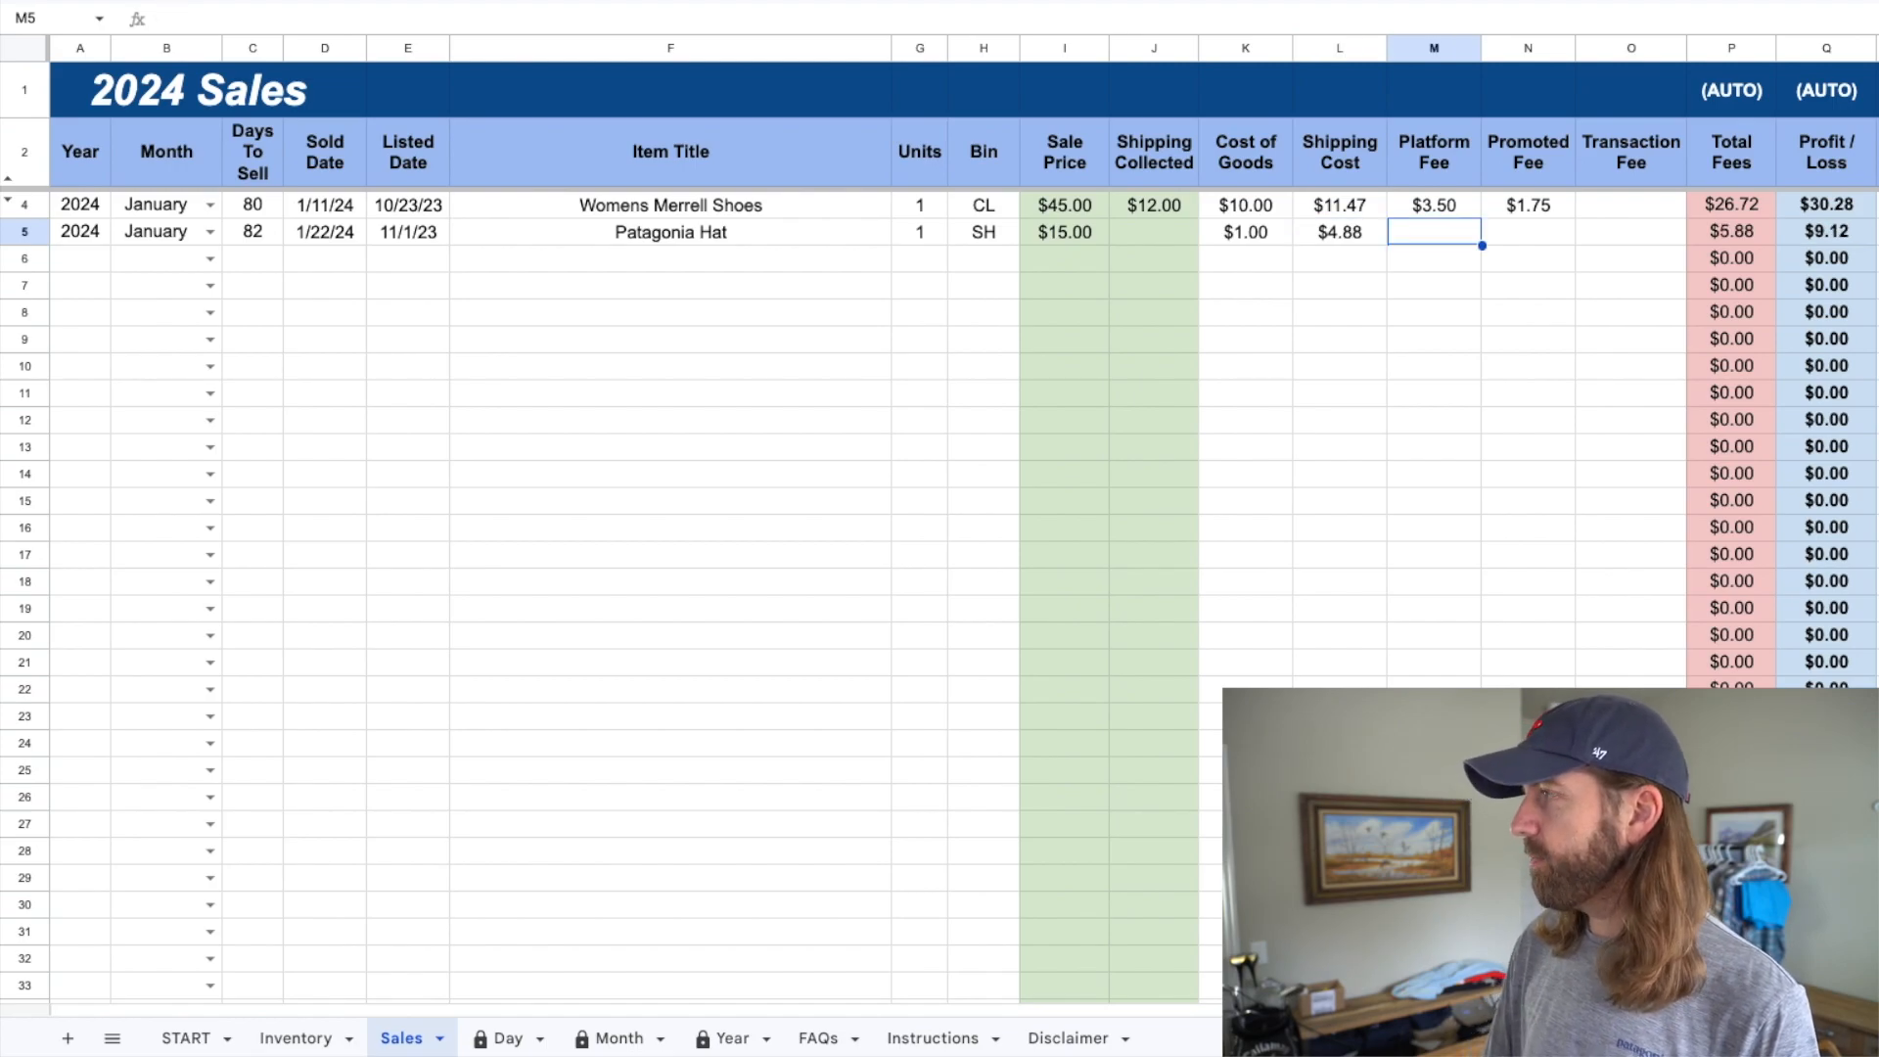
type("2")
key("Tab")
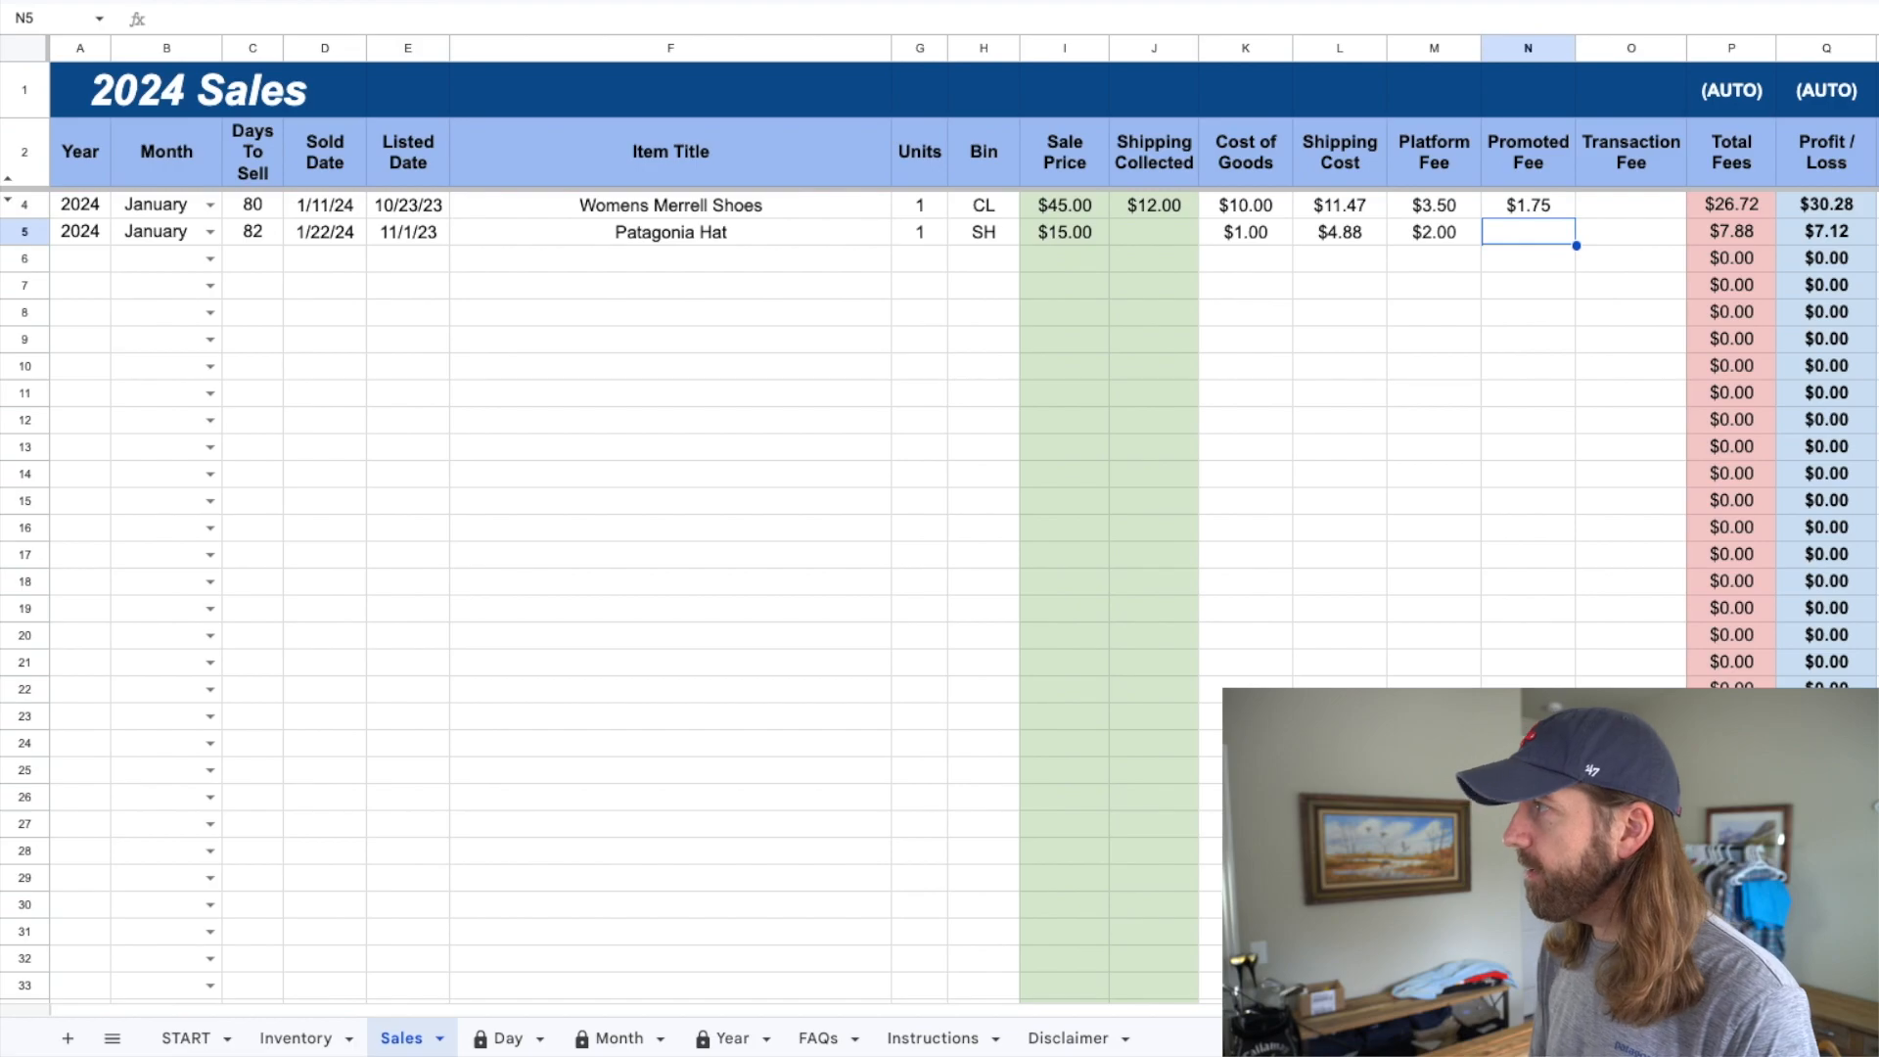
left_click(1841, 237)
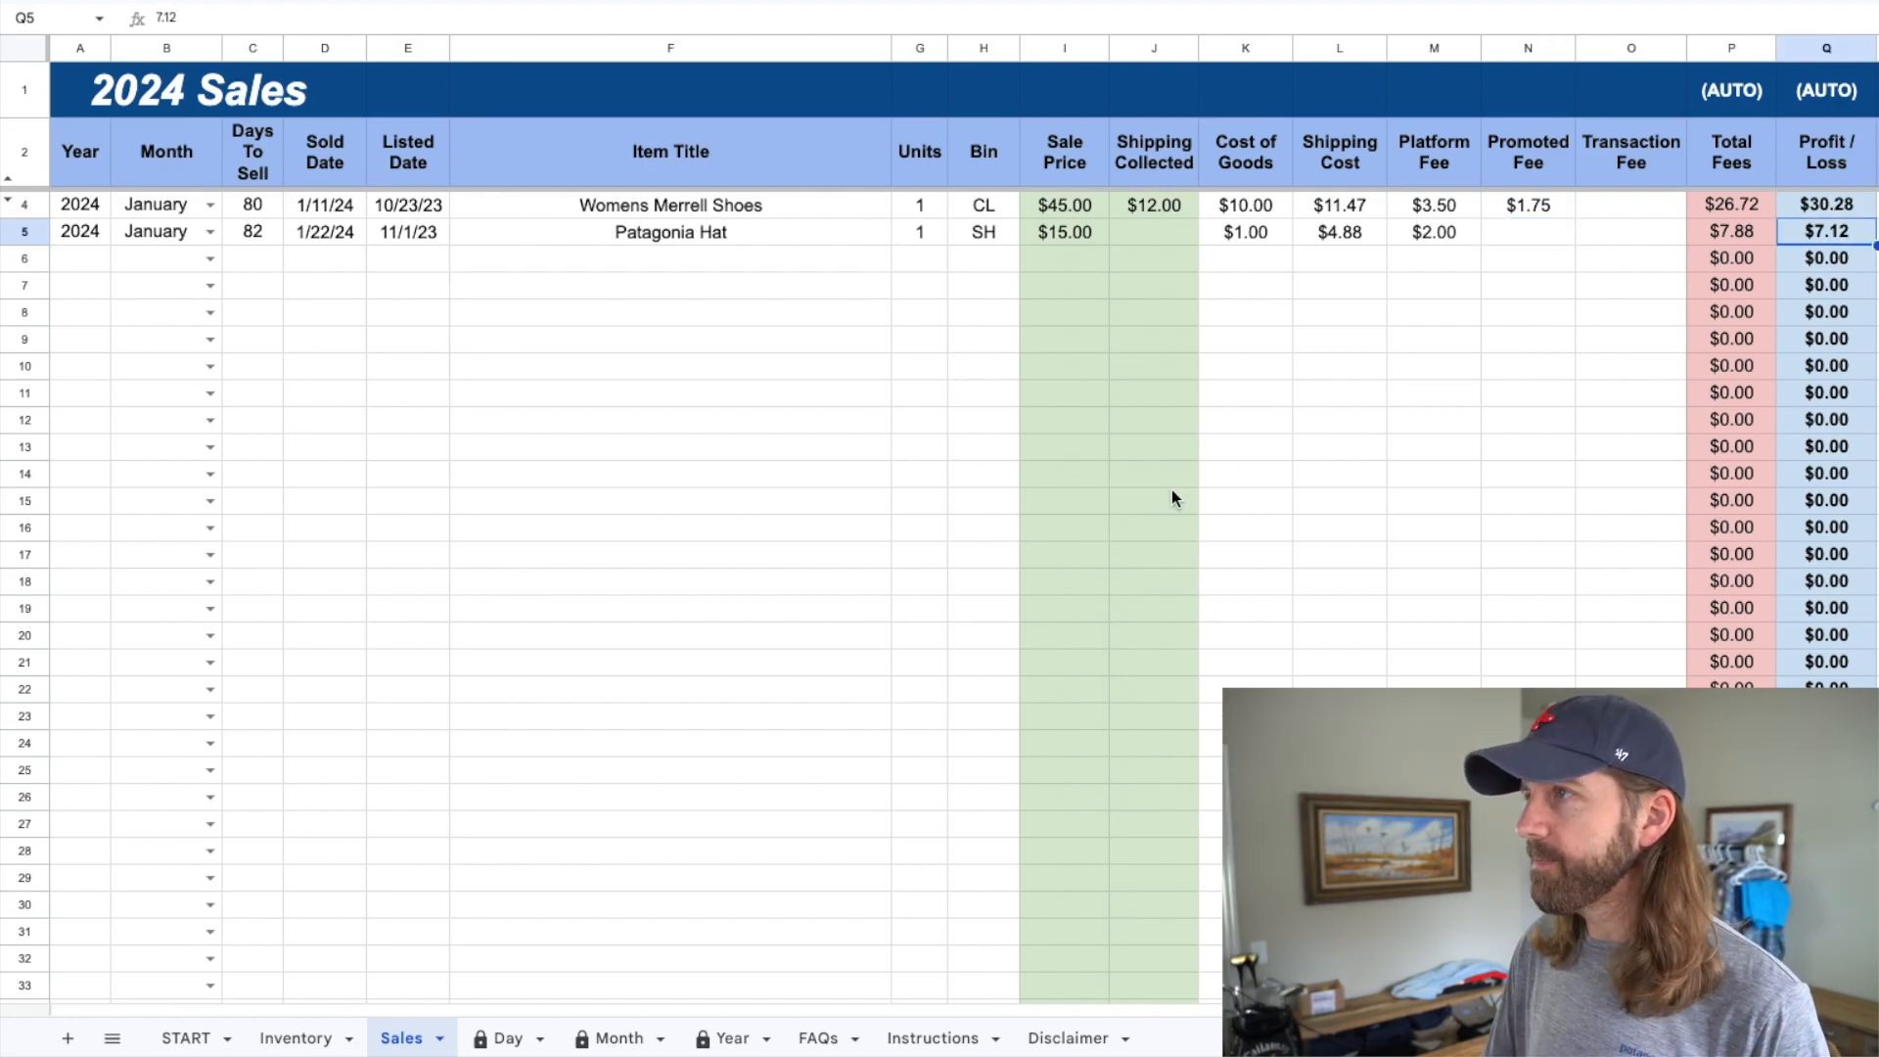
- Delete the Patagonia Hat row from the Inventory sheet
left_click(296, 1038)
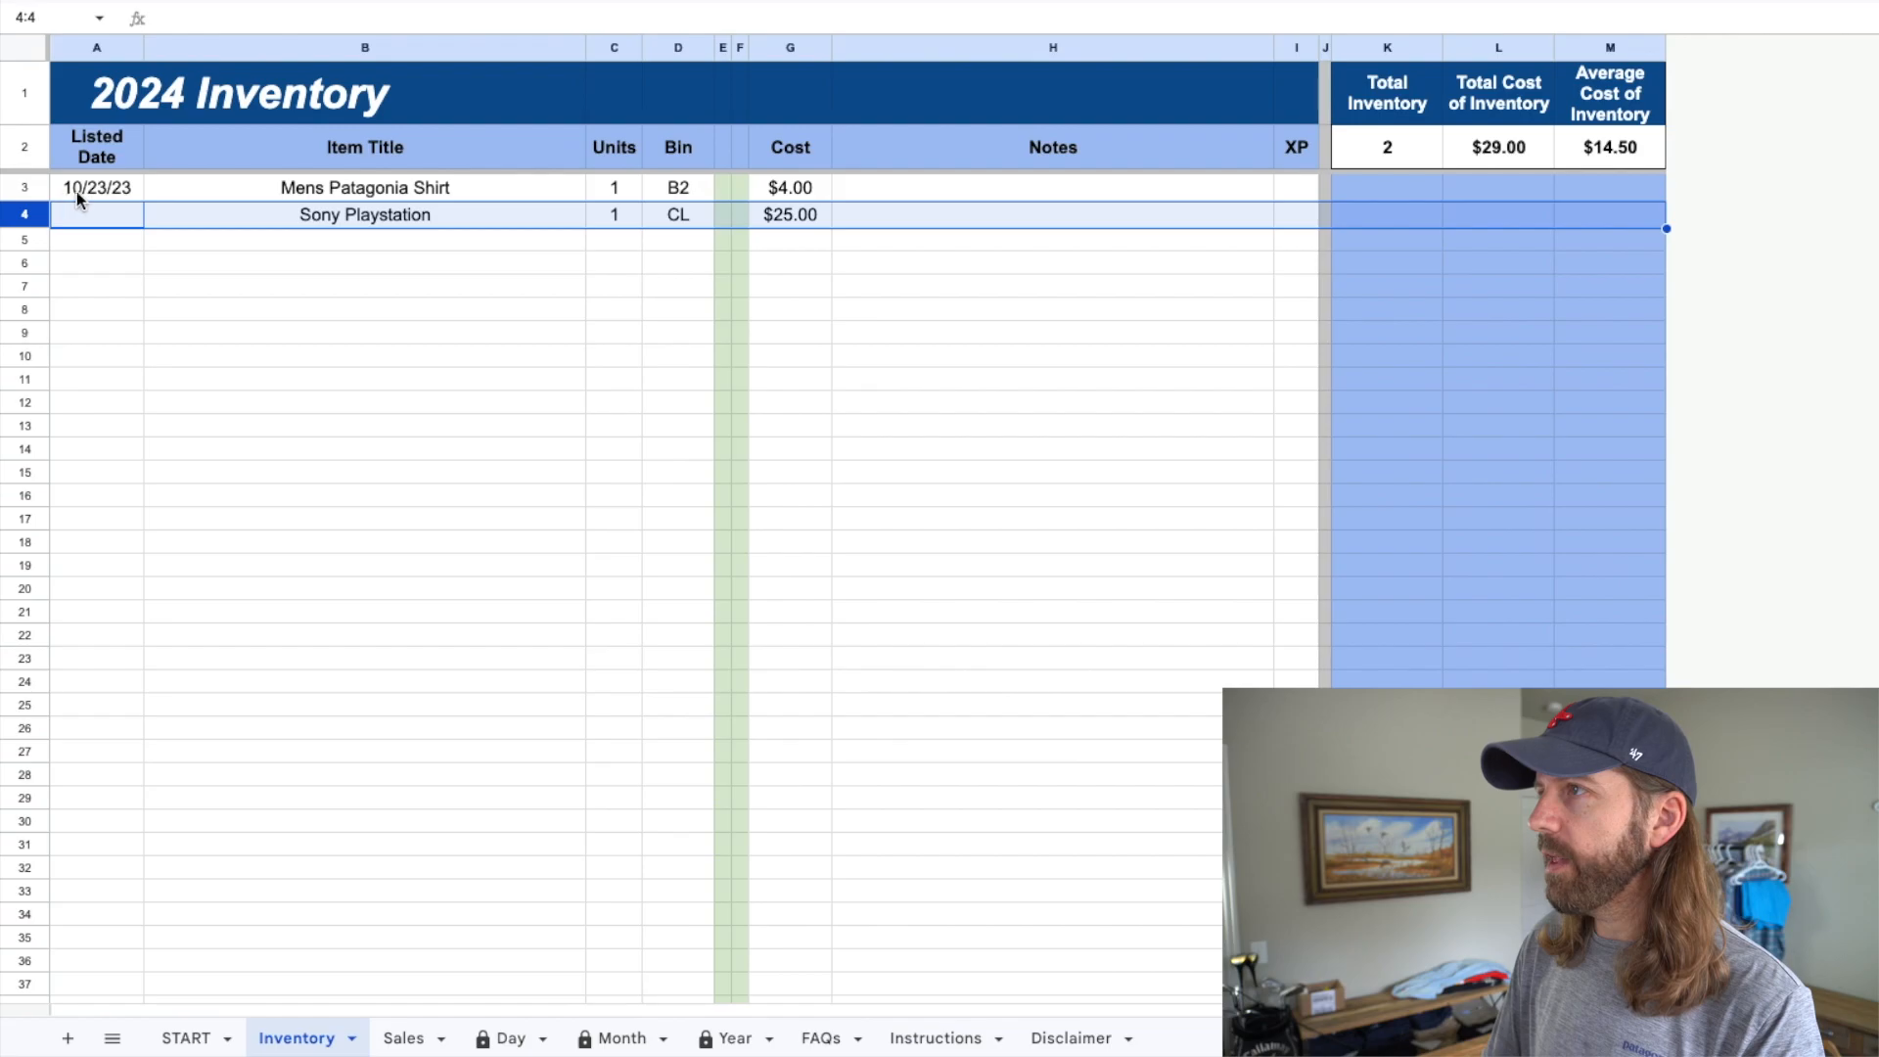
- Copy the Mens Patagonia Shirt entry from Inventory and start Sales row 6 with year 2024 and month February
left_click_drag(78, 190, 812, 189)
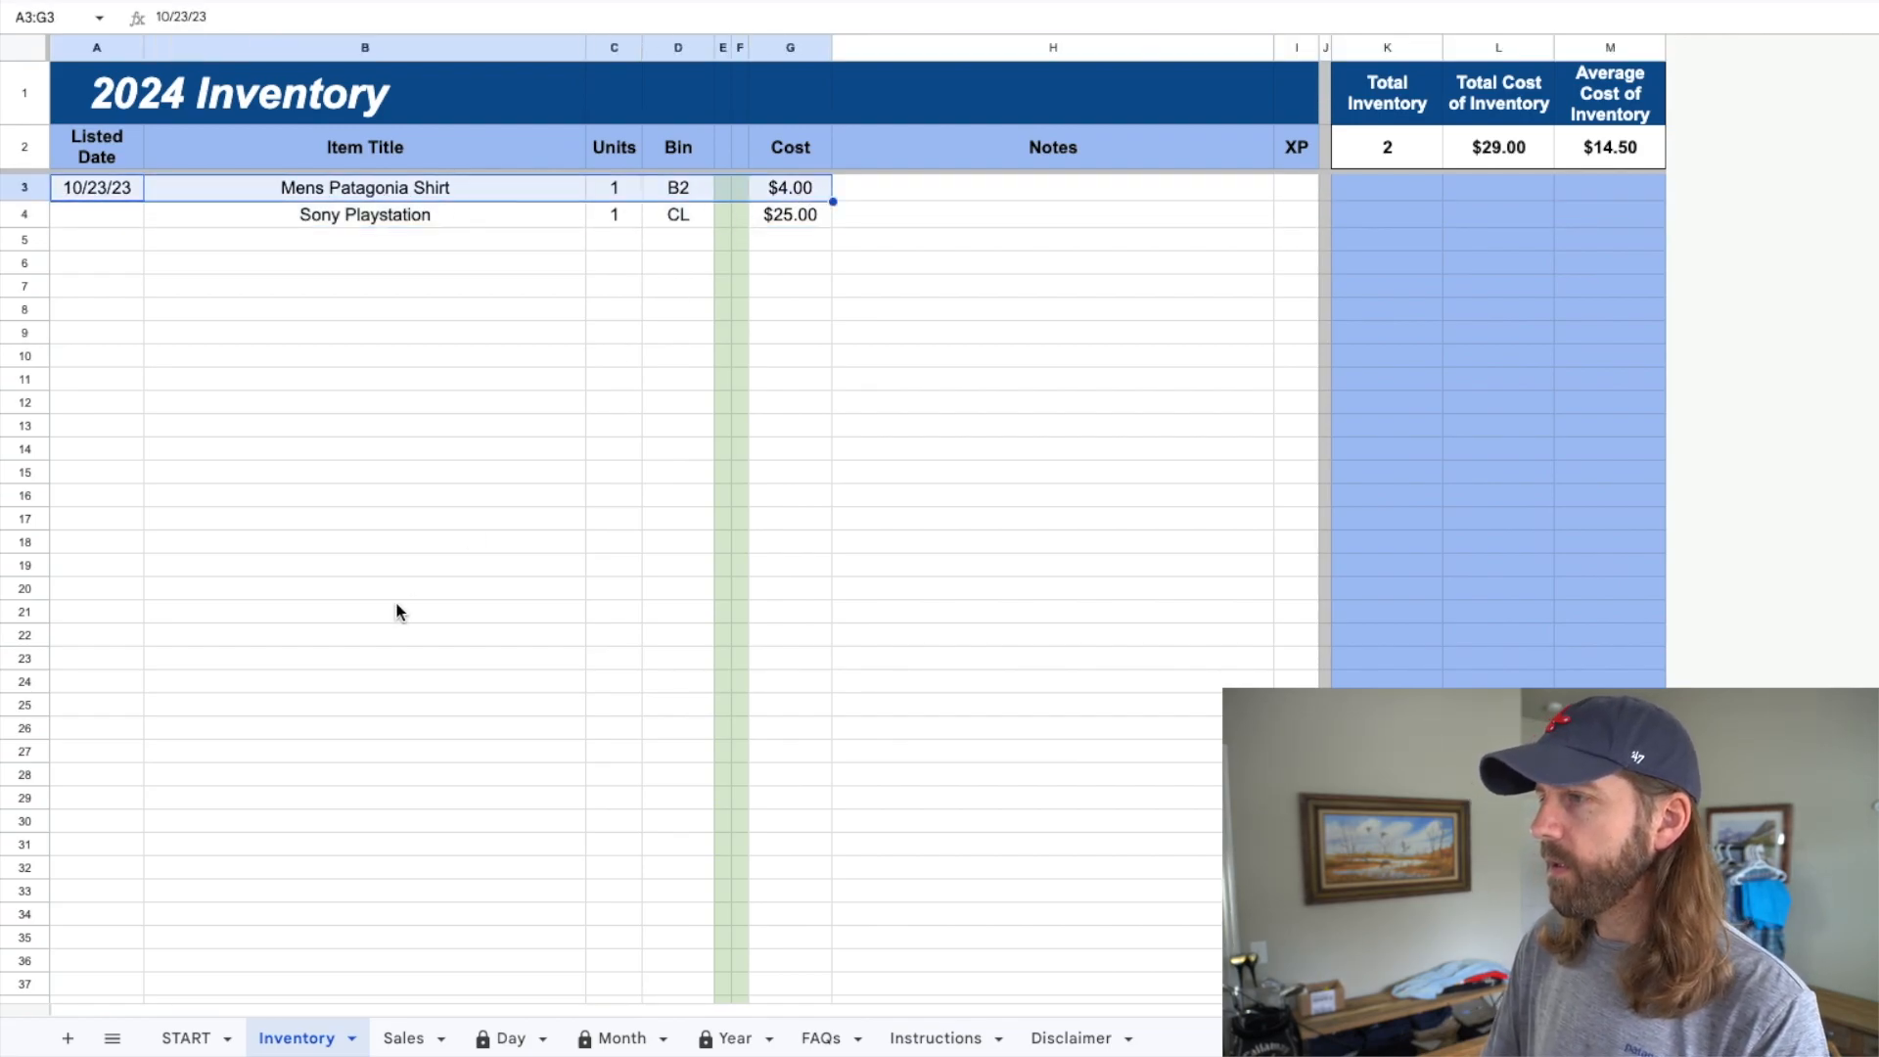
left_click(403, 1039)
left_click(88, 269)
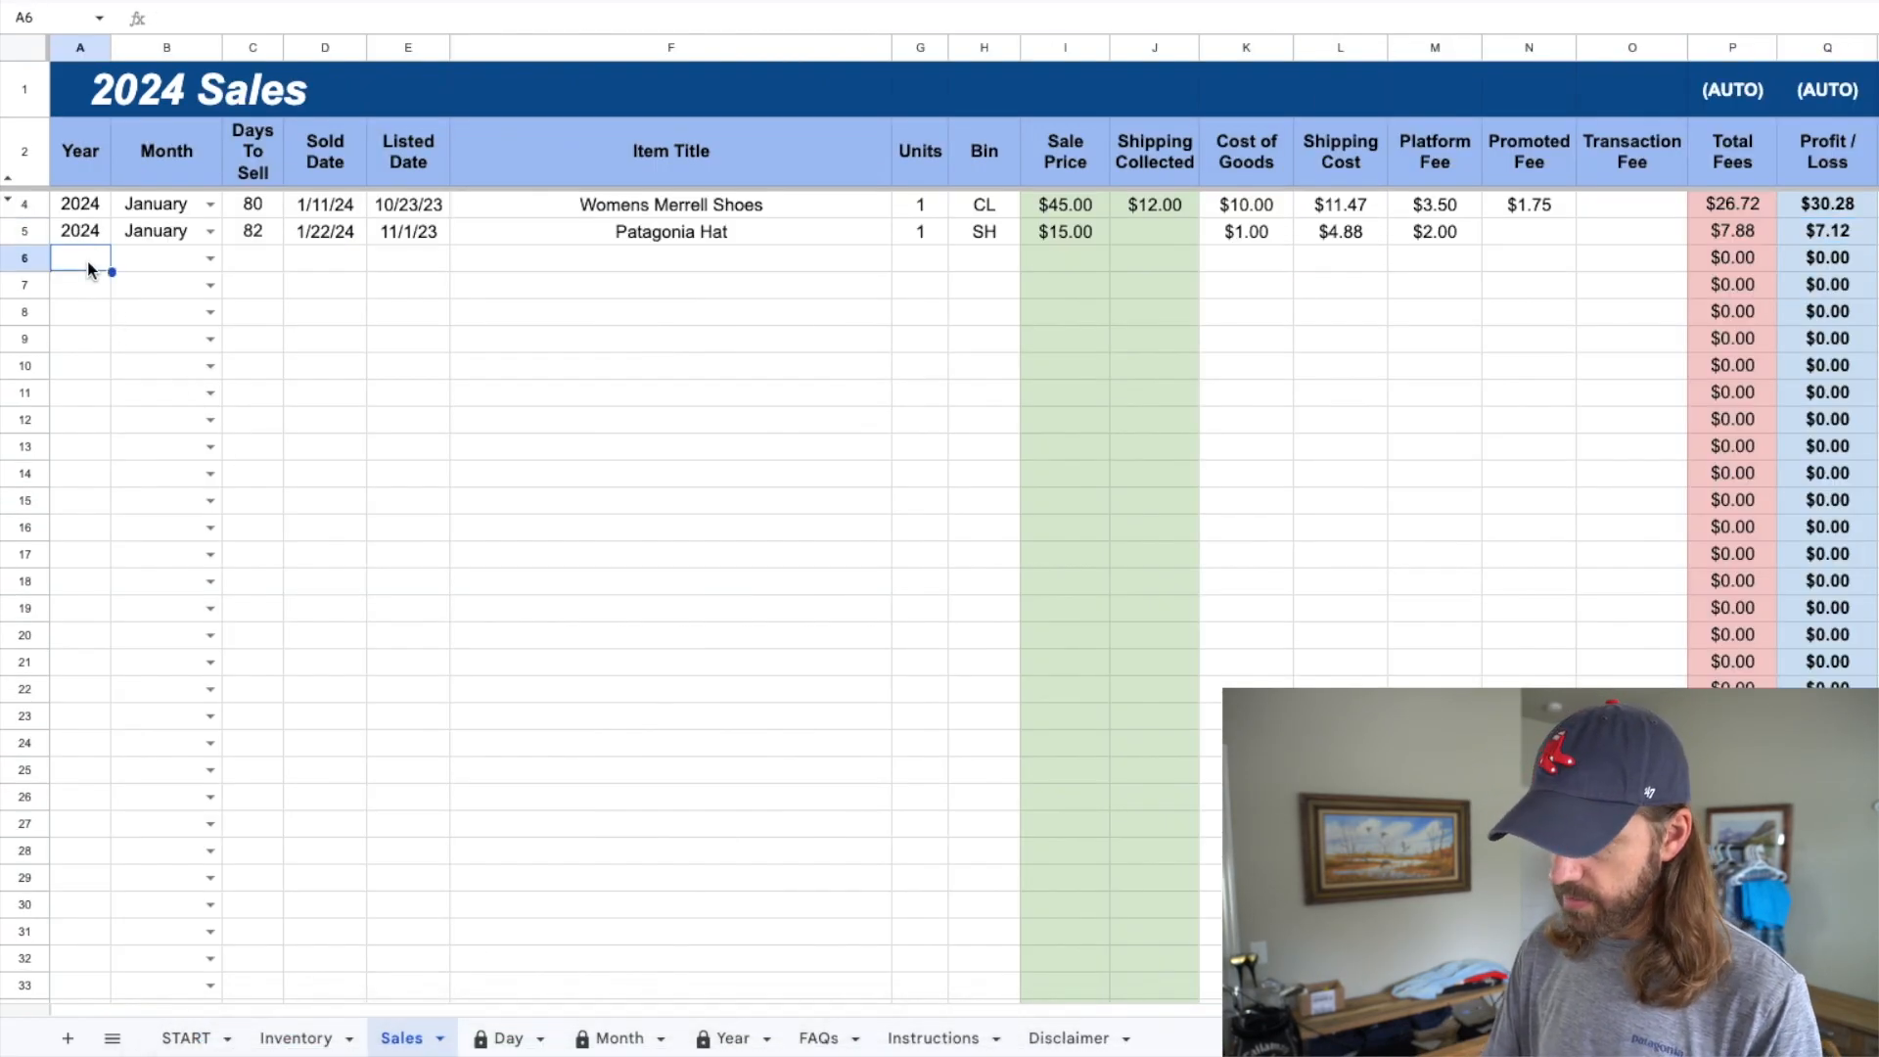
type("2024")
key("Tab")
left_click(209, 258)
left_click(186, 317)
- Enter the sold date 2/1/24 in Sales row 6 and paste the copied shirt entry starting at Listed Date
left_click(308, 262)
type("2/10")
key("BackSpace")
type("/24")
key("Tab")
key("ctrl+v")
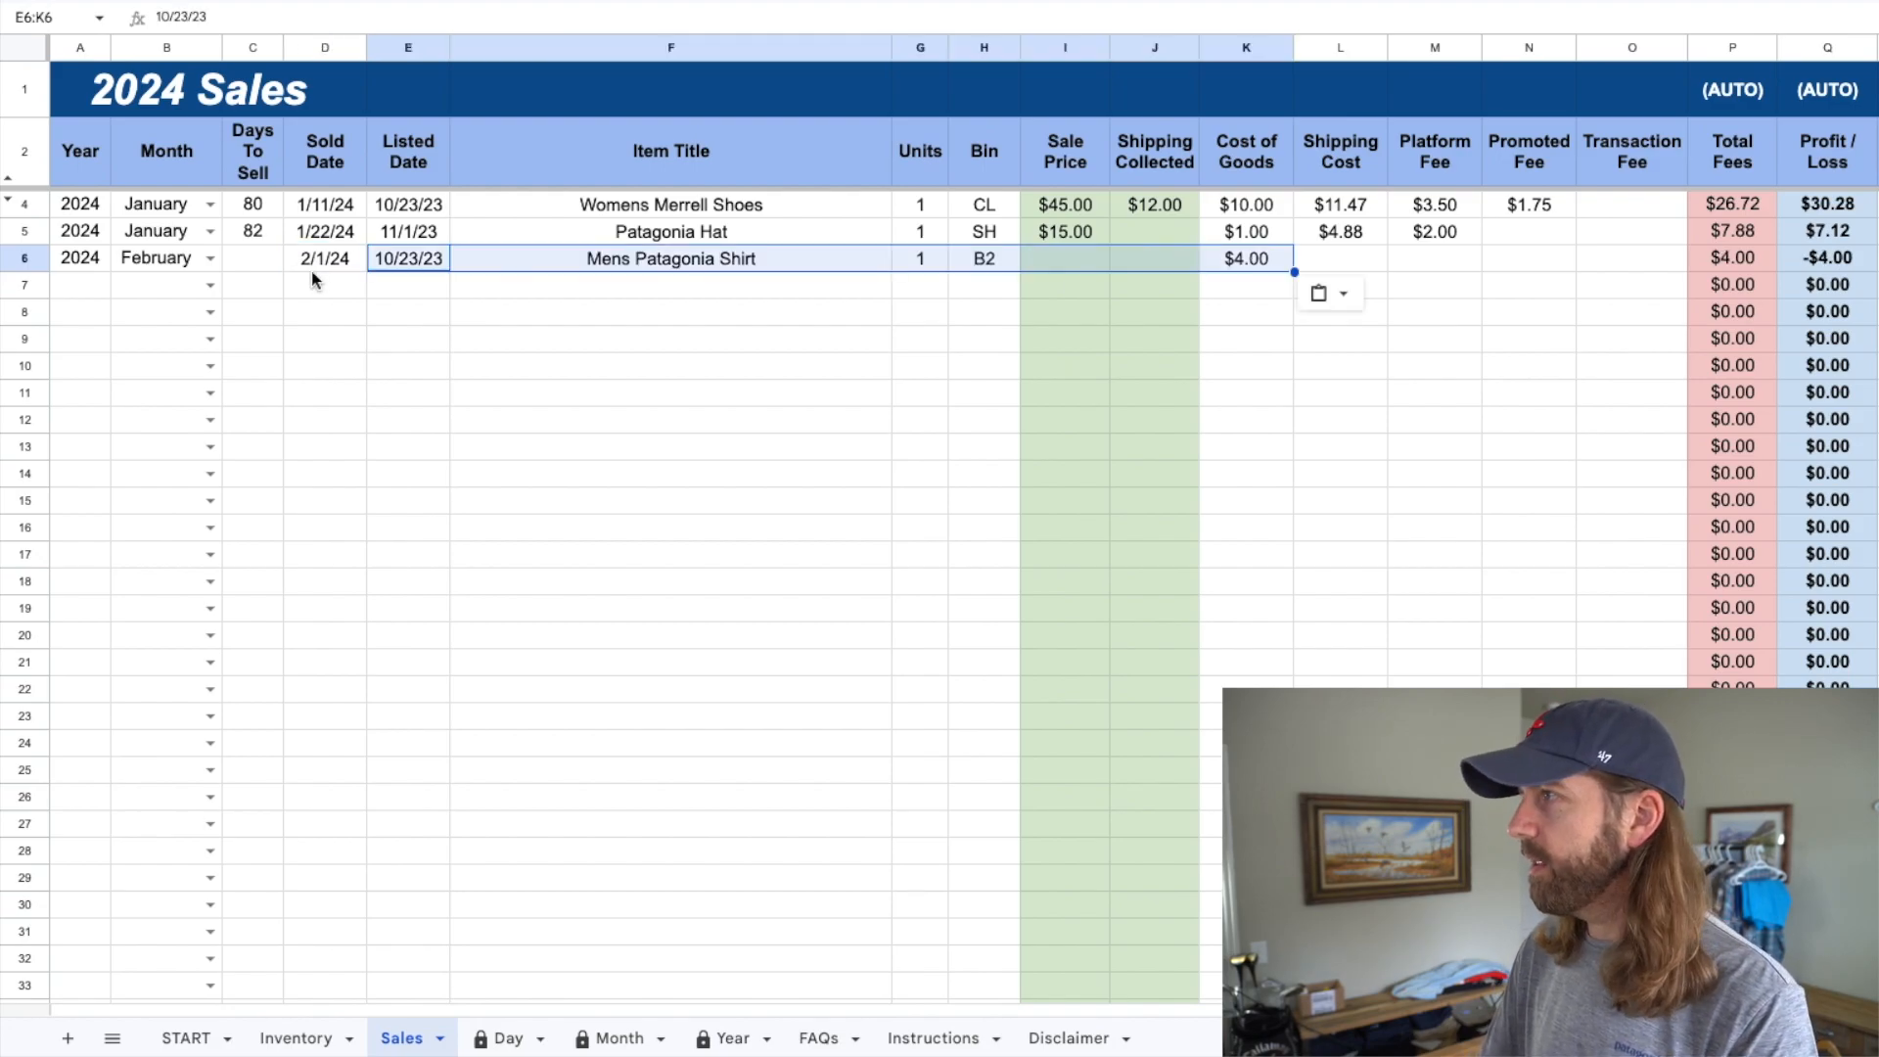
- Enter a sale price of 25 for the Mens Patagonia Shirt
left_click(1013, 258)
left_click(1037, 259)
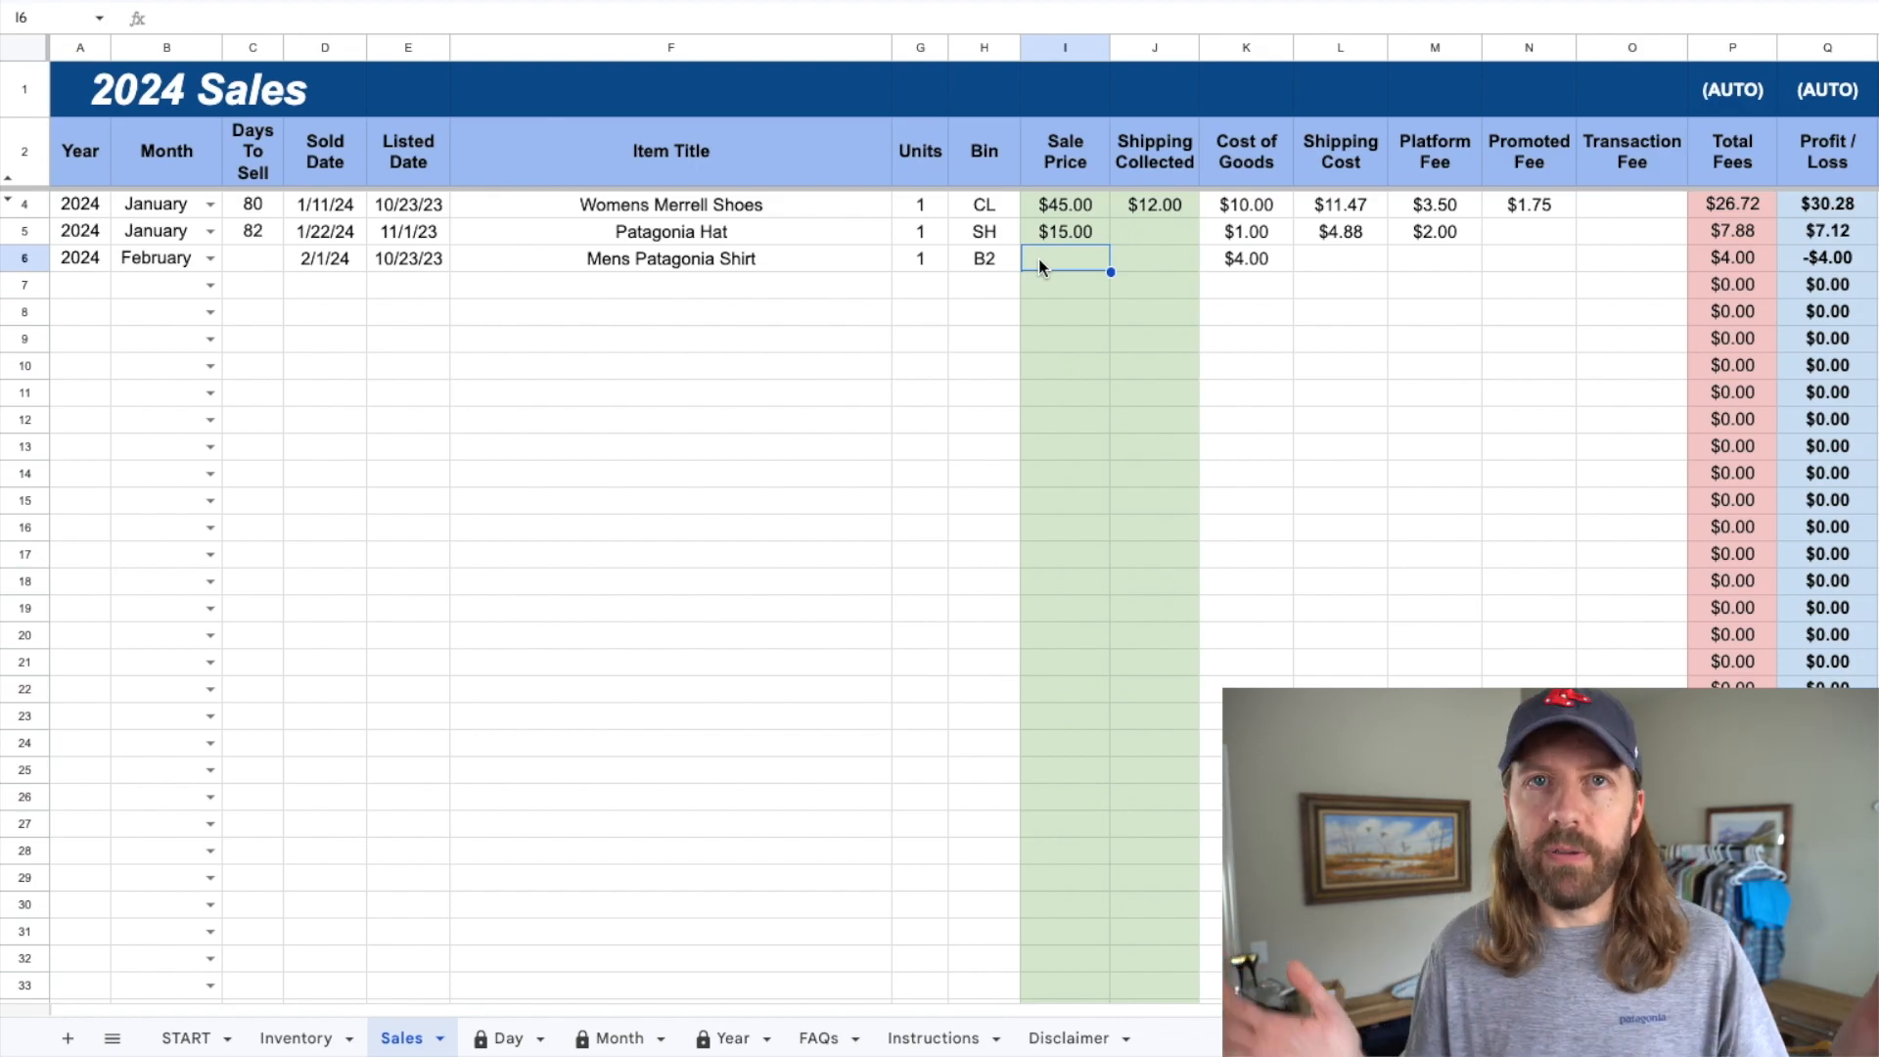
type("25")
key("Tab")
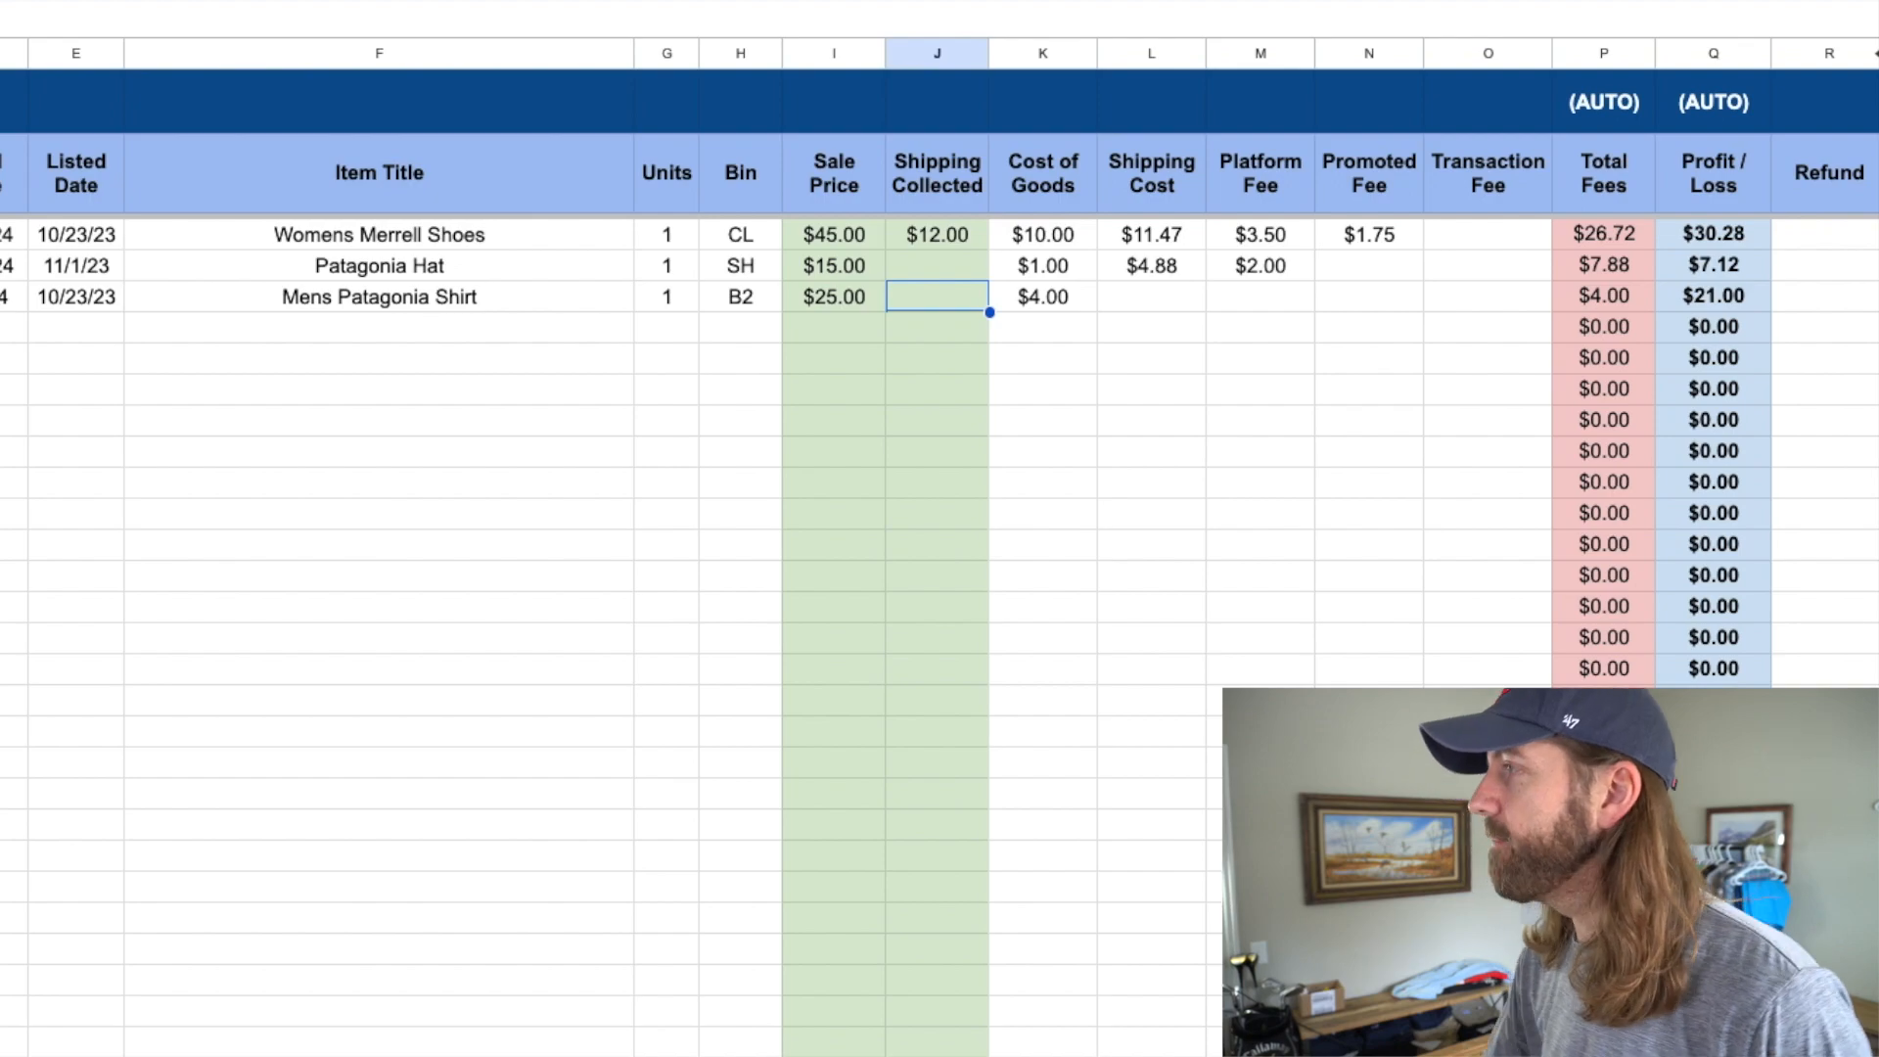
- Enter a platform fee of 5 for the Mens Patagonia Shirt, leaving Shipping Collected and Shipping Cost blank
left_click(835, 307)
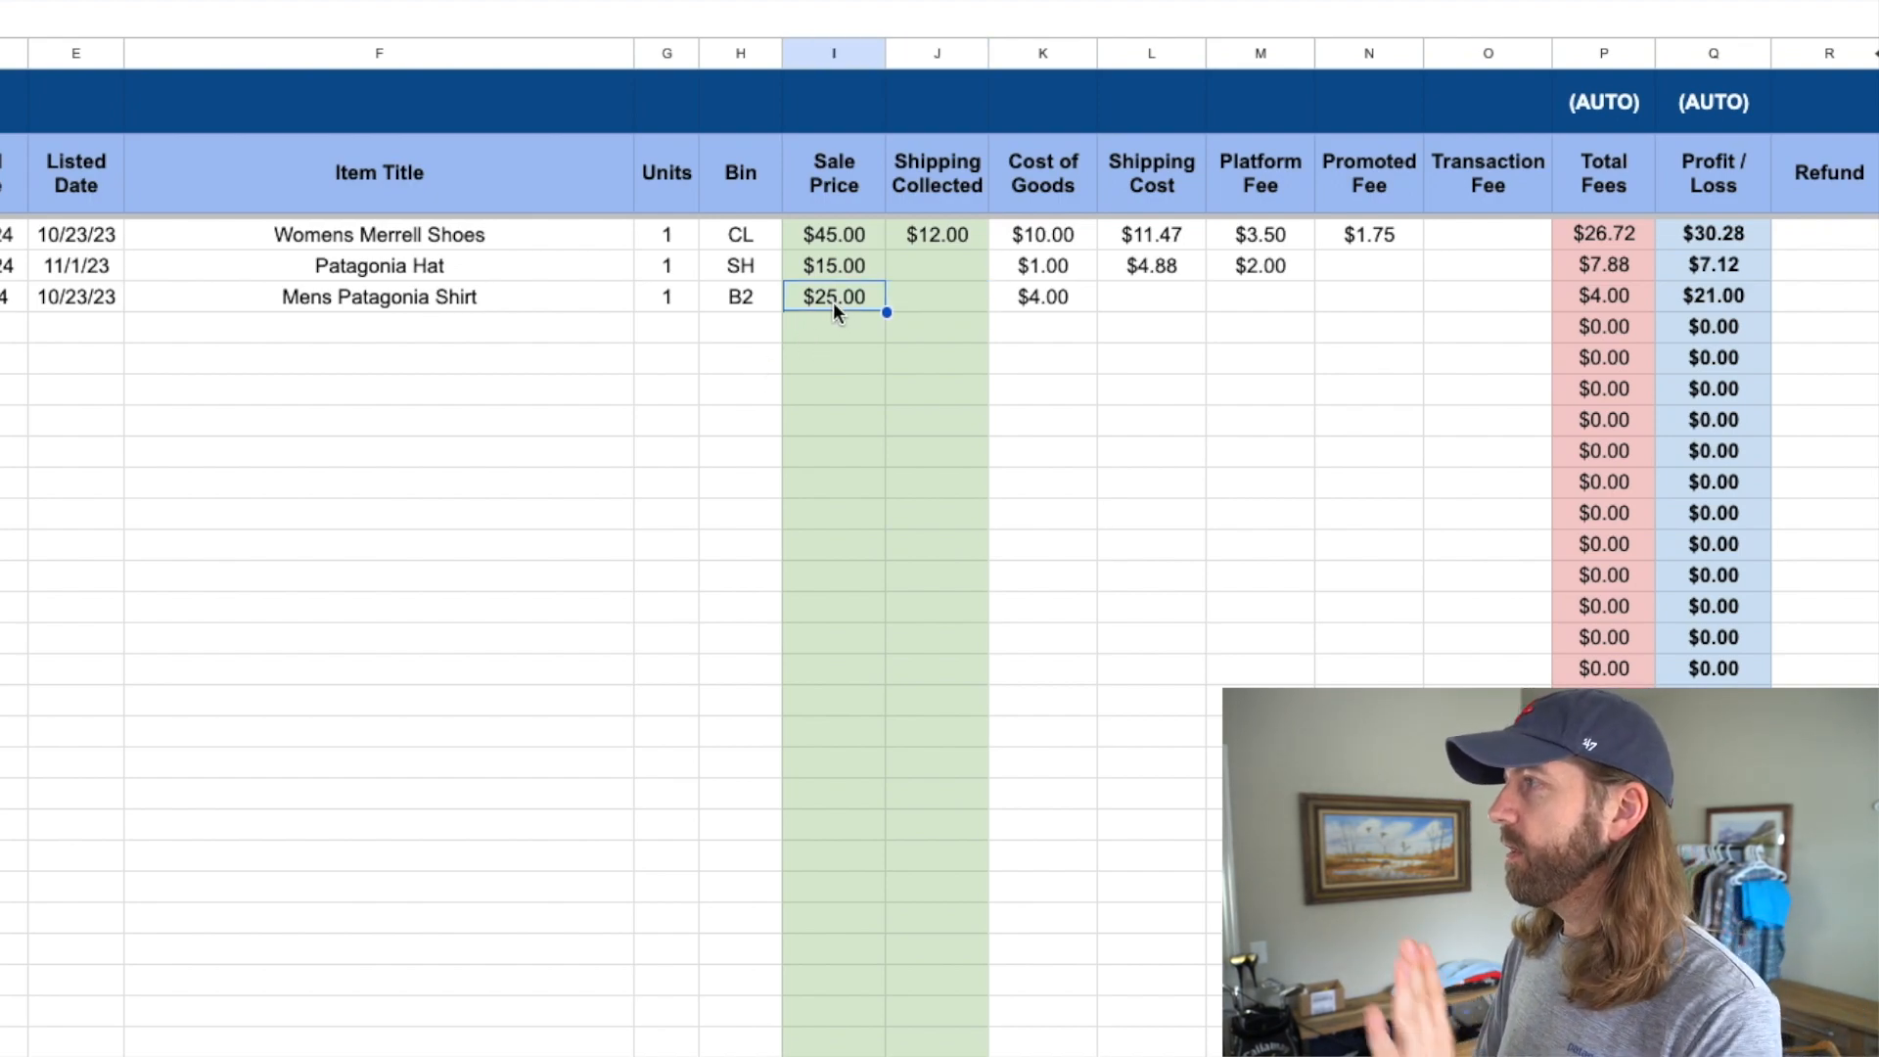
left_click(1139, 307)
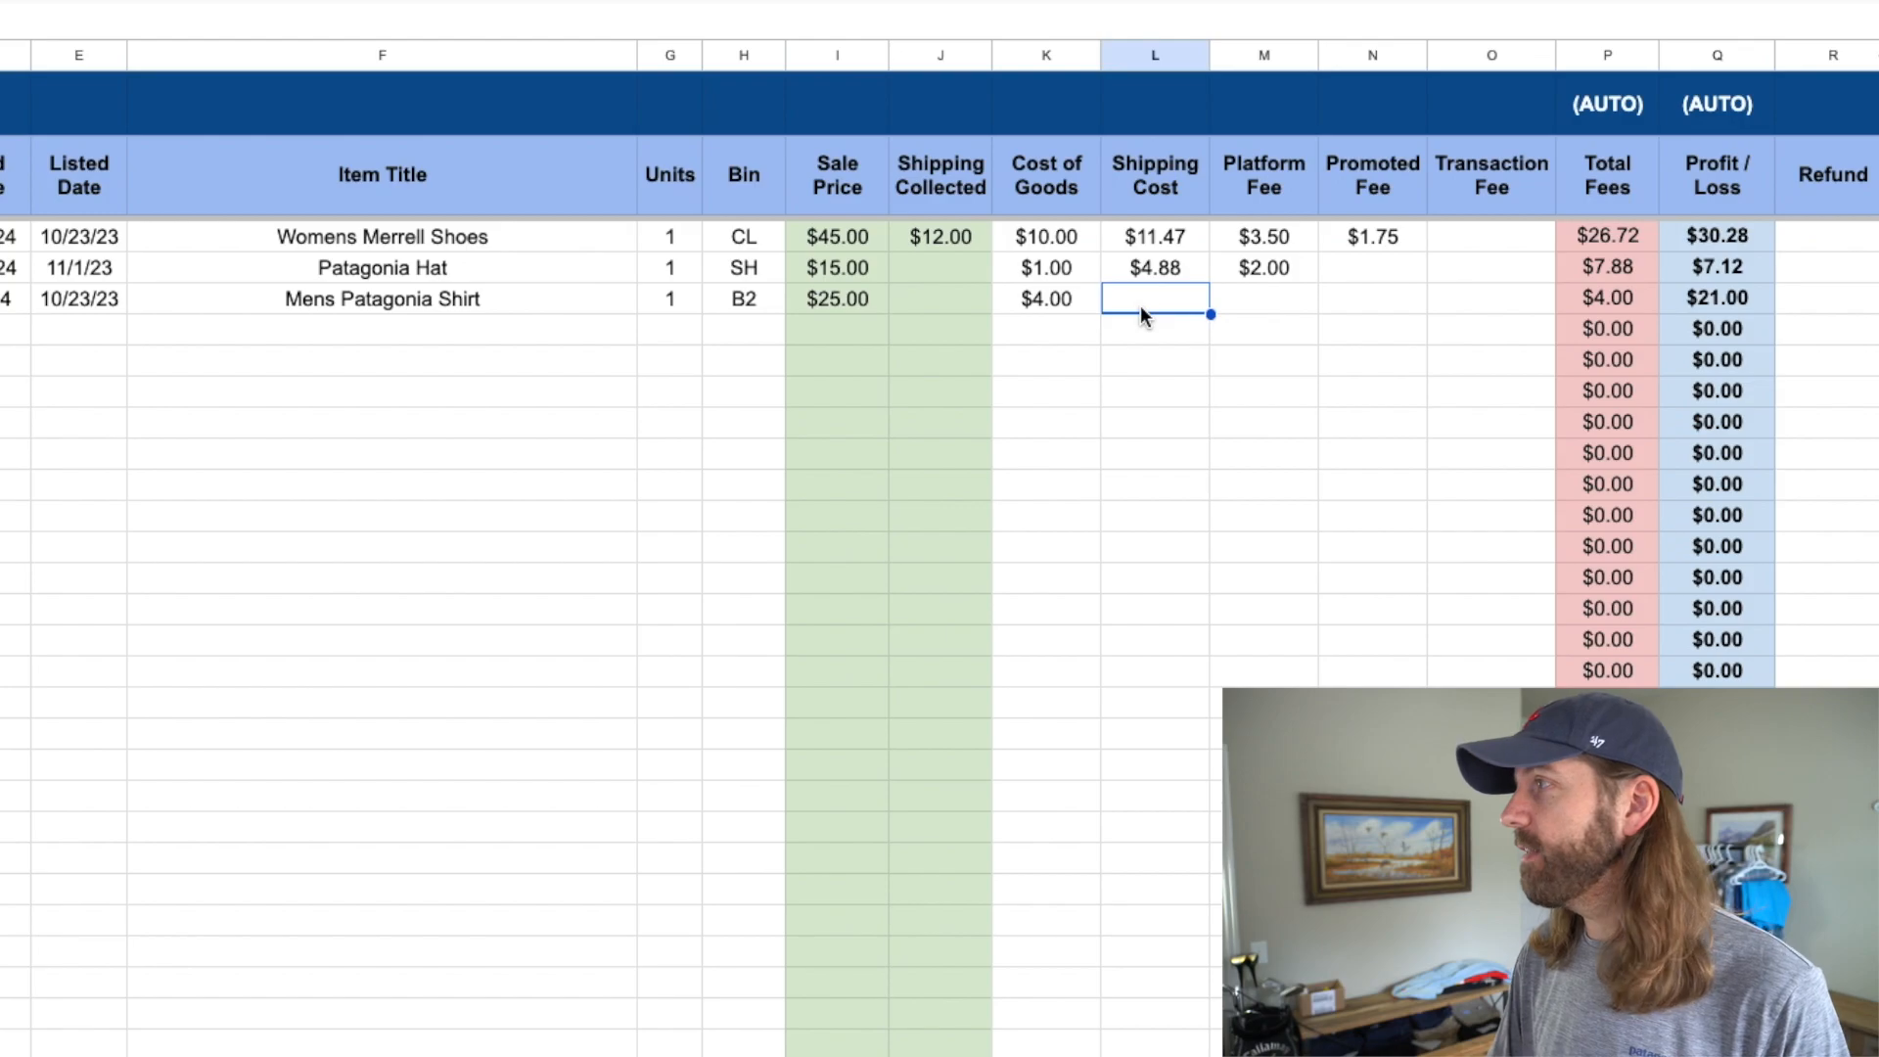
left_click(1253, 304)
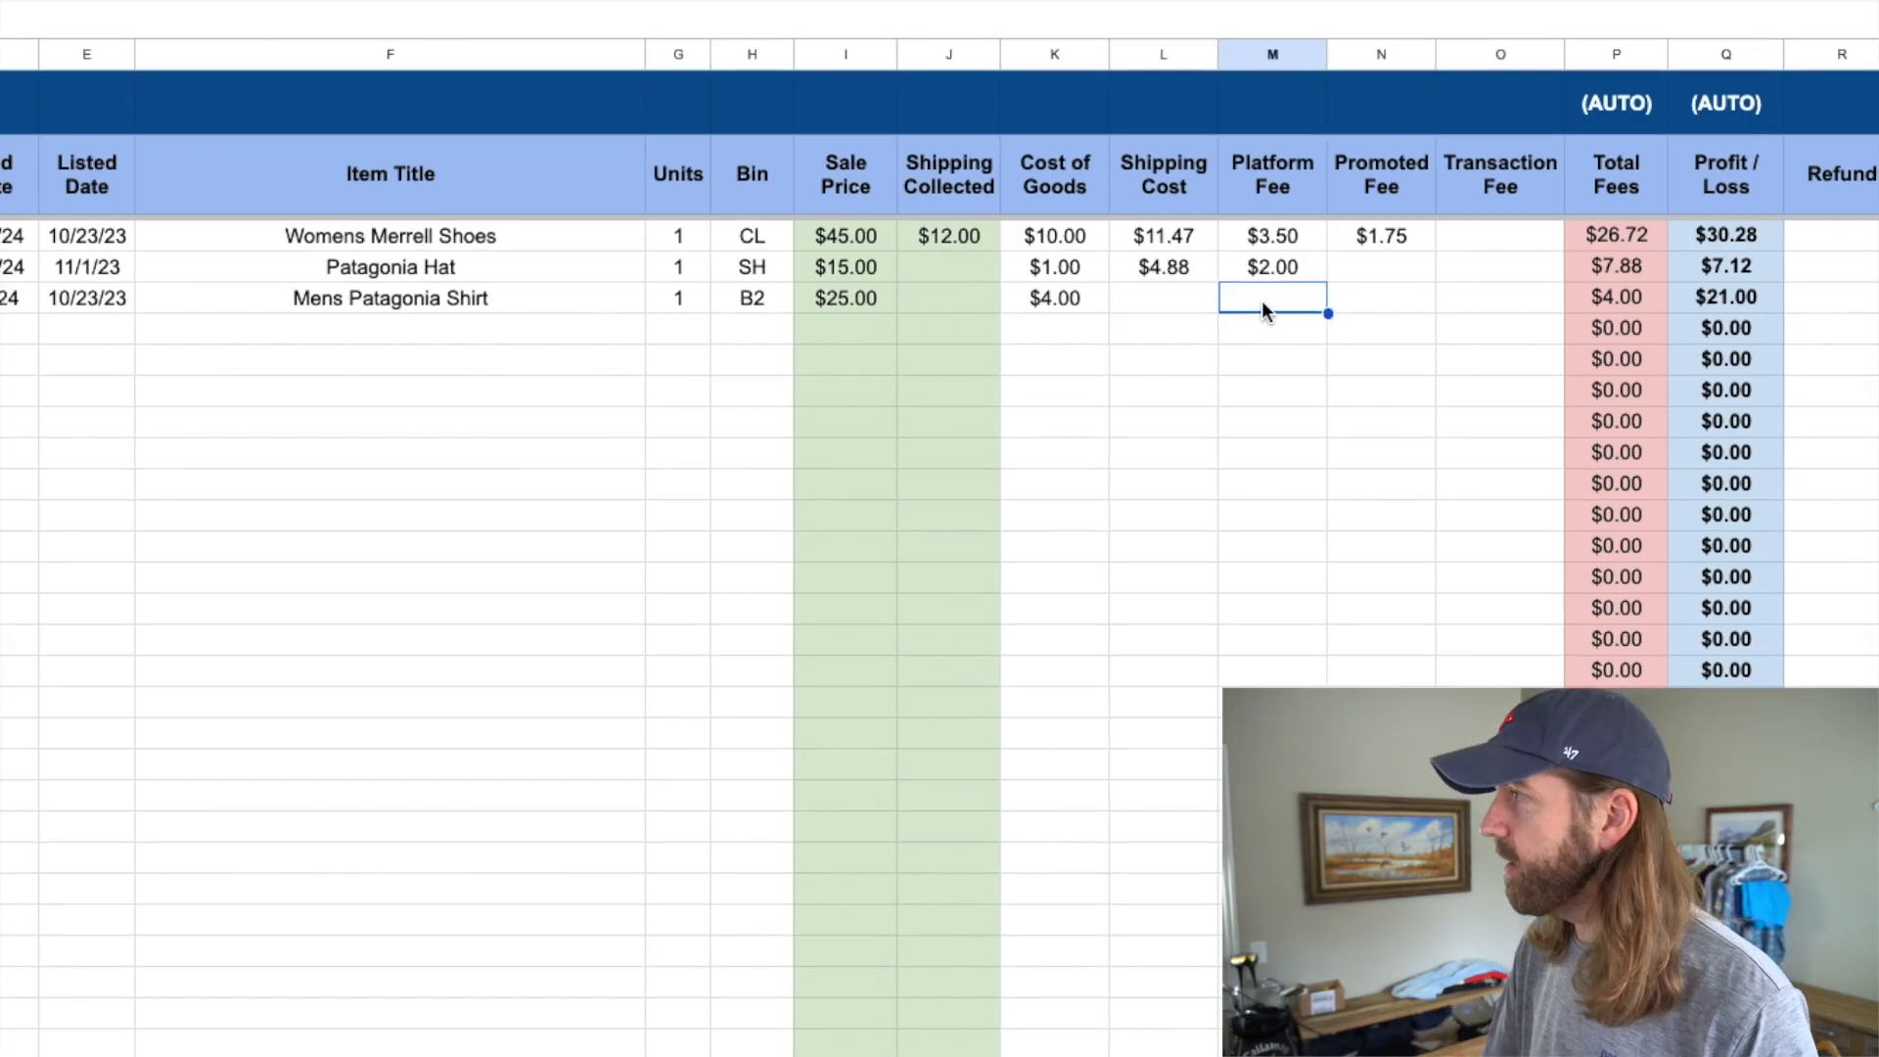
type("5")
key("Tab")
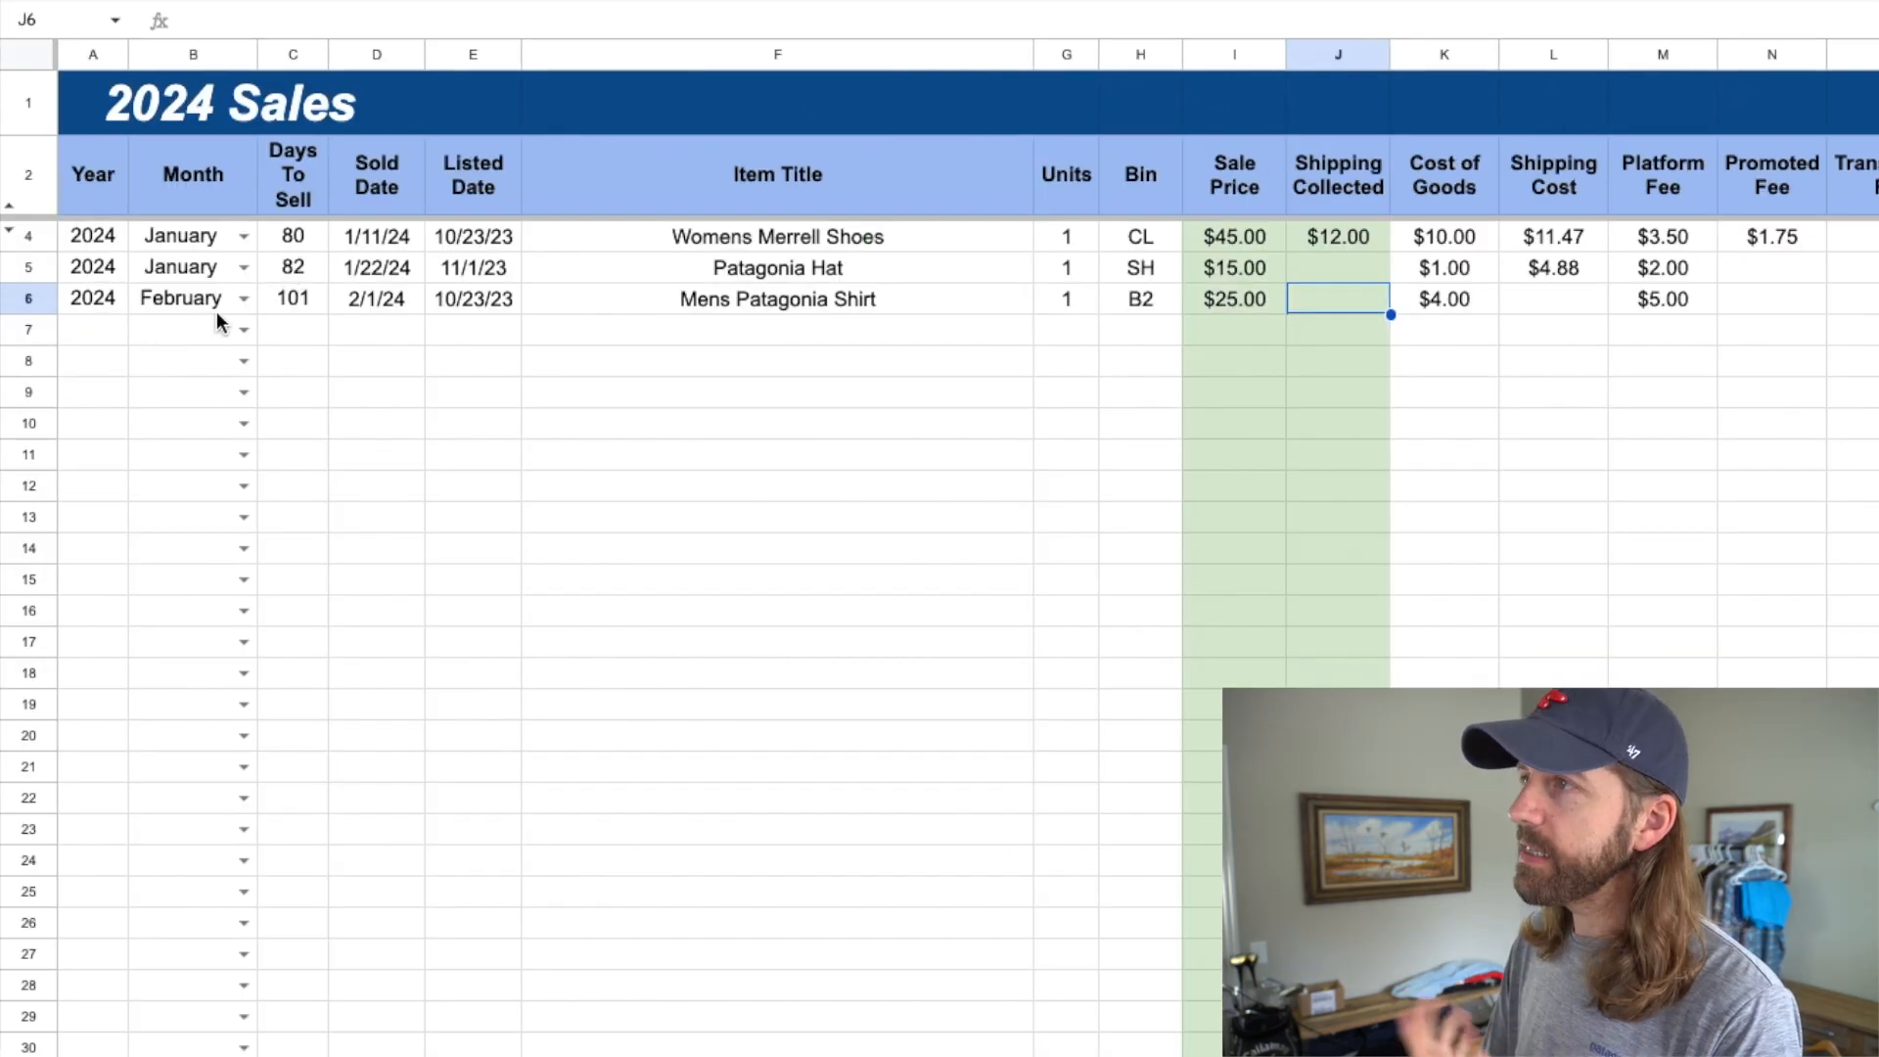
- Review the Days To Sell, Sale Price and Shipping Collected values of the sales in rows 4 to 6
left_click(262, 300)
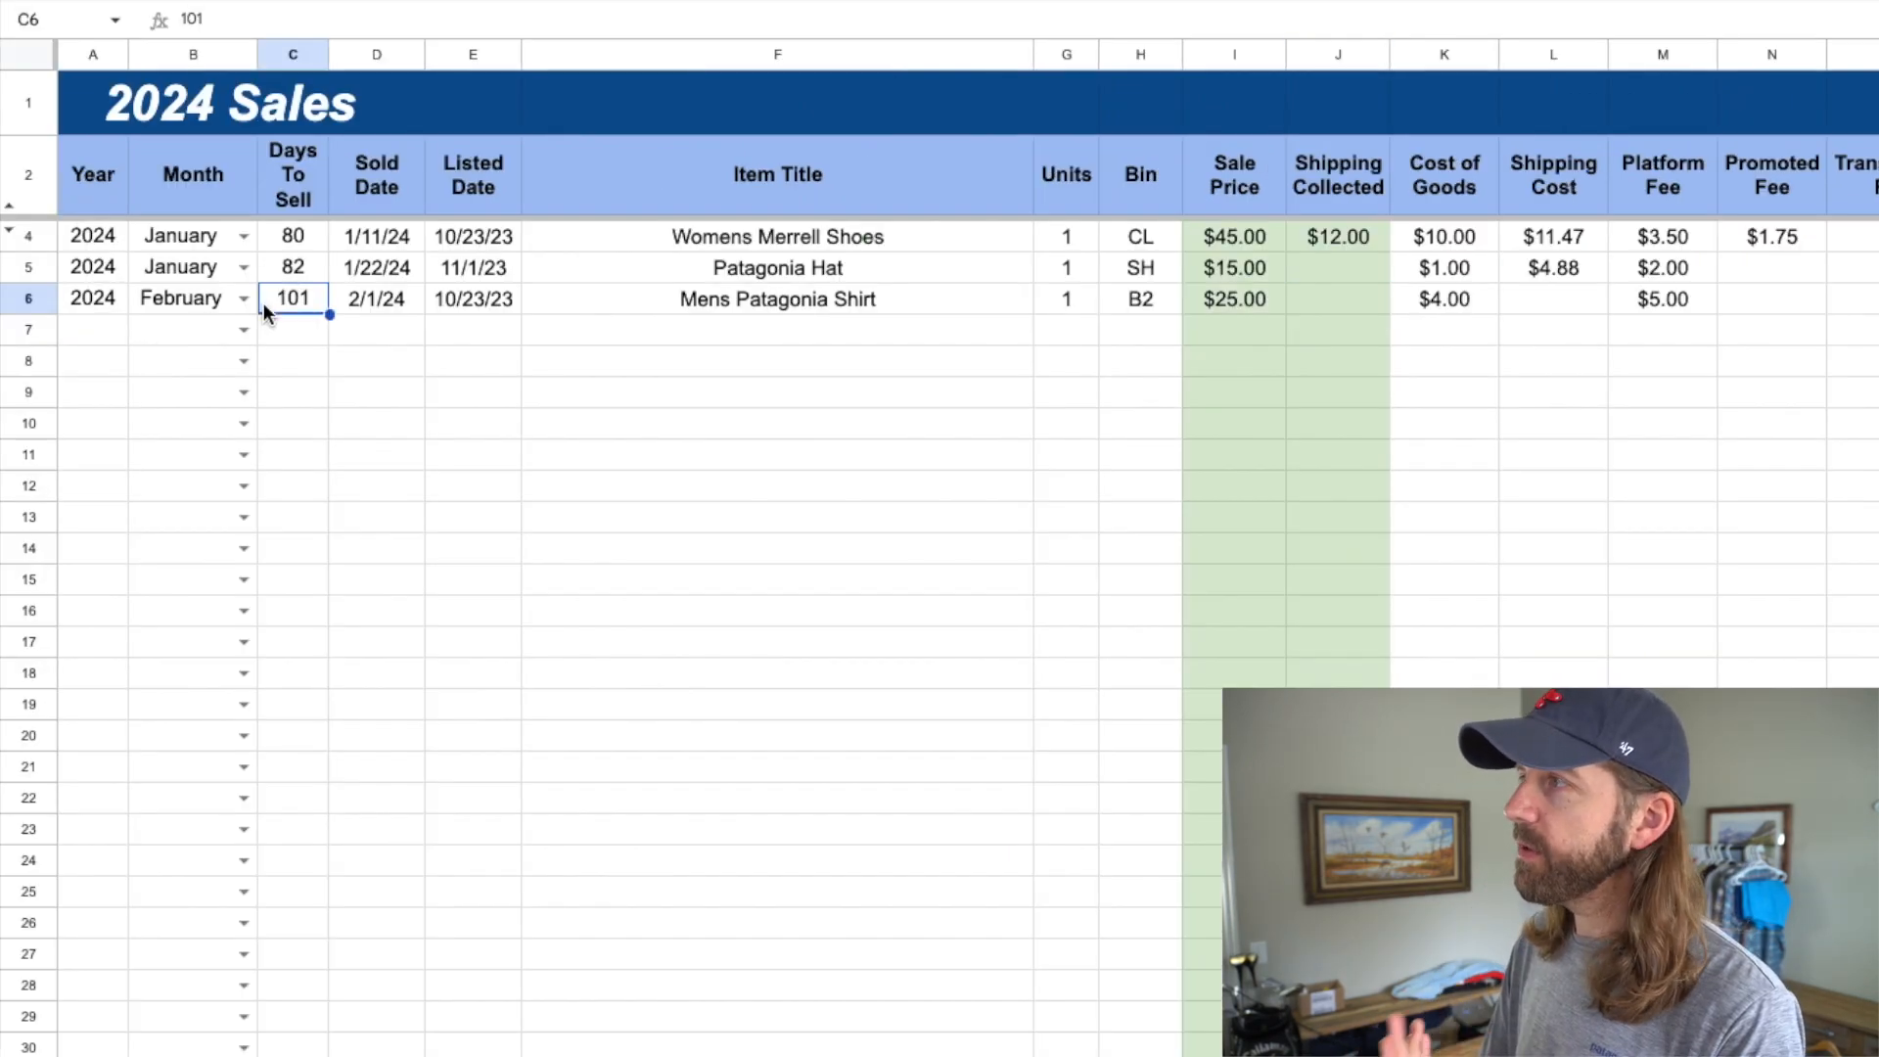
left_click_drag(1251, 241, 1308, 299)
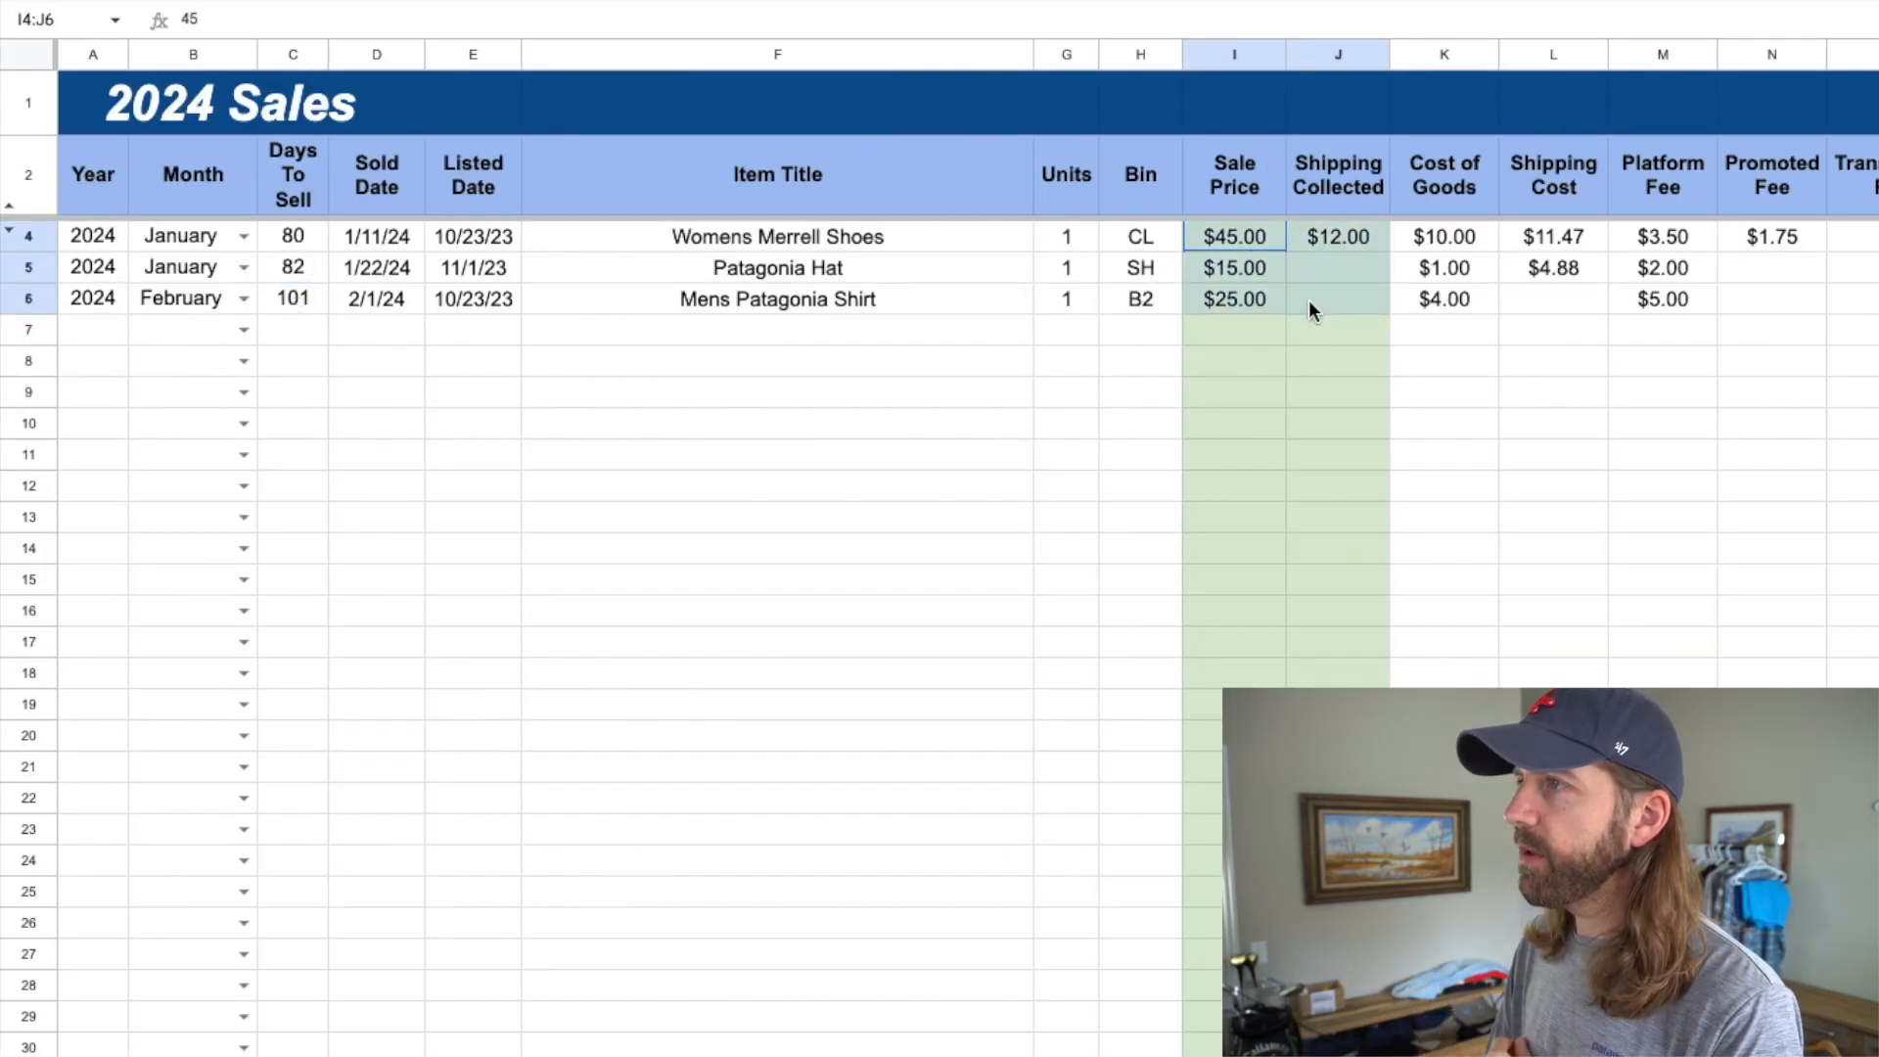
left_click_drag(315, 238, 303, 298)
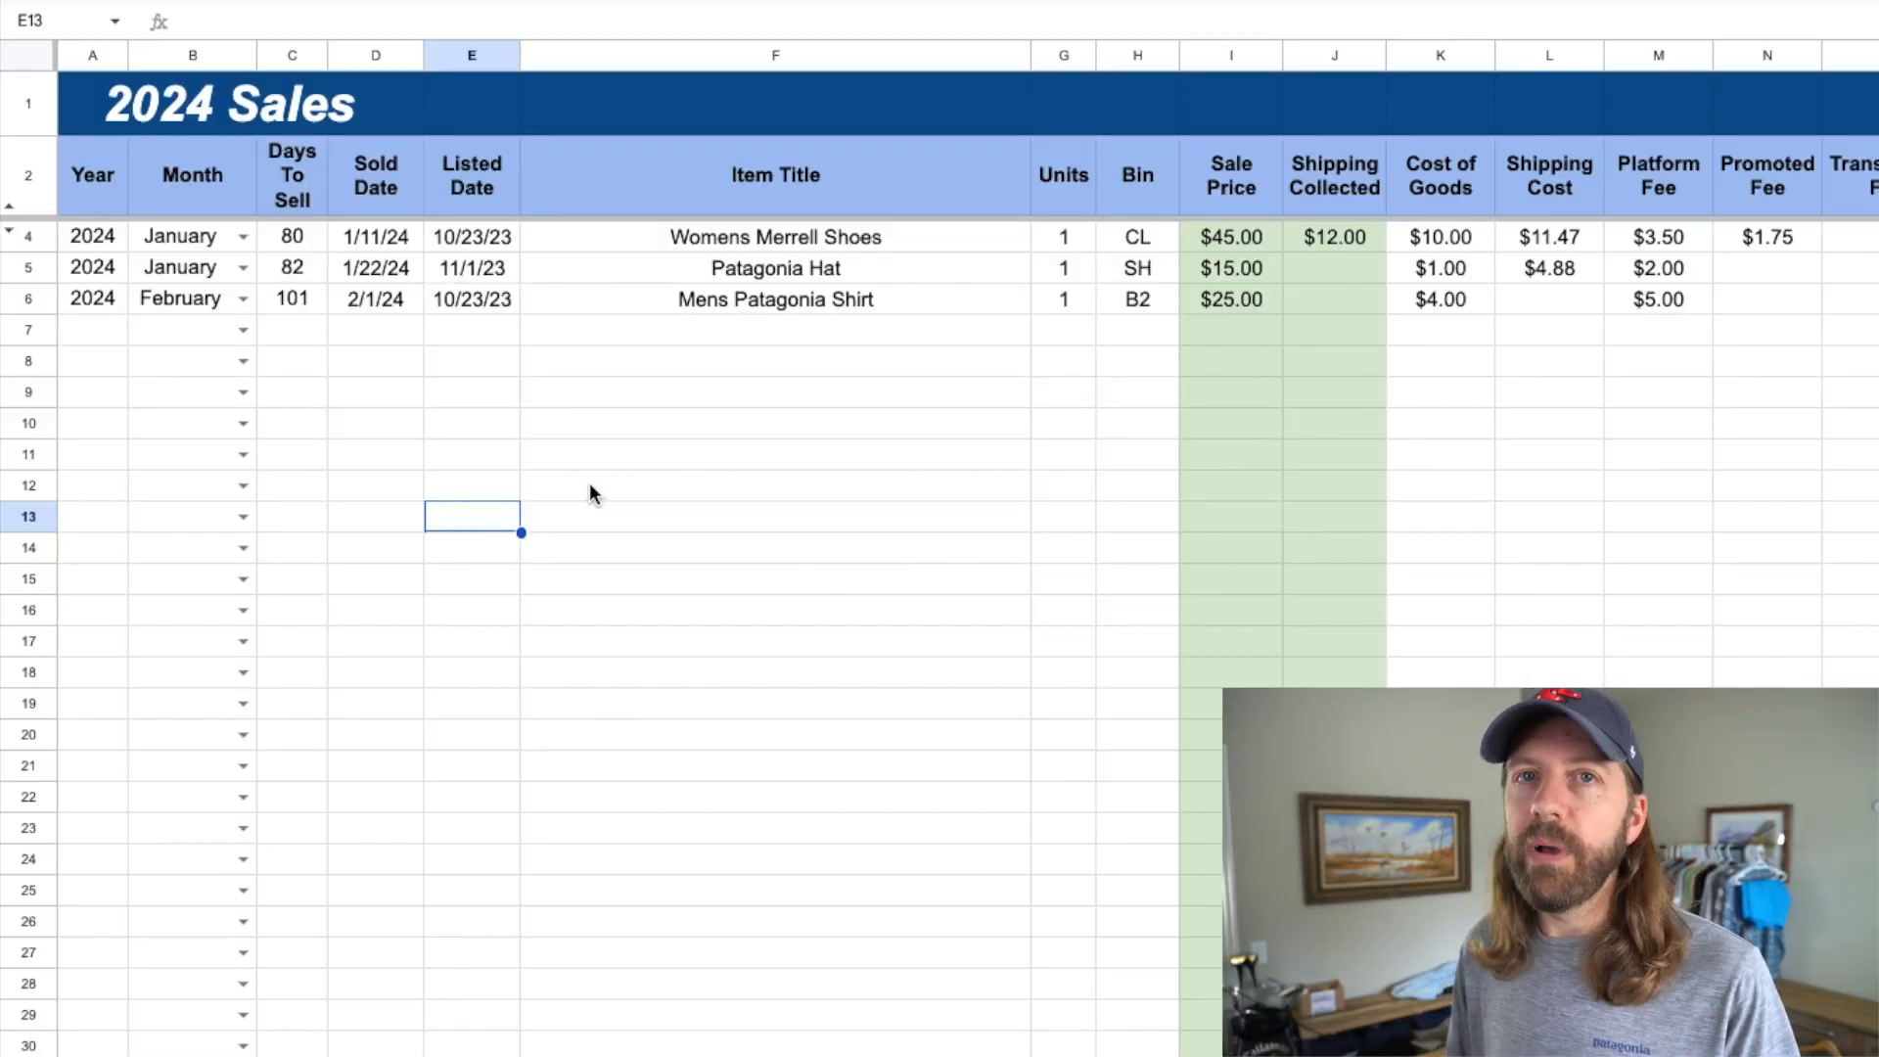
- Enter Mens Polo Shirt as the item title in both Sales rows 7 and 8
left_click_drag(670, 333, 1135, 333)
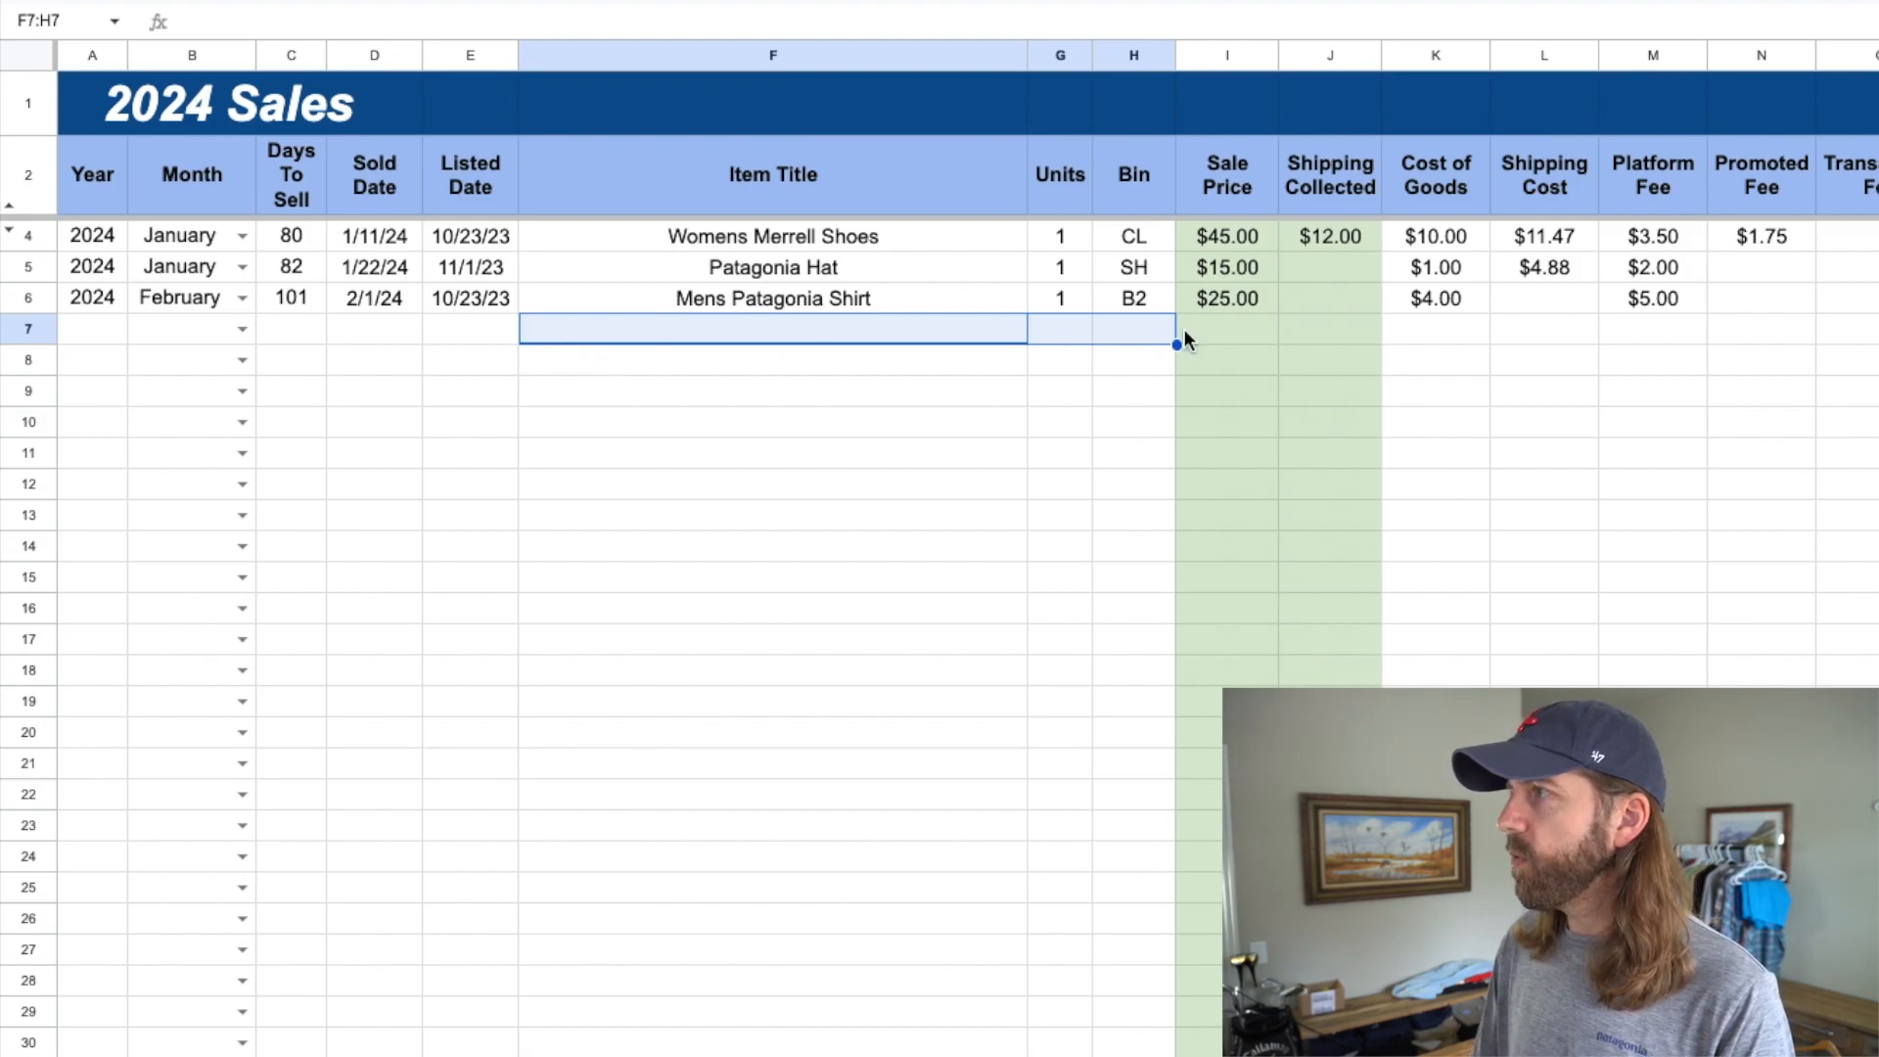
left_click(1263, 334)
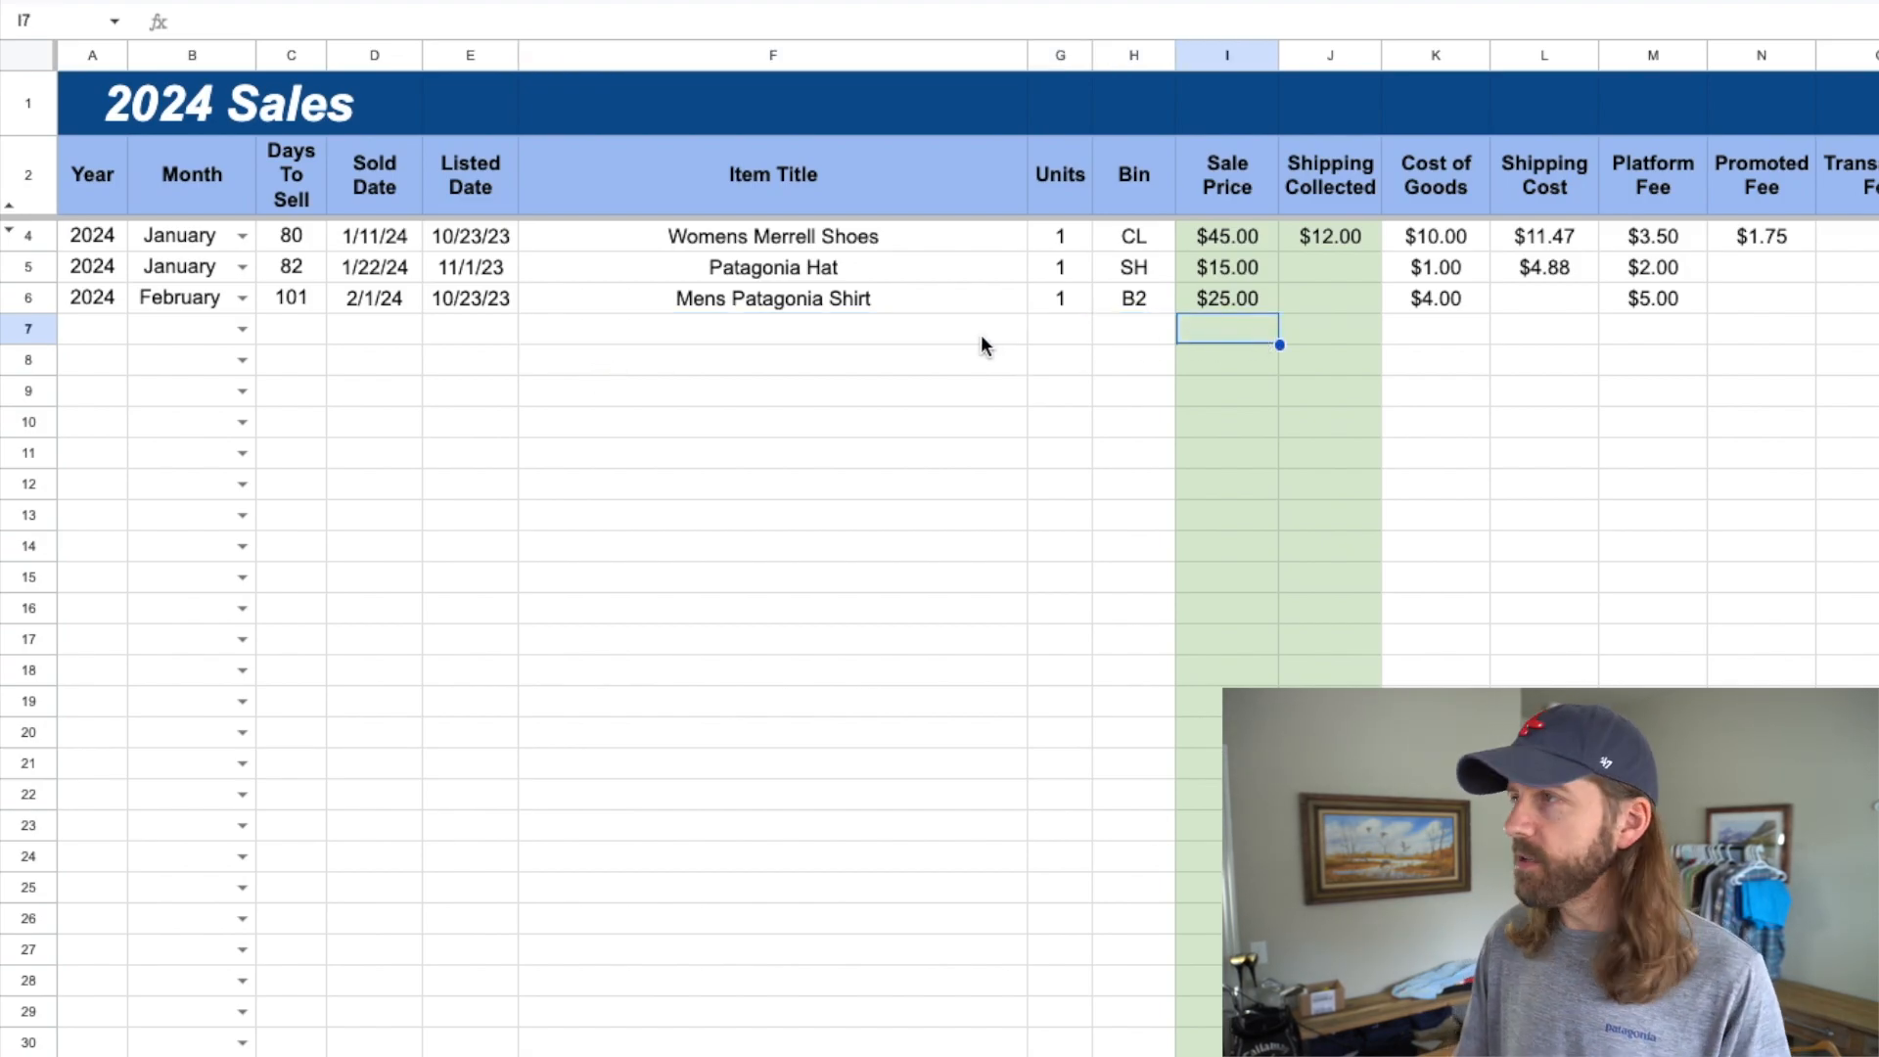
left_click(820, 333)
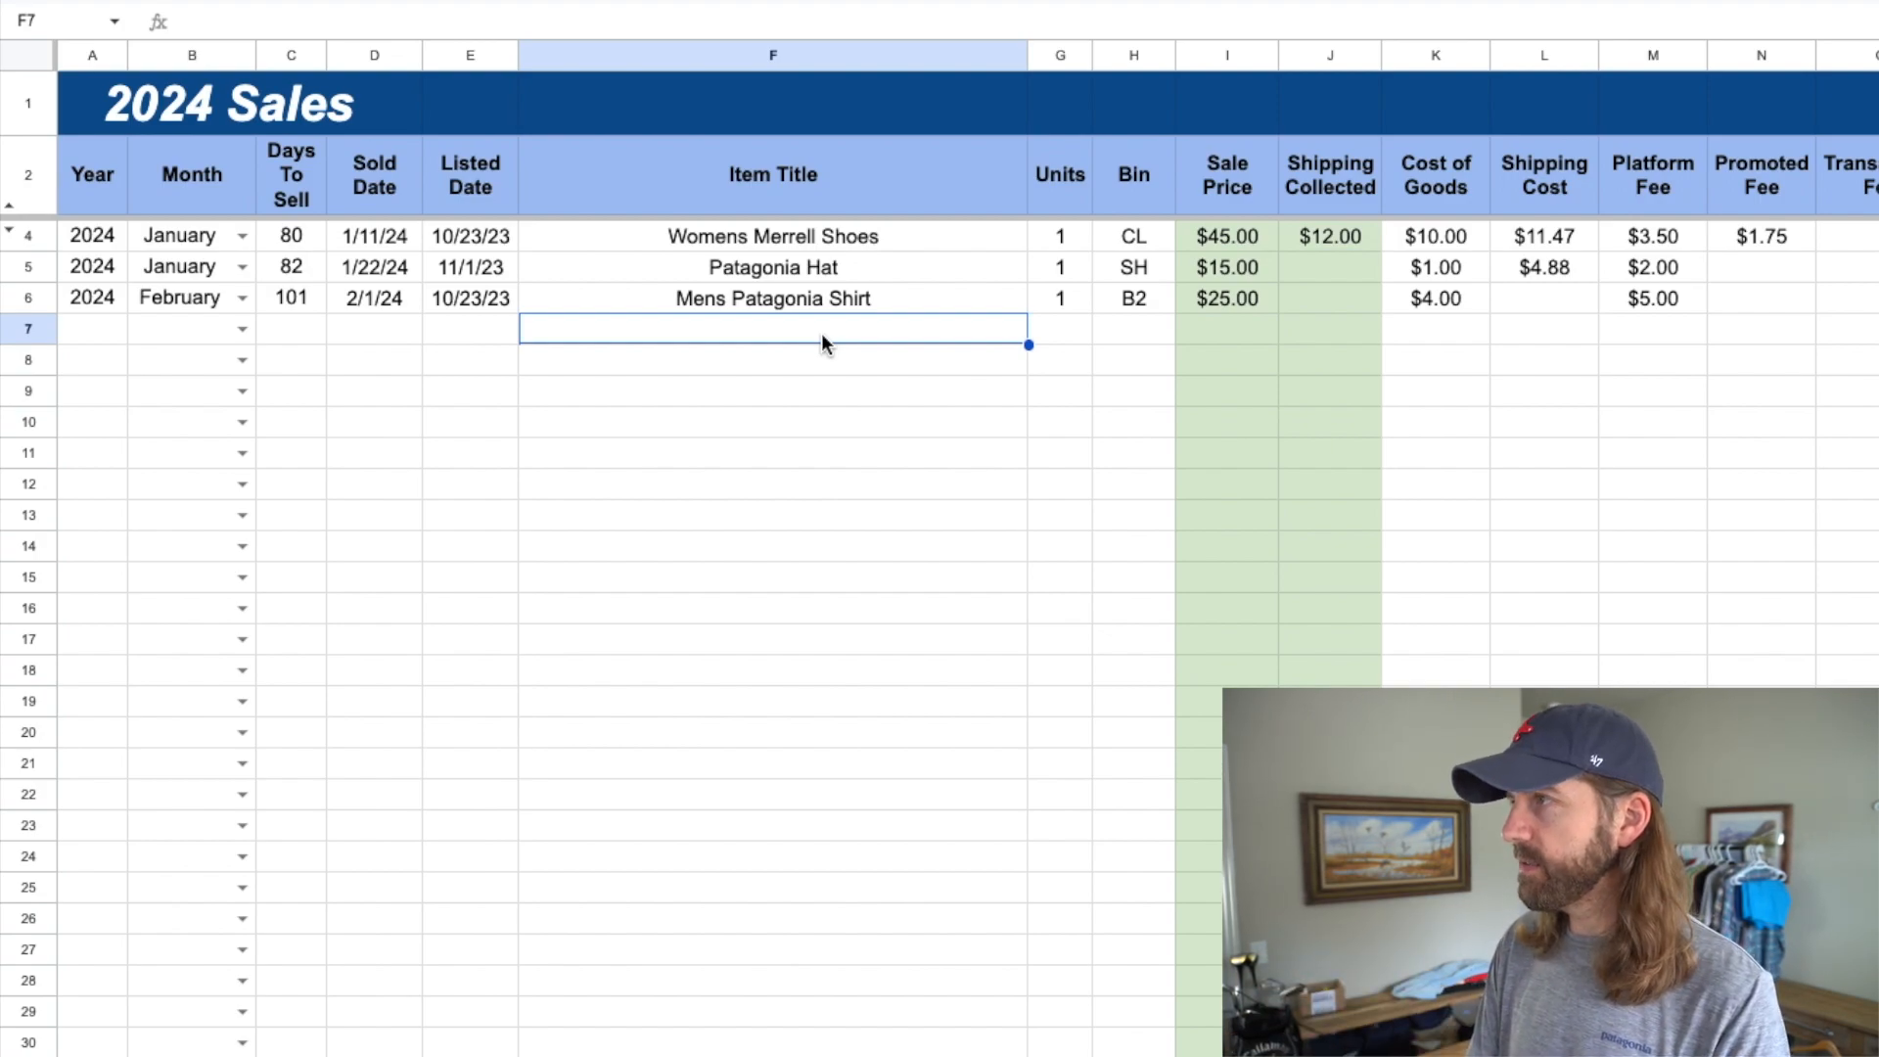
type("Mens Polo Shirt")
key("Return")
type("Mens Po")
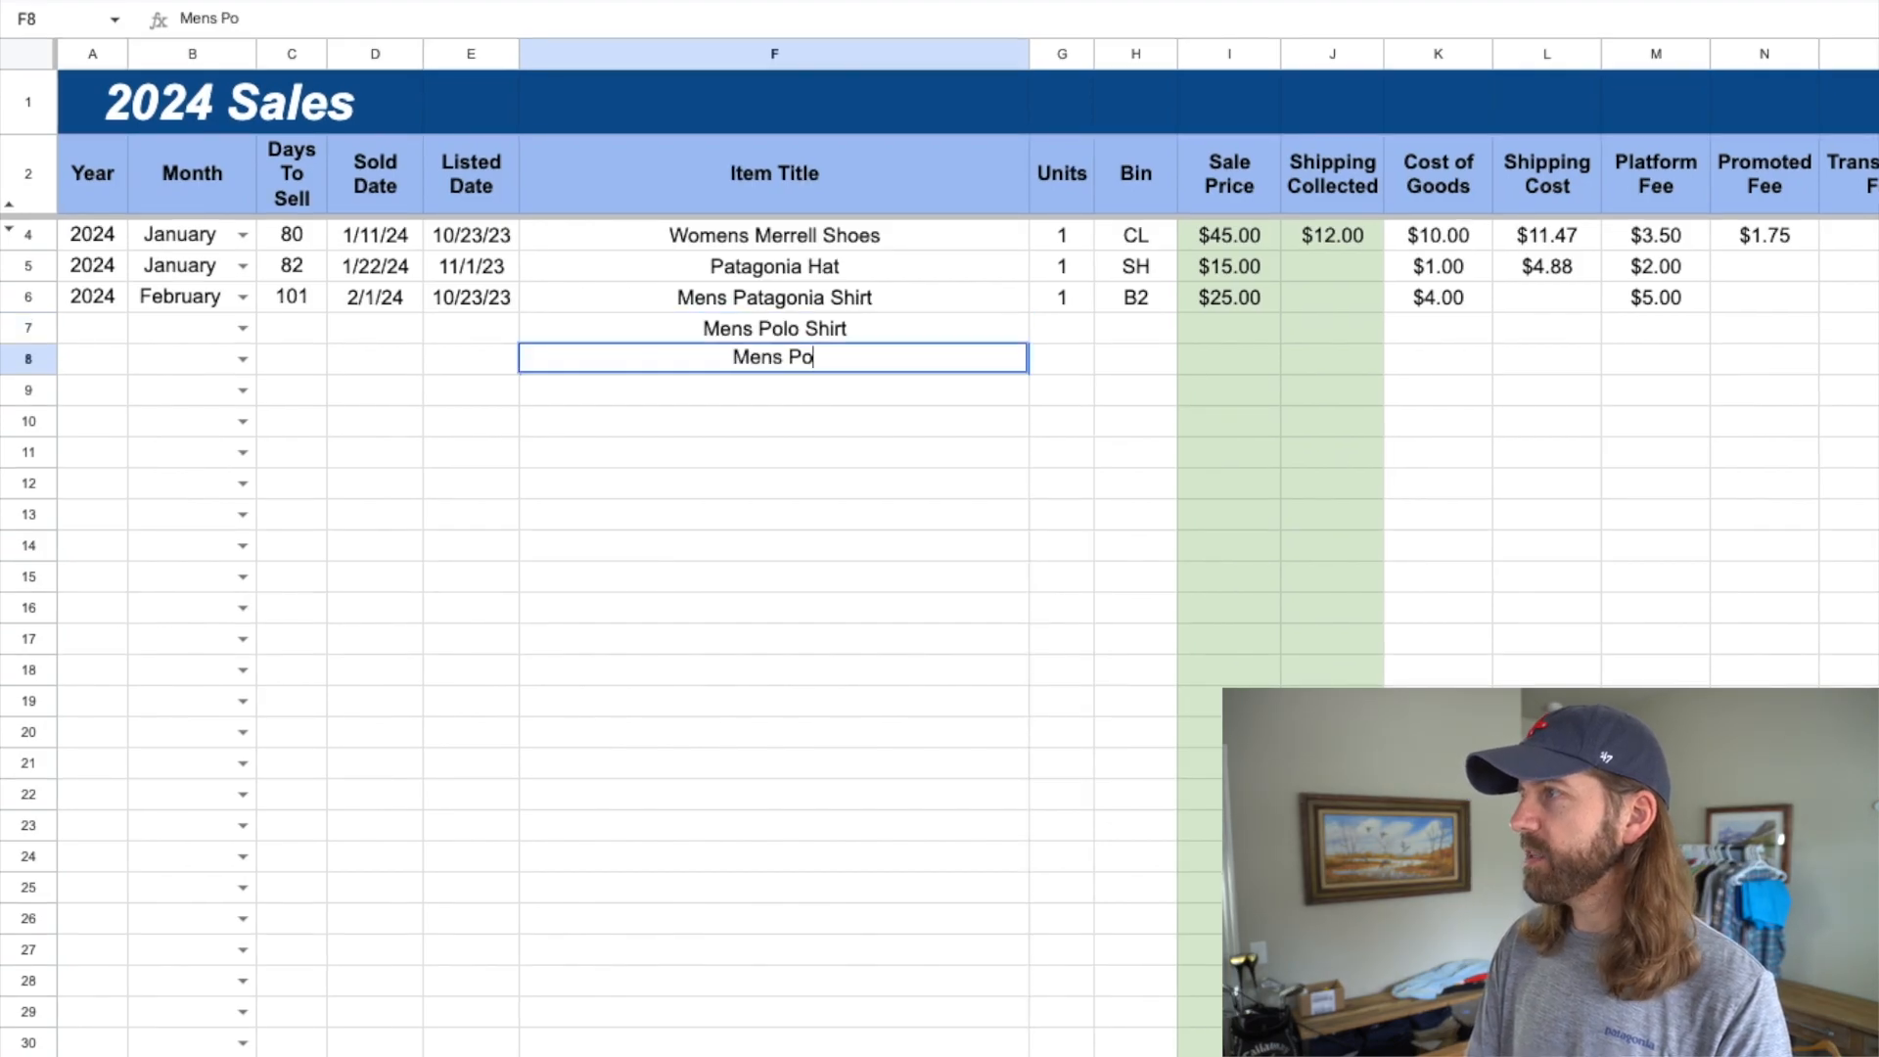
type("lo Shirt")
key("Return")
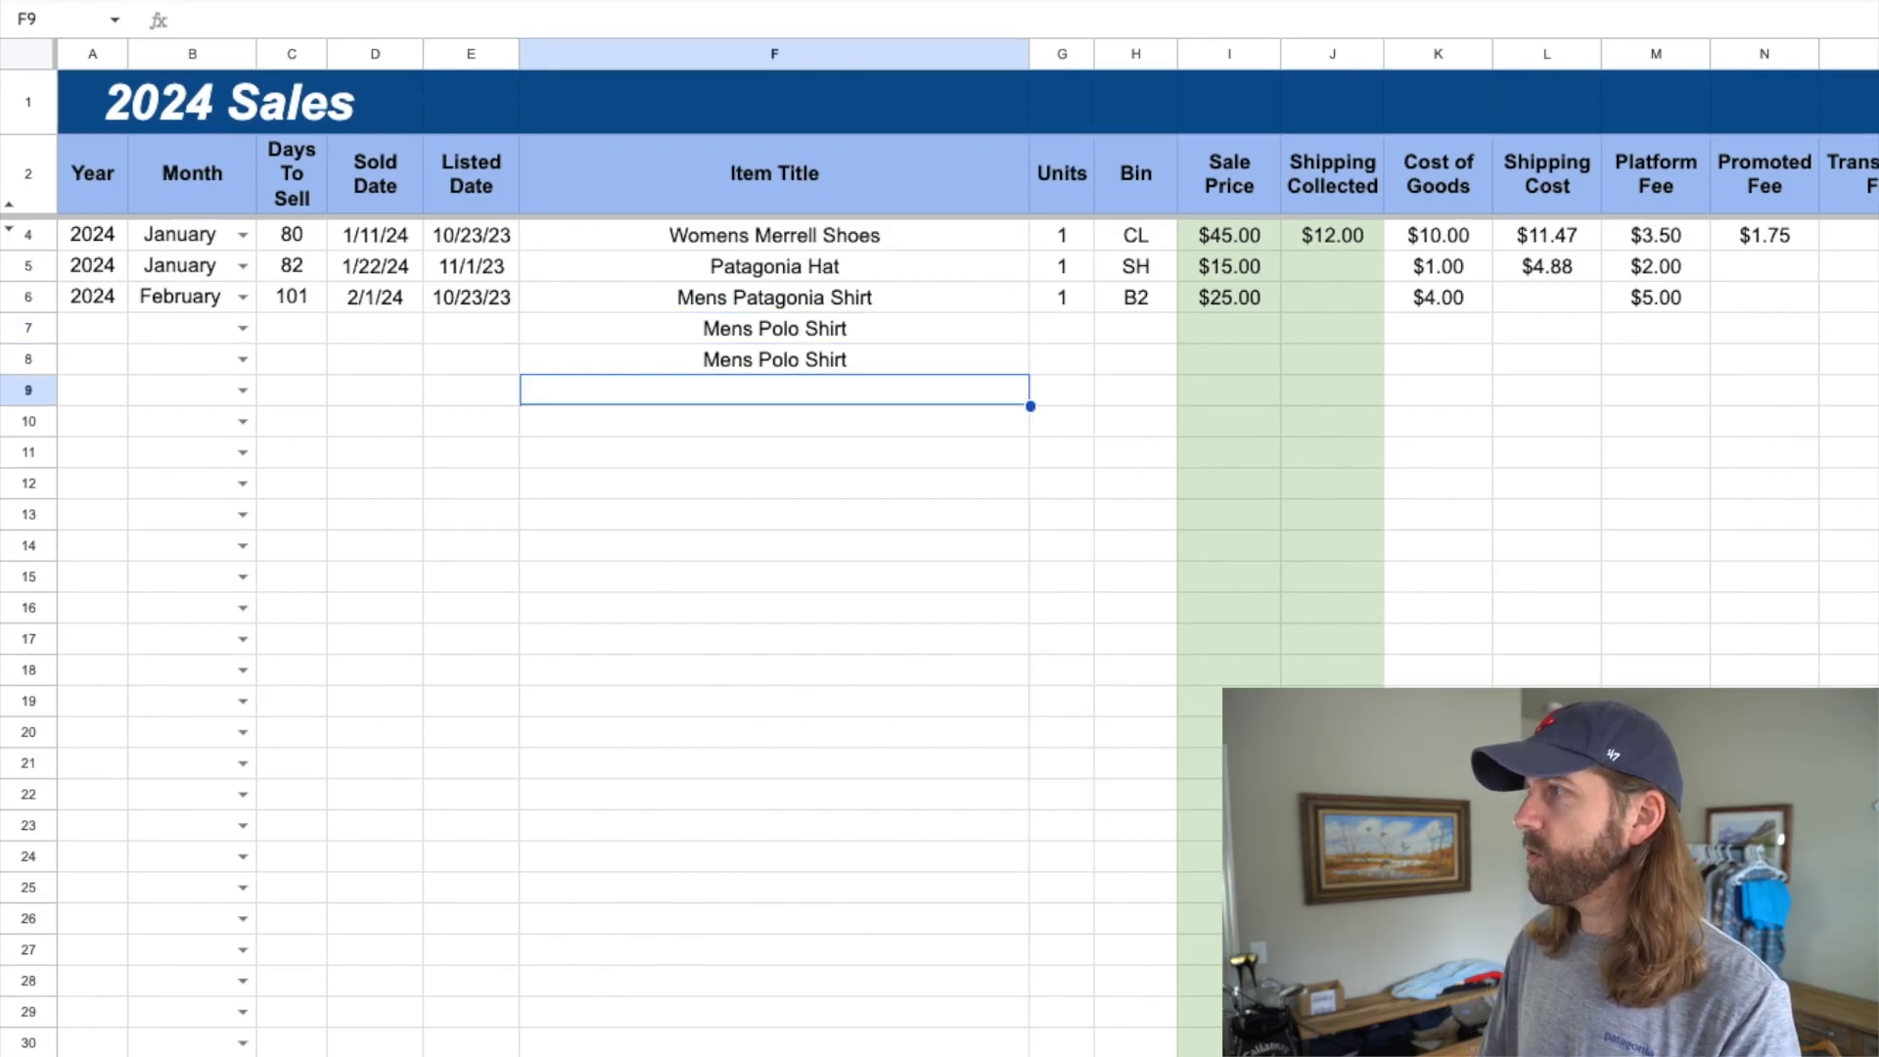
- Enter 1 unit and a cost of goods of 3 for each of the two polo shirts
left_click(999, 329)
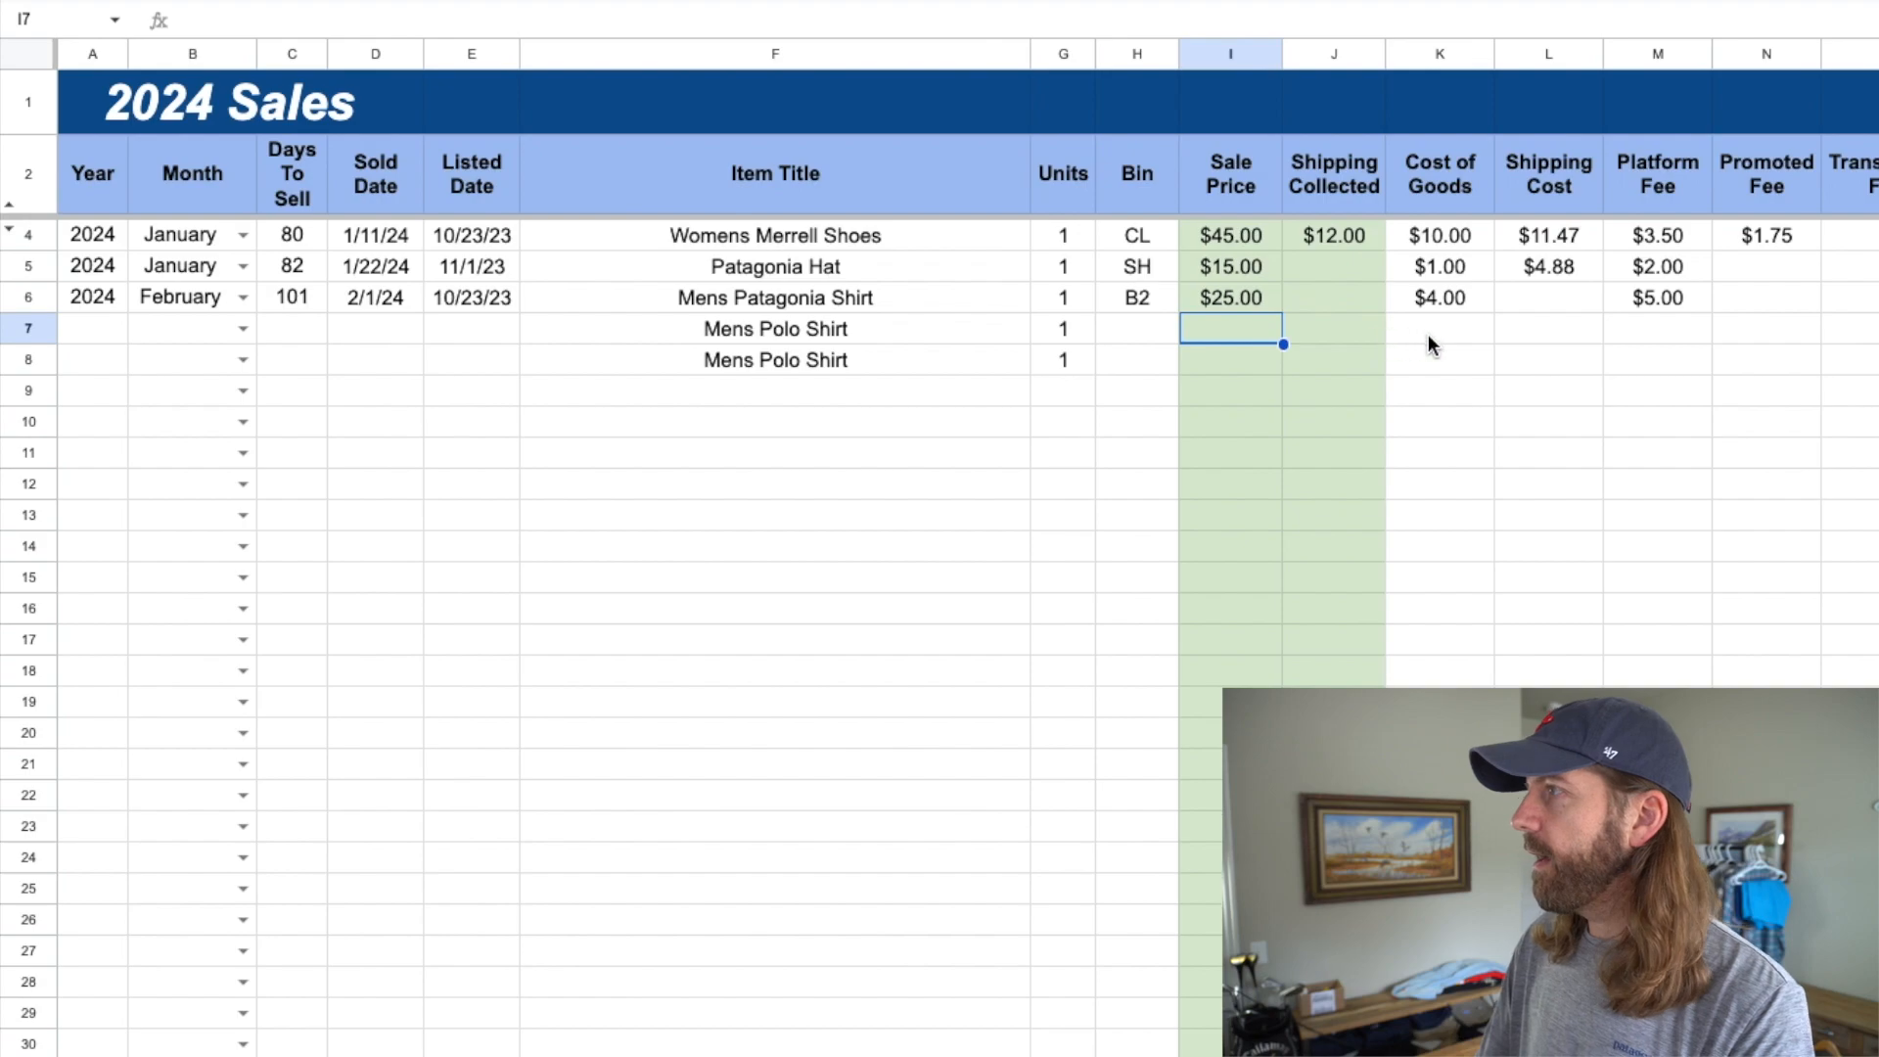
left_click(1423, 335)
type("3")
key("Tab")
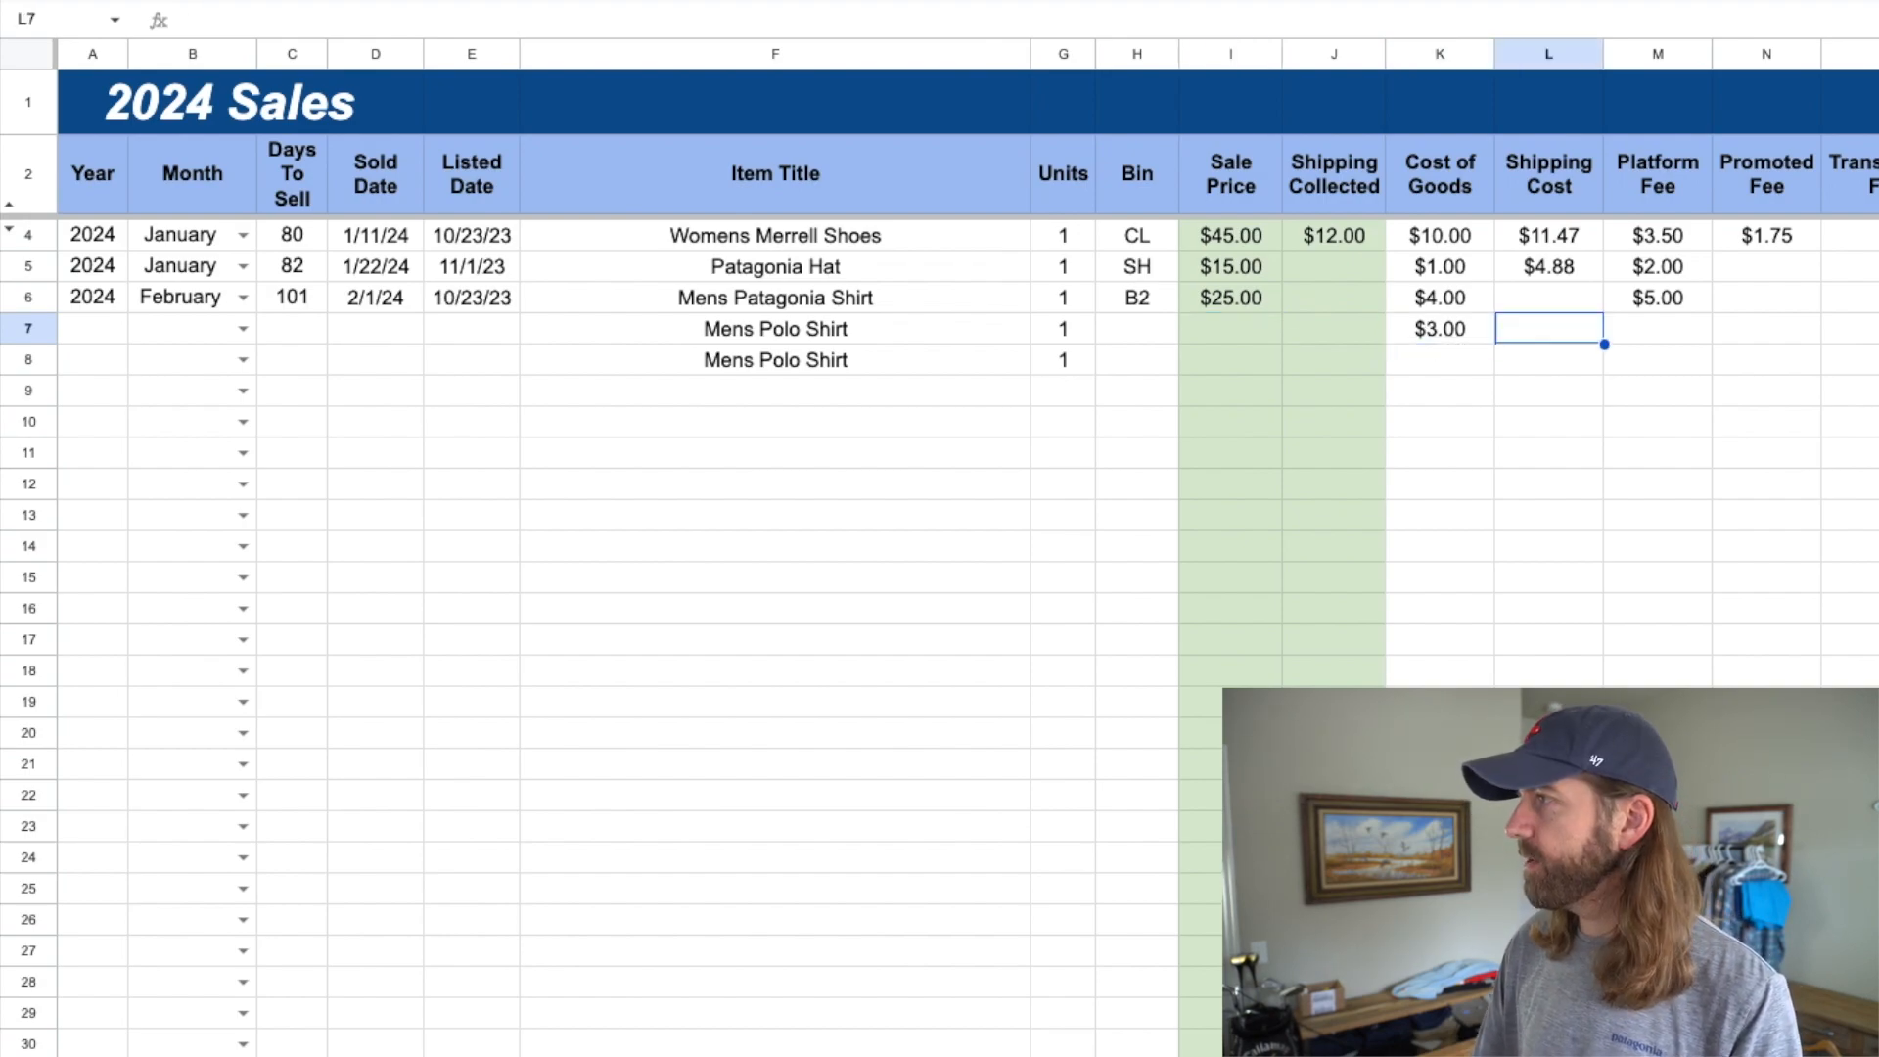
left_click(1435, 358)
type("$3")
key("Return")
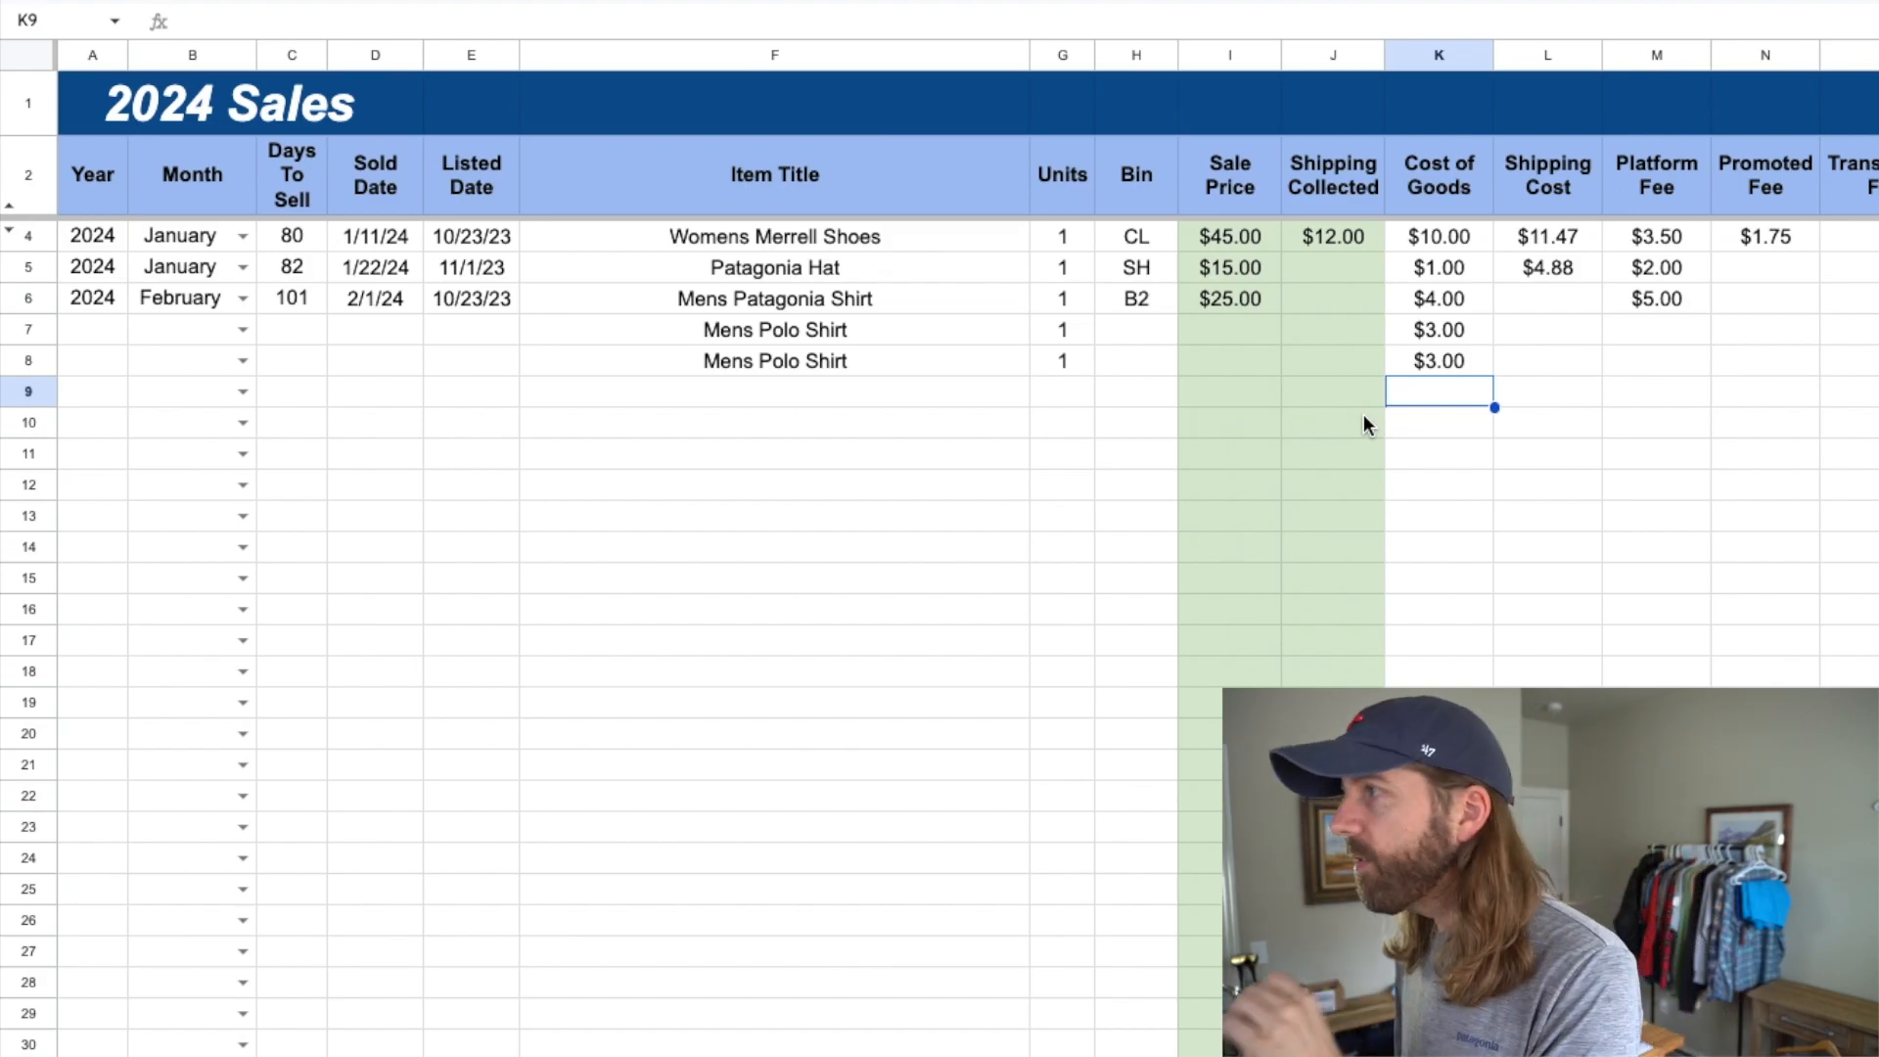
- Enter a sale price of 20 for each of the two polo shirts
left_click(1230, 329)
type("20")
key("Return")
type("20")
key("Return")
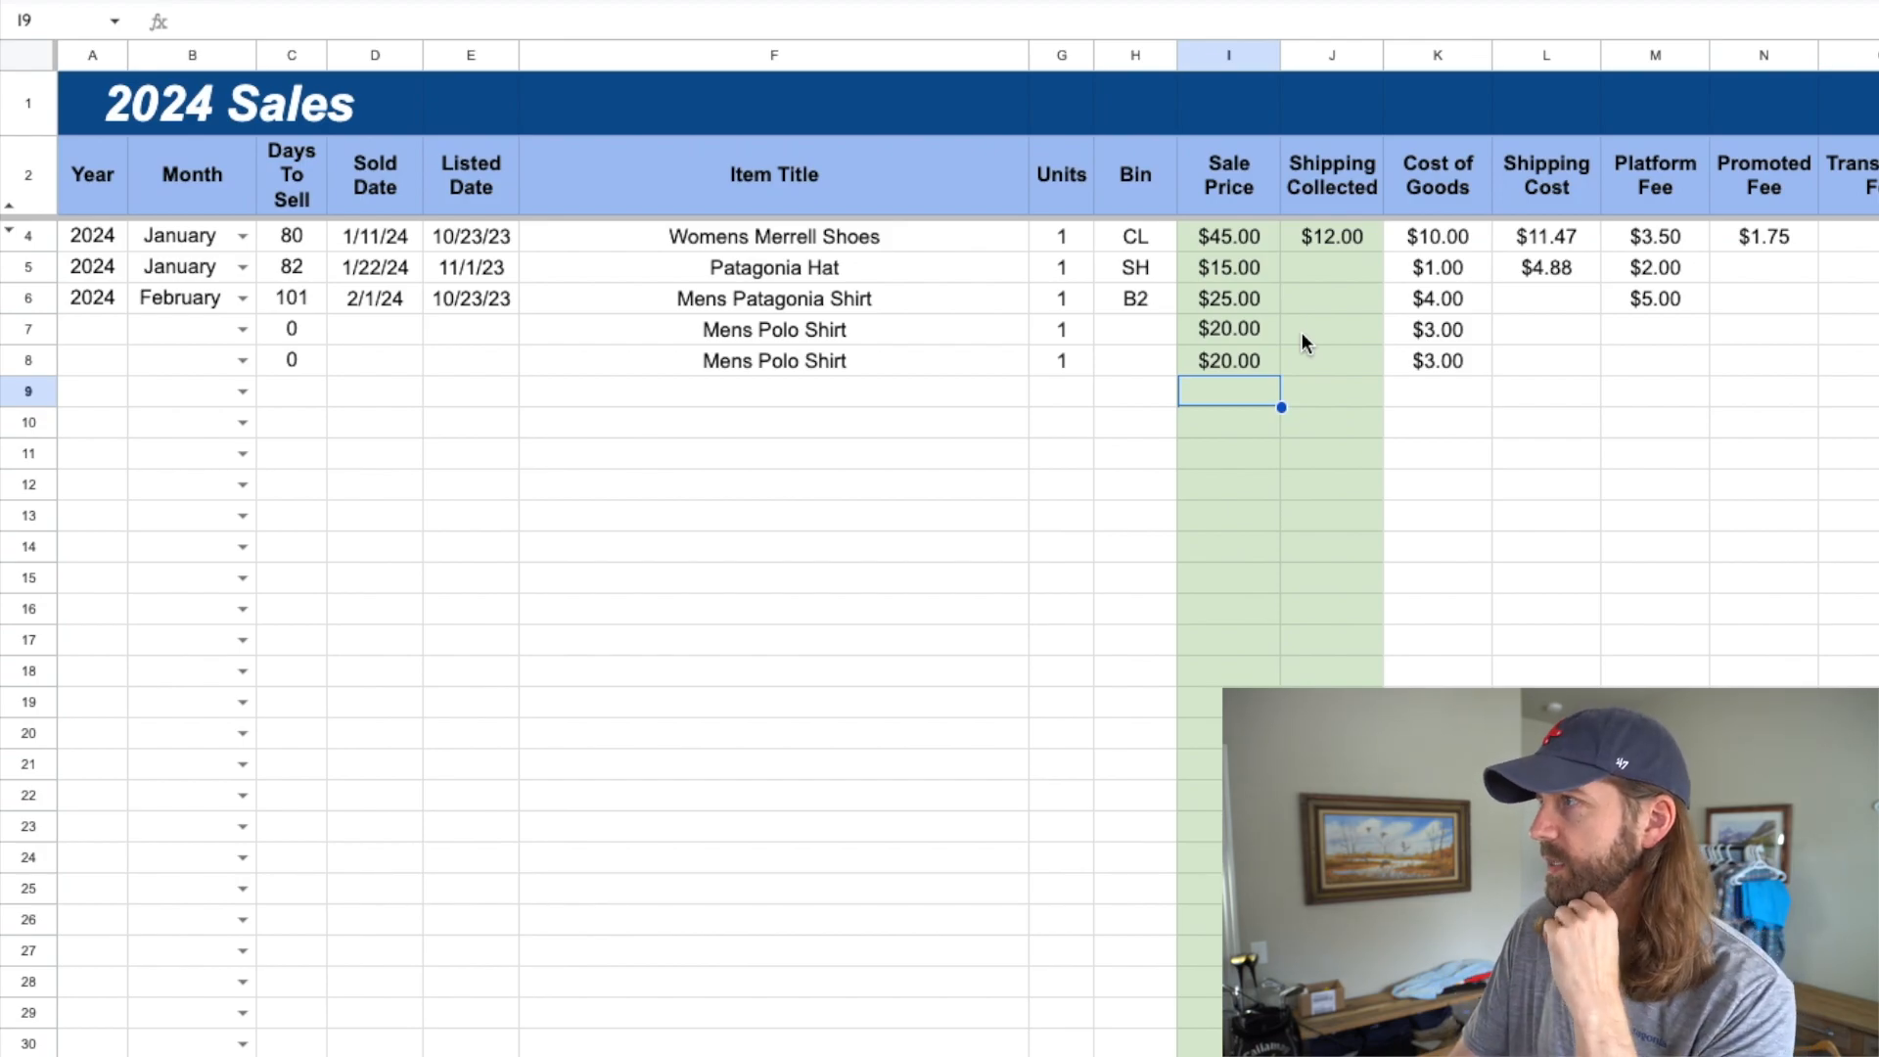
- Split the collected shipping between the two polo shirts, entering 4 in each row
left_click(1335, 331)
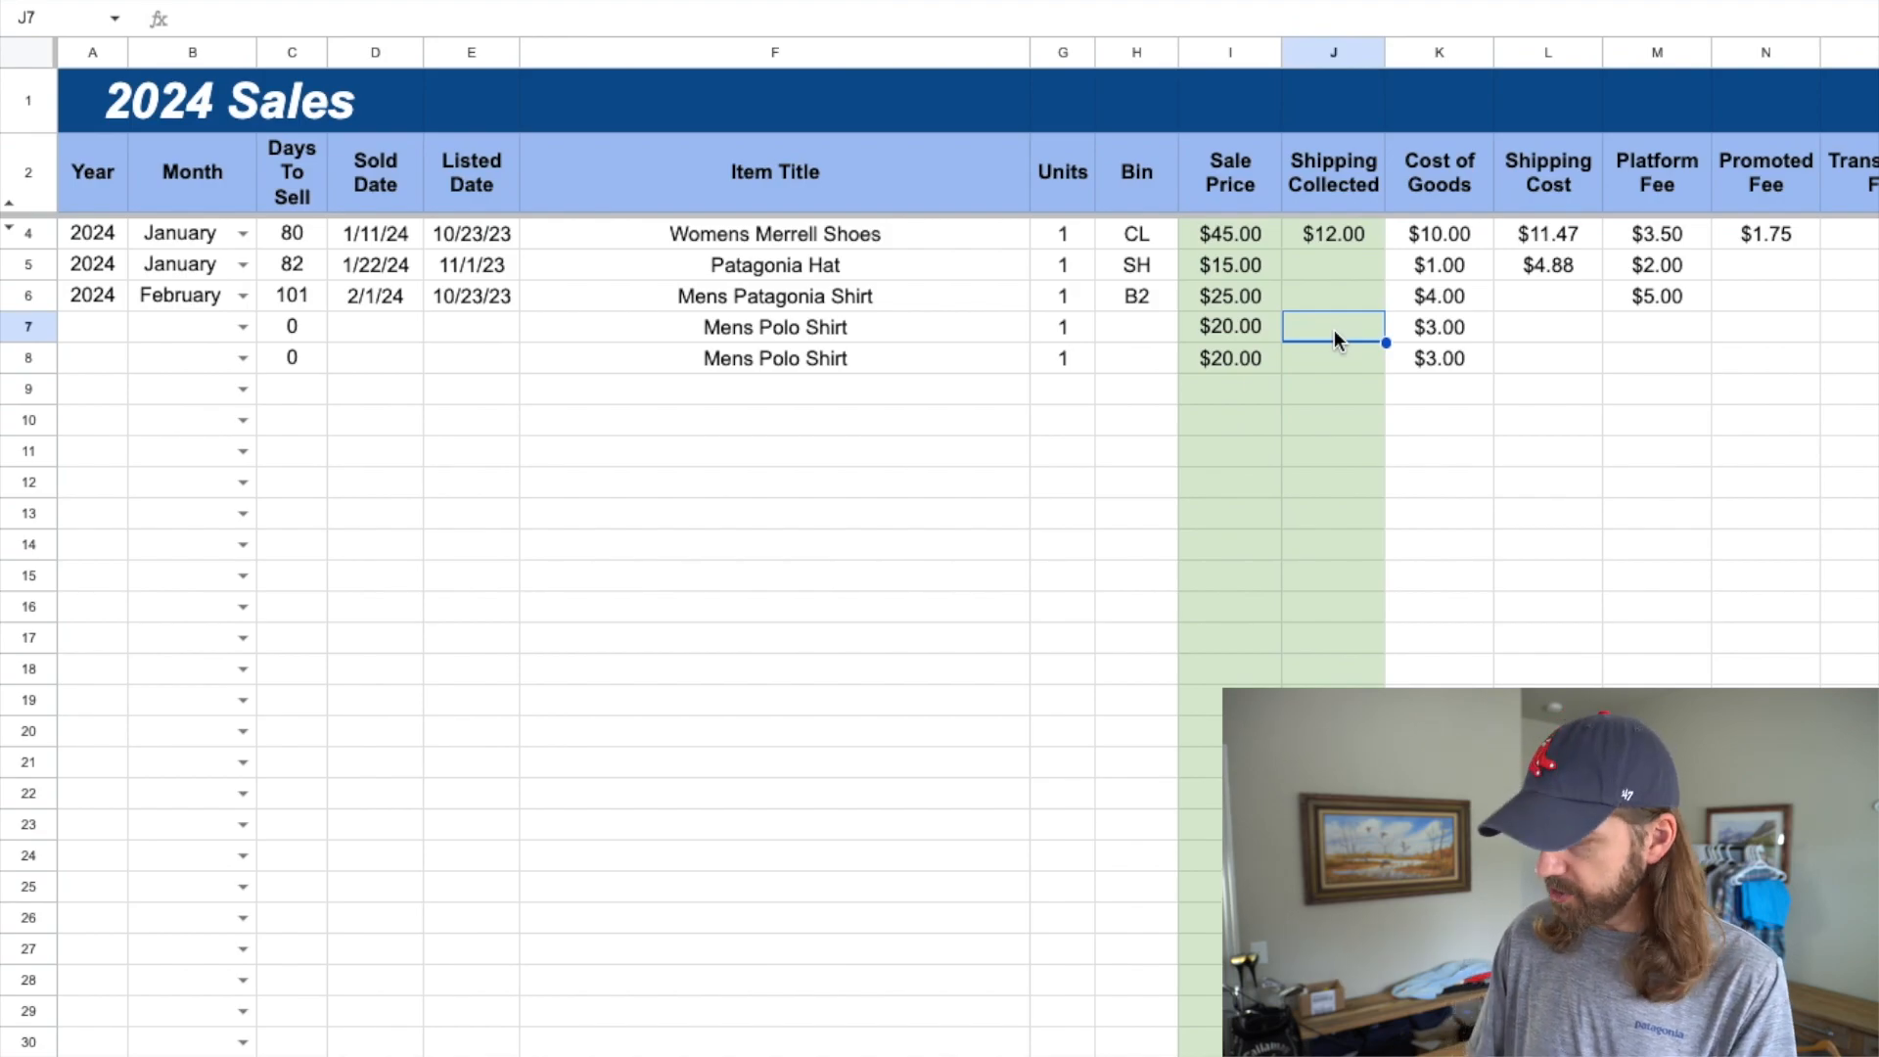
type("4")
key("Return")
type("4")
key("Return")
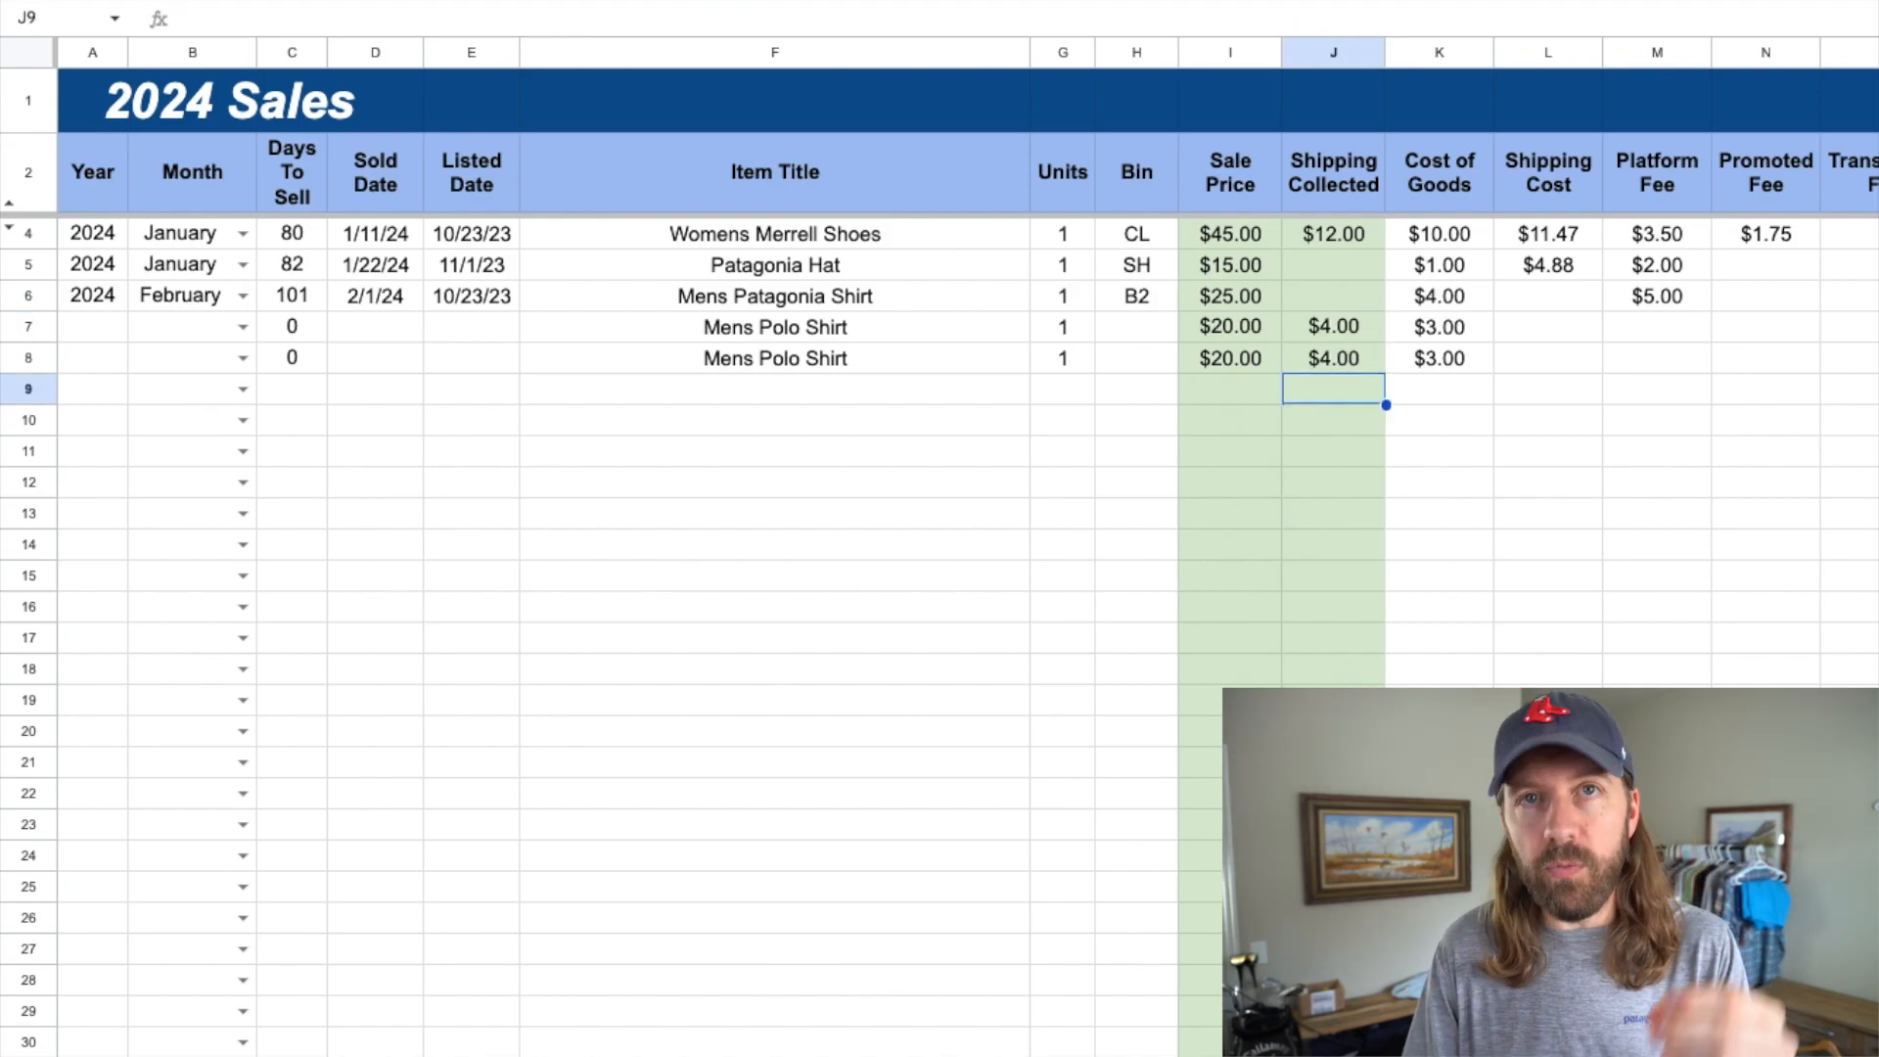
- Enter a platform fee of 5 for each of the two polo shirts
left_click(1650, 331)
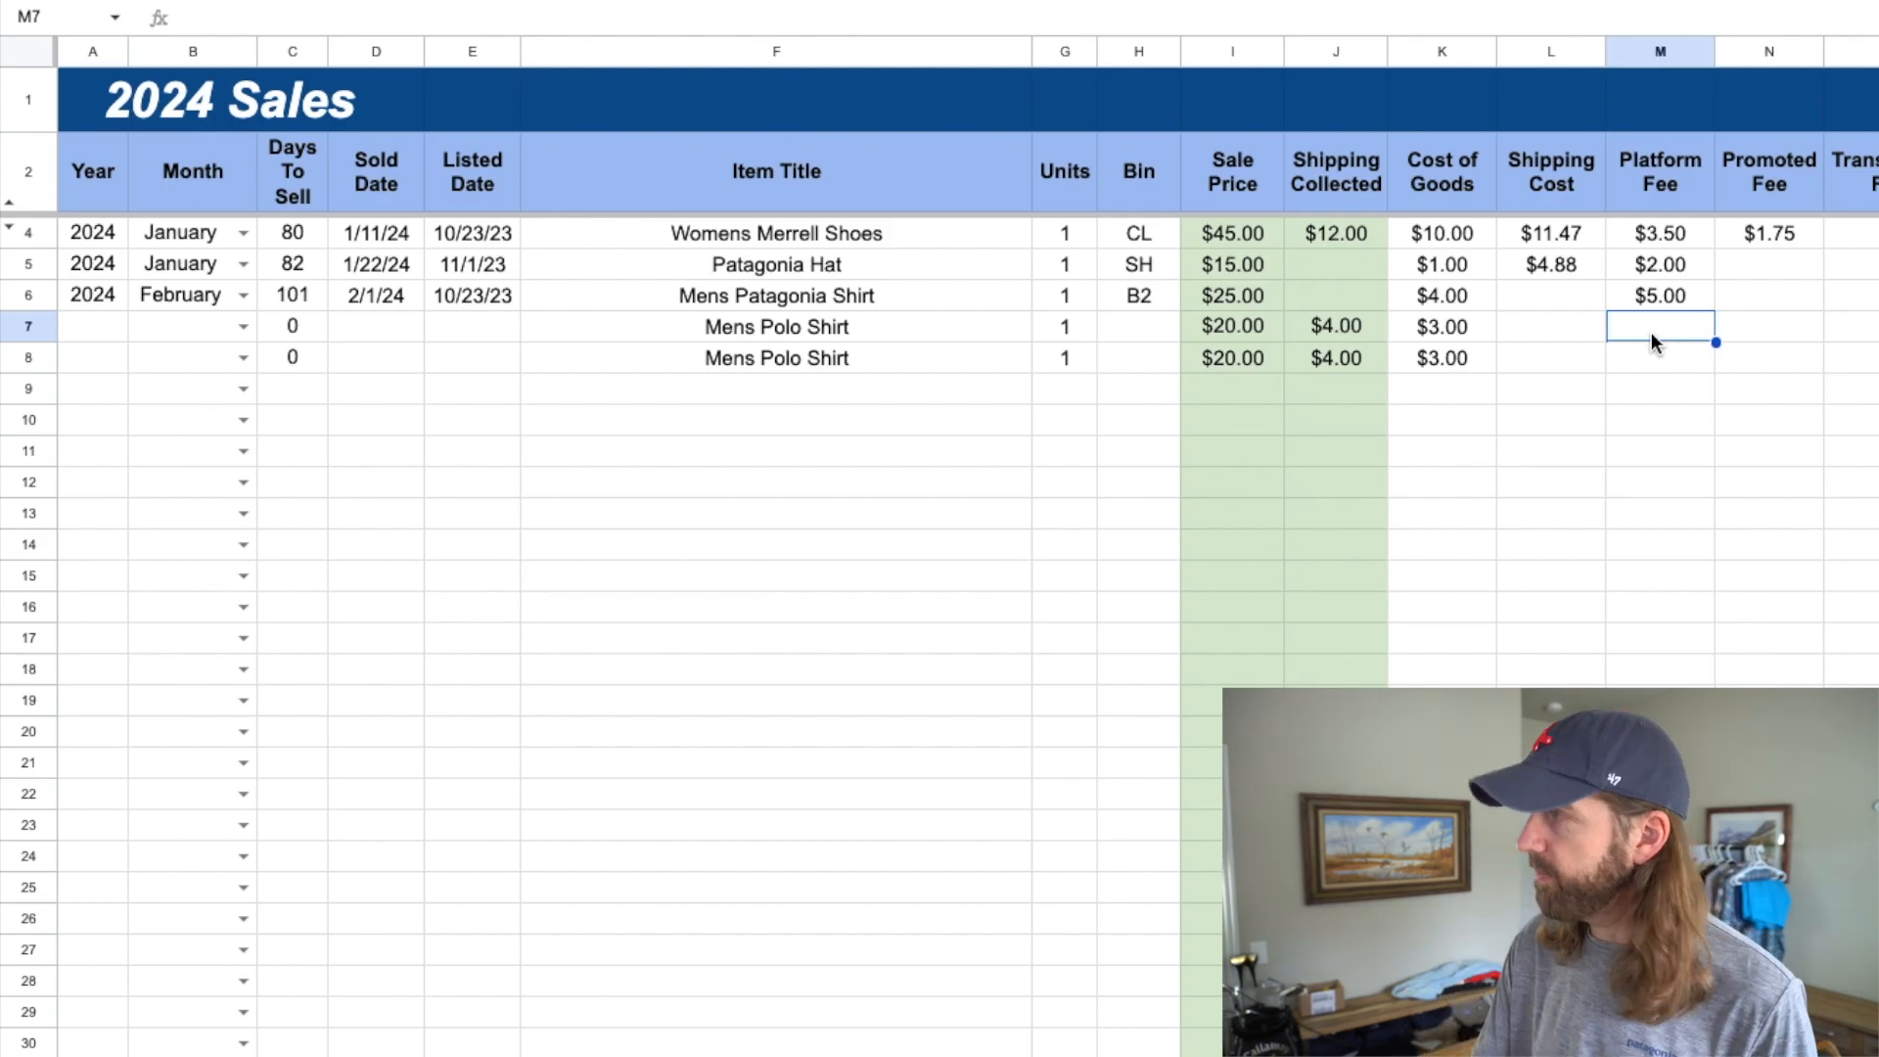
type("5")
key("Return")
type("5")
key("Return")
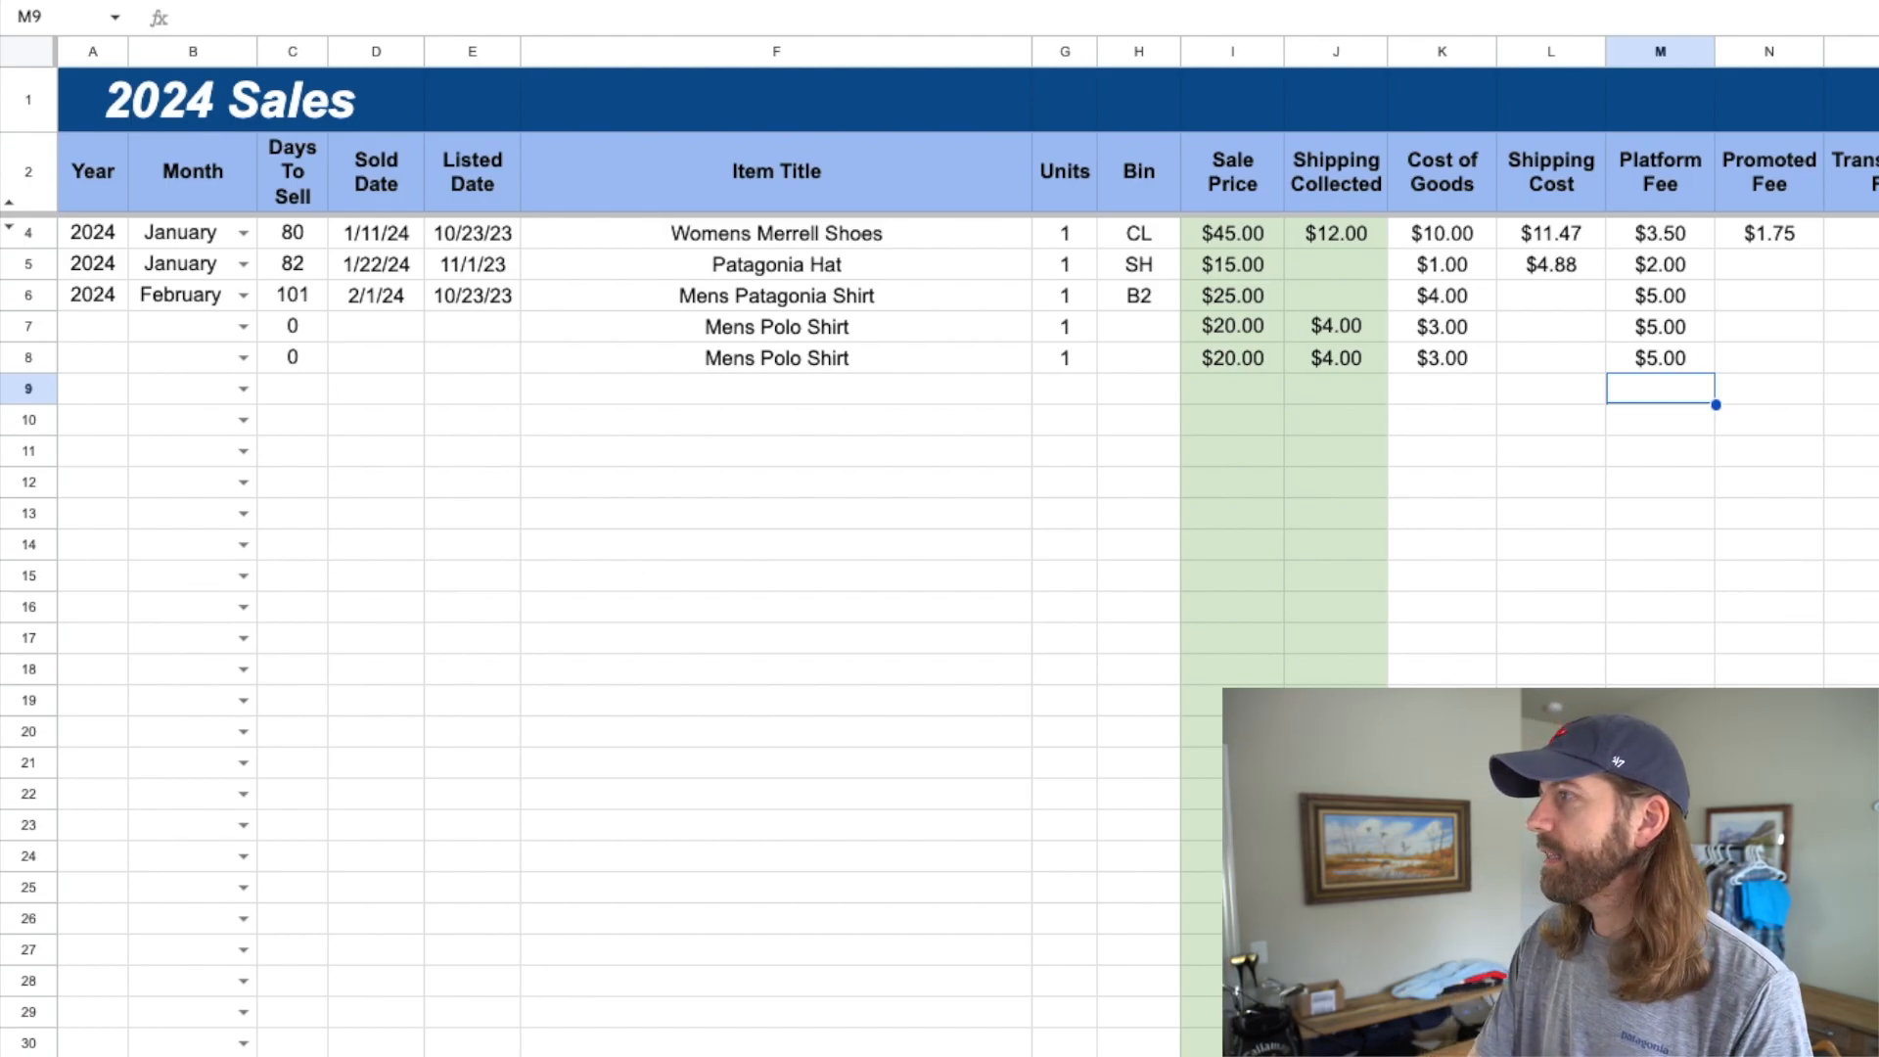
- Enter a promoted fee of 1.5 for each of the two polo shirts
left_click(1749, 335)
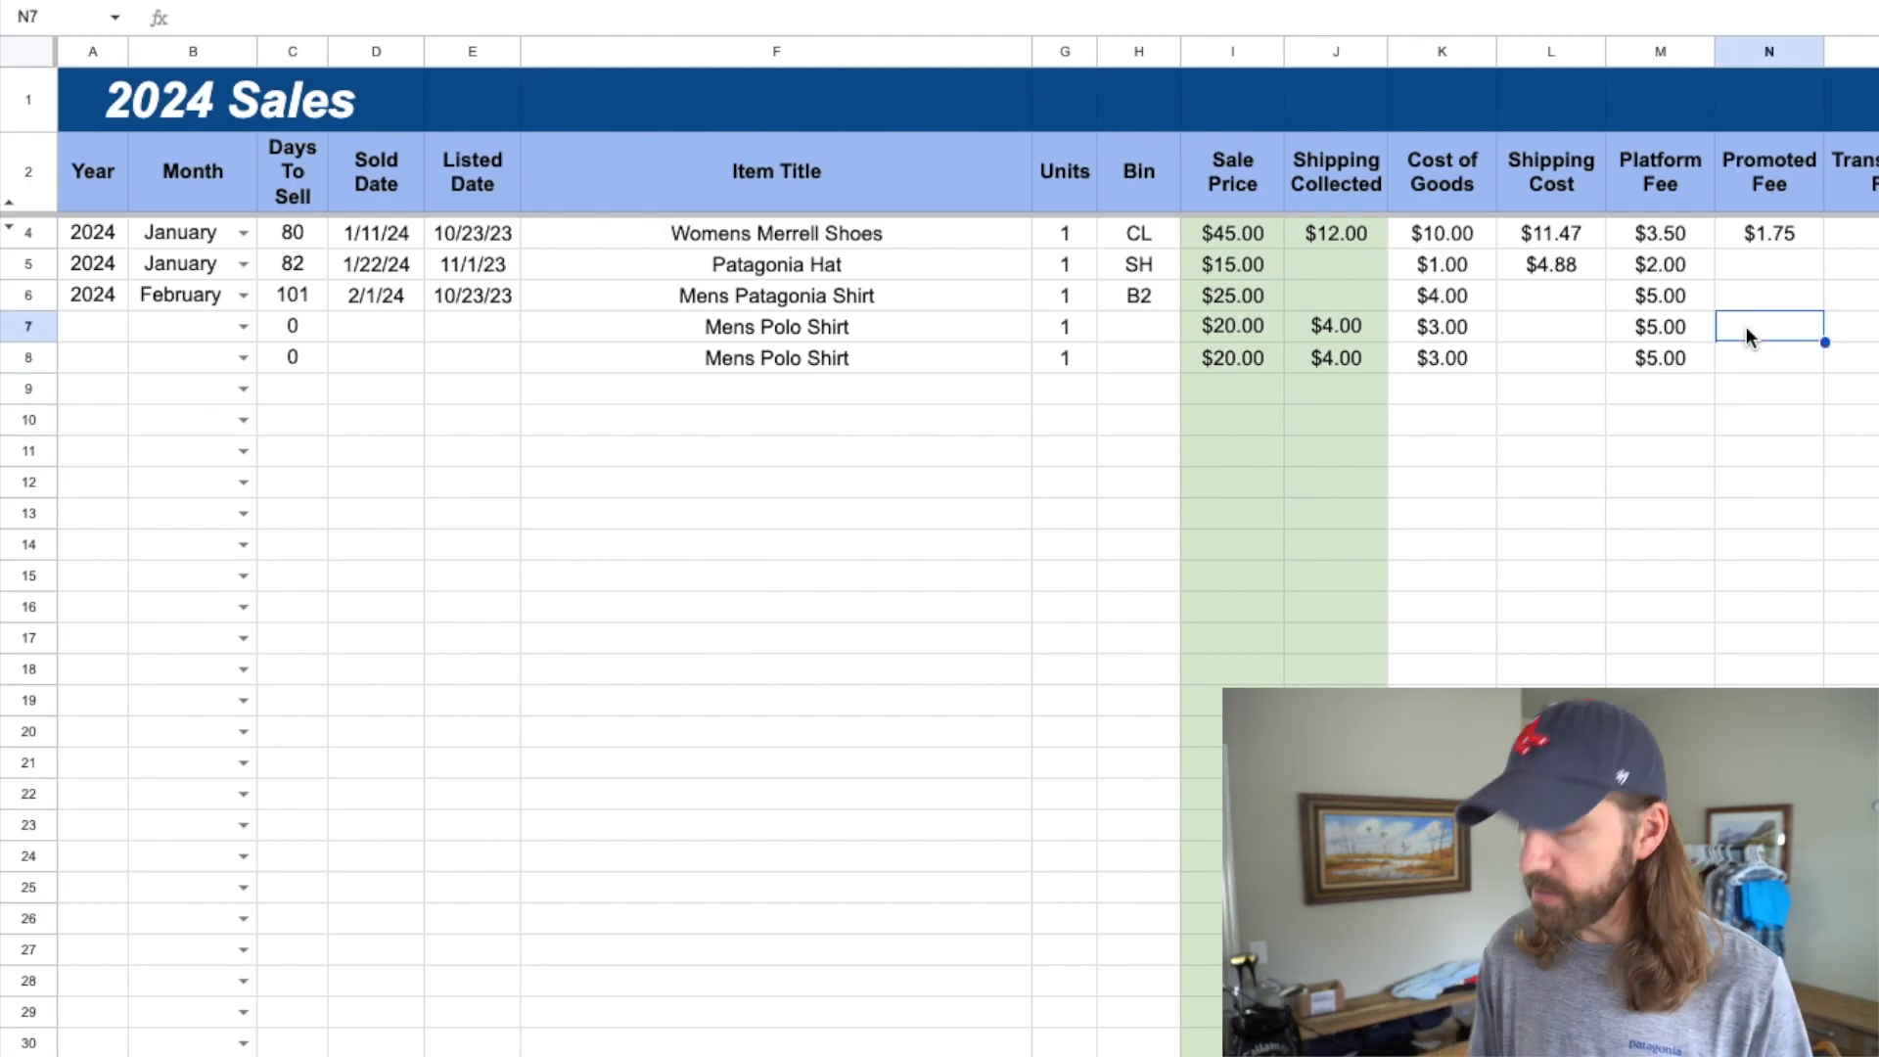
type("1.5")
key("Return")
type("1")
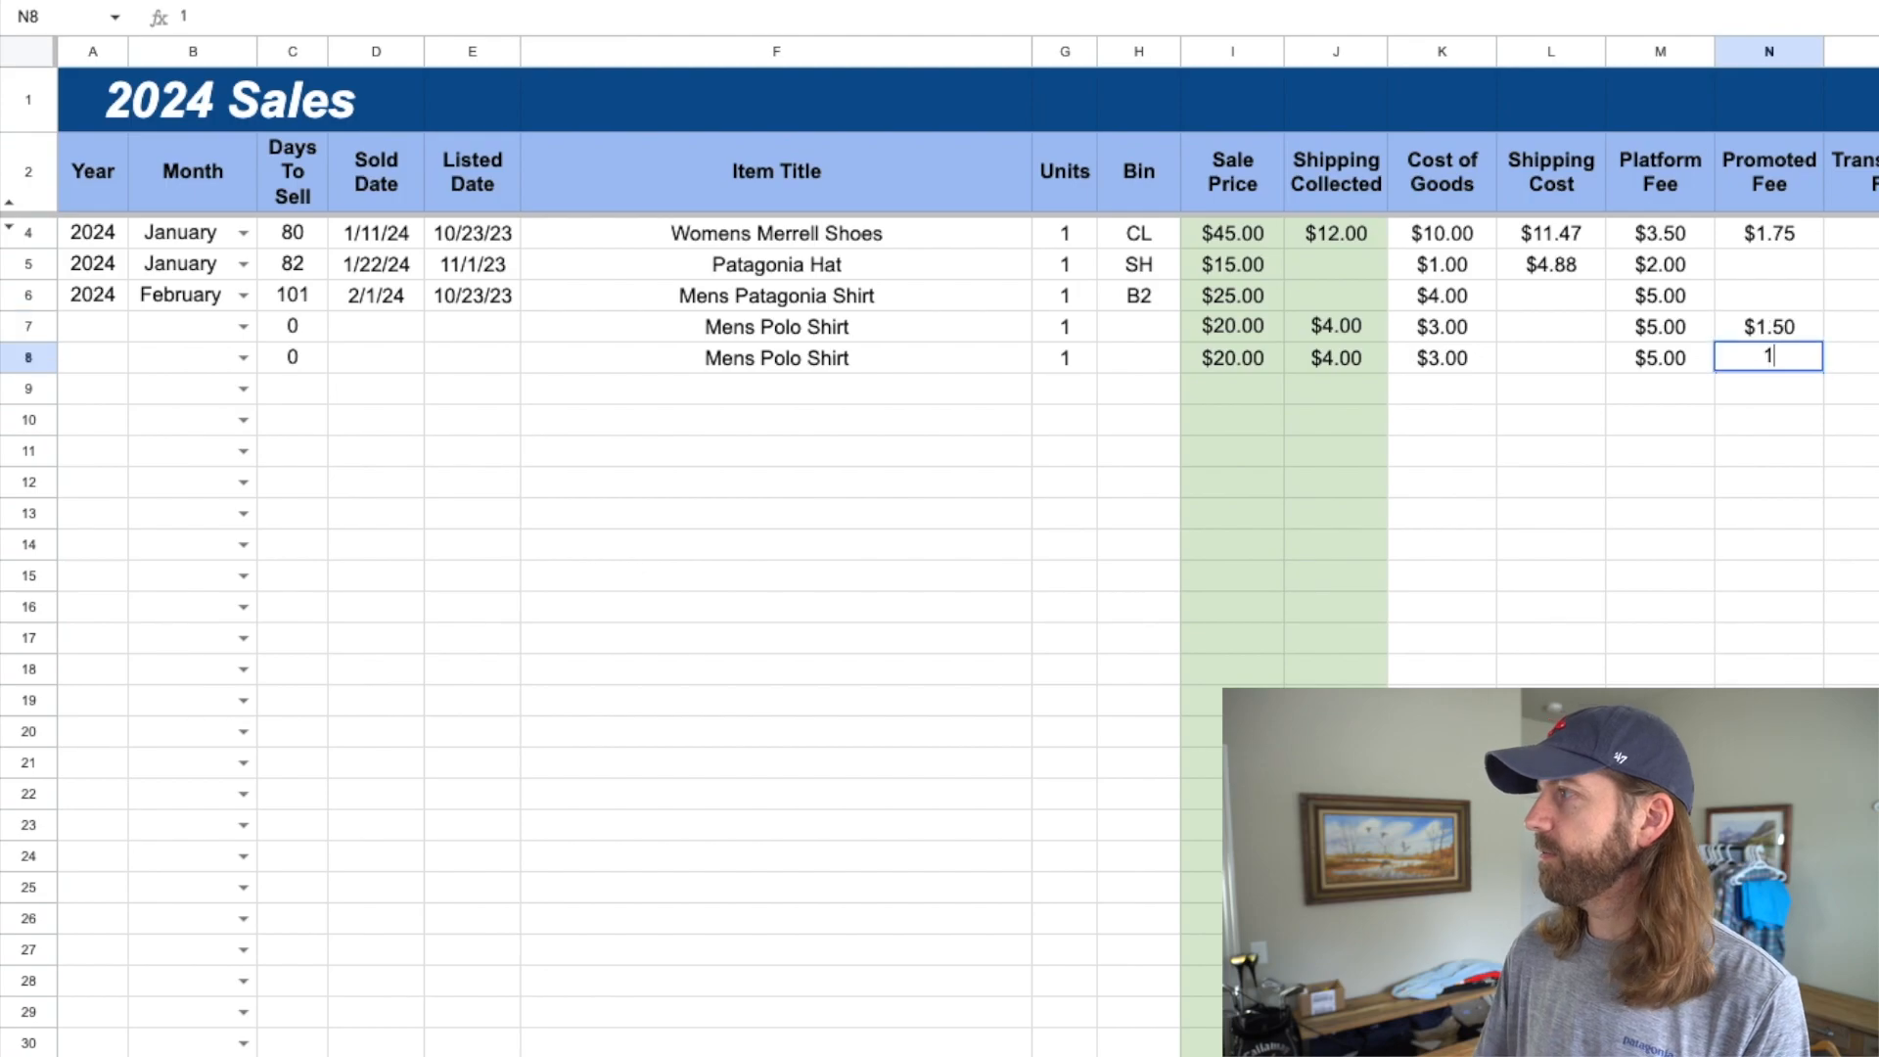
type(".5")
key("Return")
- Enter a shipping cost of 4 for the first polo shirt in row 7
left_click(1562, 343)
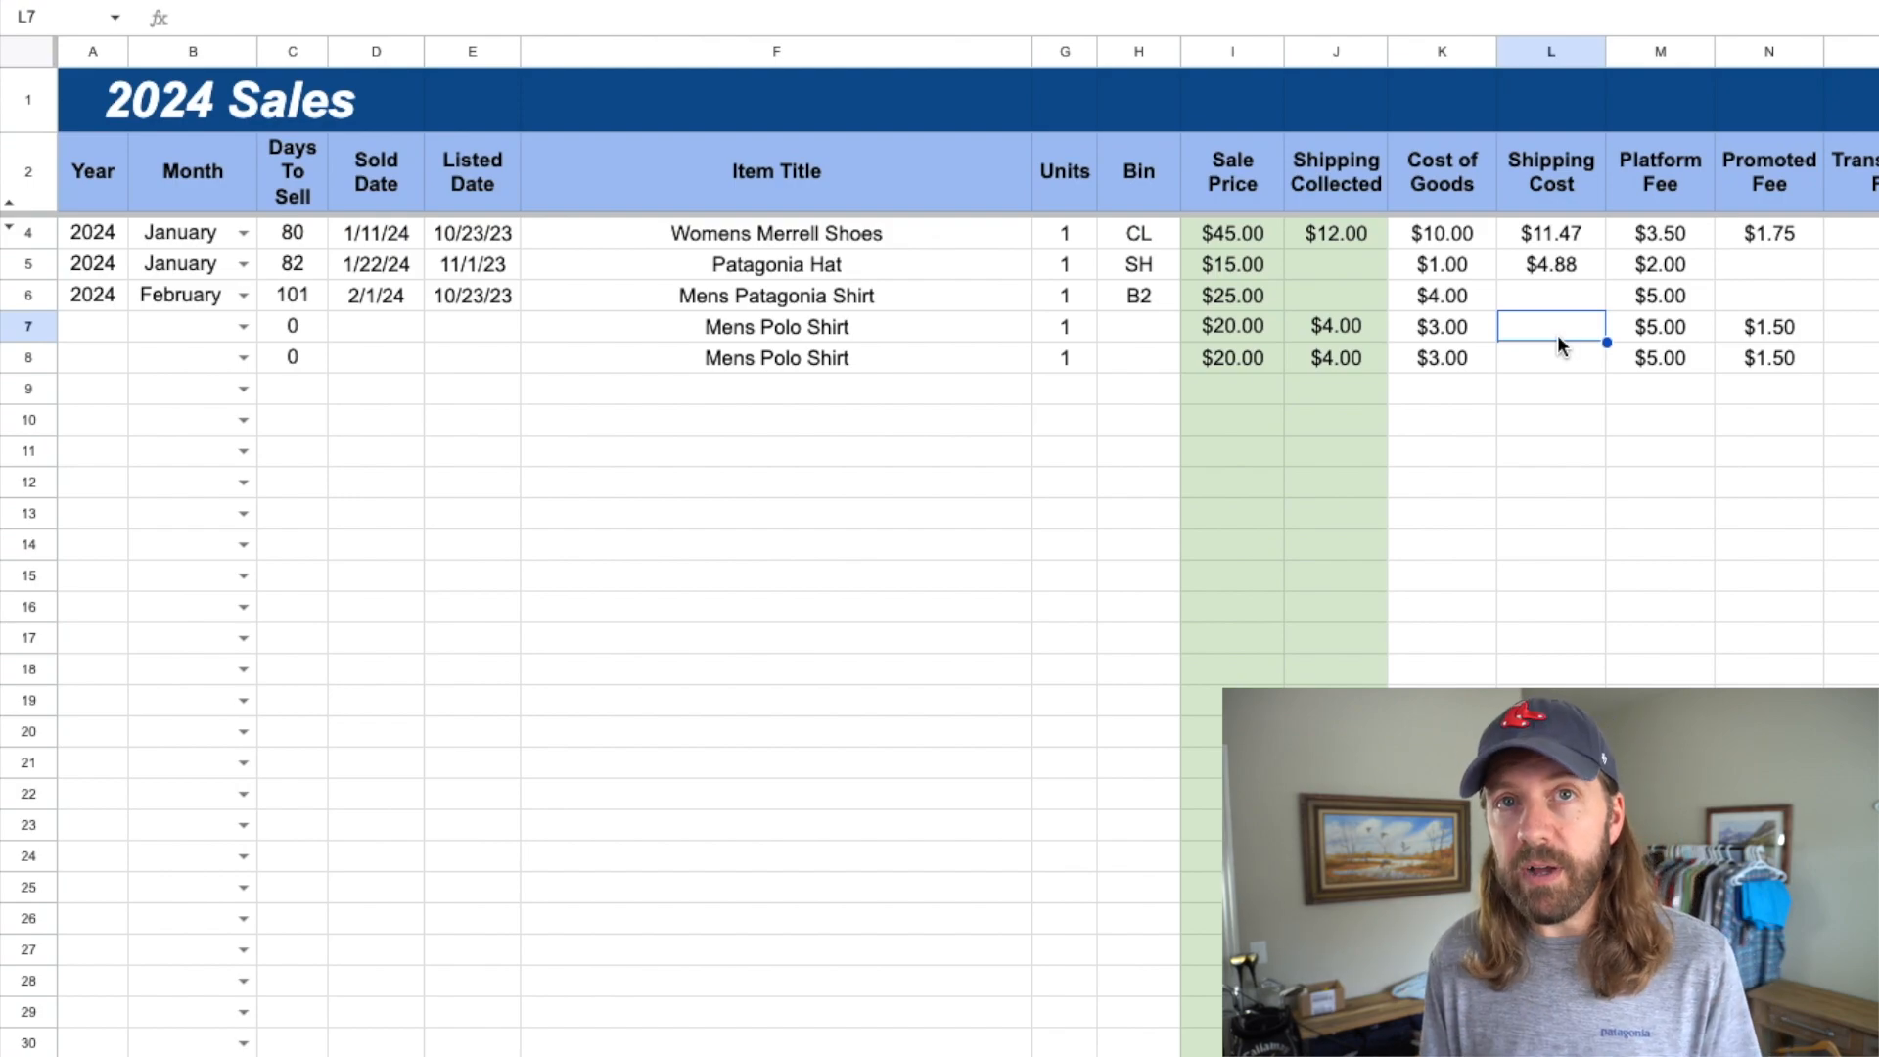
type("4")
key("Return")
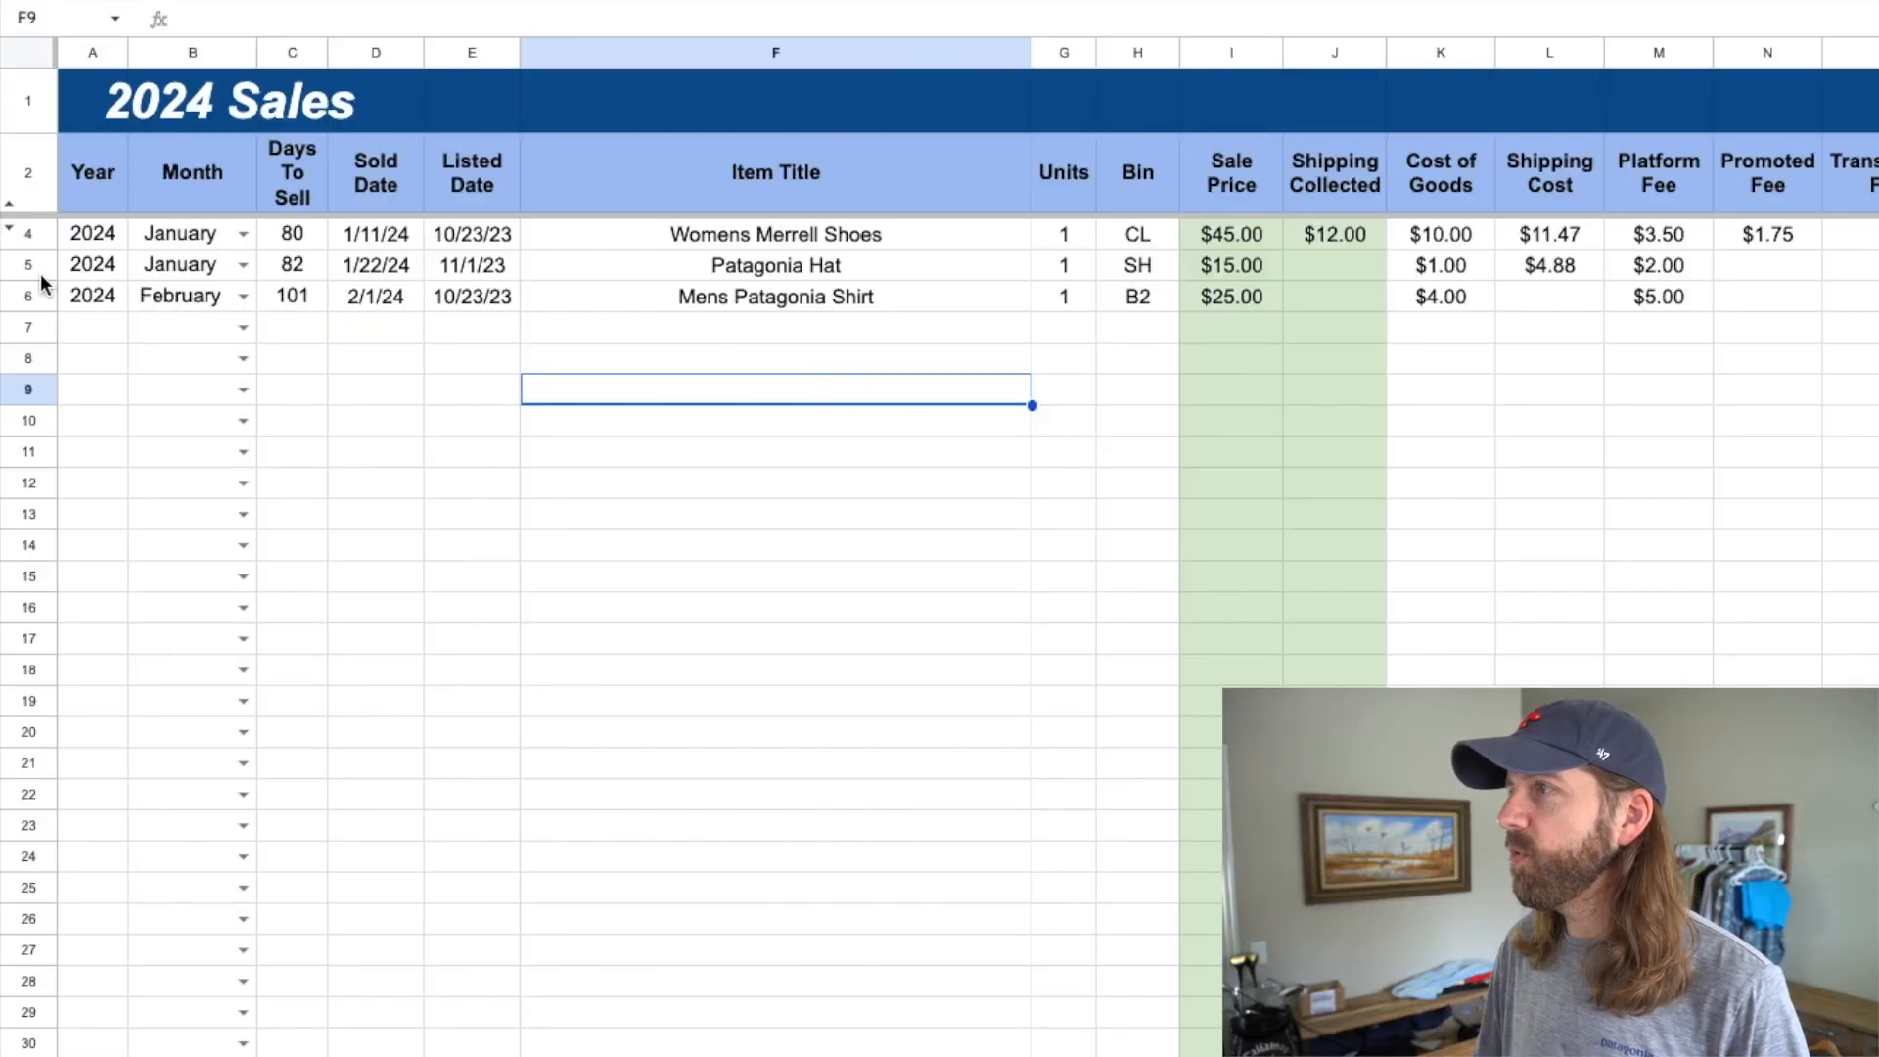
left_click(40, 273)
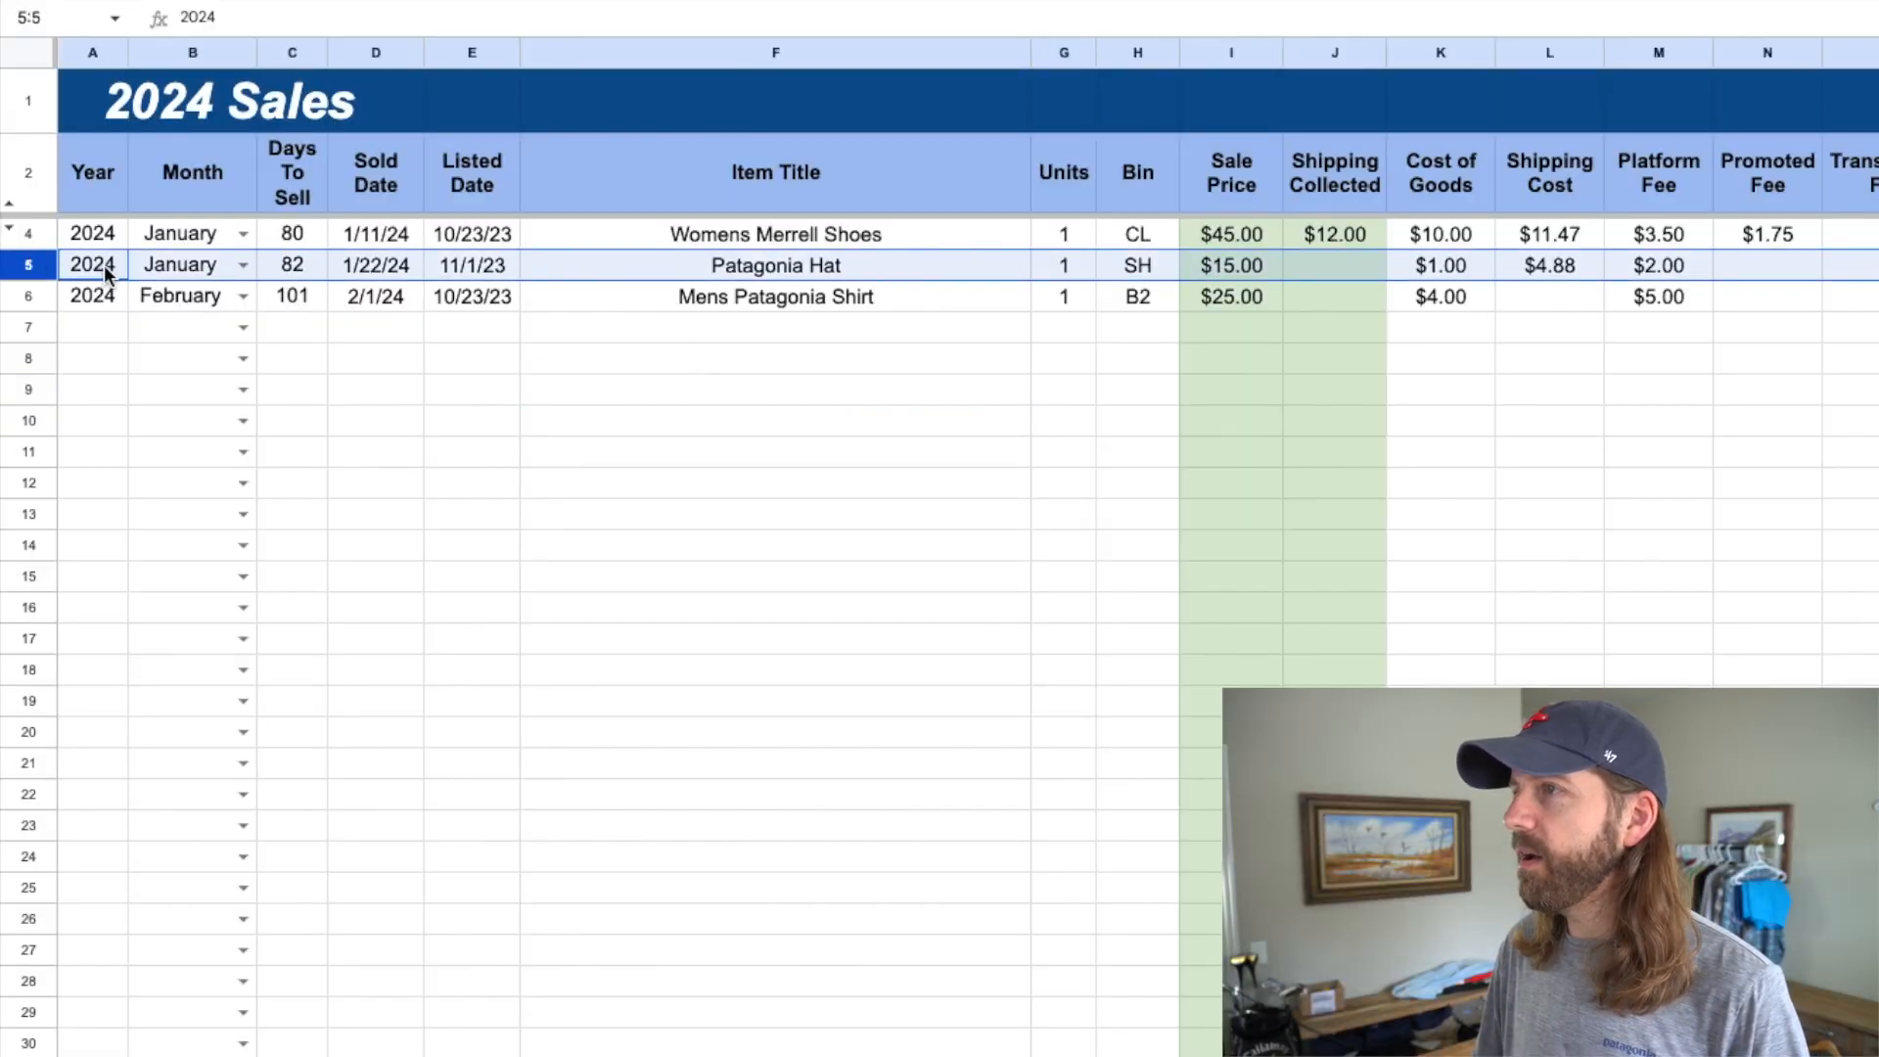
left_click(32, 239)
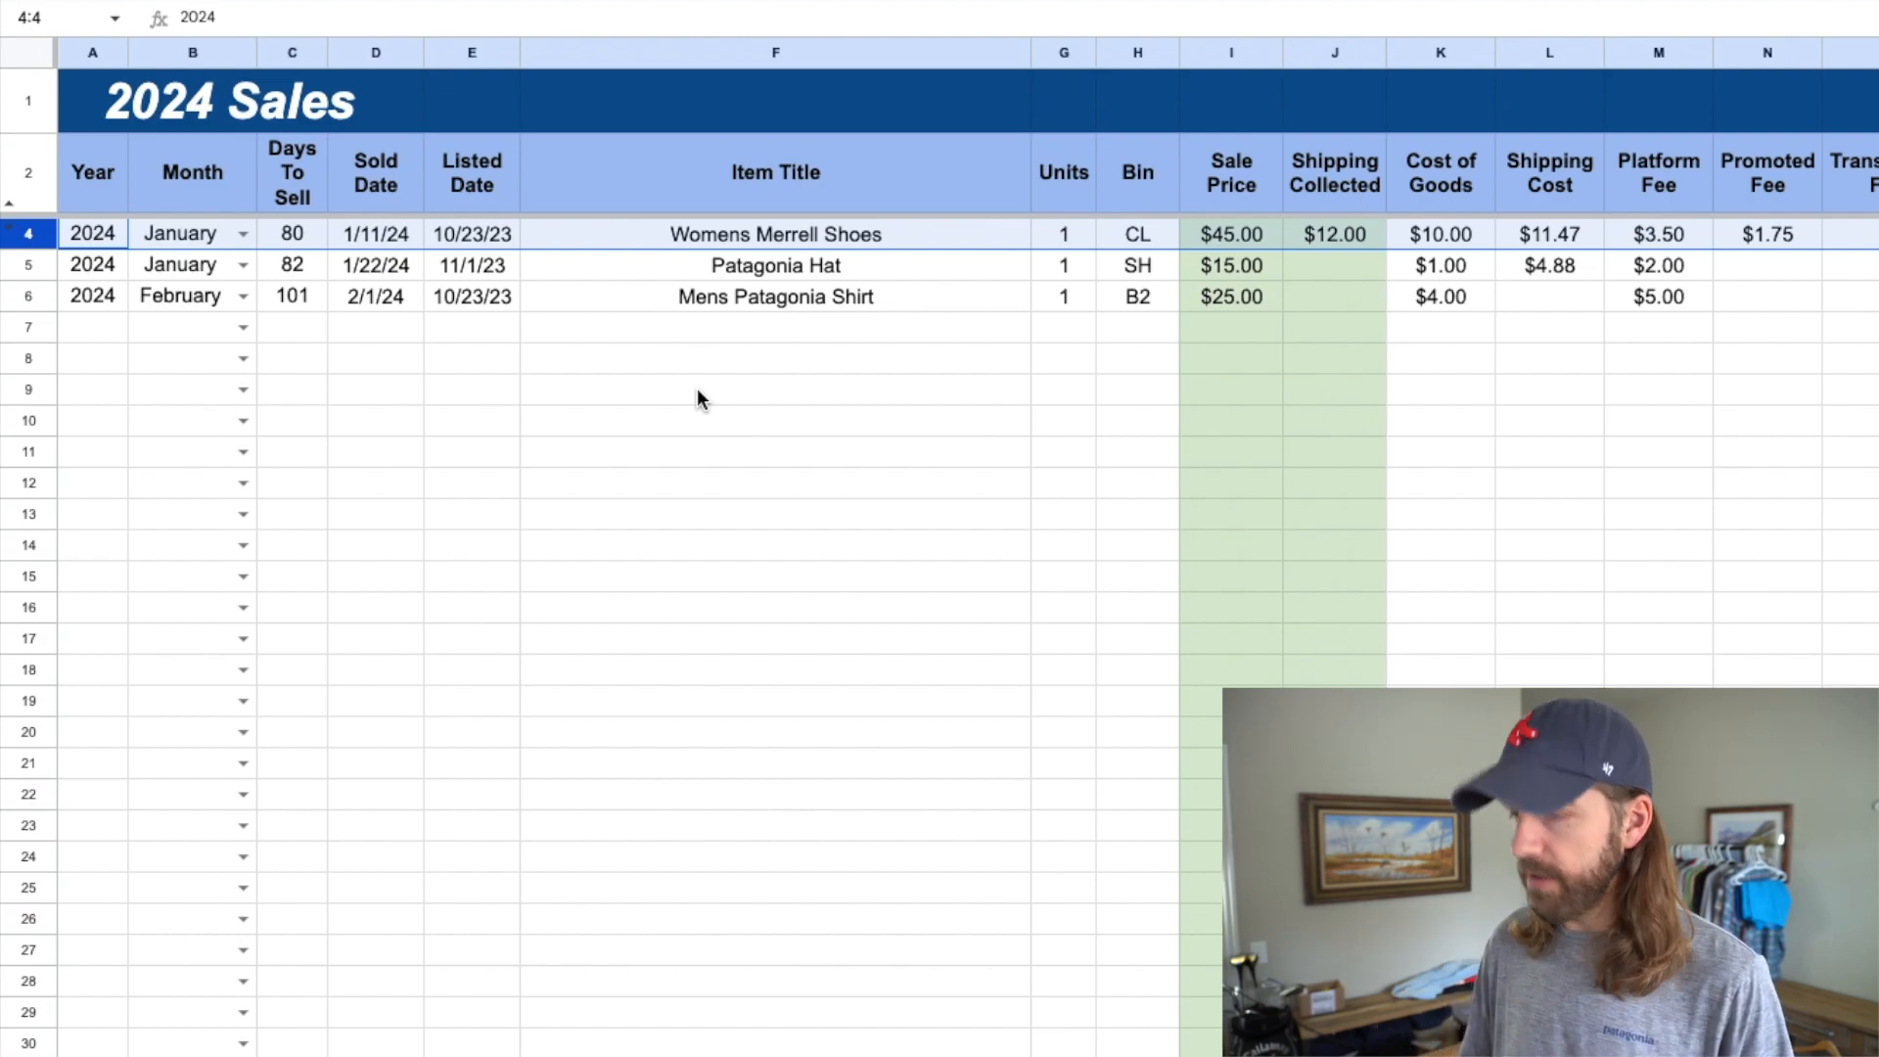
left_click(735, 333)
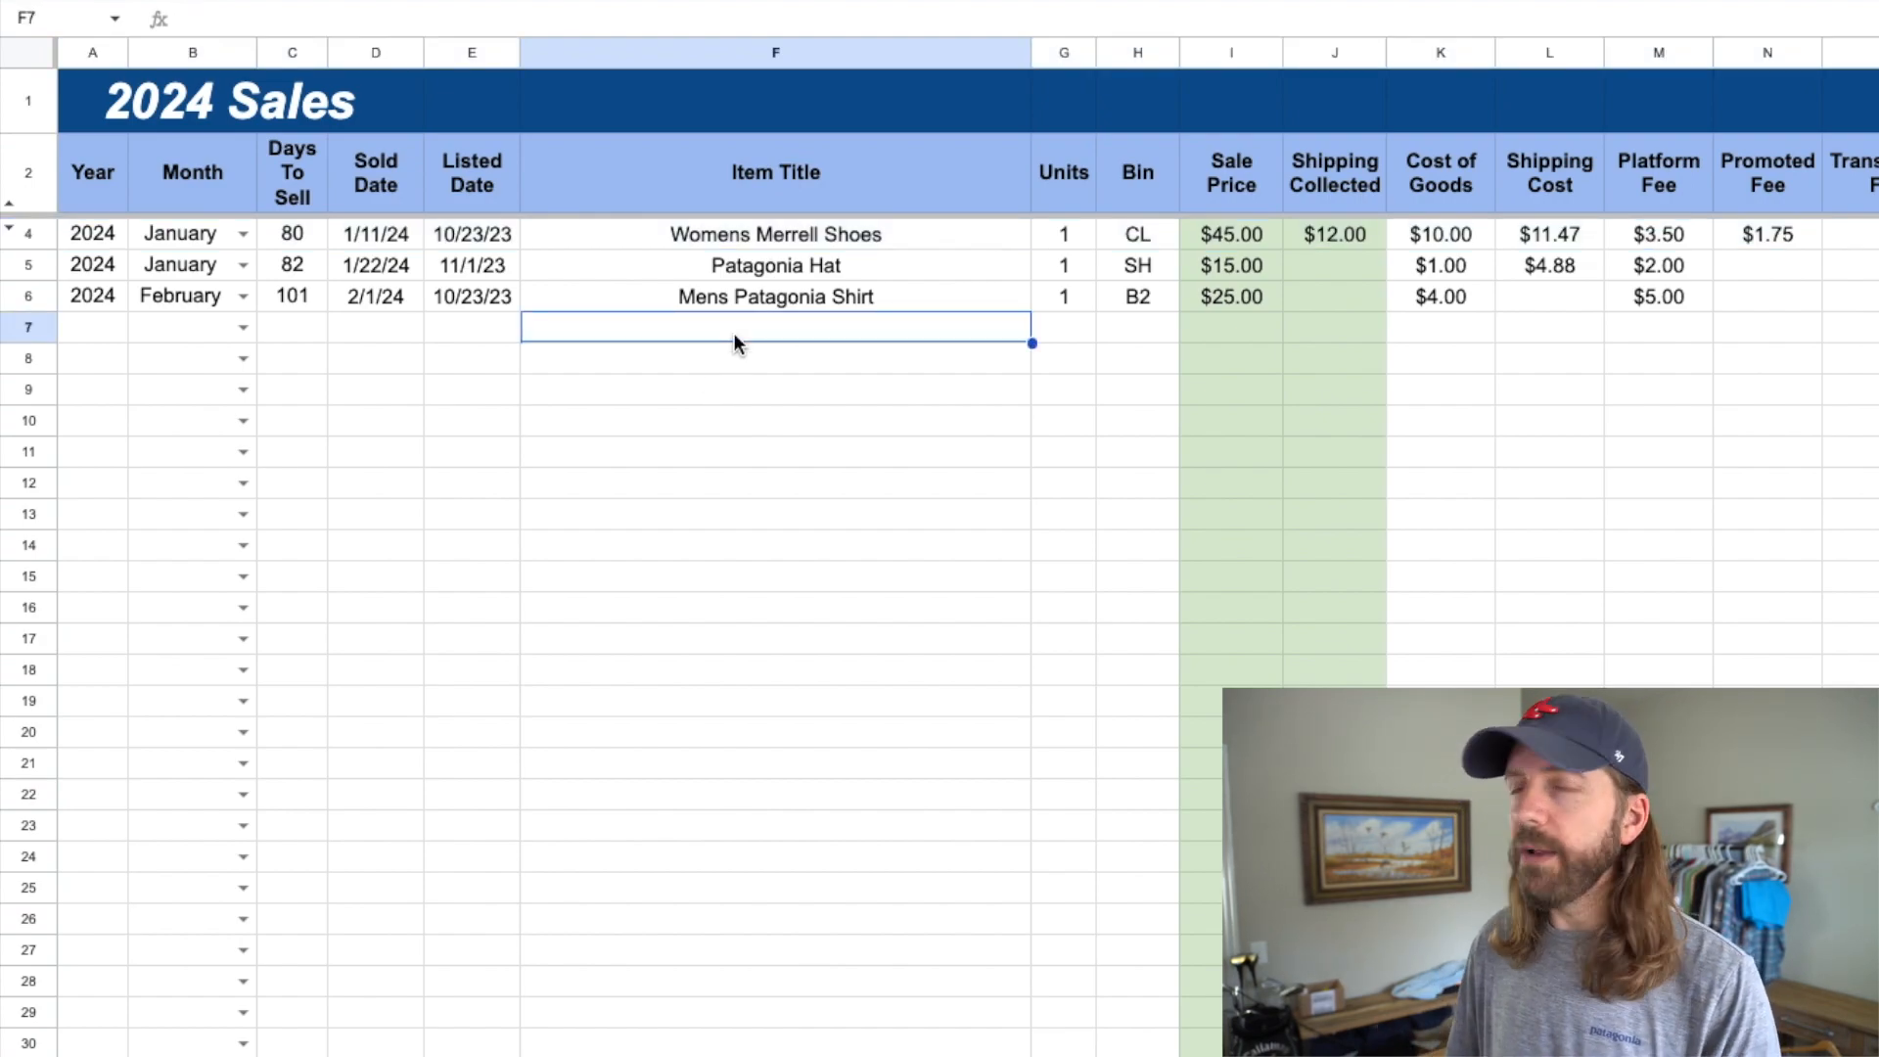
key("Return")
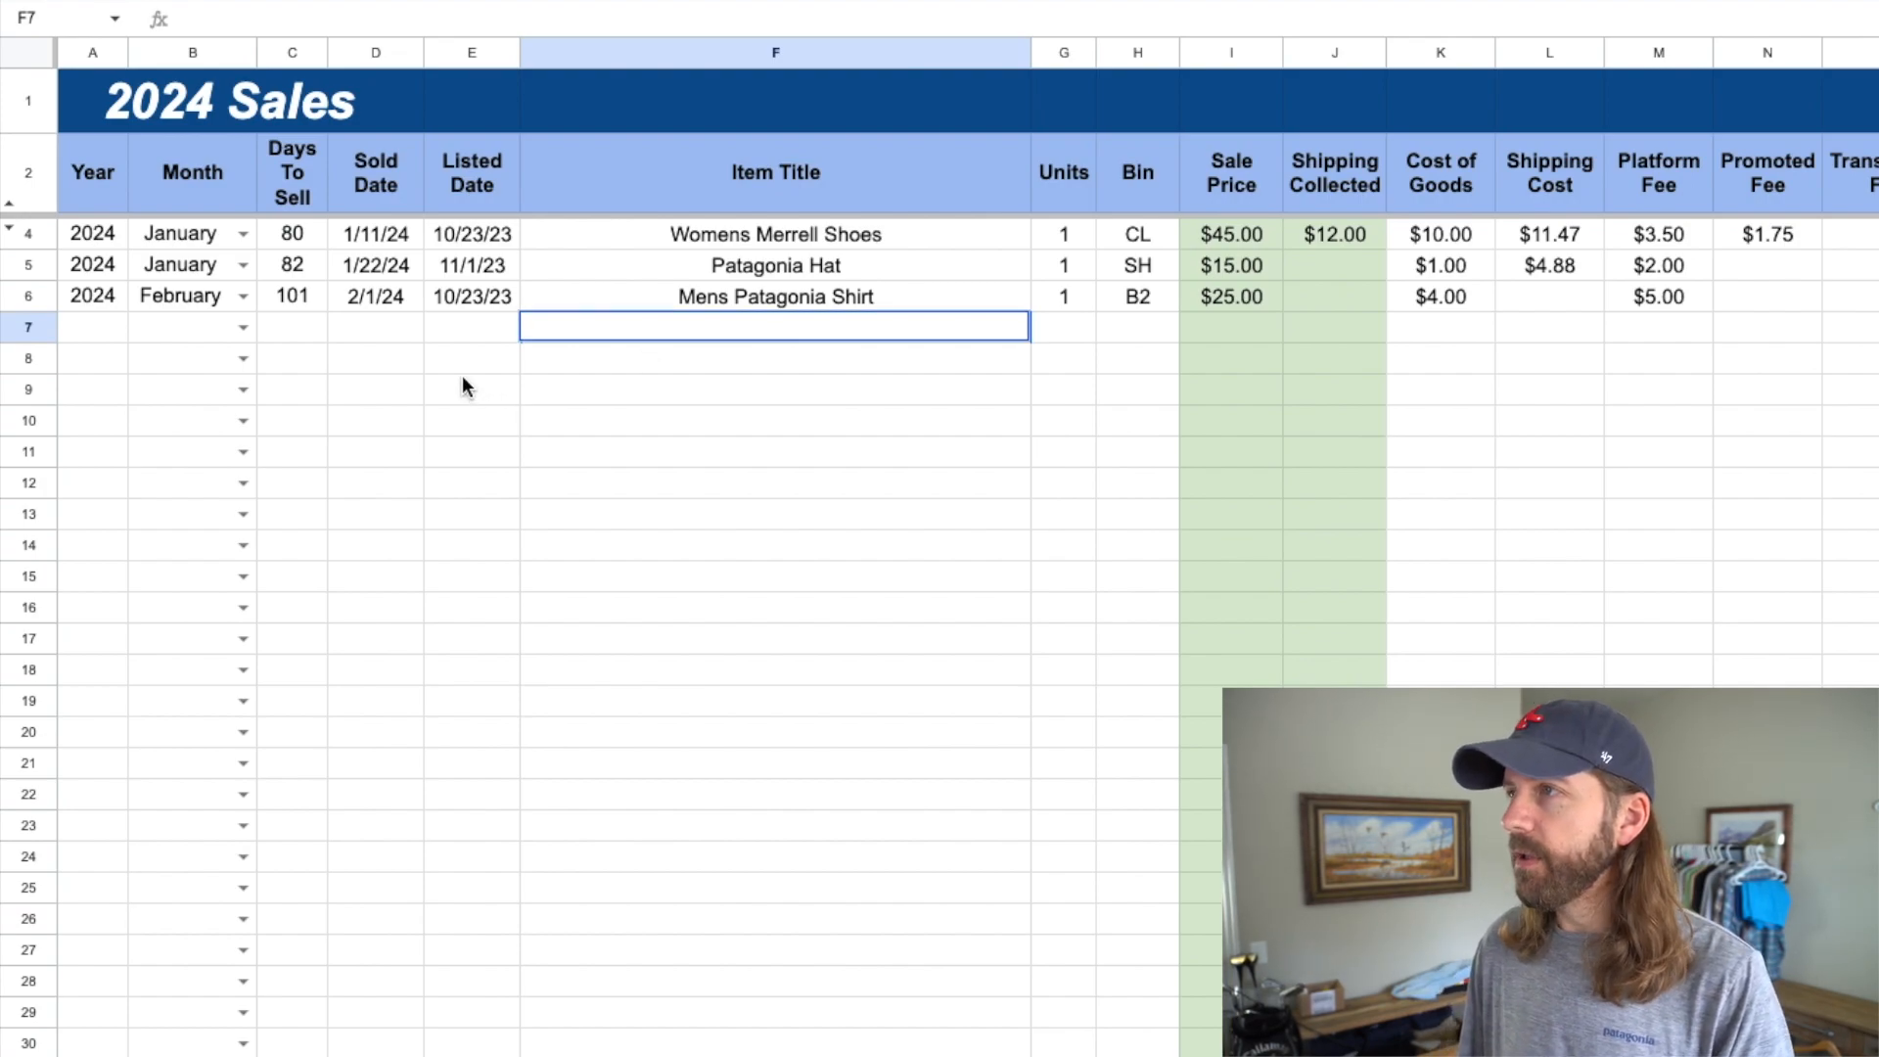
- Enter the year 2024 and the month February in row 7 of the Sales sheet
left_click(87, 339)
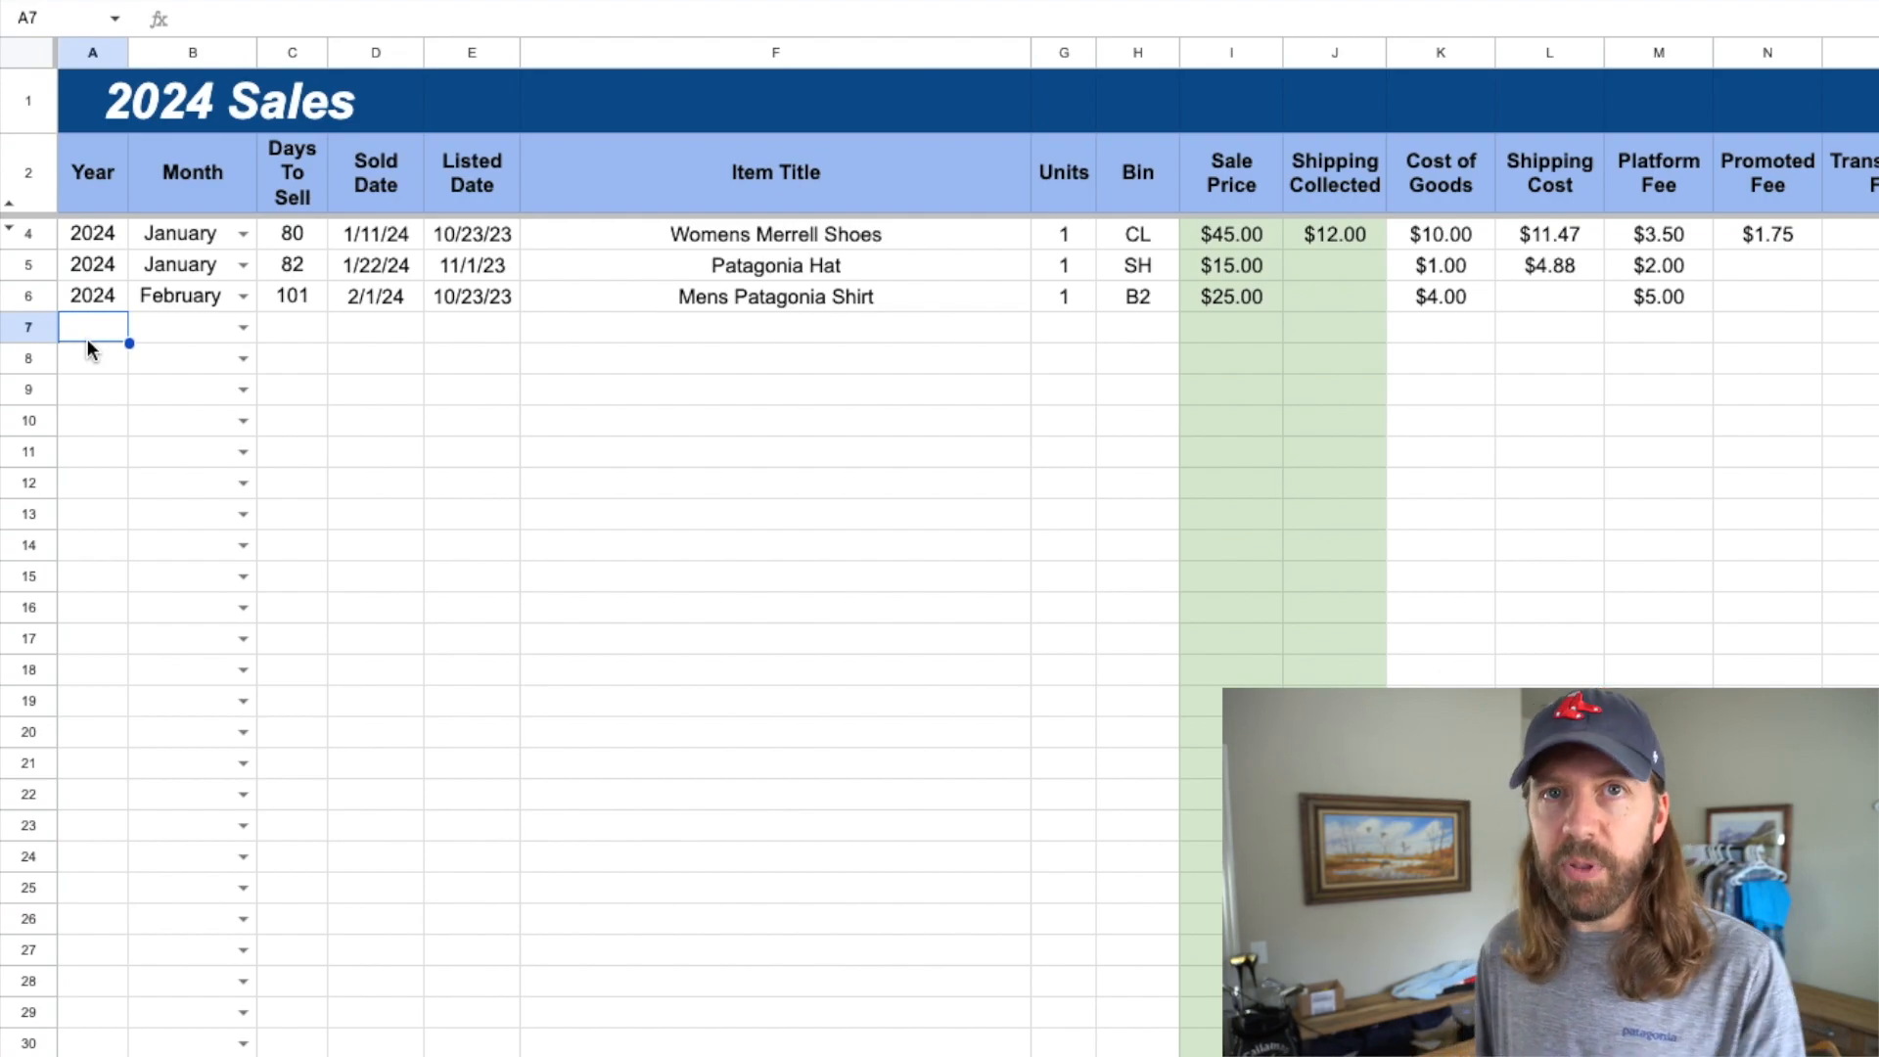
type("2024")
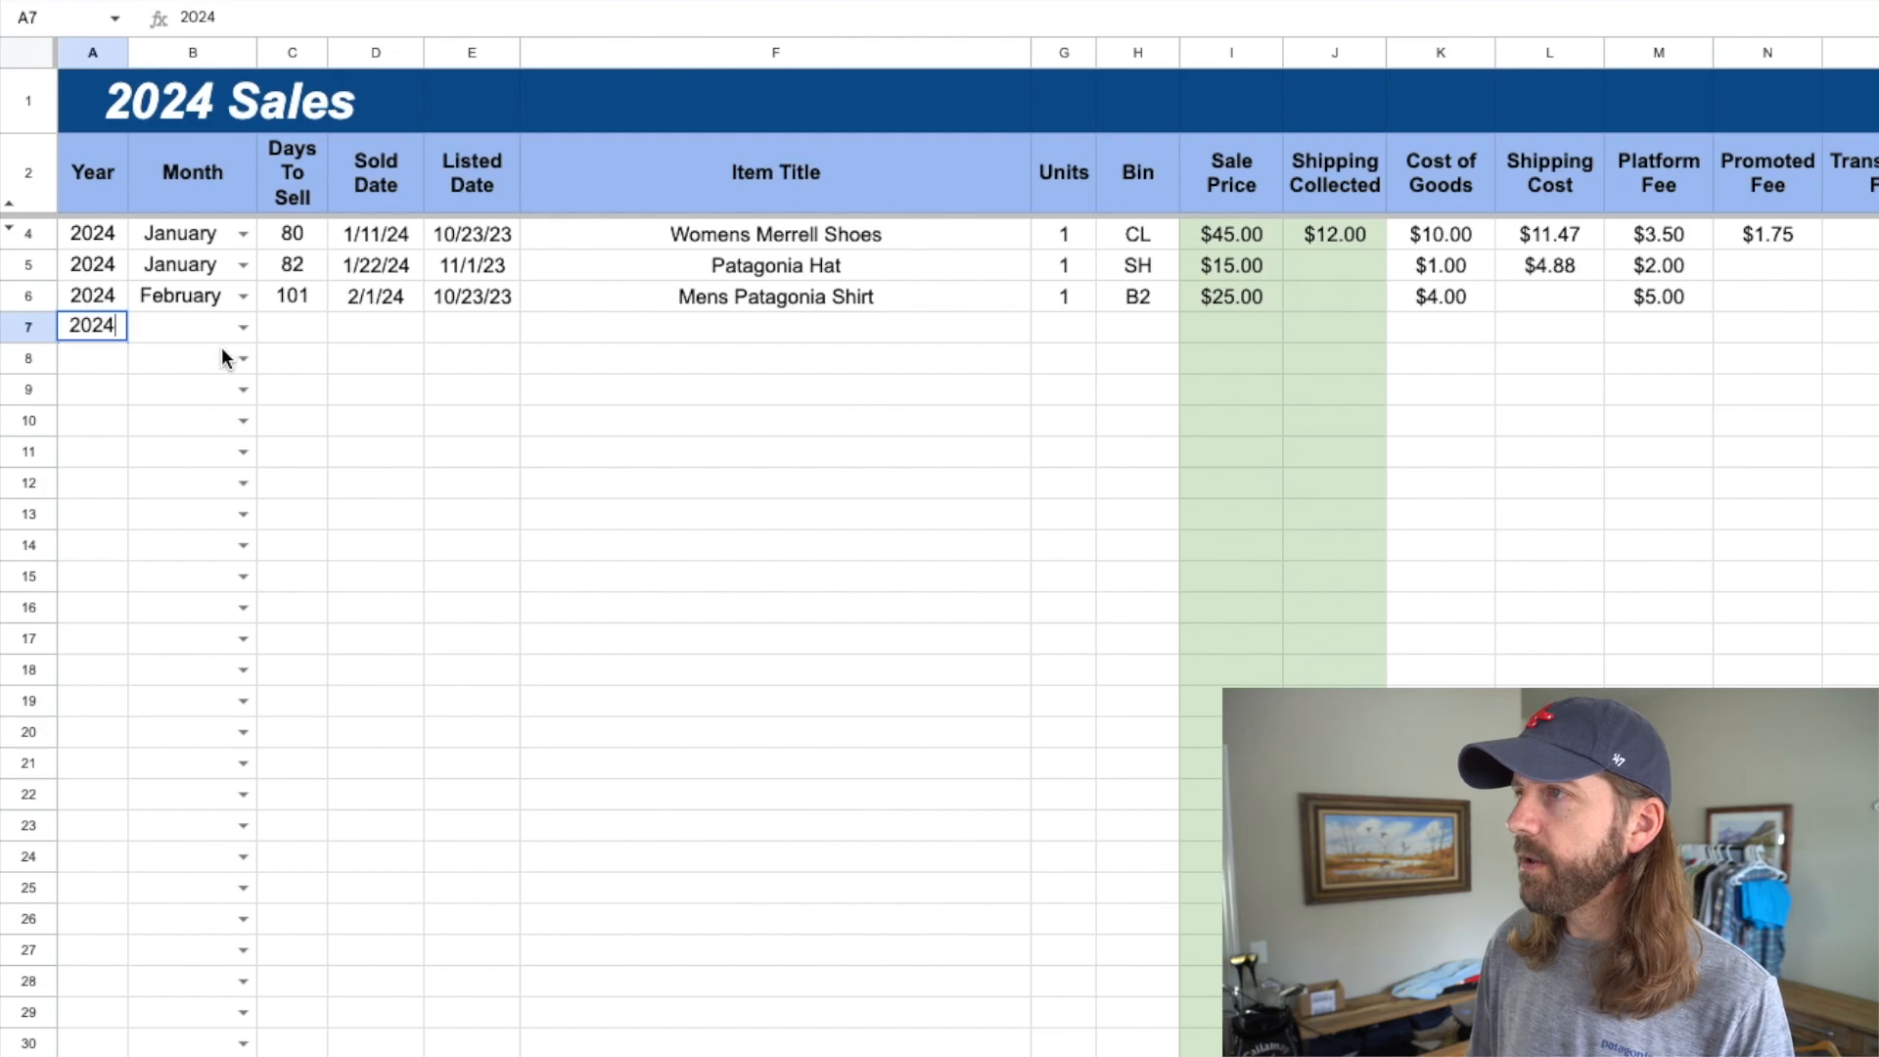
key("Tab")
left_click(242, 328)
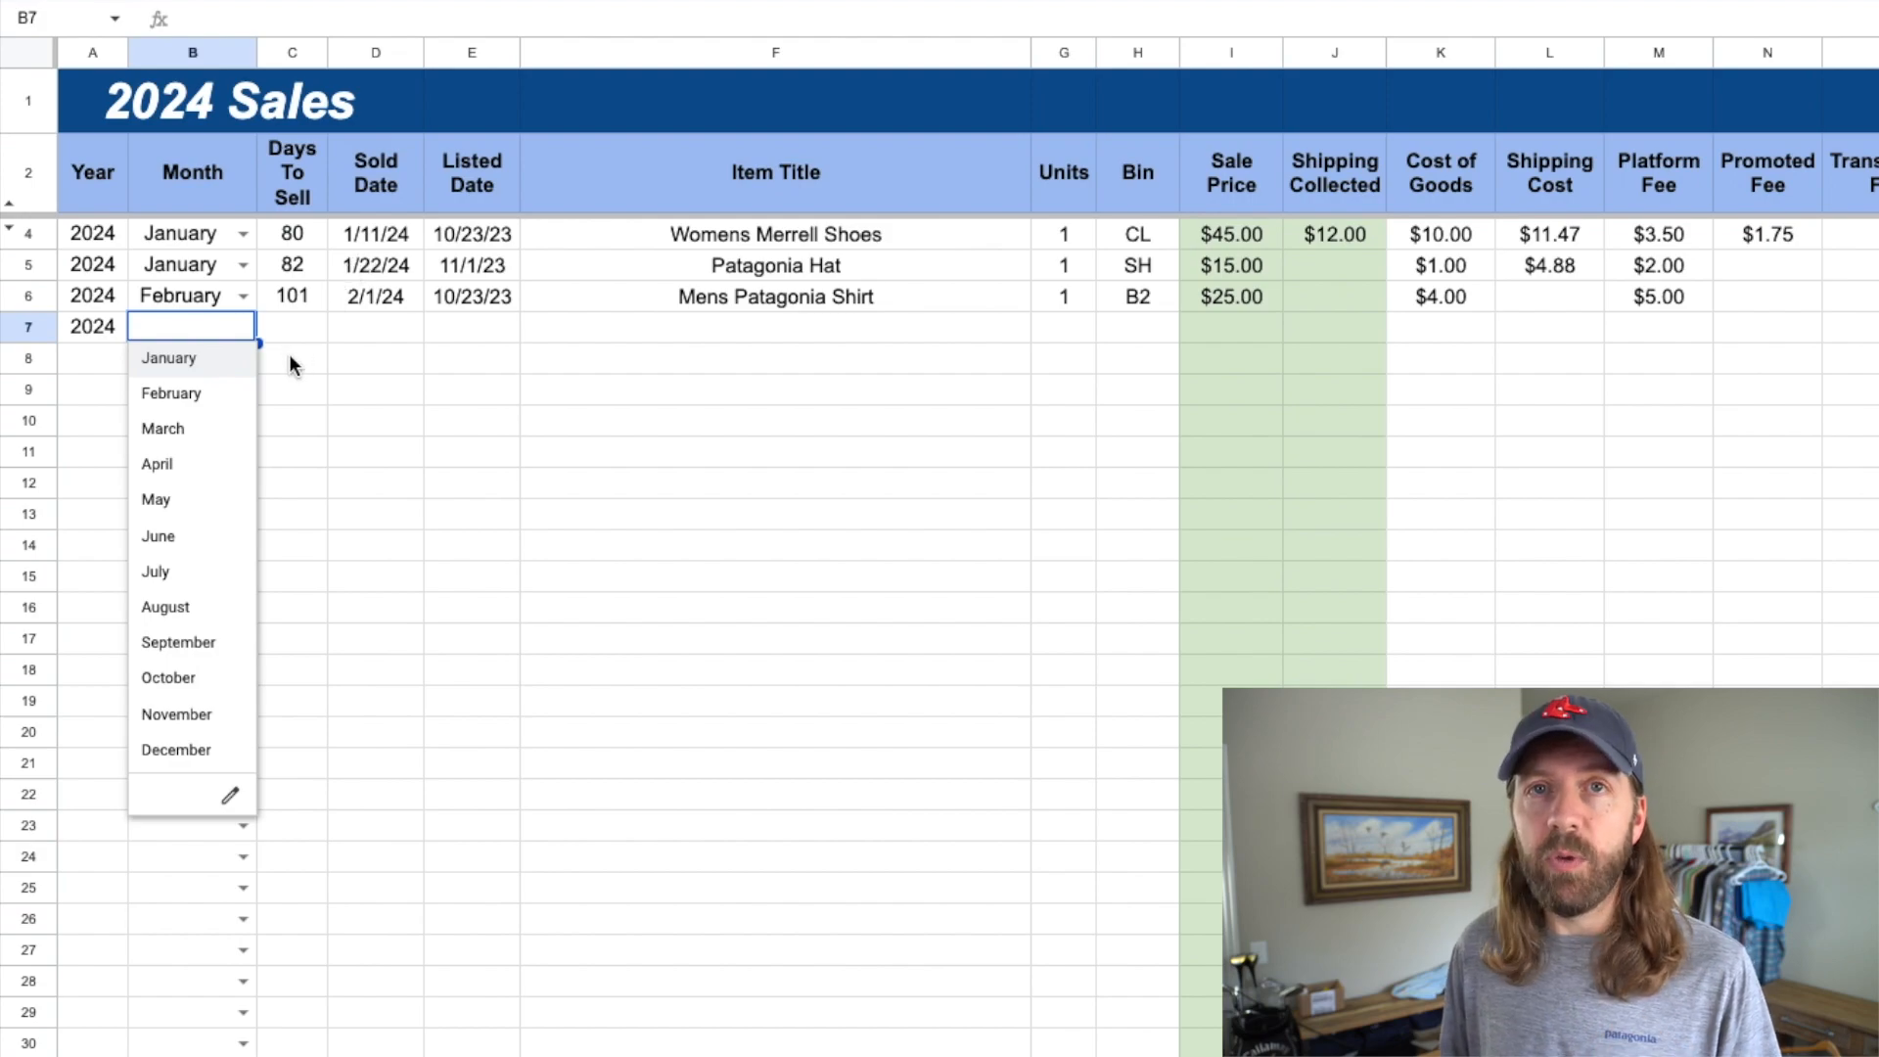
left_click(221, 396)
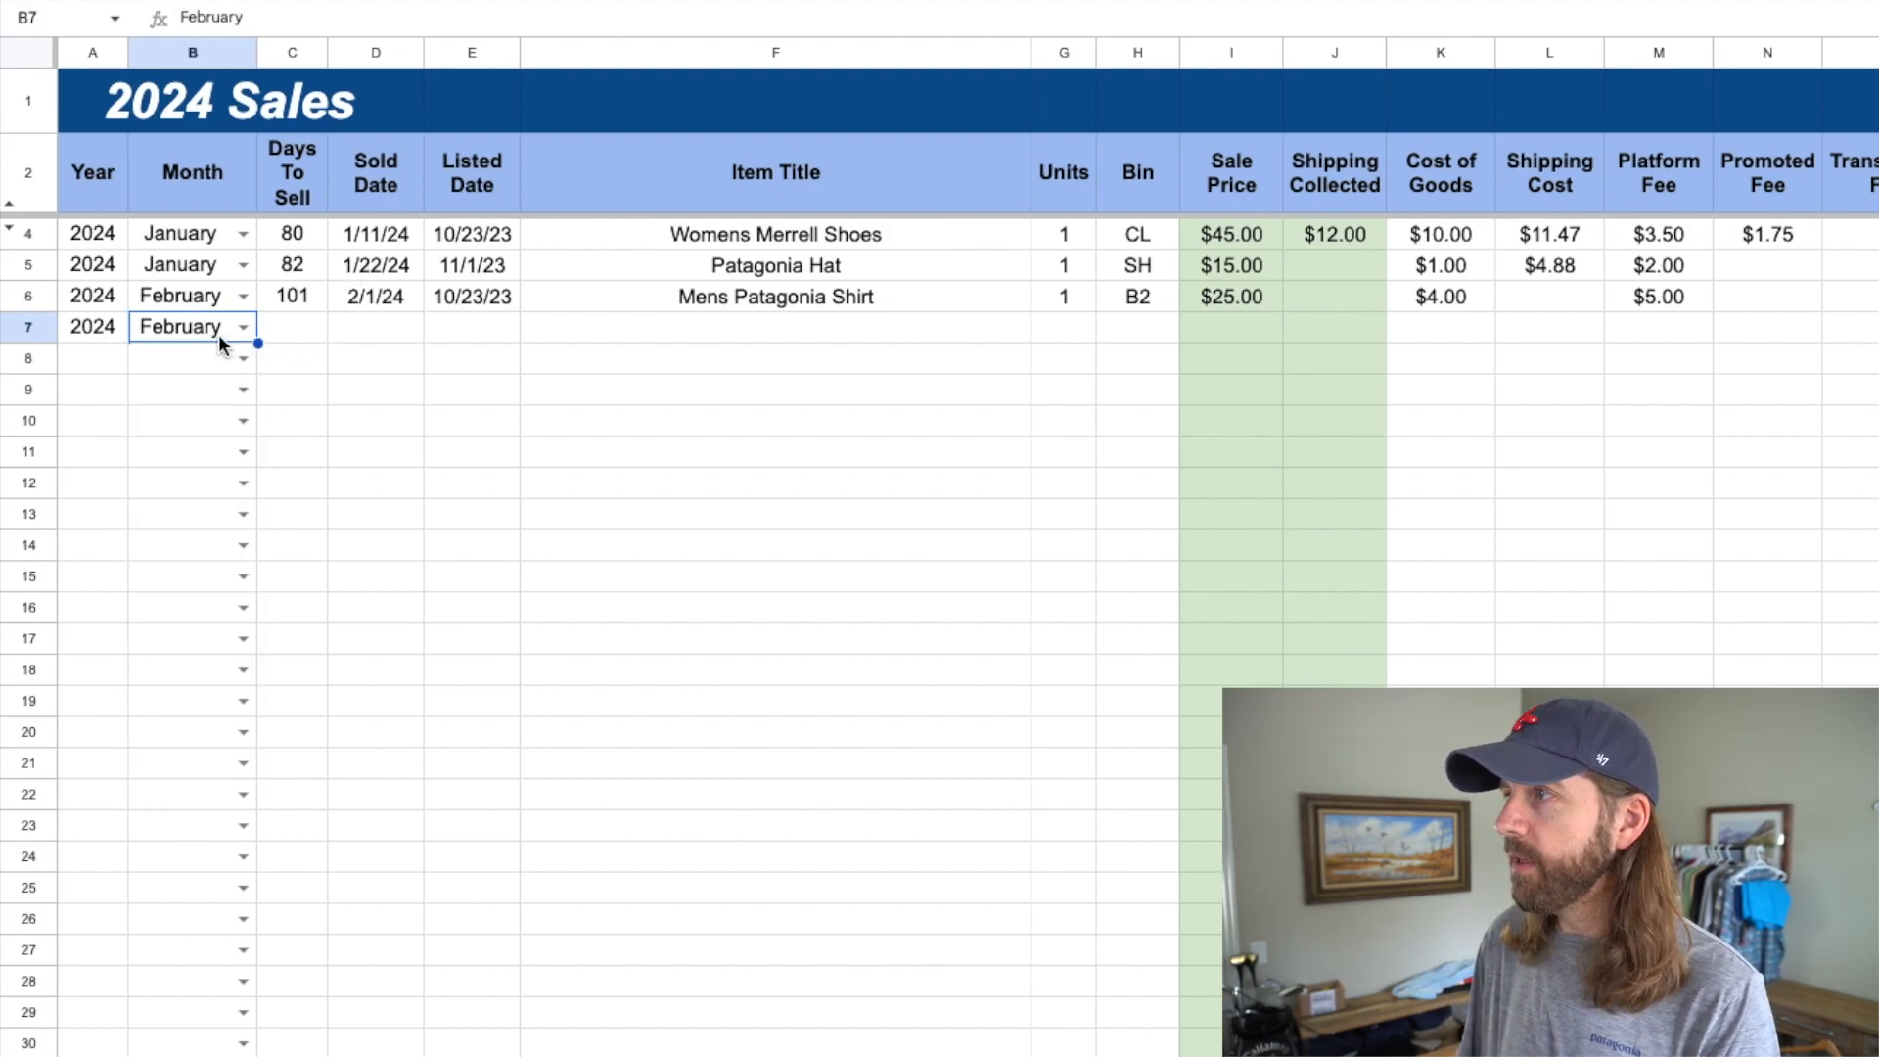
- Enter the item title "REFUND: Merrell Shoes" in row 7
left_click(725, 340)
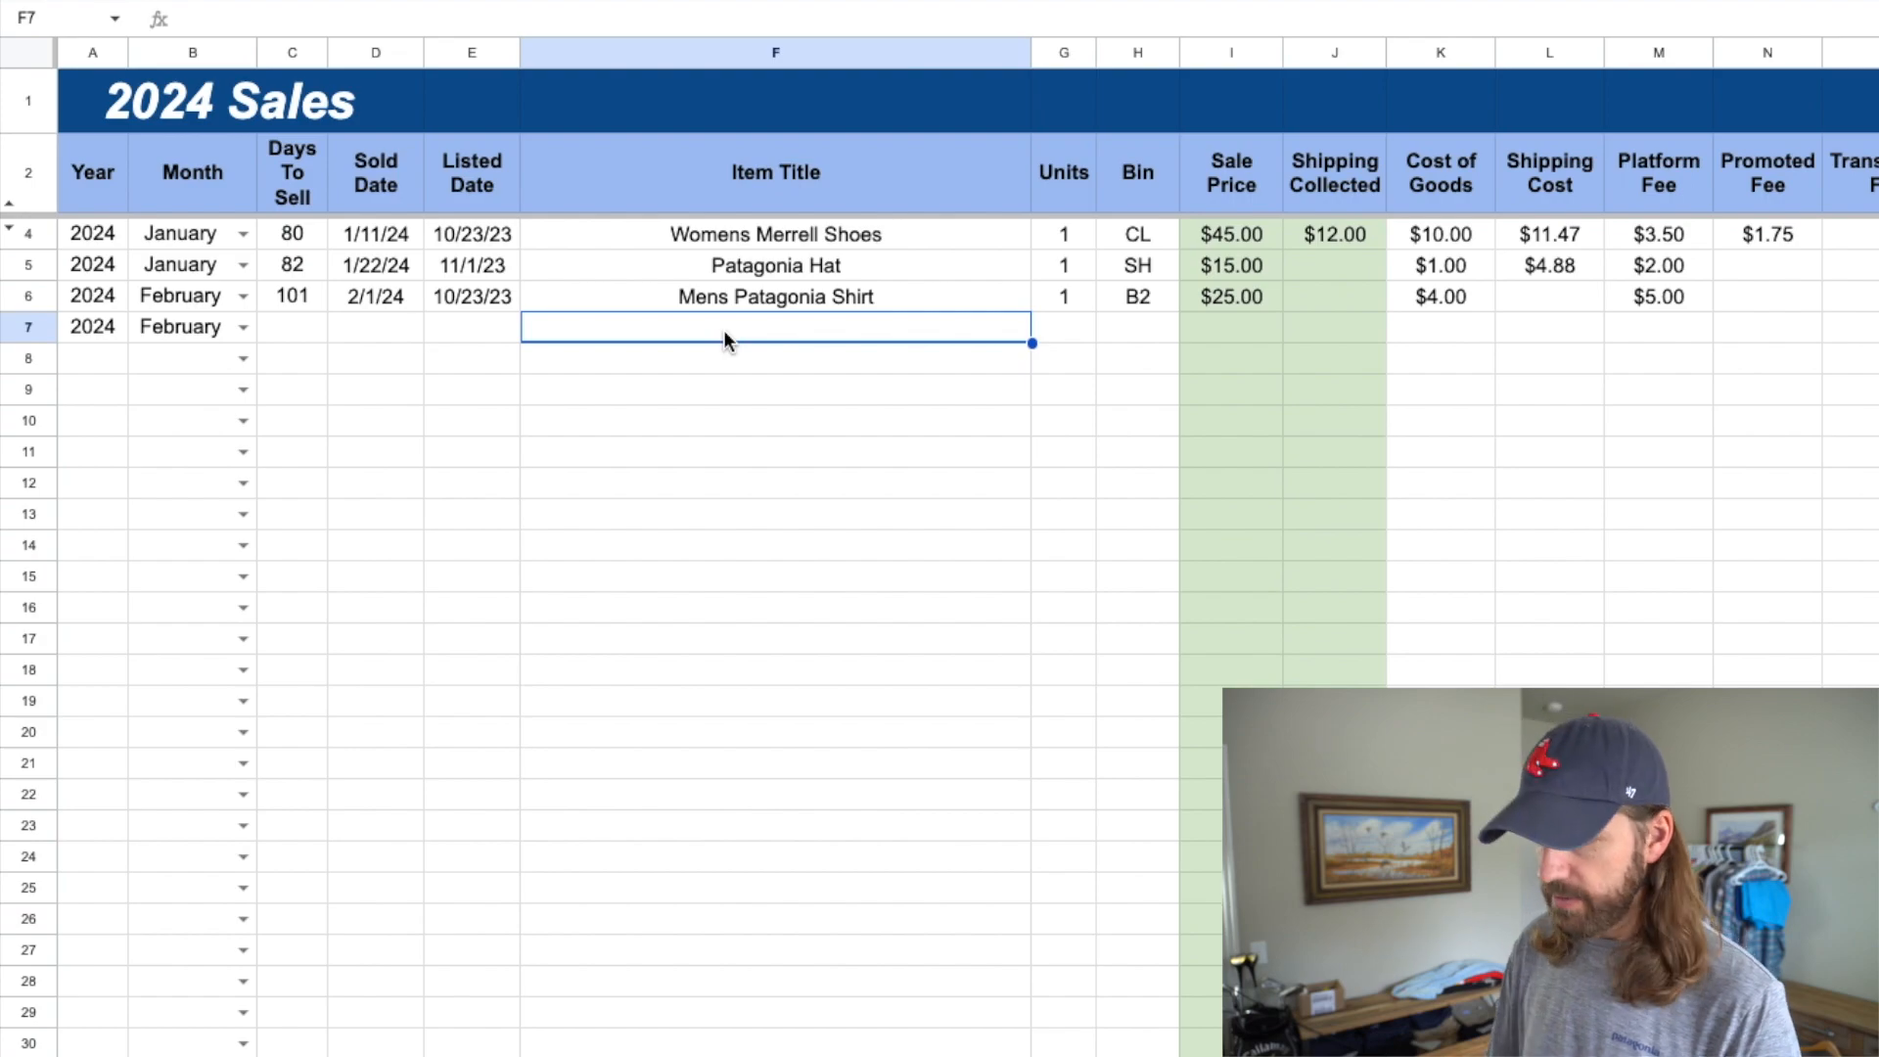
type("REFUND:")
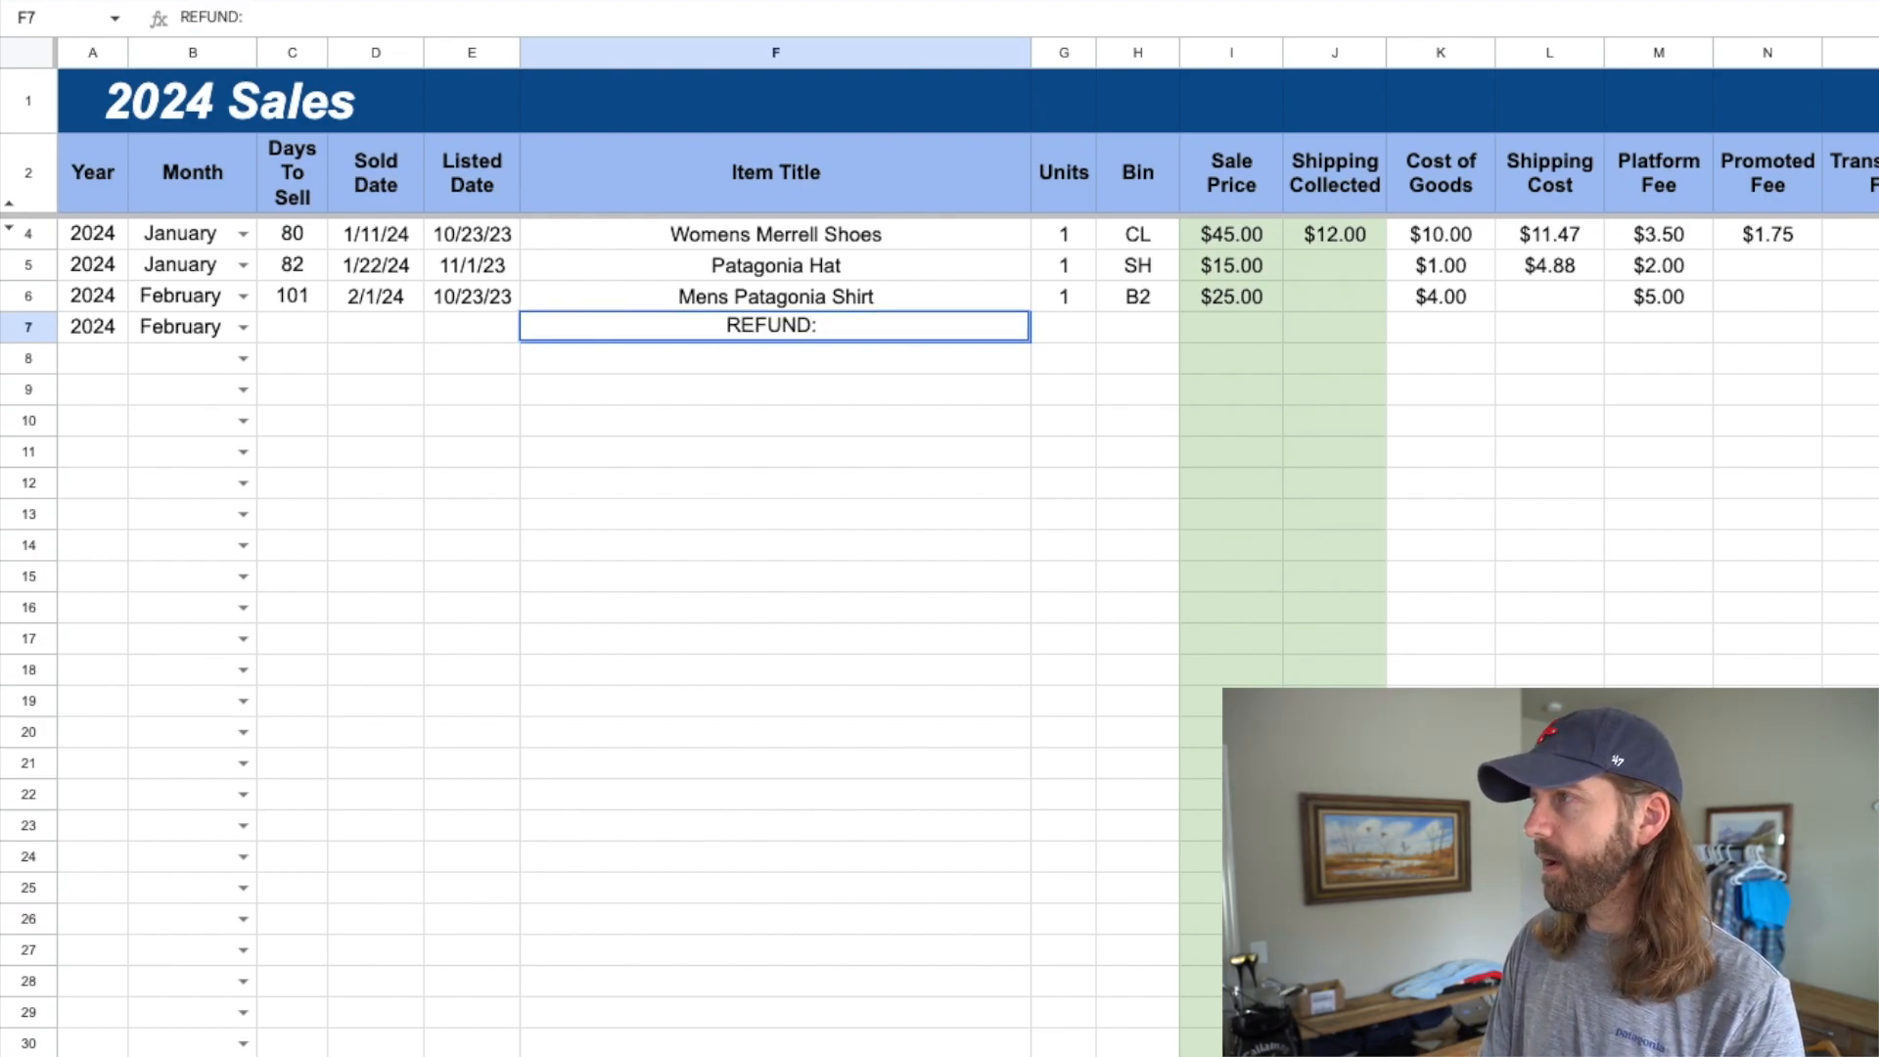
type("Merrell Shoes")
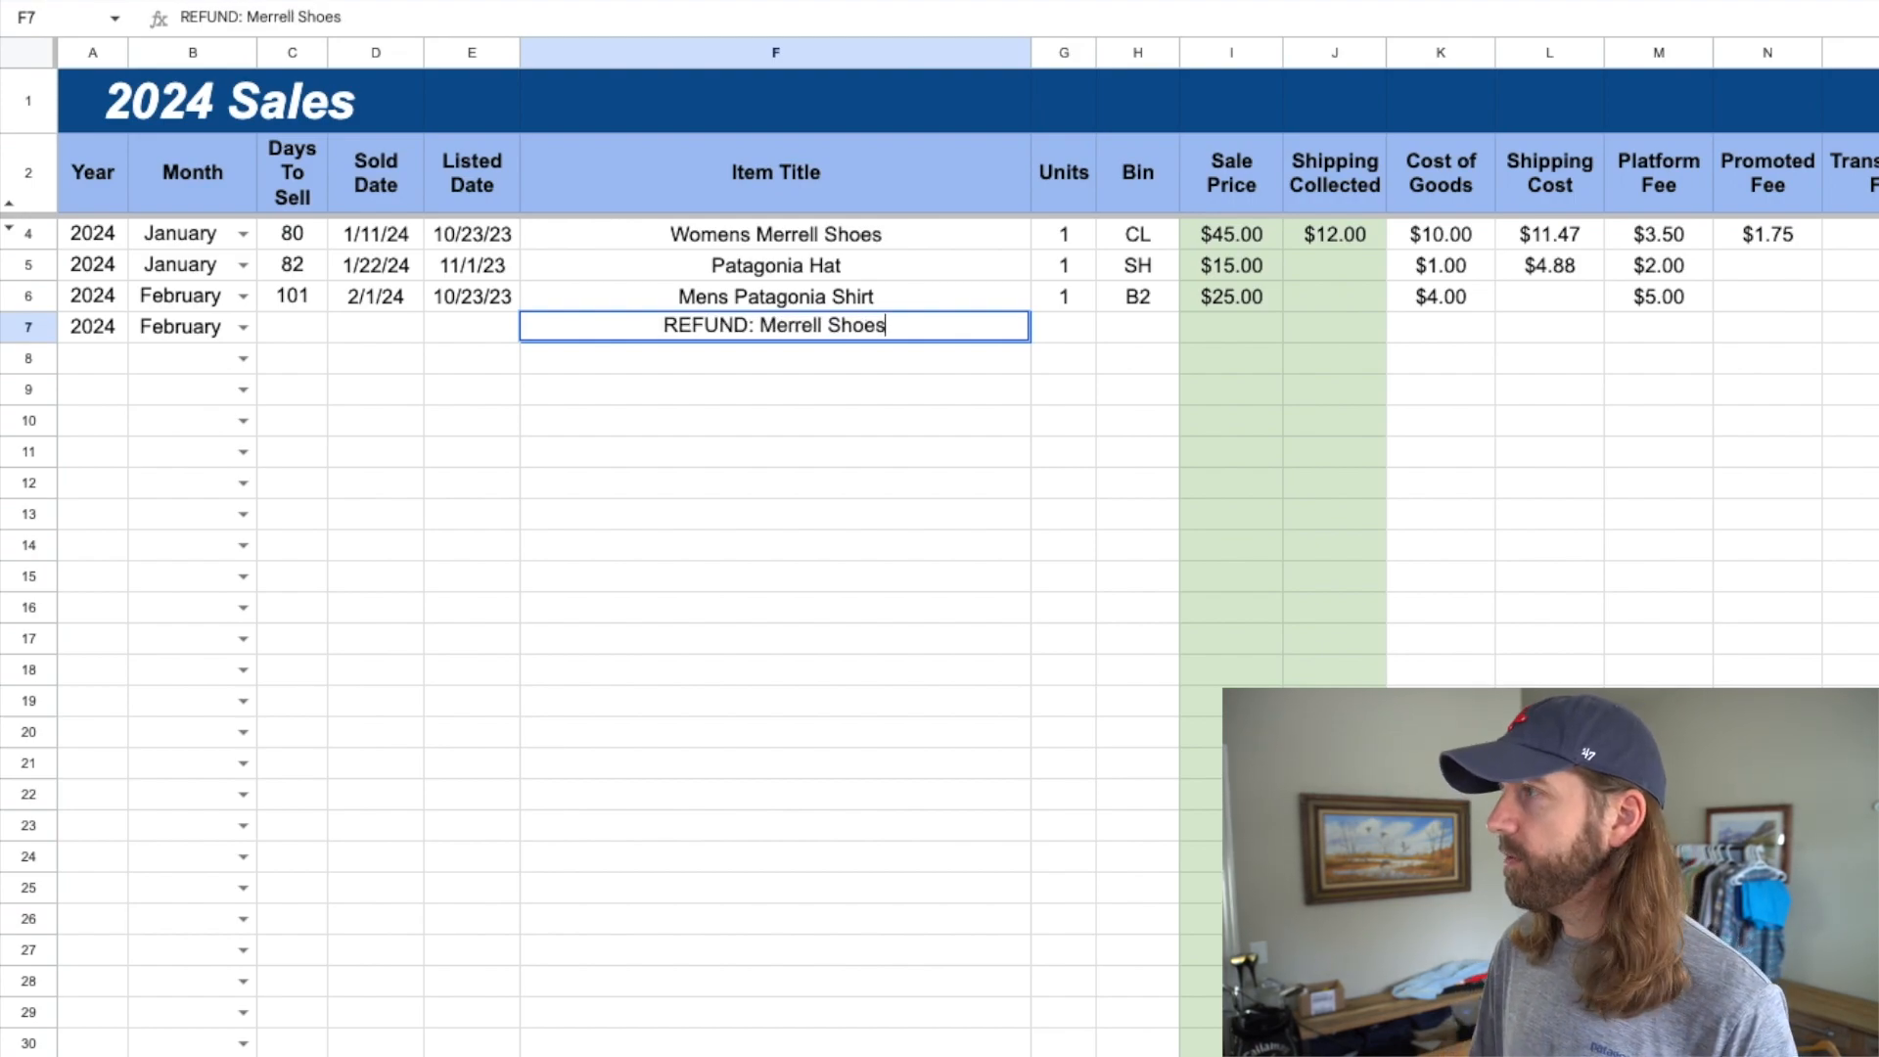
key("Tab")
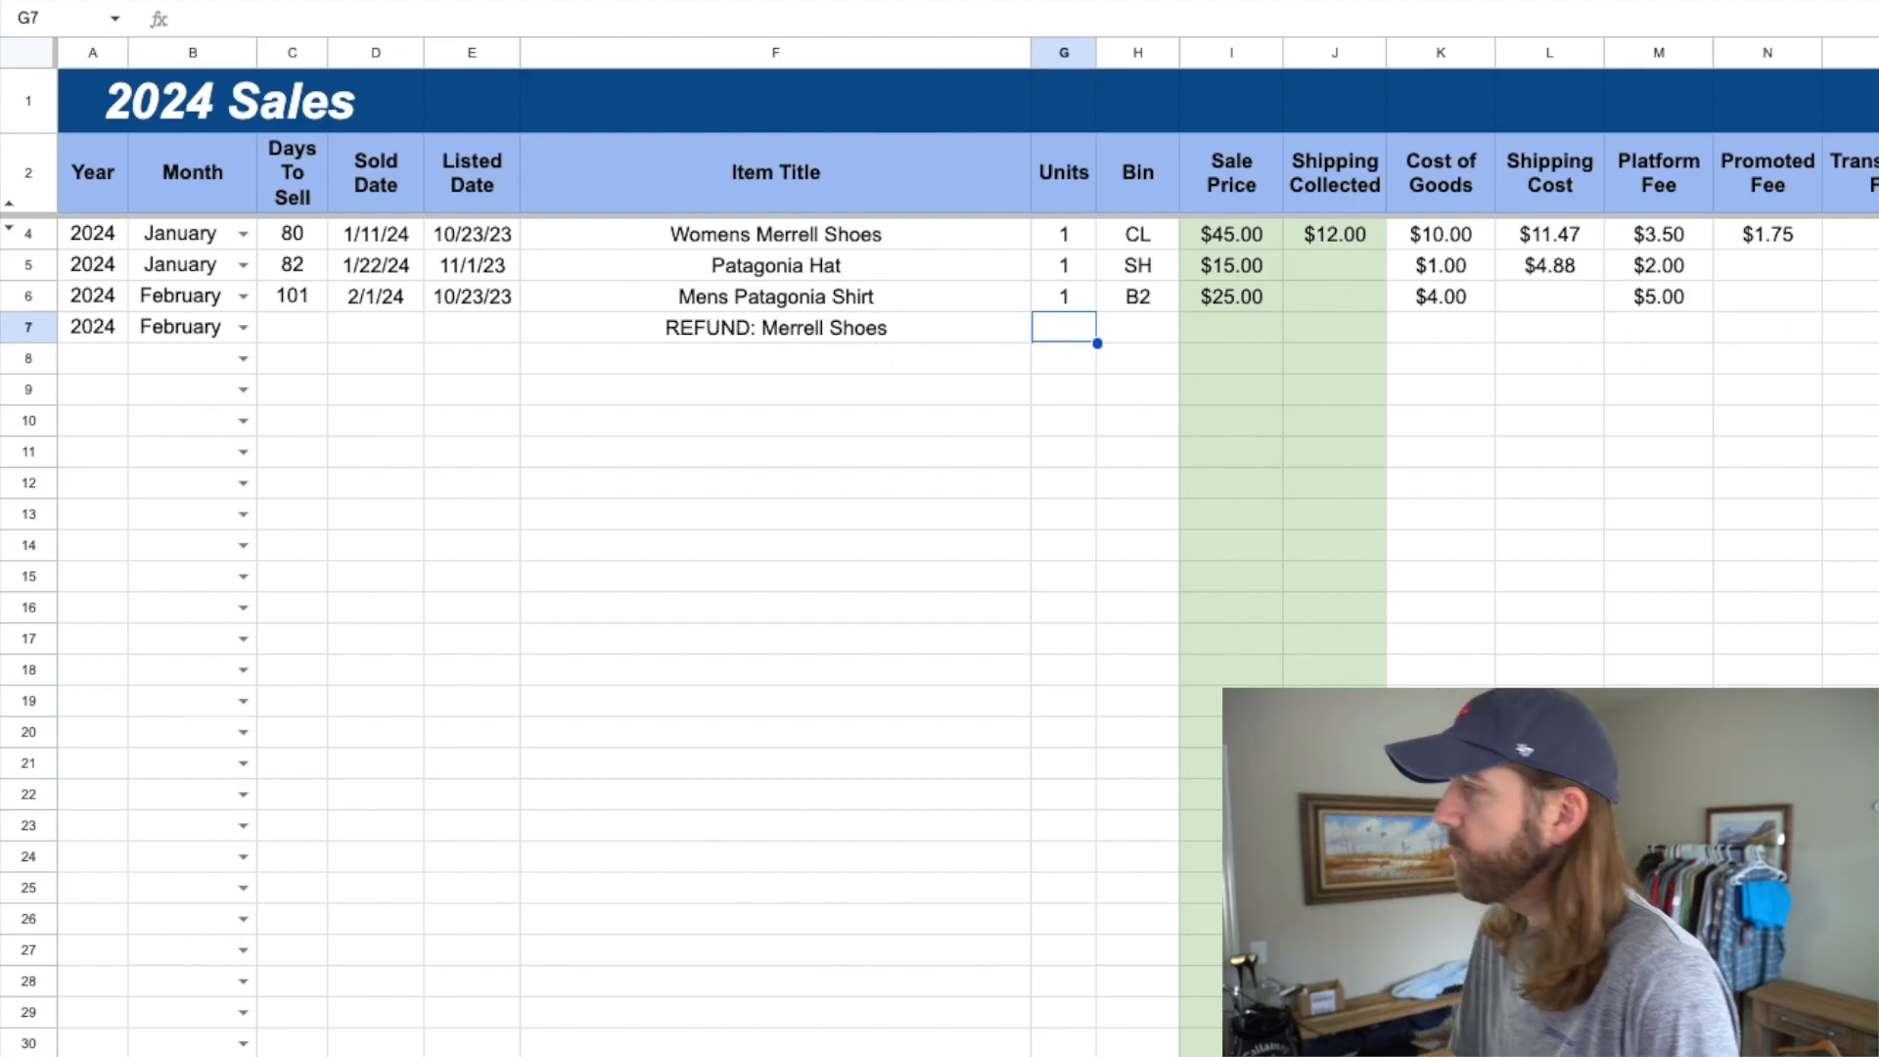
- Enter a refund of -$41.50 in row 7, checking the original shoe sale's price, collected shipping and platform fee
left_click(1878, 327)
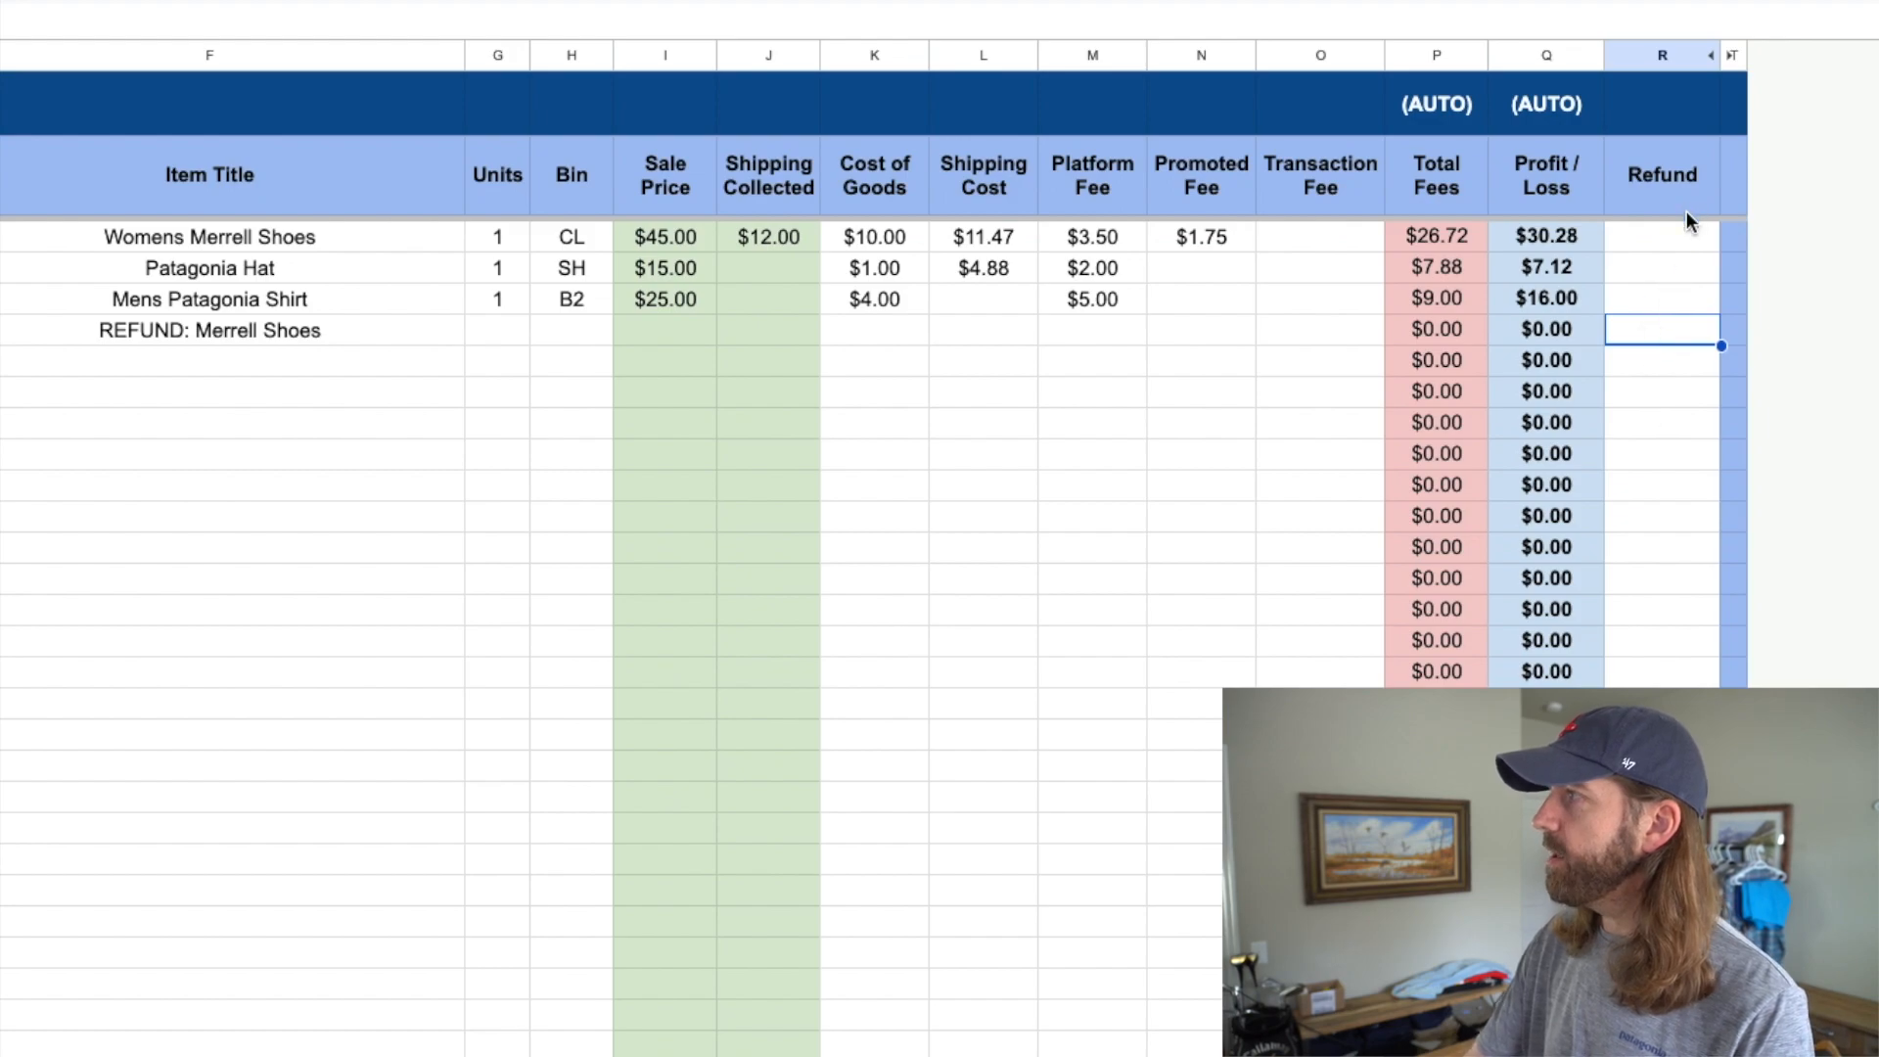
left_click(1661, 56)
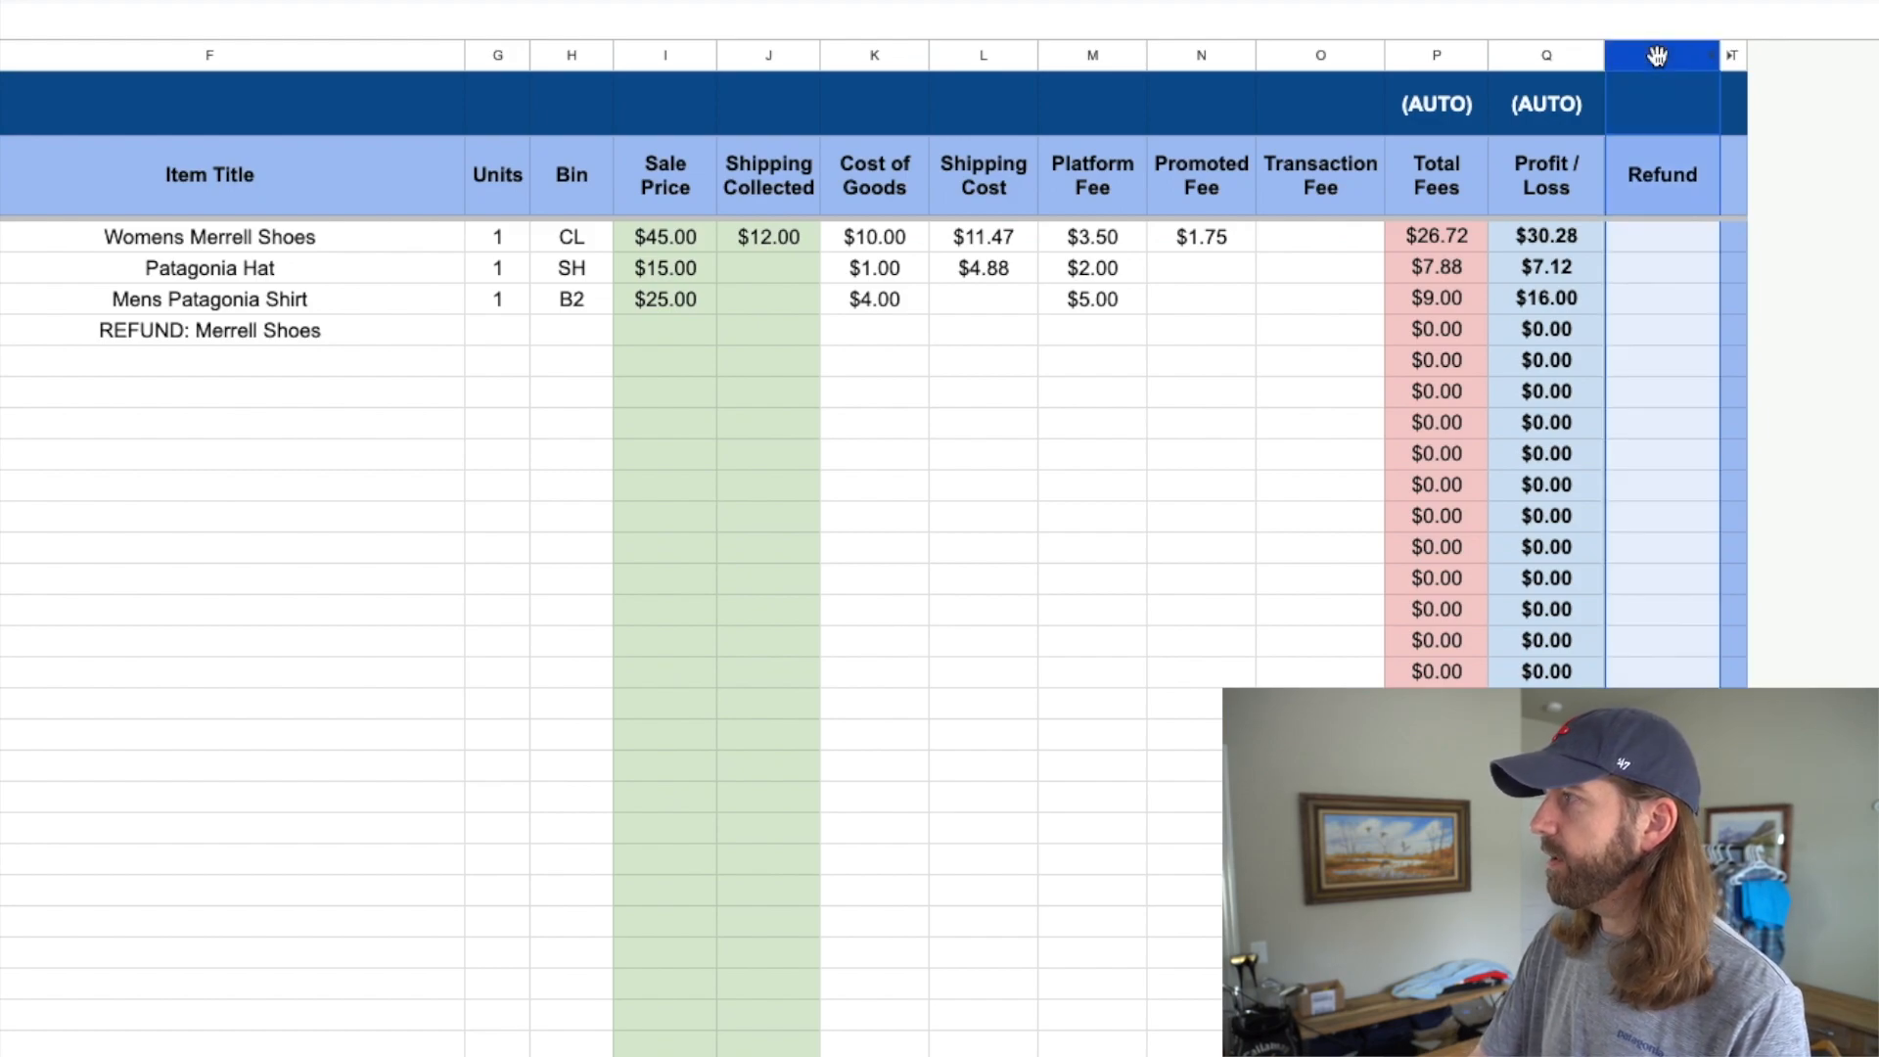
left_click(1647, 333)
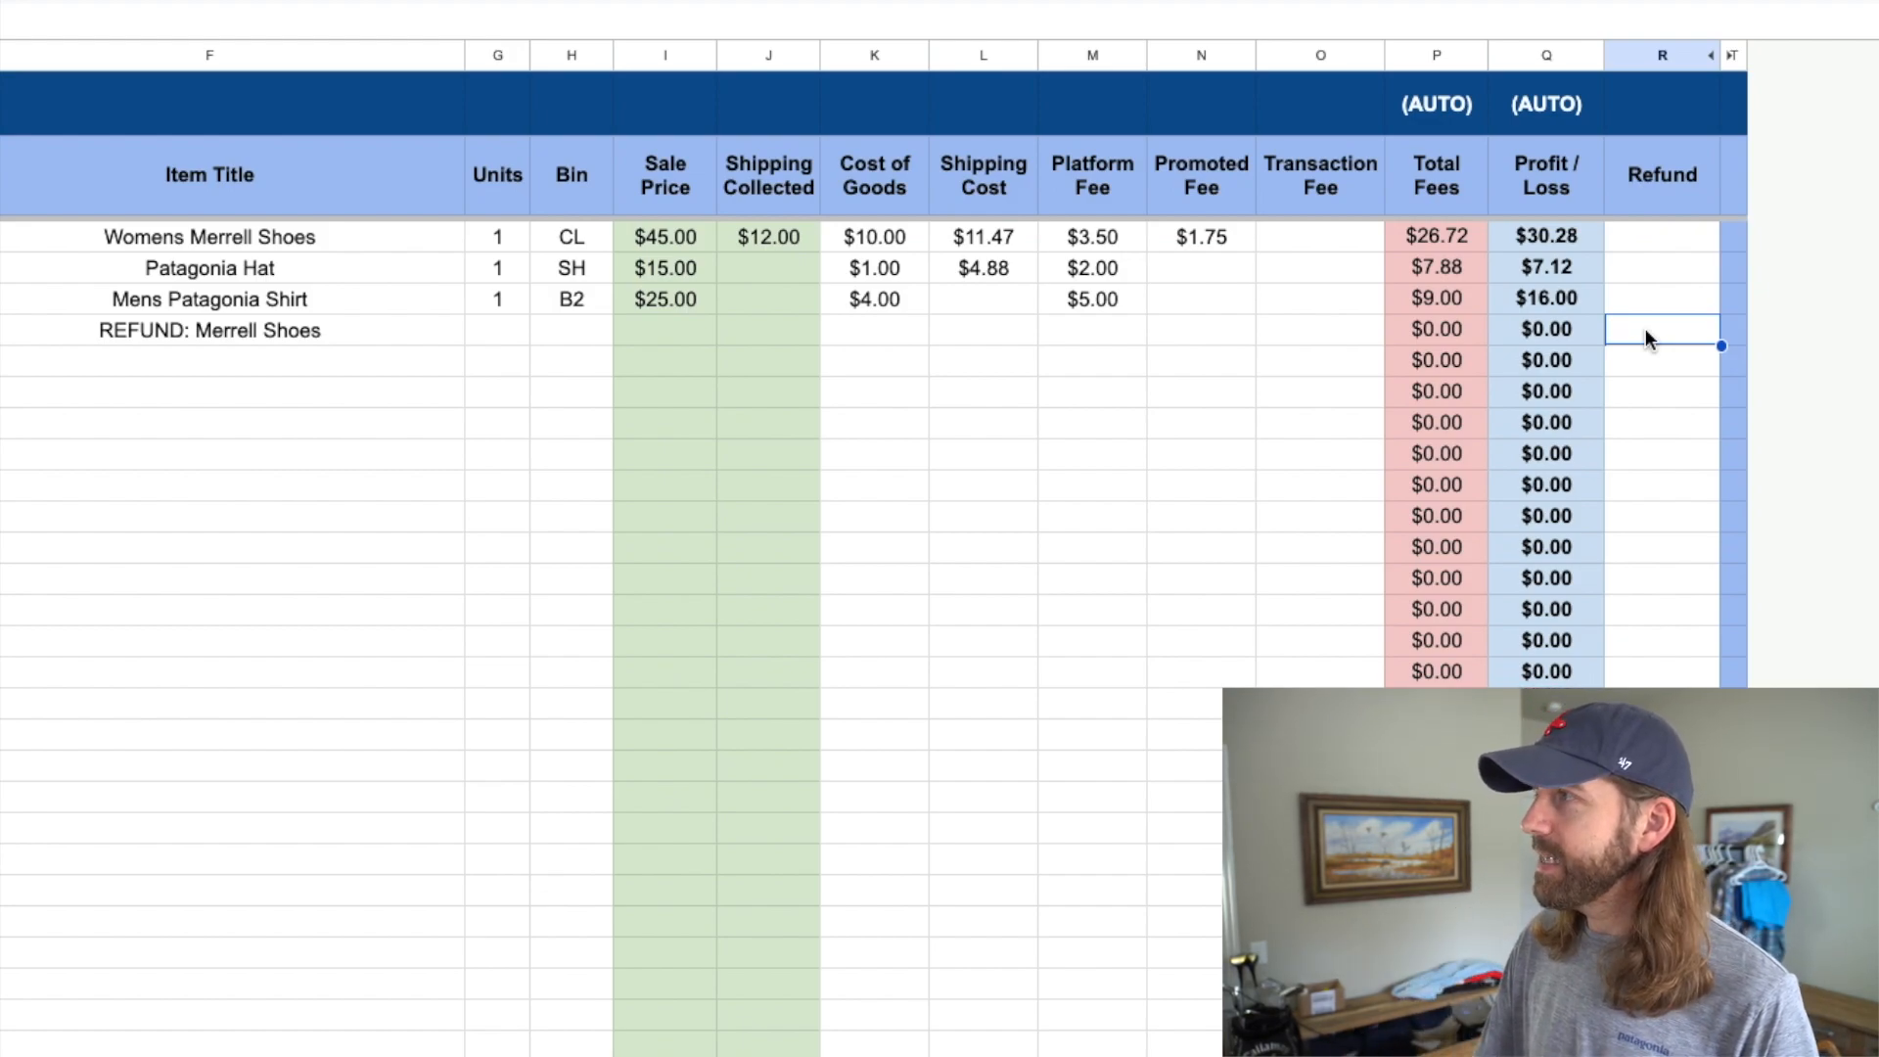
left_click_drag(673, 248, 757, 243)
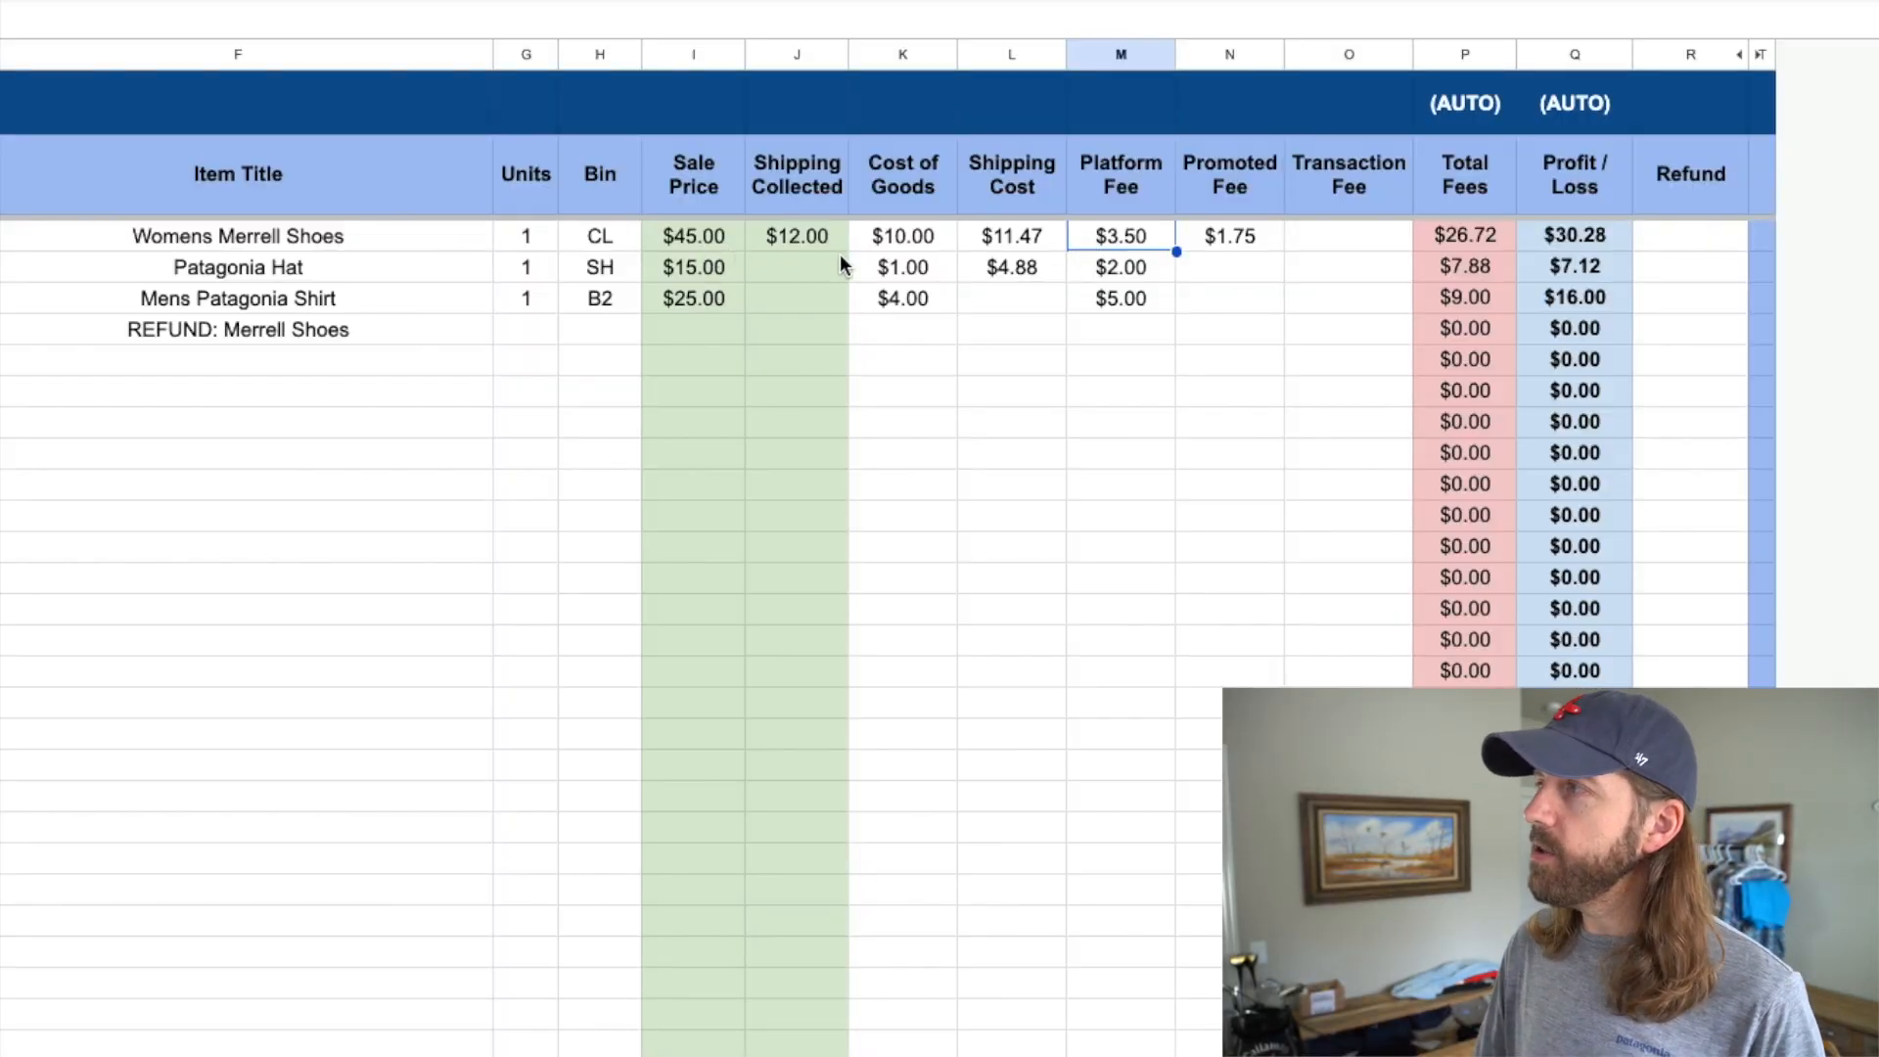
left_click(783, 235)
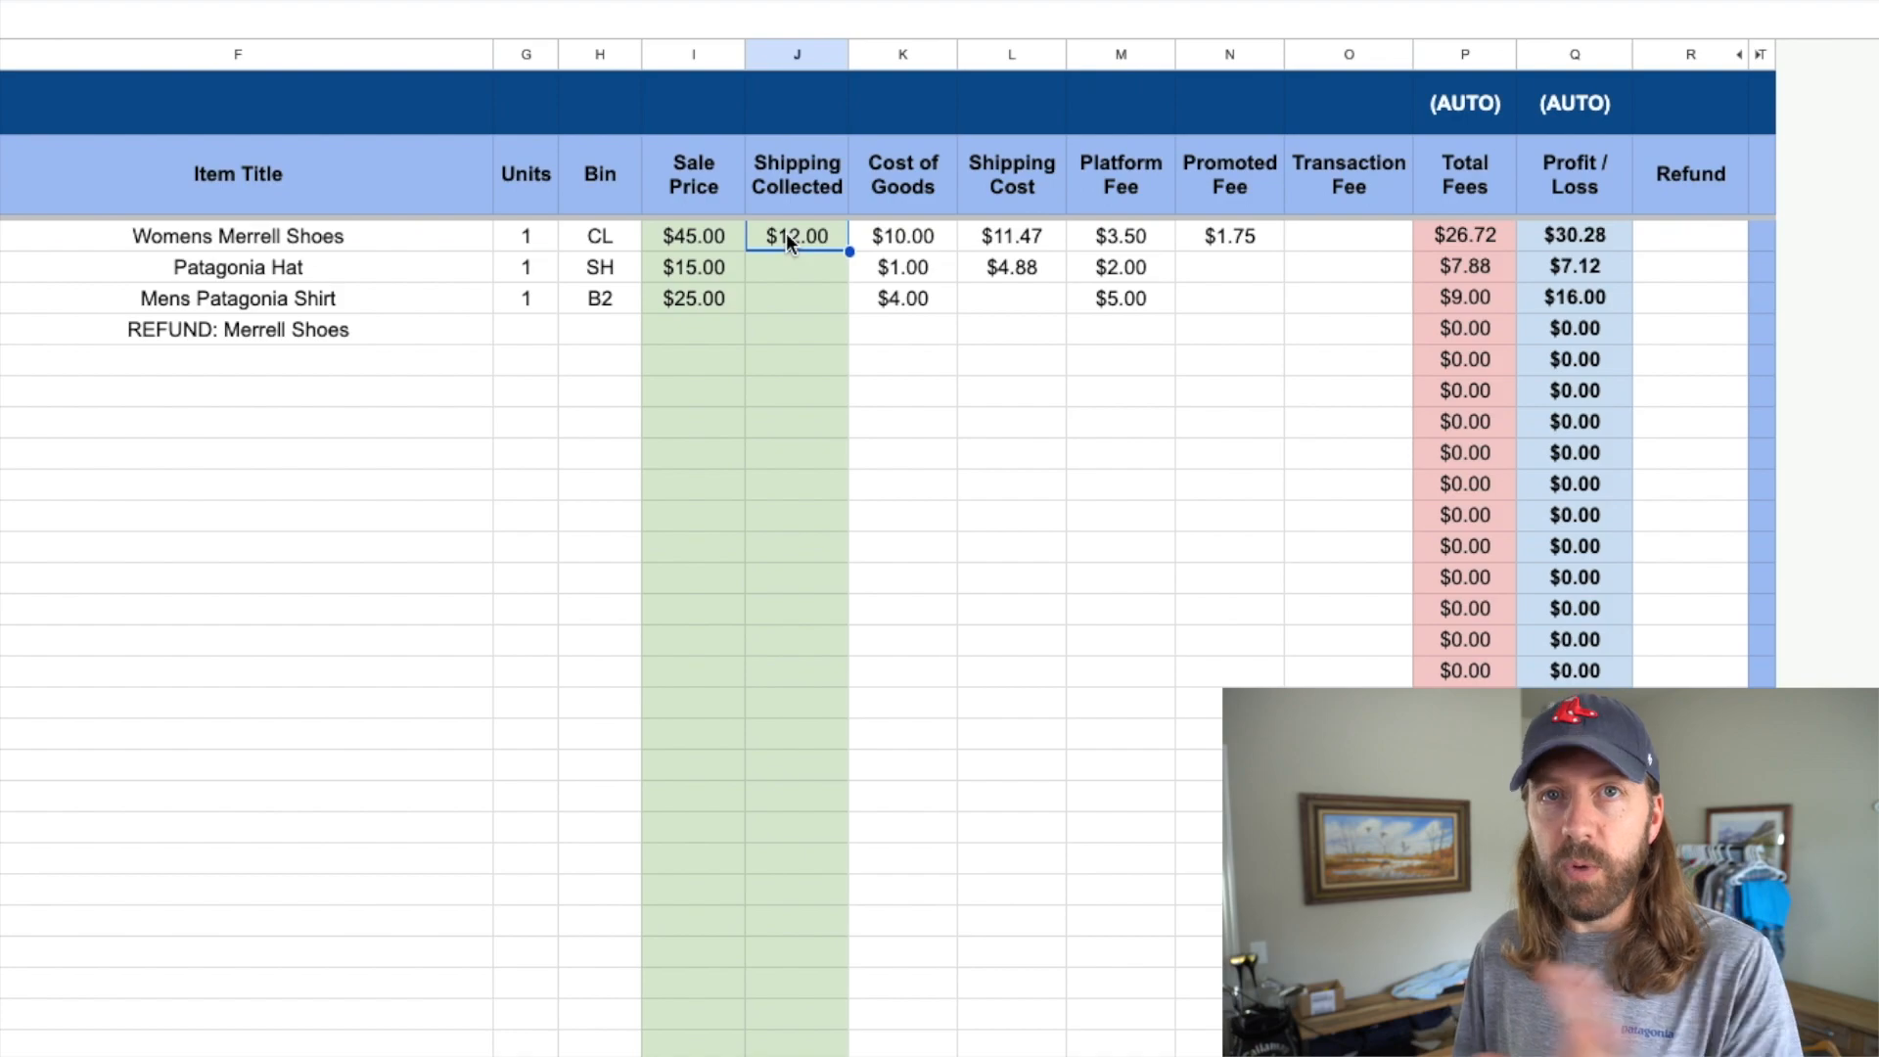
left_click(699, 237)
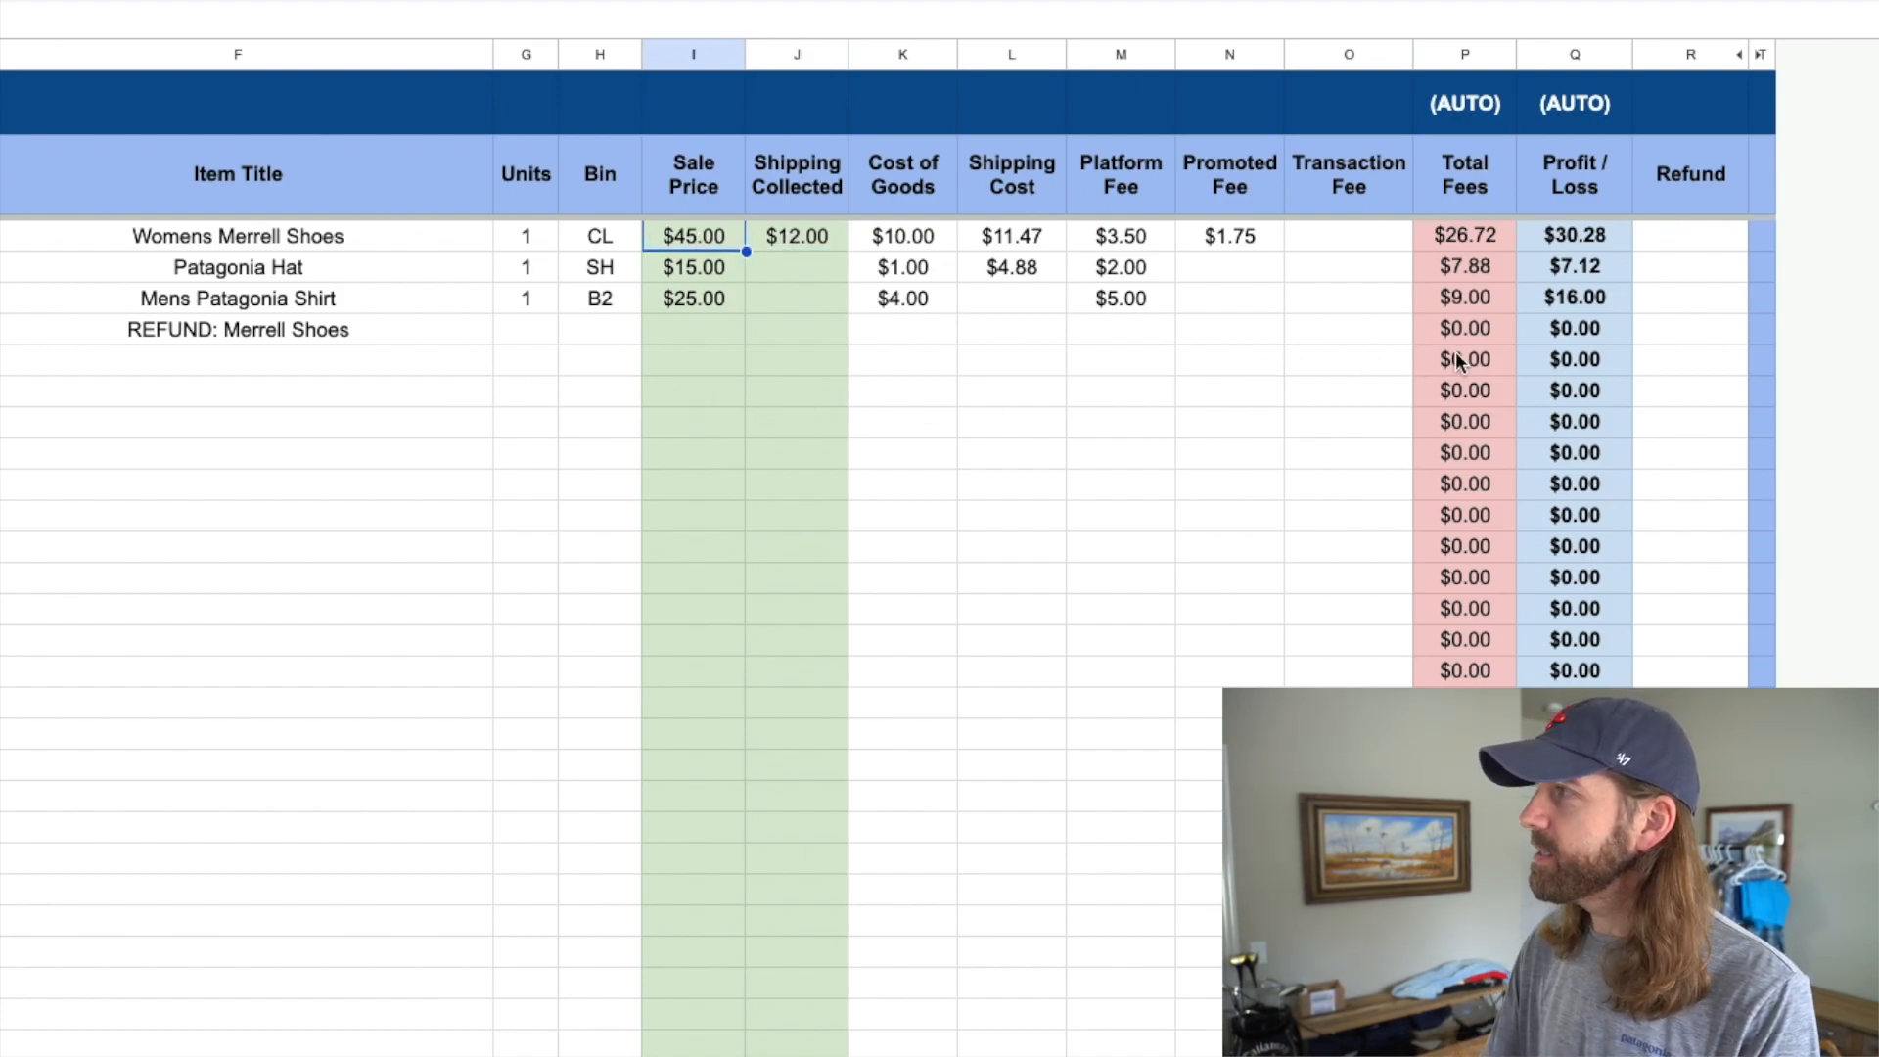
left_click(1119, 243)
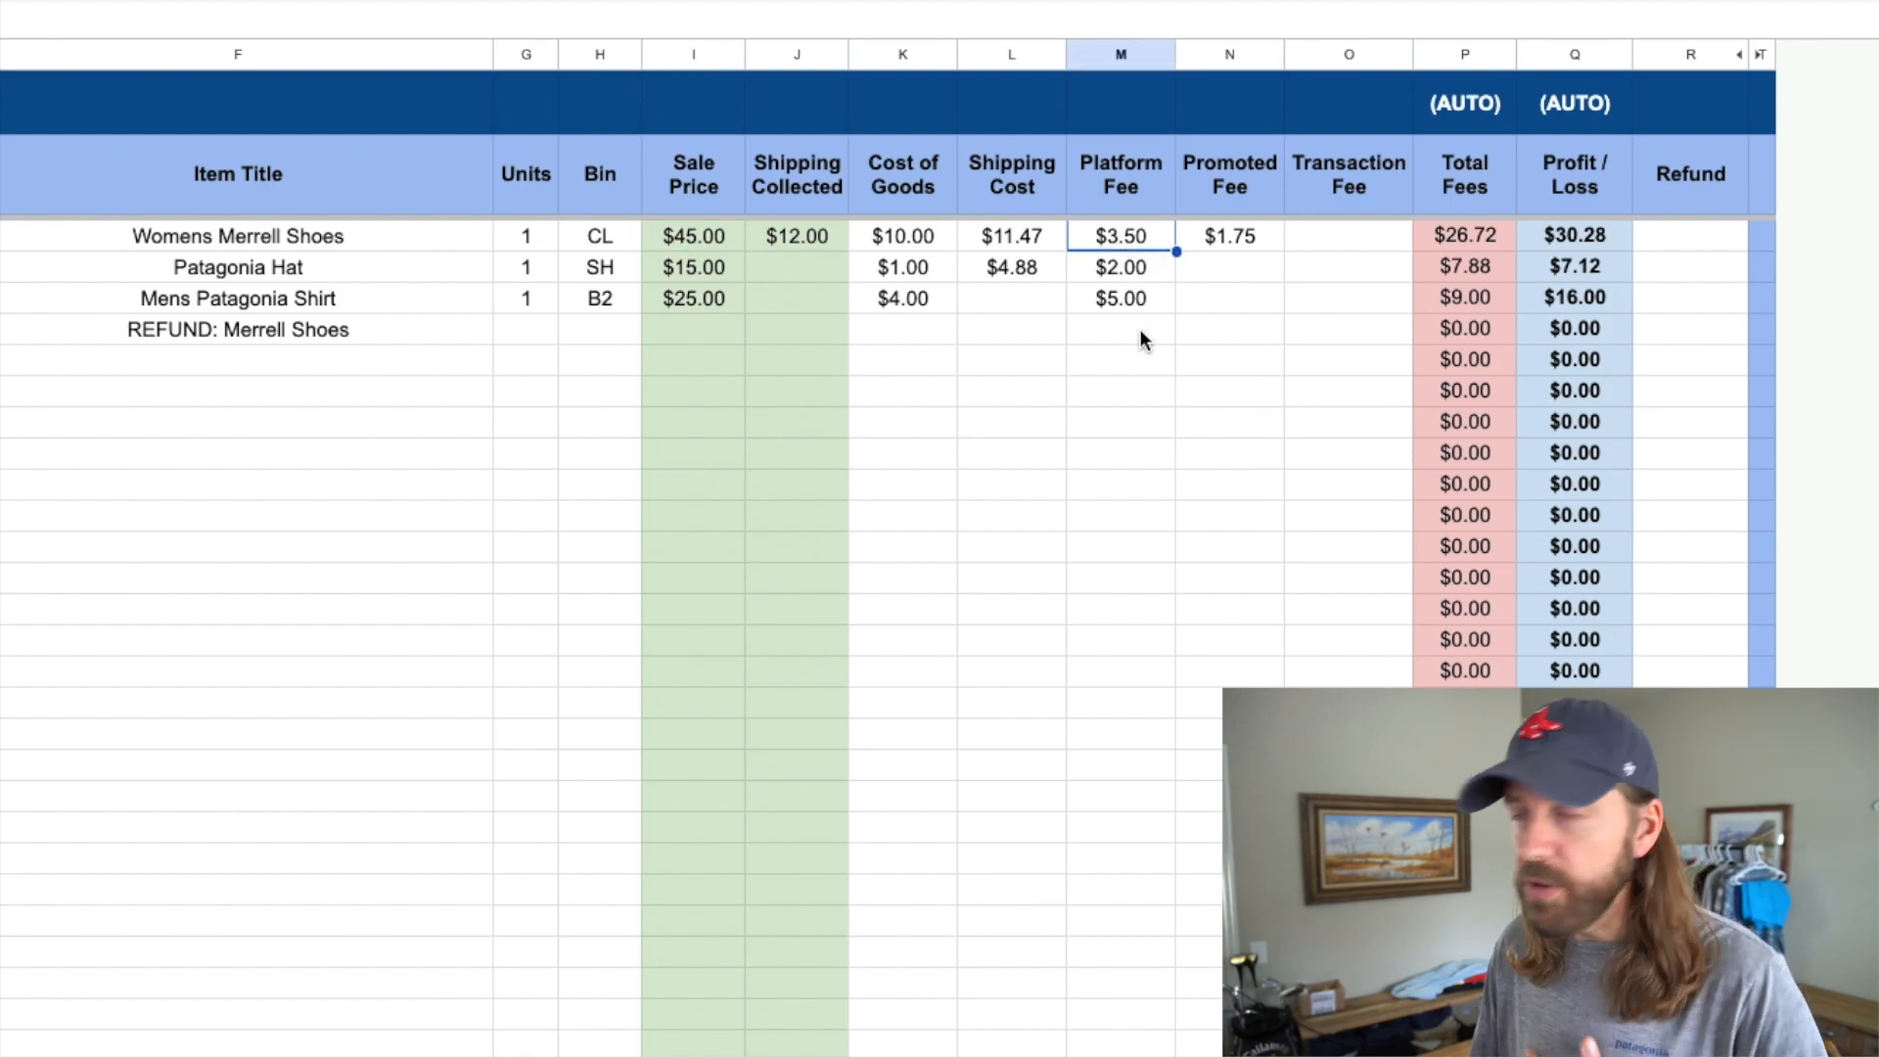
left_click(1655, 333)
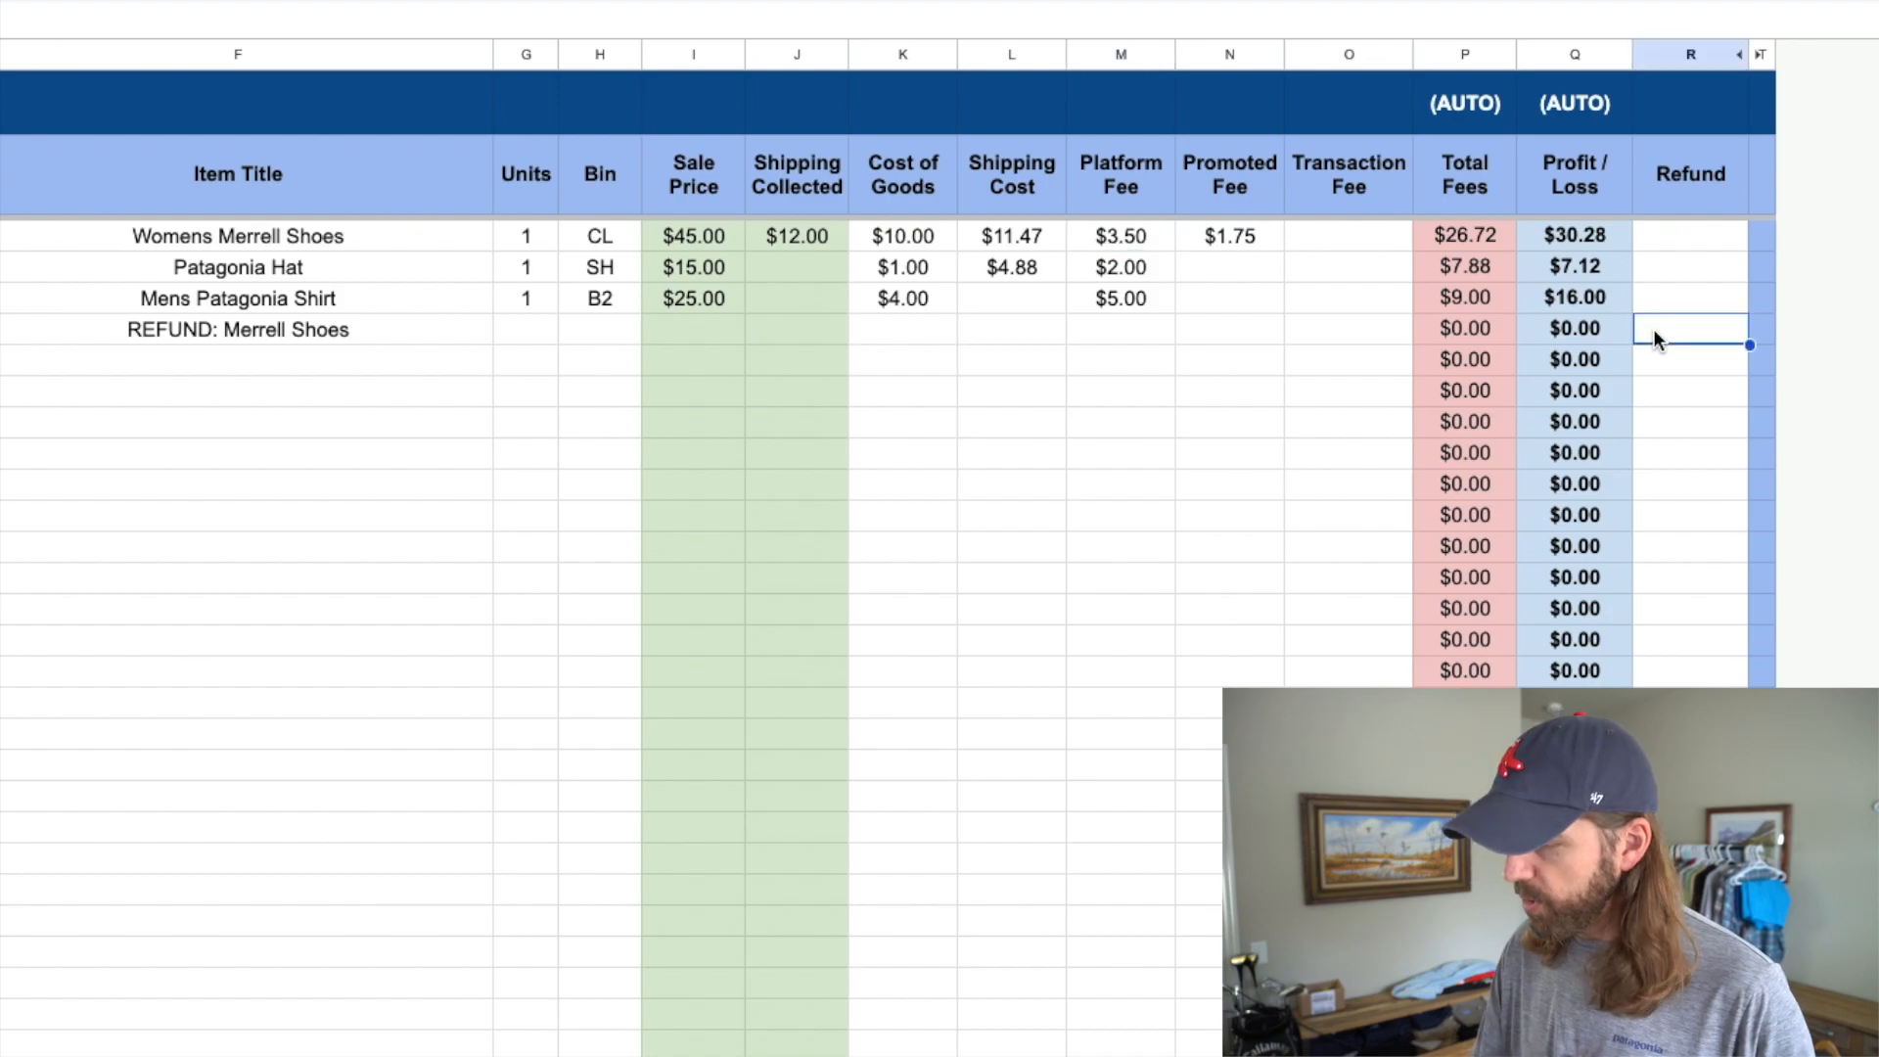
type("-$41")
type(".50")
key("Return")
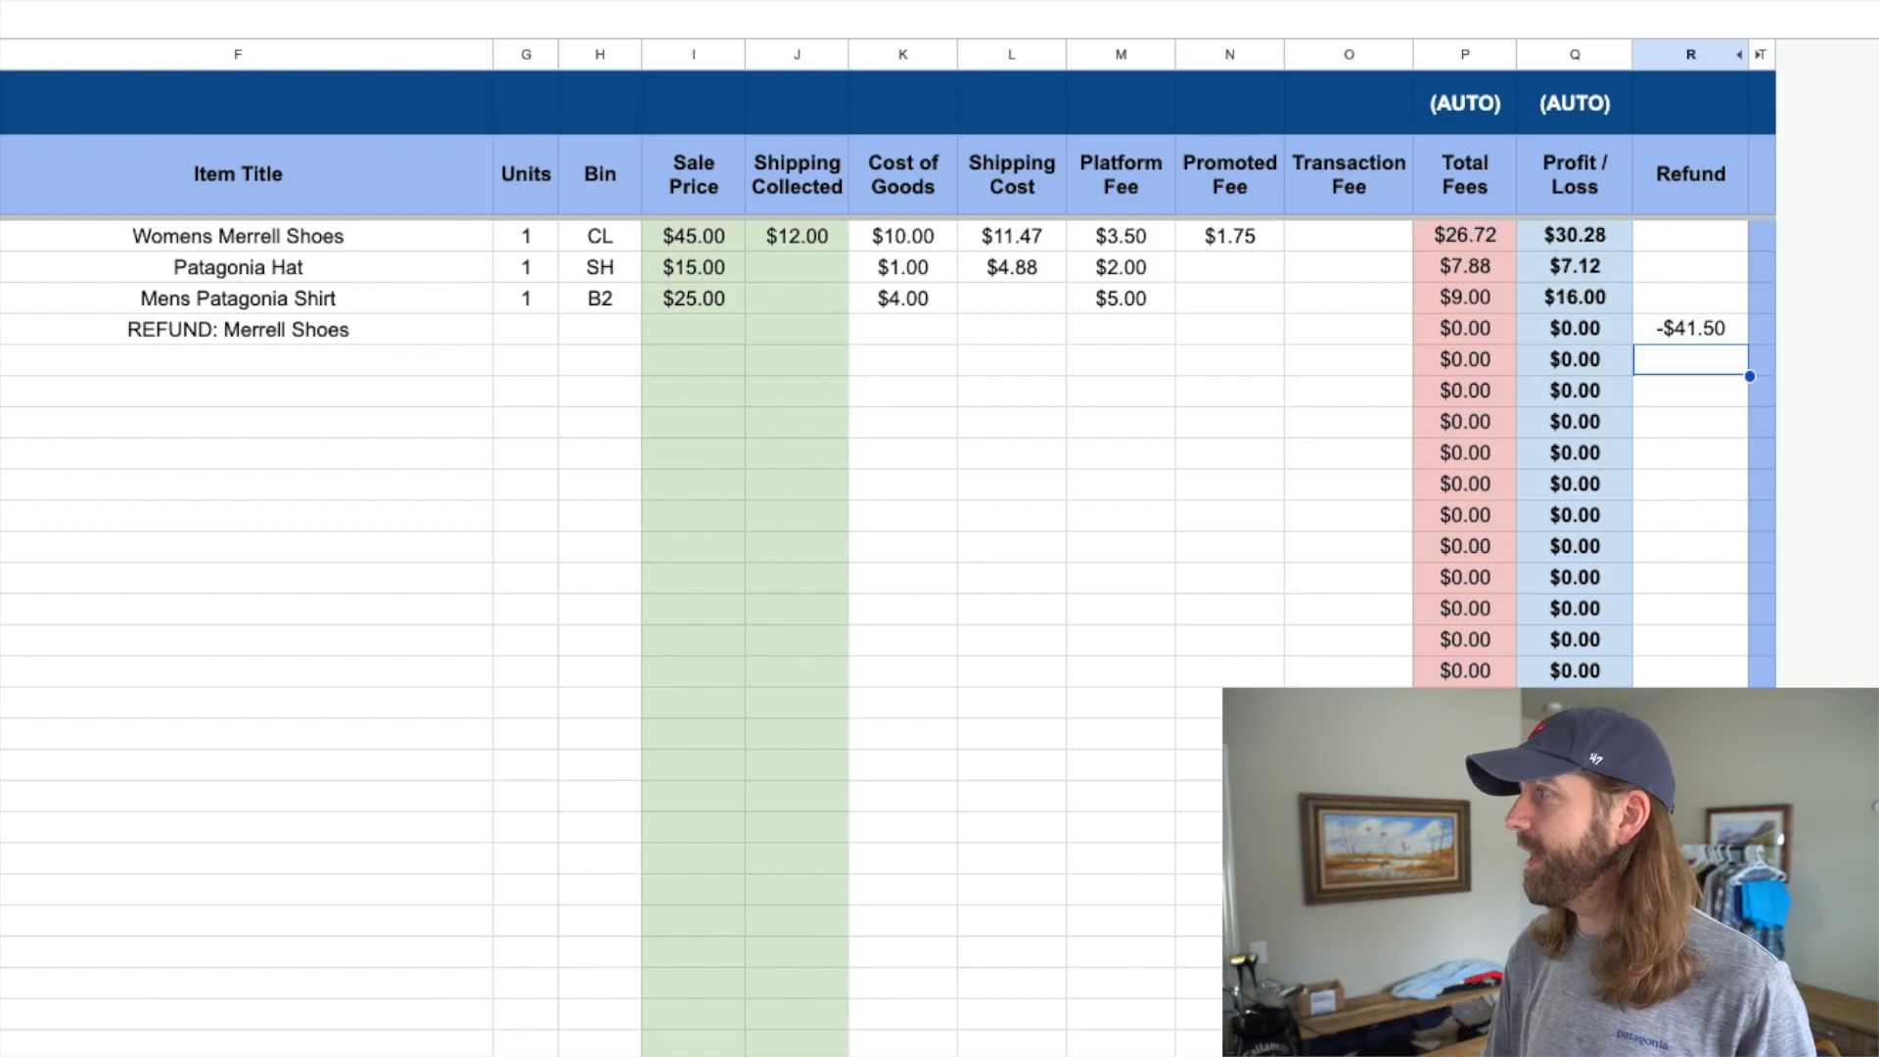
- Review the refund row's year, month, item title and refund amount
left_click(1695, 325)
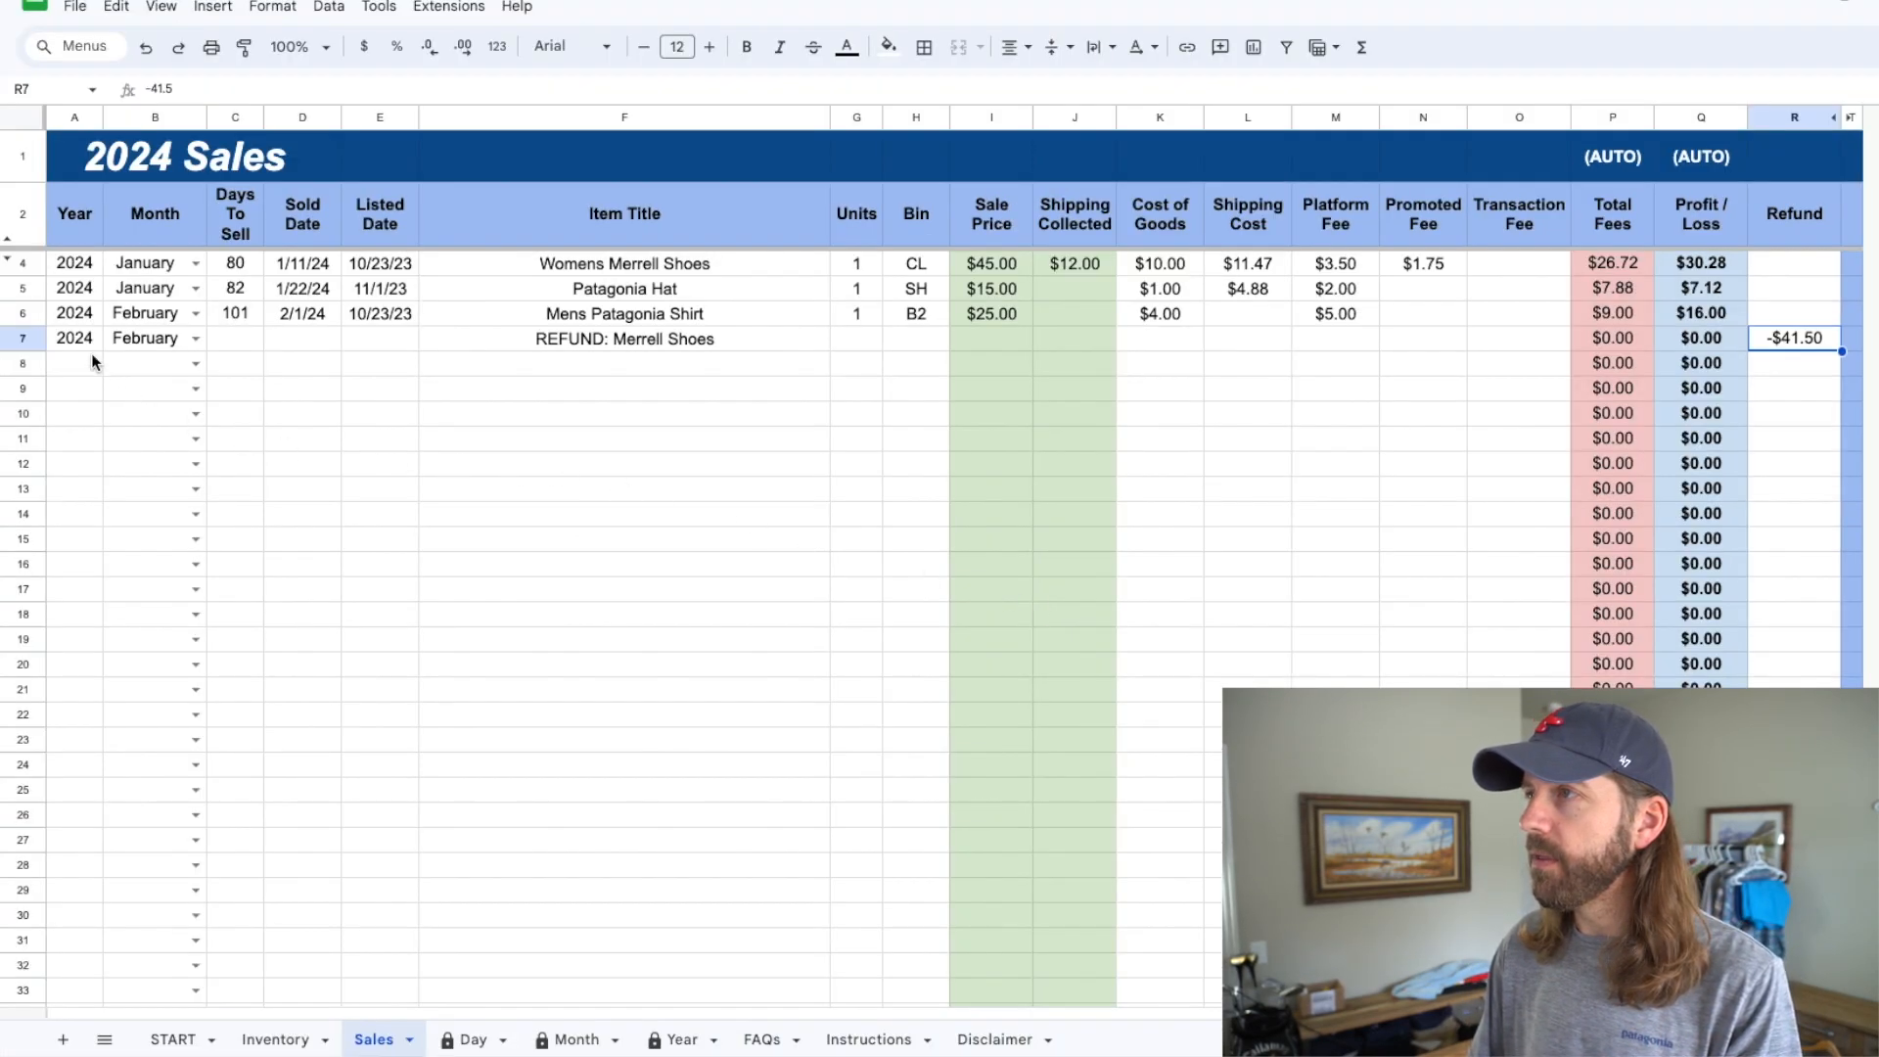
left_click(76, 343)
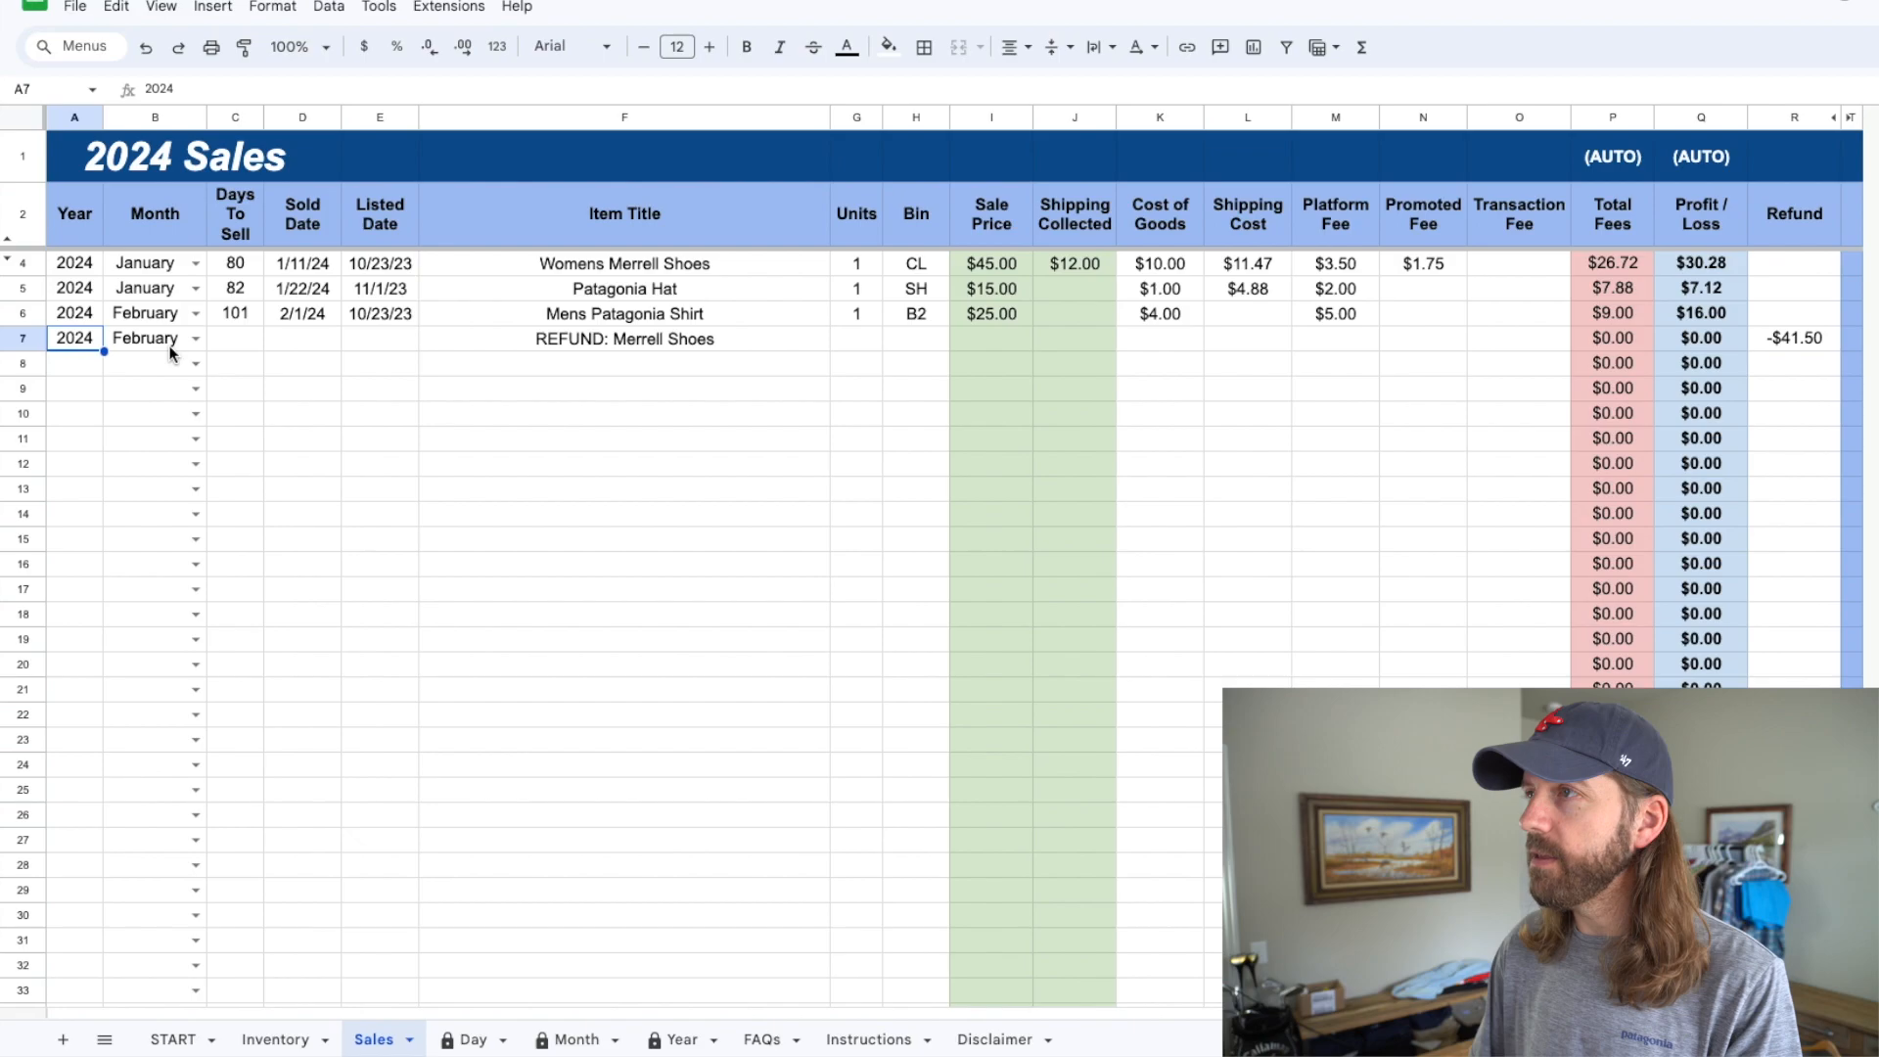
left_click(137, 342)
left_click(632, 343)
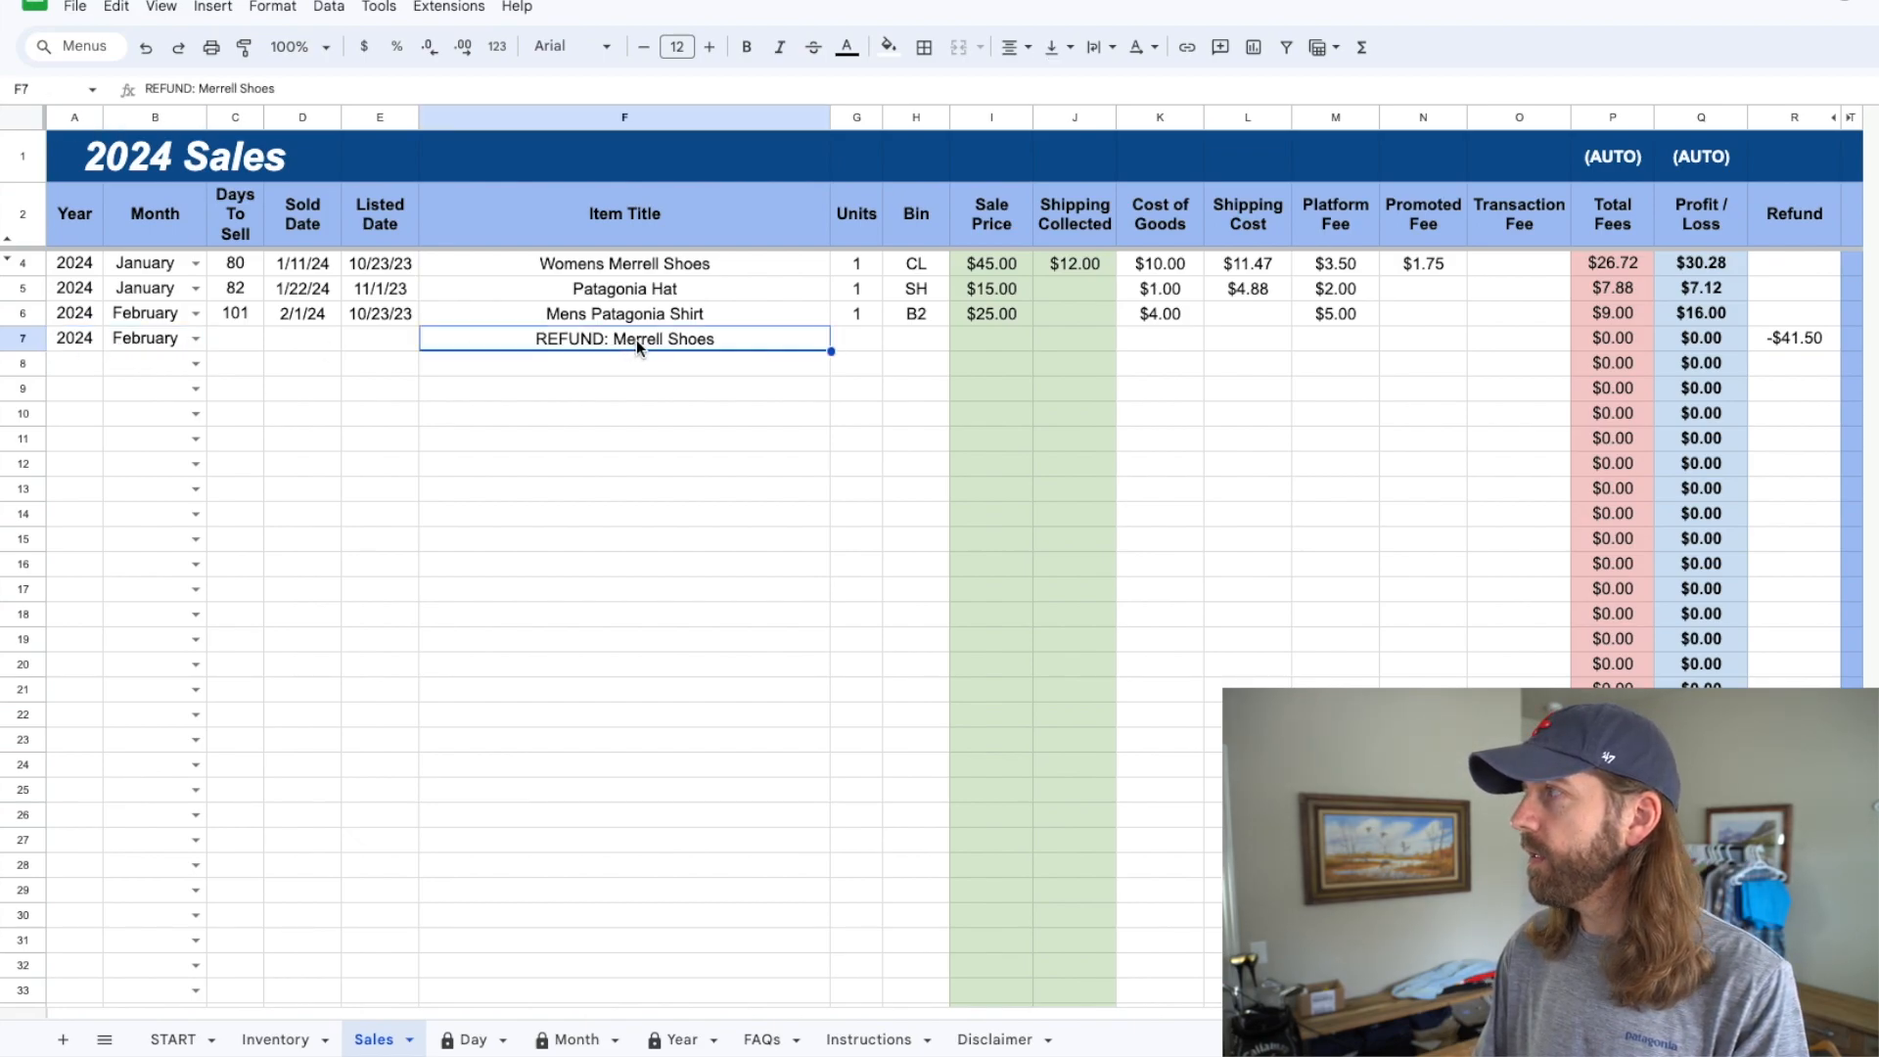
left_click(1772, 337)
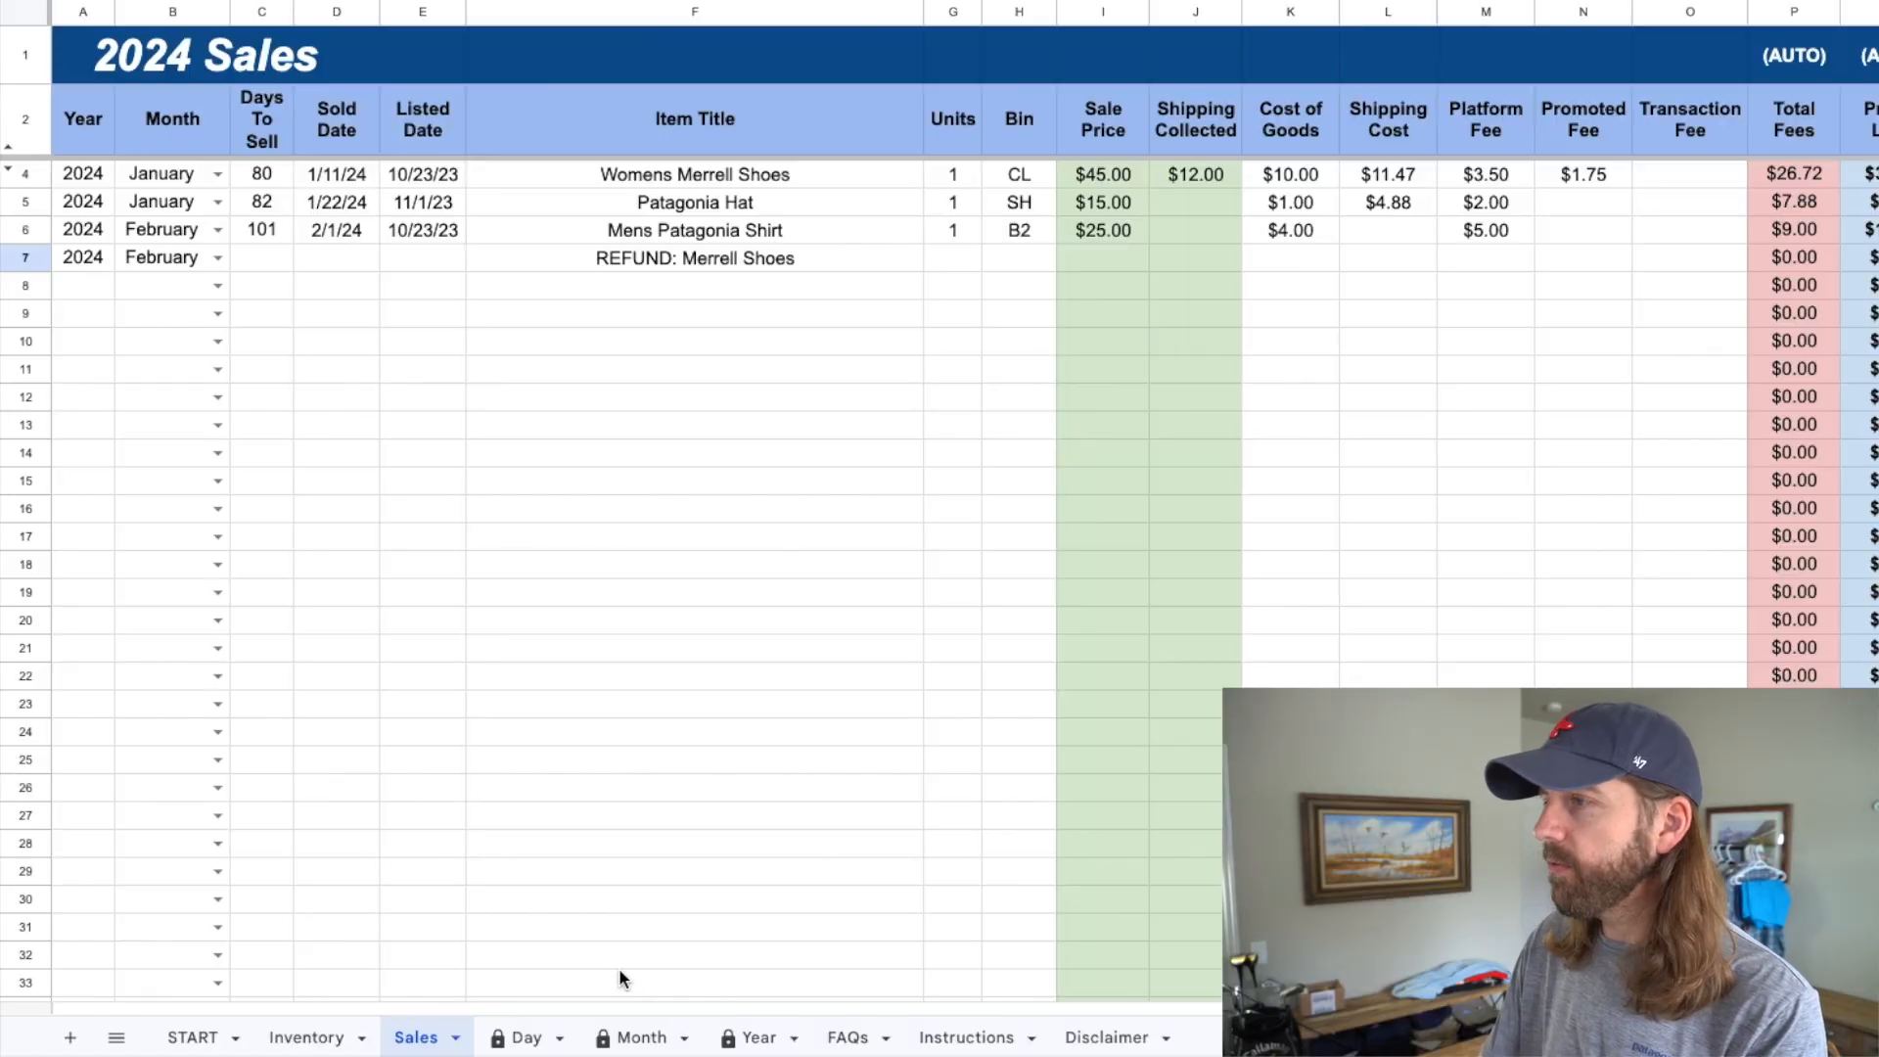
- Go to the Day sheet and examine the daily sales for 1/11, 1/22 and 2/1
left_click(524, 1036)
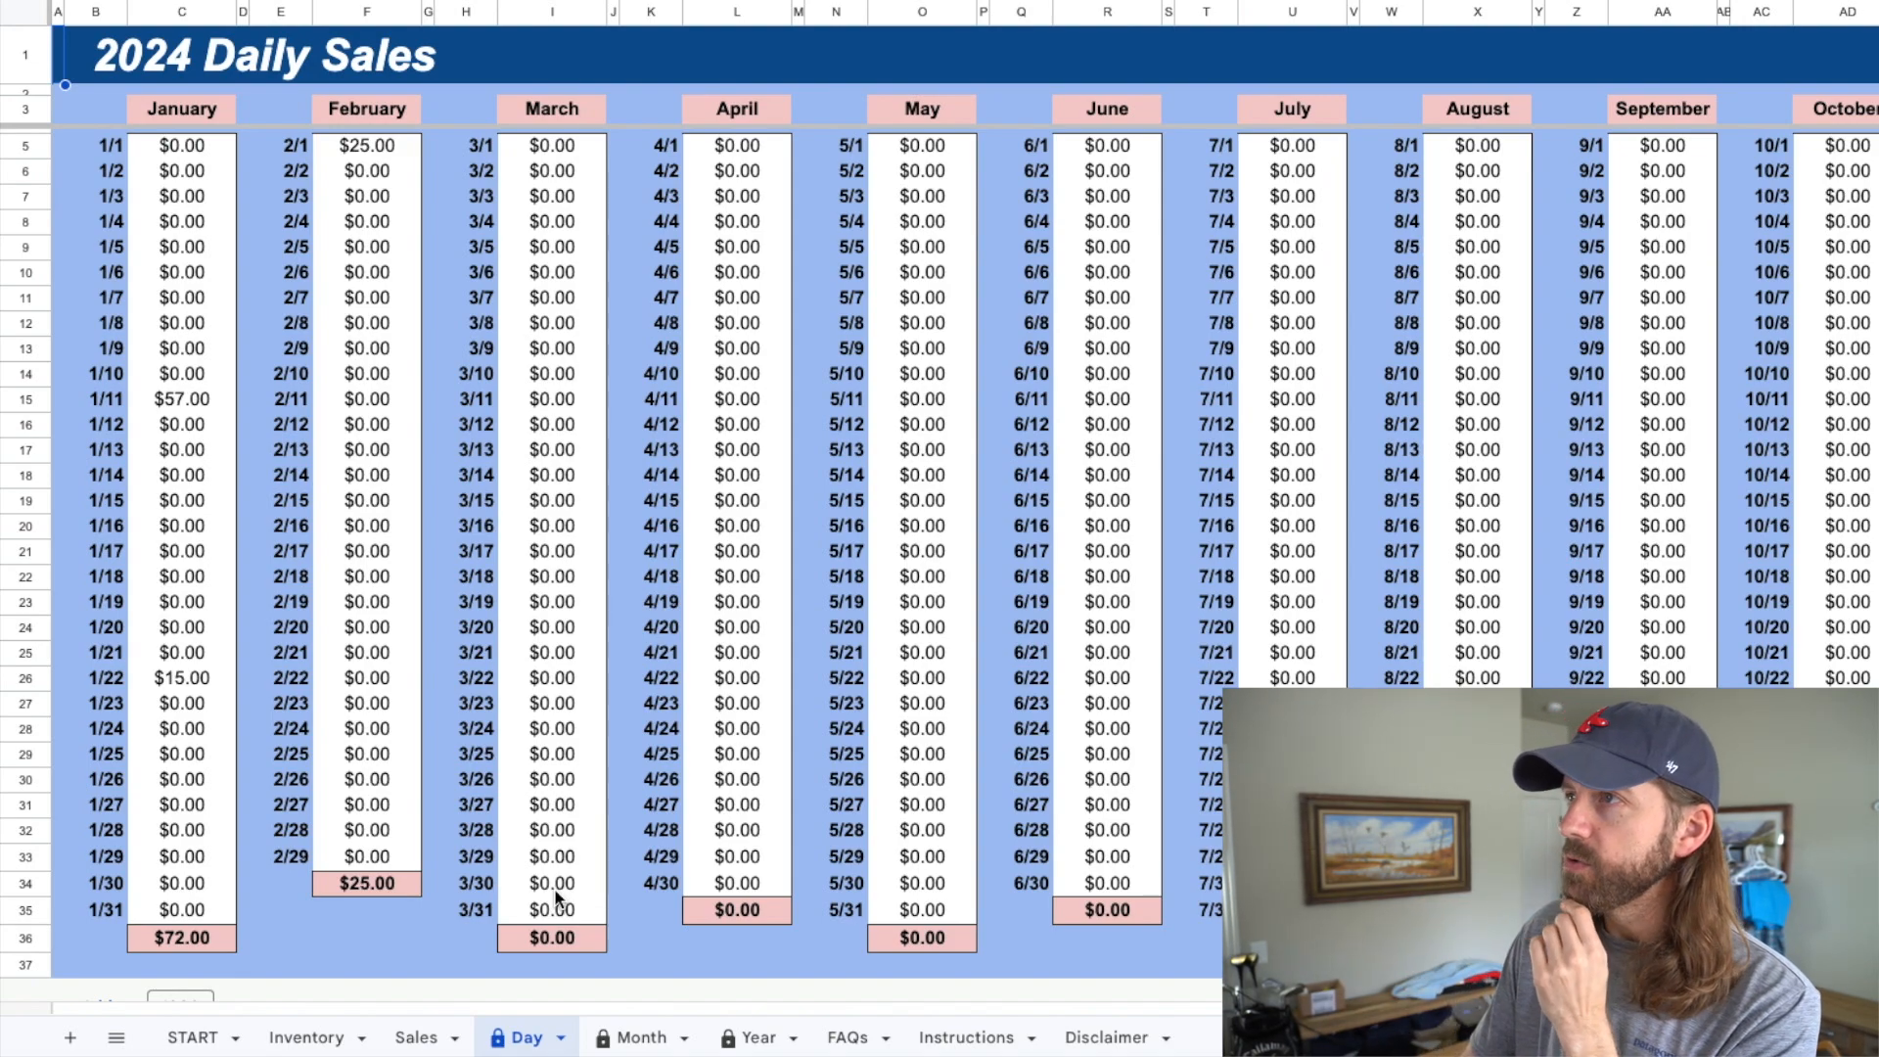
left_click(29, 61)
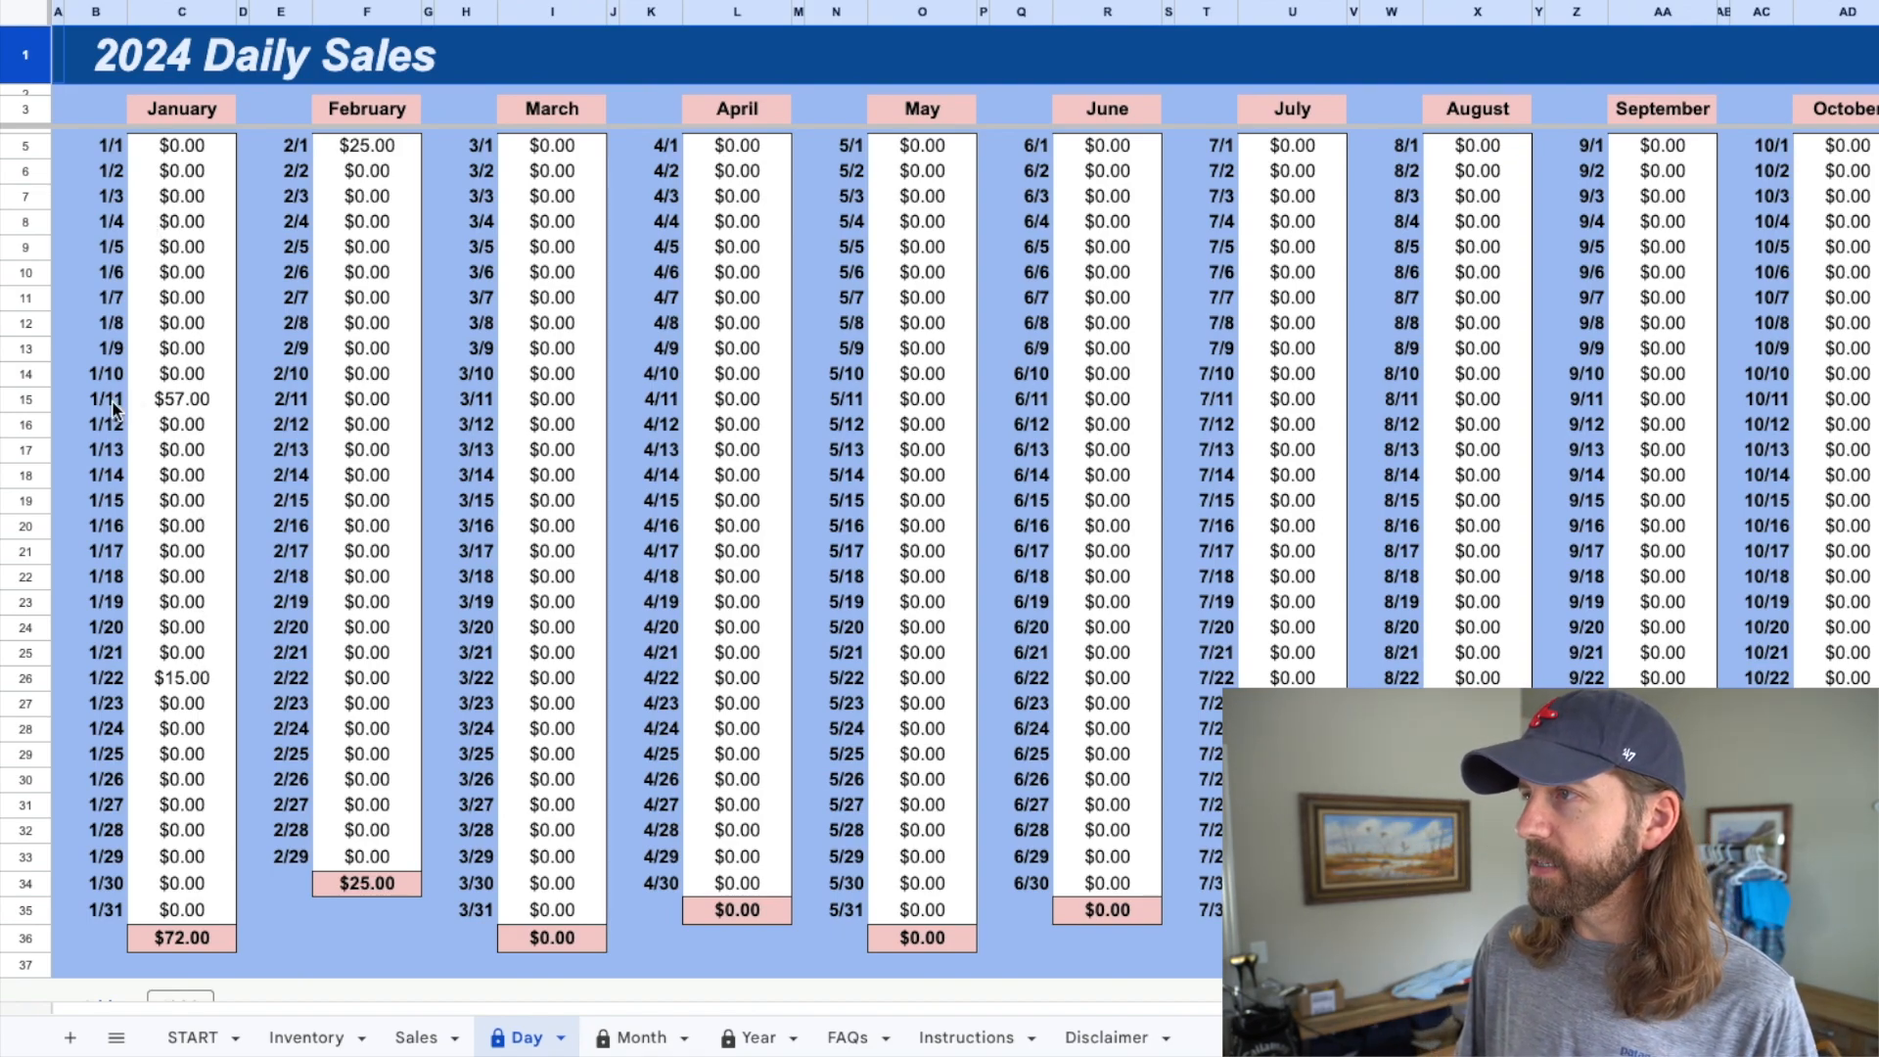
left_click(37, 399)
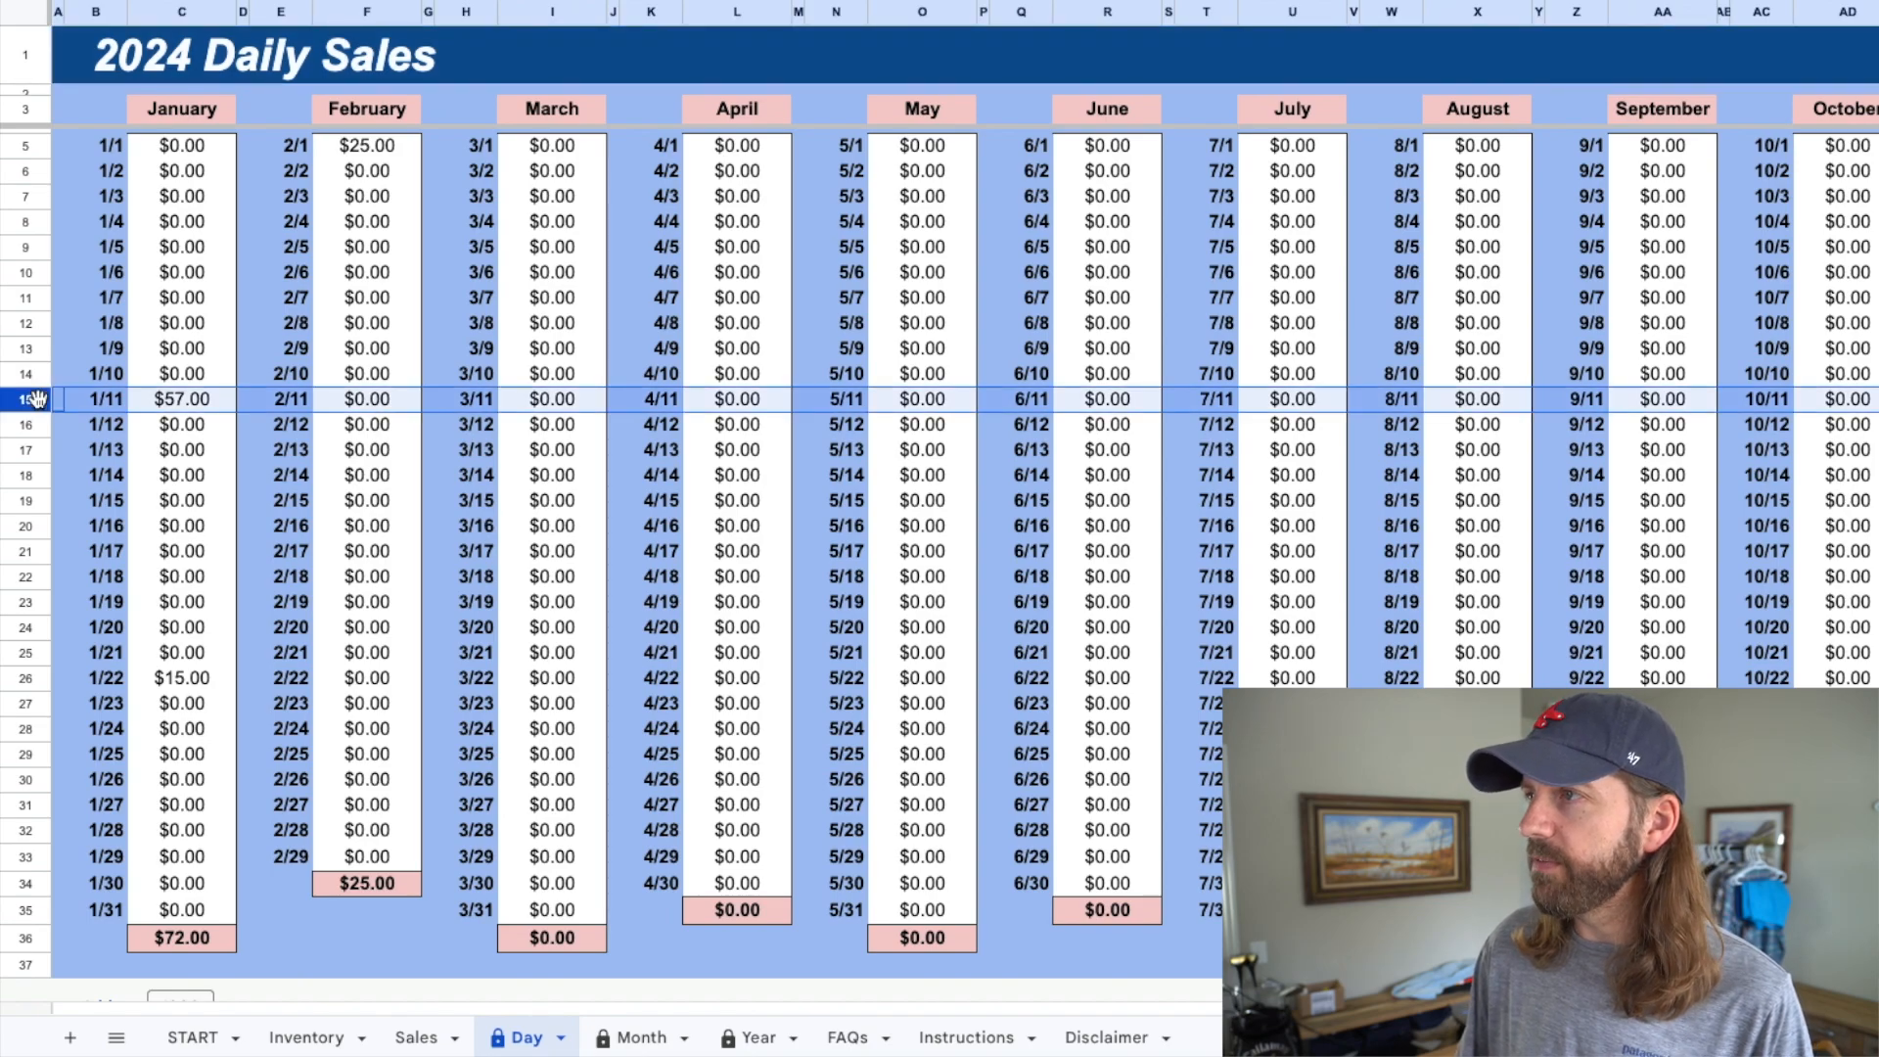
left_click(206, 405)
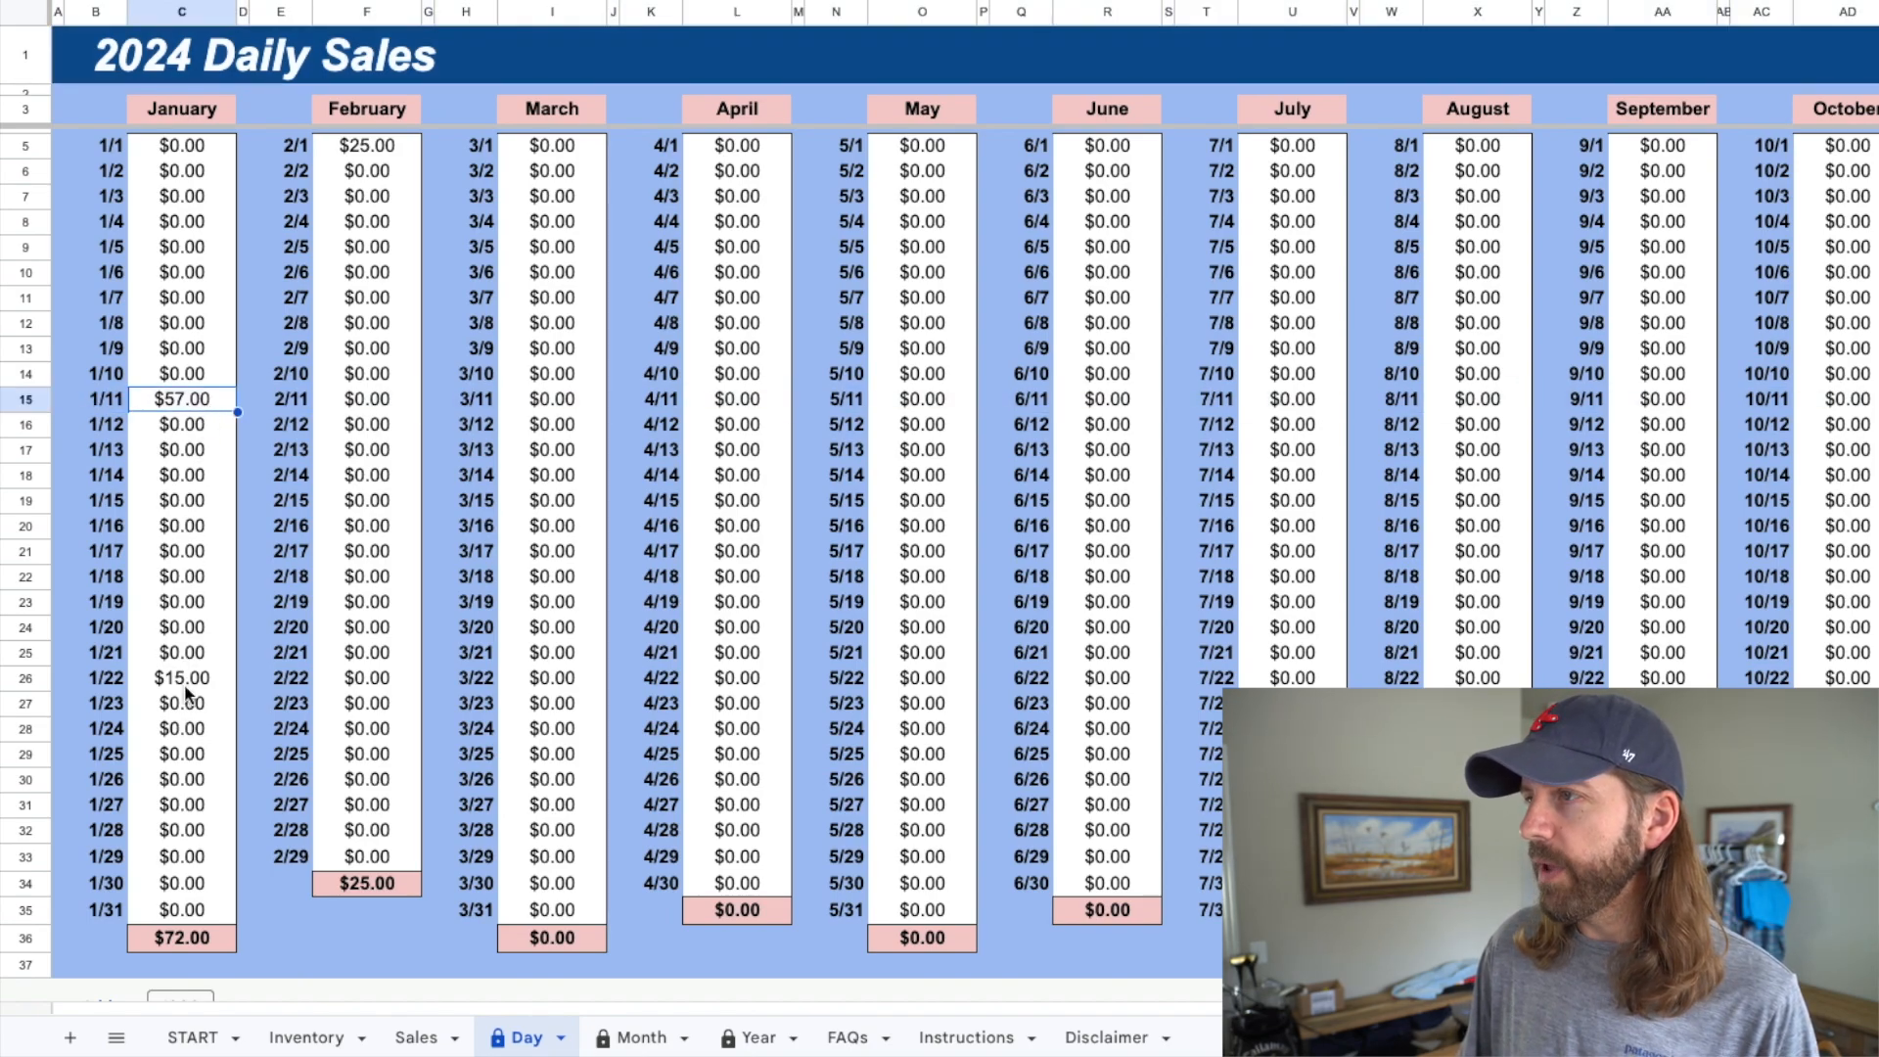
left_click(22, 678)
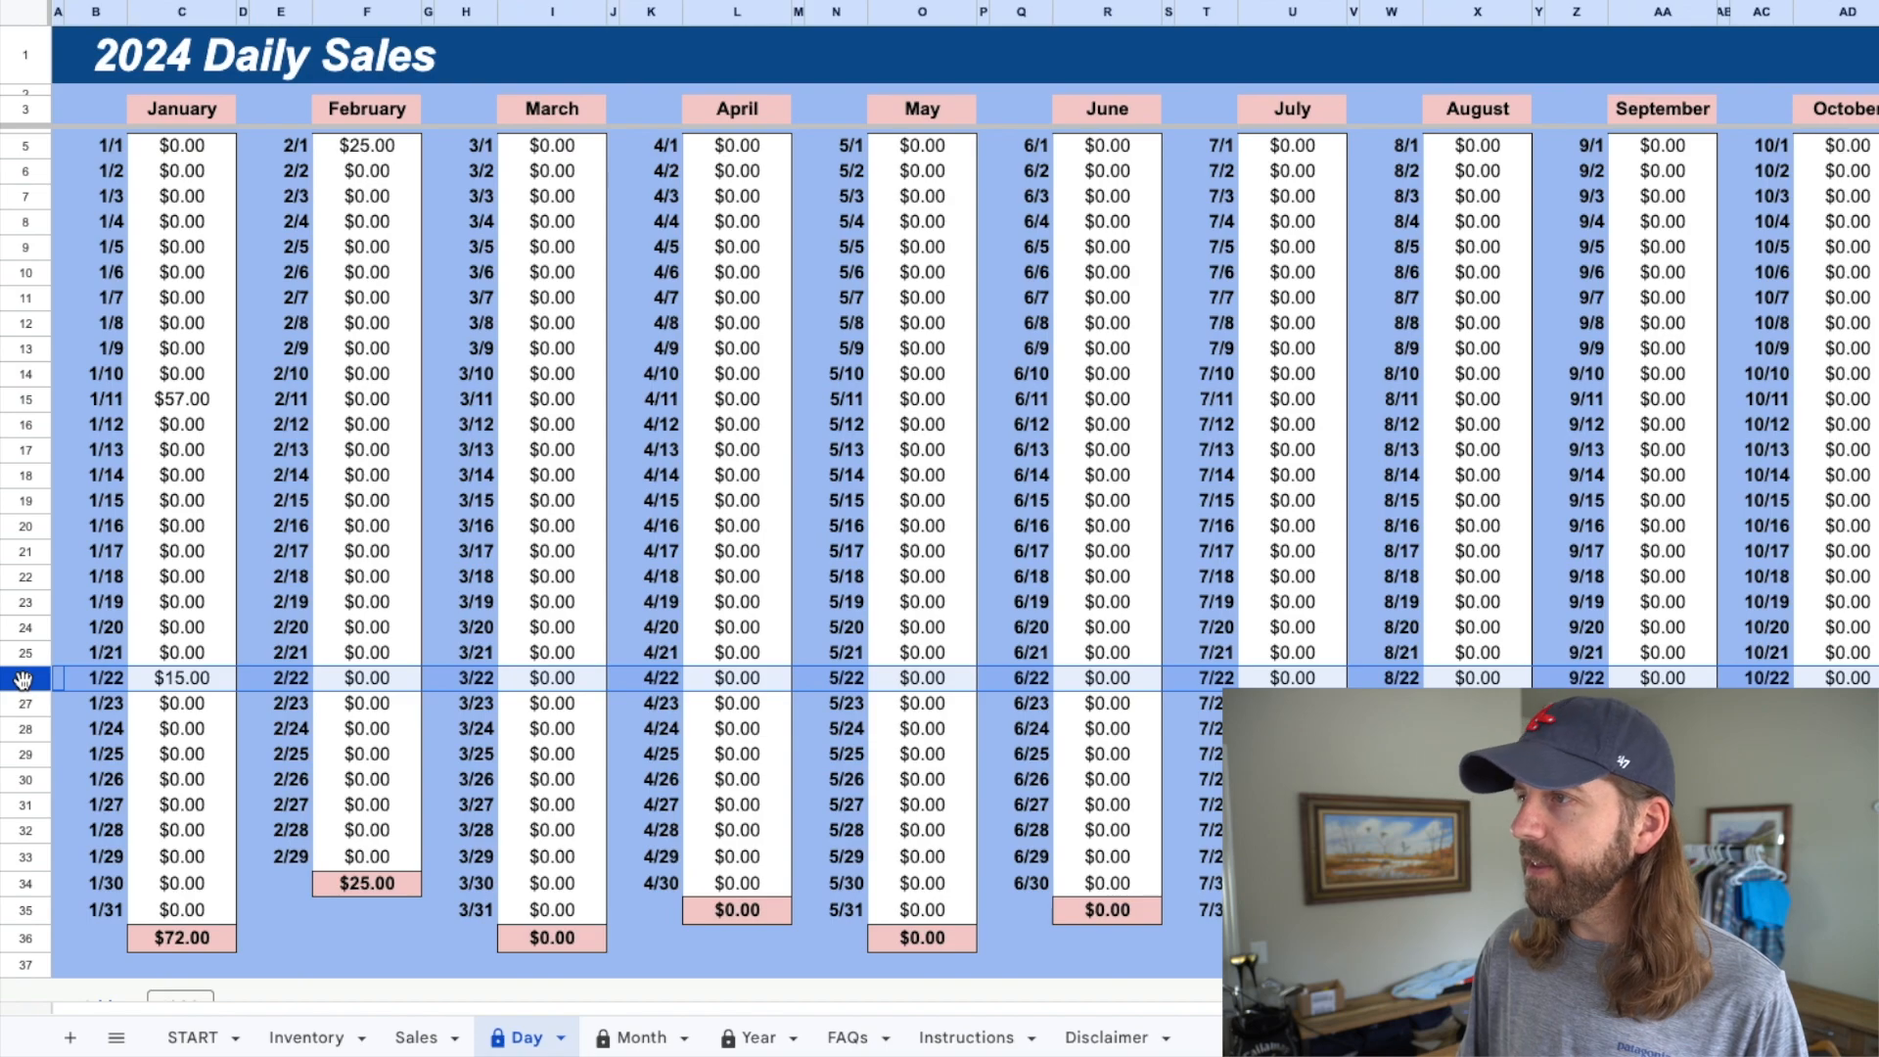
left_click(300, 153)
left_click(350, 154)
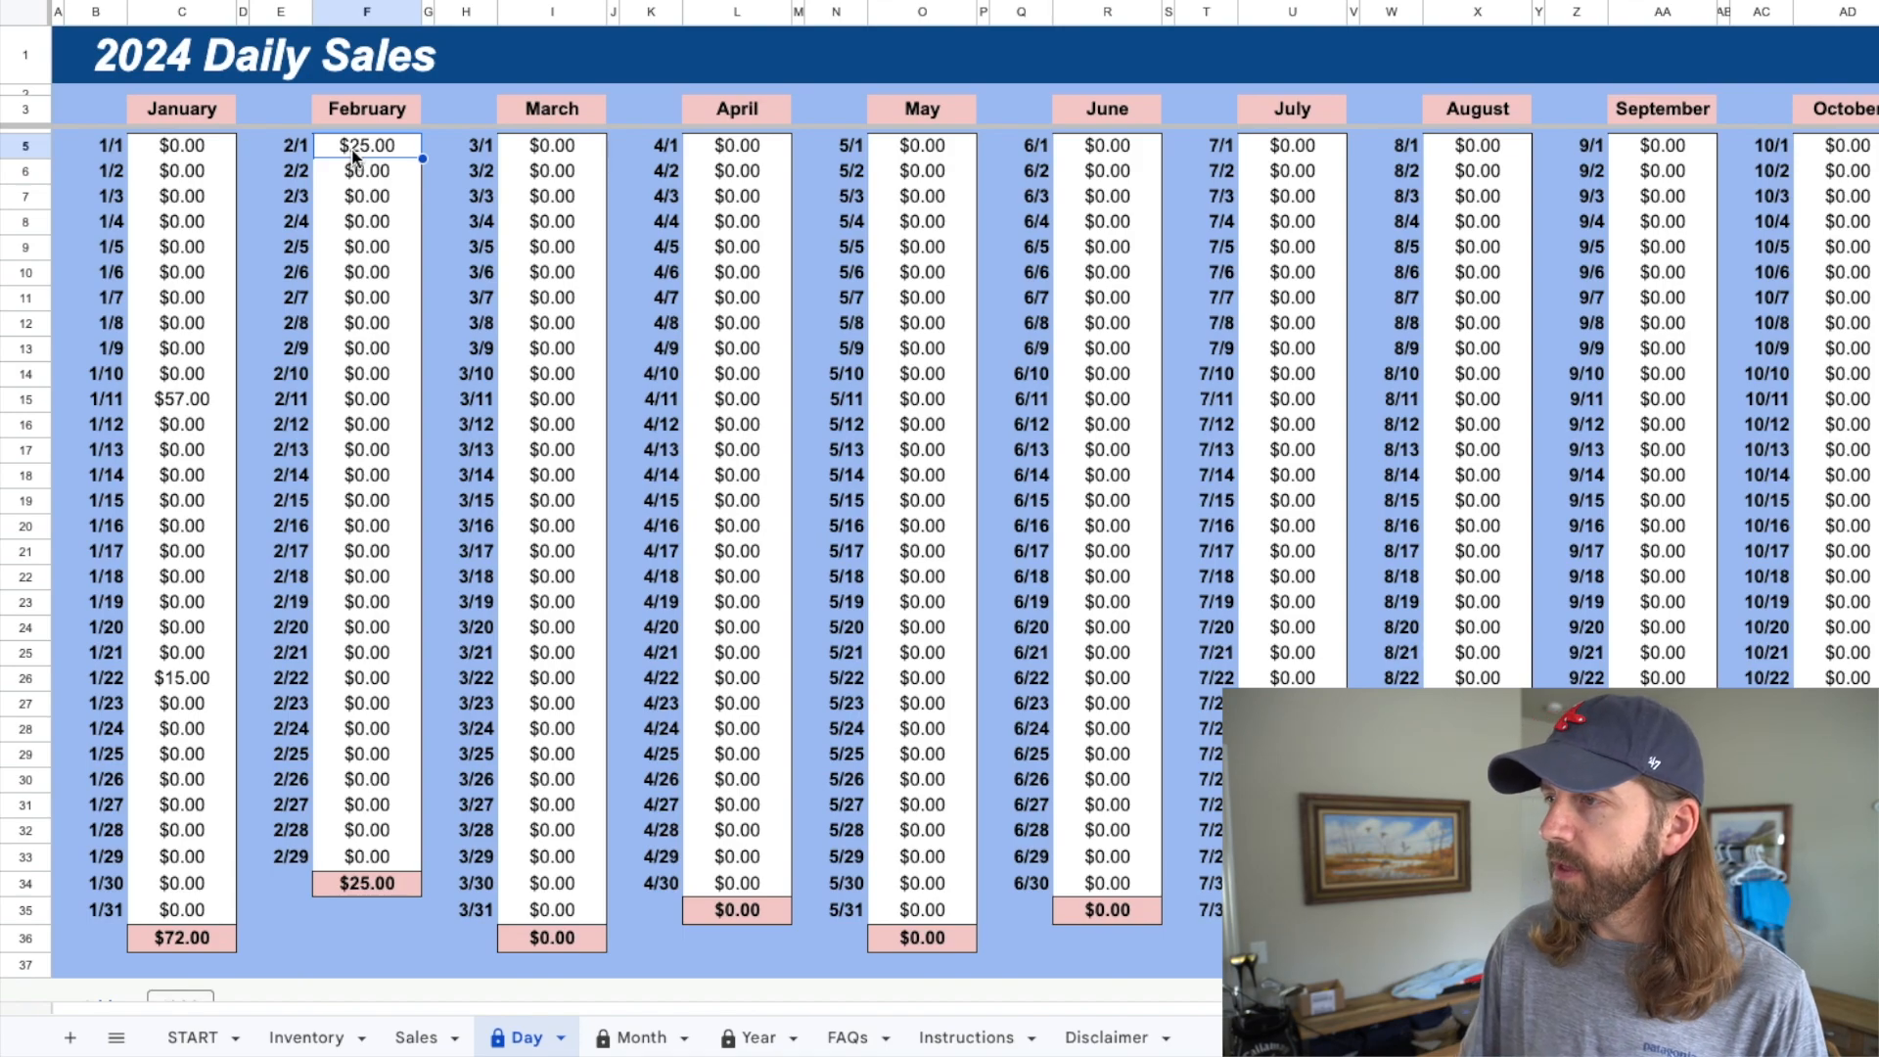
- Check the January and February sales totals at the end of their daily columns
left_click(177, 945)
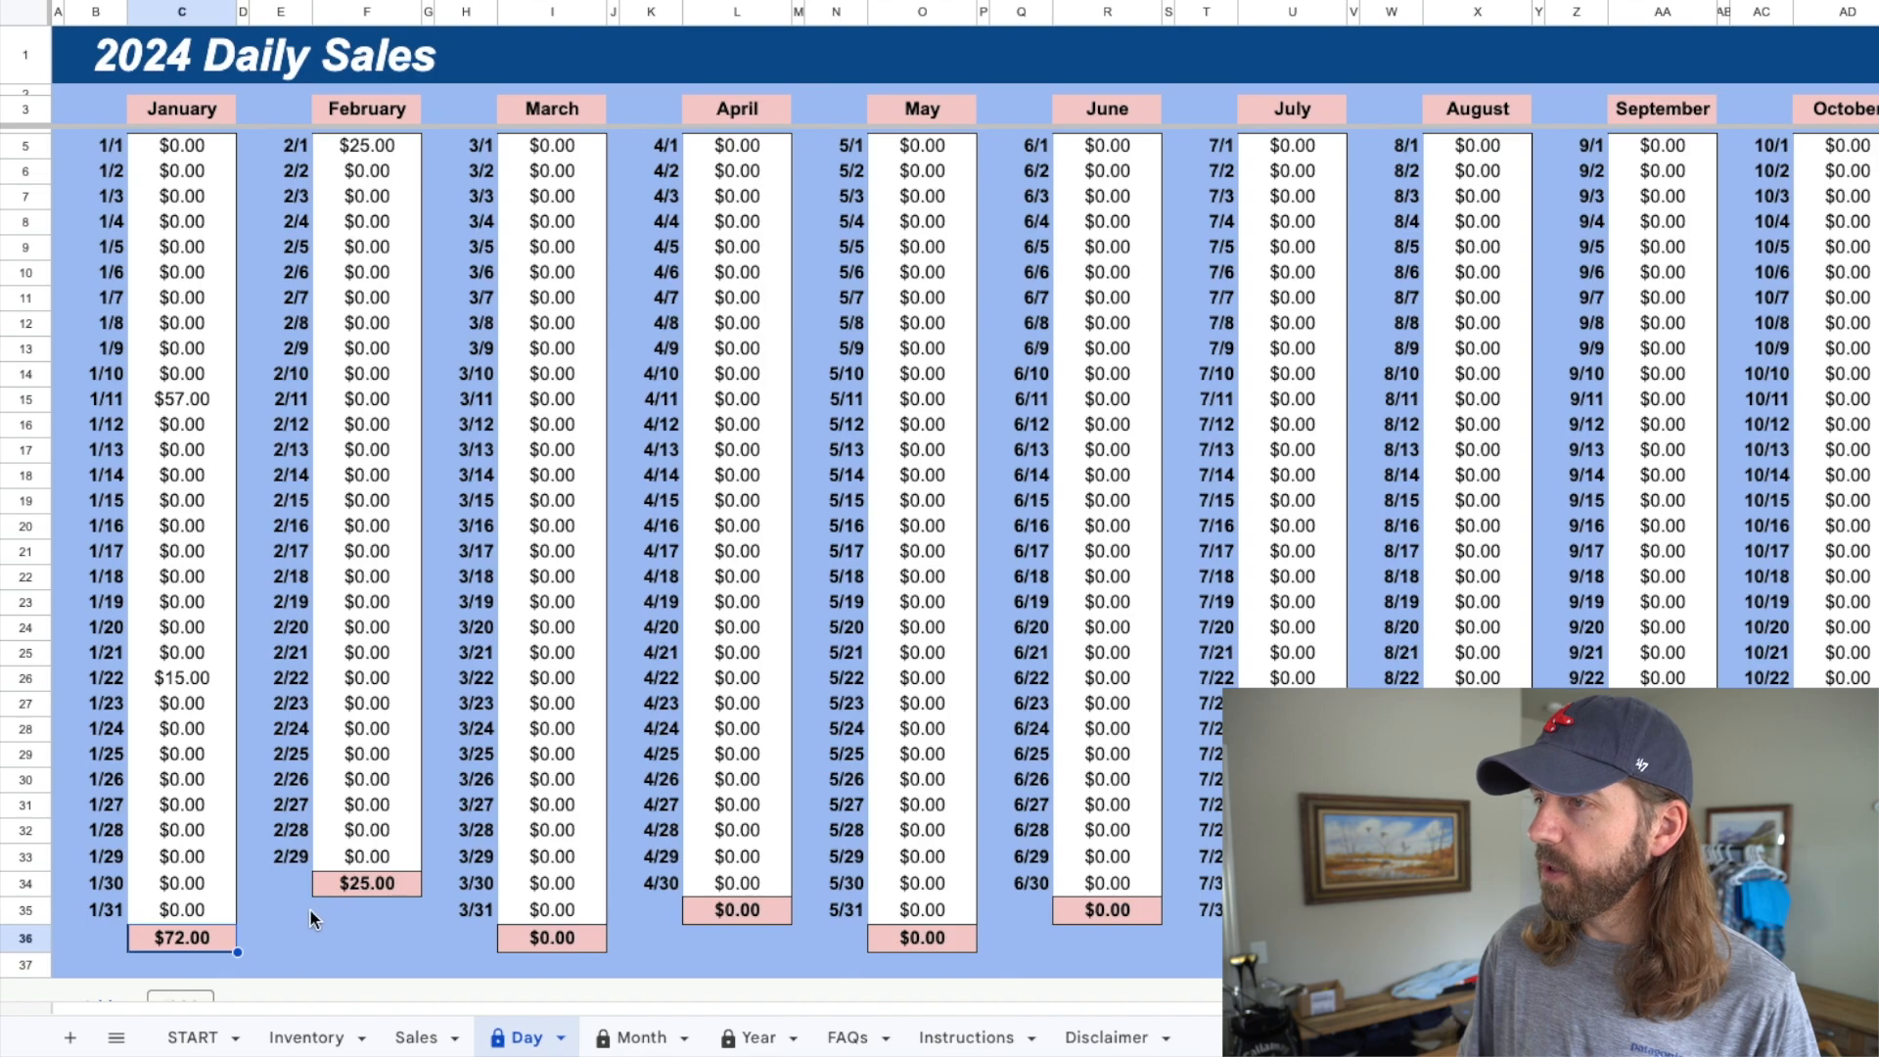
left_click(279, 966)
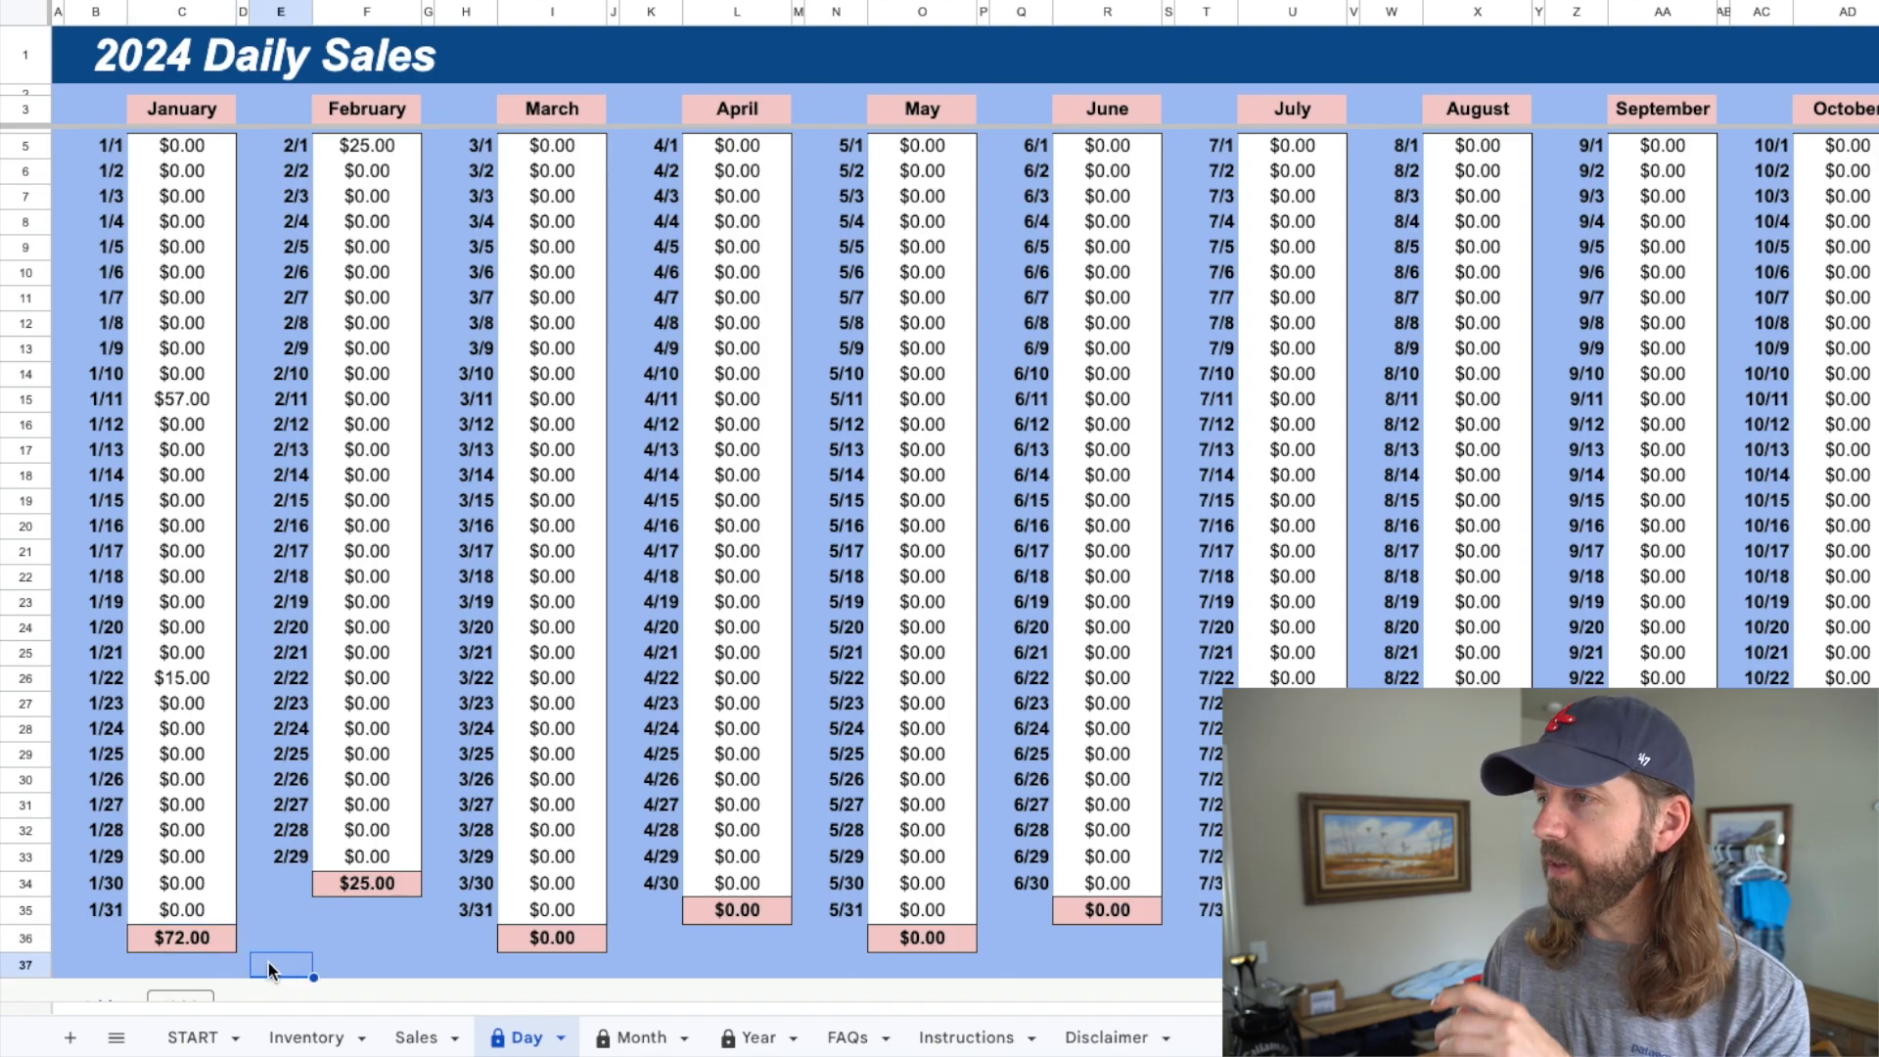
left_click(188, 946)
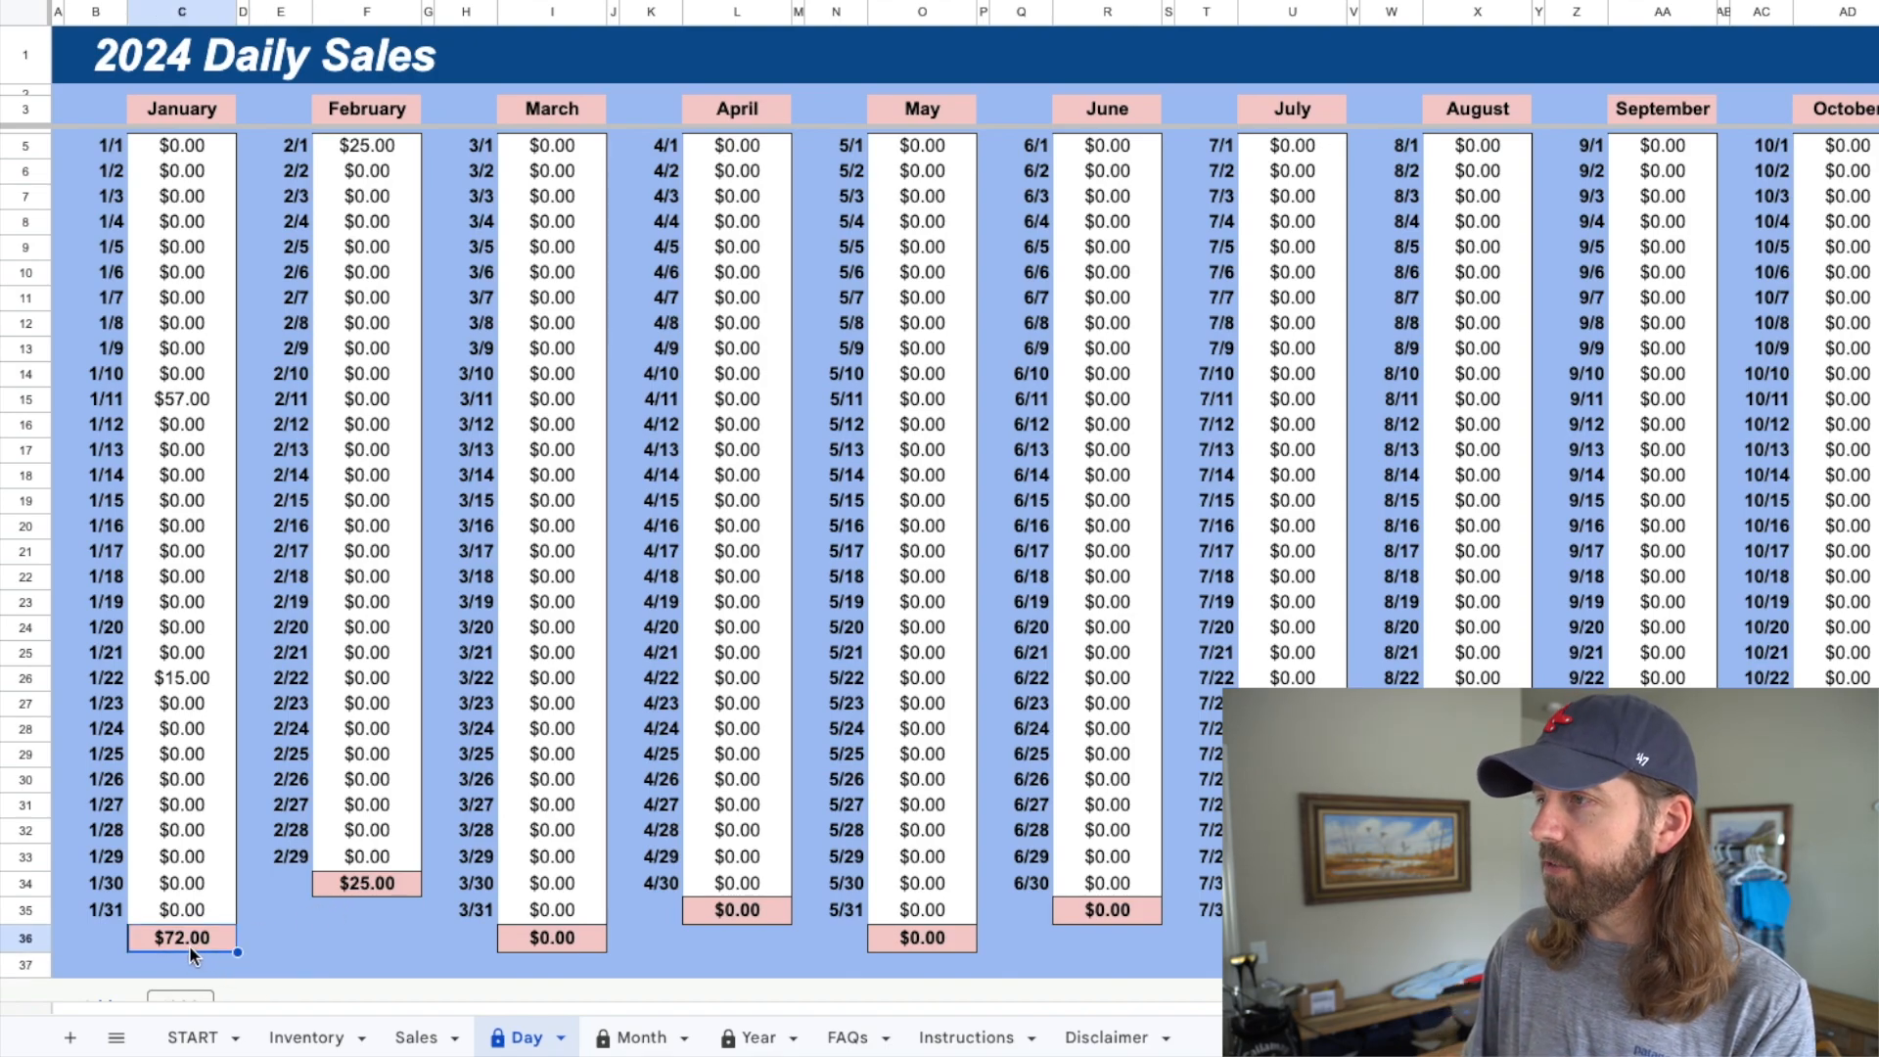
left_click(359, 891)
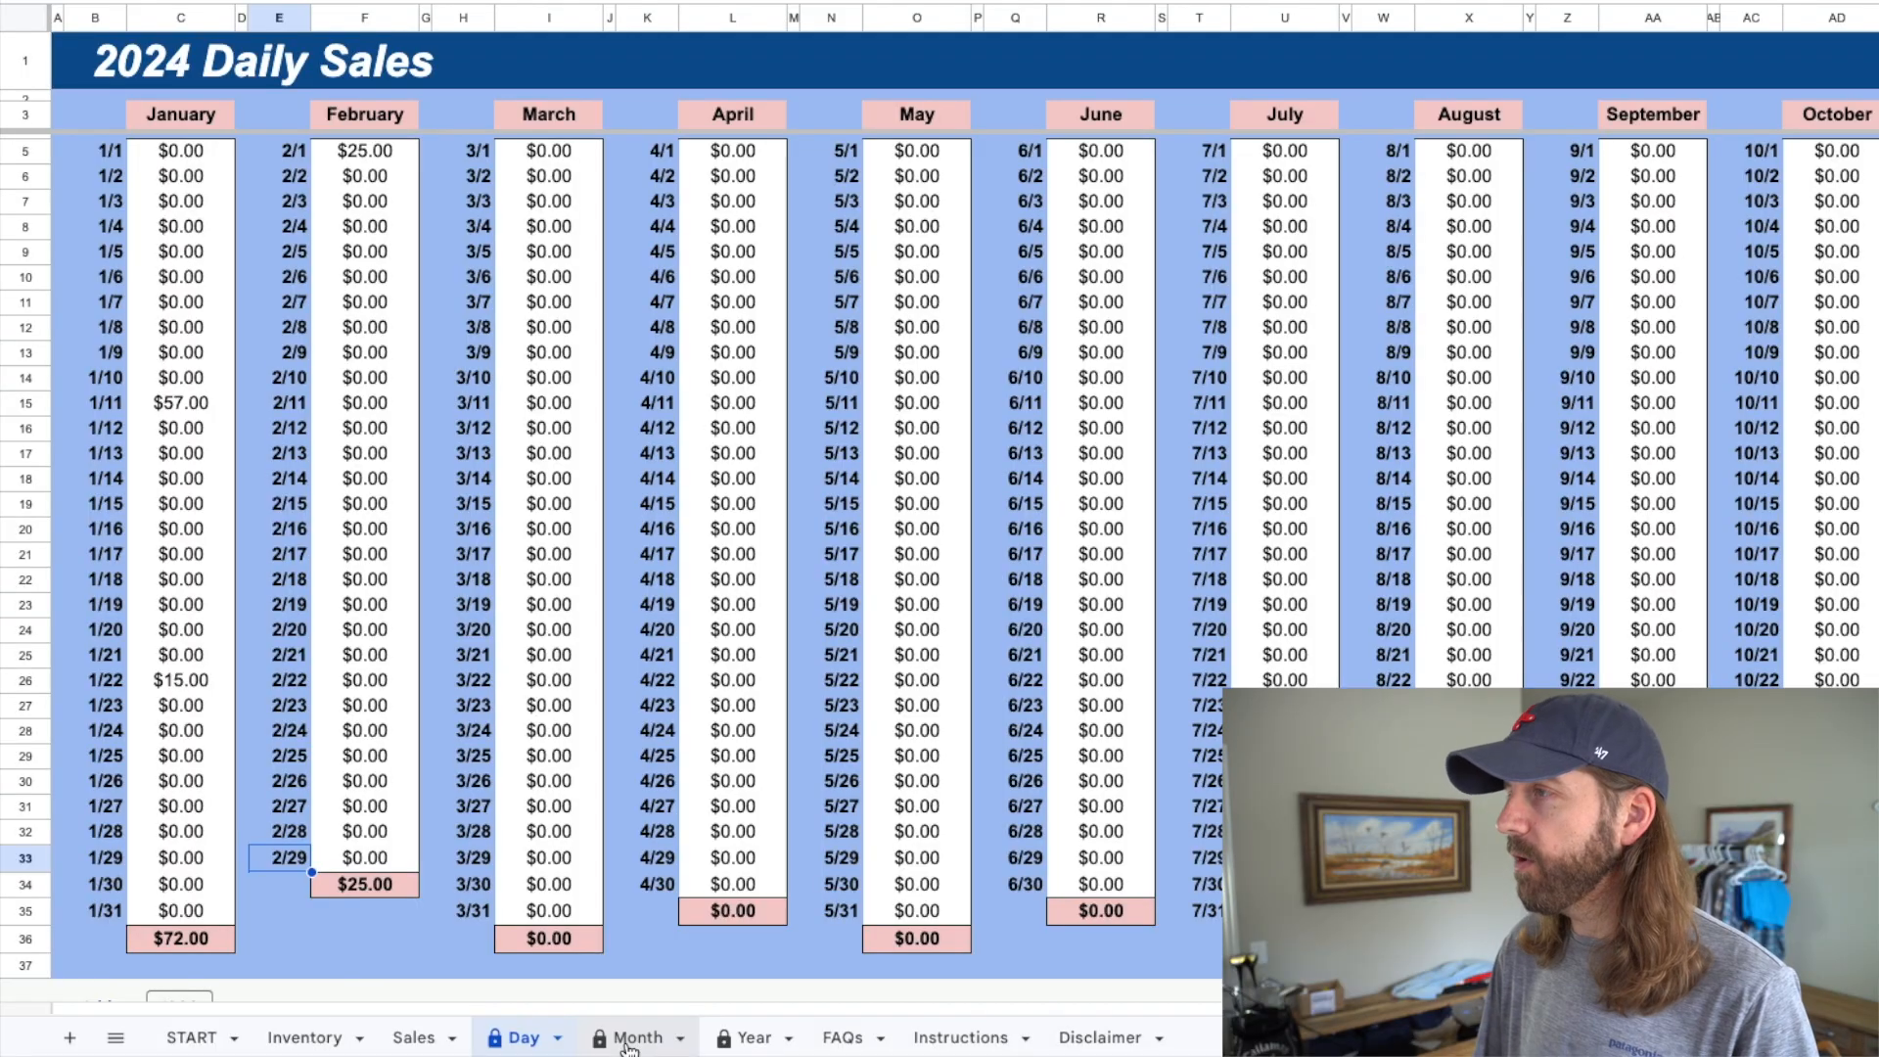
- Go to the Month sheet and examine January's total sales, sales per day, units sold and average sales price
left_click(630, 1040)
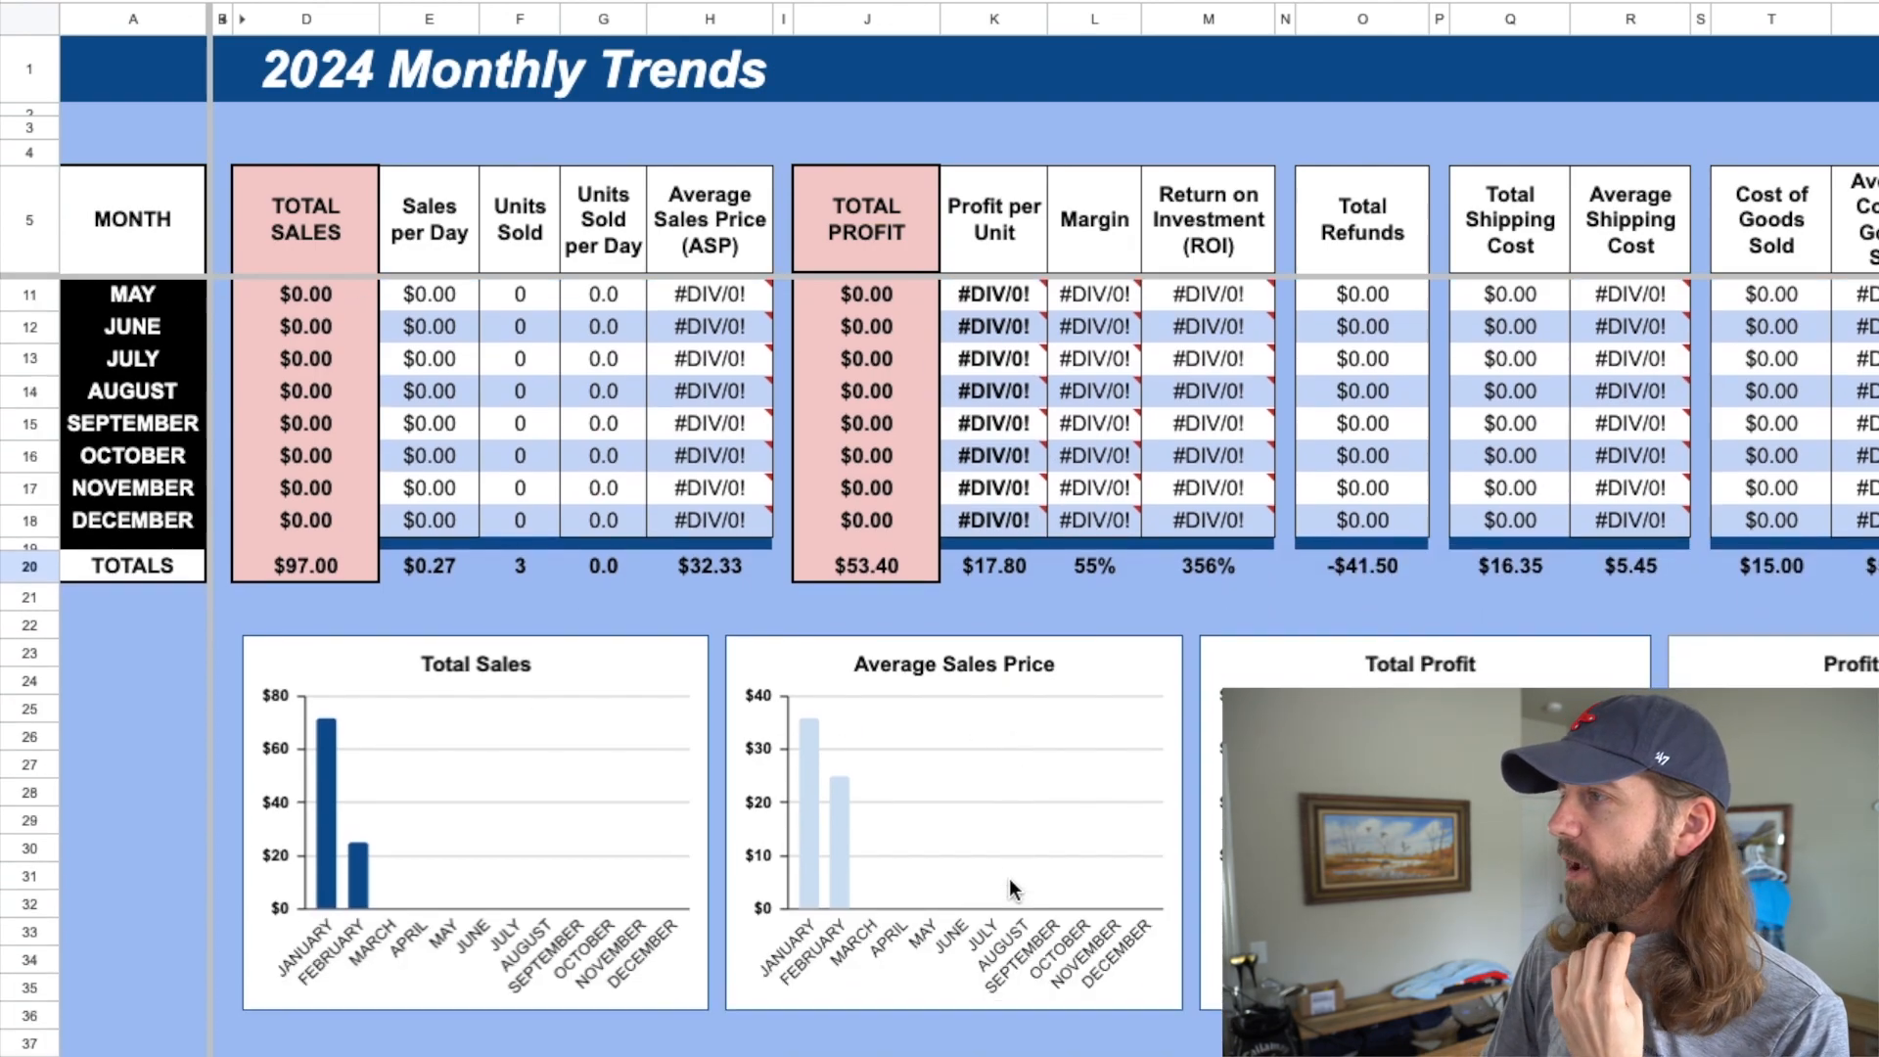
scroll(1008, 890, "down", 1)
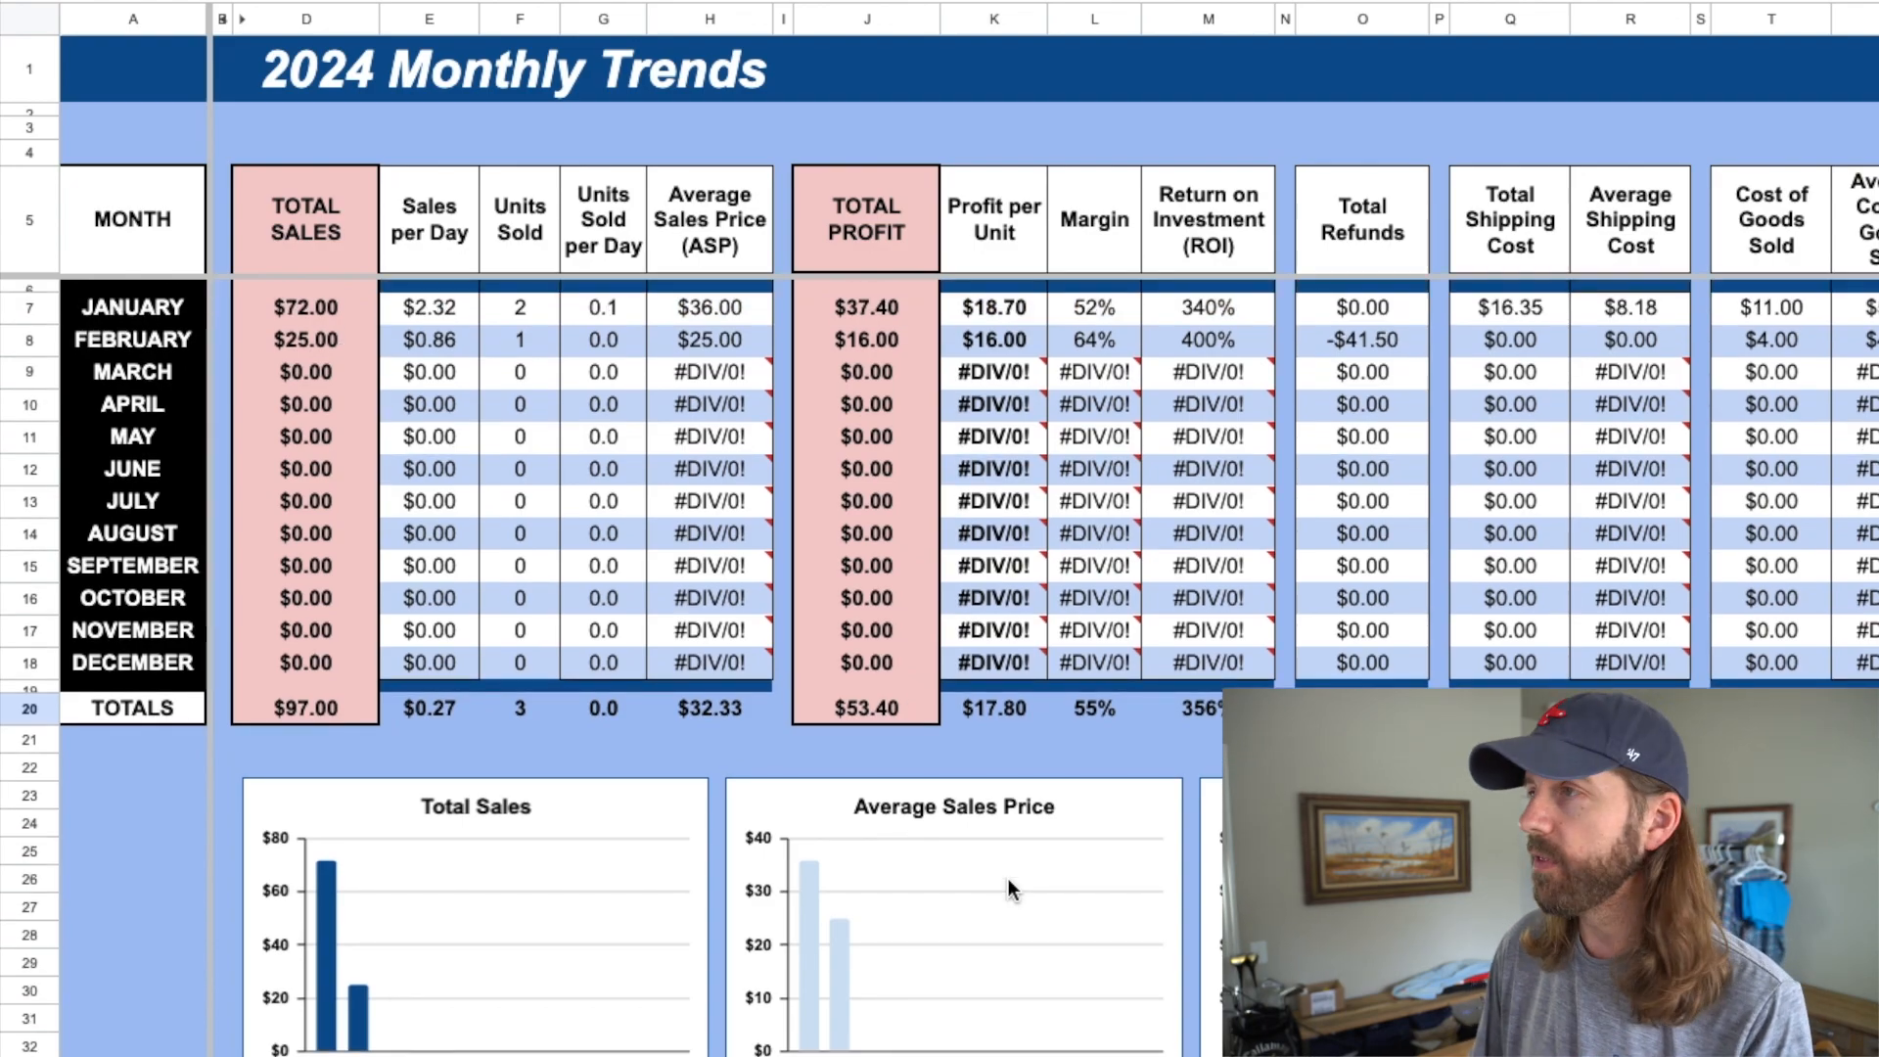
left_click(29, 307)
left_click(530, 309)
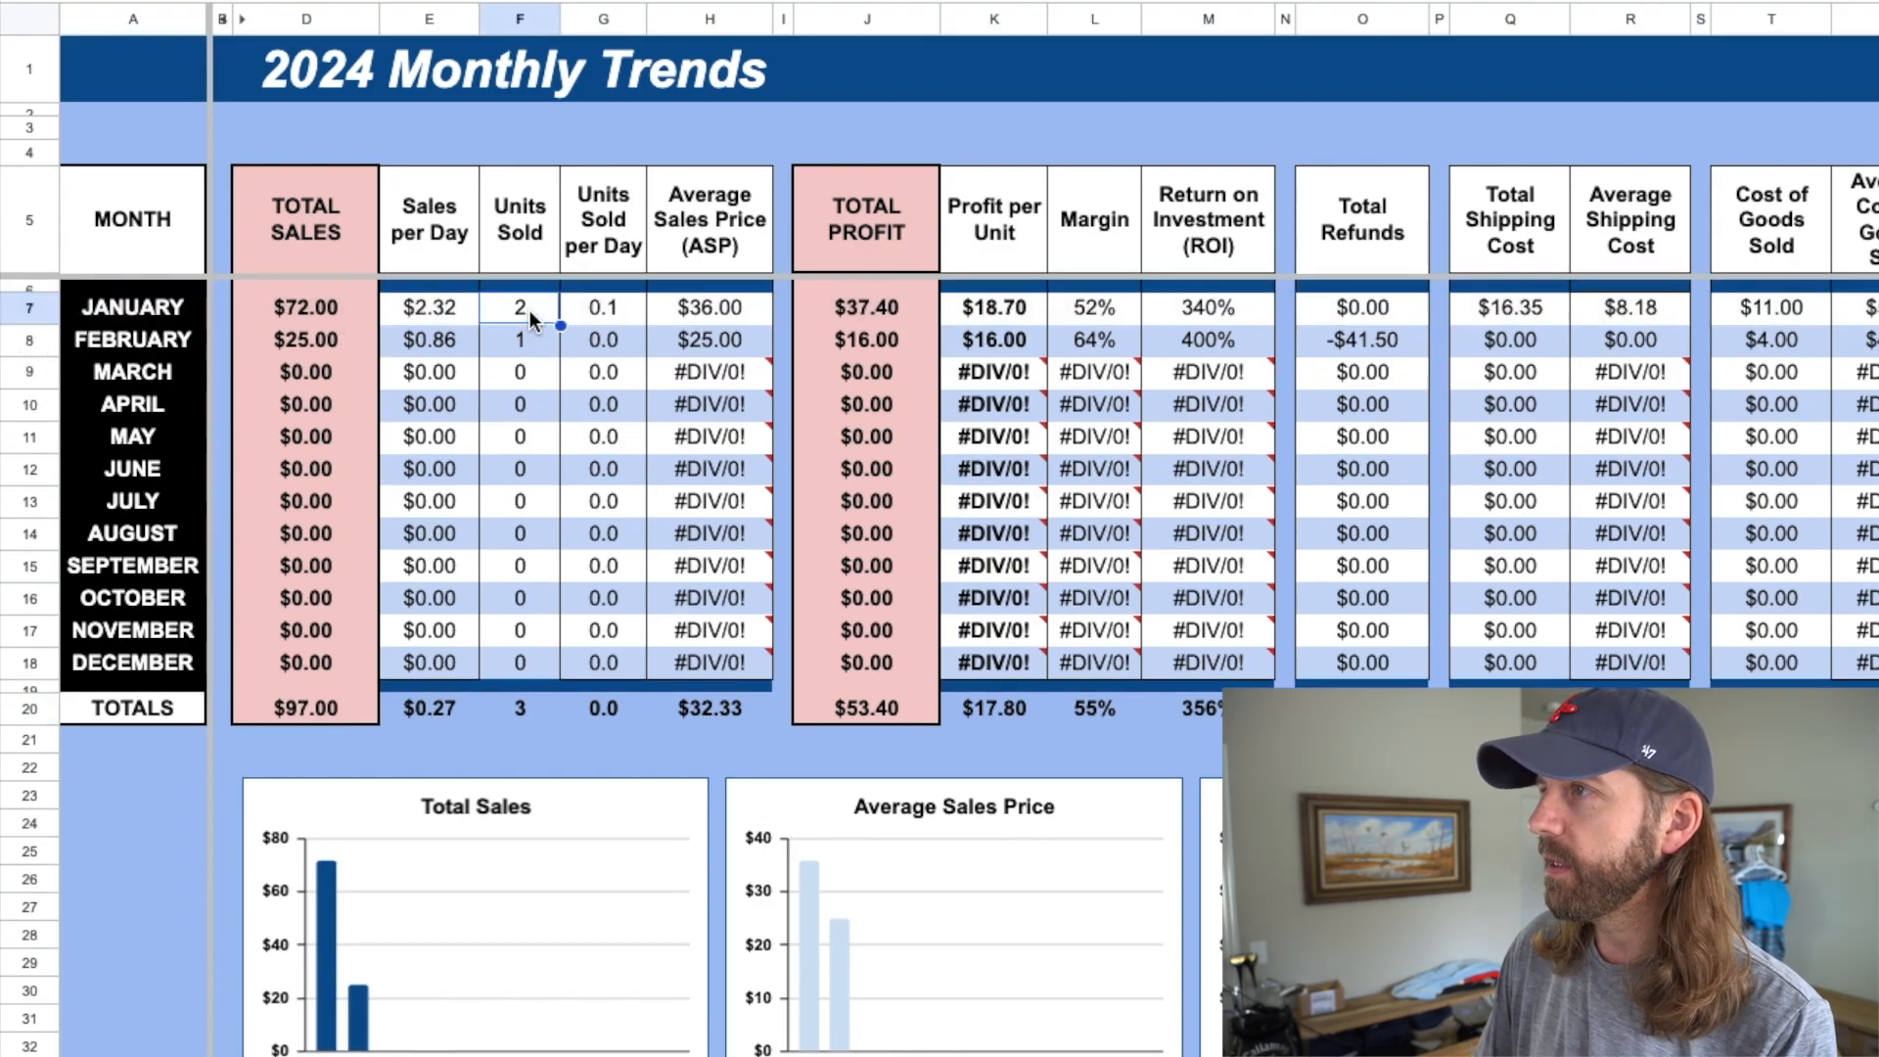
left_click(297, 314)
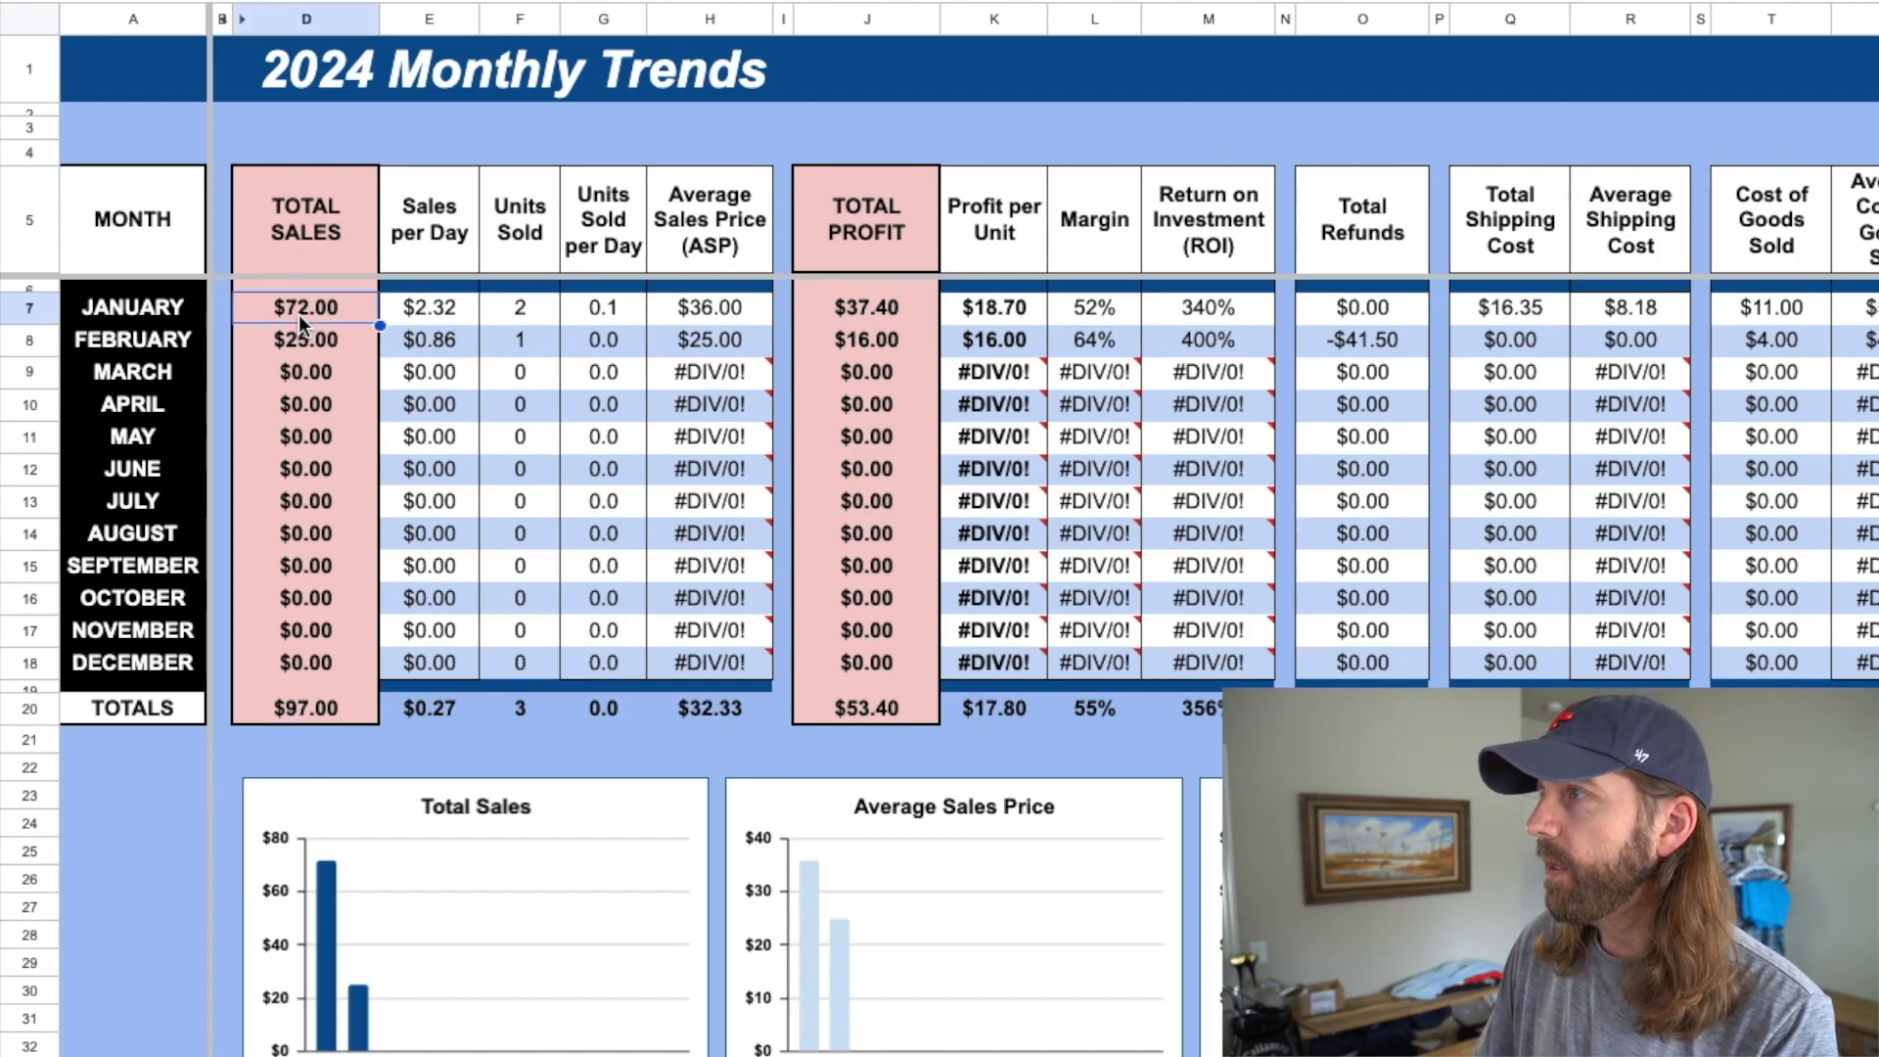
left_click(703, 315)
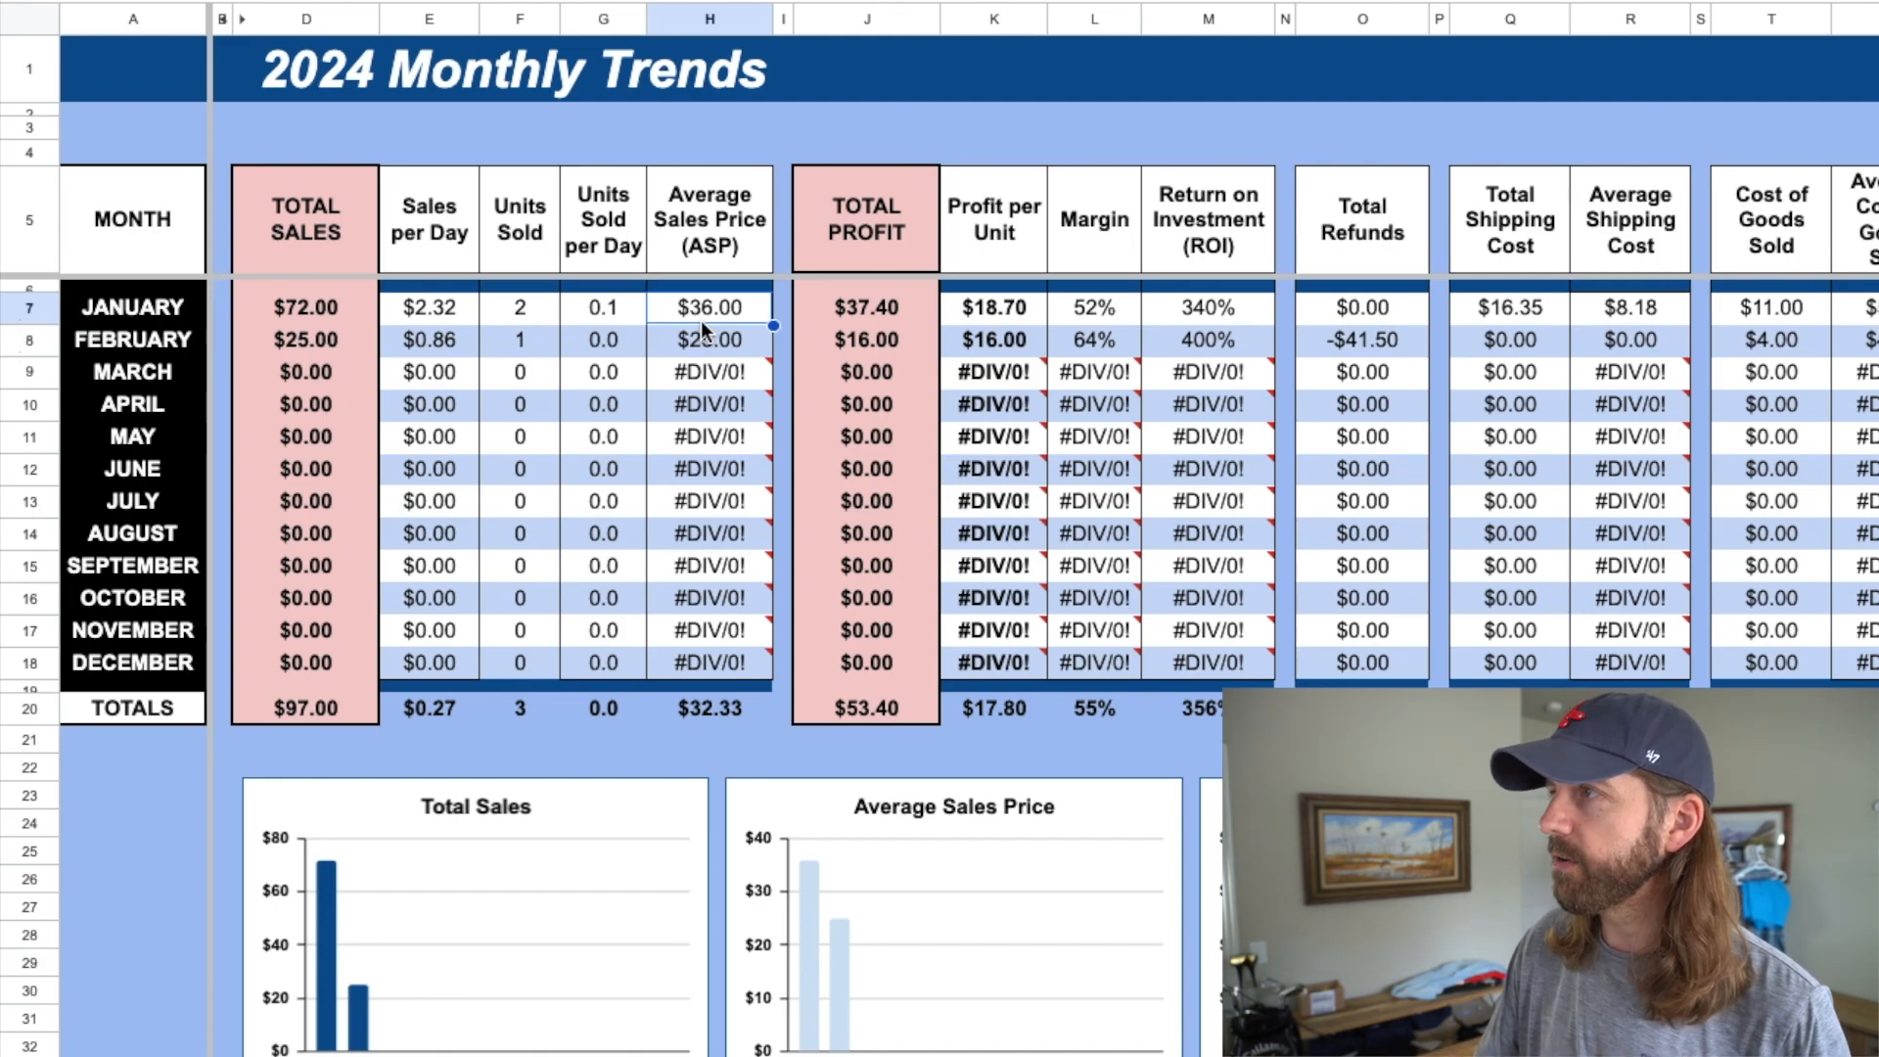
left_click(425, 317)
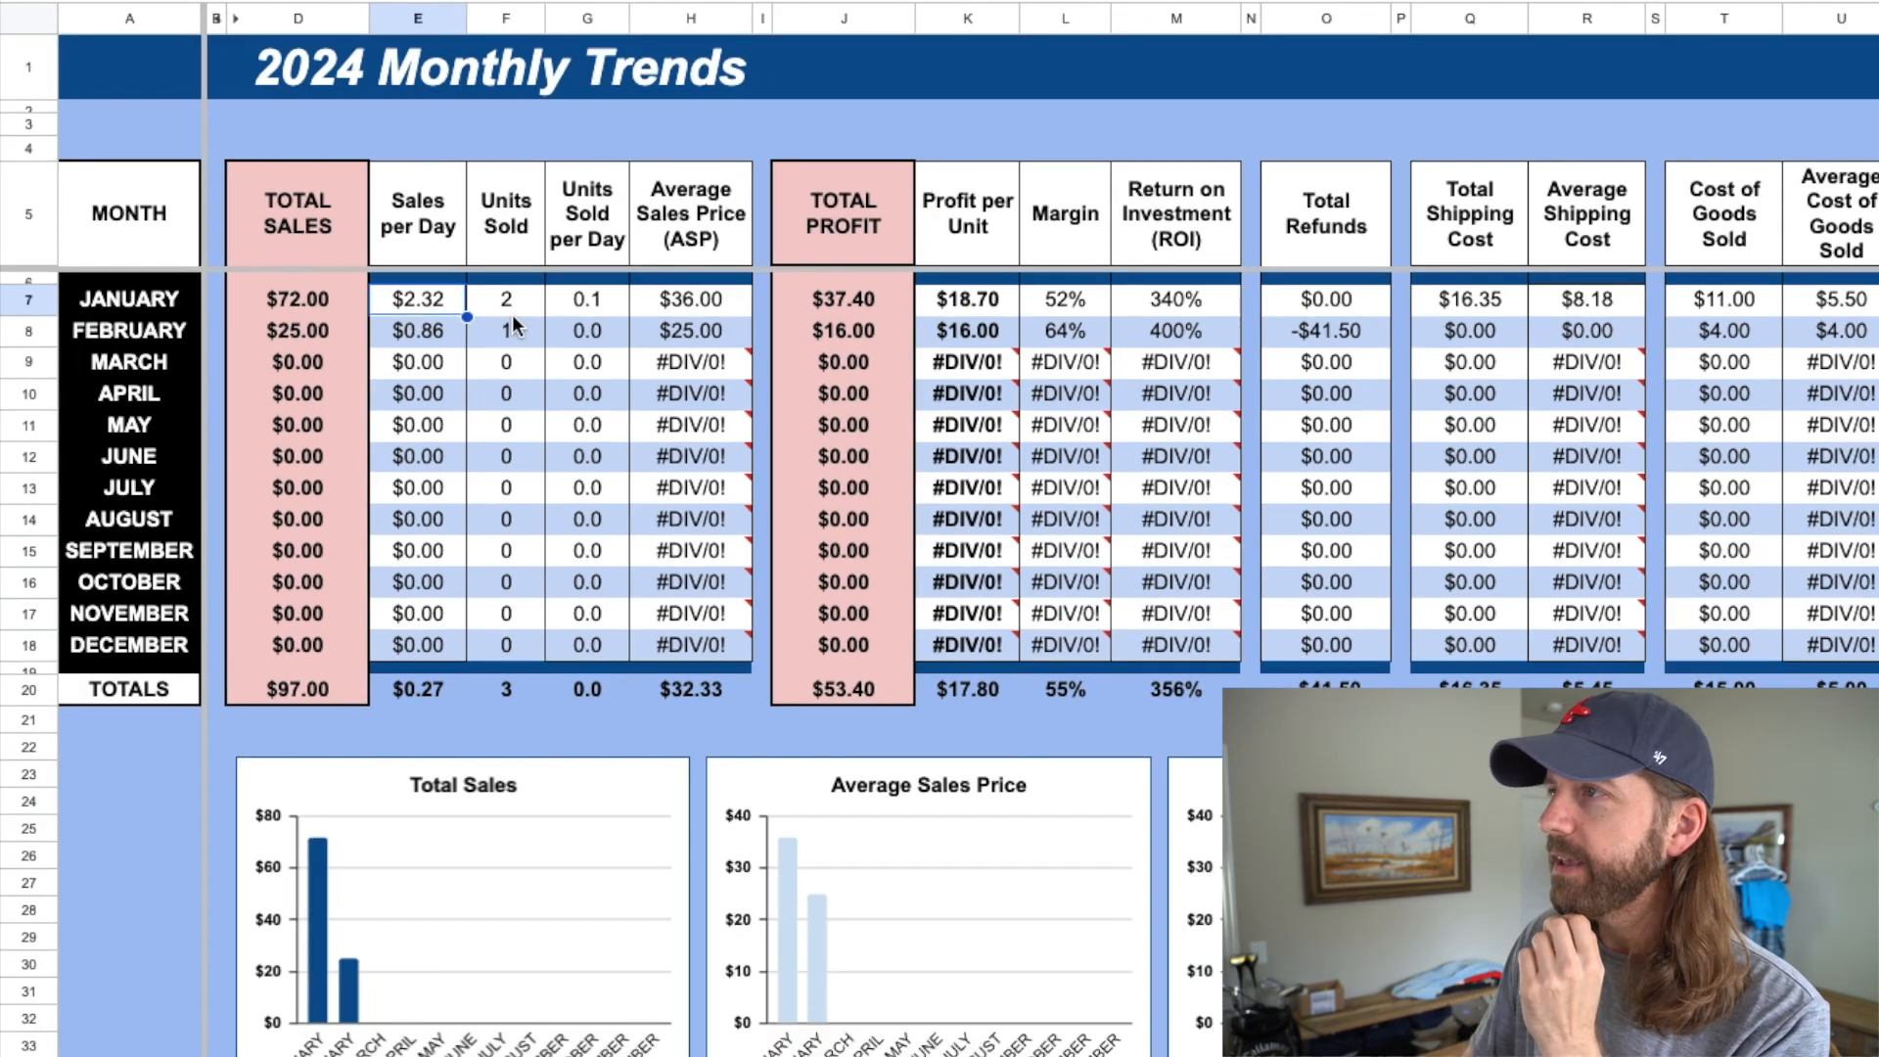
left_click(263, 298)
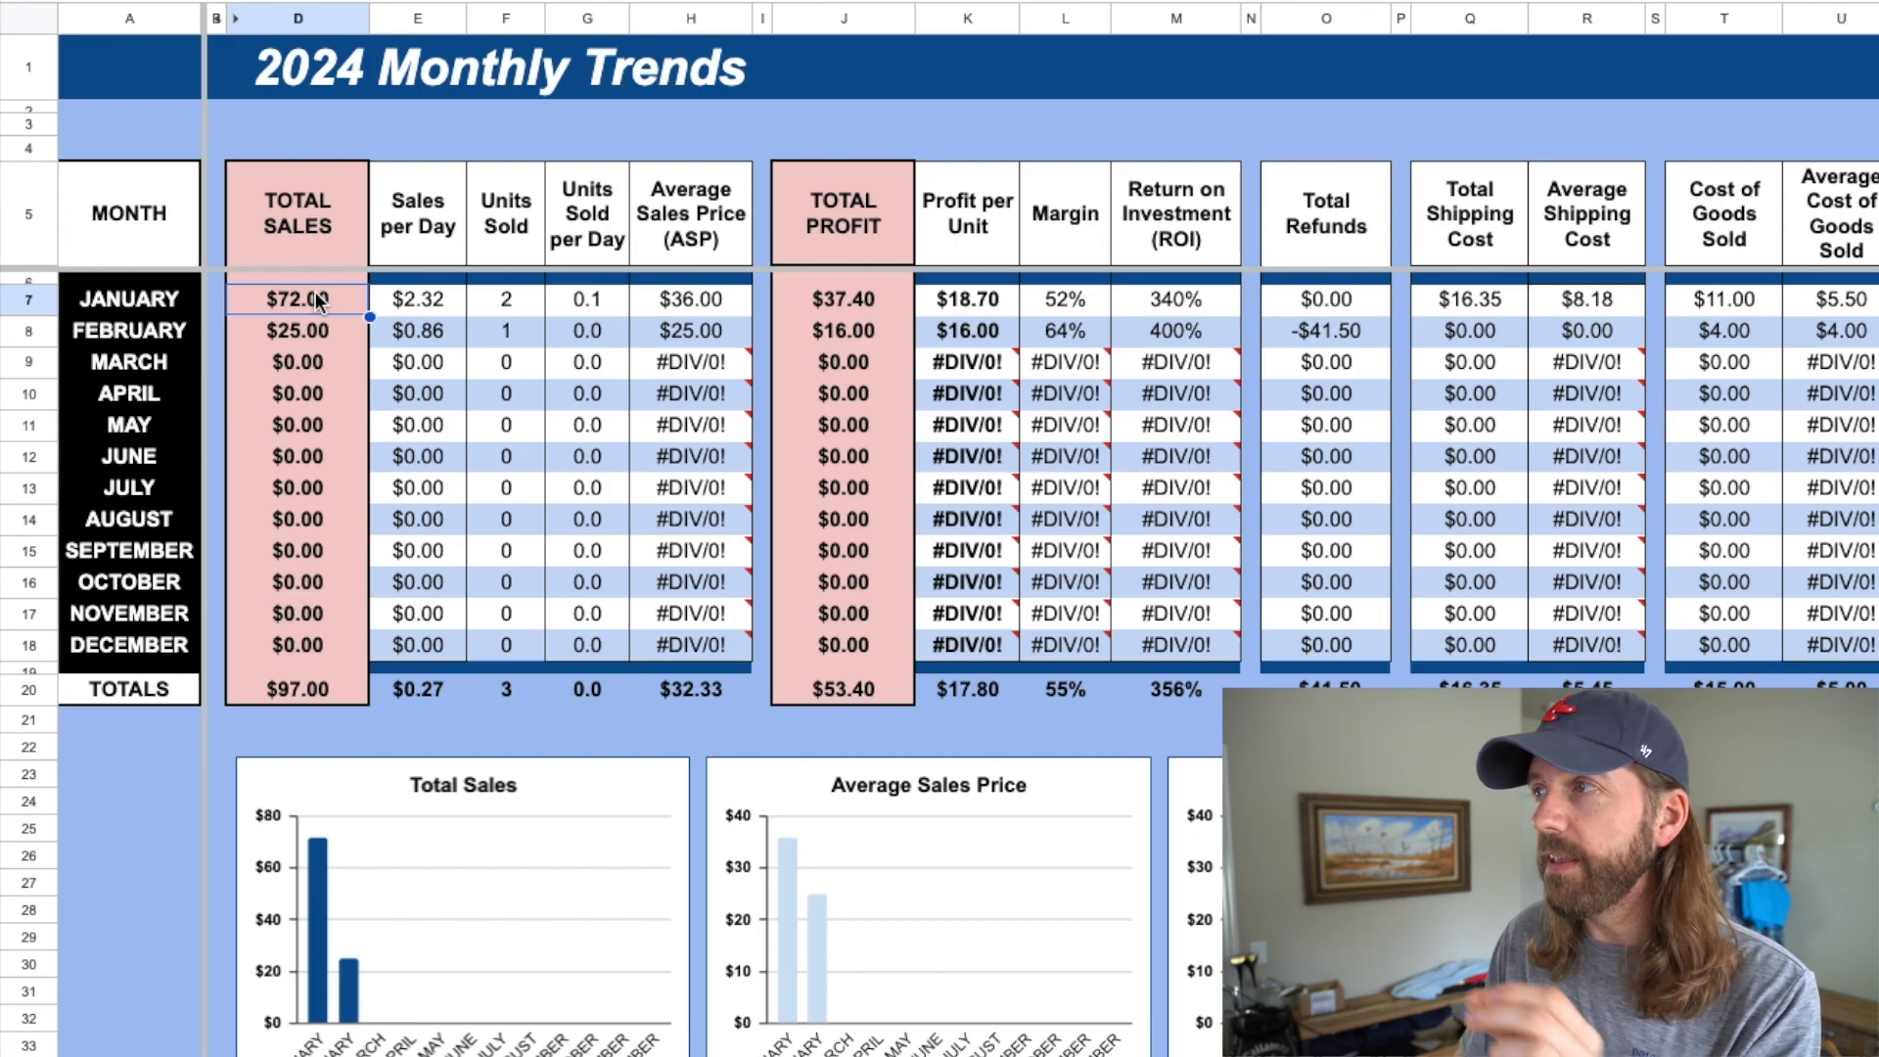
left_click(405, 306)
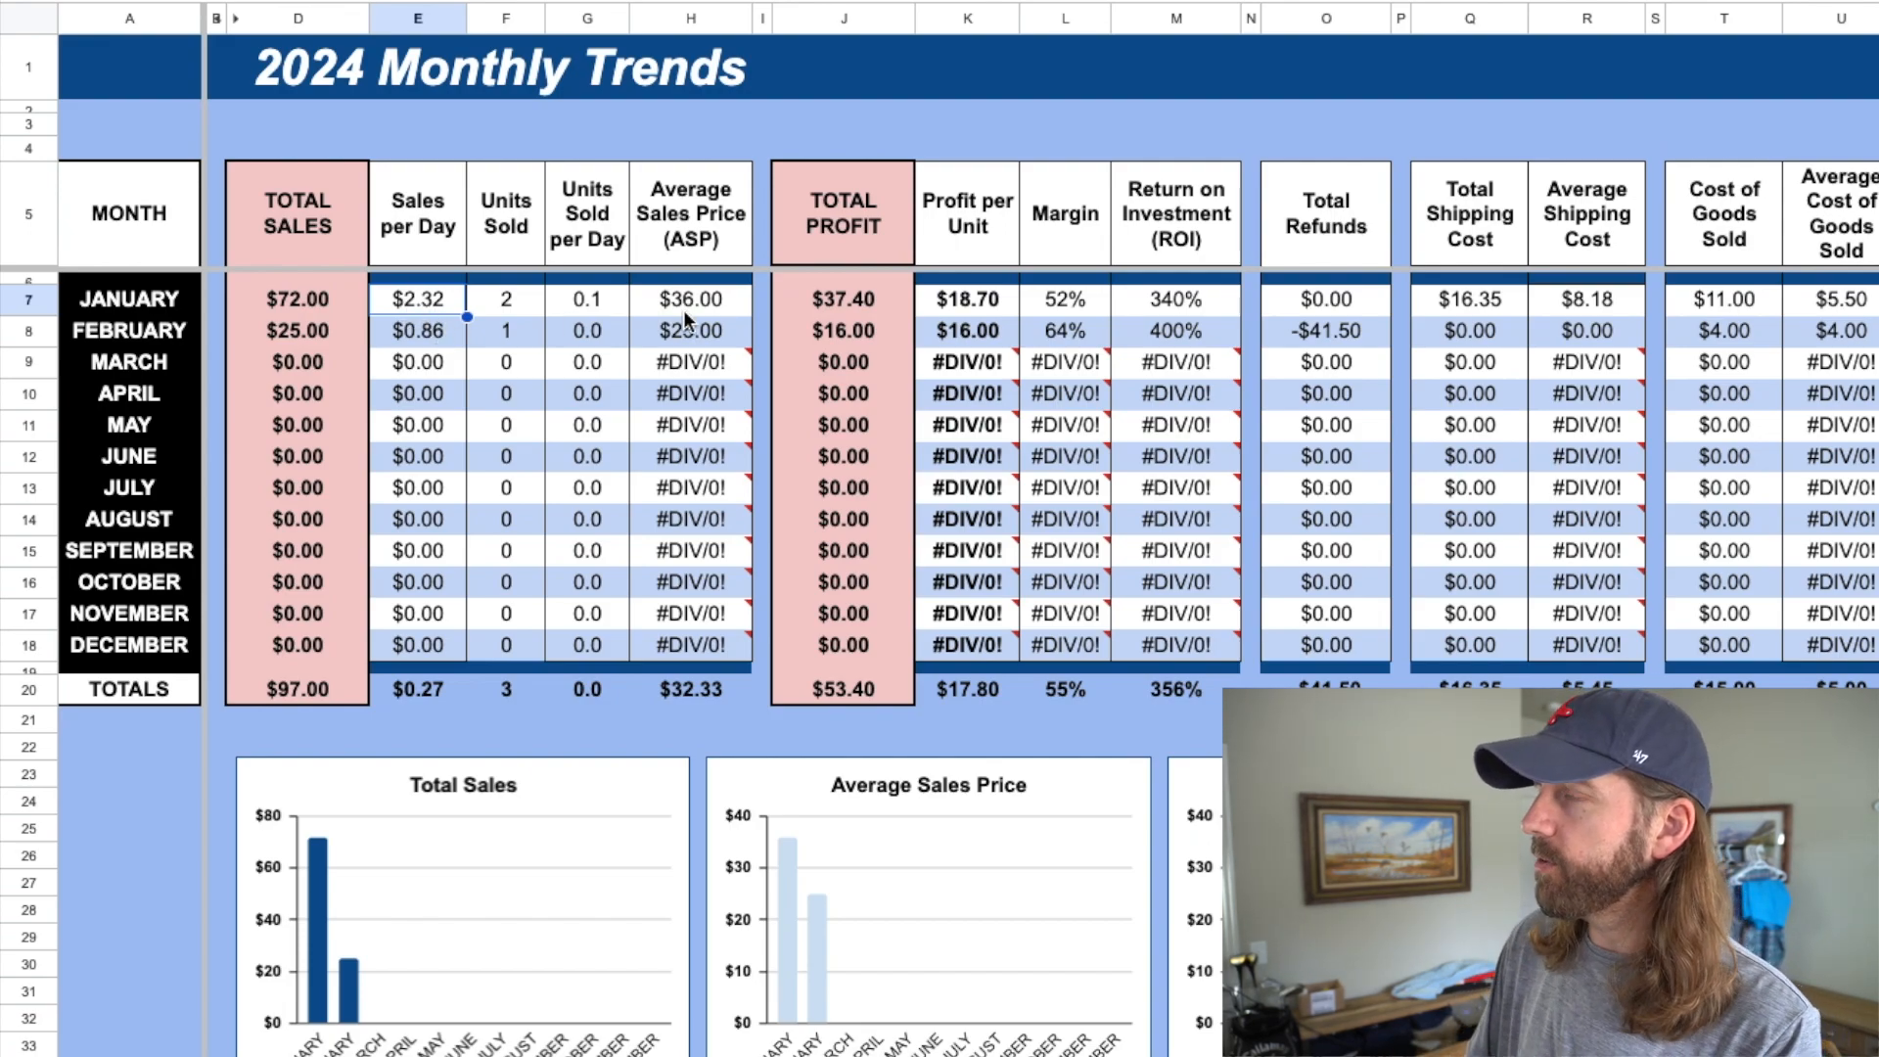
- Review January's total profit and profit per unit against the number of units sold
left_click(813, 308)
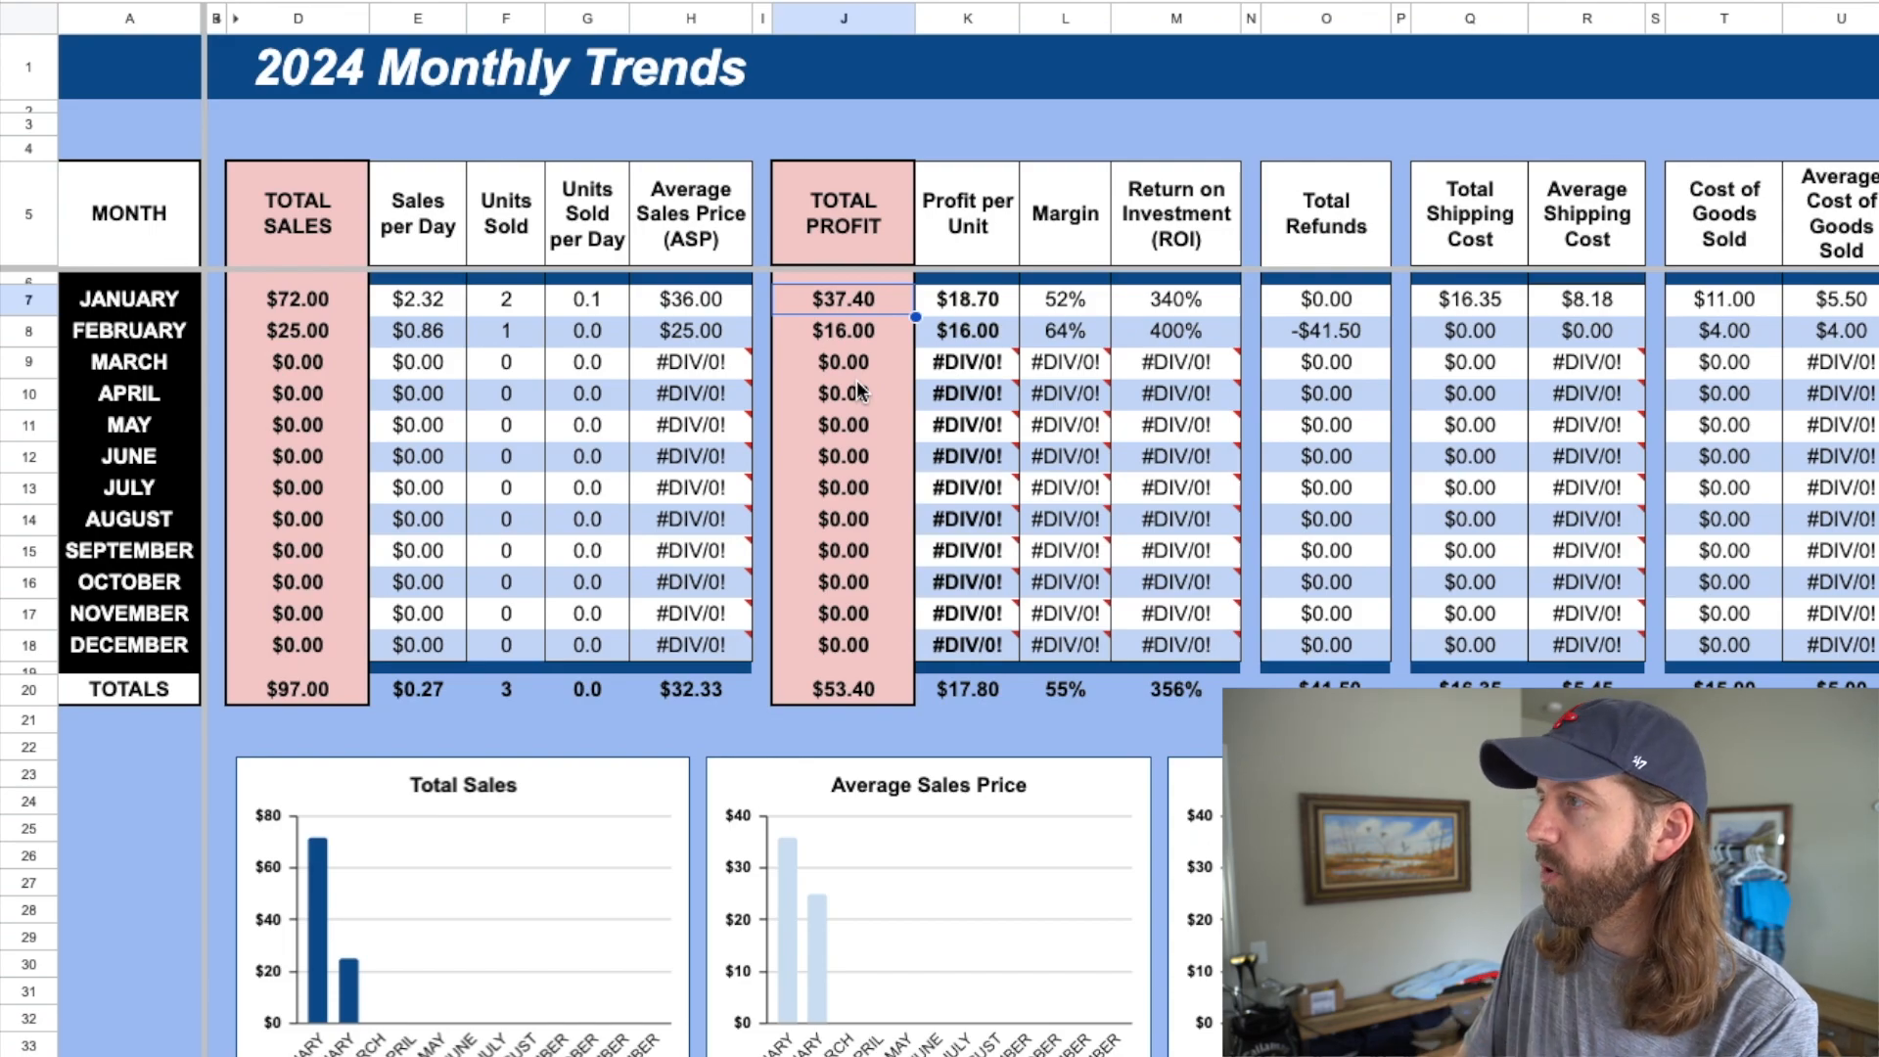
left_click(976, 301)
key("Right")
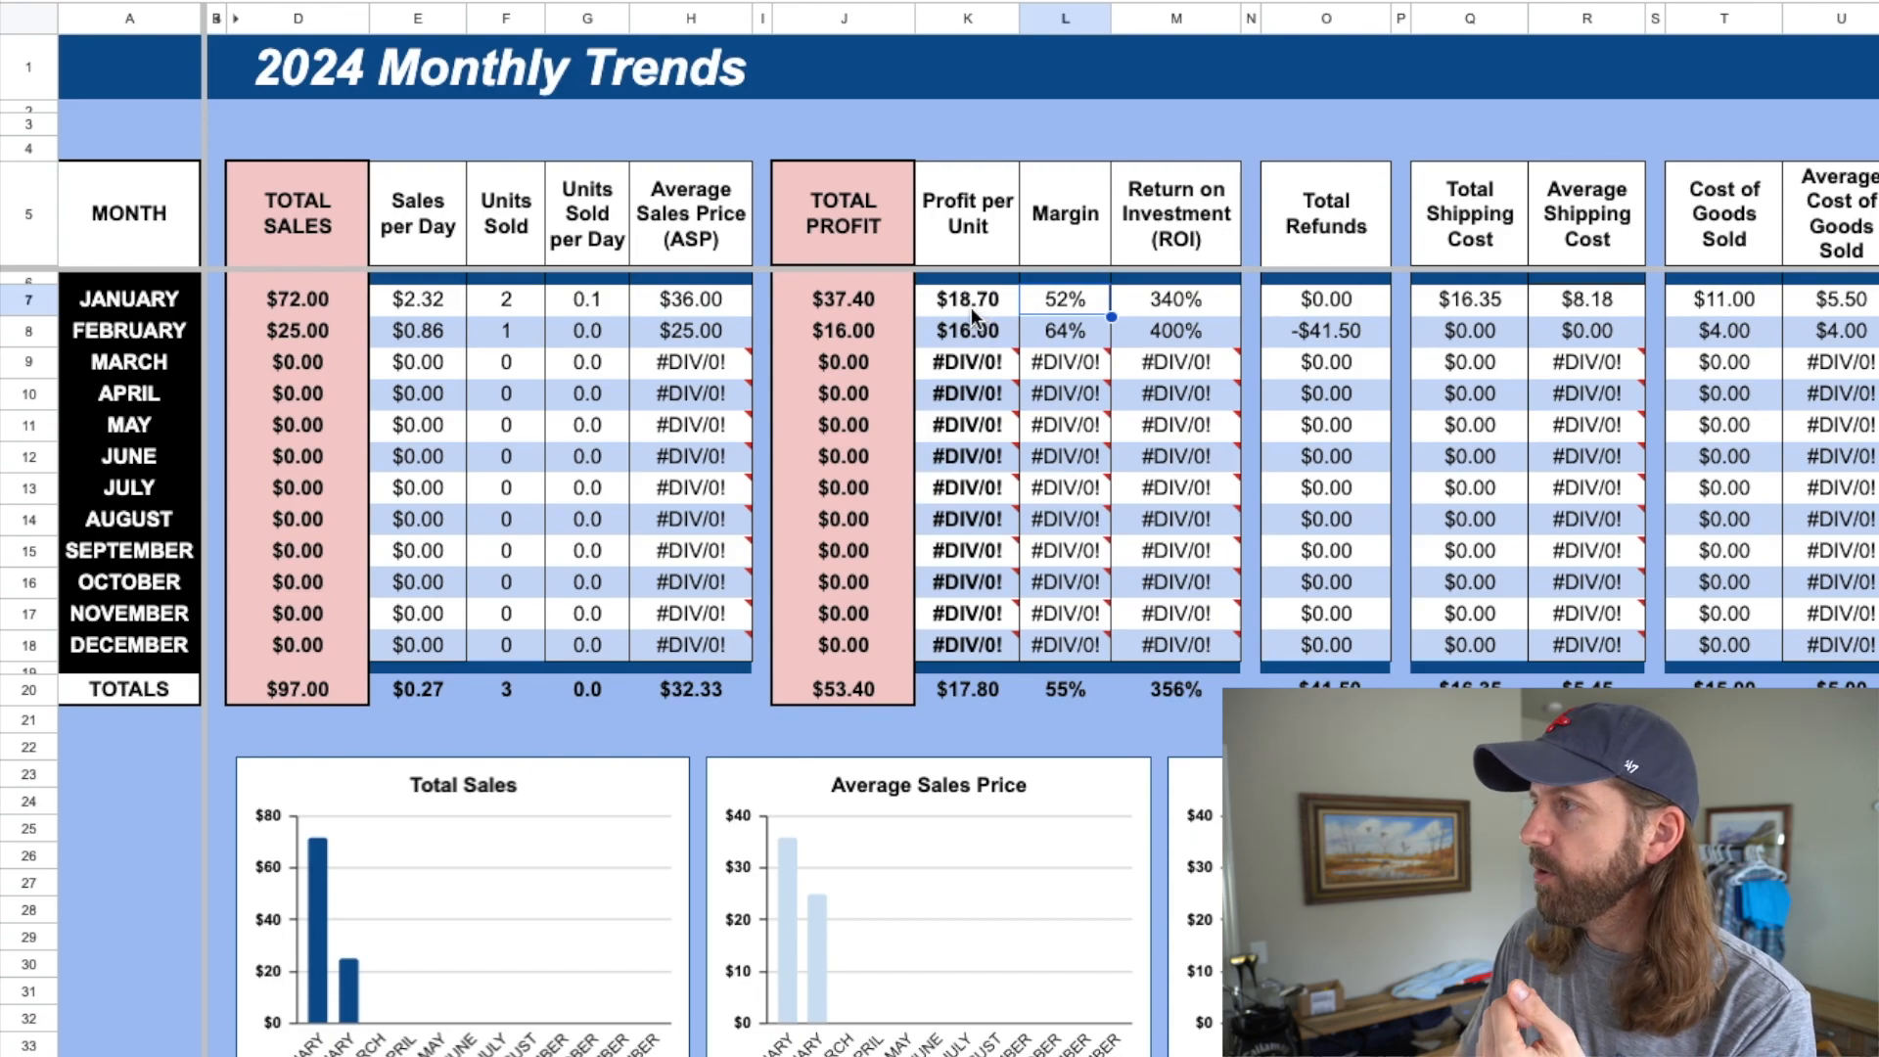
left_click(979, 305)
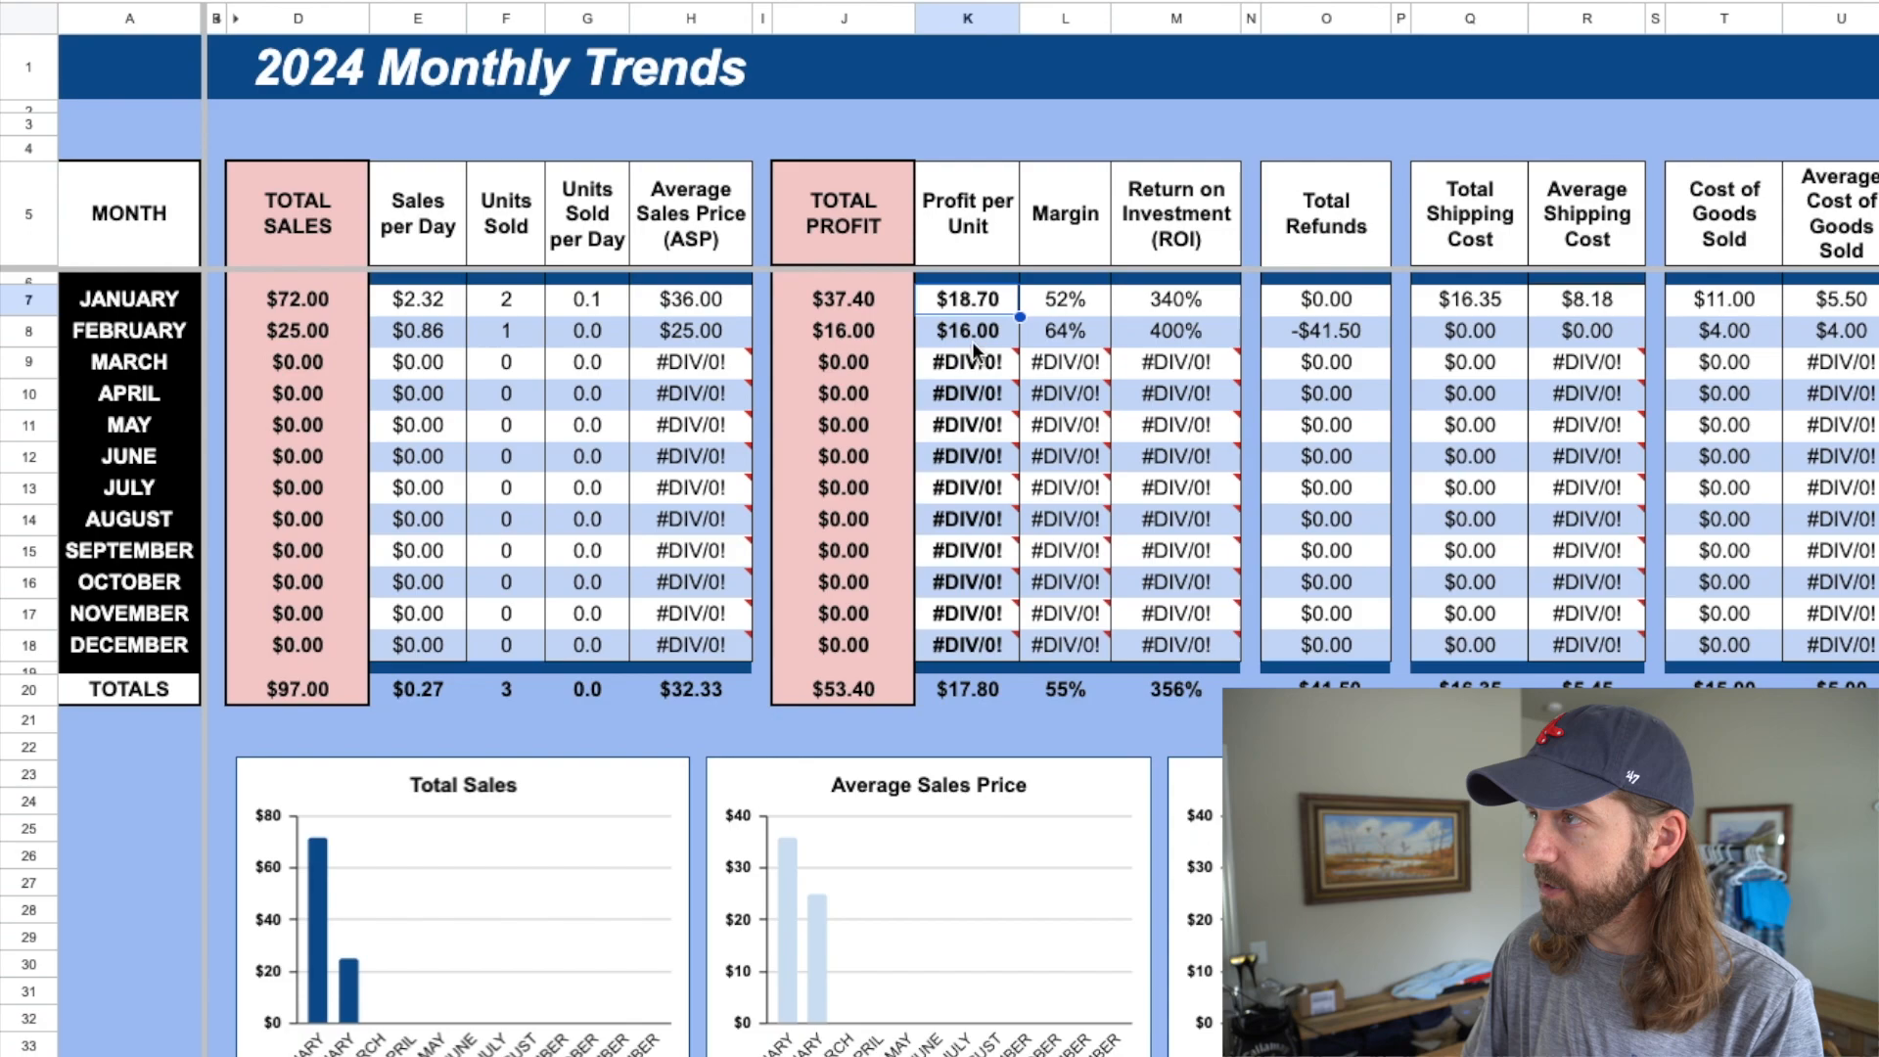
left_click(474, 298)
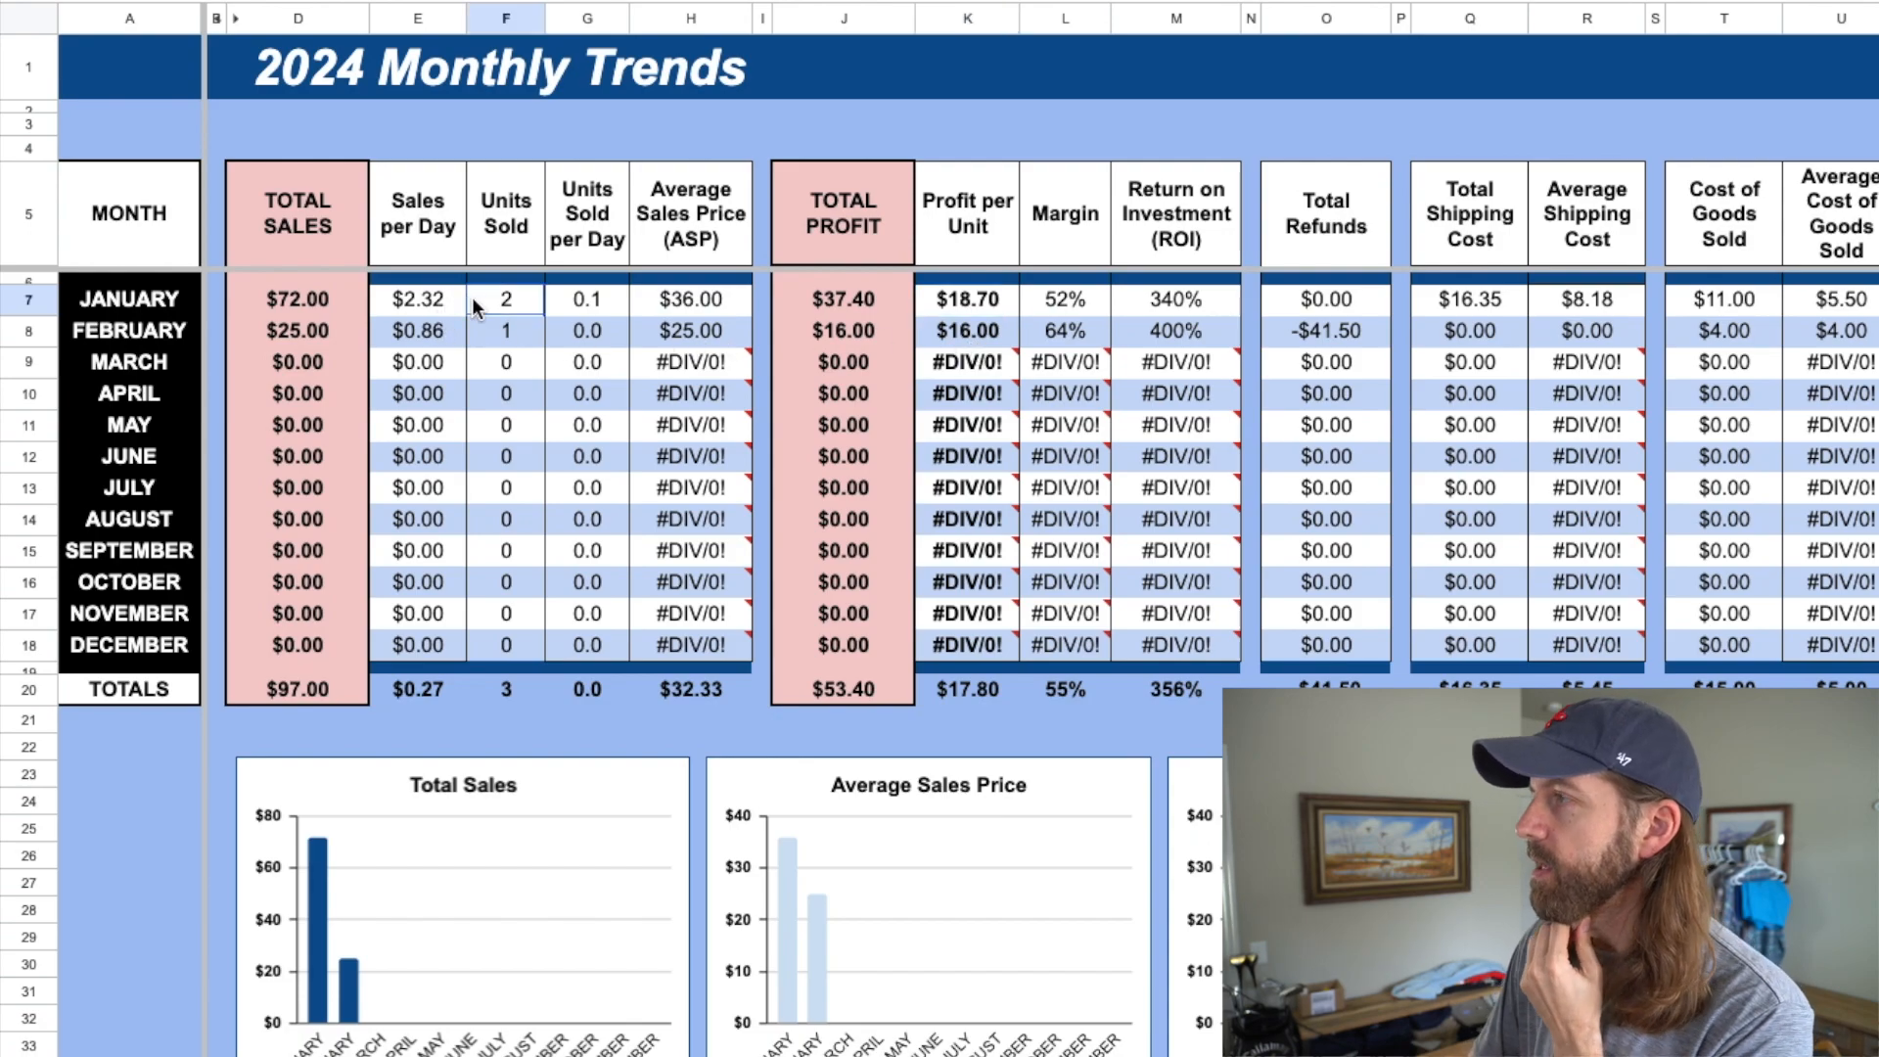
- Examine January's profit margin in relation to its total sales and total profit
left_click(1040, 302)
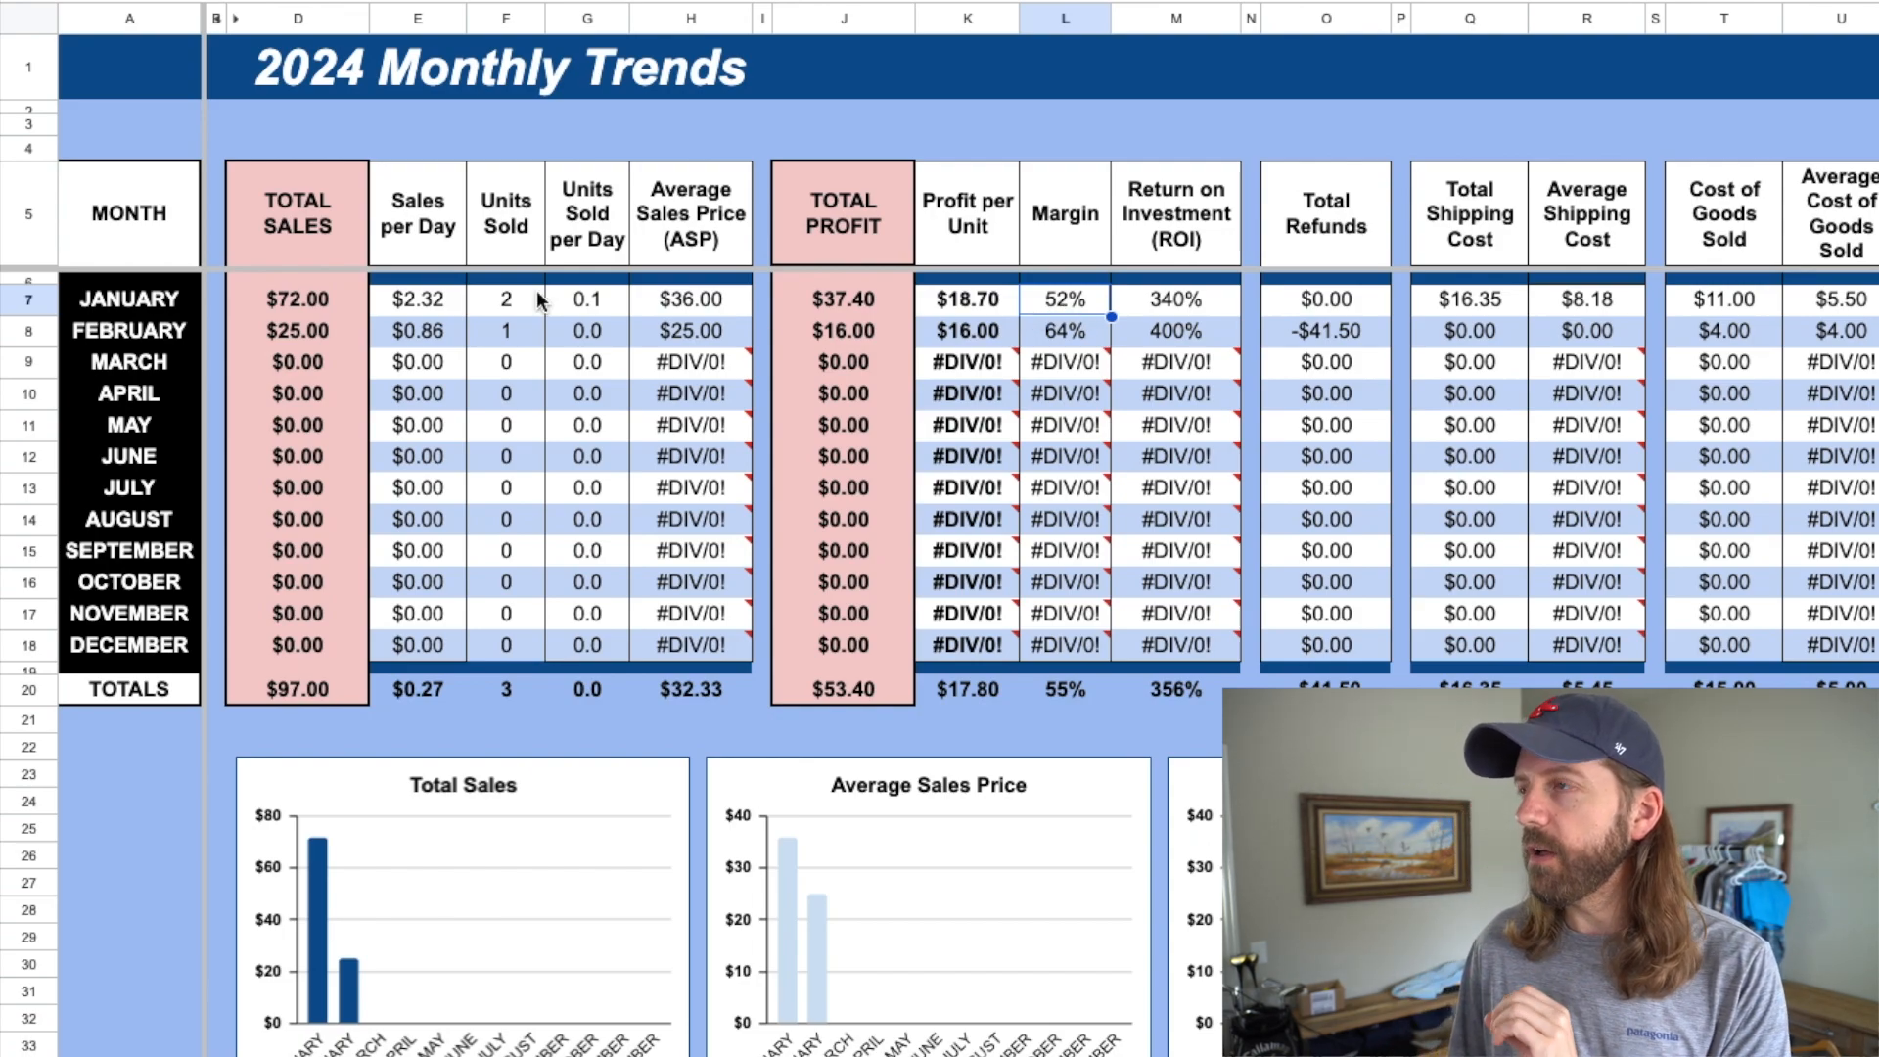
left_click(313, 309)
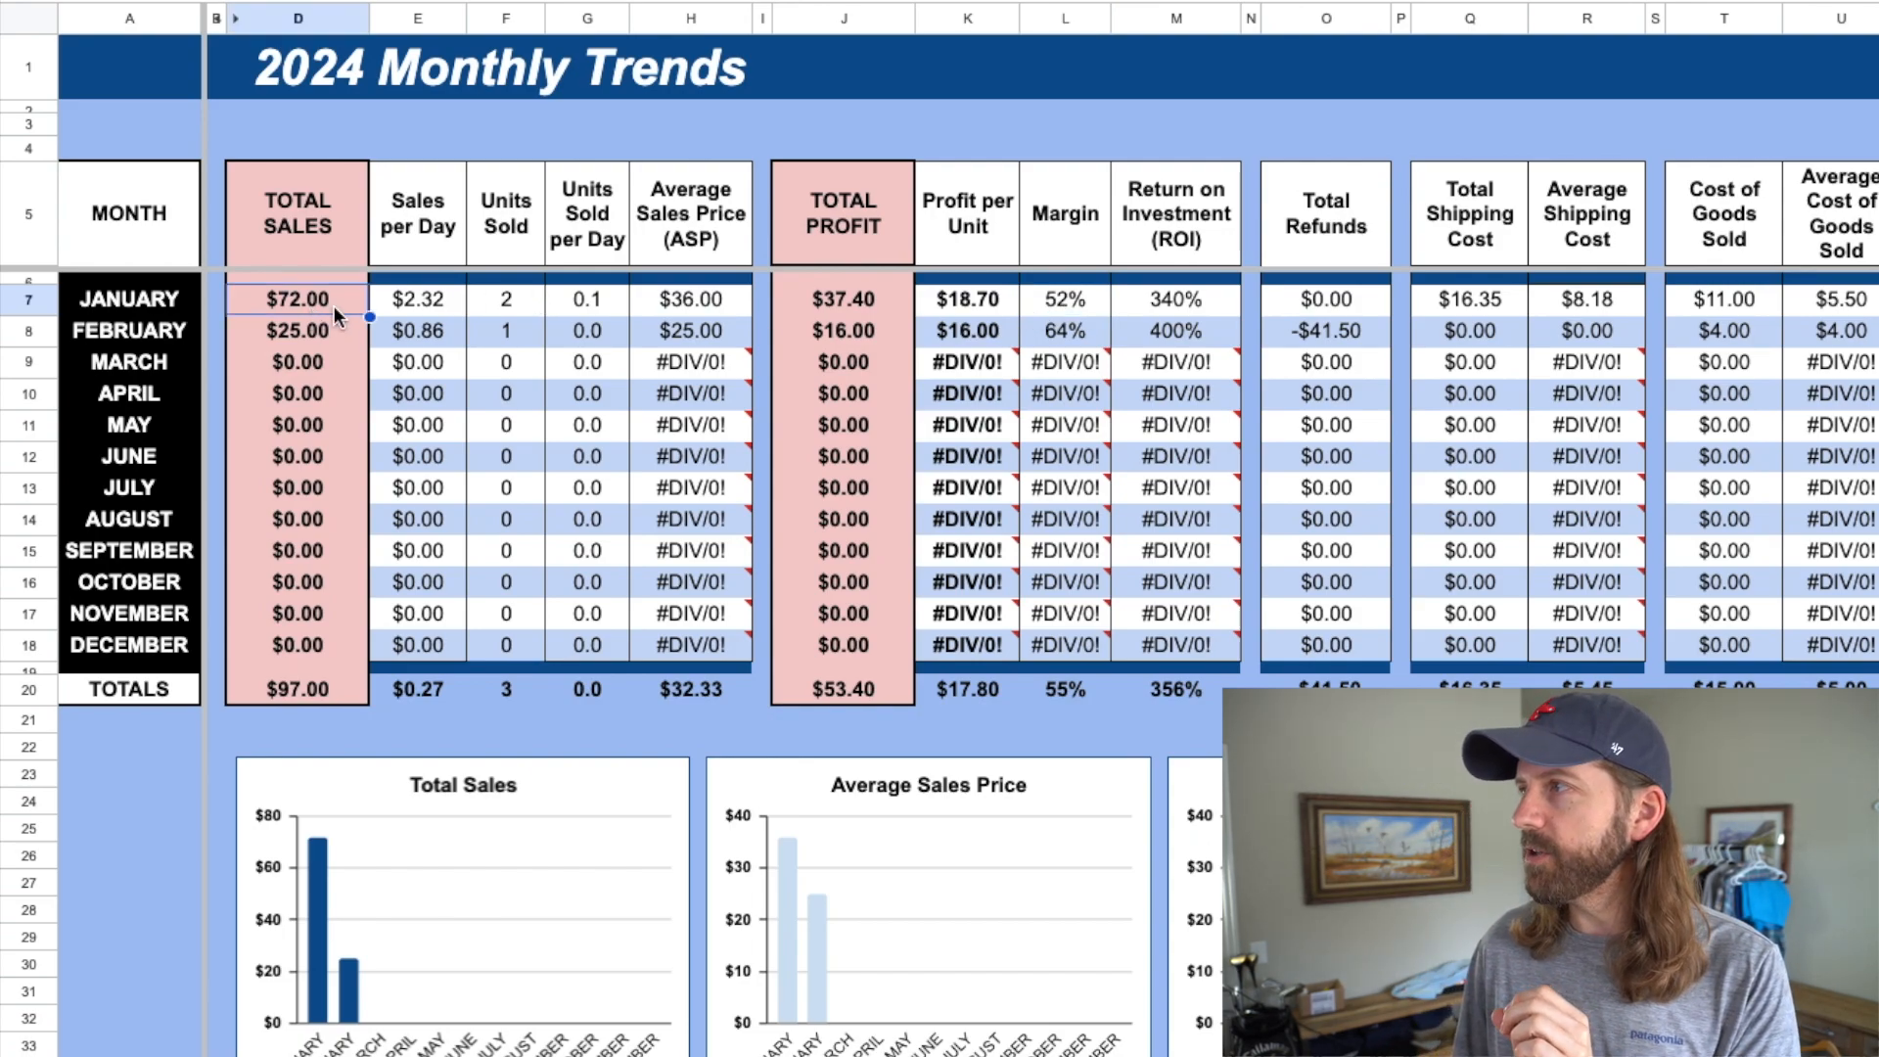
left_click(1030, 311)
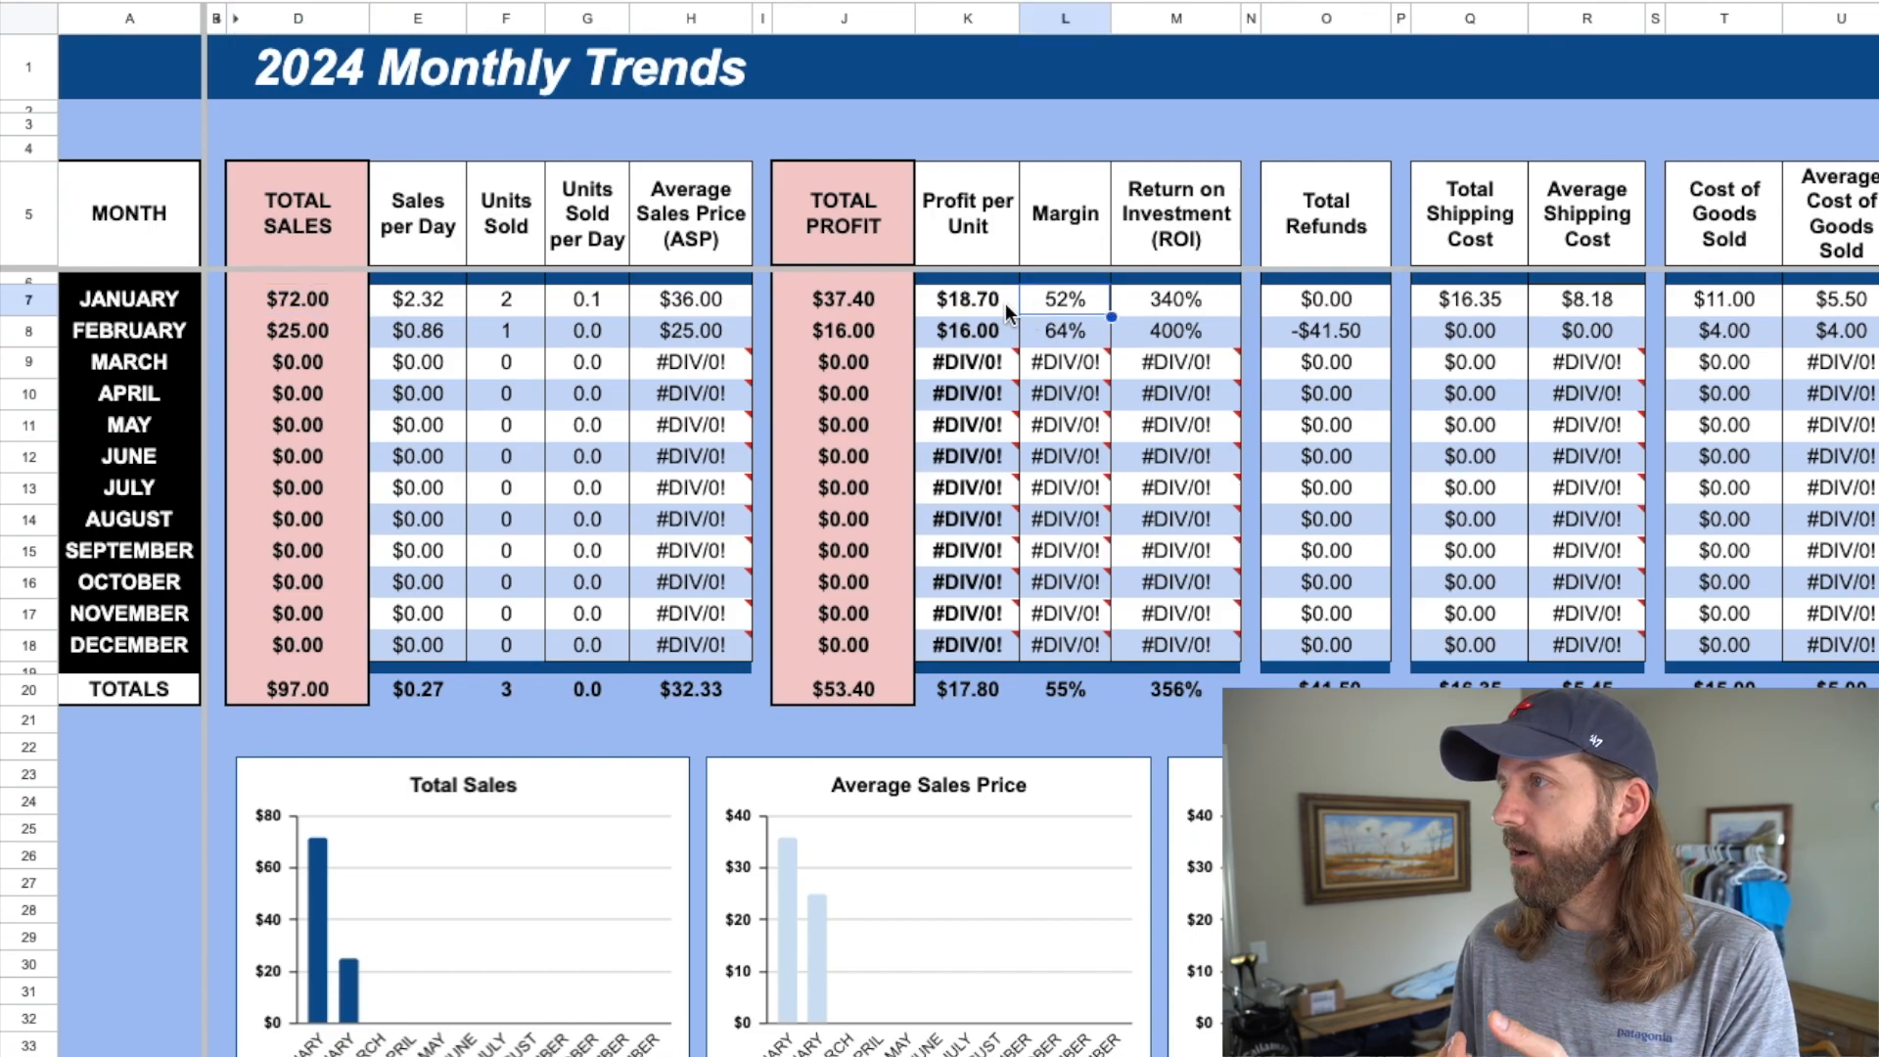
left_click(280, 303)
left_click(862, 309)
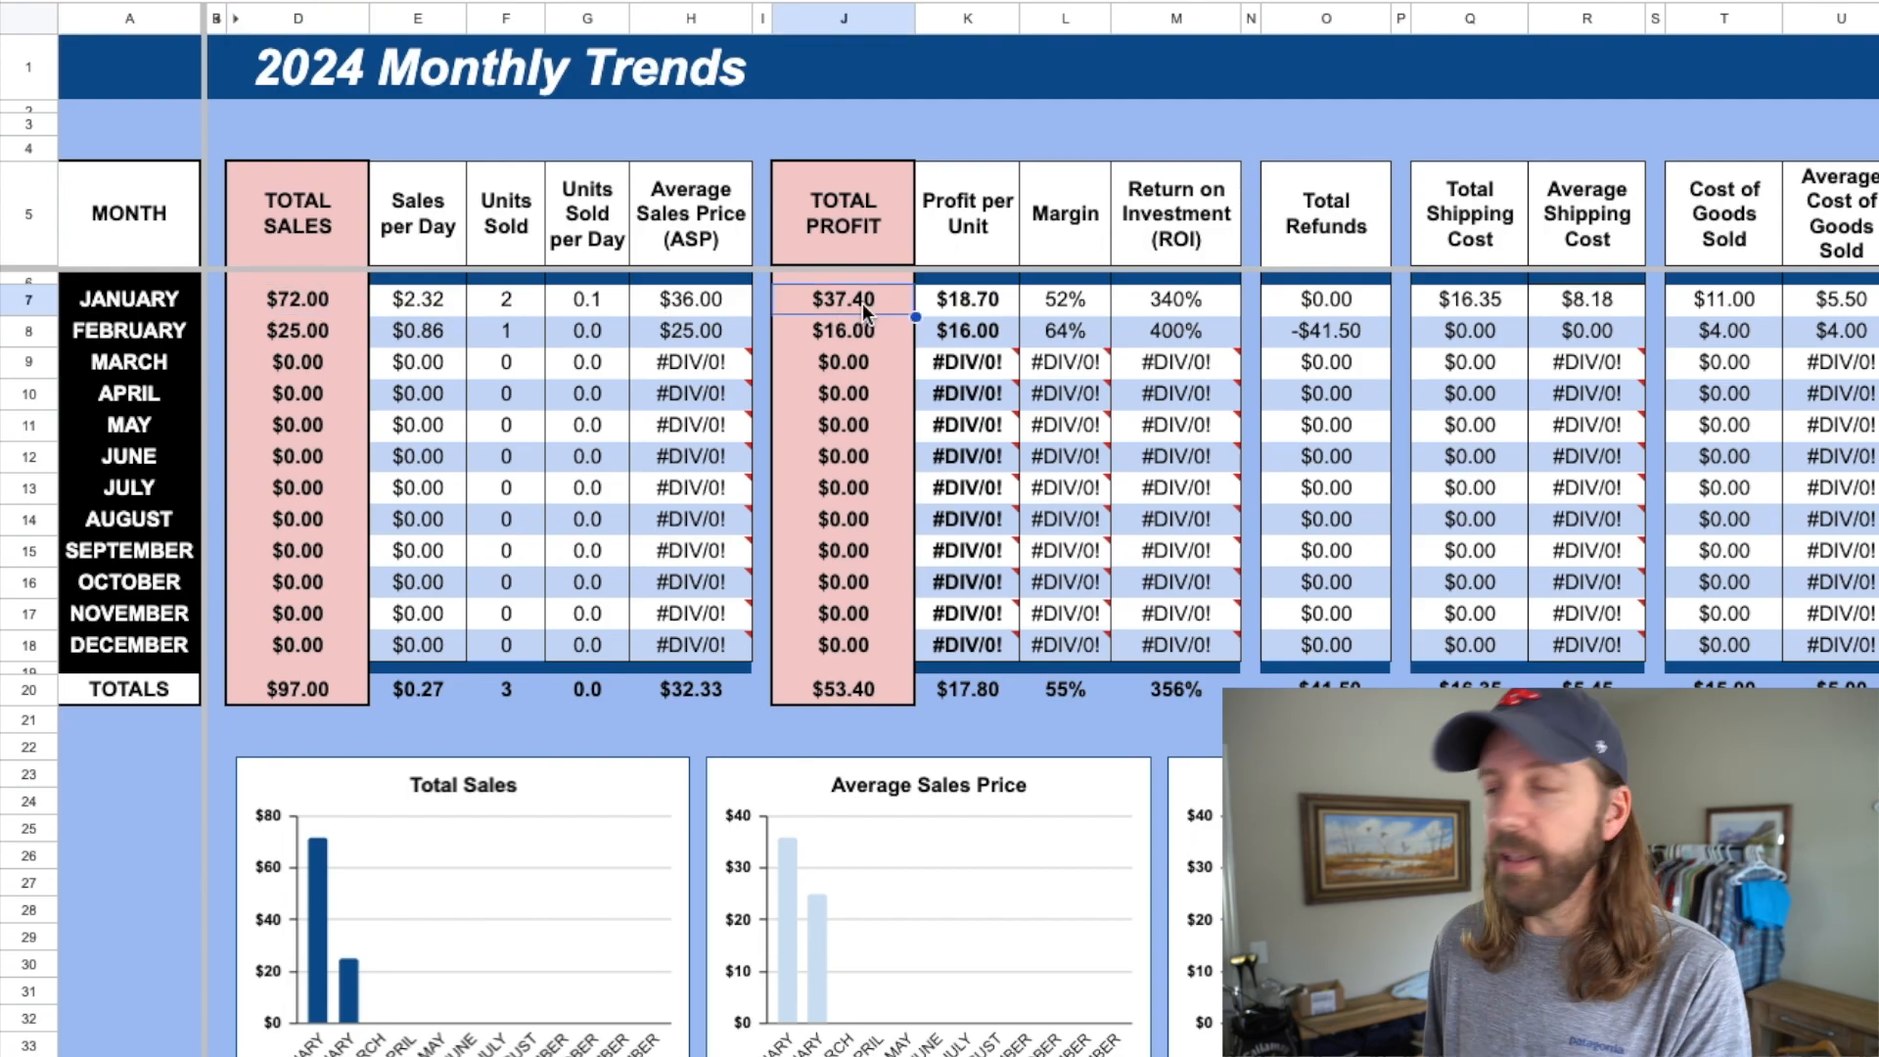
- Trace January's cost of goods sold to the Womens Merrell Shoes and Patagonia Hat costs in the Sales sheet
left_click(1690, 307)
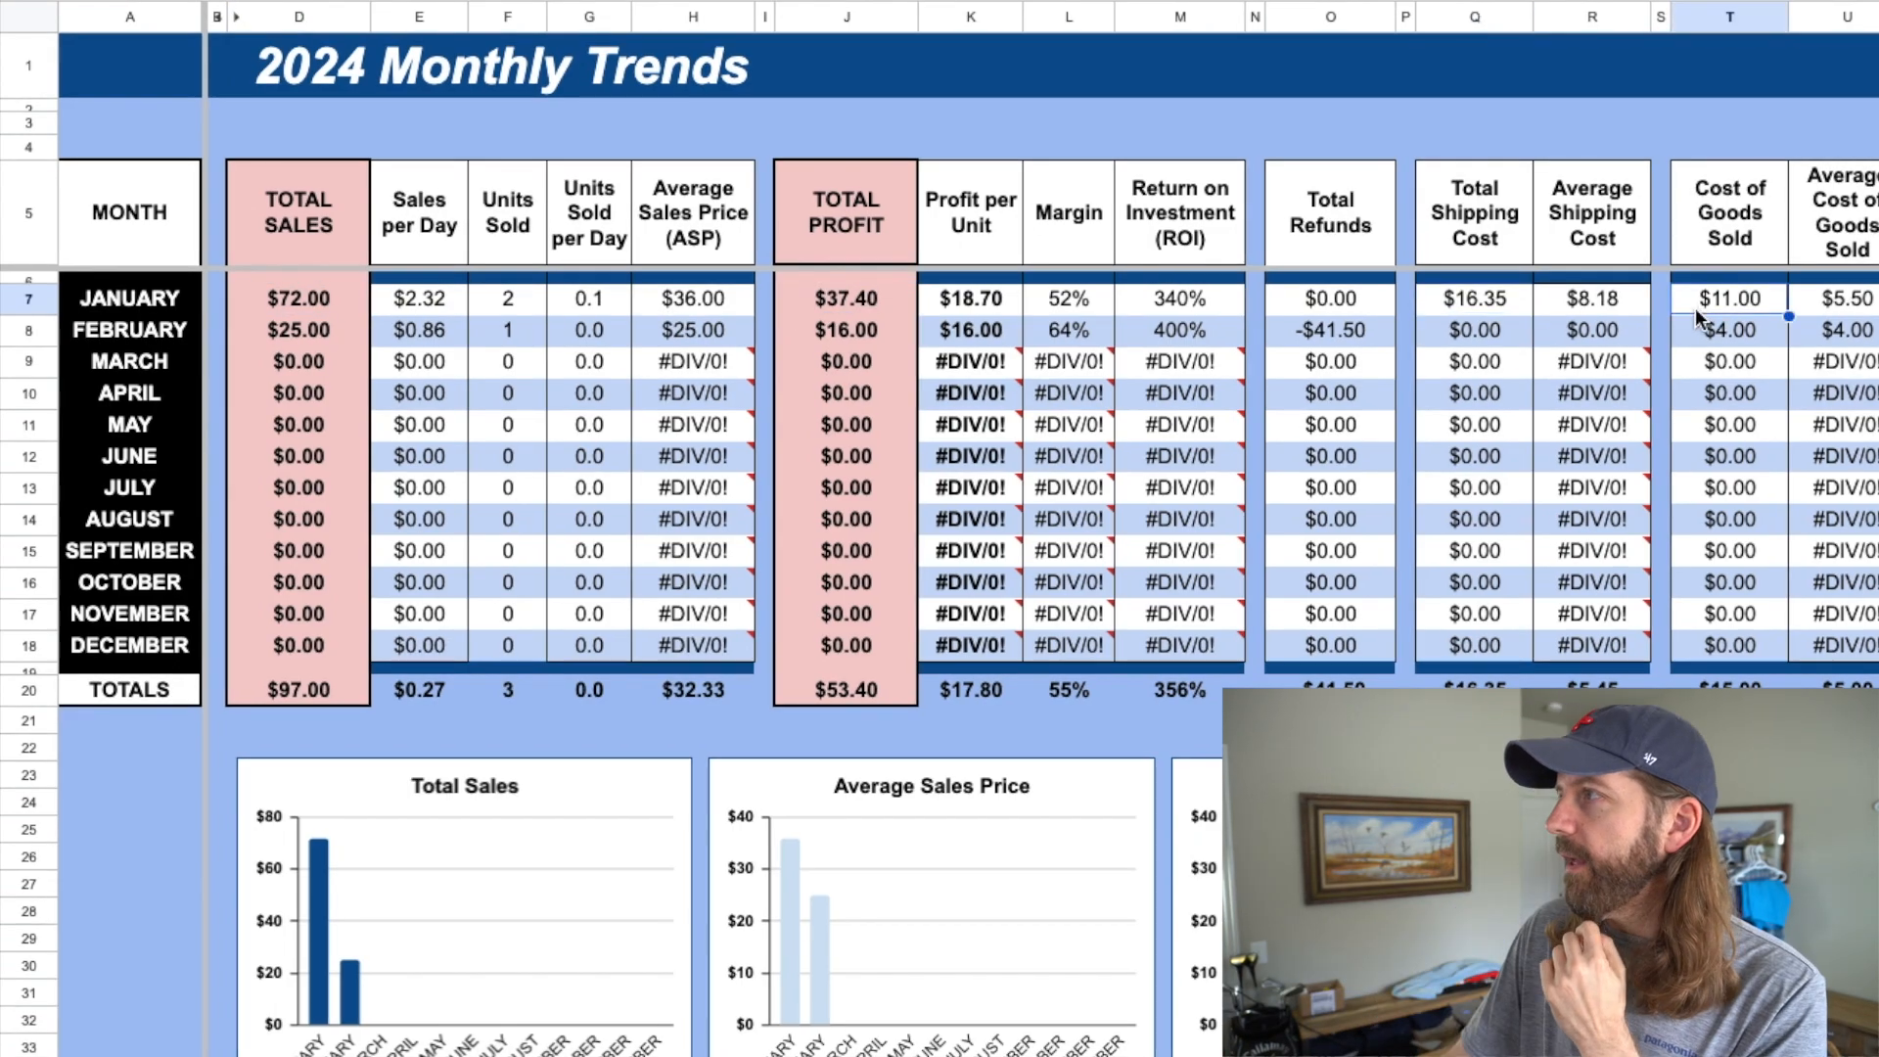
left_click(1162, 309)
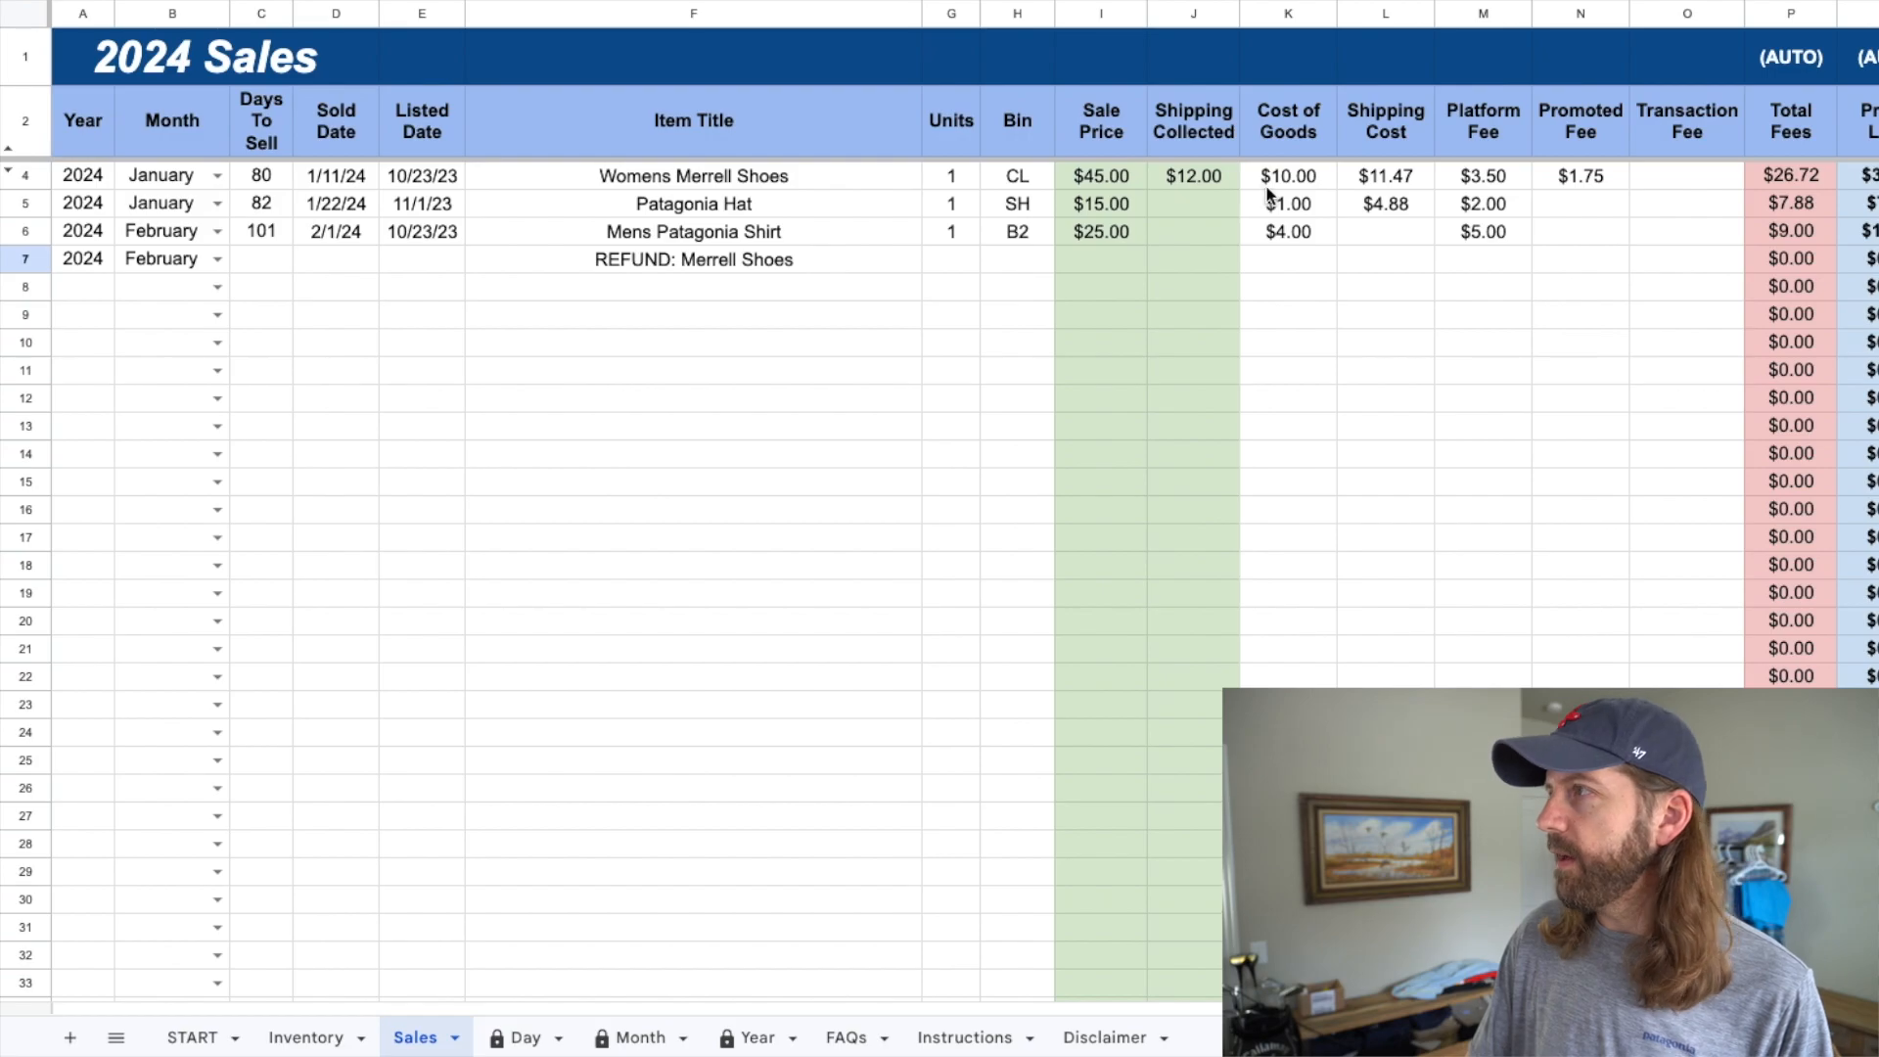
left_click(1270, 185)
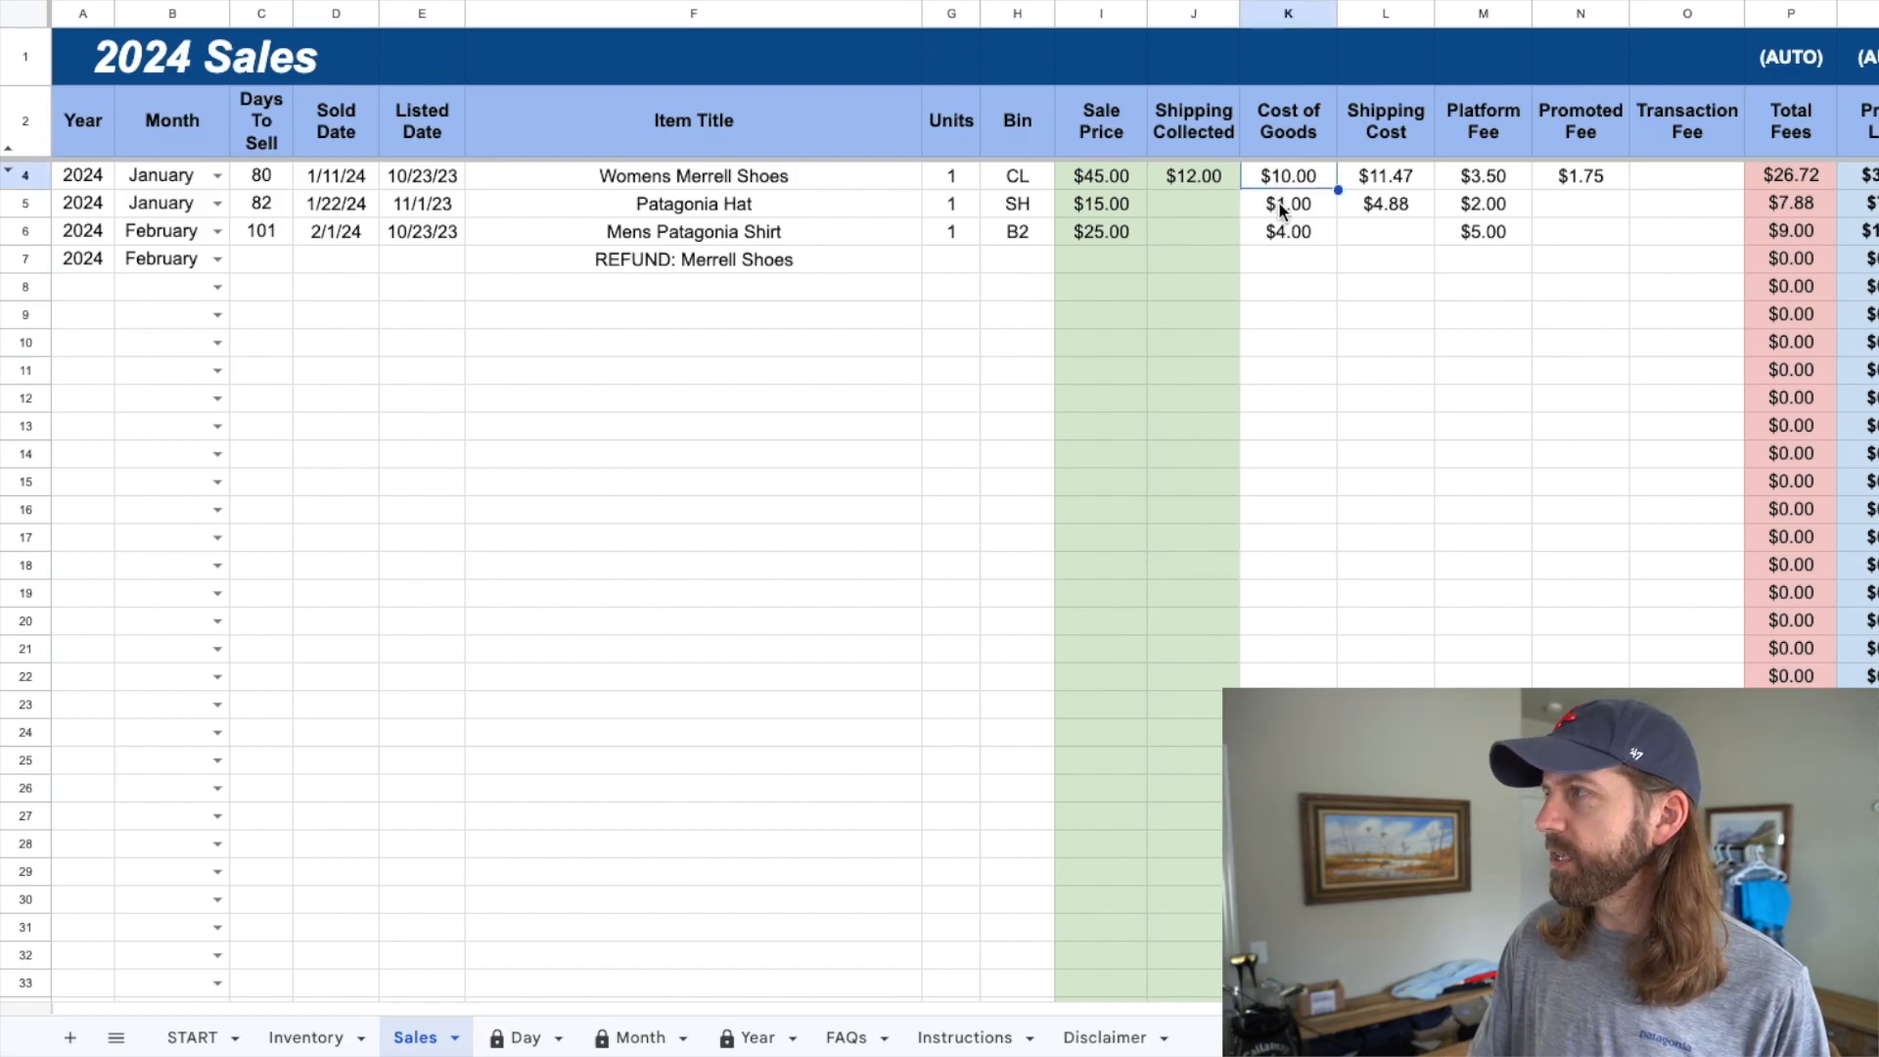
left_click(1278, 204)
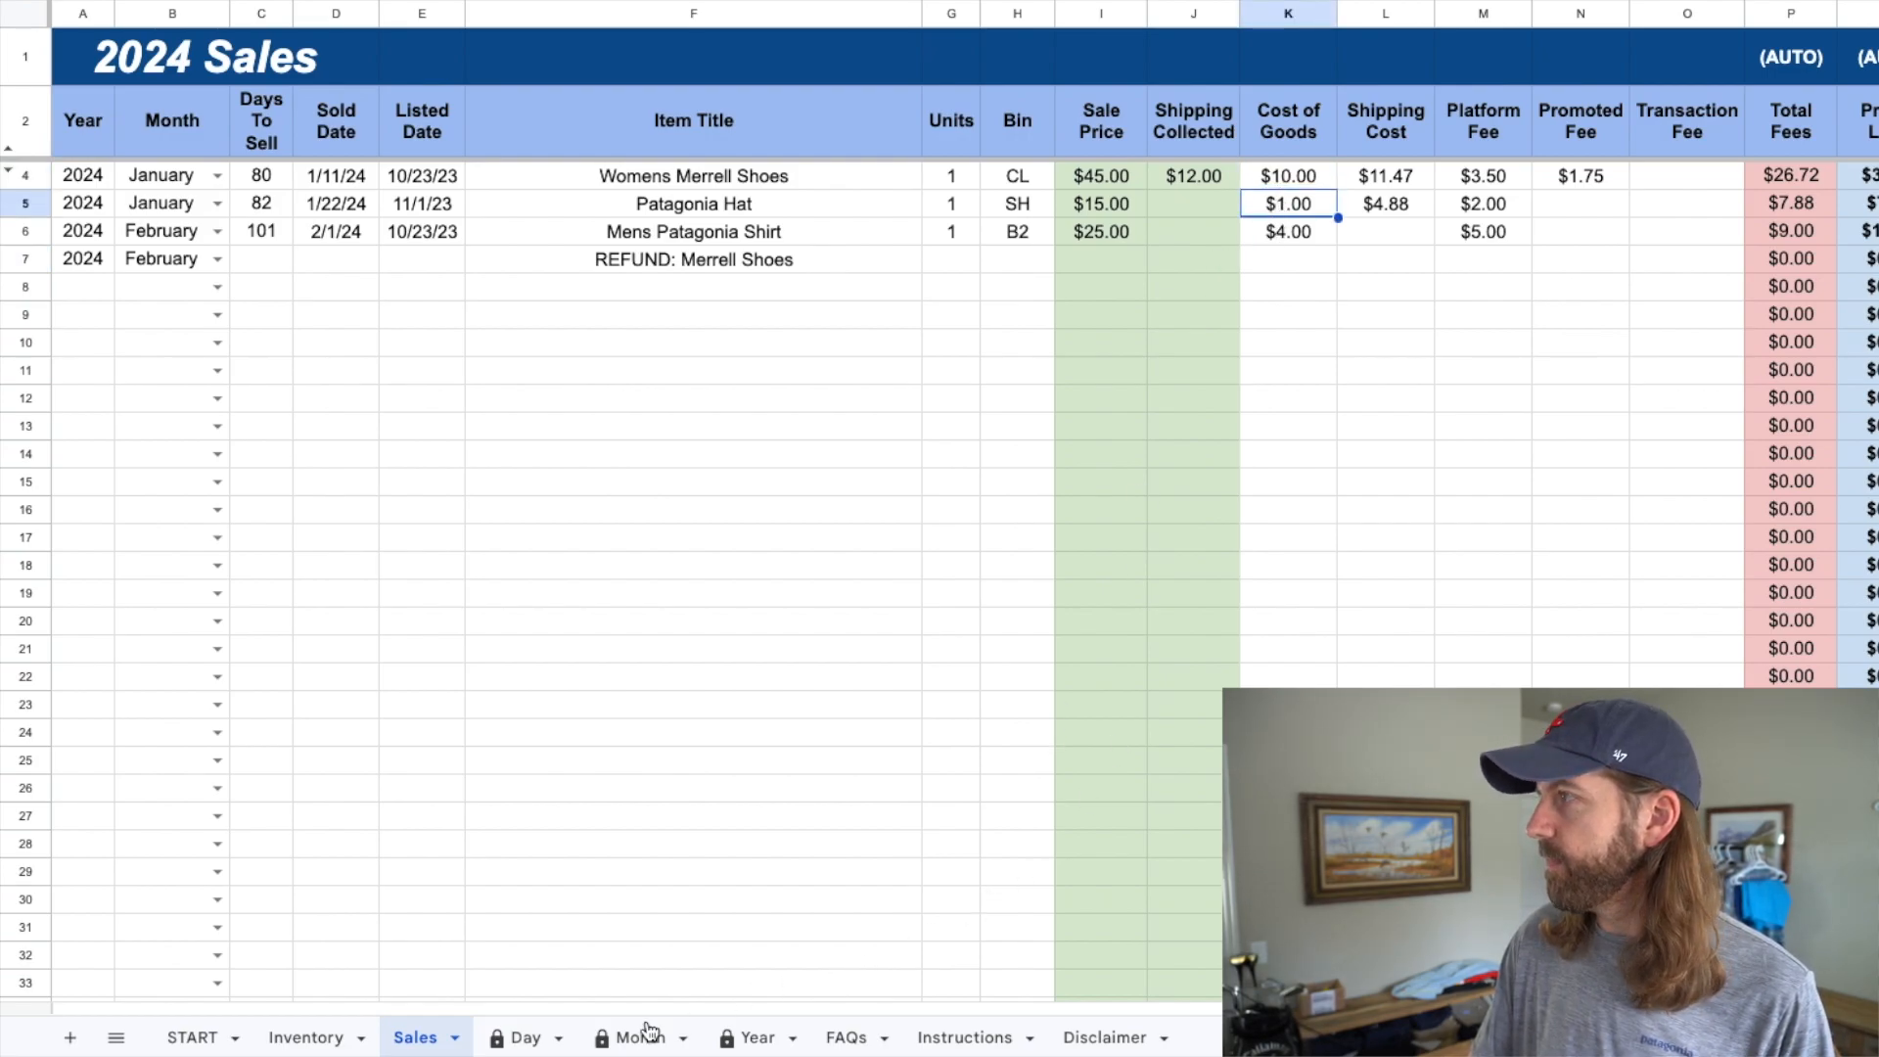
- Return to the Month sheet and compare January's return on investment with its total profit and cost of goods sold
left_click(619, 1039)
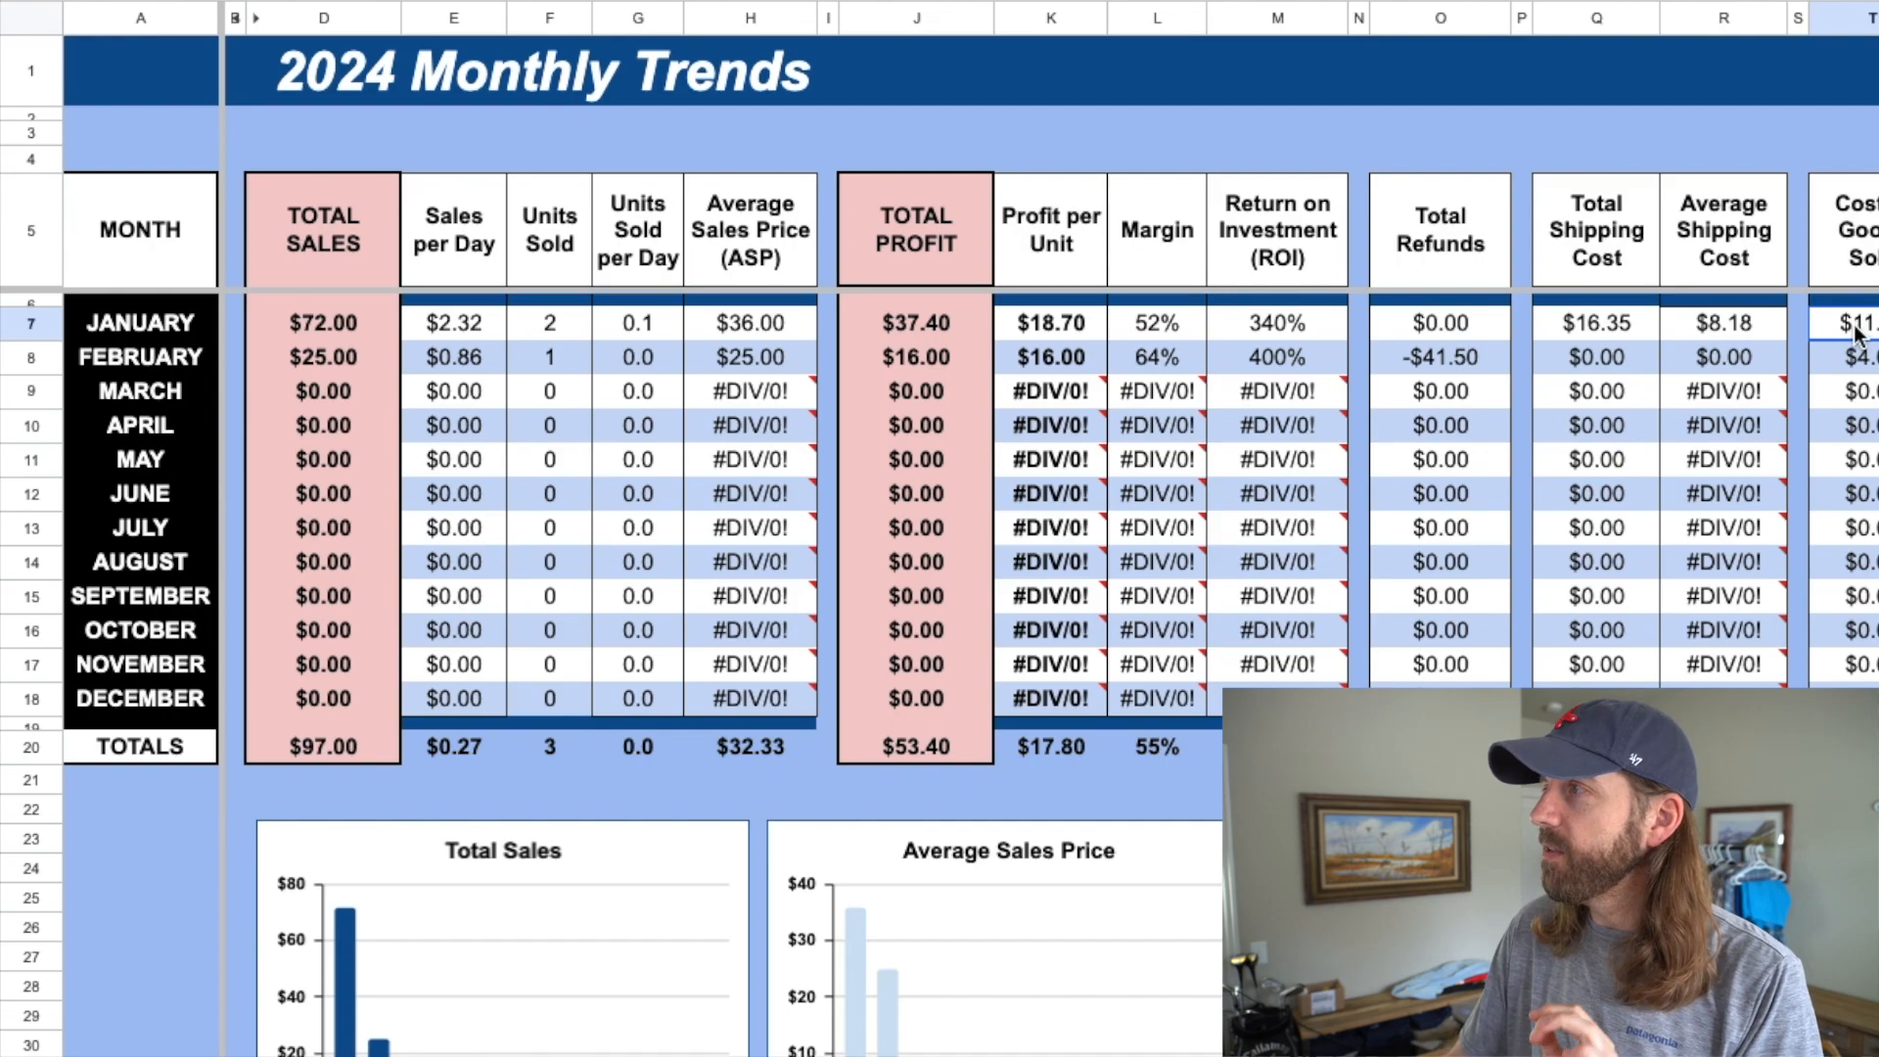
left_click(1255, 331)
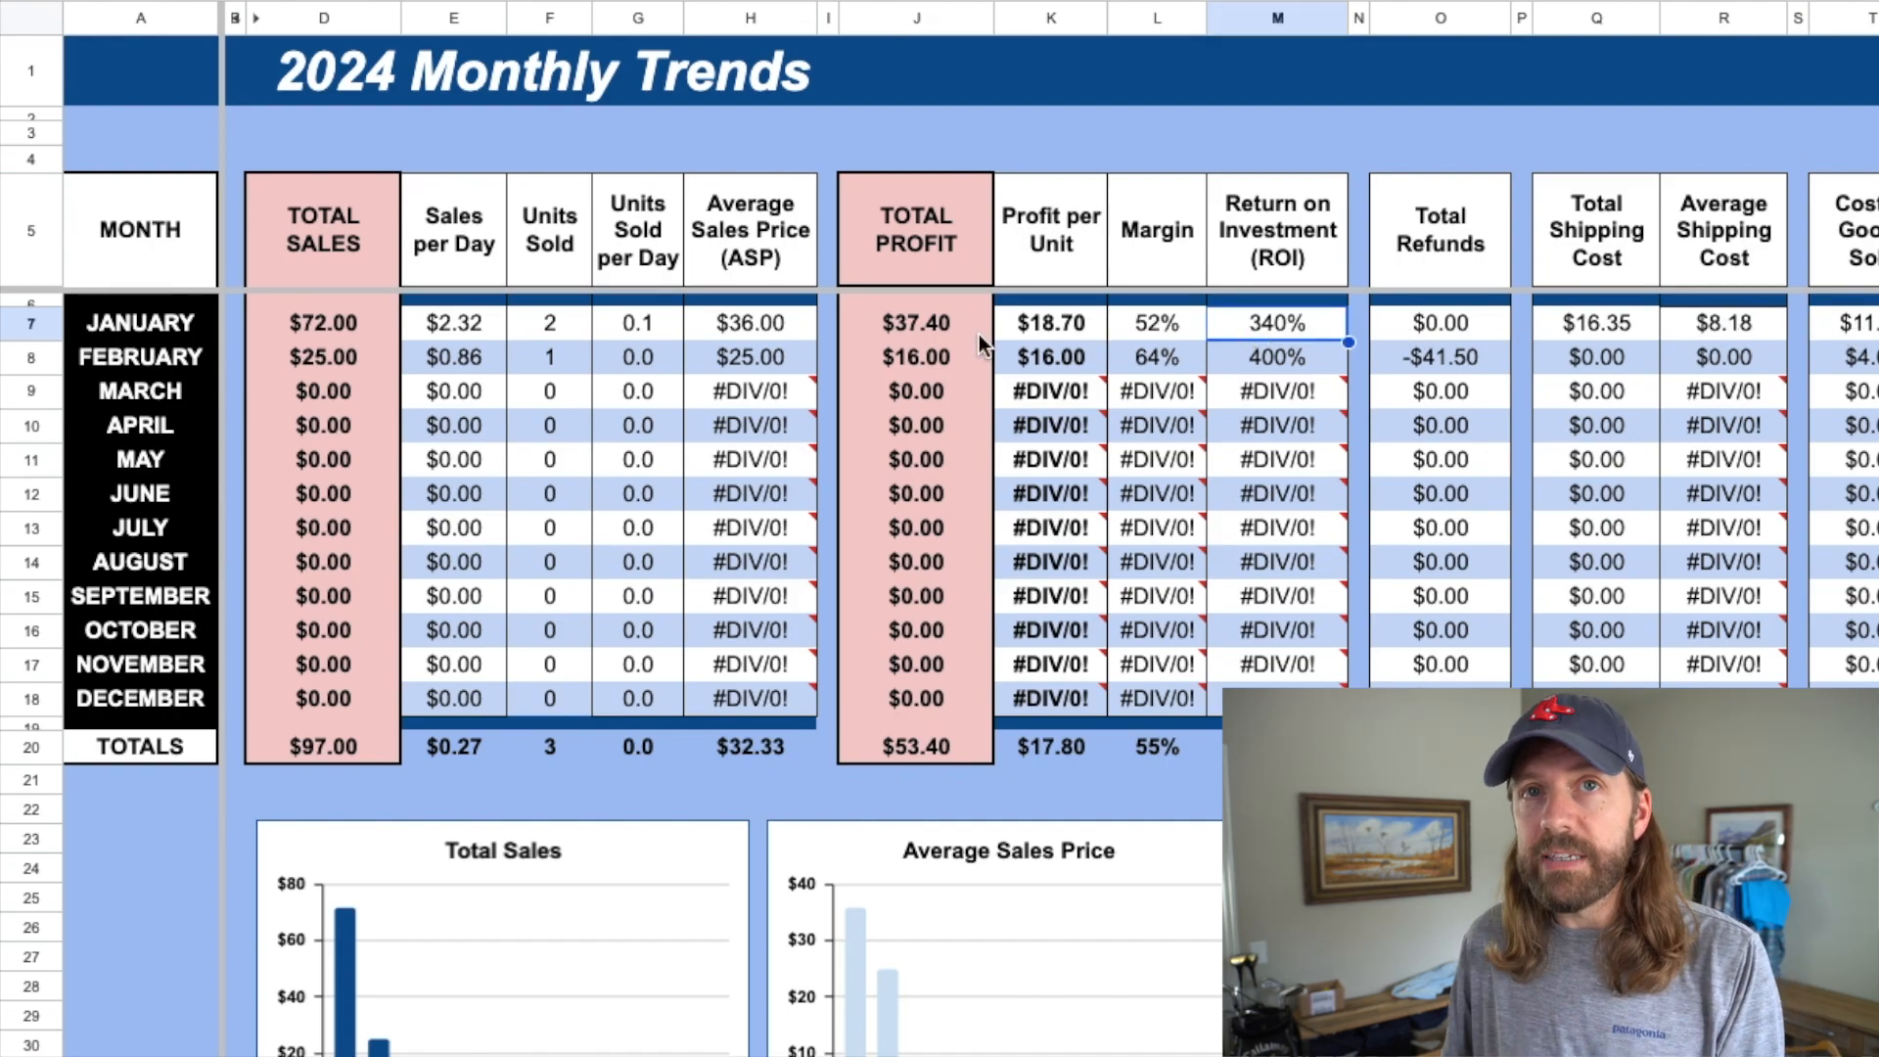
left_click(949, 331)
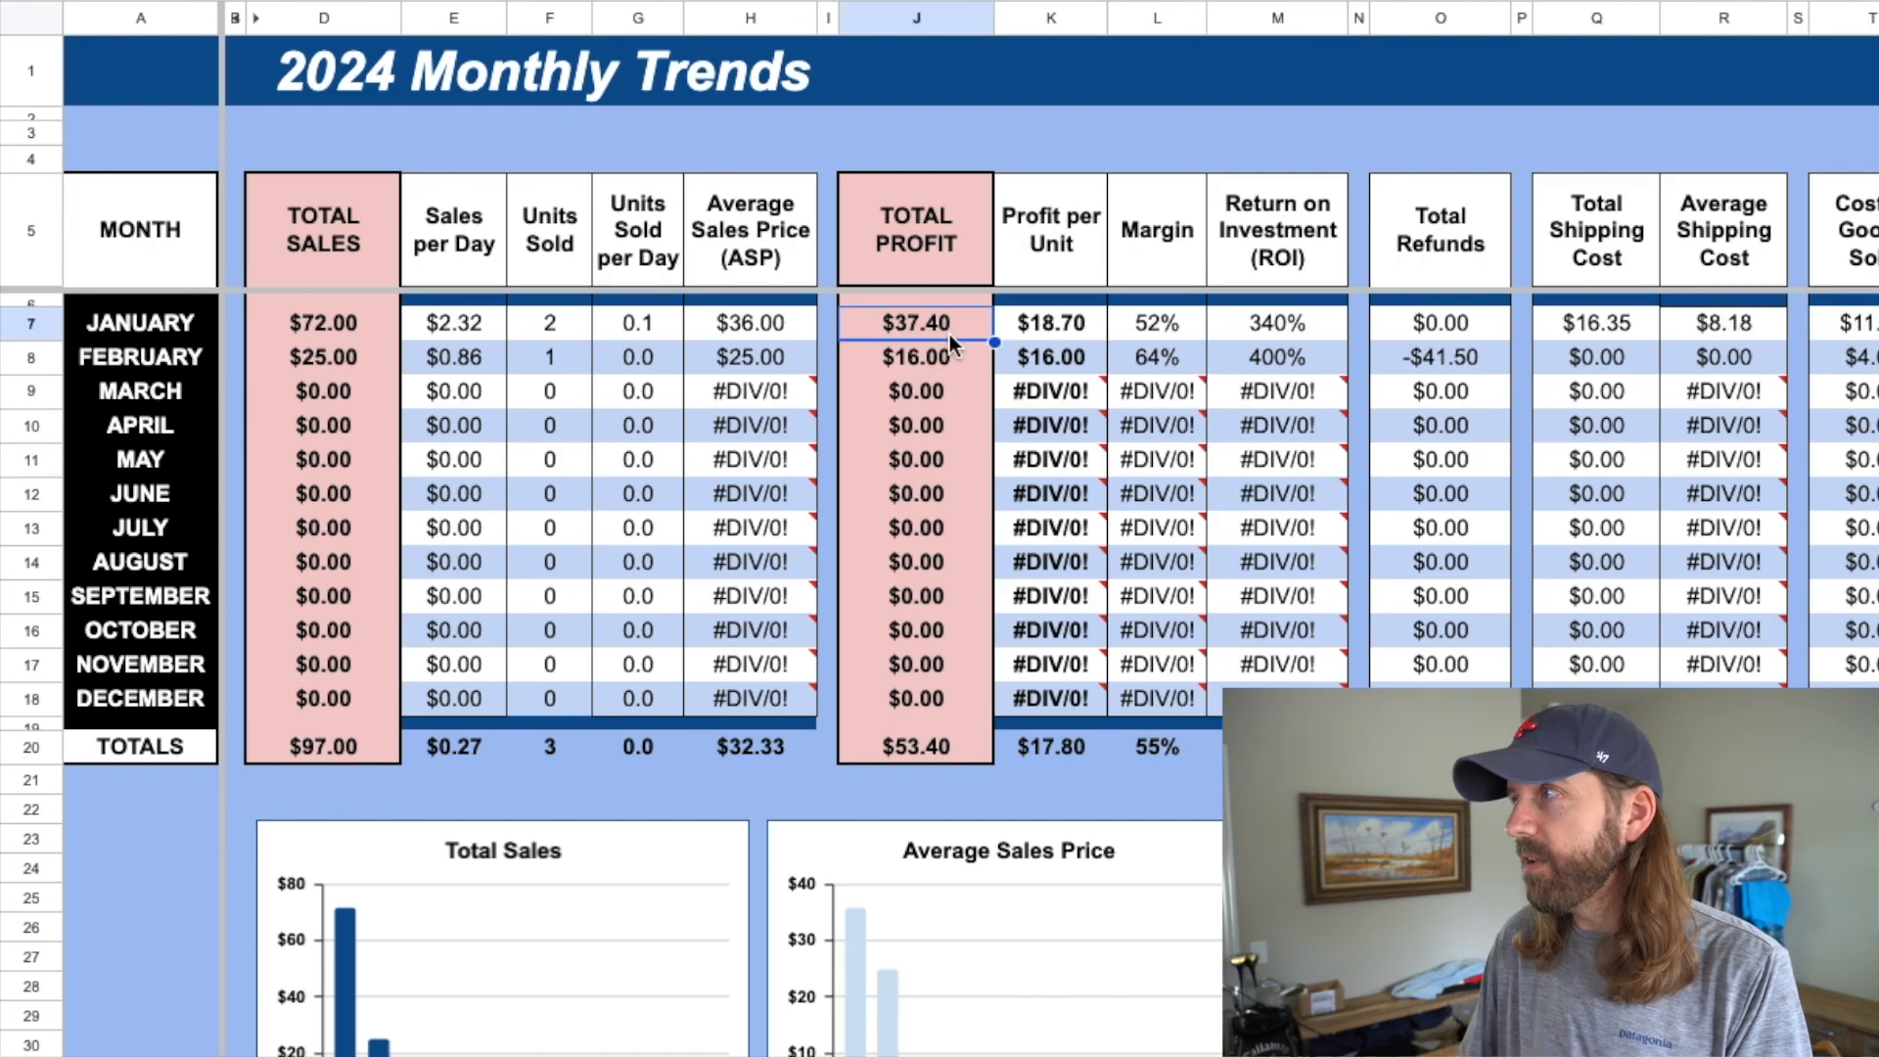
left_click(1267, 323)
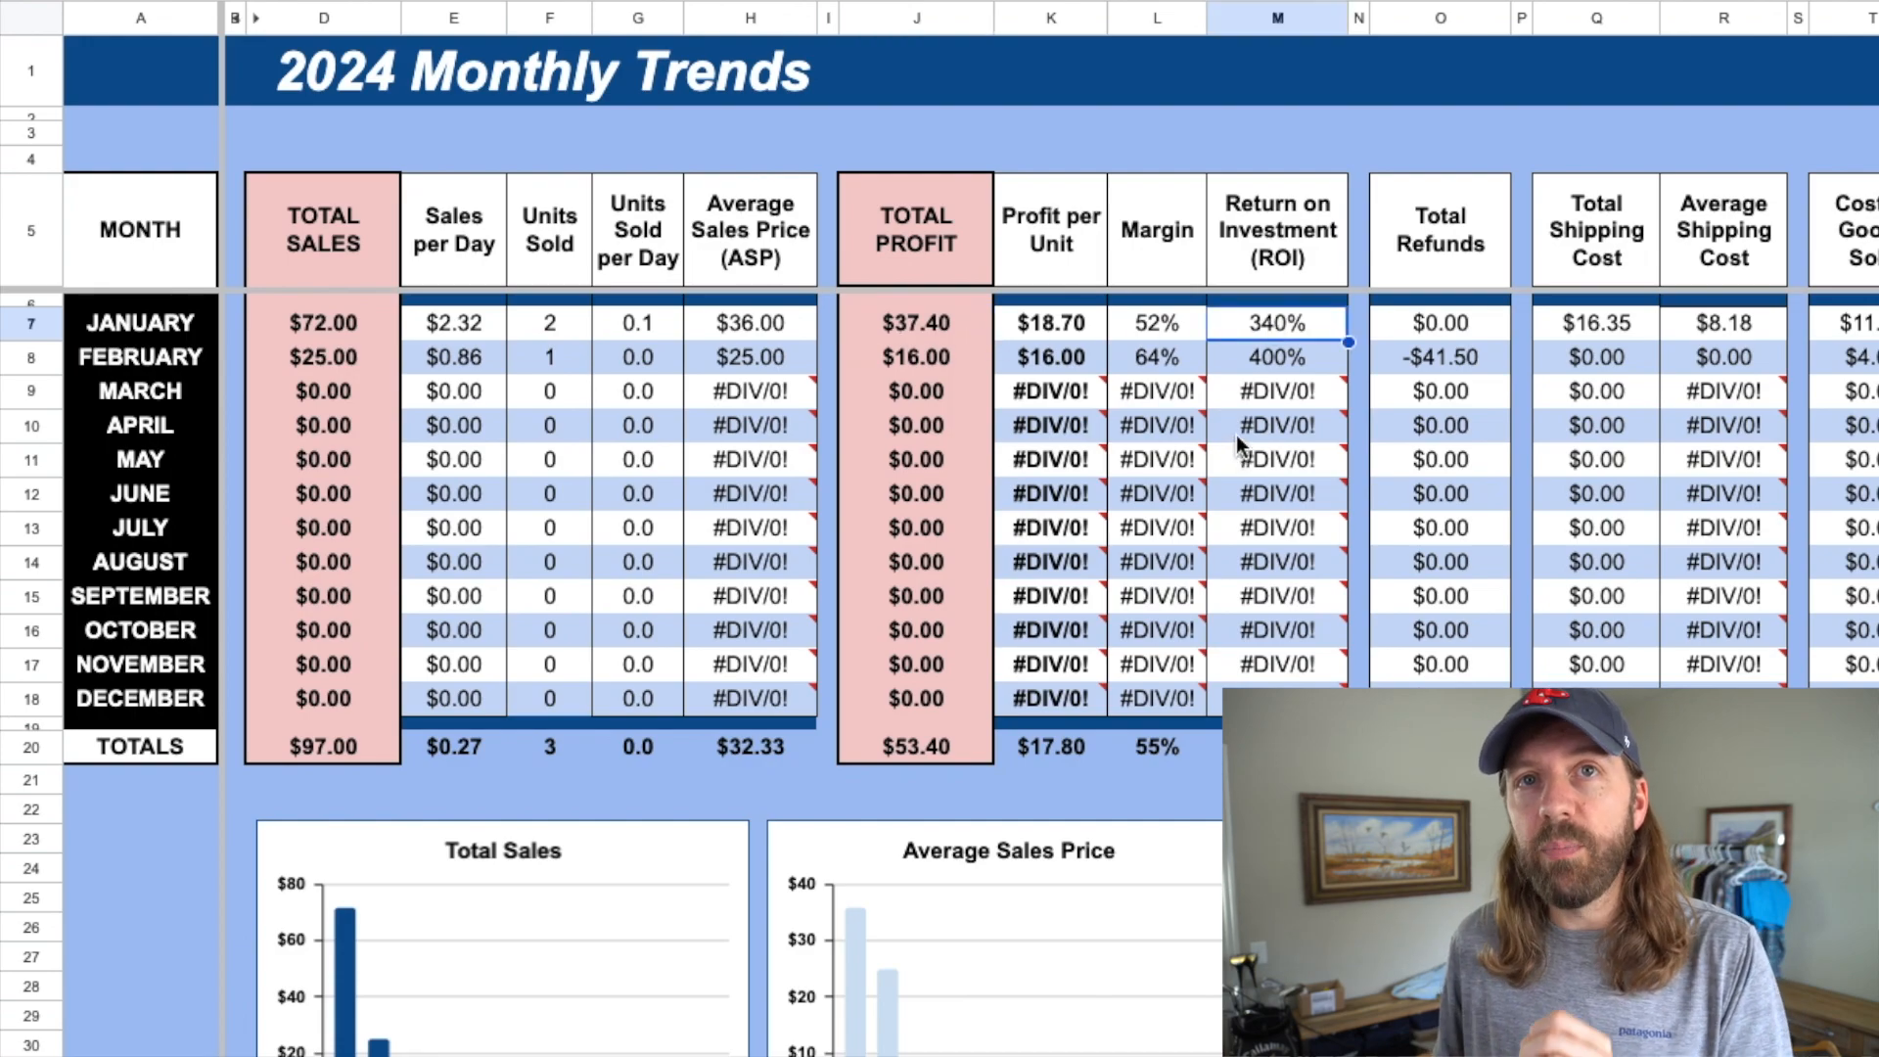
mouse_move(1260, 399)
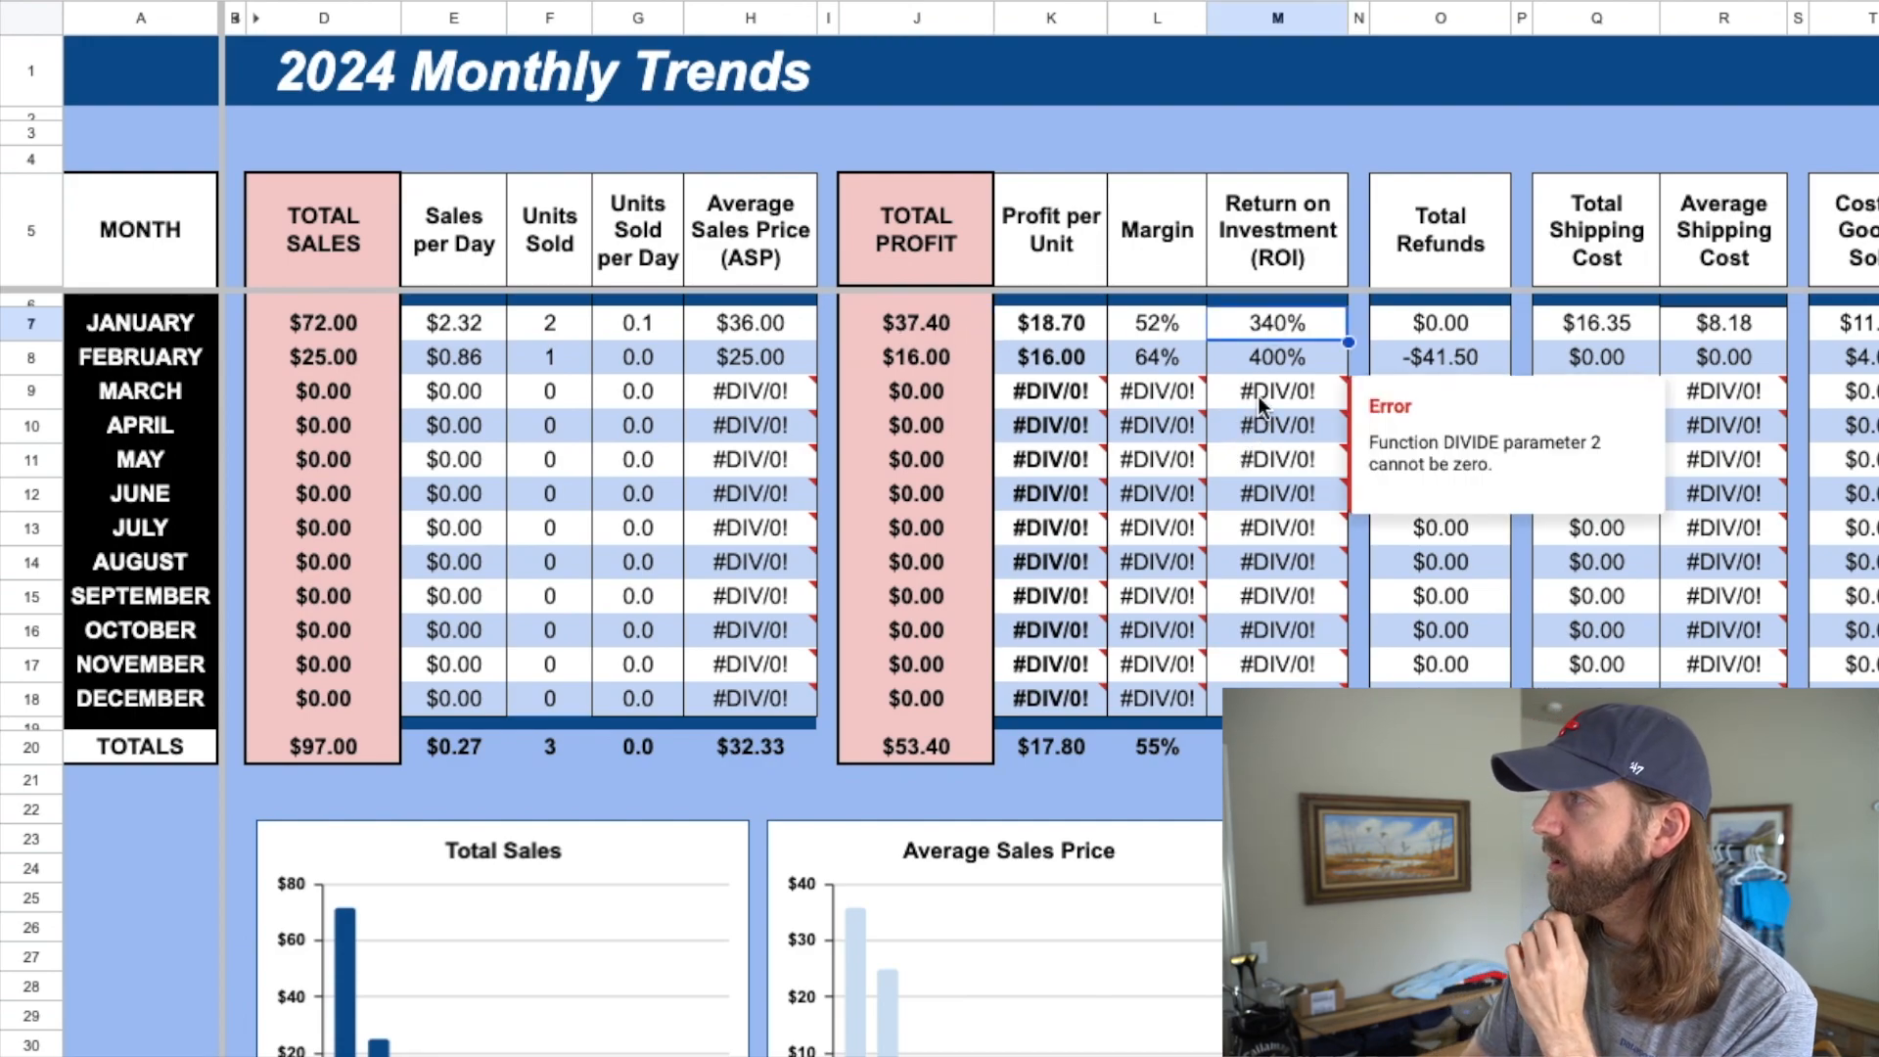
left_click(1860, 327)
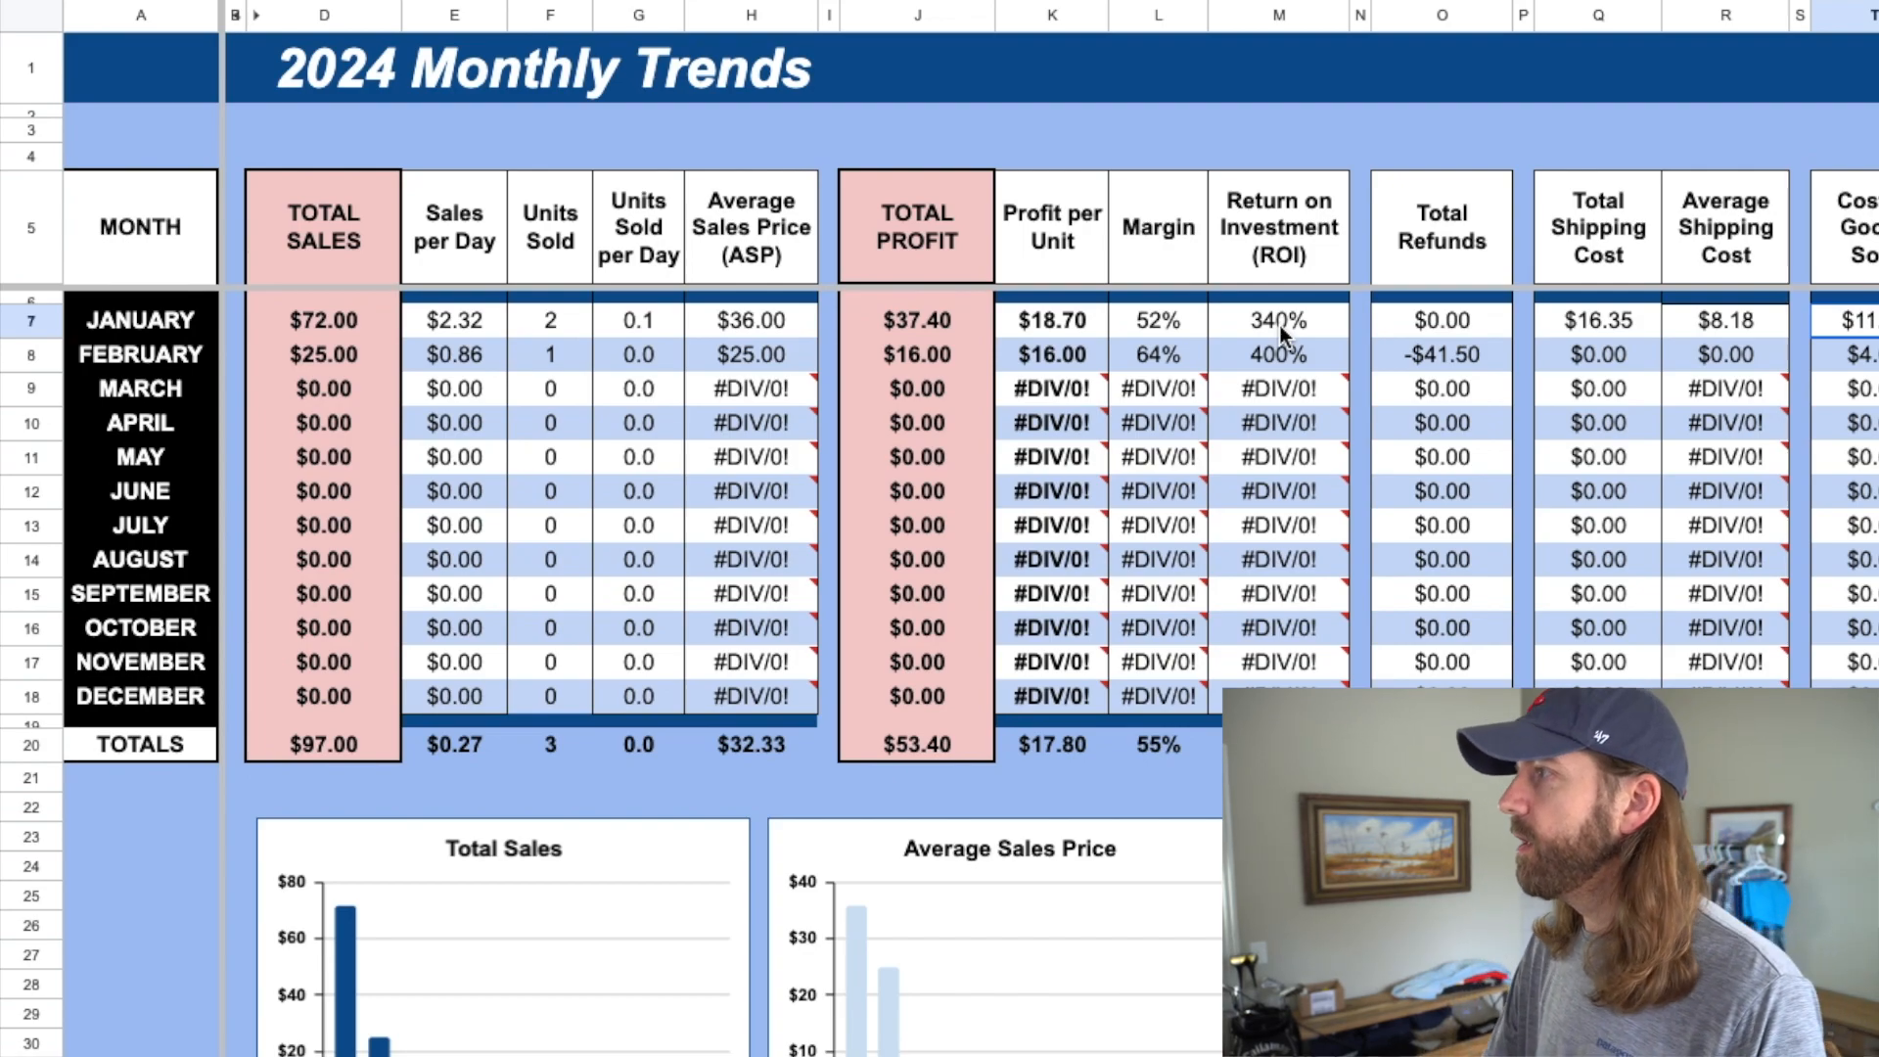
- Check the January, February and yearly total refunds, along with January's total and average shipping costs
left_click(1453, 321)
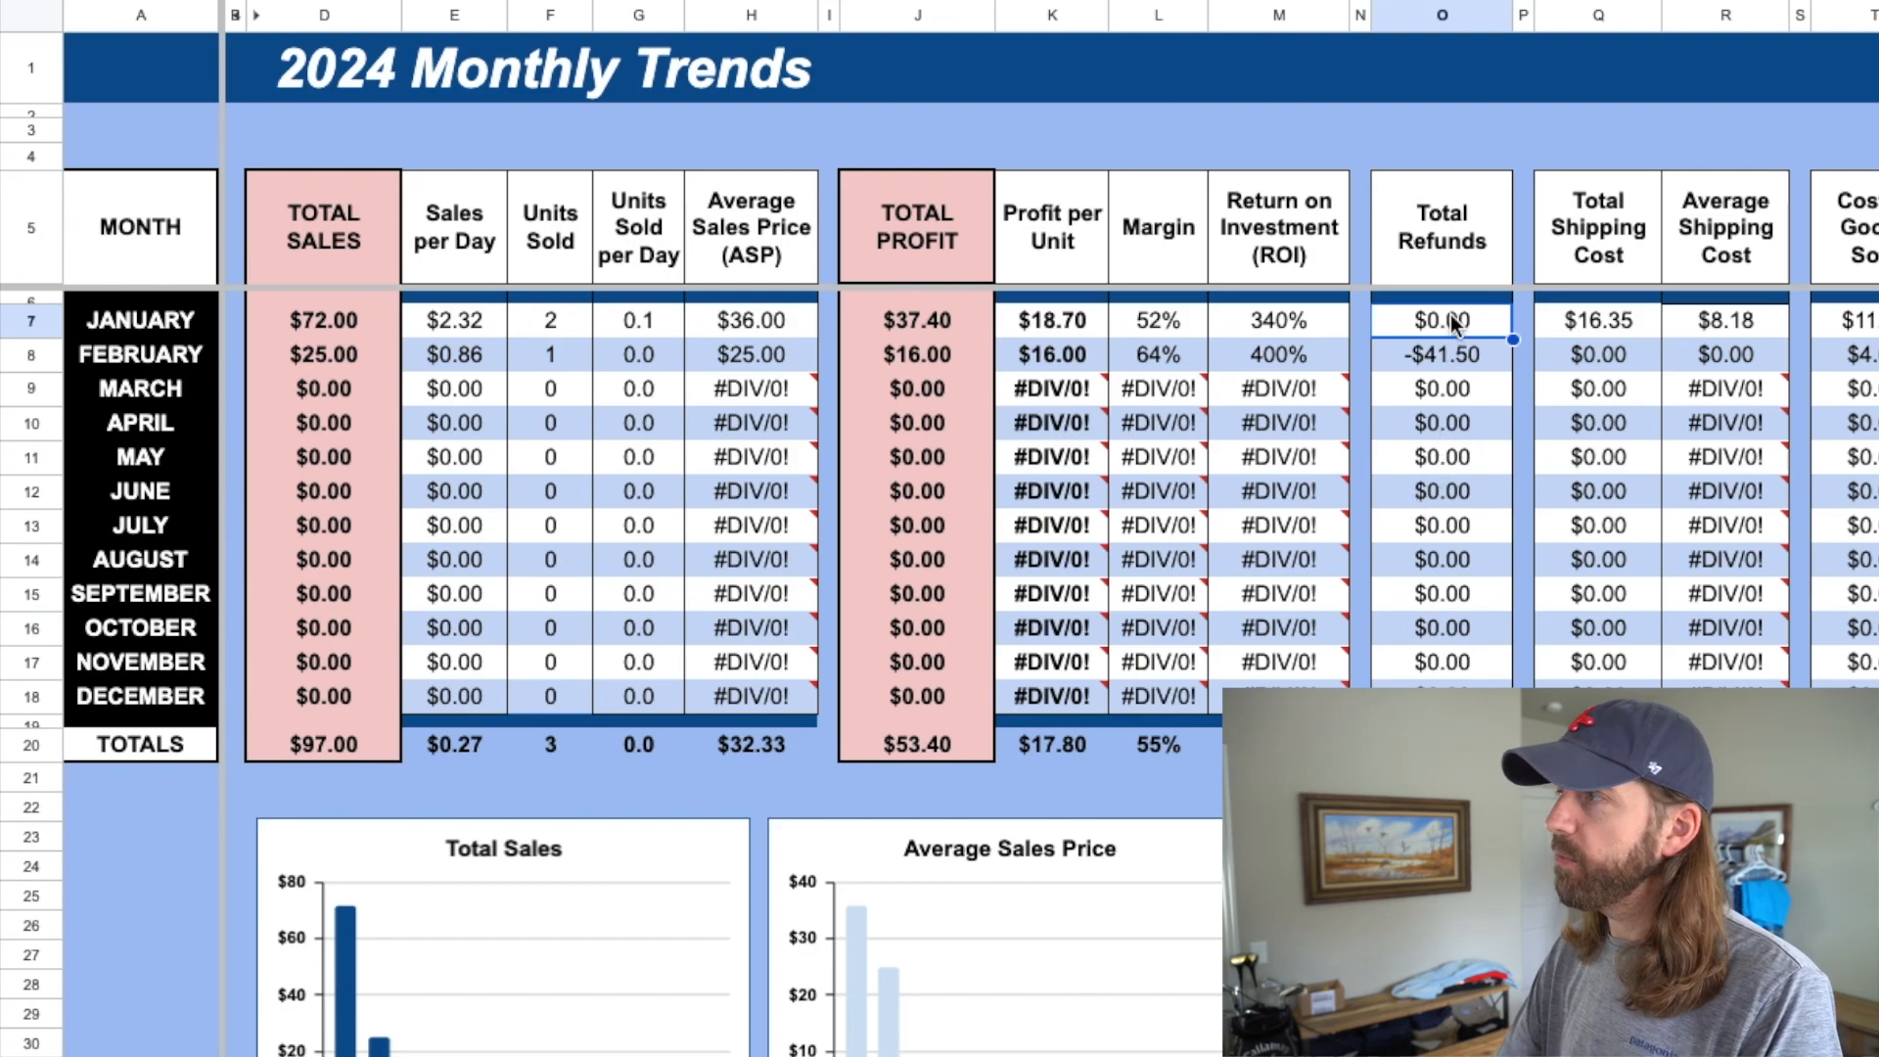
left_click(1449, 355)
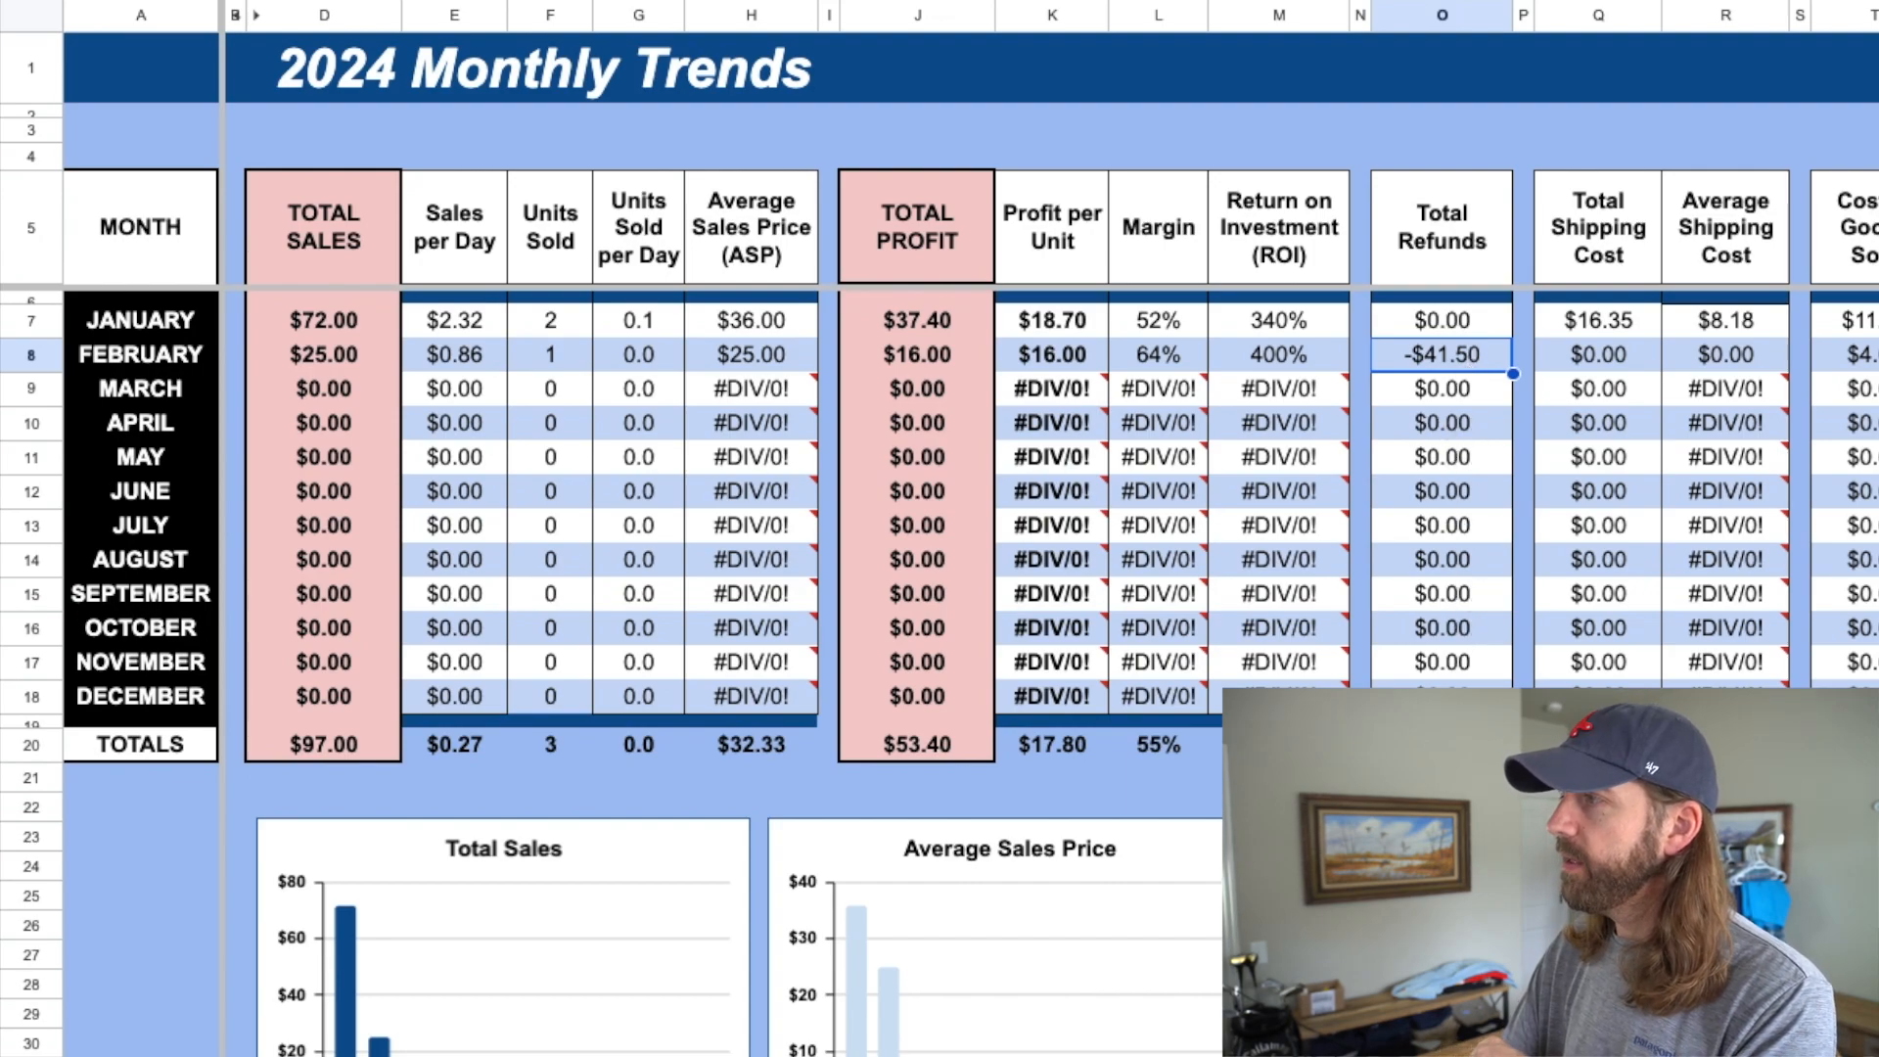
left_click(1449, 744)
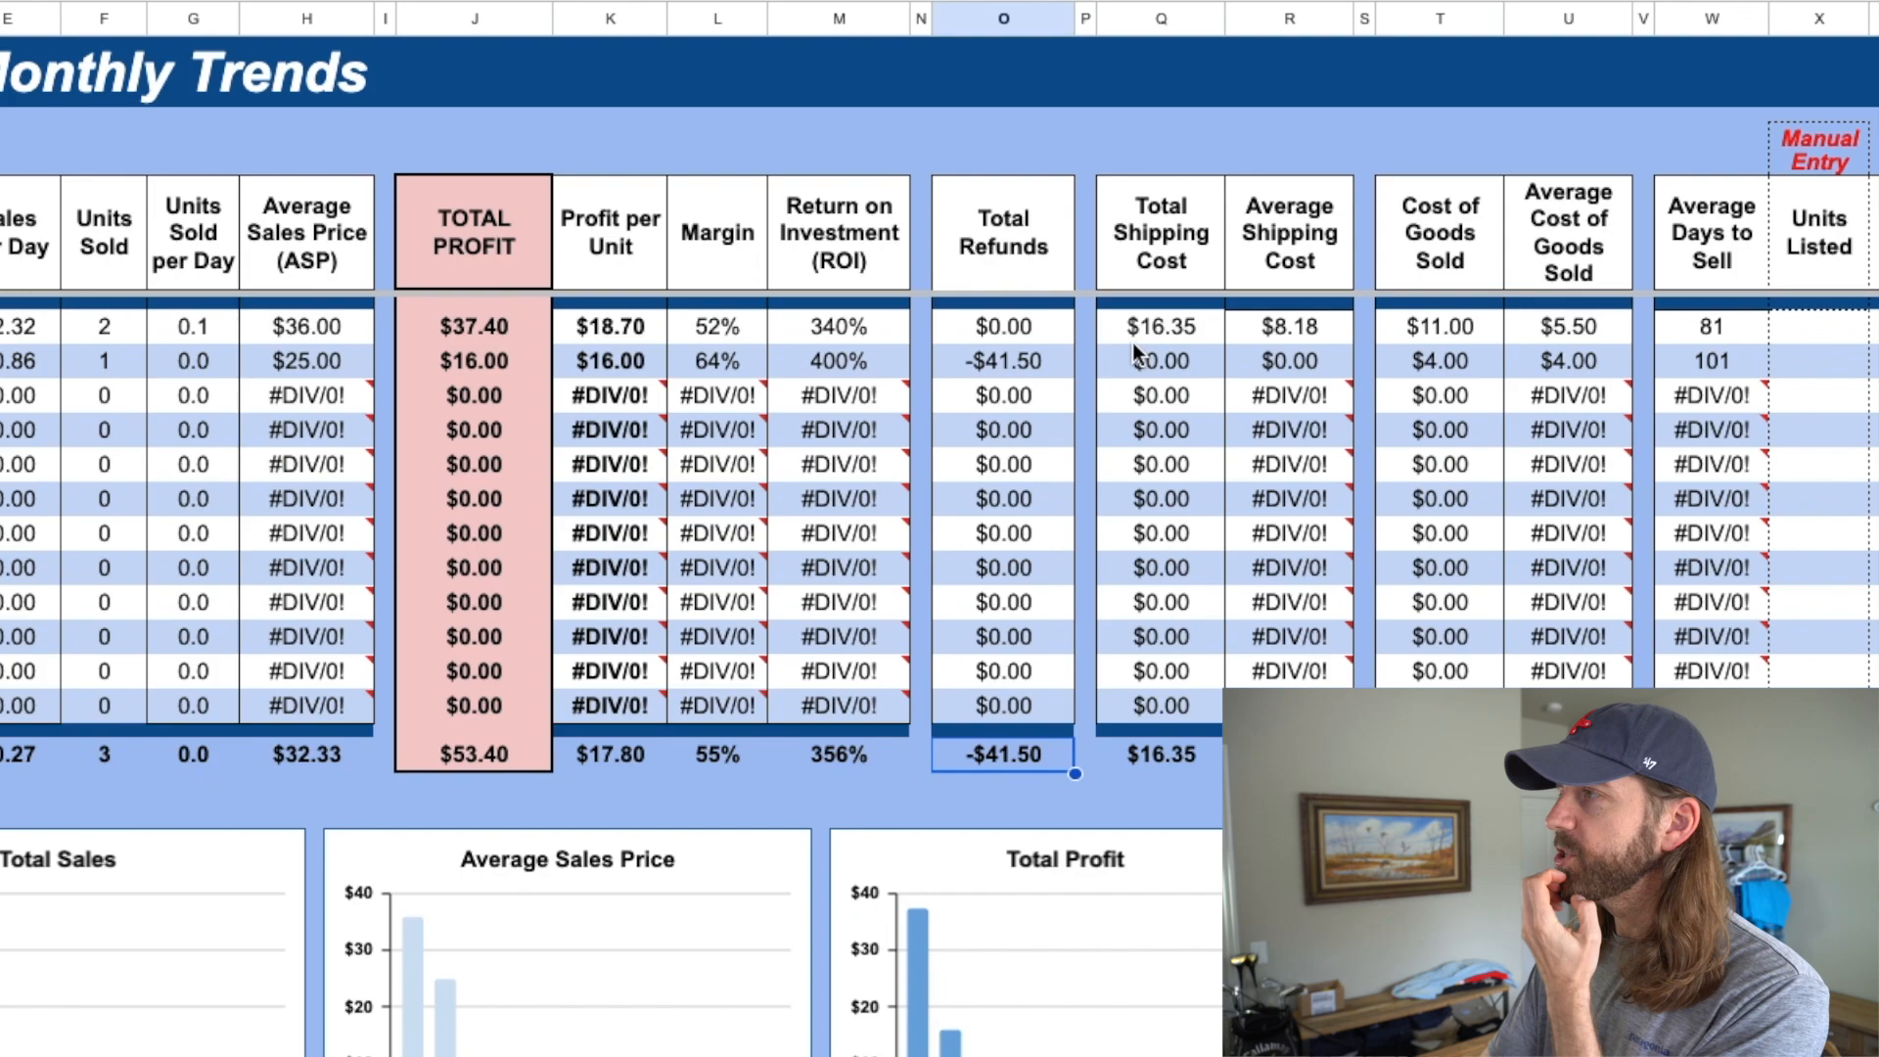
left_click(1614, 321)
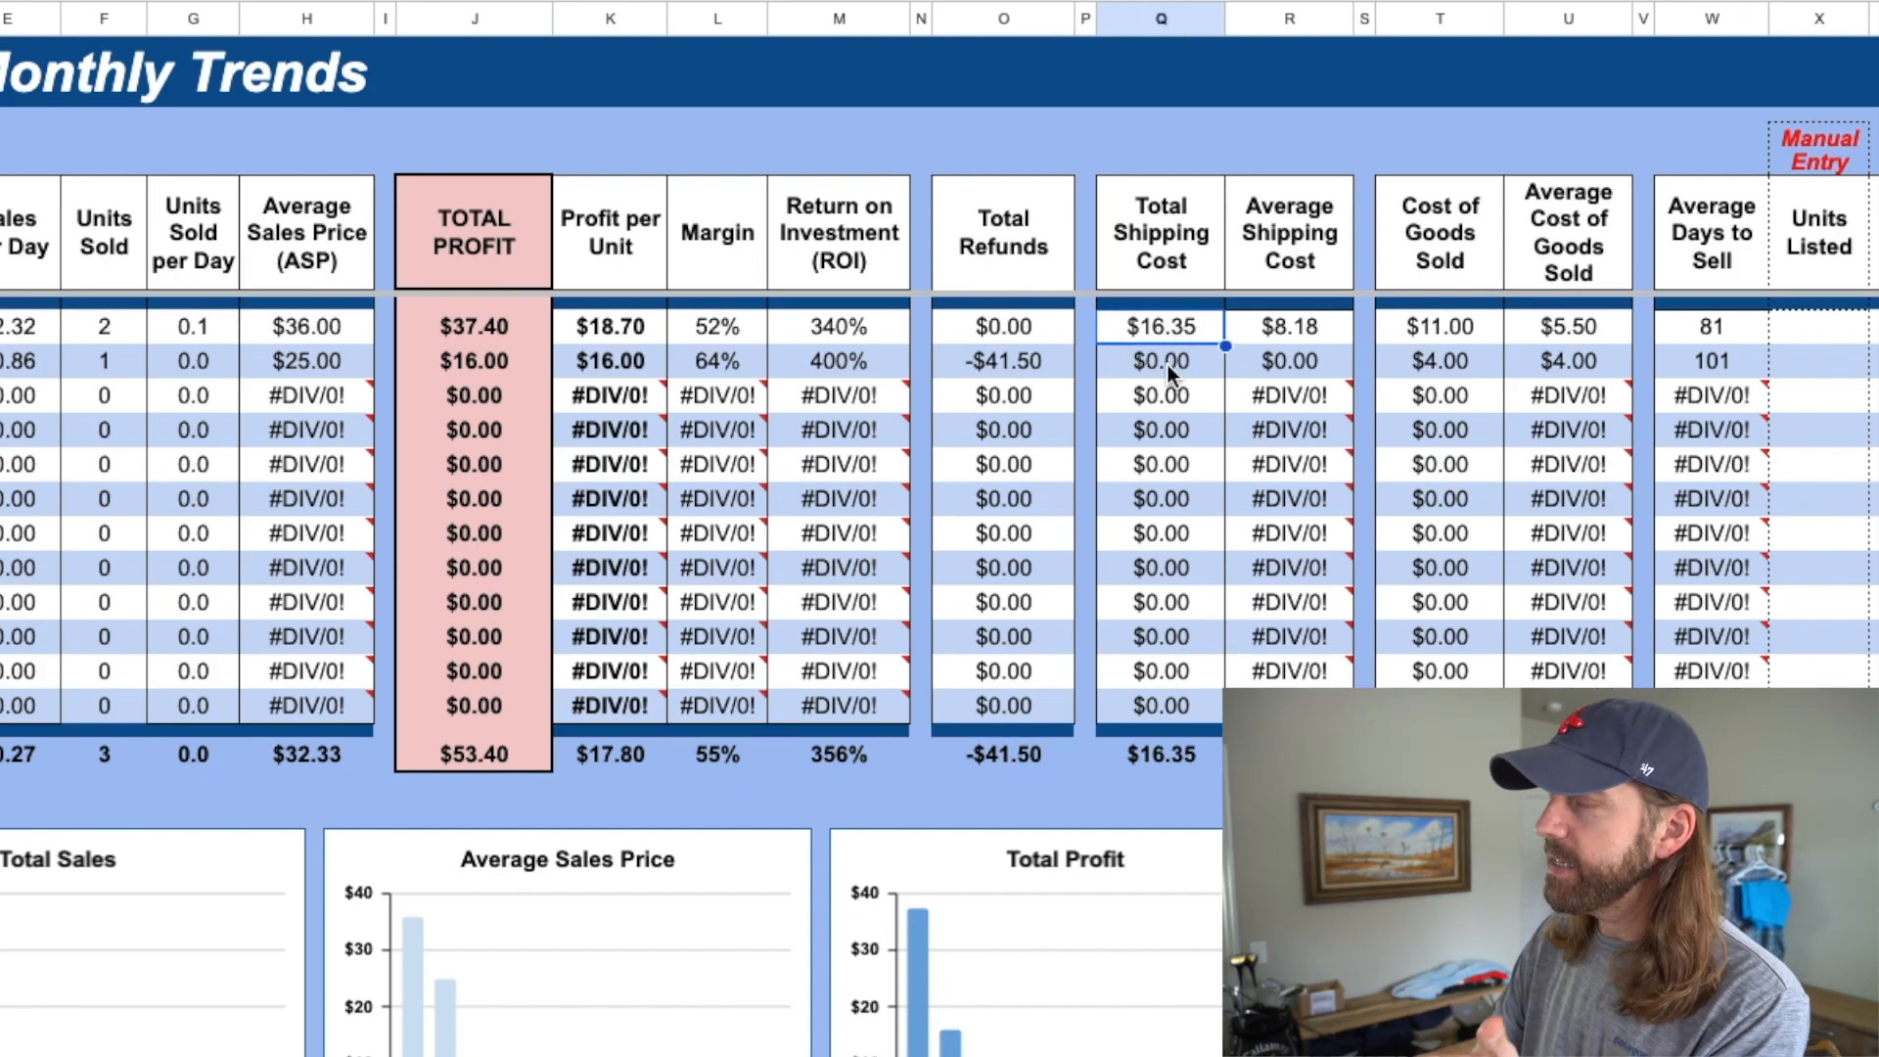
left_click(1298, 339)
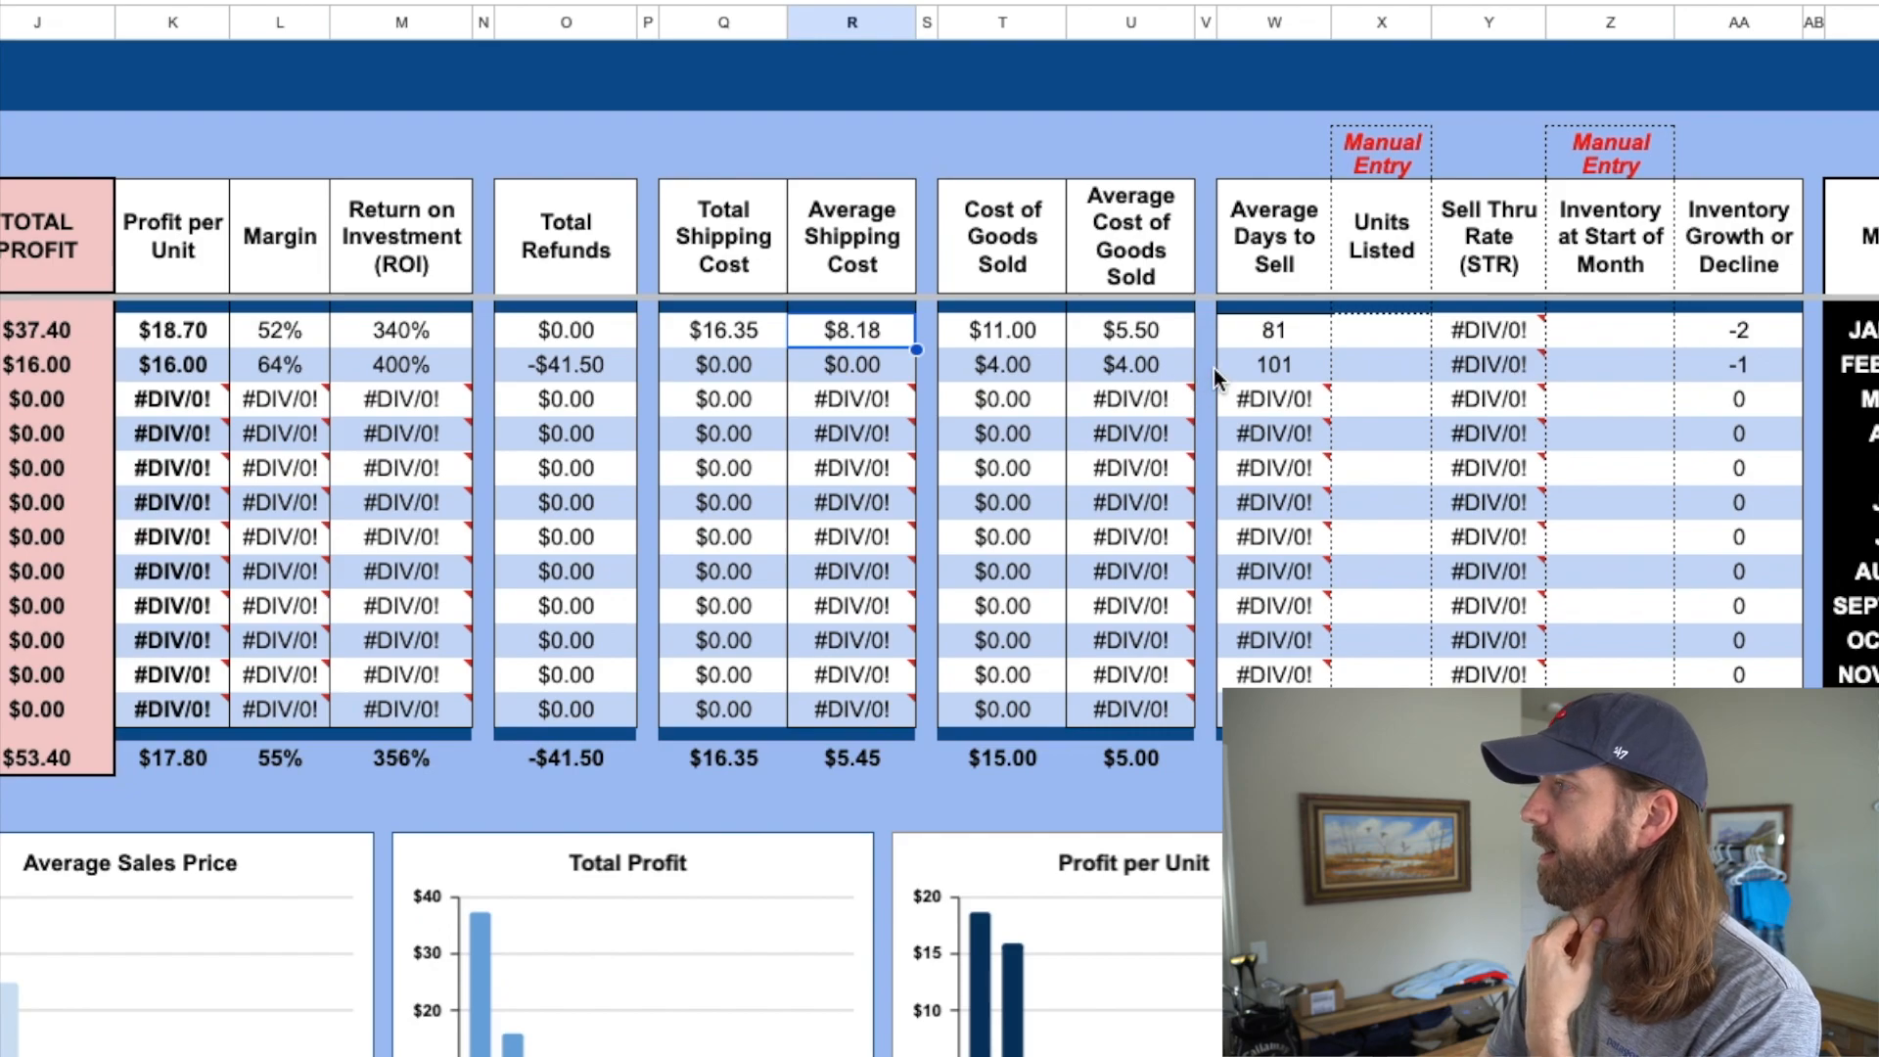
- Trace January's average days to sell to the Womens Merrell Shoes and Patagonia Hat entries in the Sales sheet
left_click(1241, 341)
left_click(1264, 23)
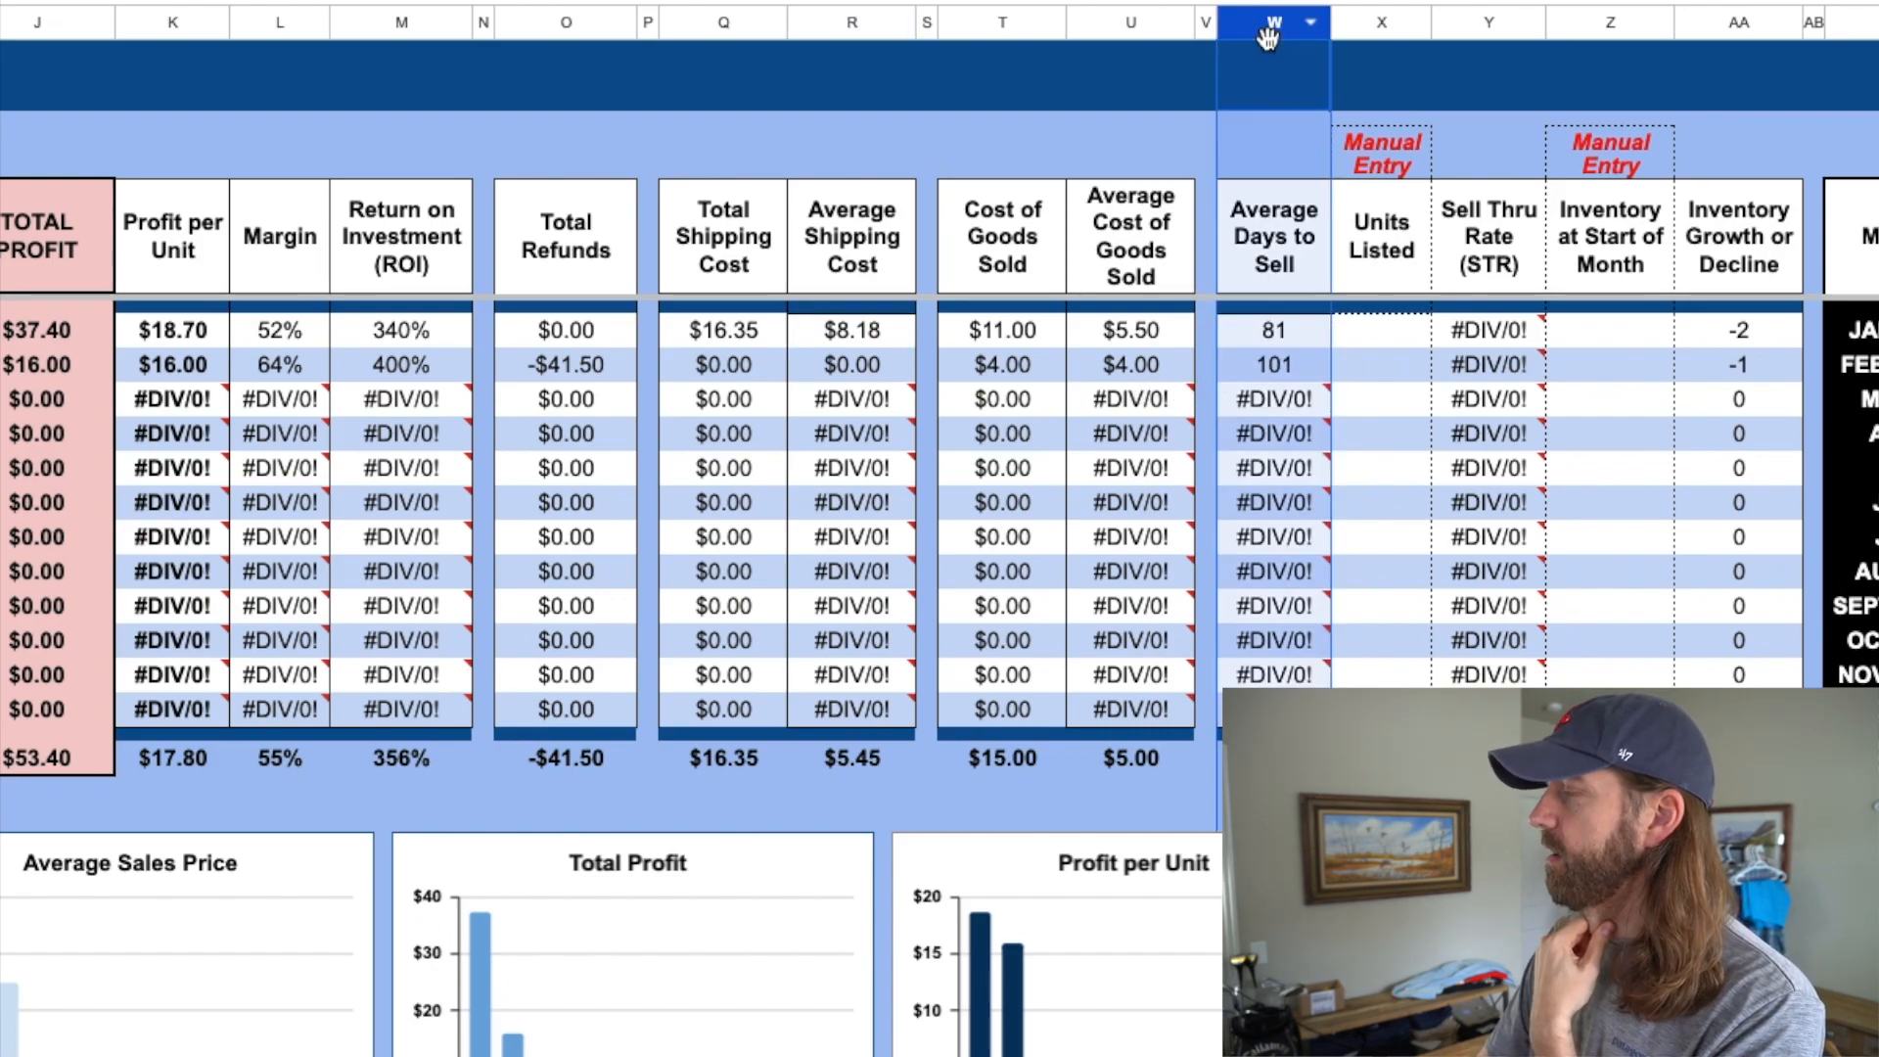
mouse_move(1328, 395)
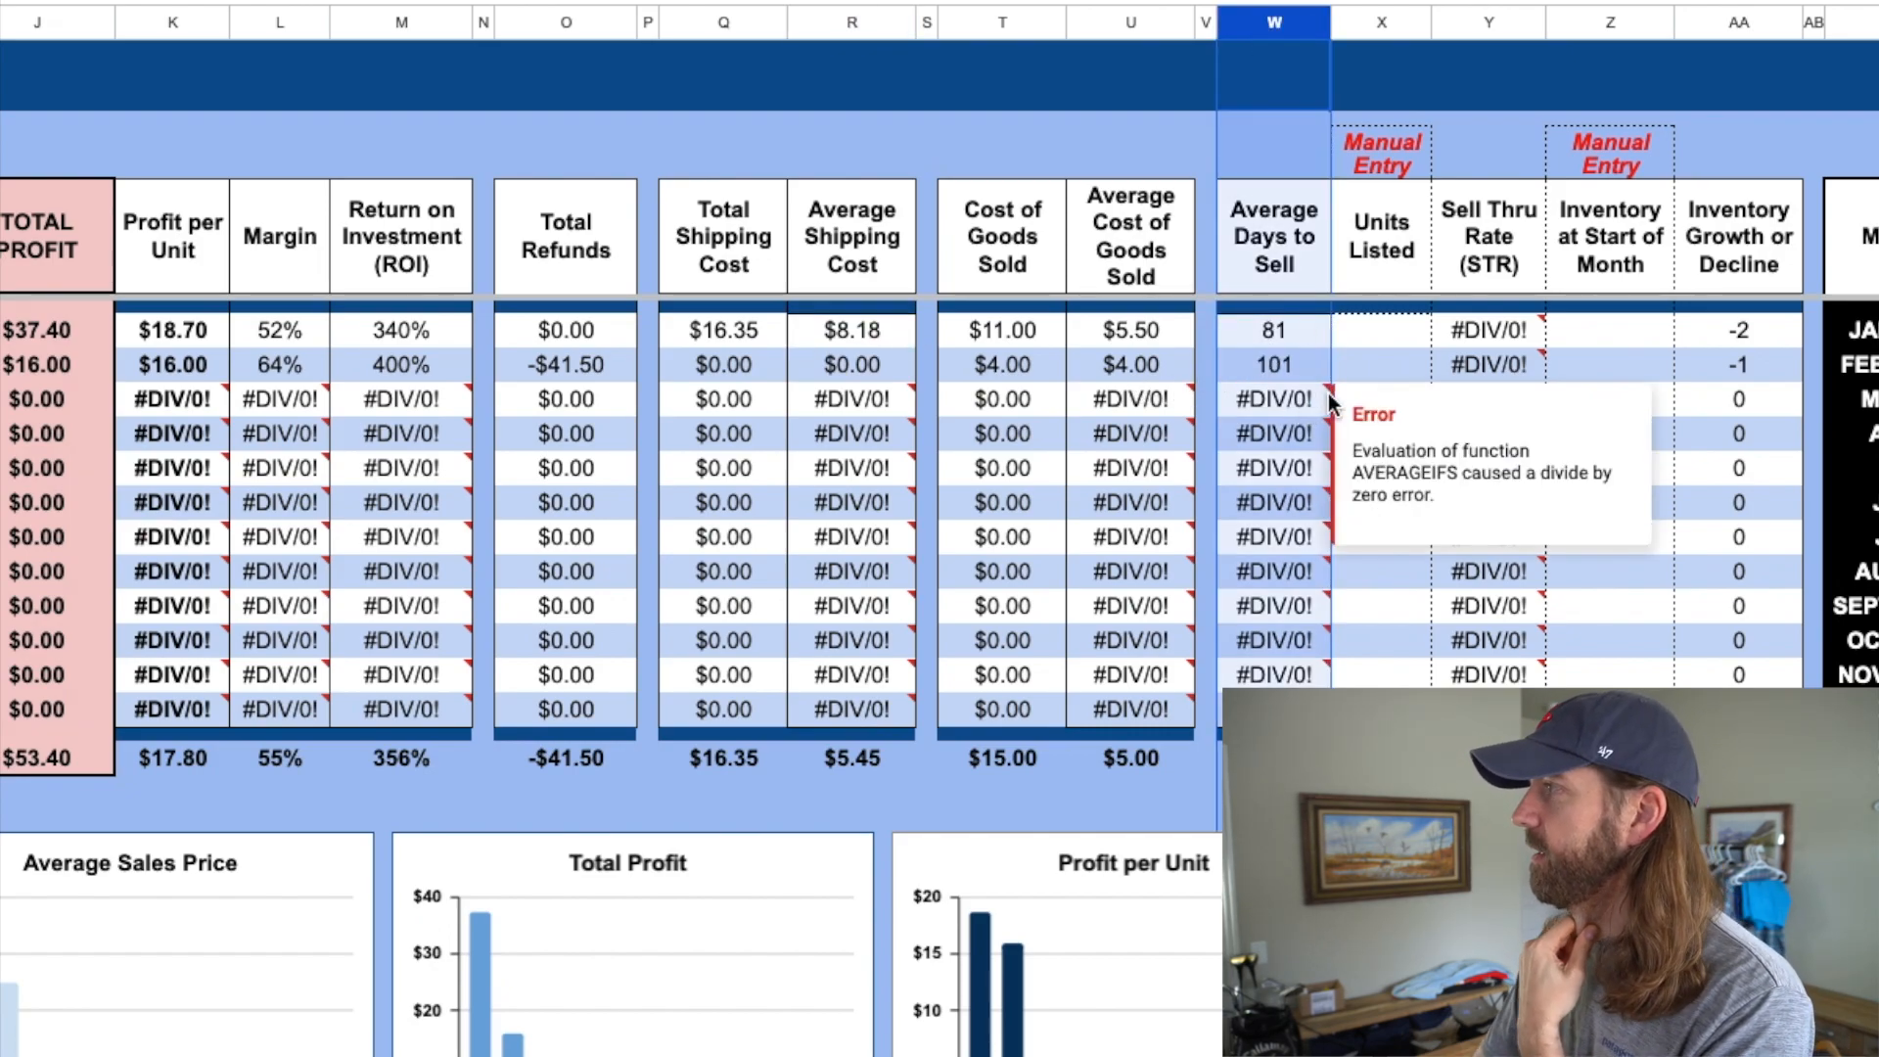
left_click(1267, 339)
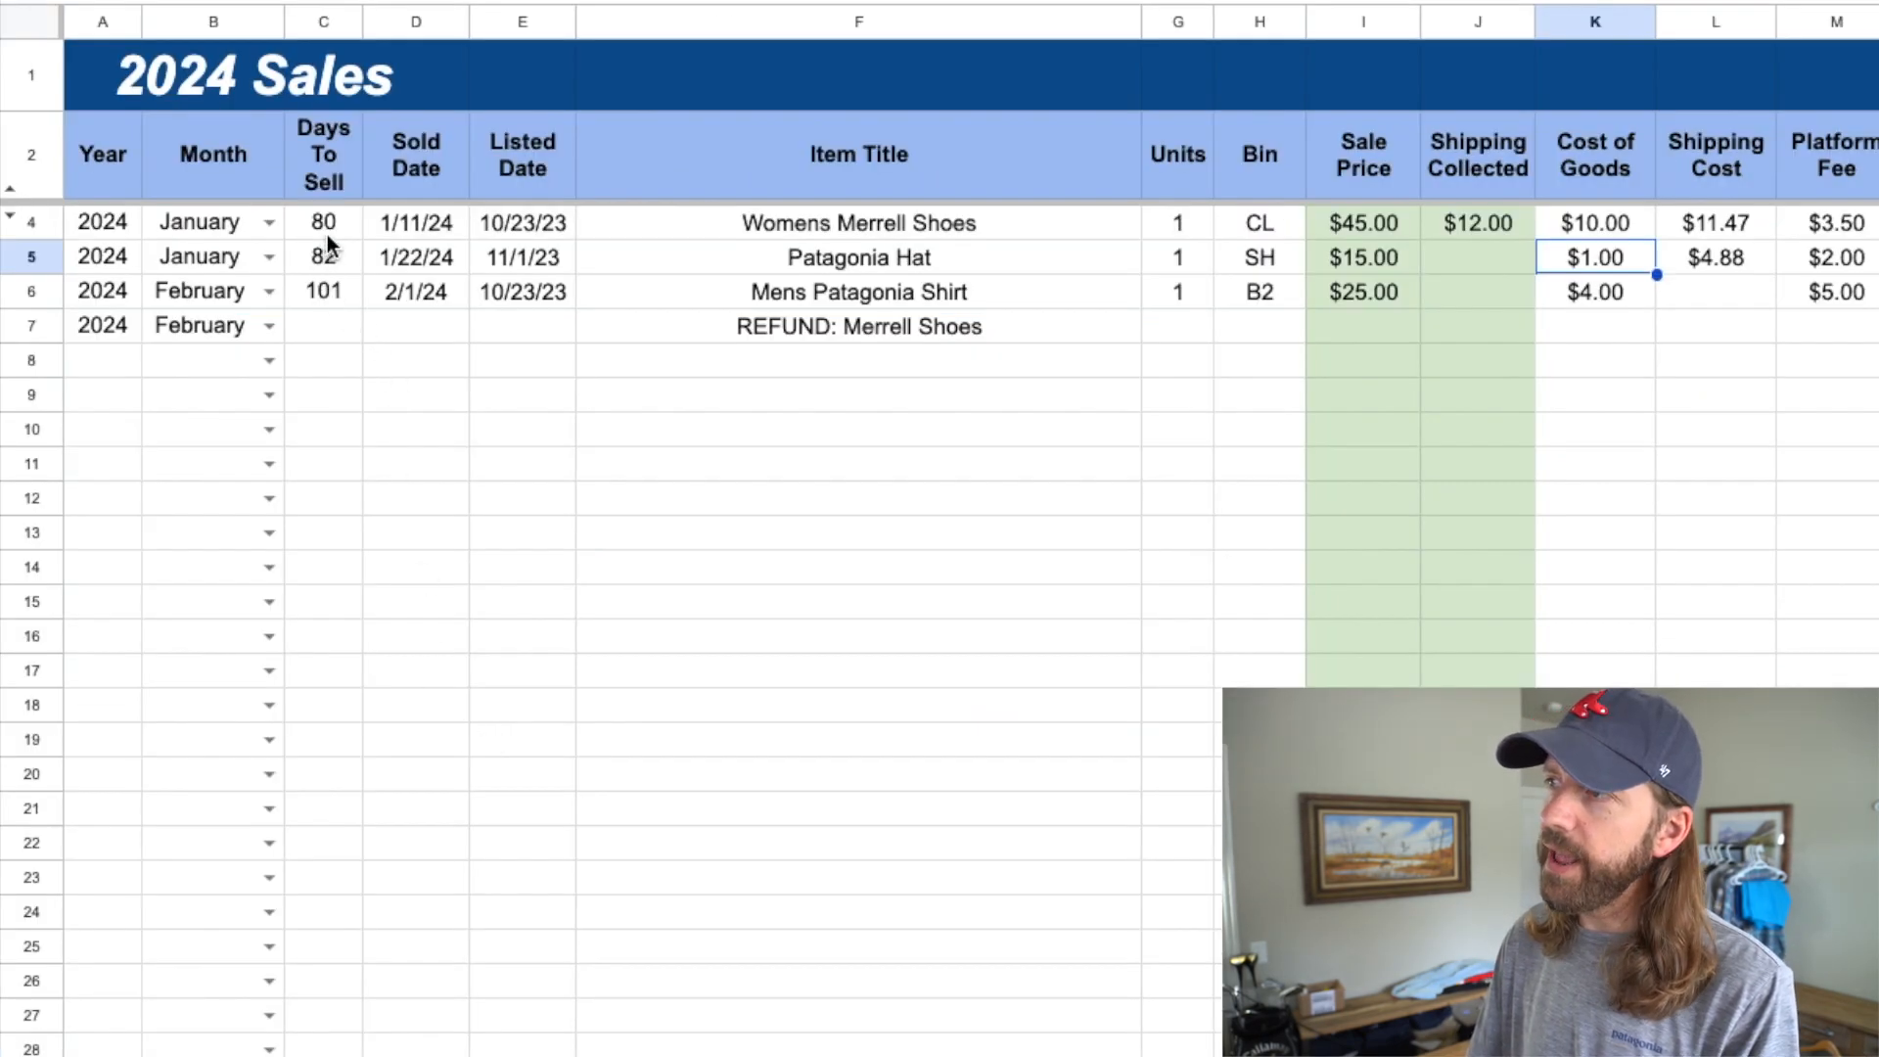
left_click(327, 230)
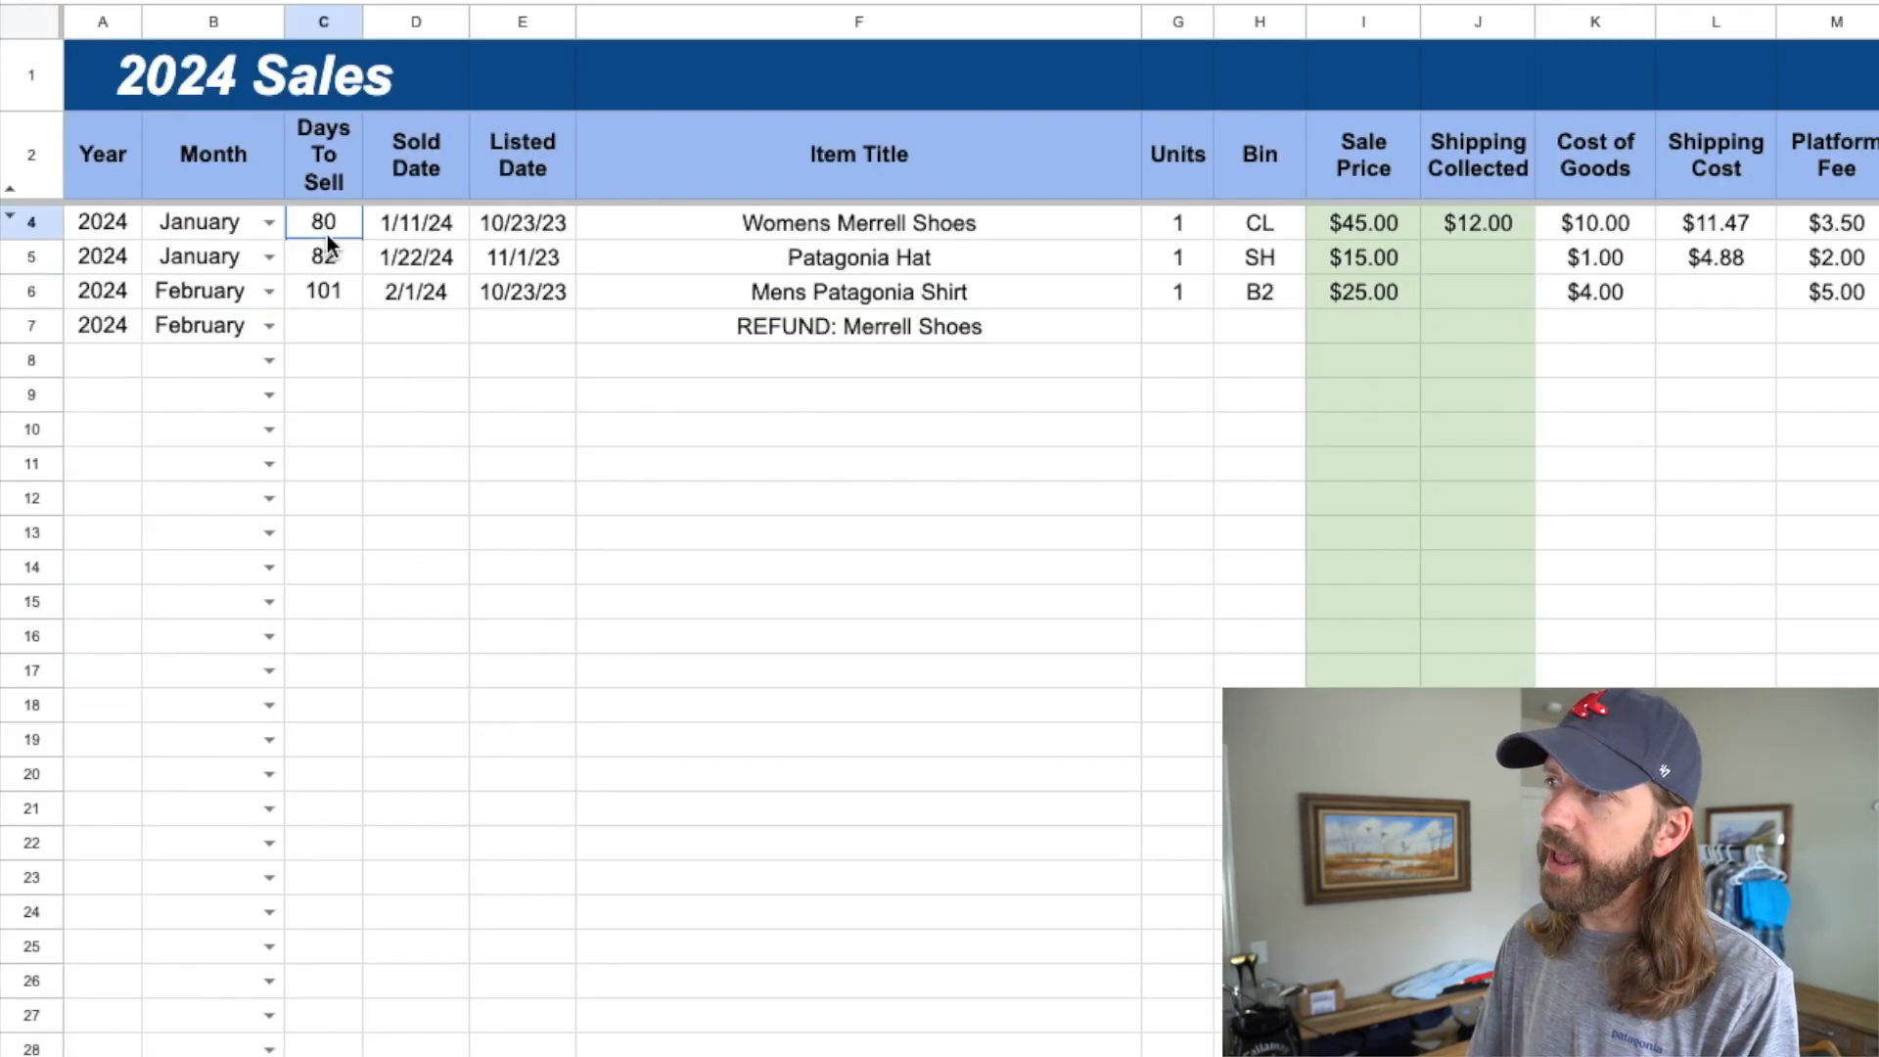
left_click(327, 262)
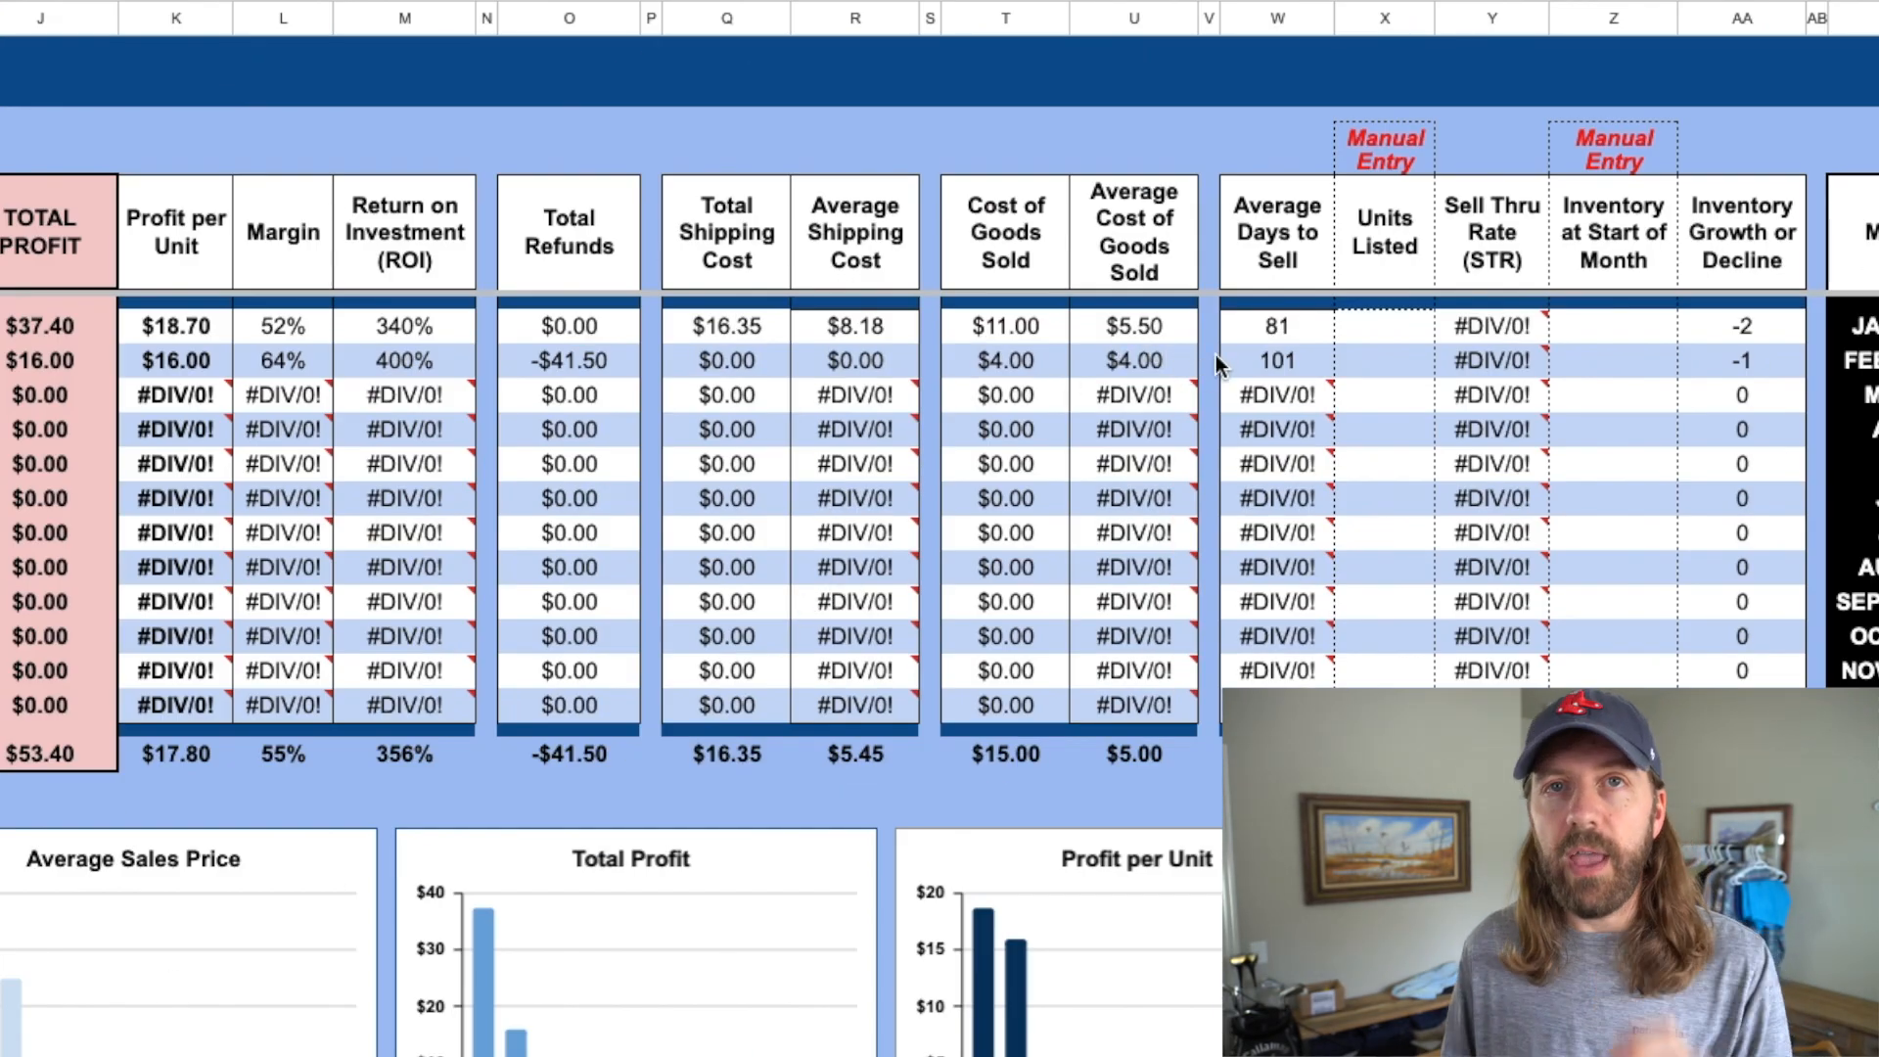
- Return to the Month sheet and compare January's and February's average days to sell, plus the columns from Units Listed through Inventory Growth or Decline
left_click(1277, 329)
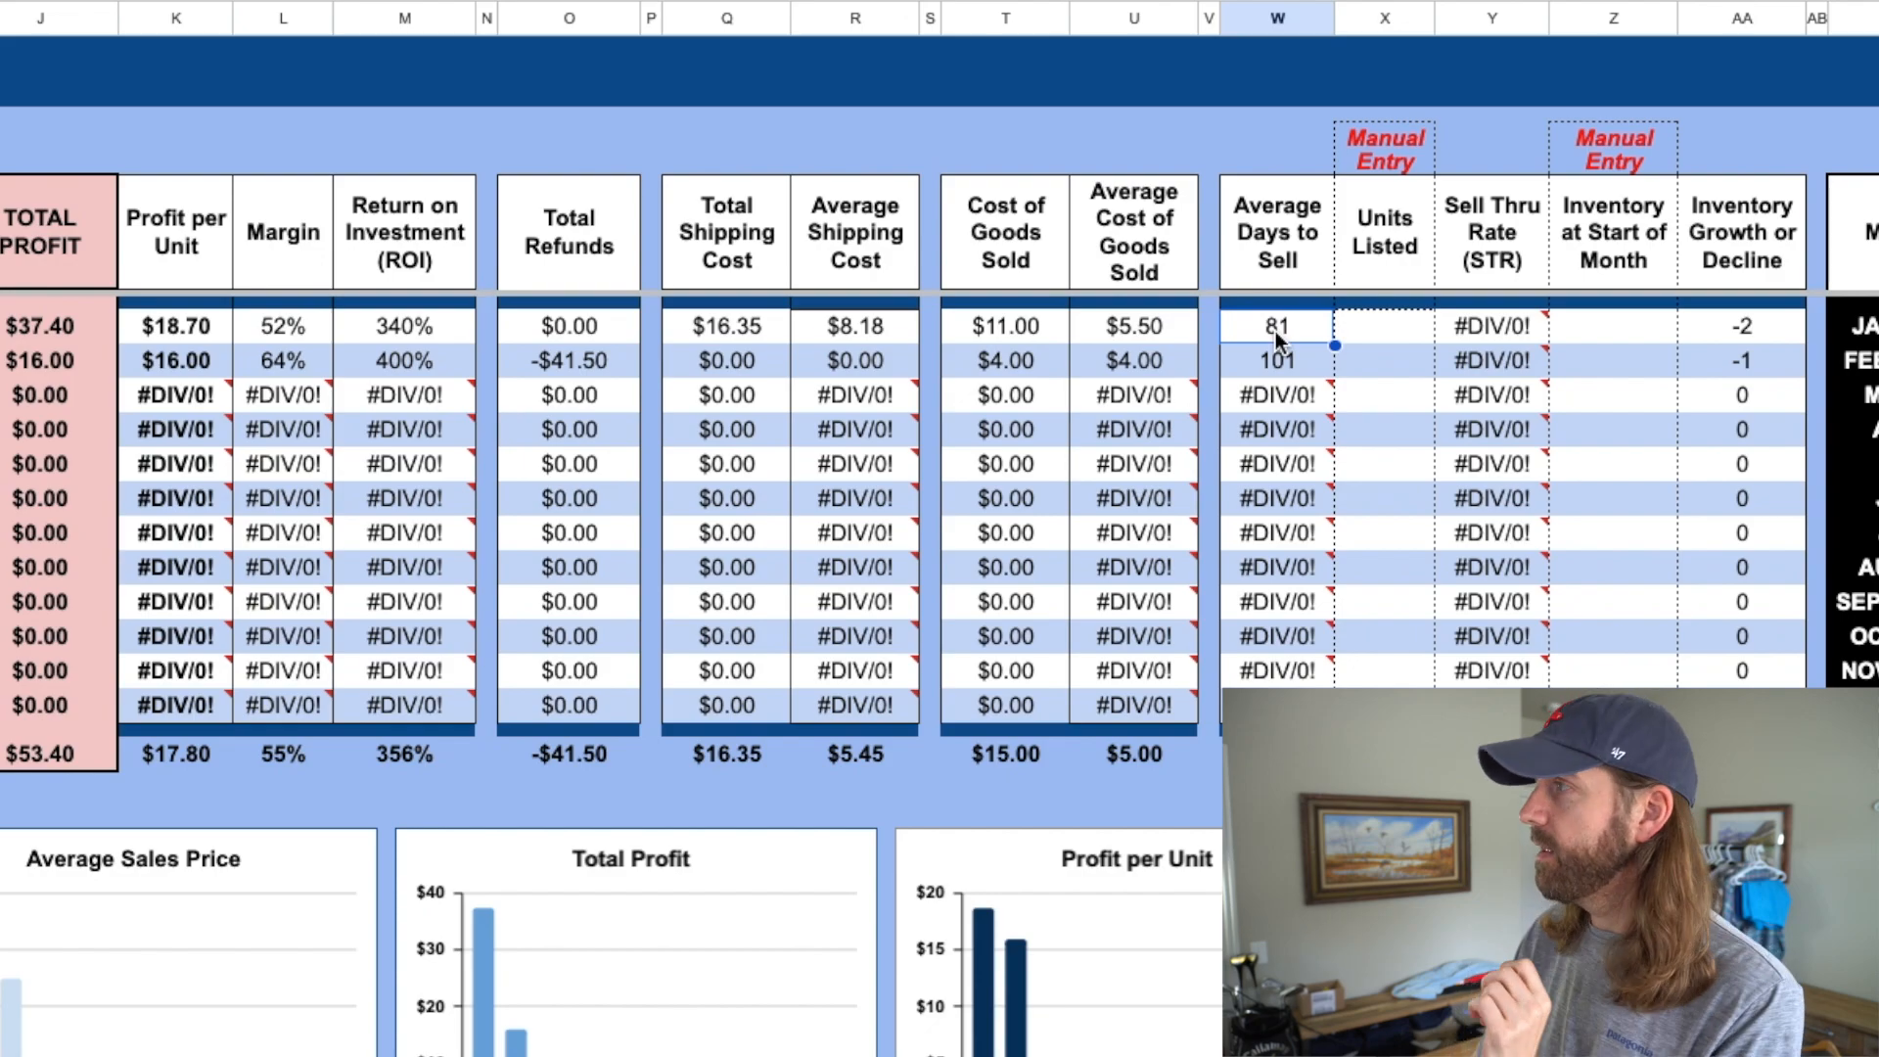
key("Down")
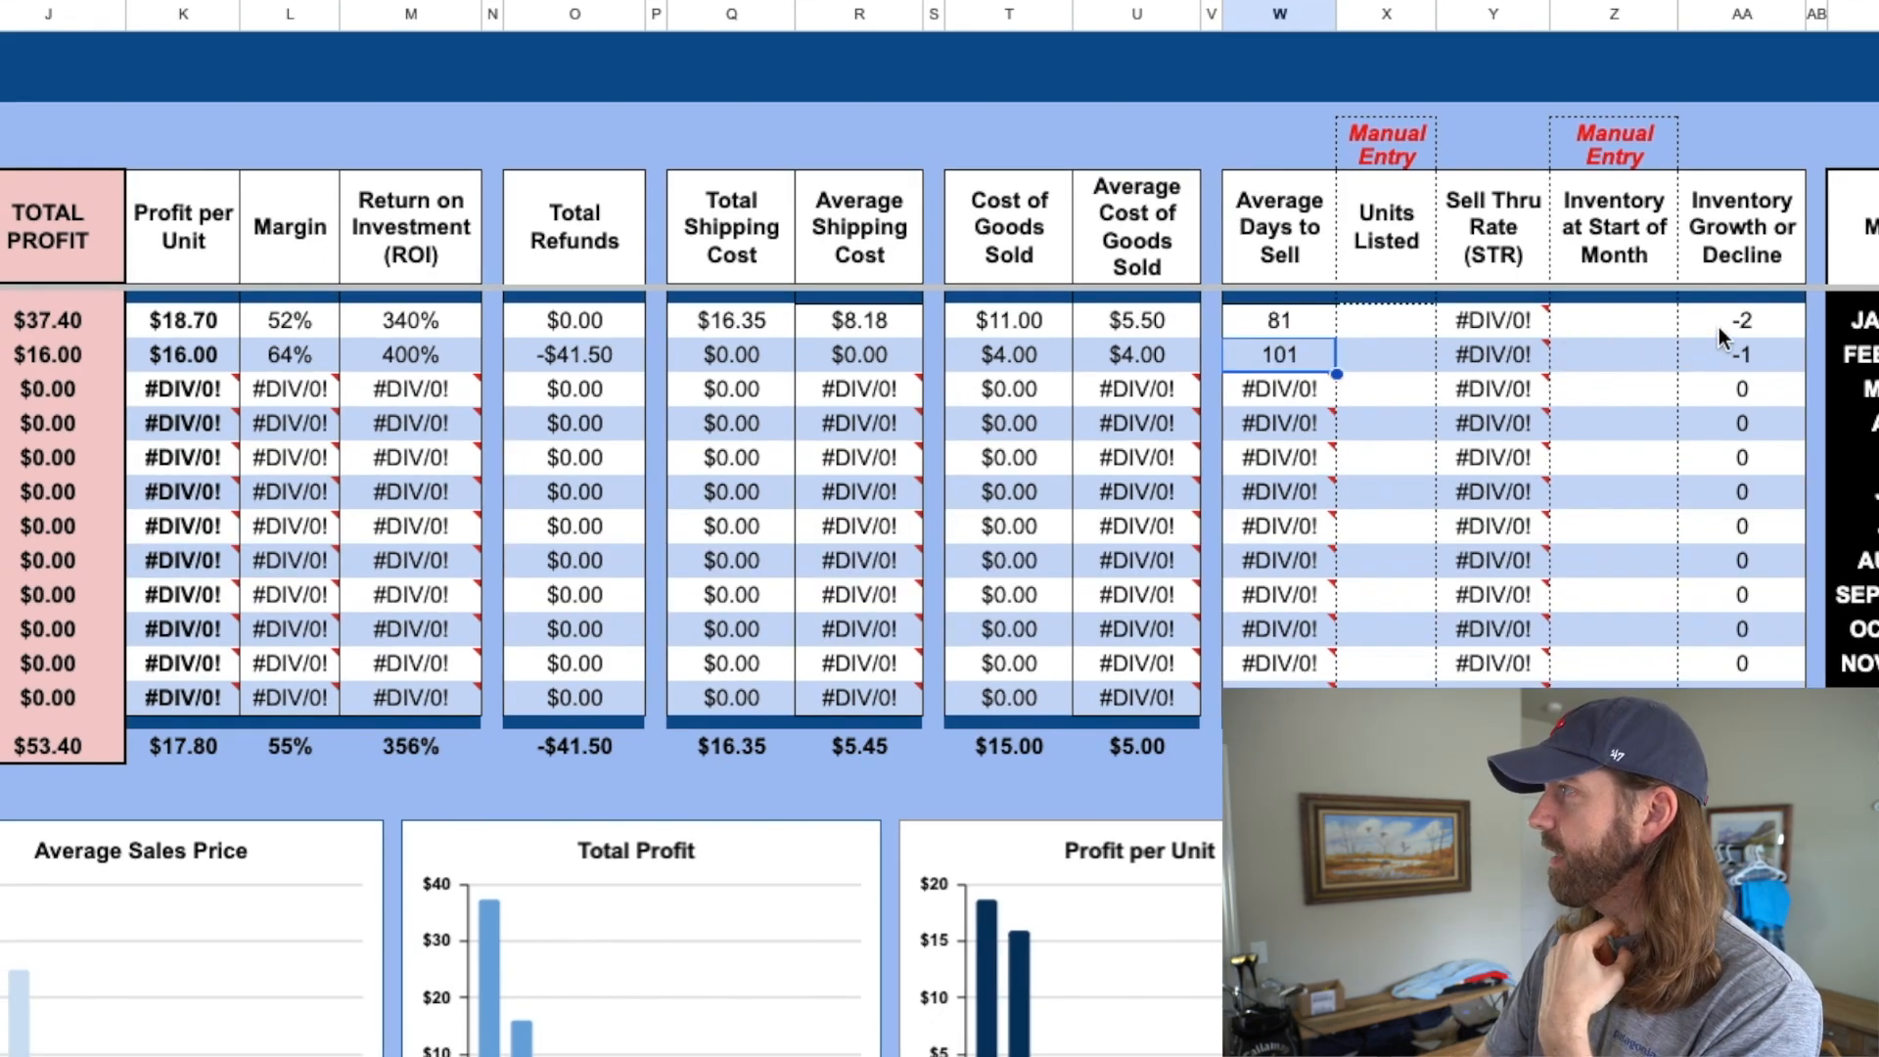
left_click_drag(1384, 14, 1643, 11)
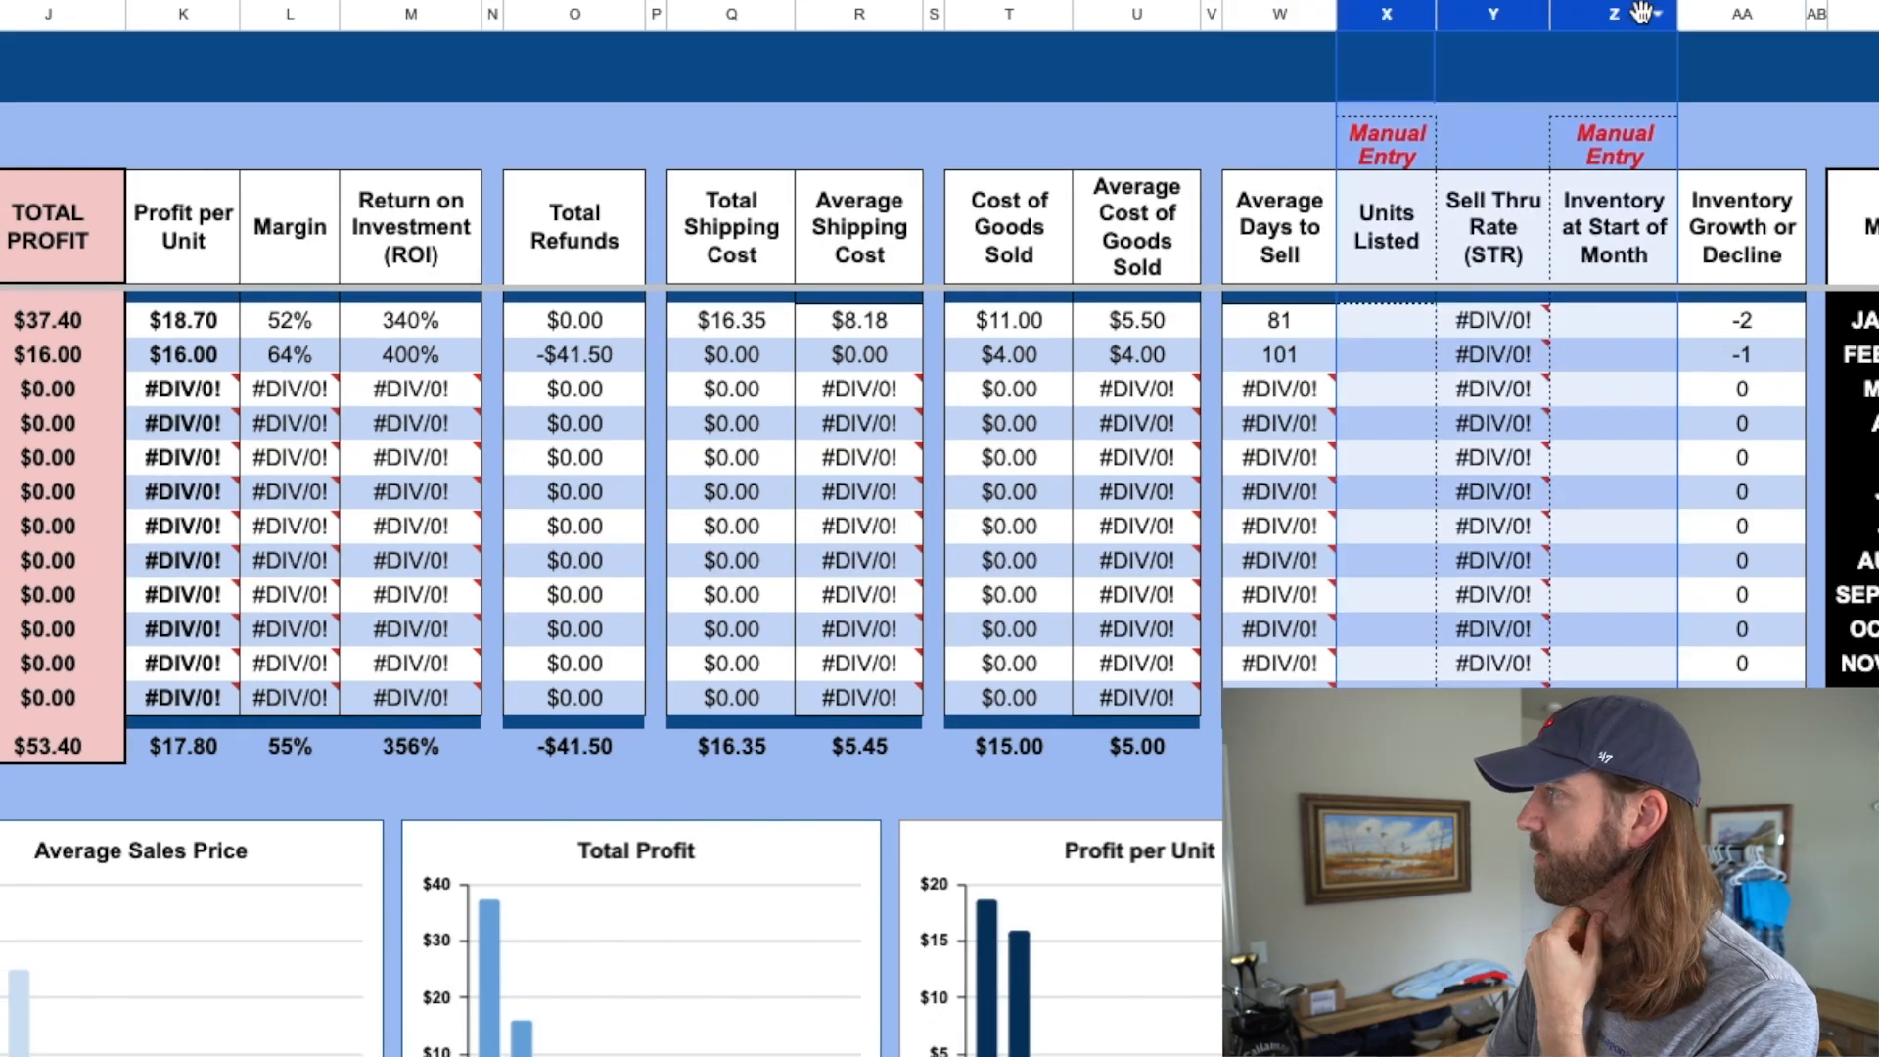
left_click(1740, 14)
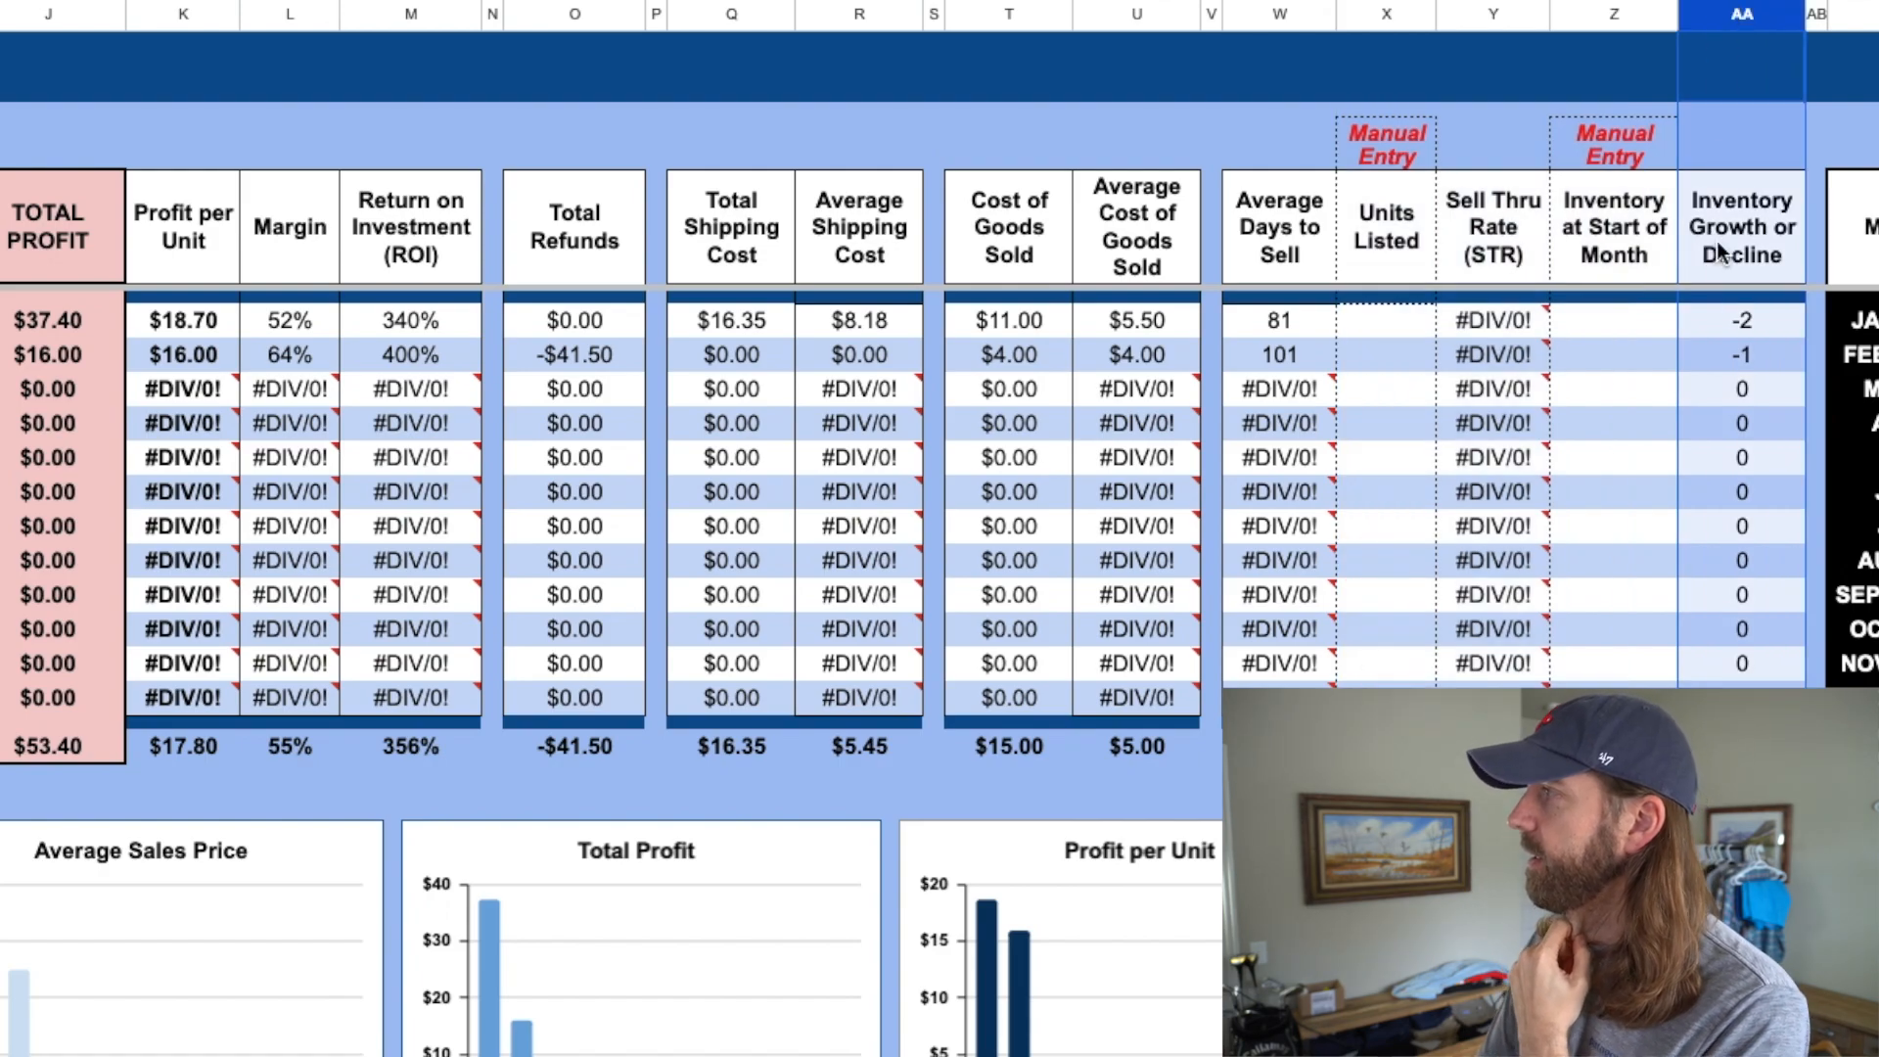
left_click(1729, 325)
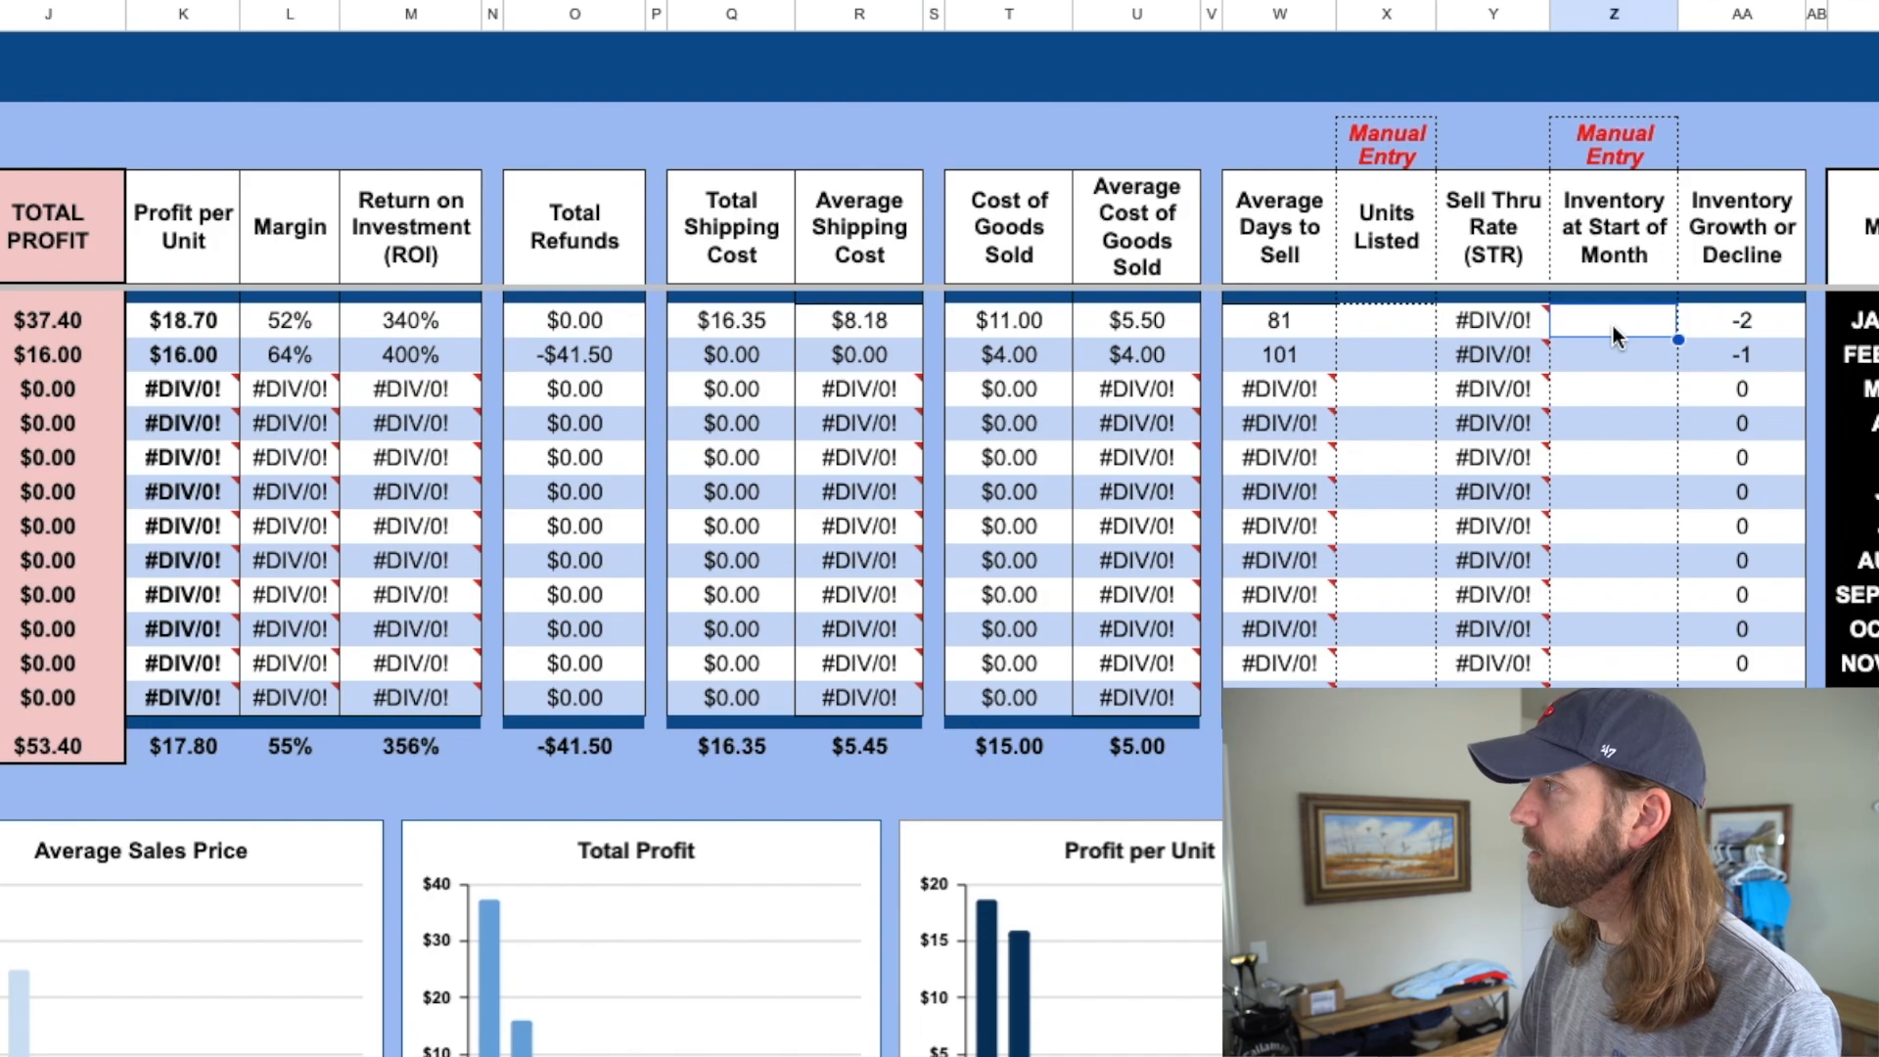
- Enter 100 as January's inventory at start of month
left_click(1614, 13)
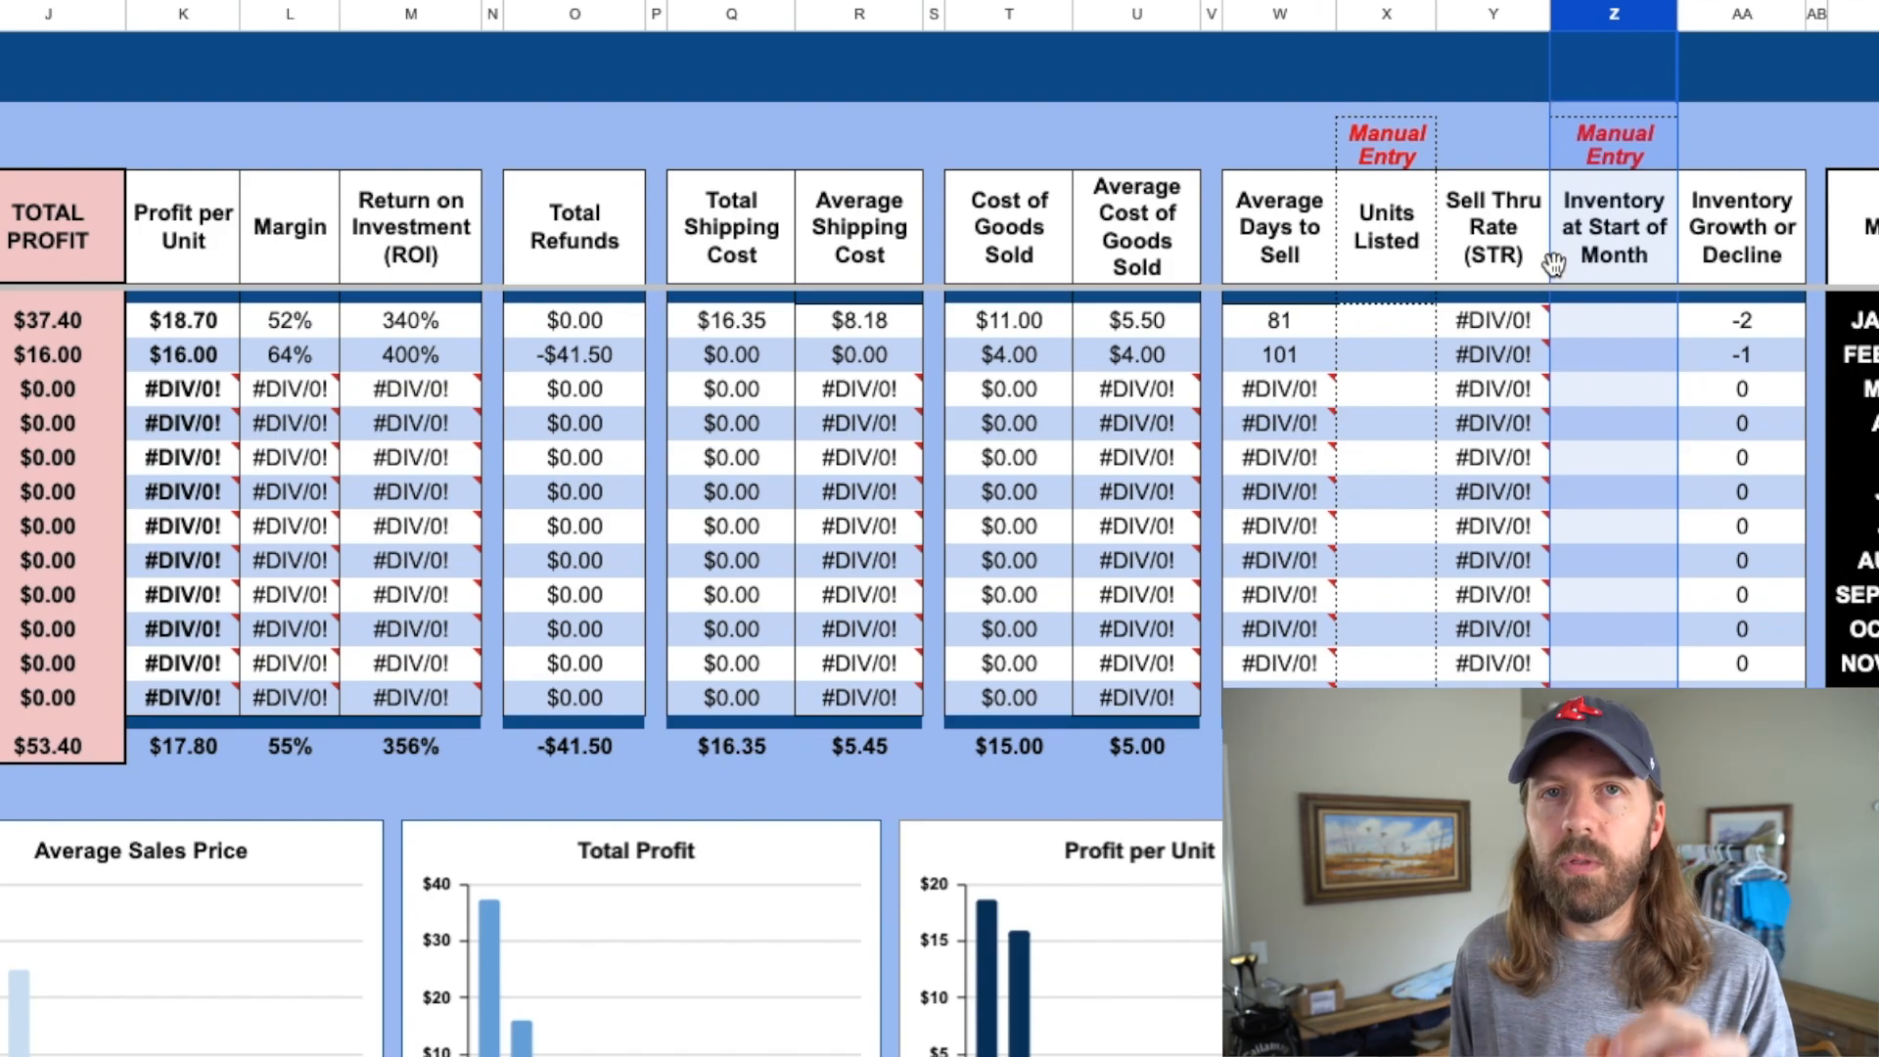
left_click(1582, 319)
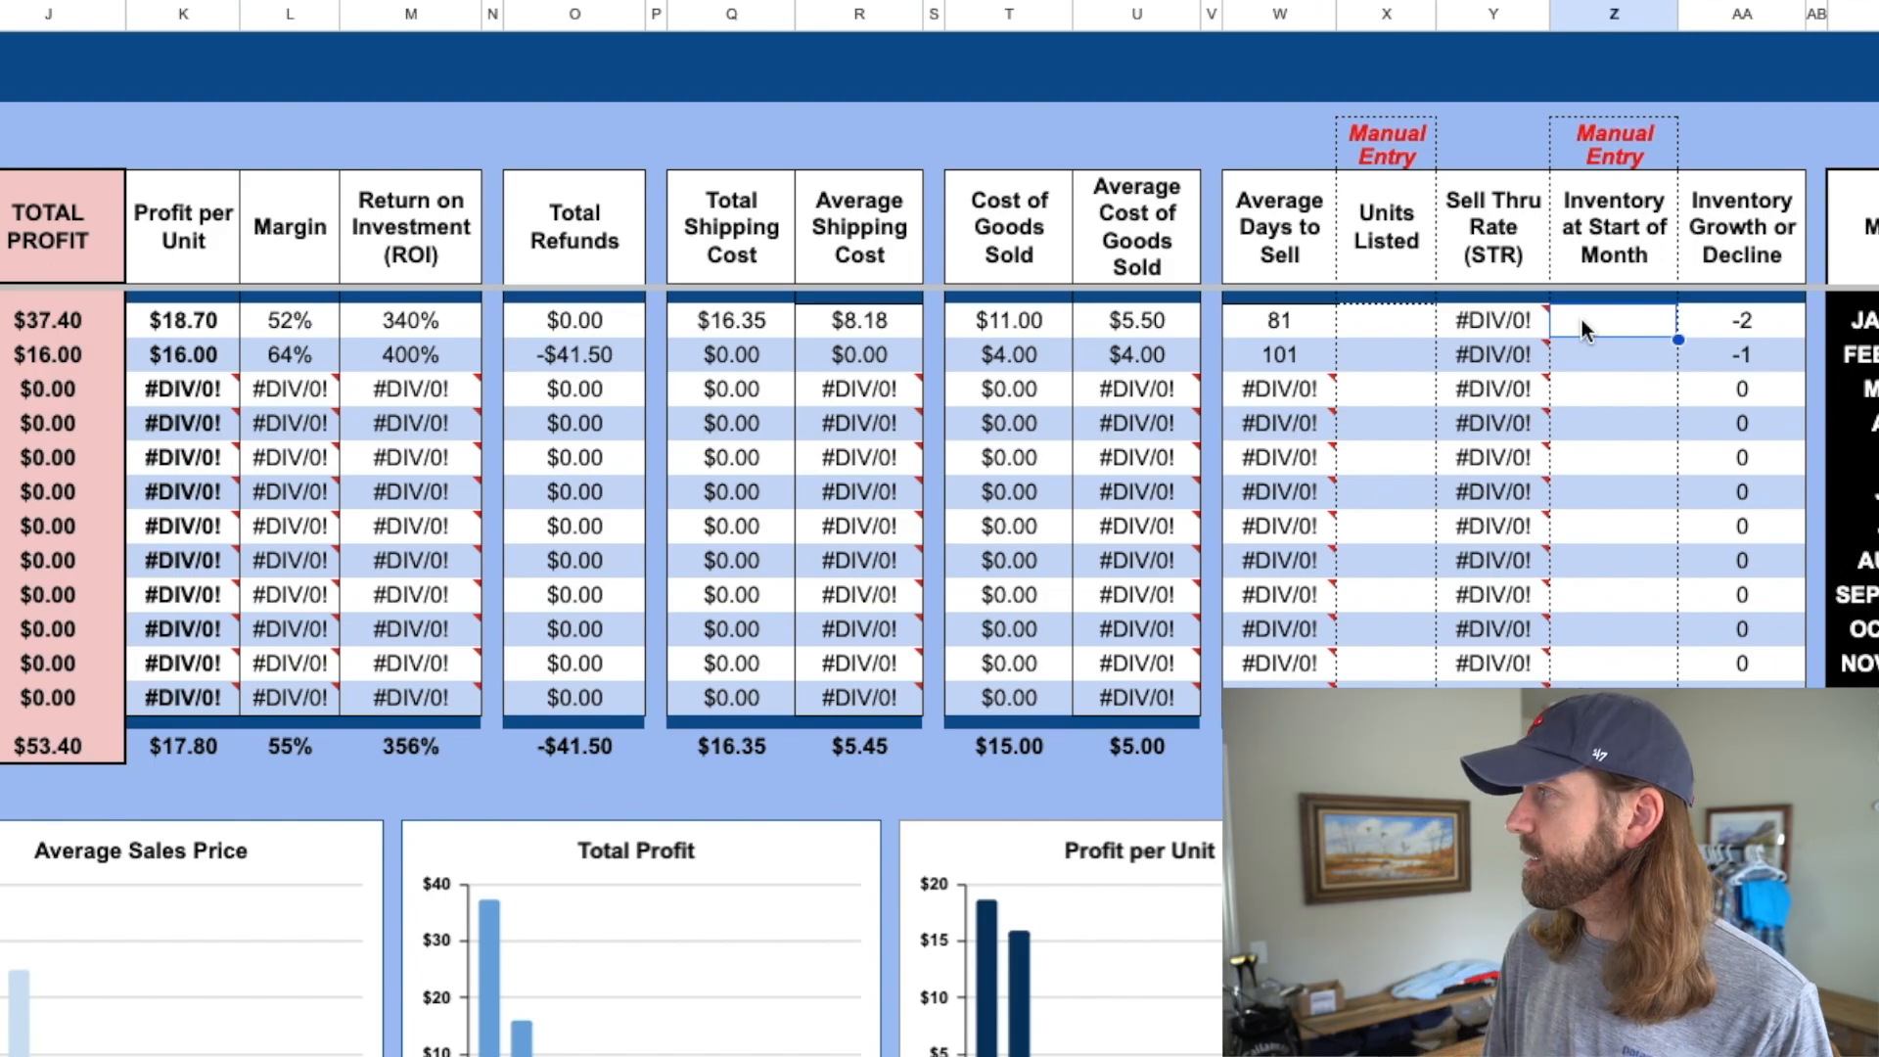
type("100")
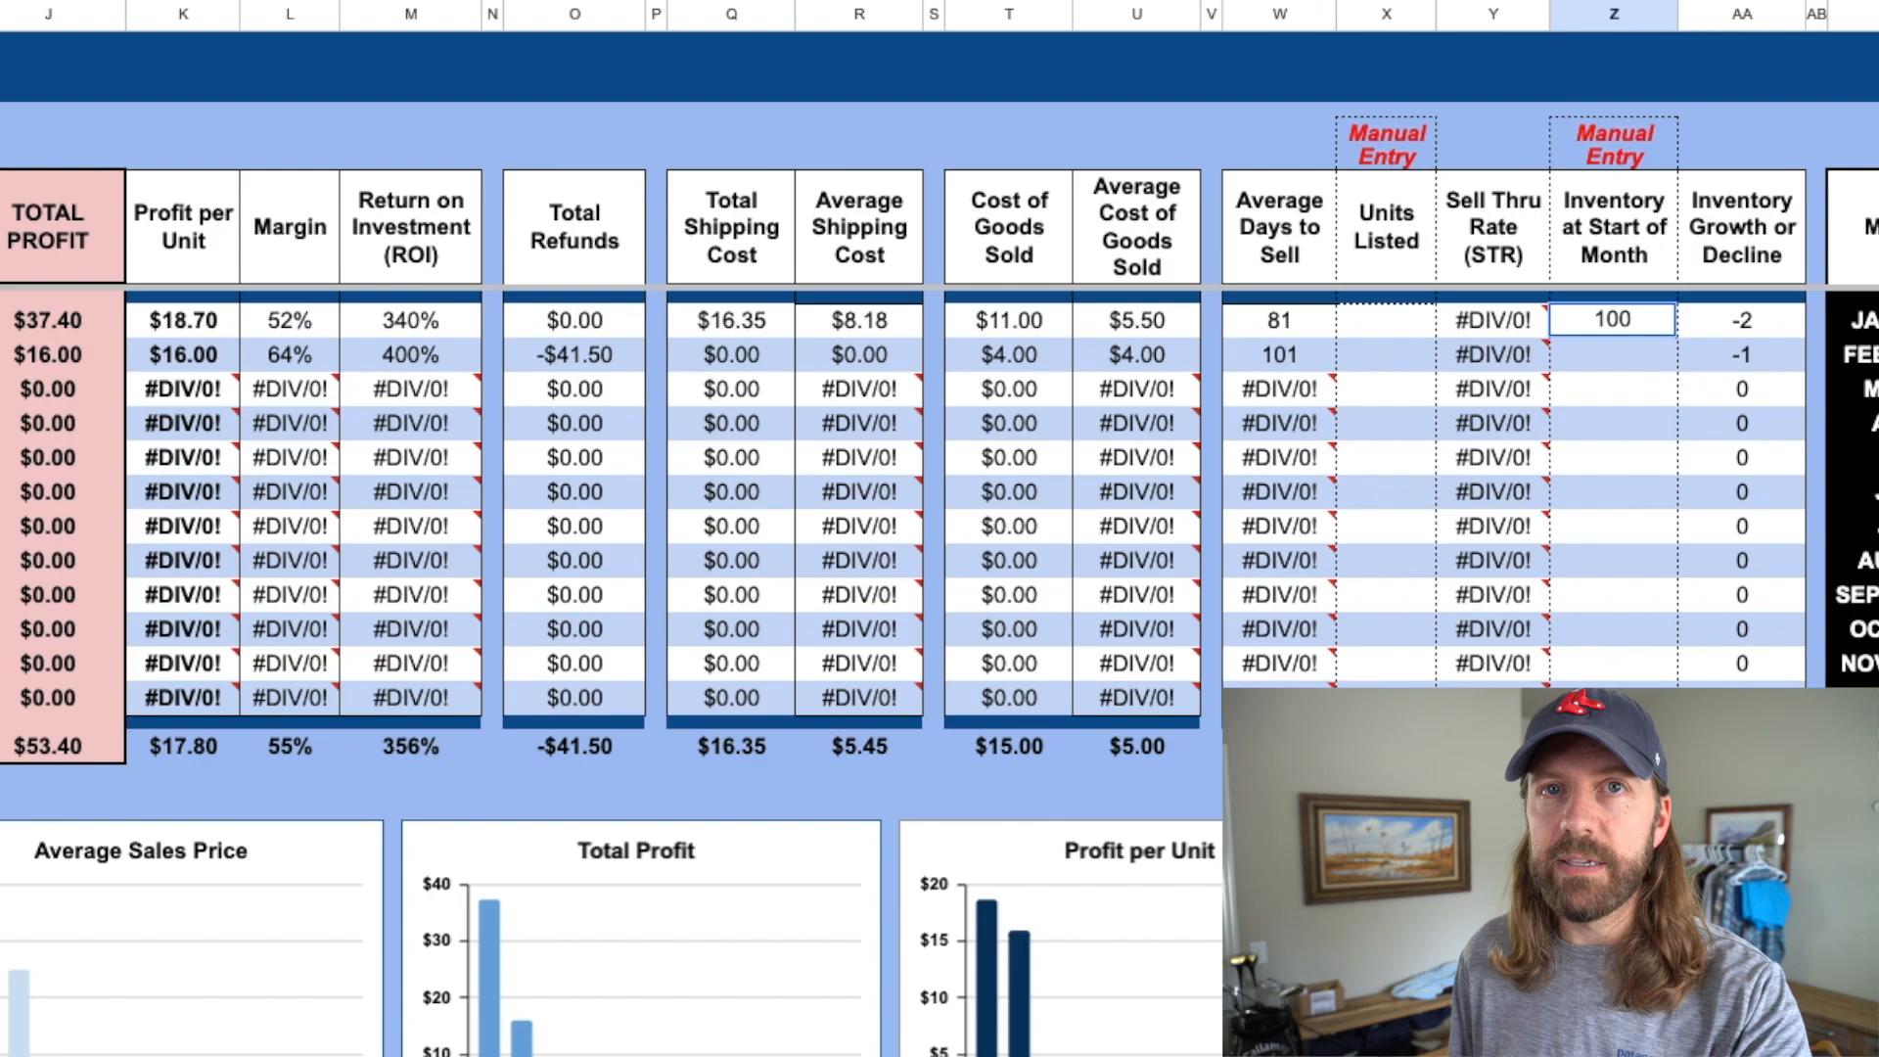
key("Return")
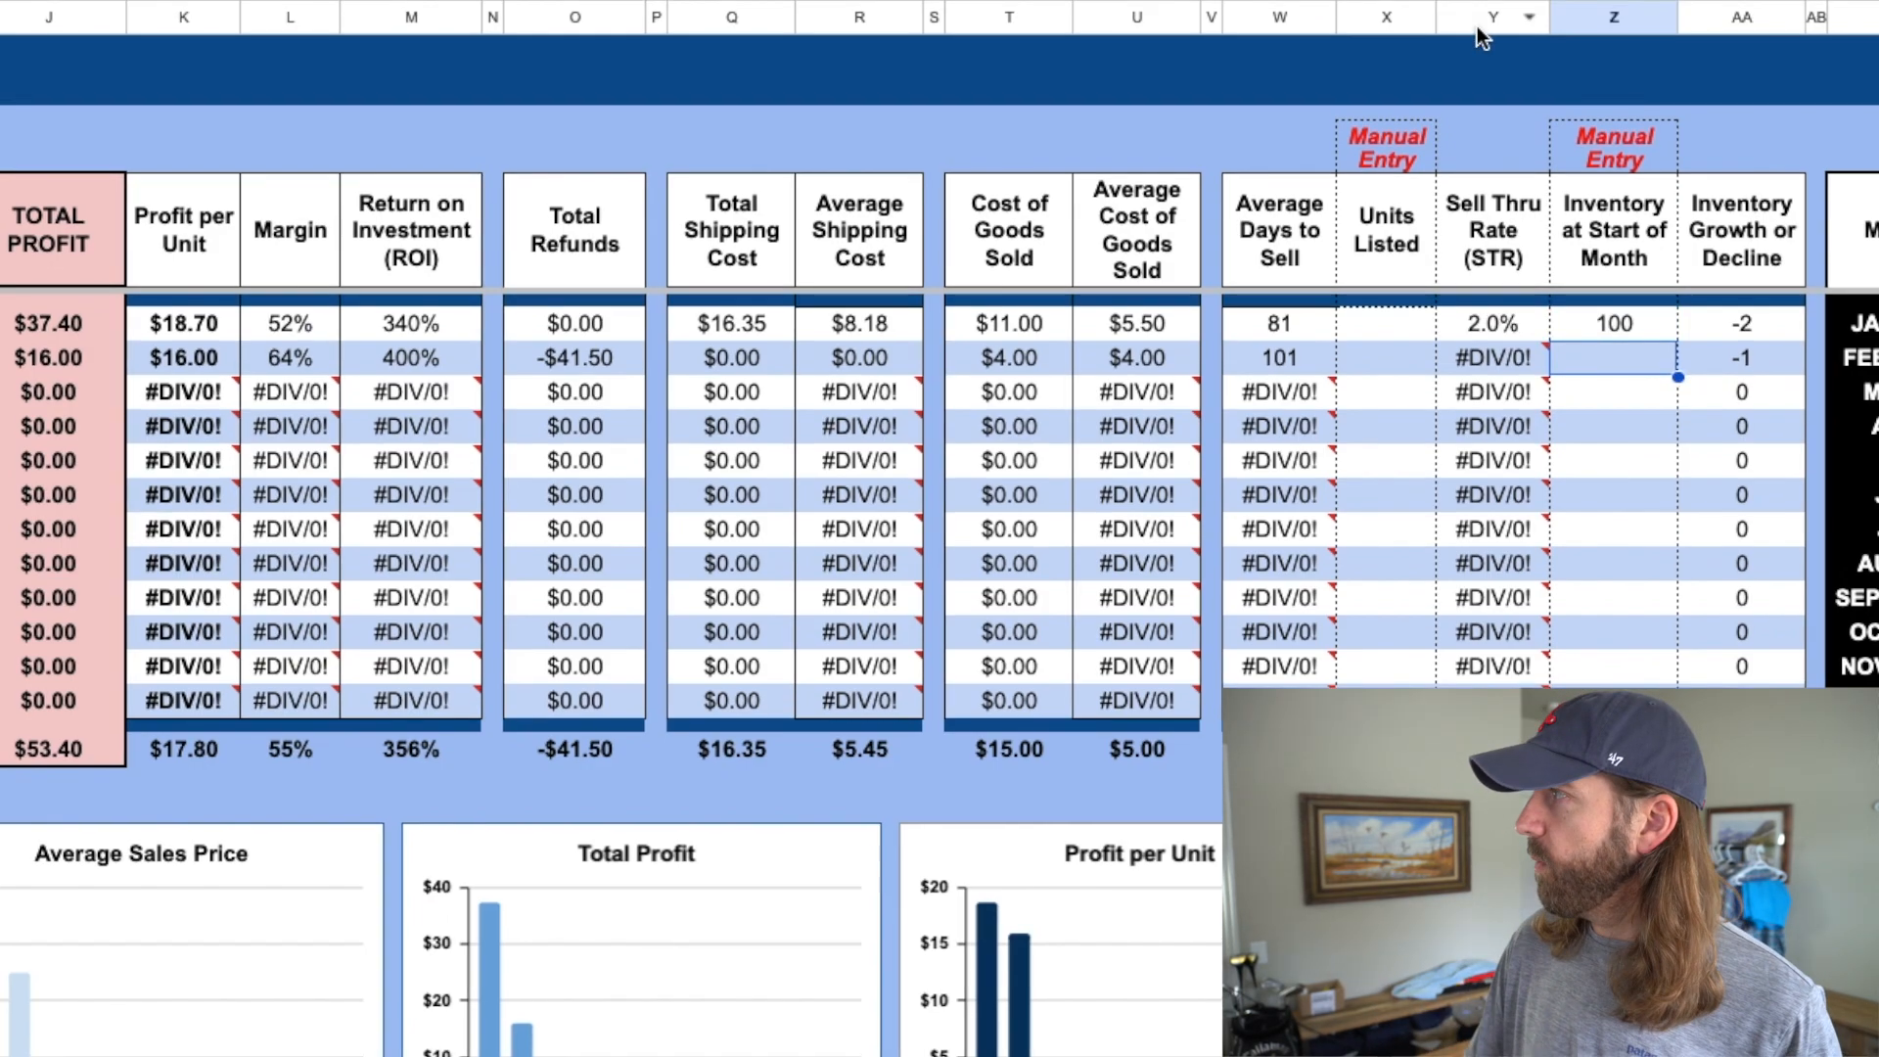
- Examine January's sell-through rate in relation to its starting inventory and the Units Listed column
left_click(1476, 16)
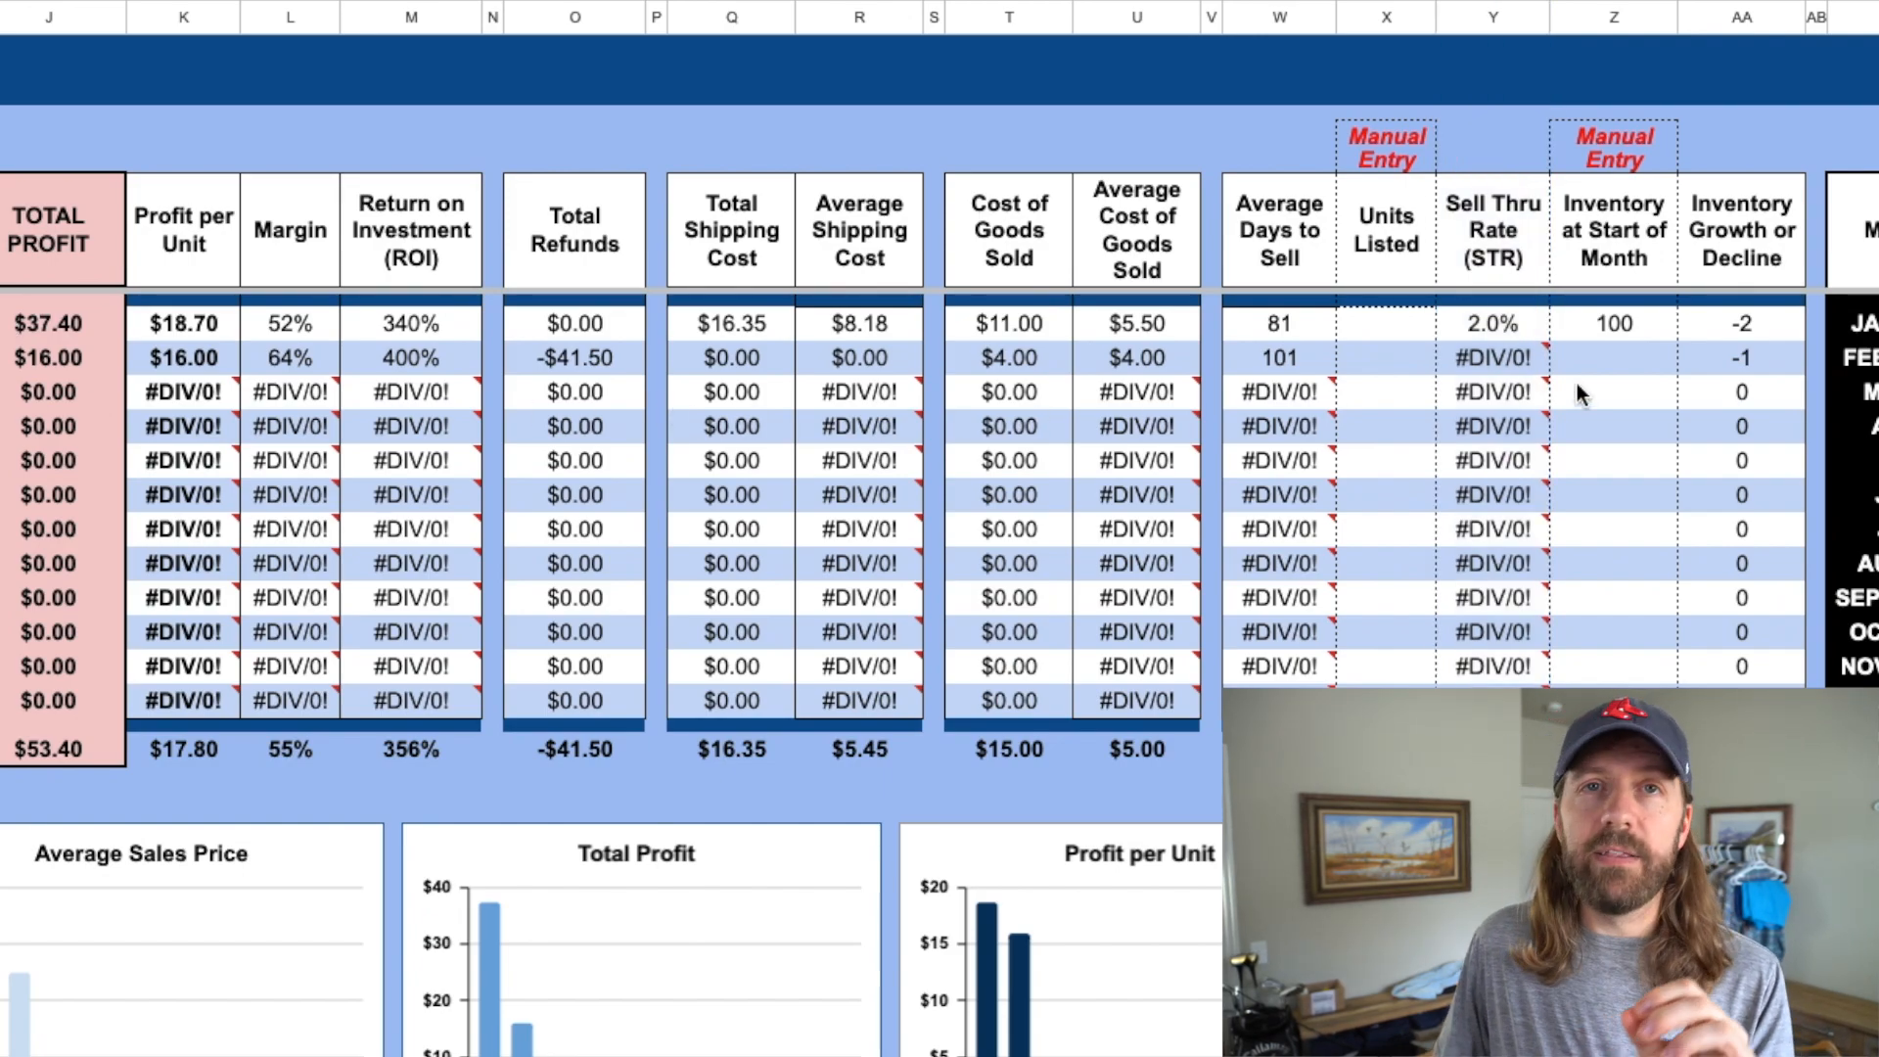
left_click(1637, 313)
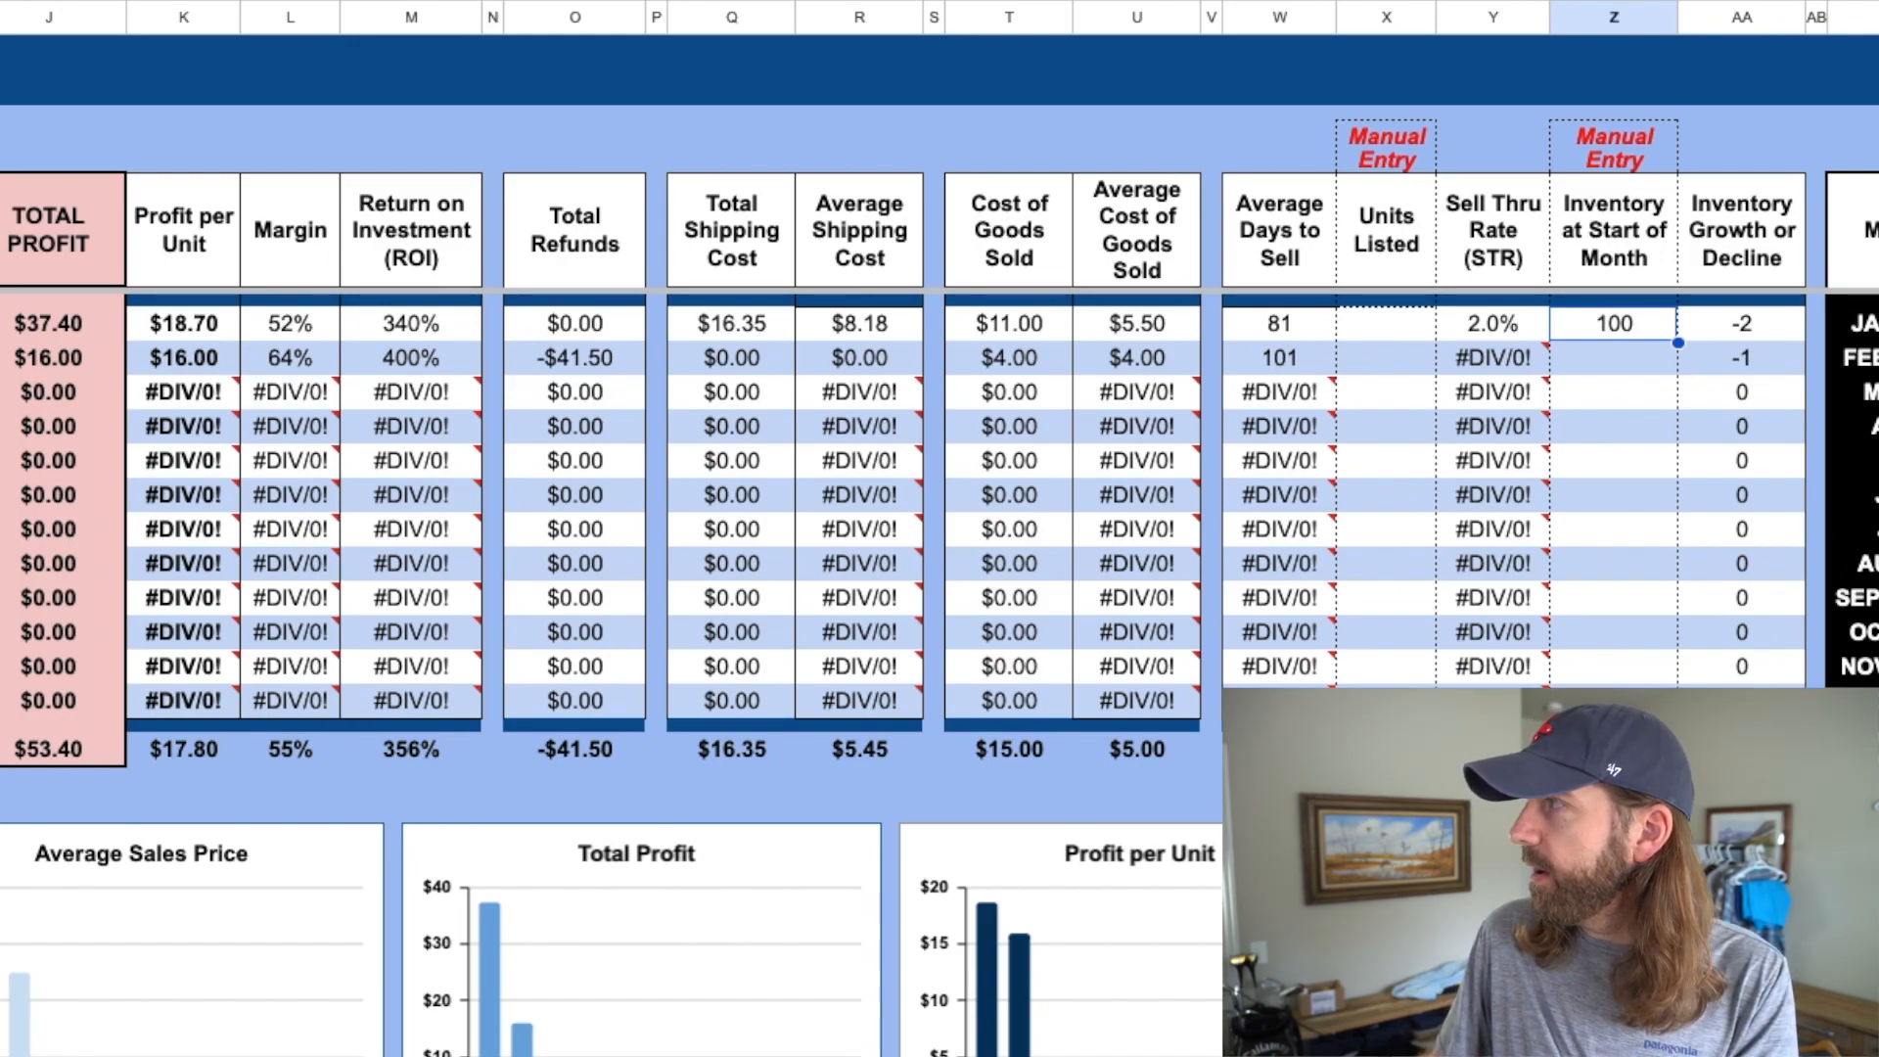
left_click(1518, 324)
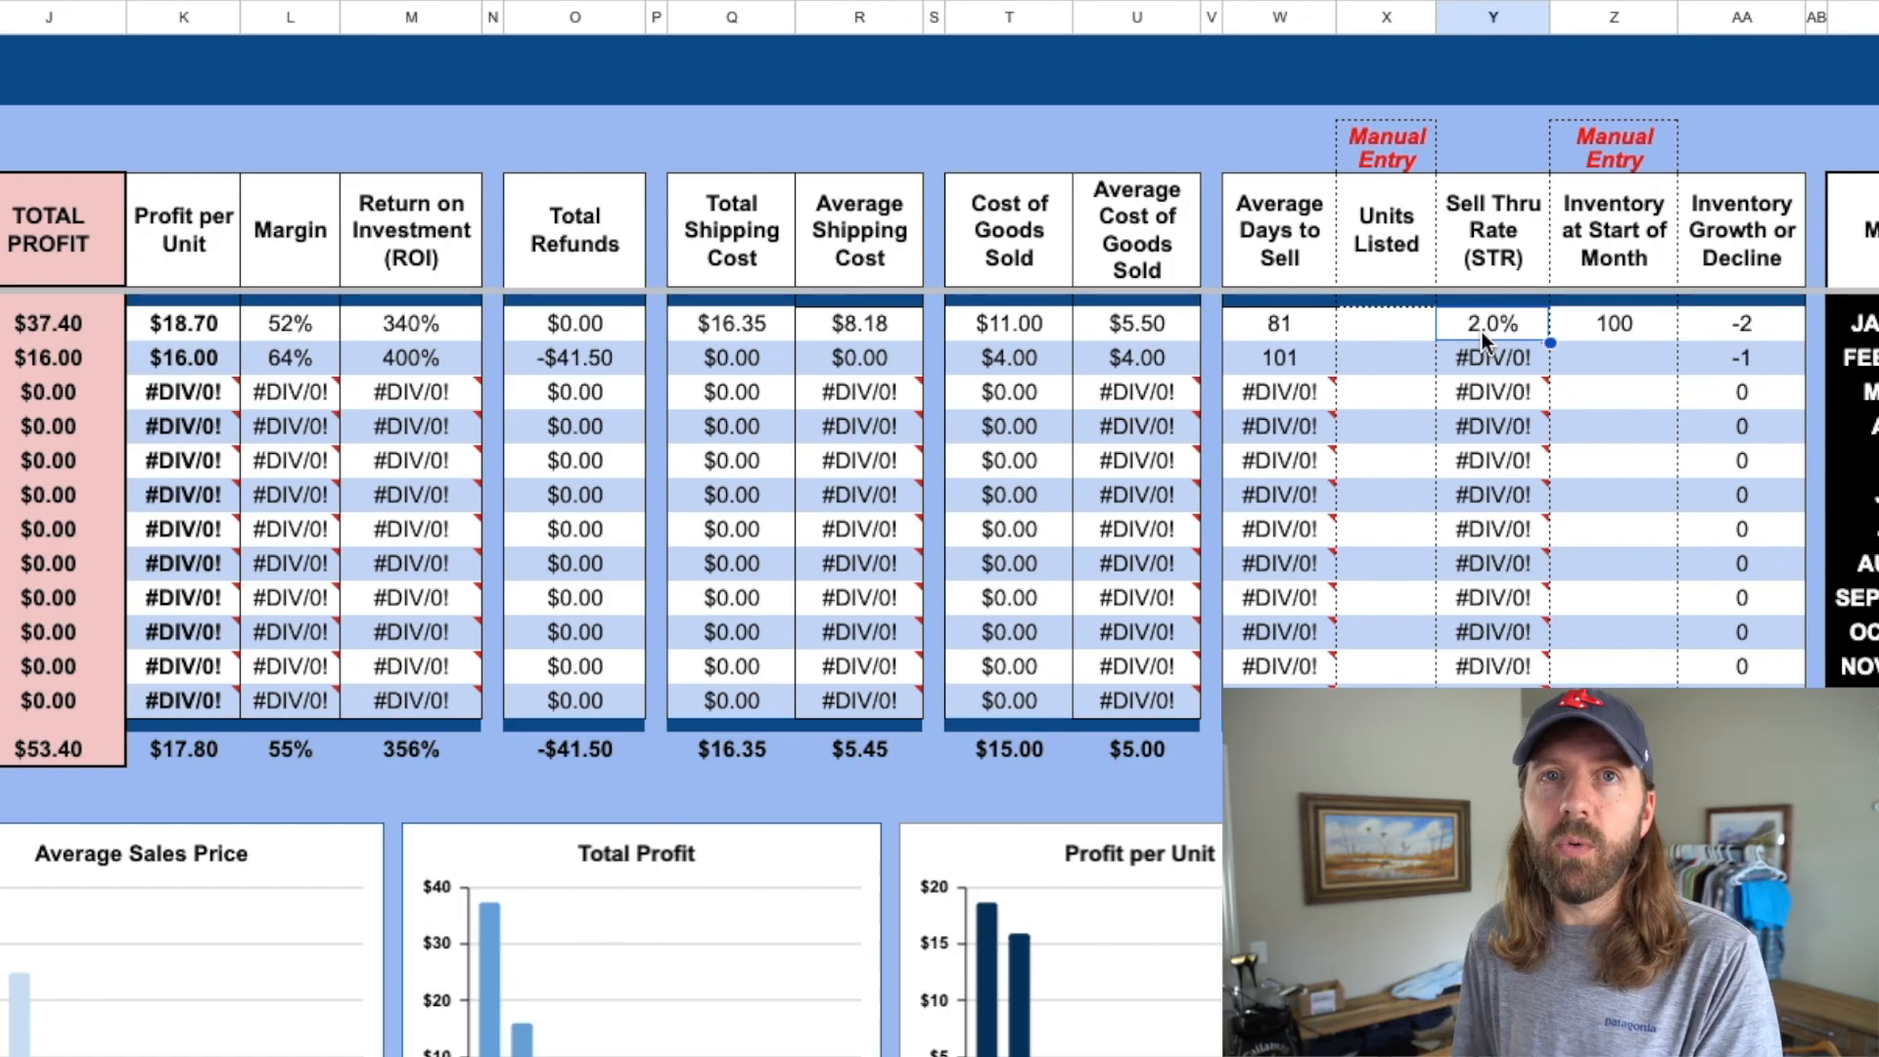
left_click(1379, 18)
left_click(1615, 17)
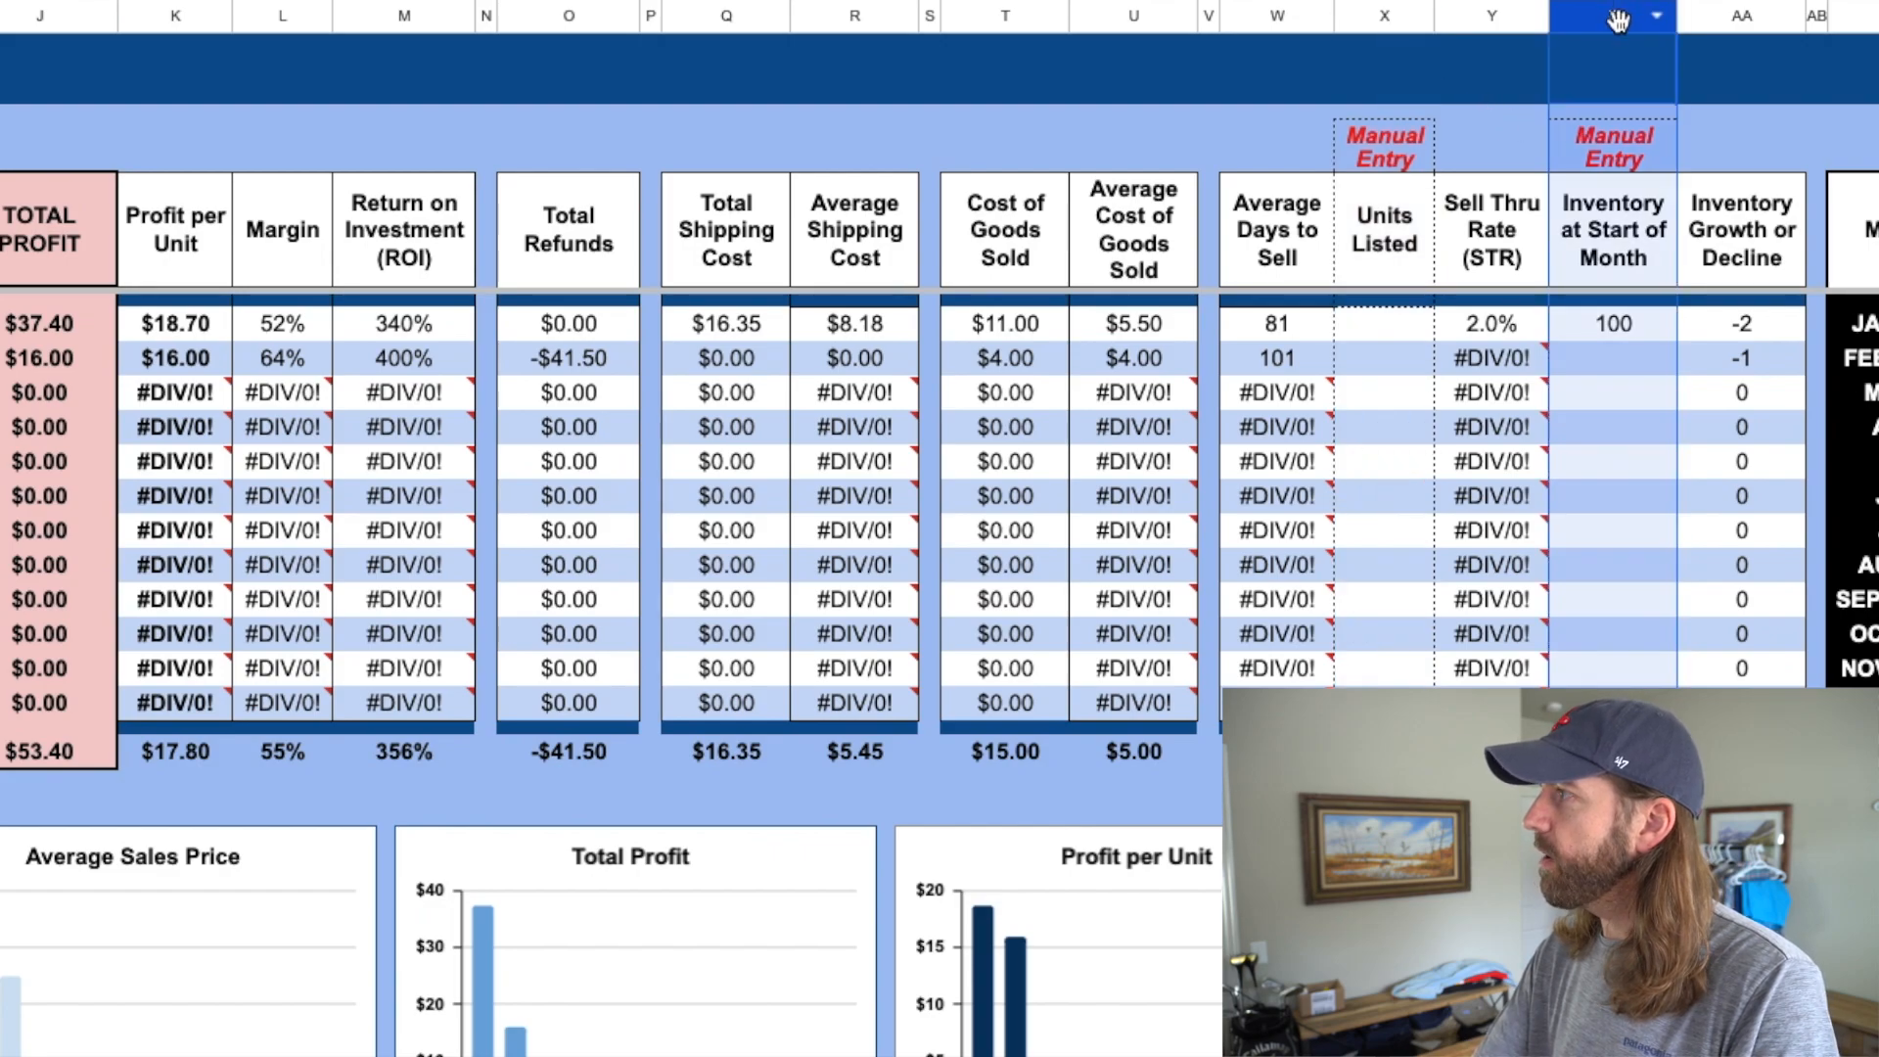
left_click(1354, 21)
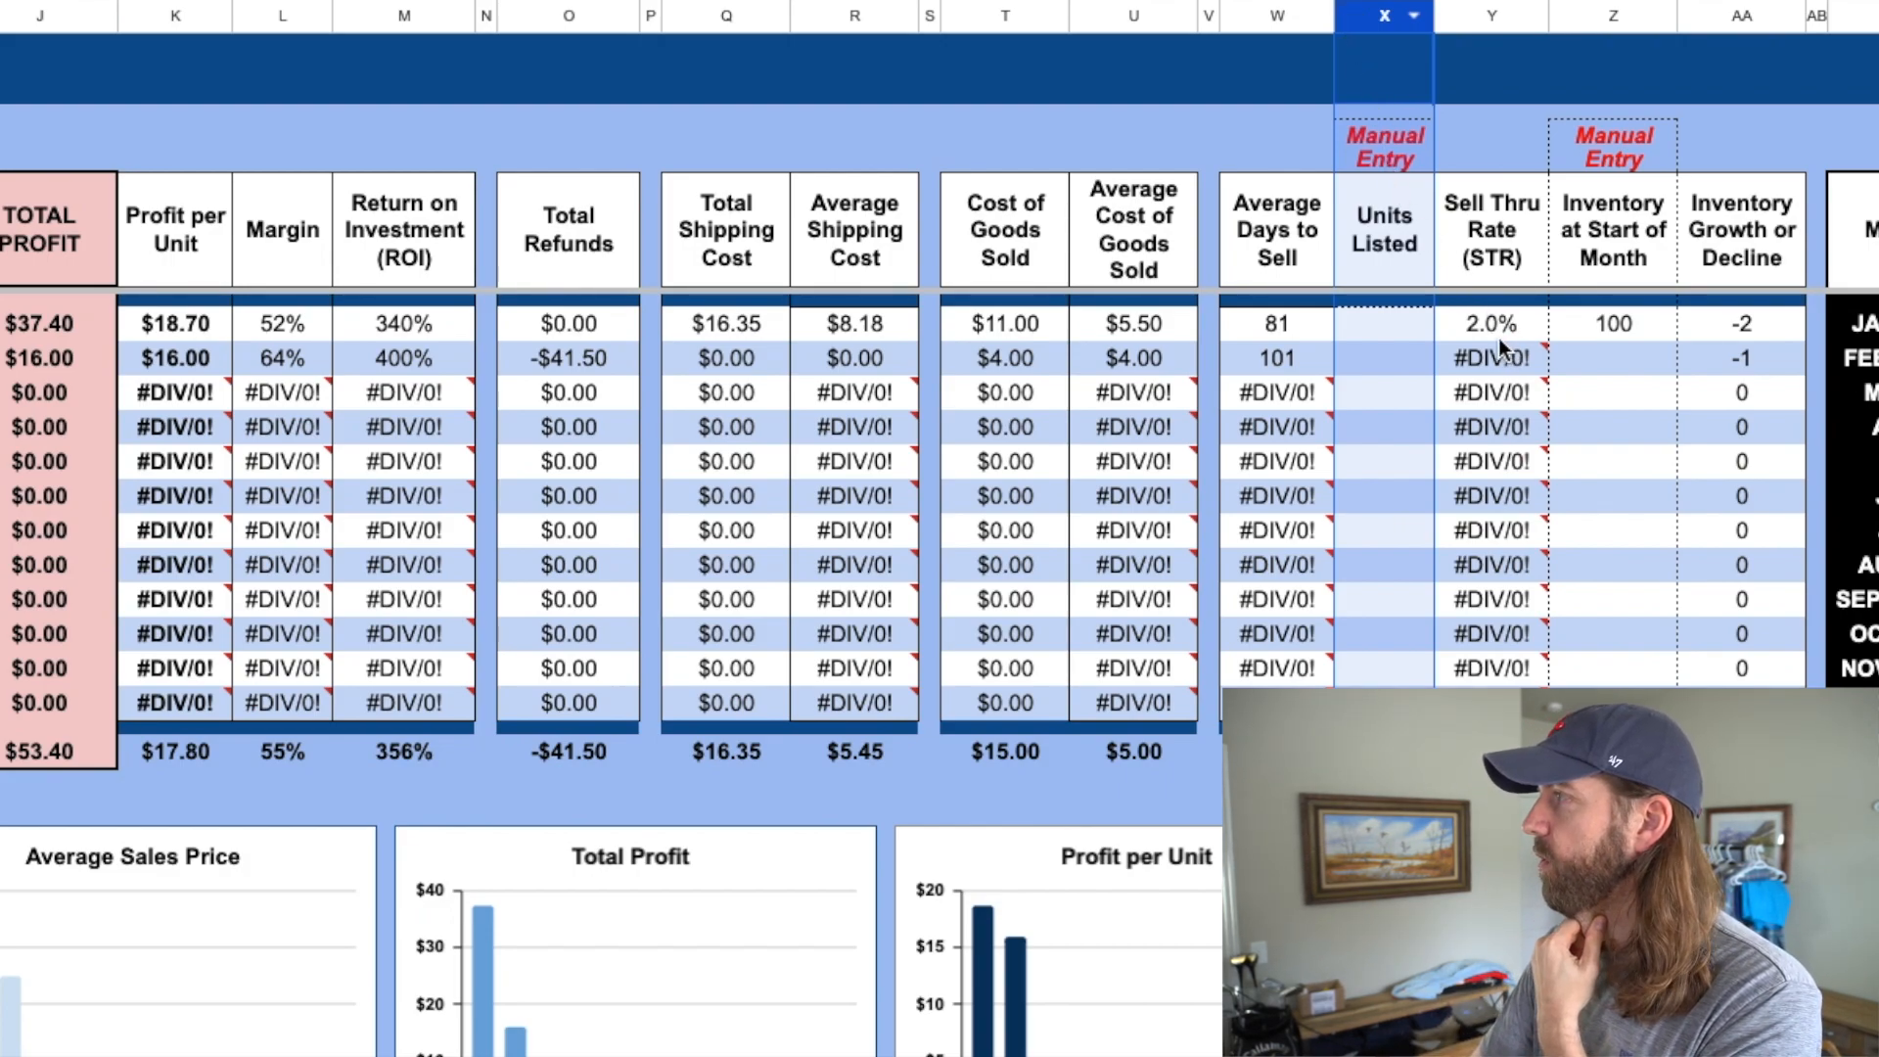
left_click(1560, 325)
left_click(1606, 16)
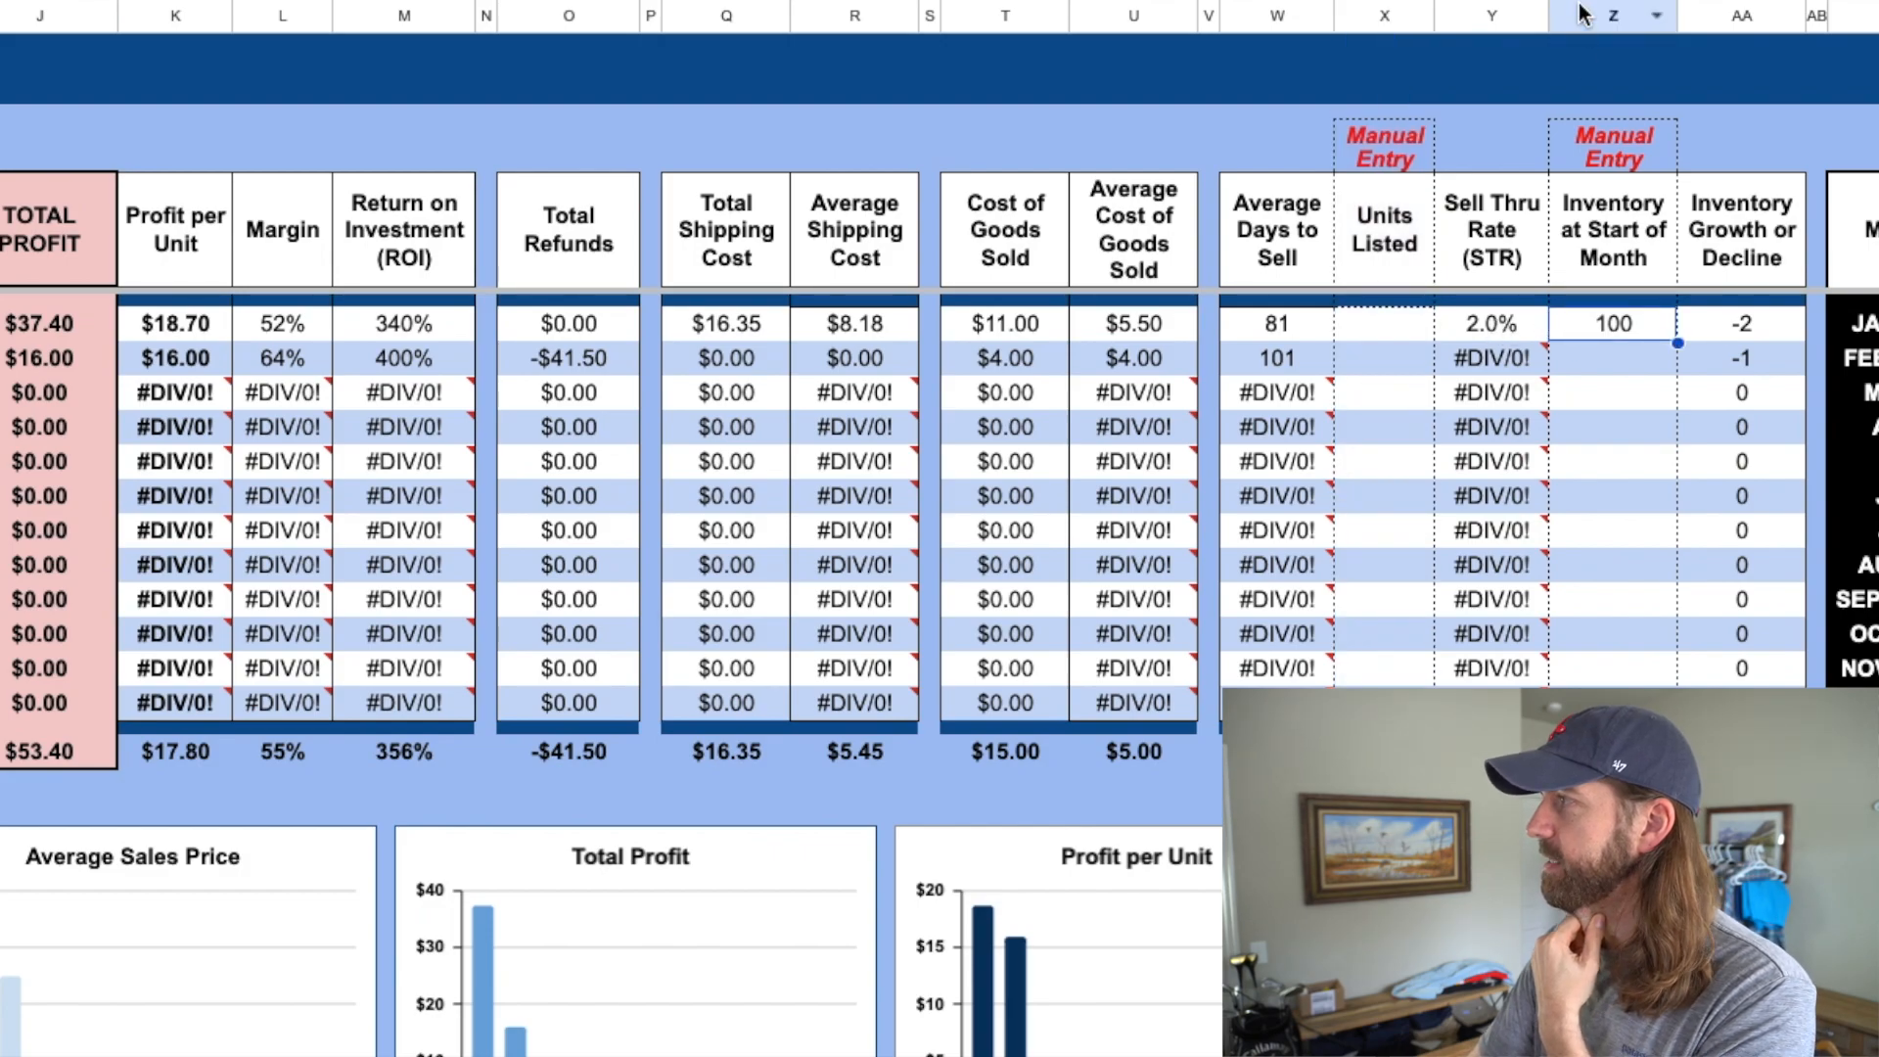
left_click(1503, 328)
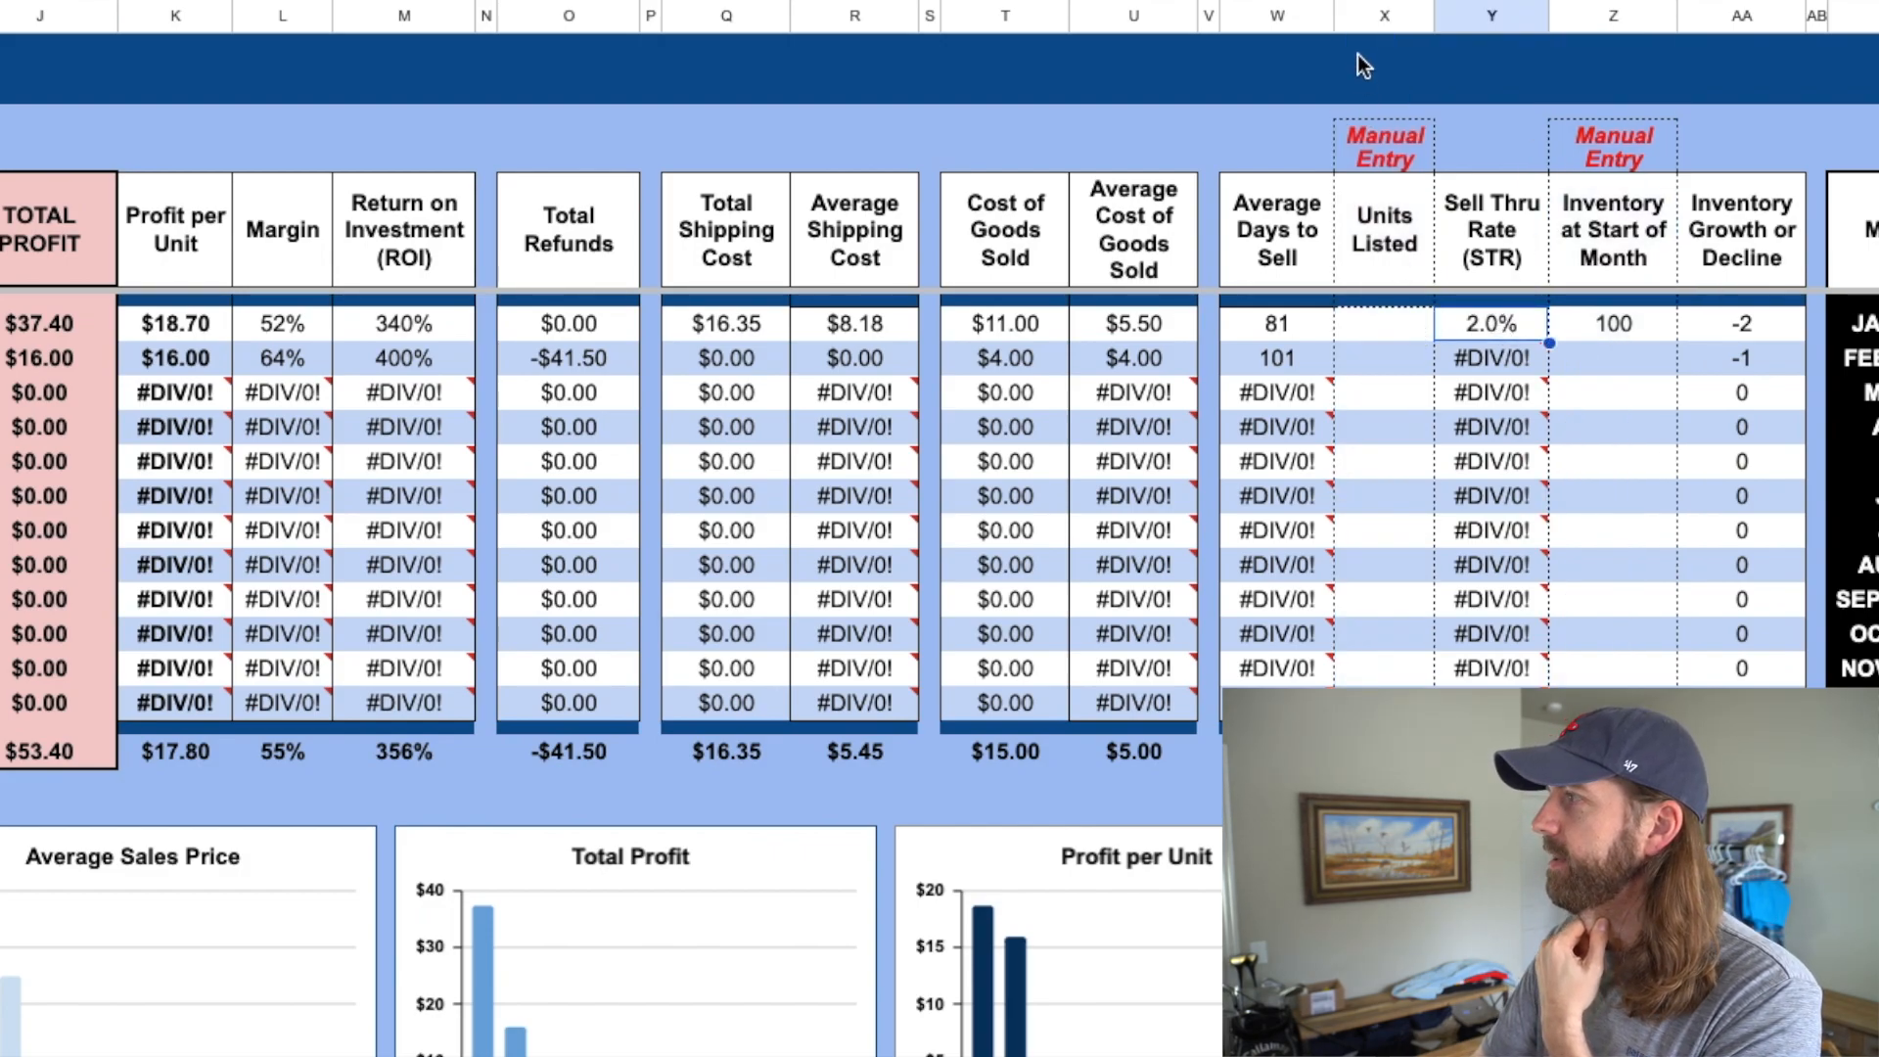
- Look over the item rows in the Inventory sheet and enter 10 as January's units listed in the Month sheet
left_click(1360, 16)
left_click(1378, 326)
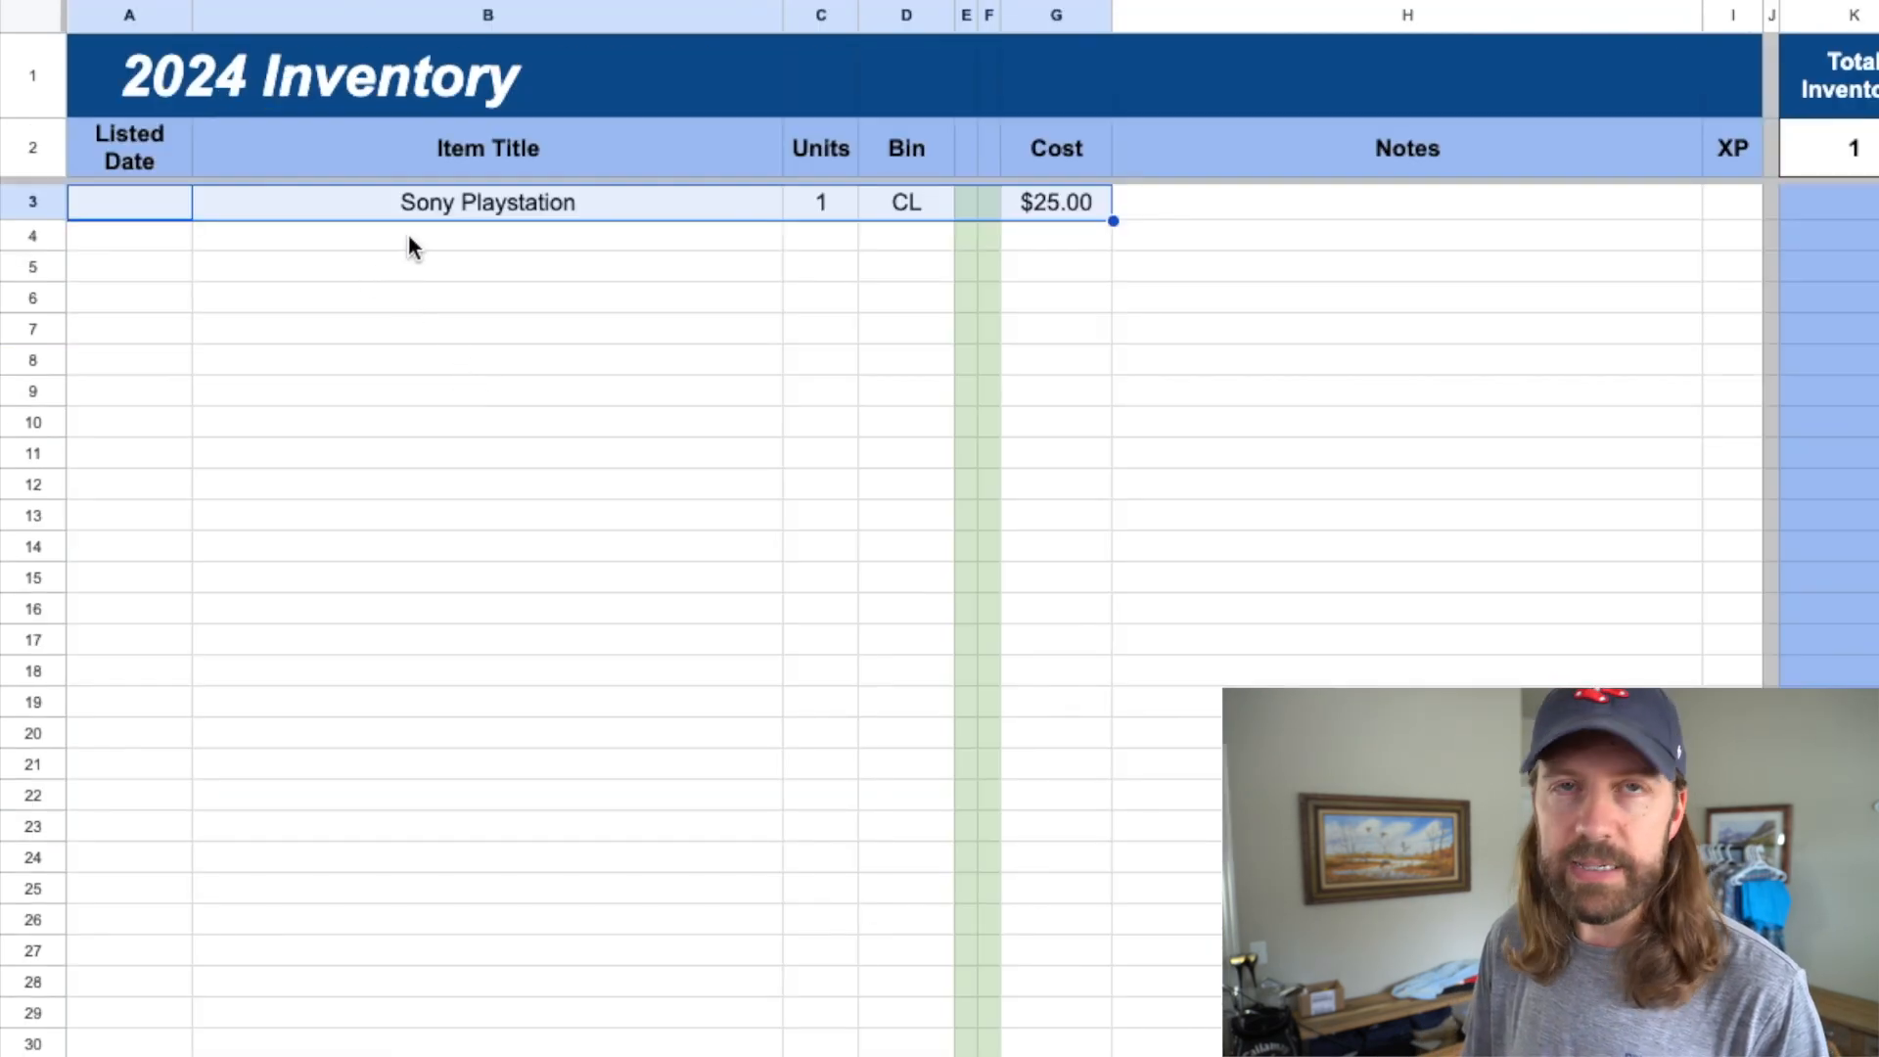
left_click_drag(411, 245, 411, 519)
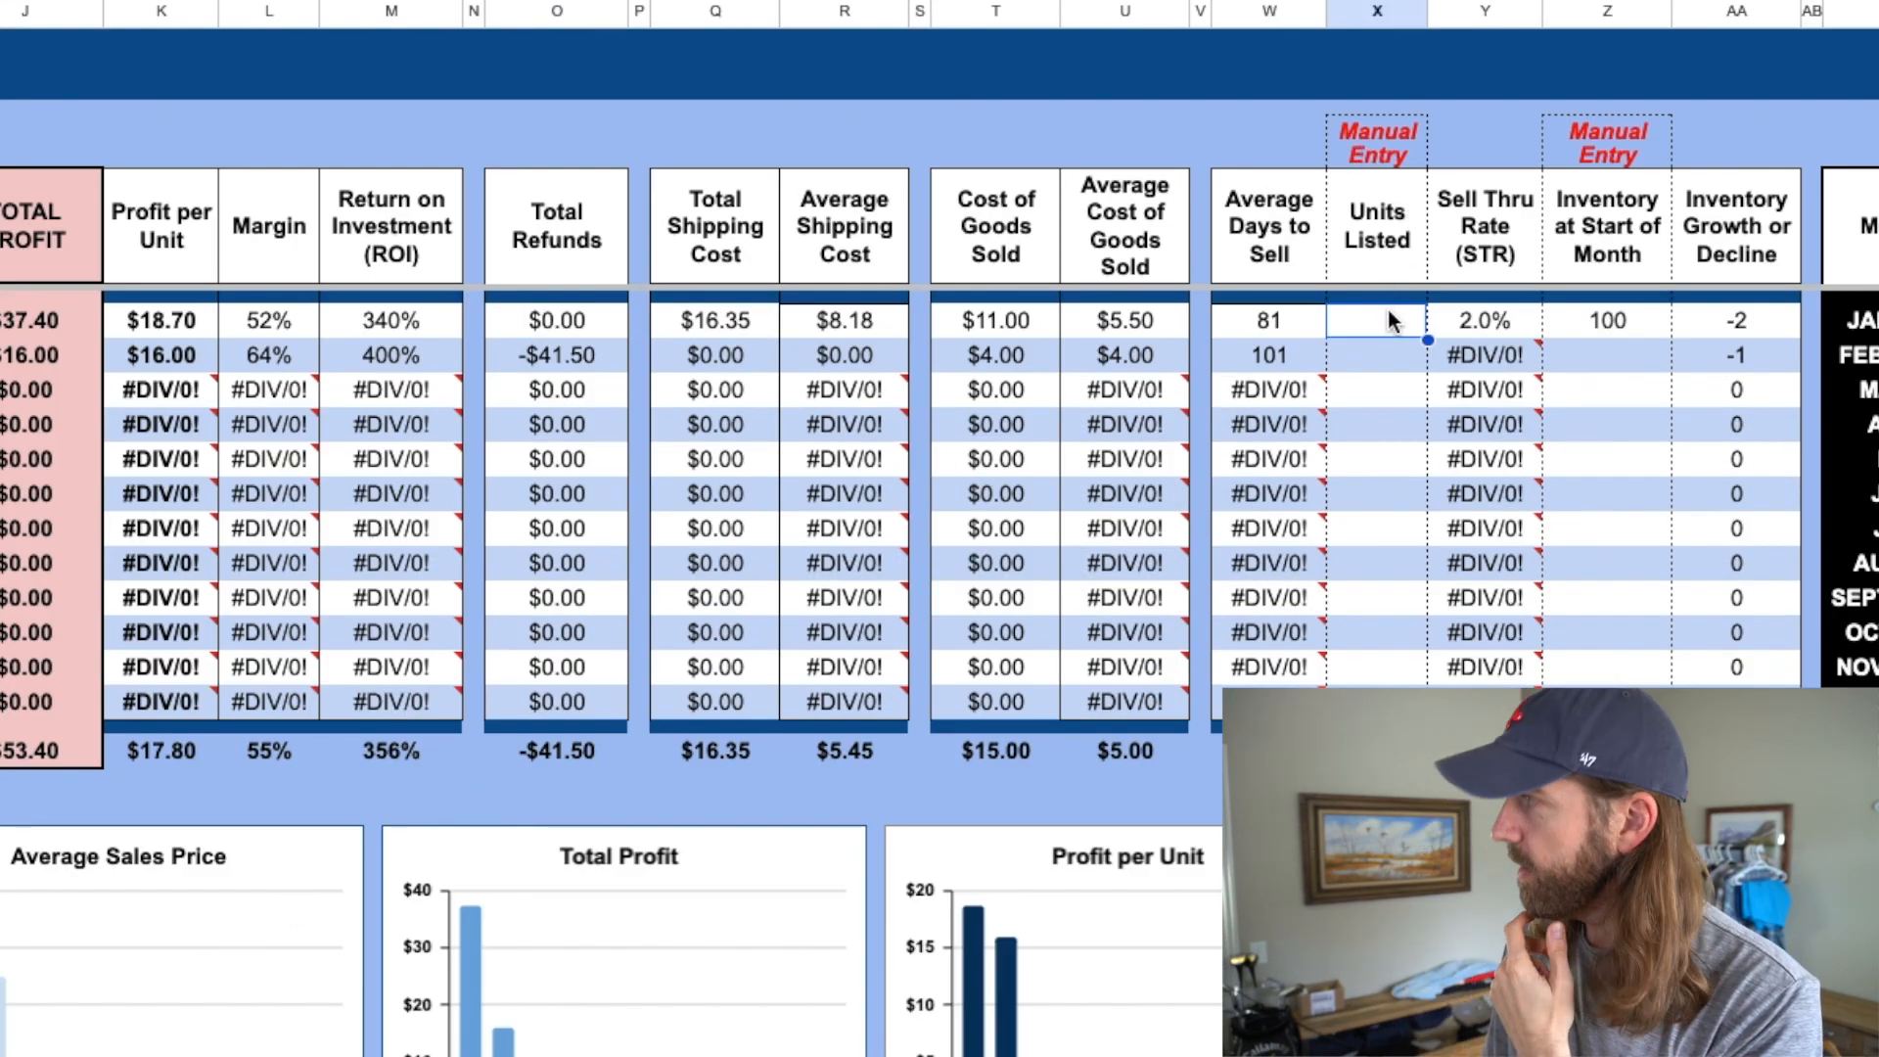
type("10")
key("Return")
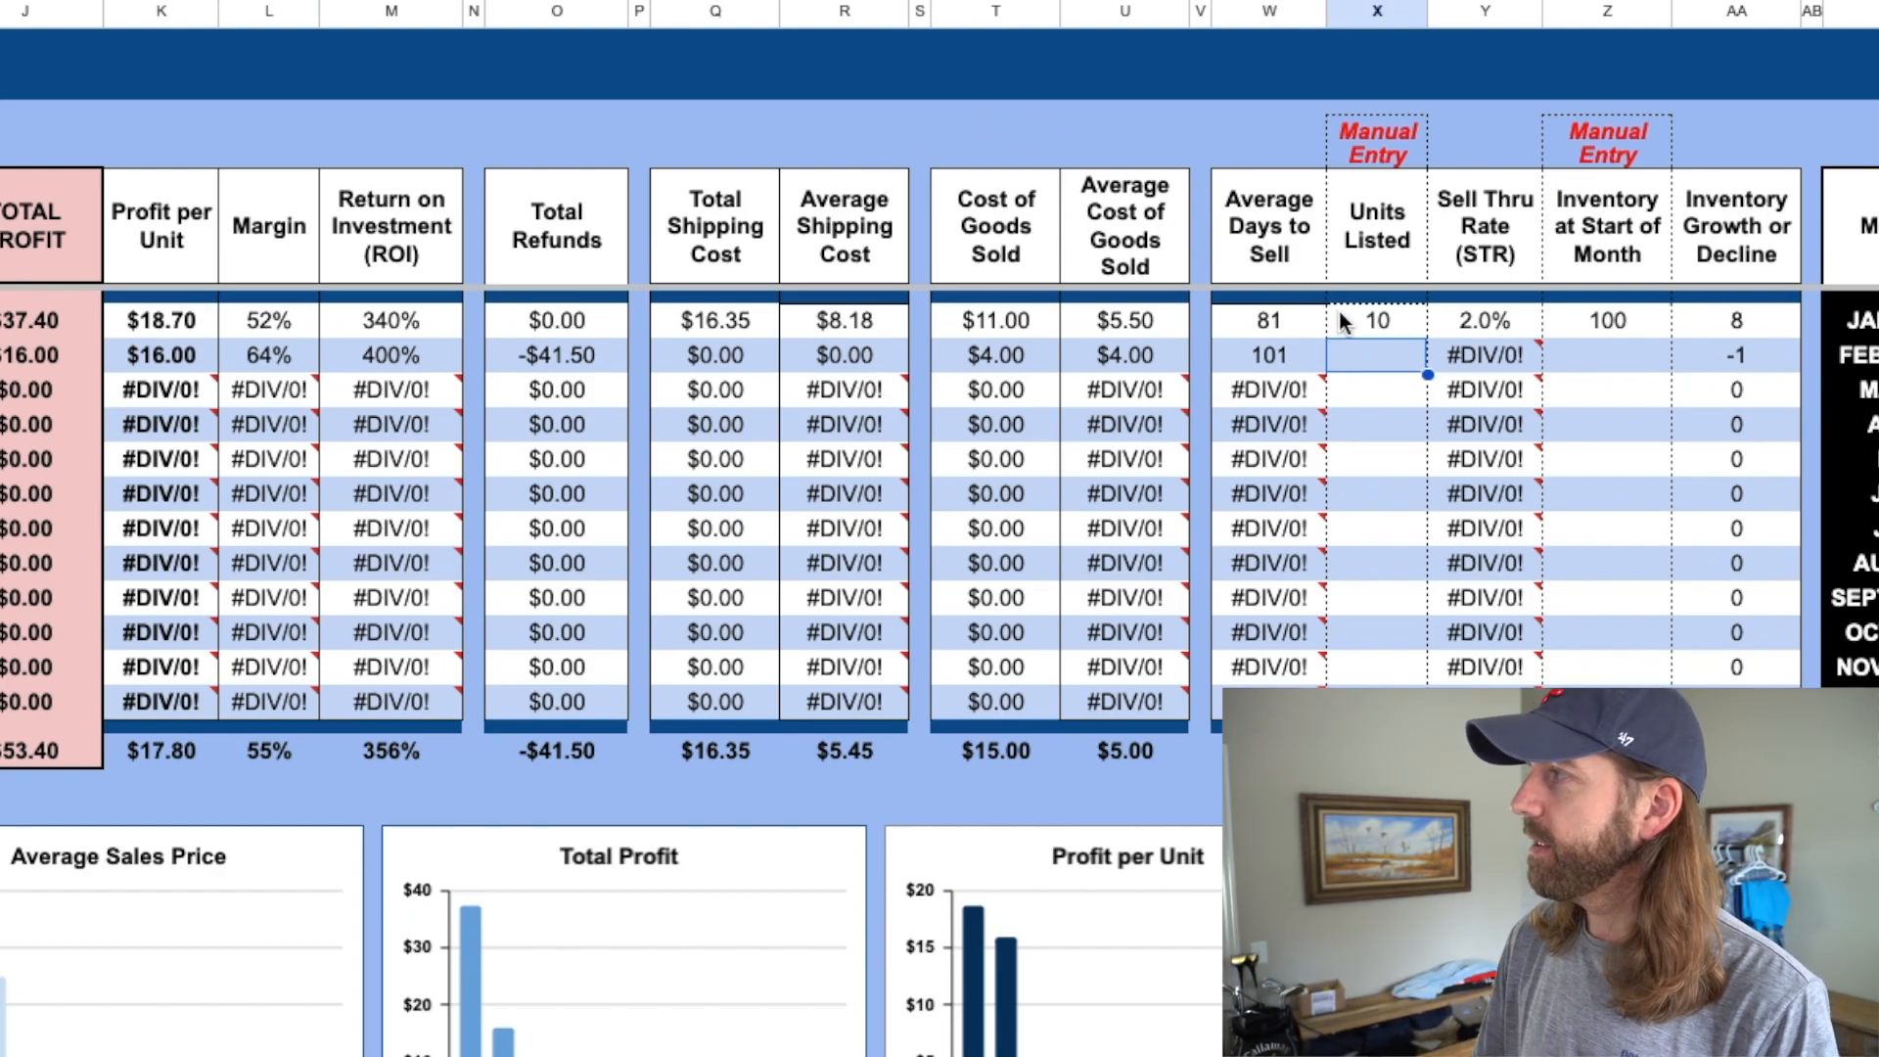
- Update January's units listed to 11
left_click(1376, 327)
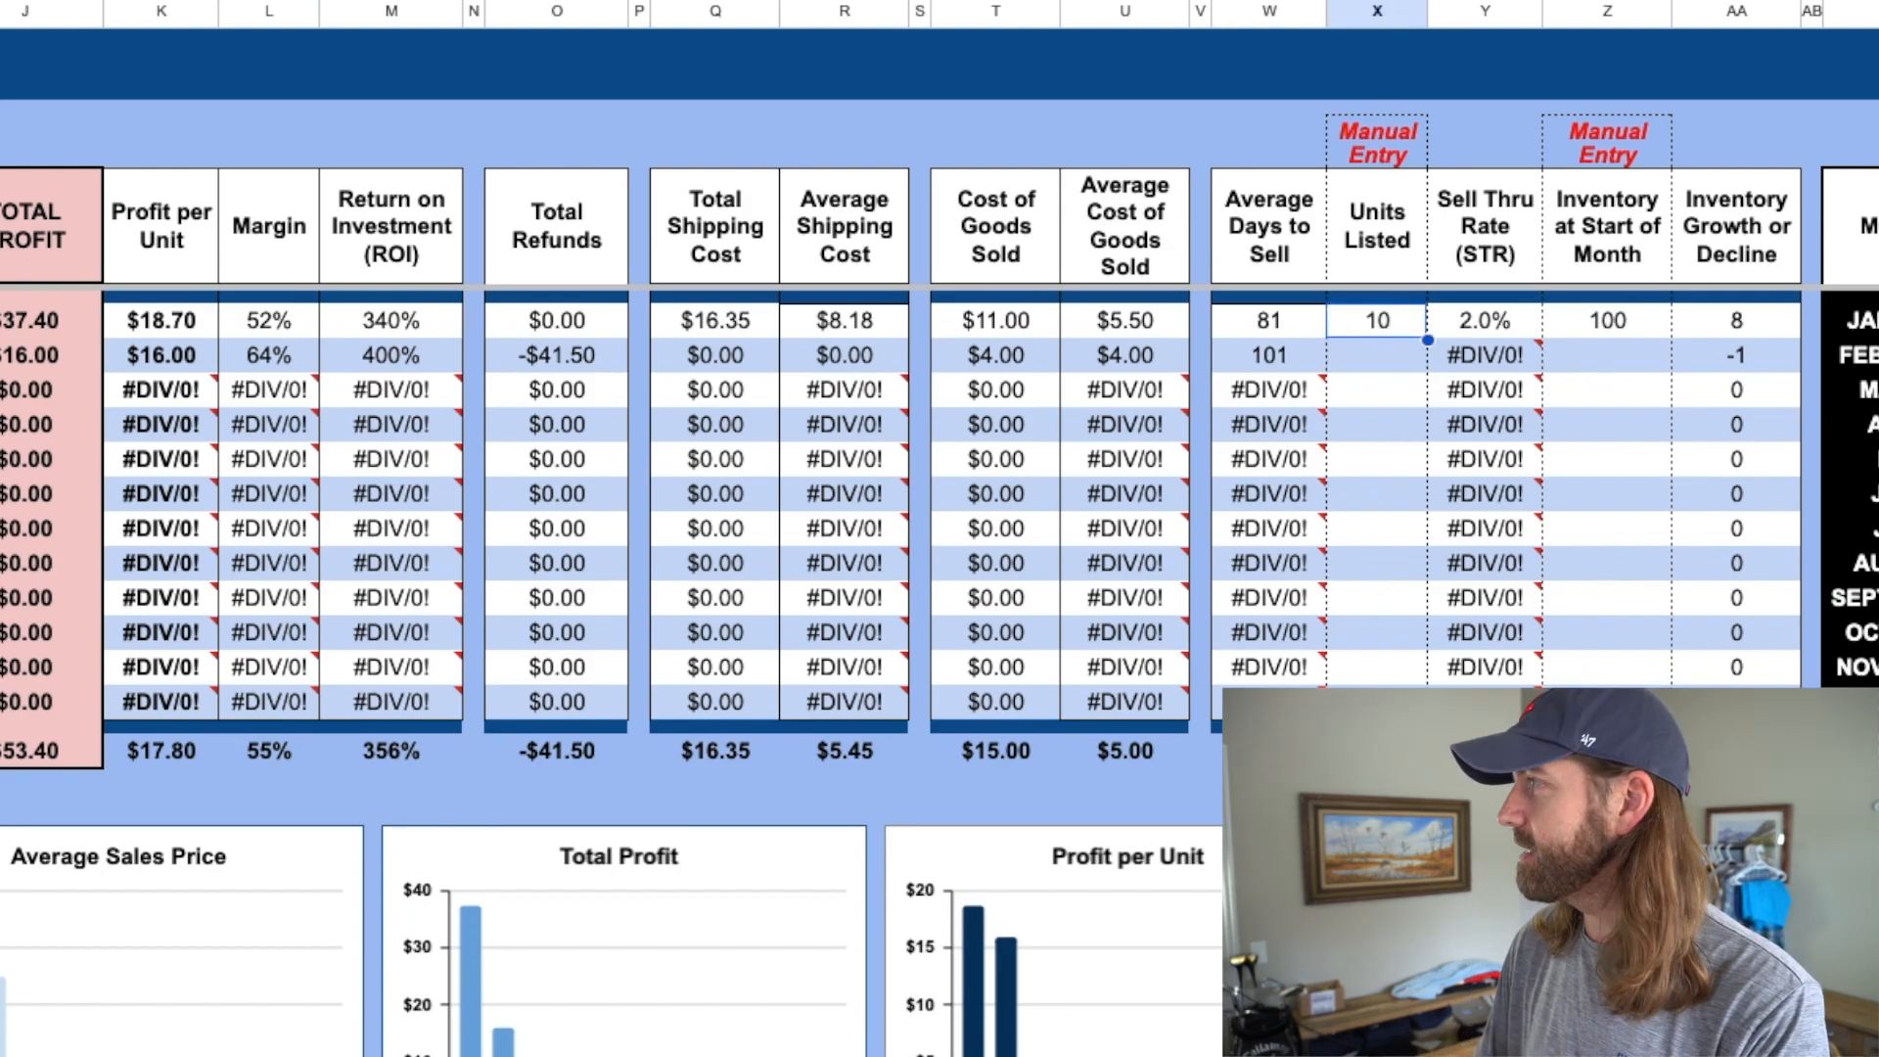
left_click(1351, 359)
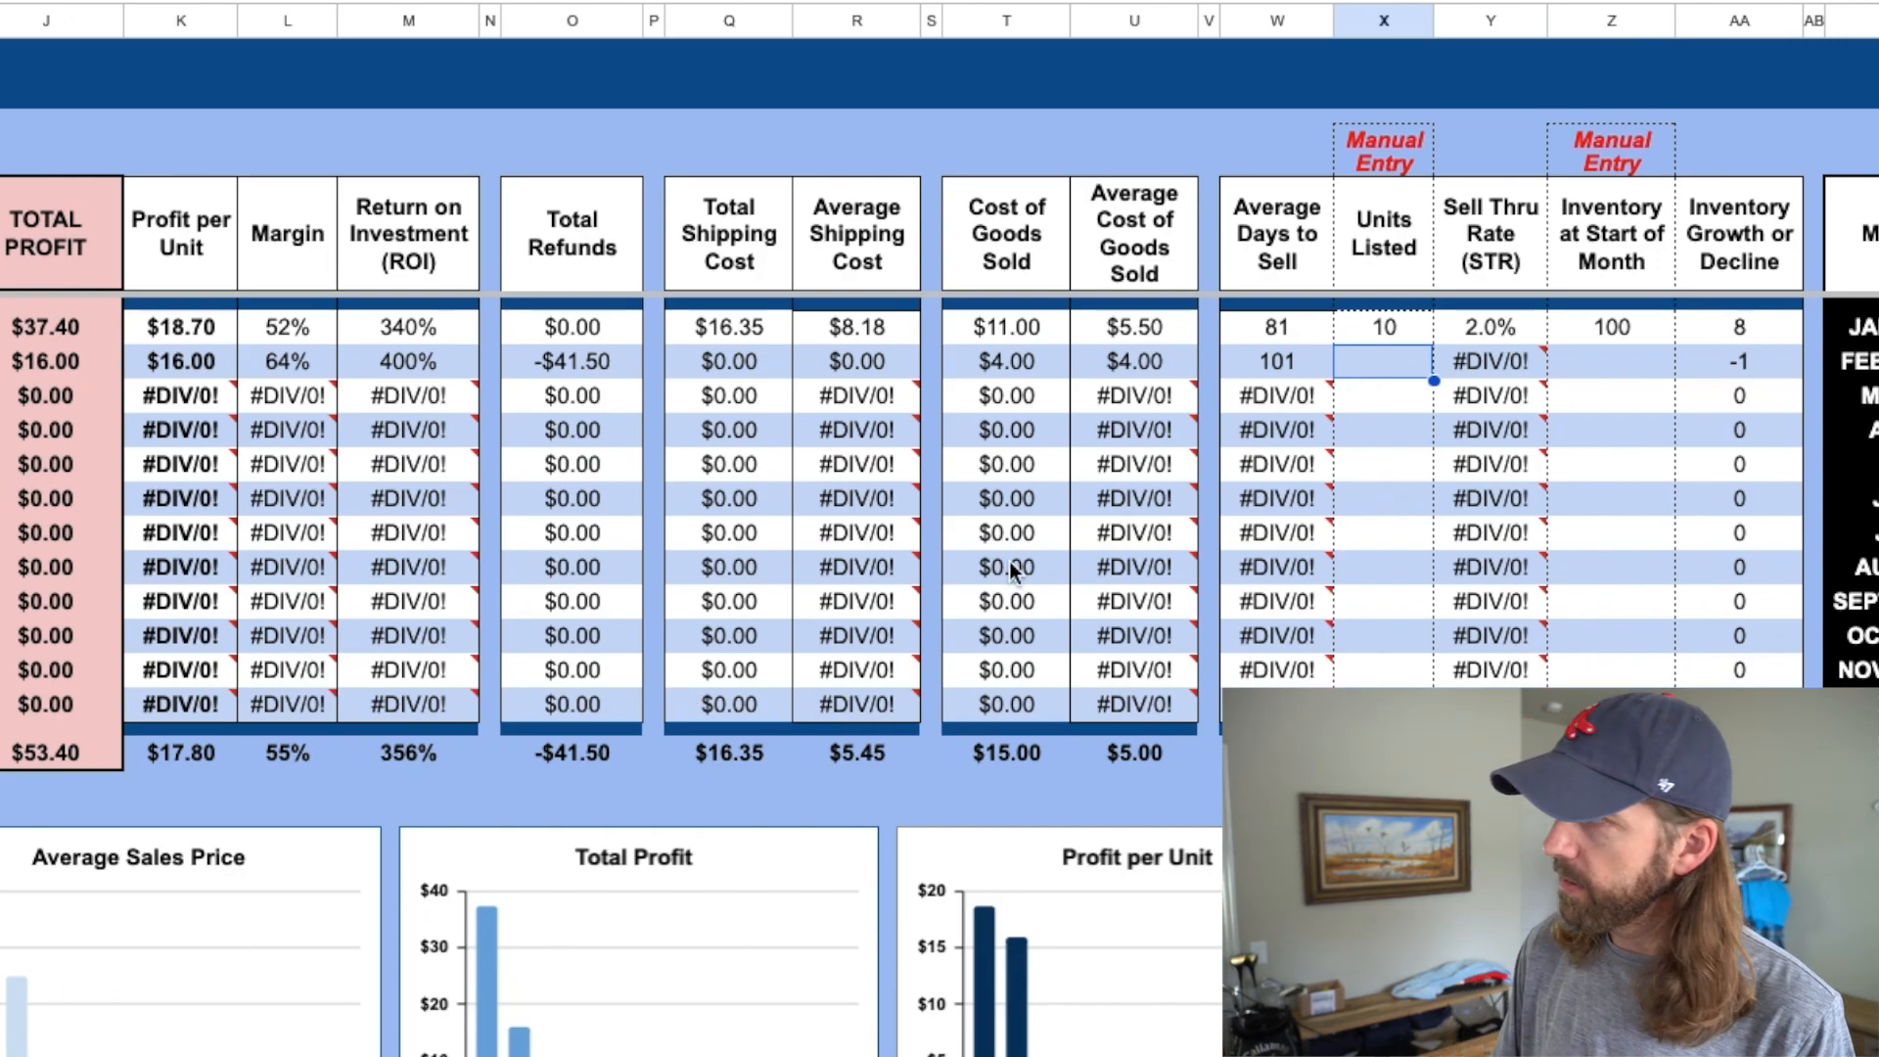
left_click(1401, 325)
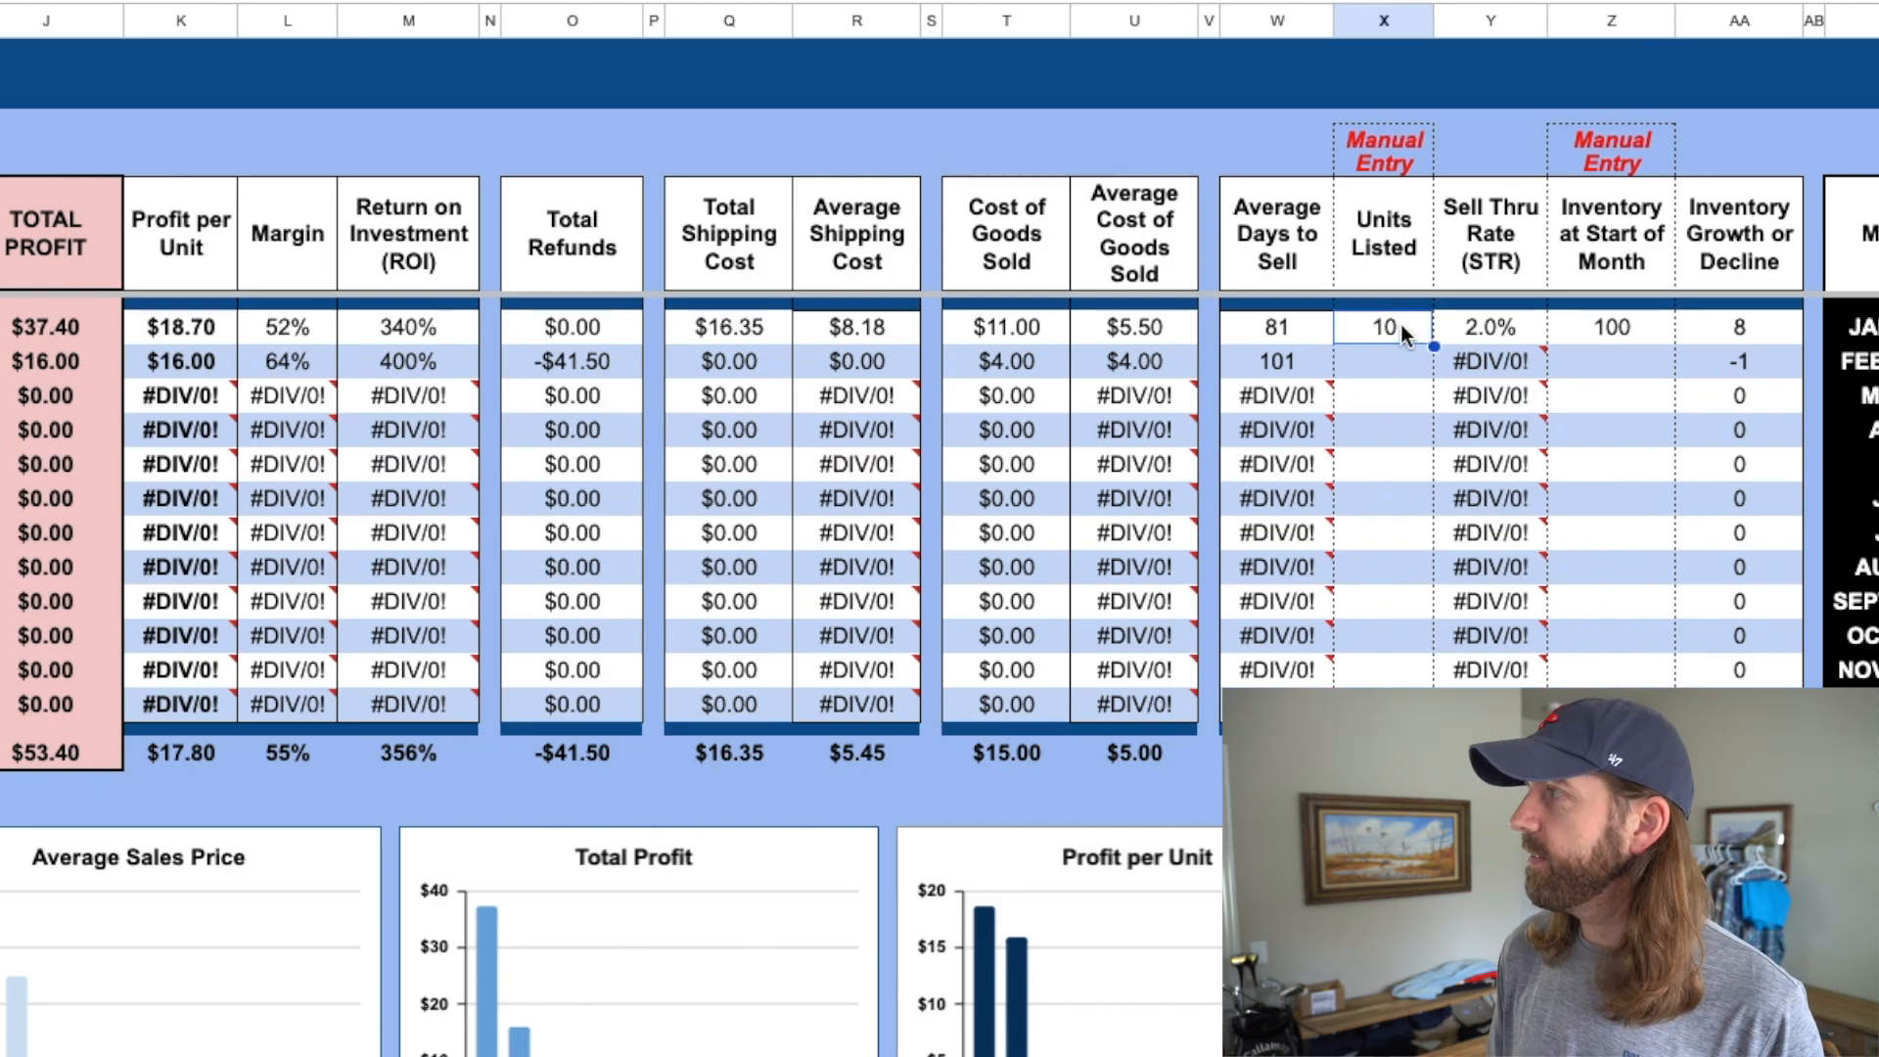
type("11")
key("Return")
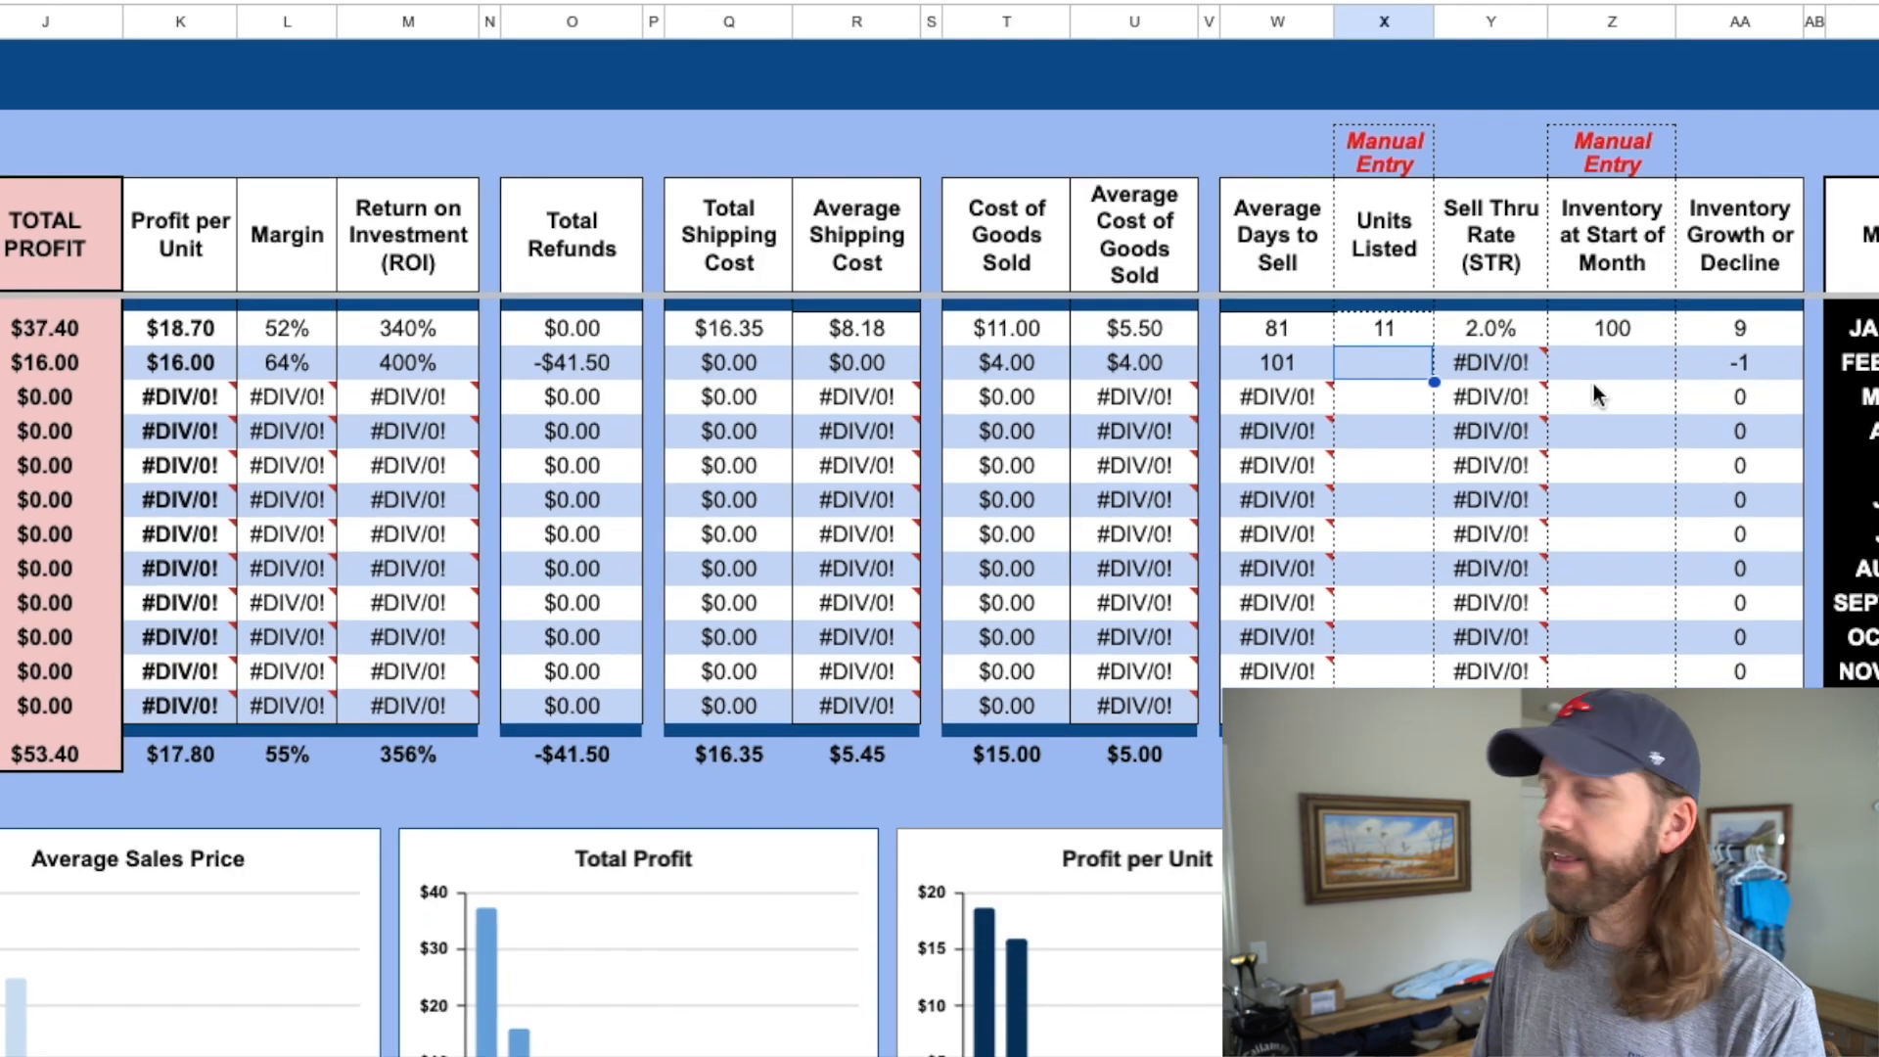
- Compare January's inventory growth or decline with its units listed
left_click(1389, 331)
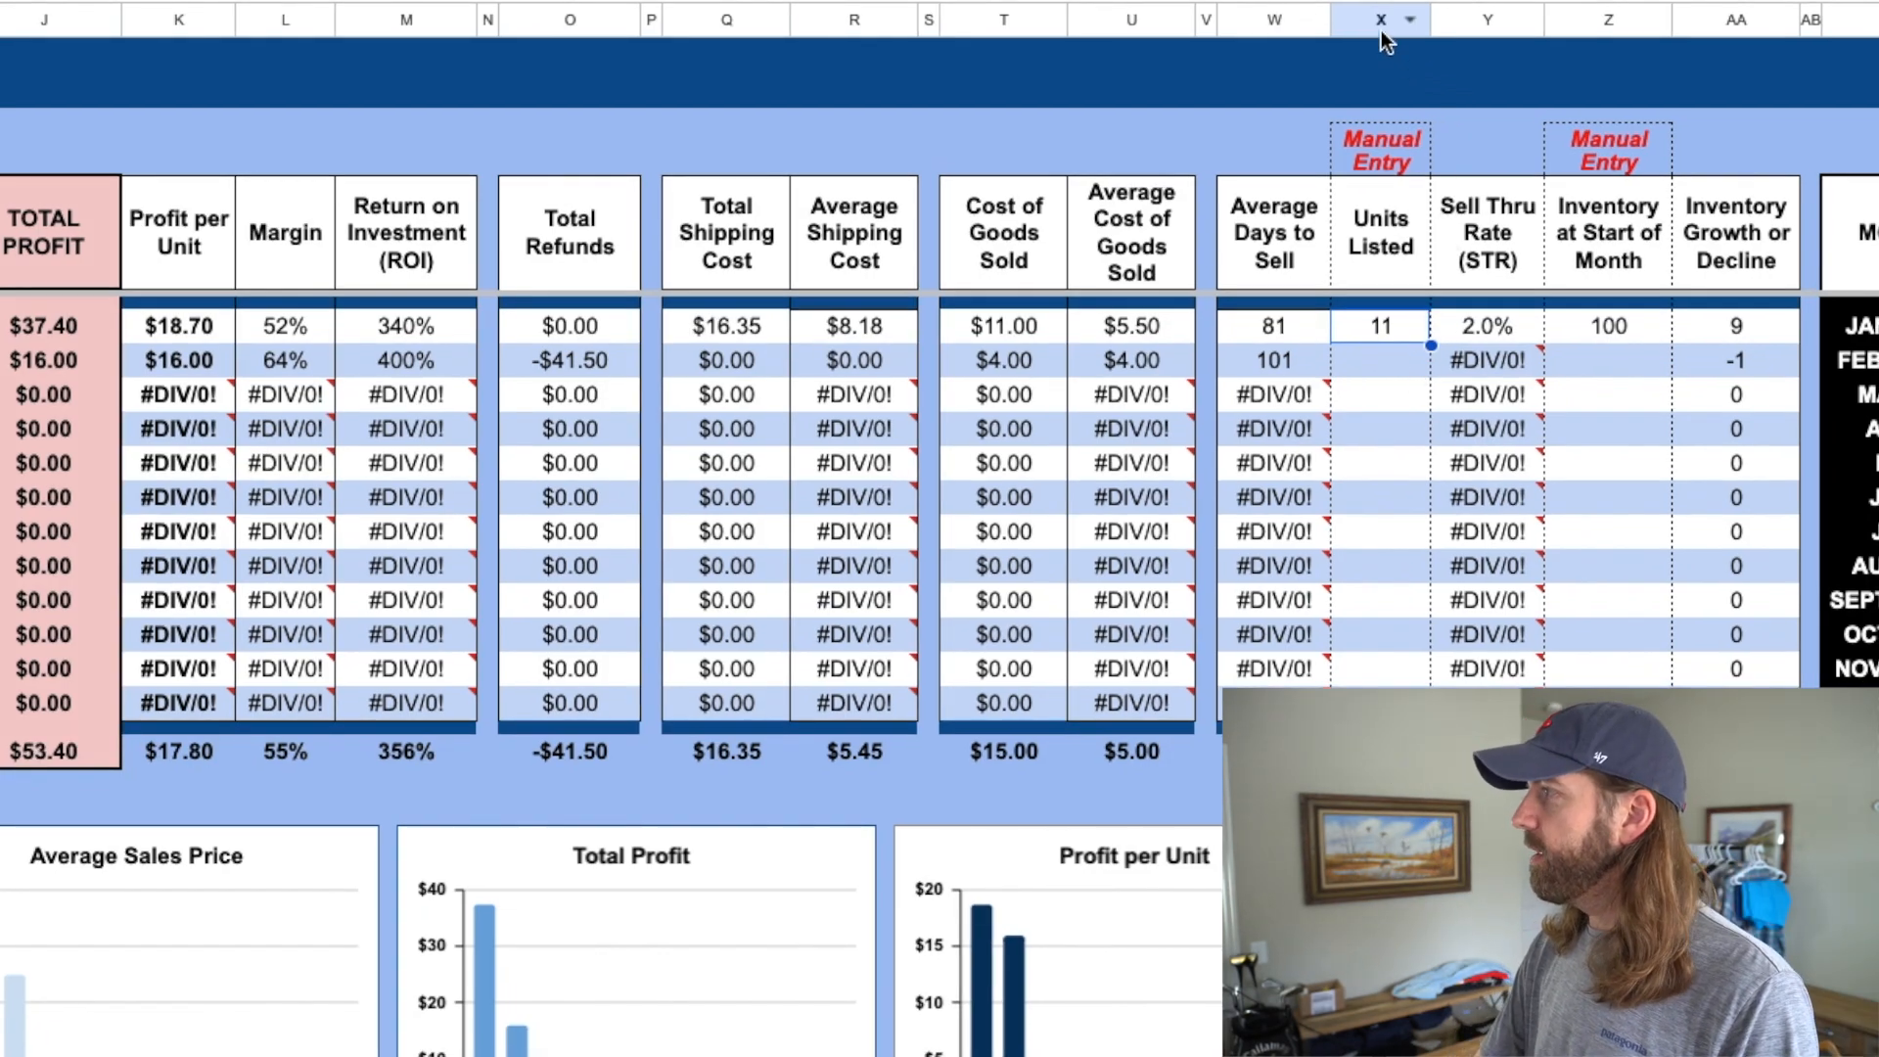
left_click(1382, 31)
left_click(1373, 315)
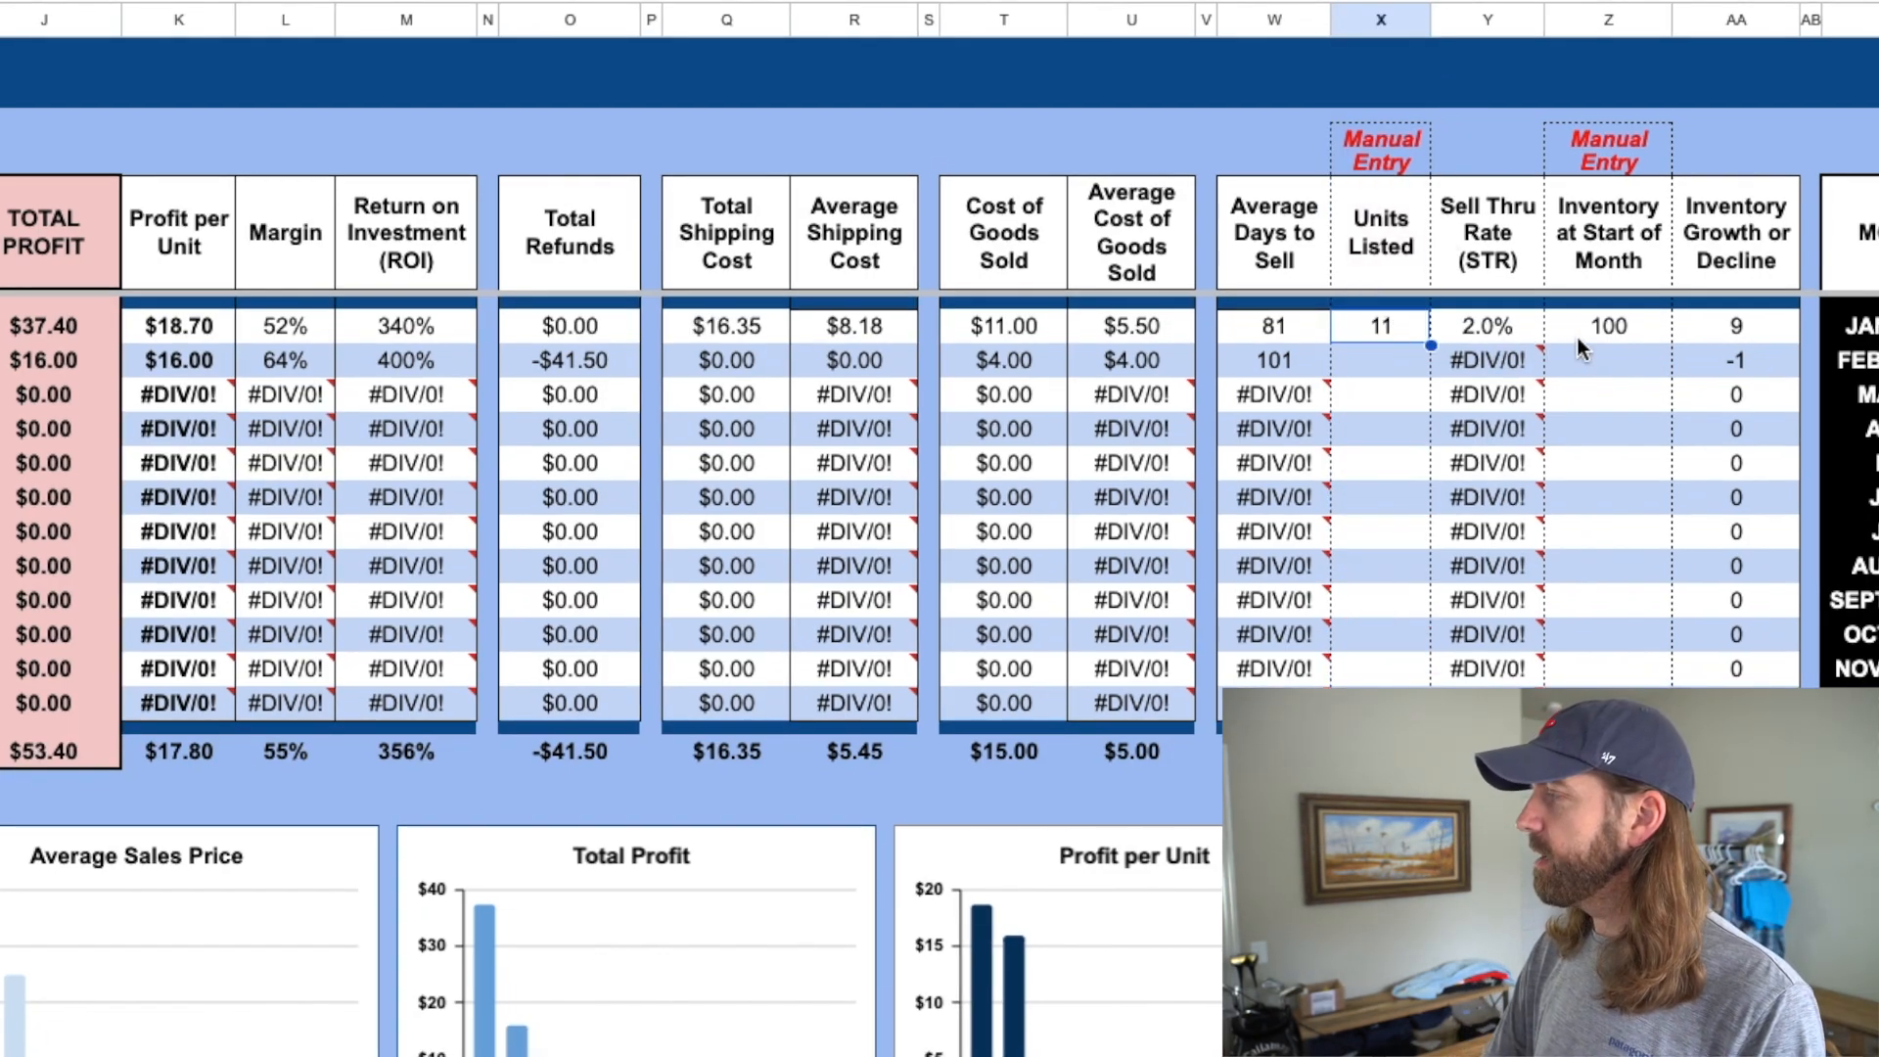
left_click(1729, 330)
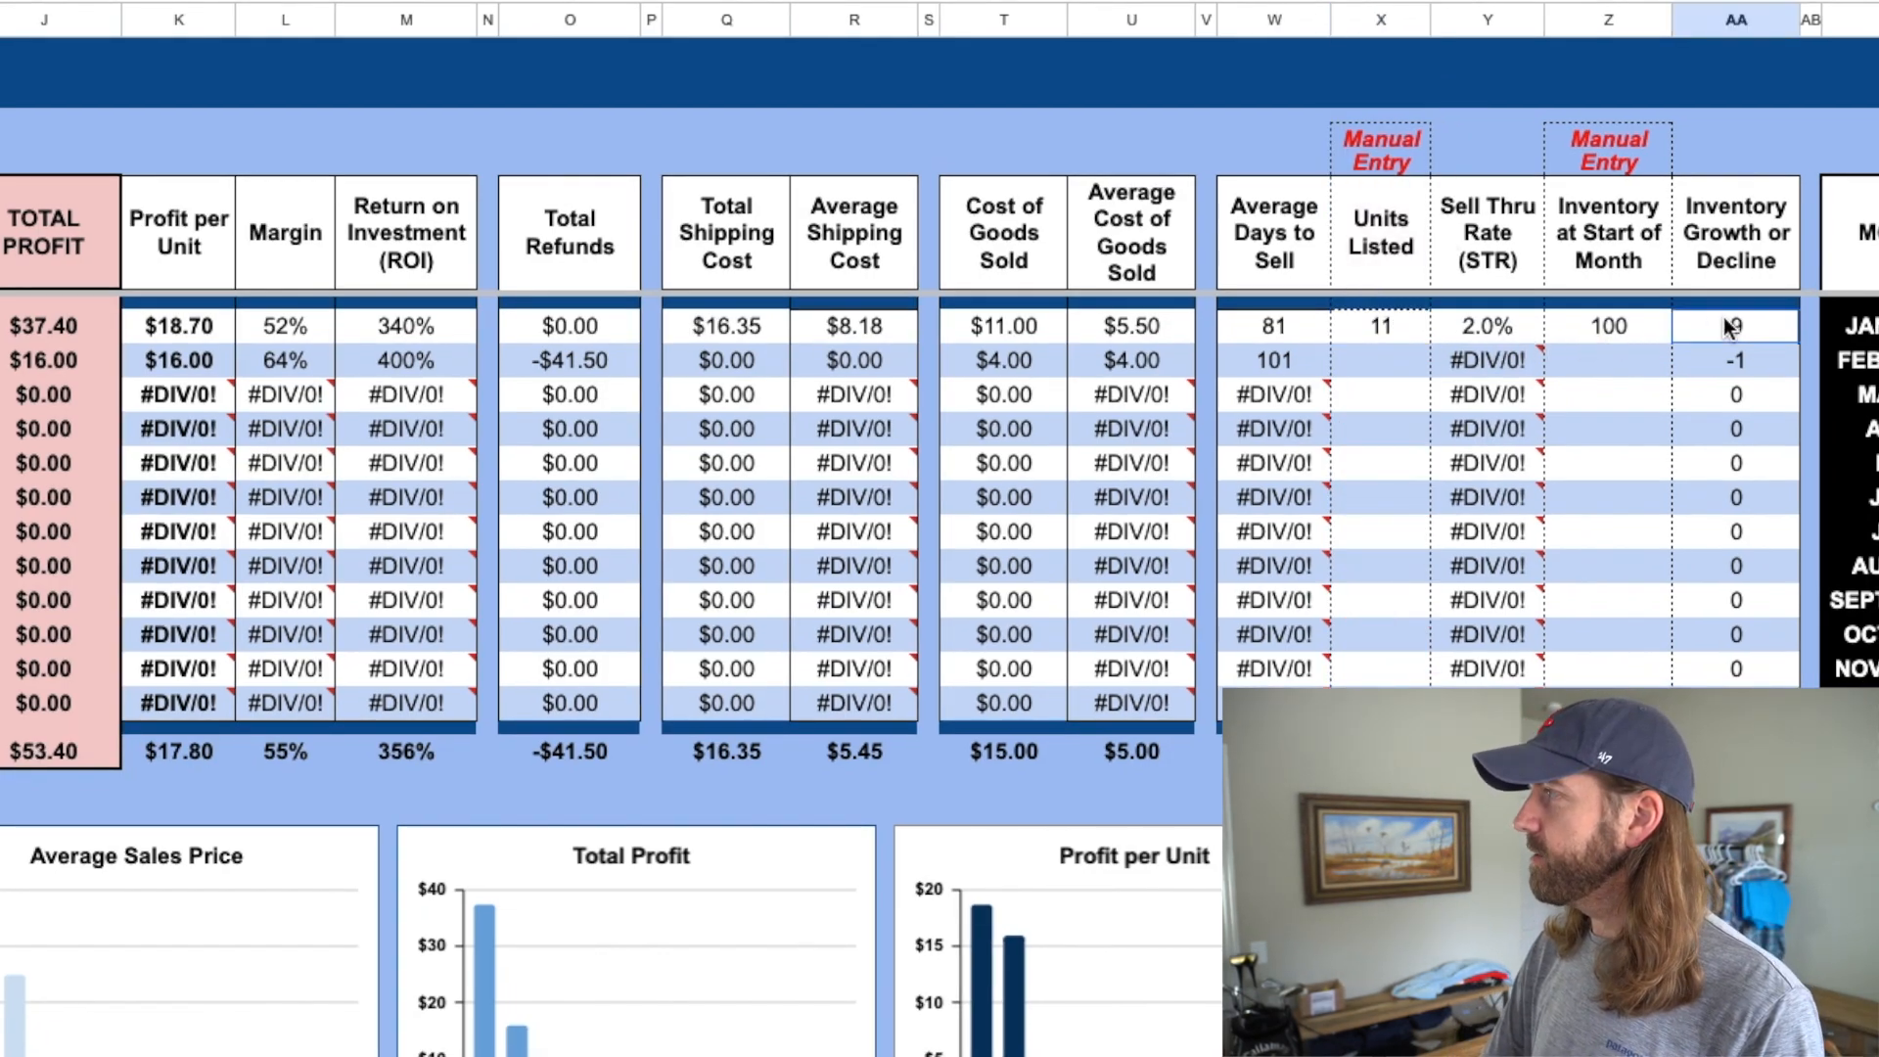
left_click(1747, 19)
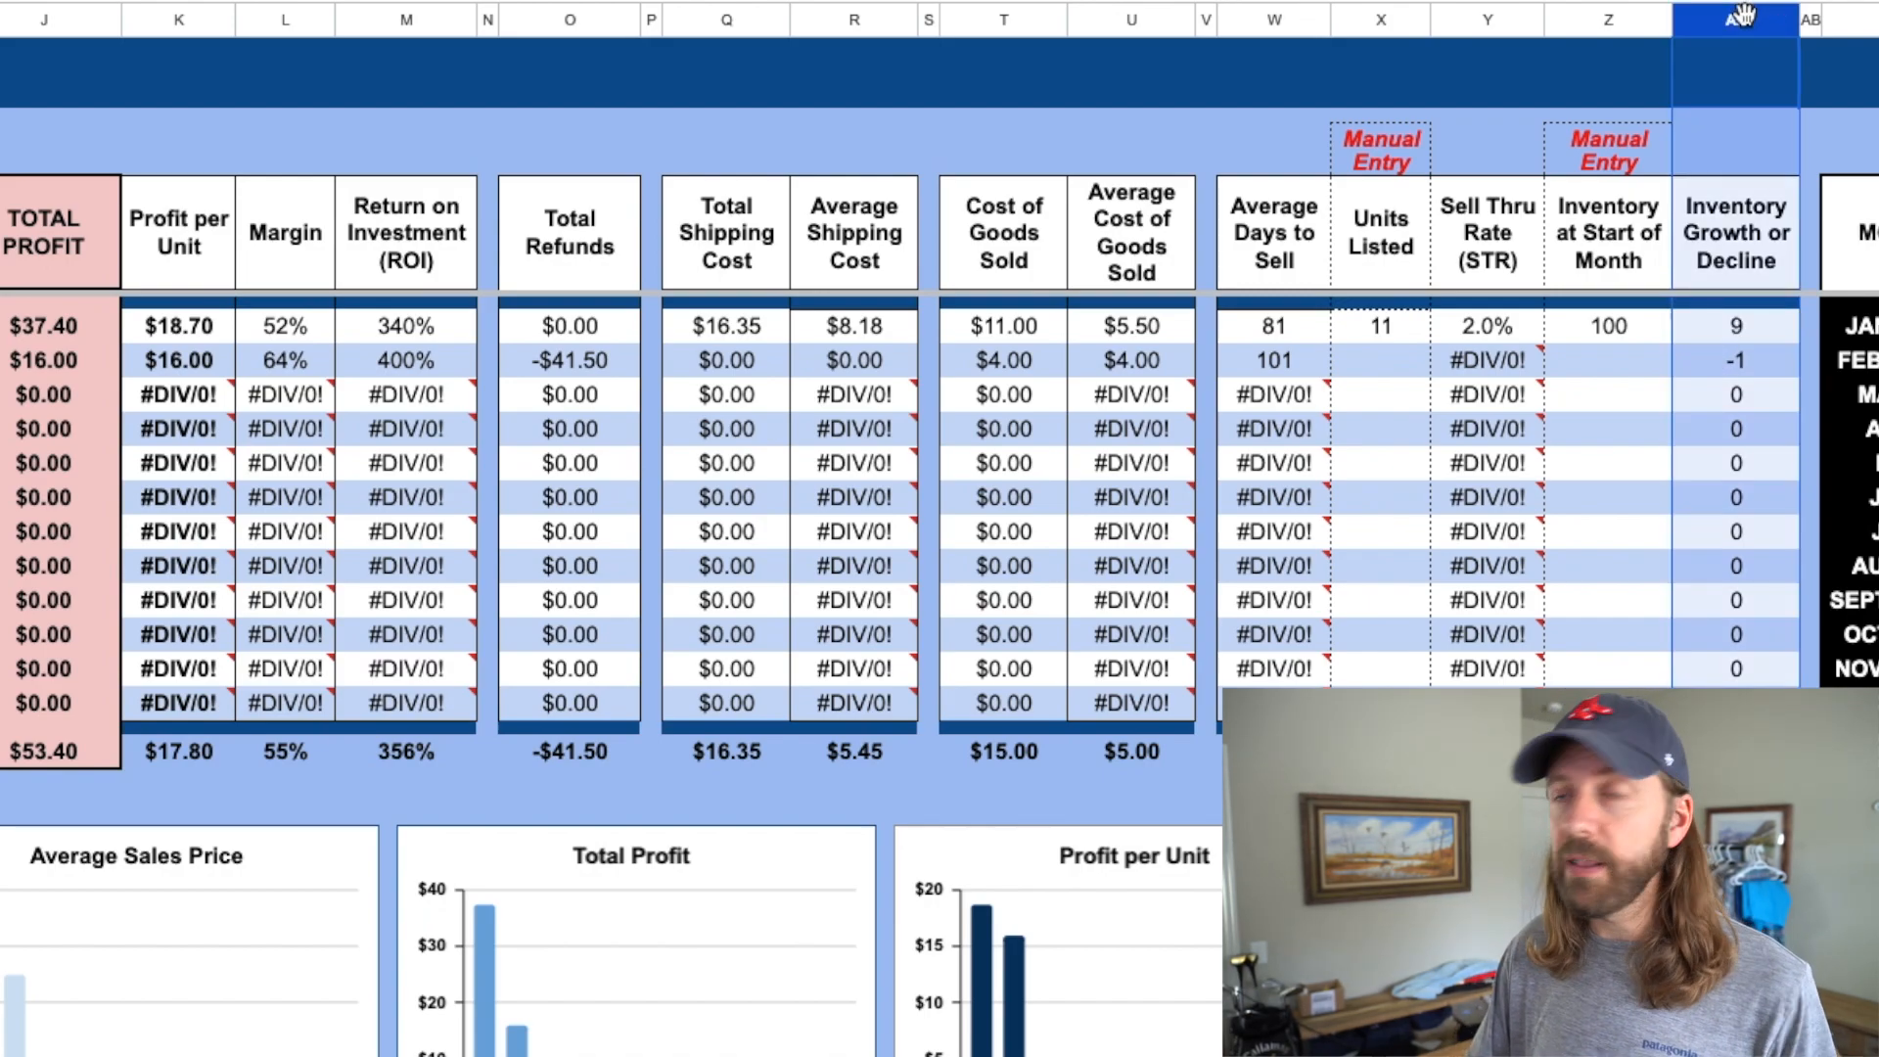
left_click(1704, 326)
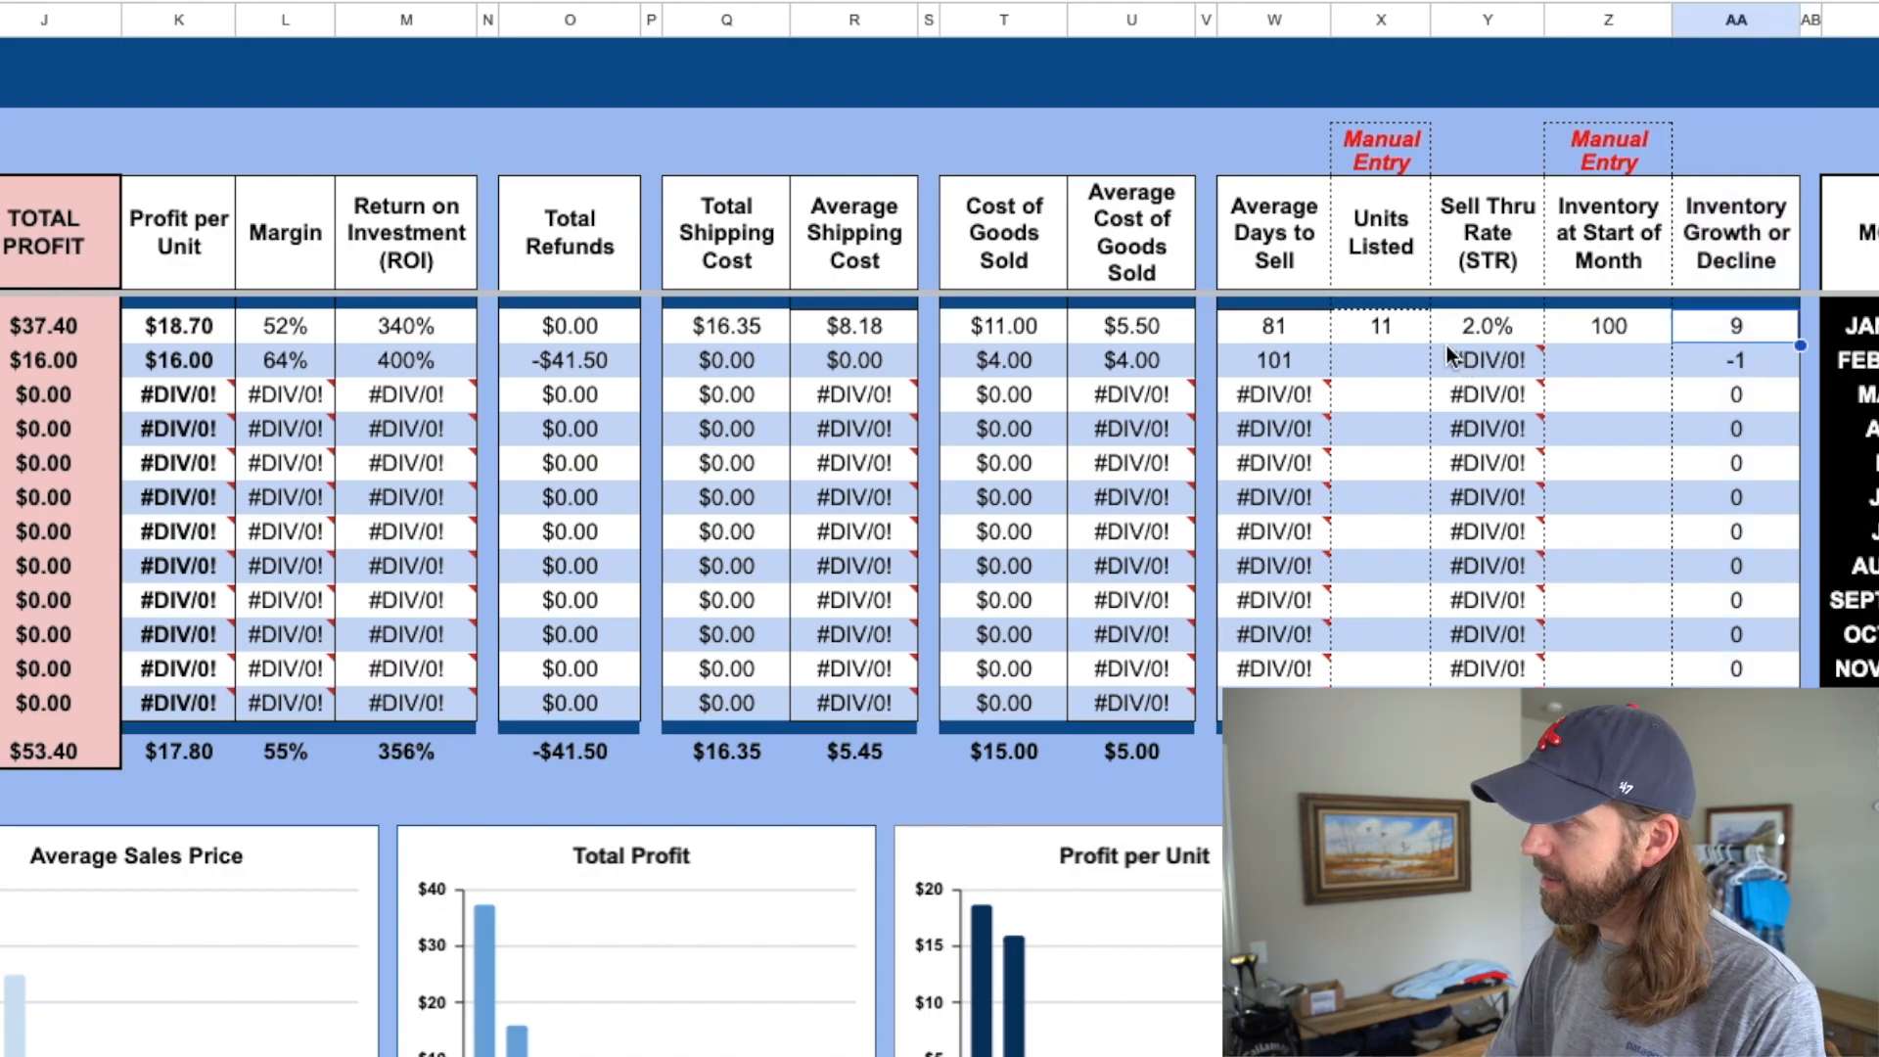
left_click(1398, 329)
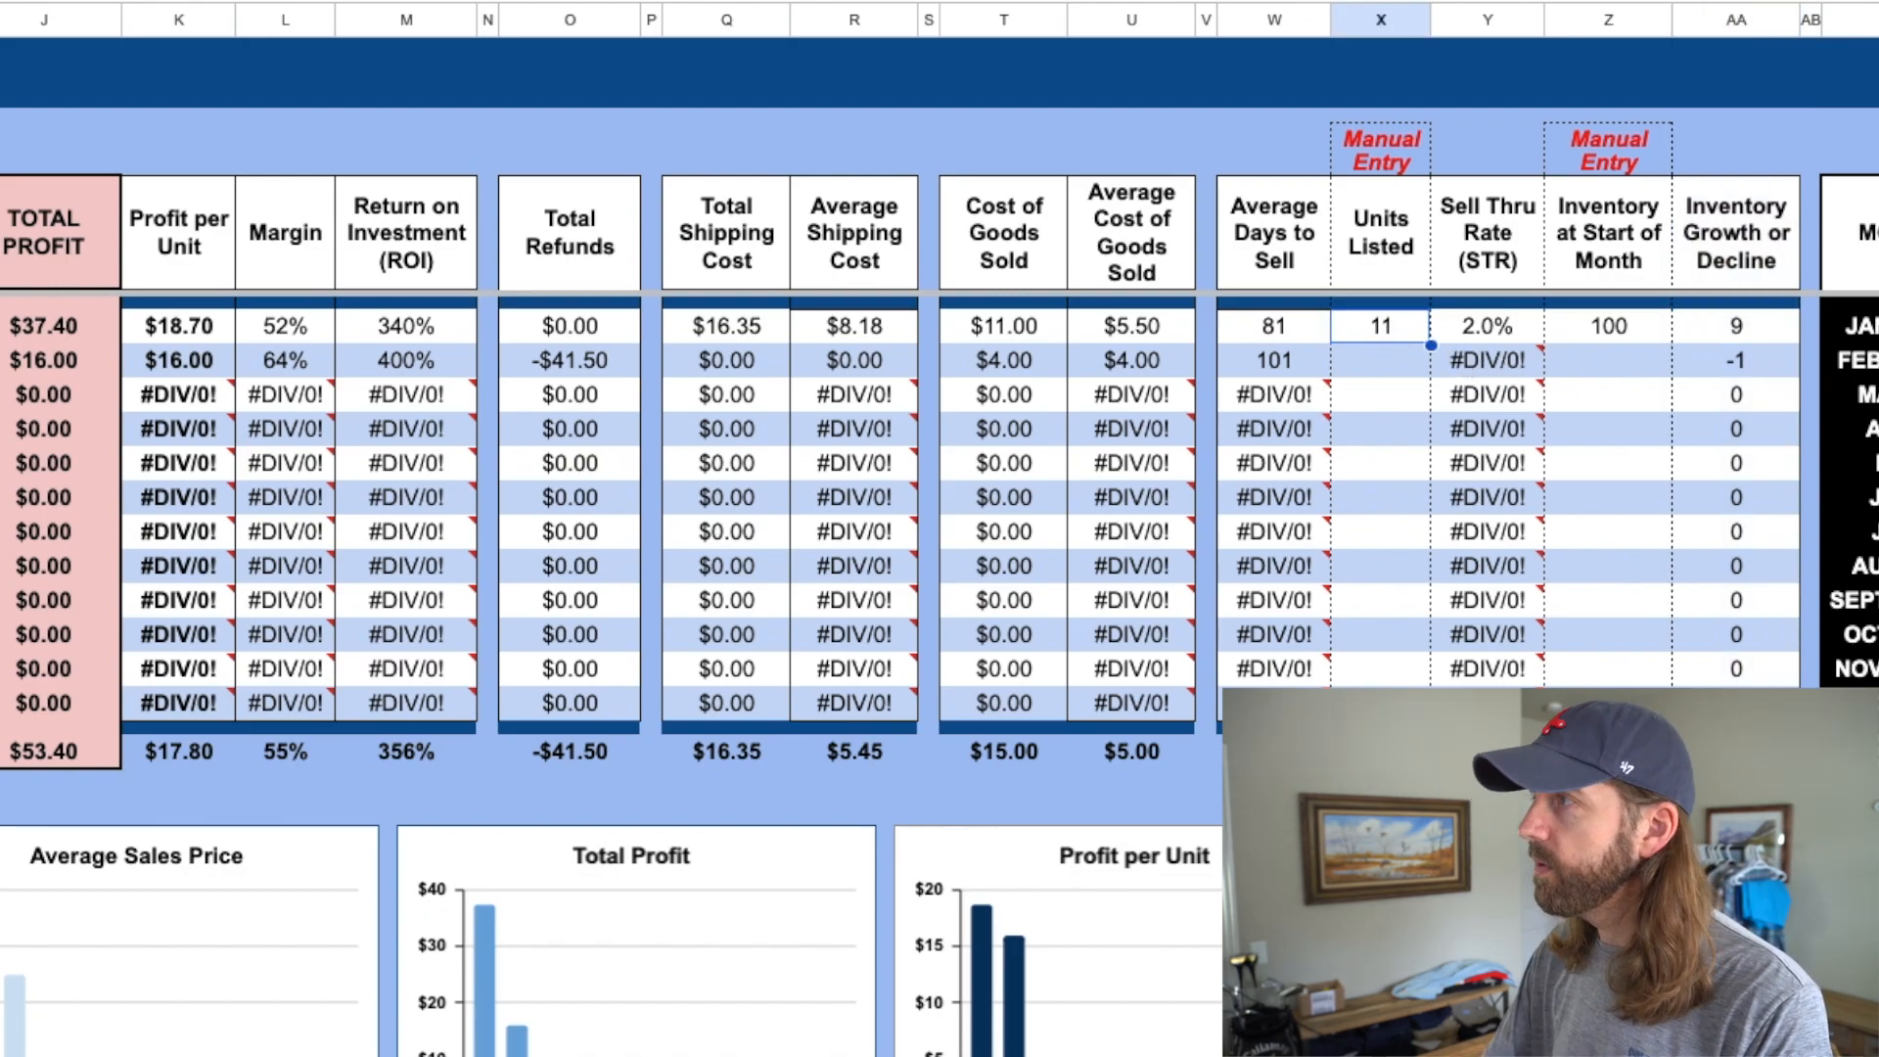
left_click(4, 391)
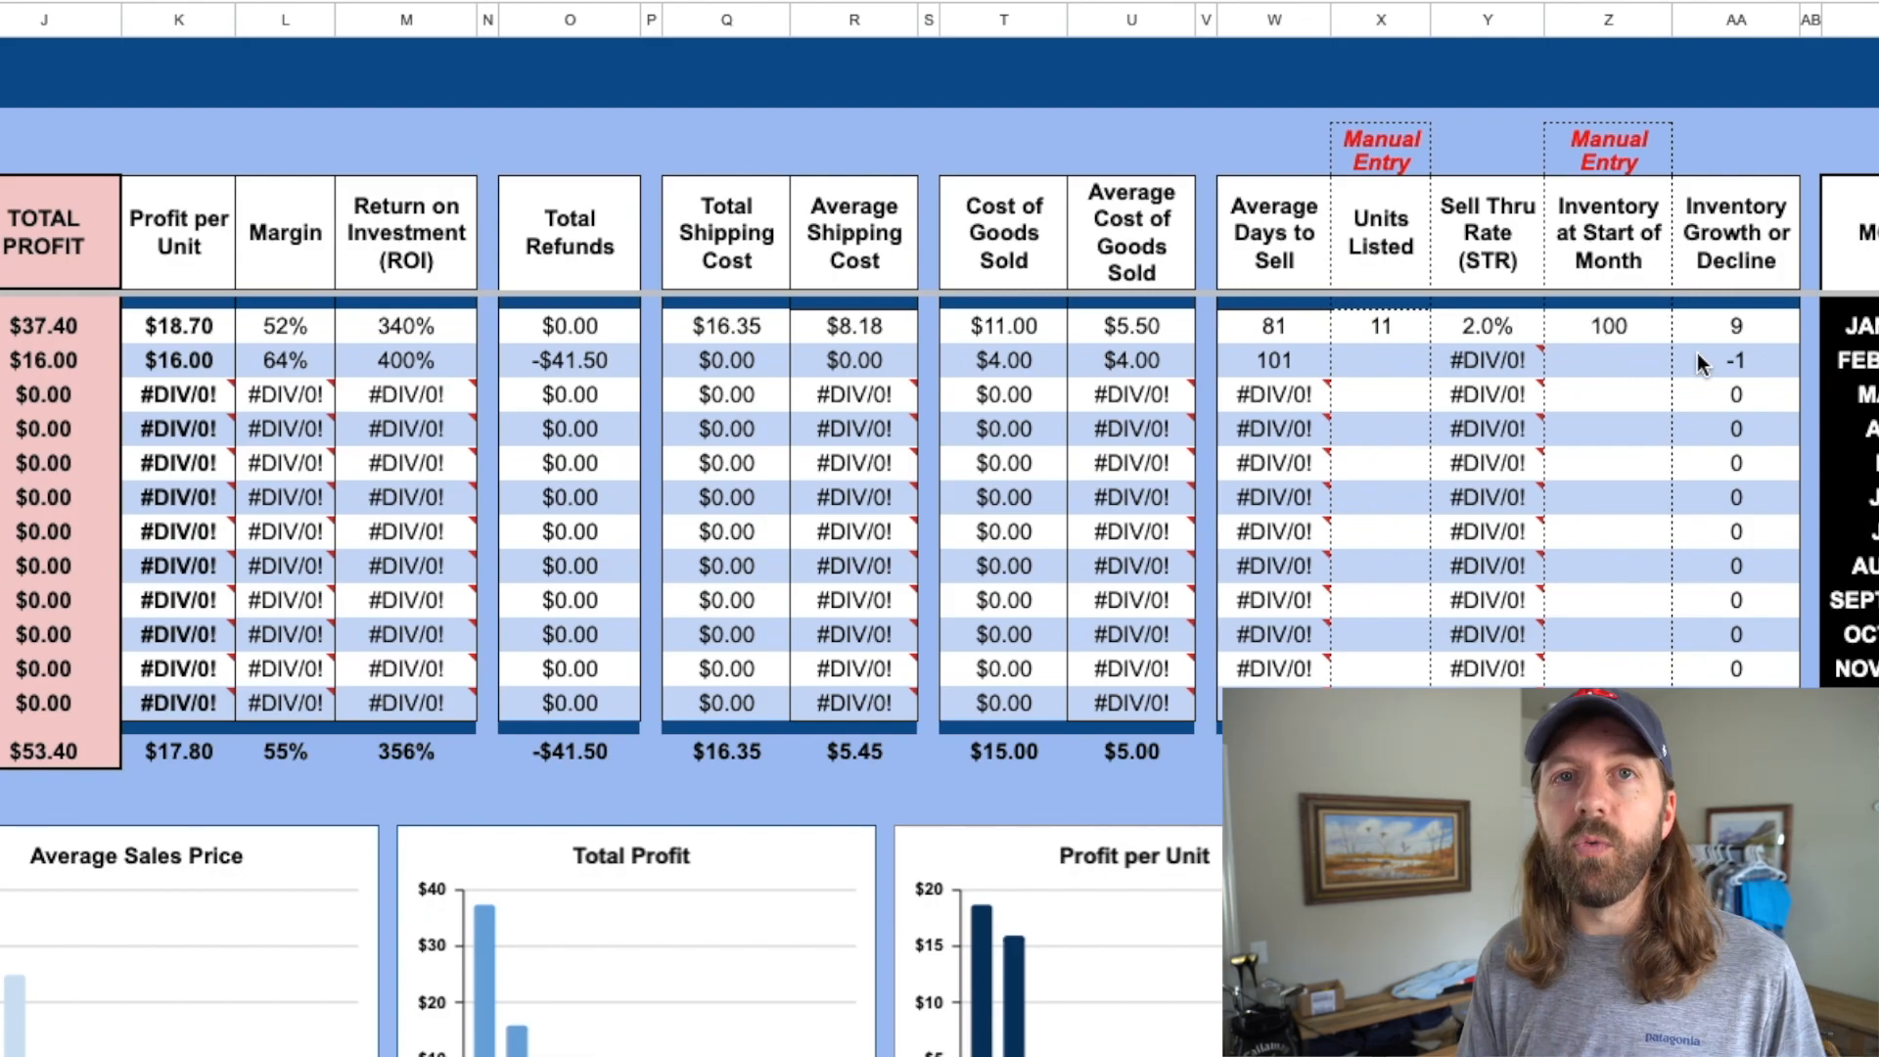
- Review the January to December rows and the totals row in the Month sheet
left_click(1762, 332)
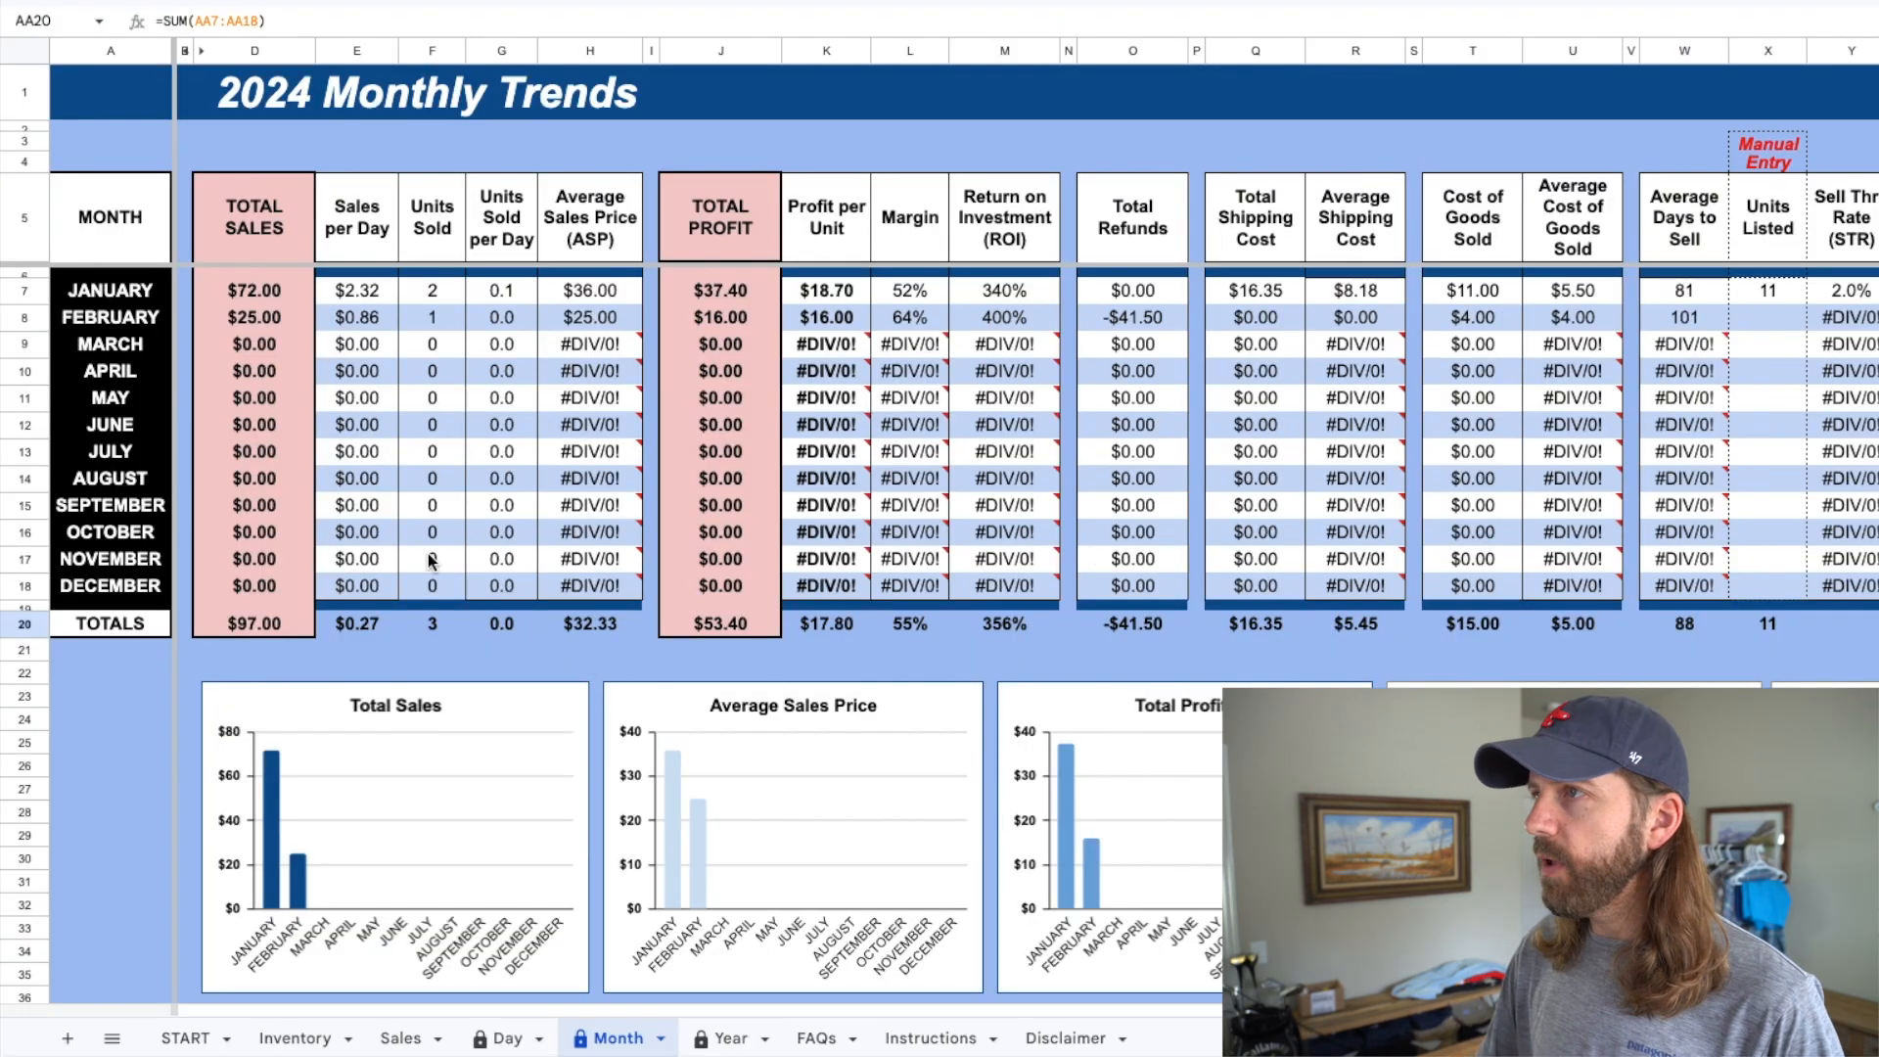
left_click_drag(36, 290, 43, 577)
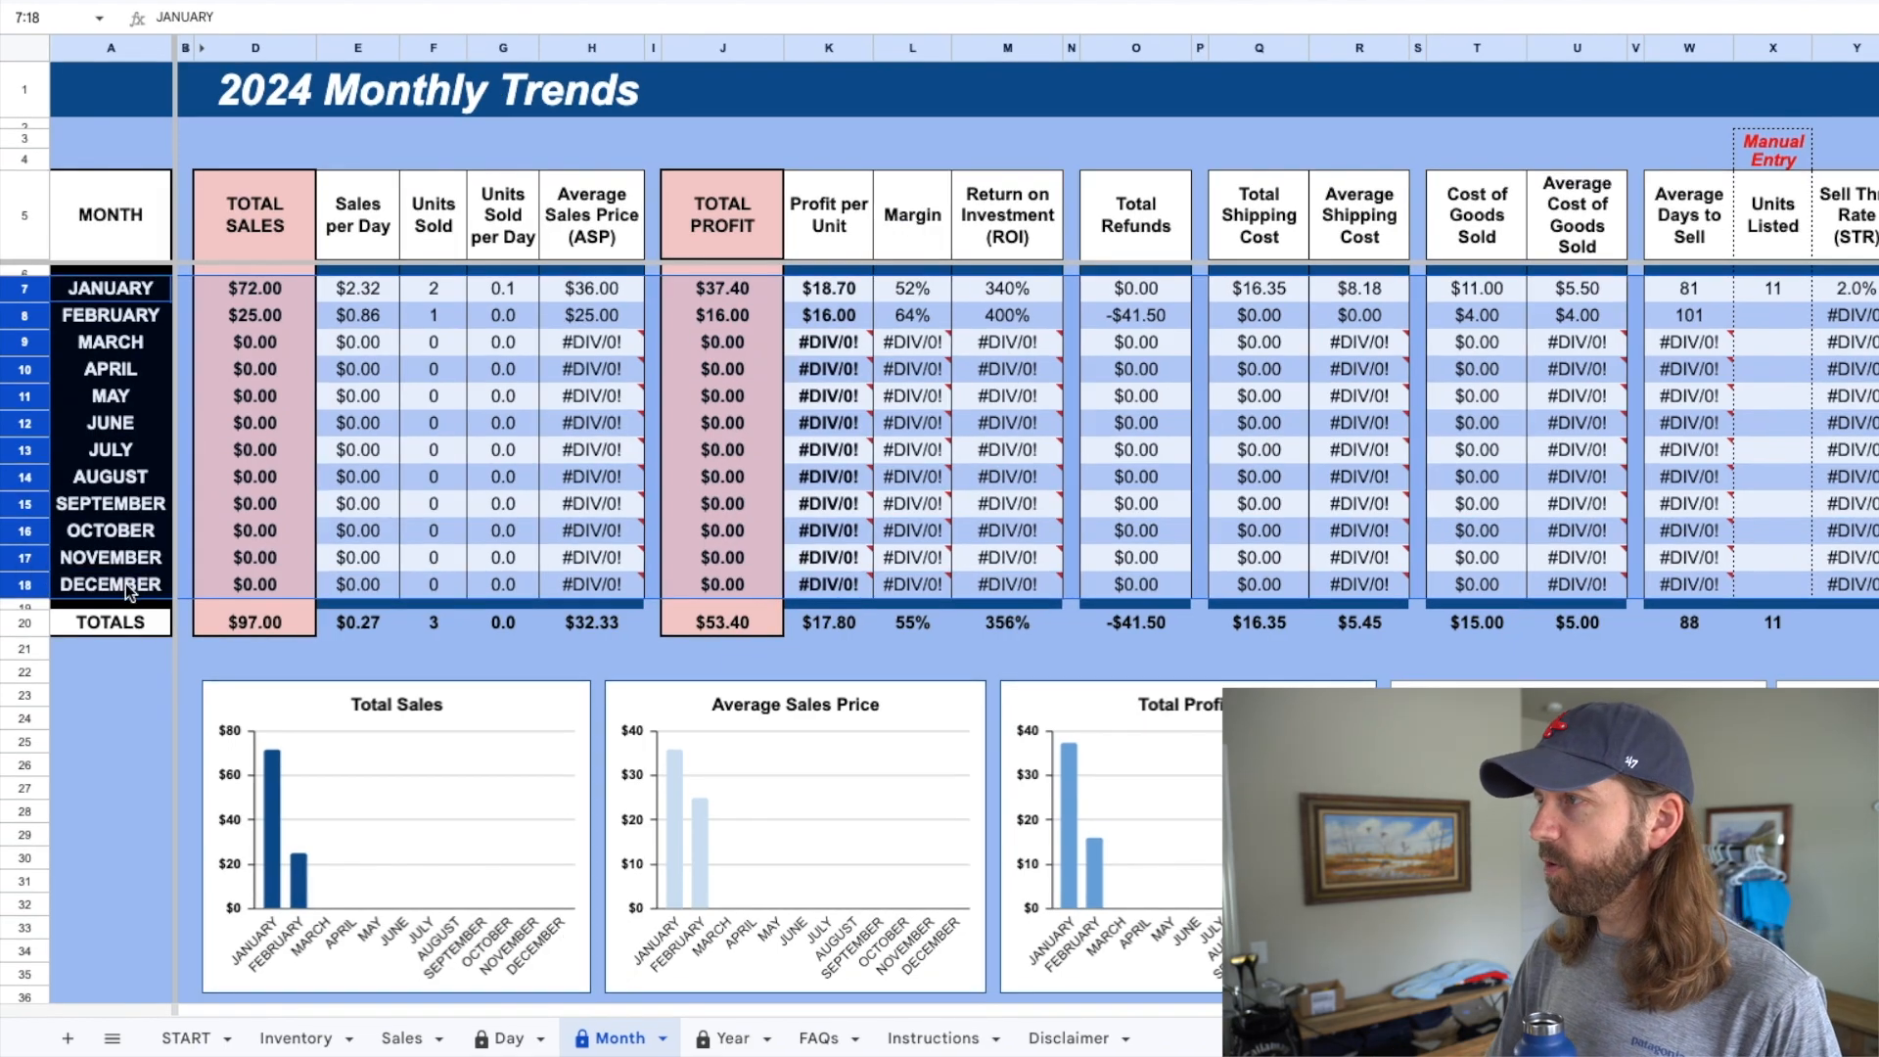
left_click_drag(256, 627, 1872, 632)
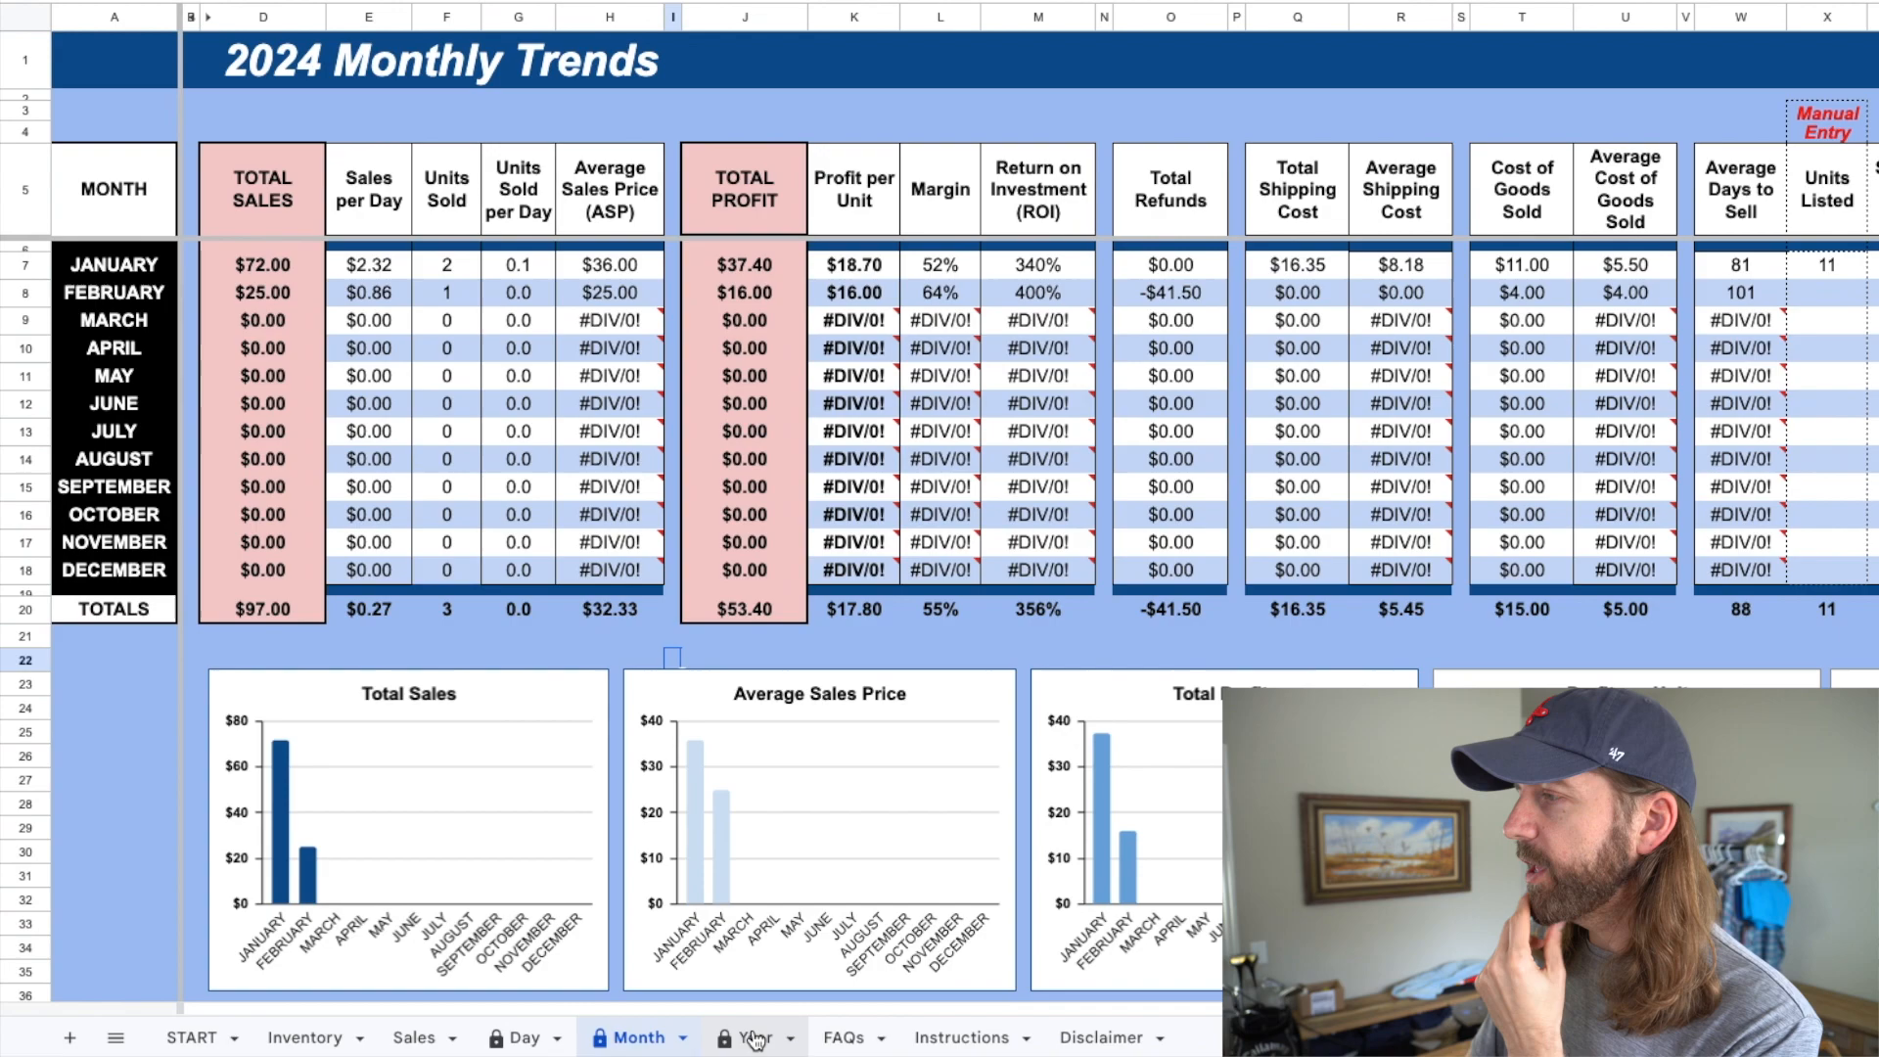
- Examine the total sales, profit, refunds and units listed for the year in the Year sheet
left_click(768, 1037)
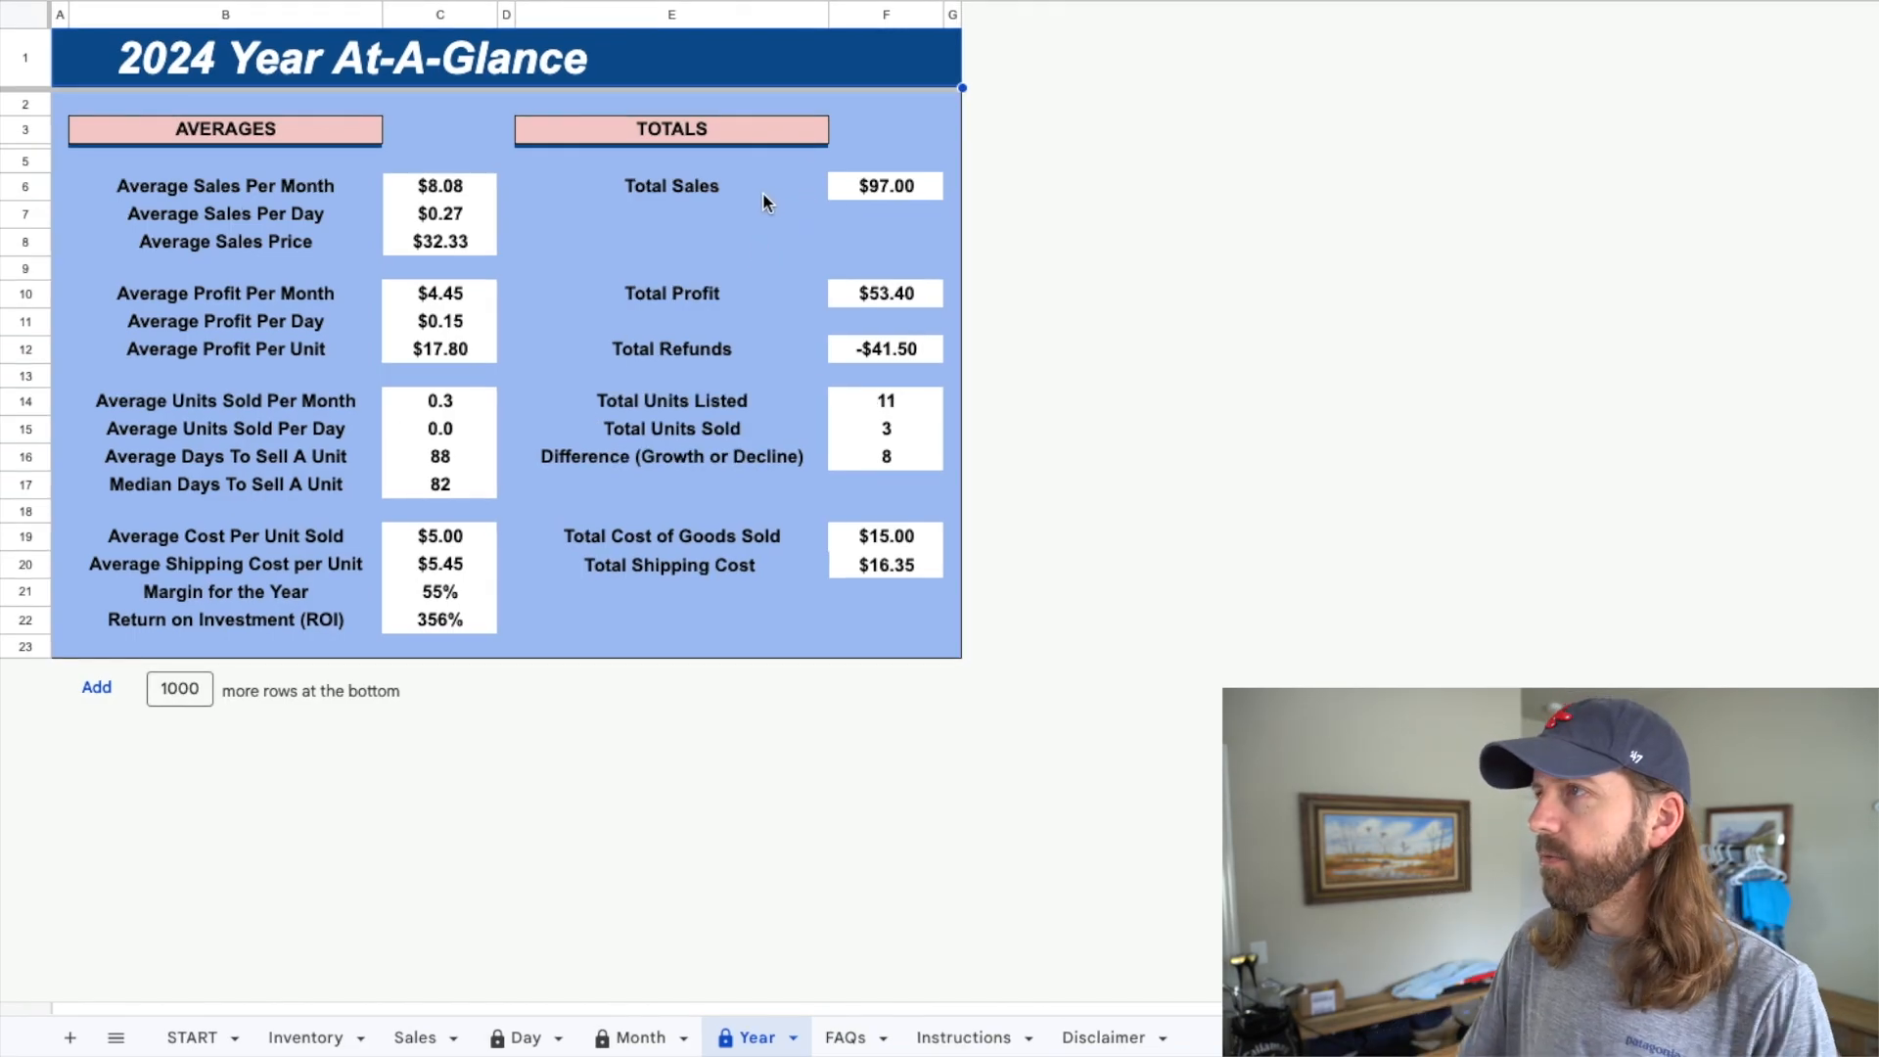
left_click(844, 183)
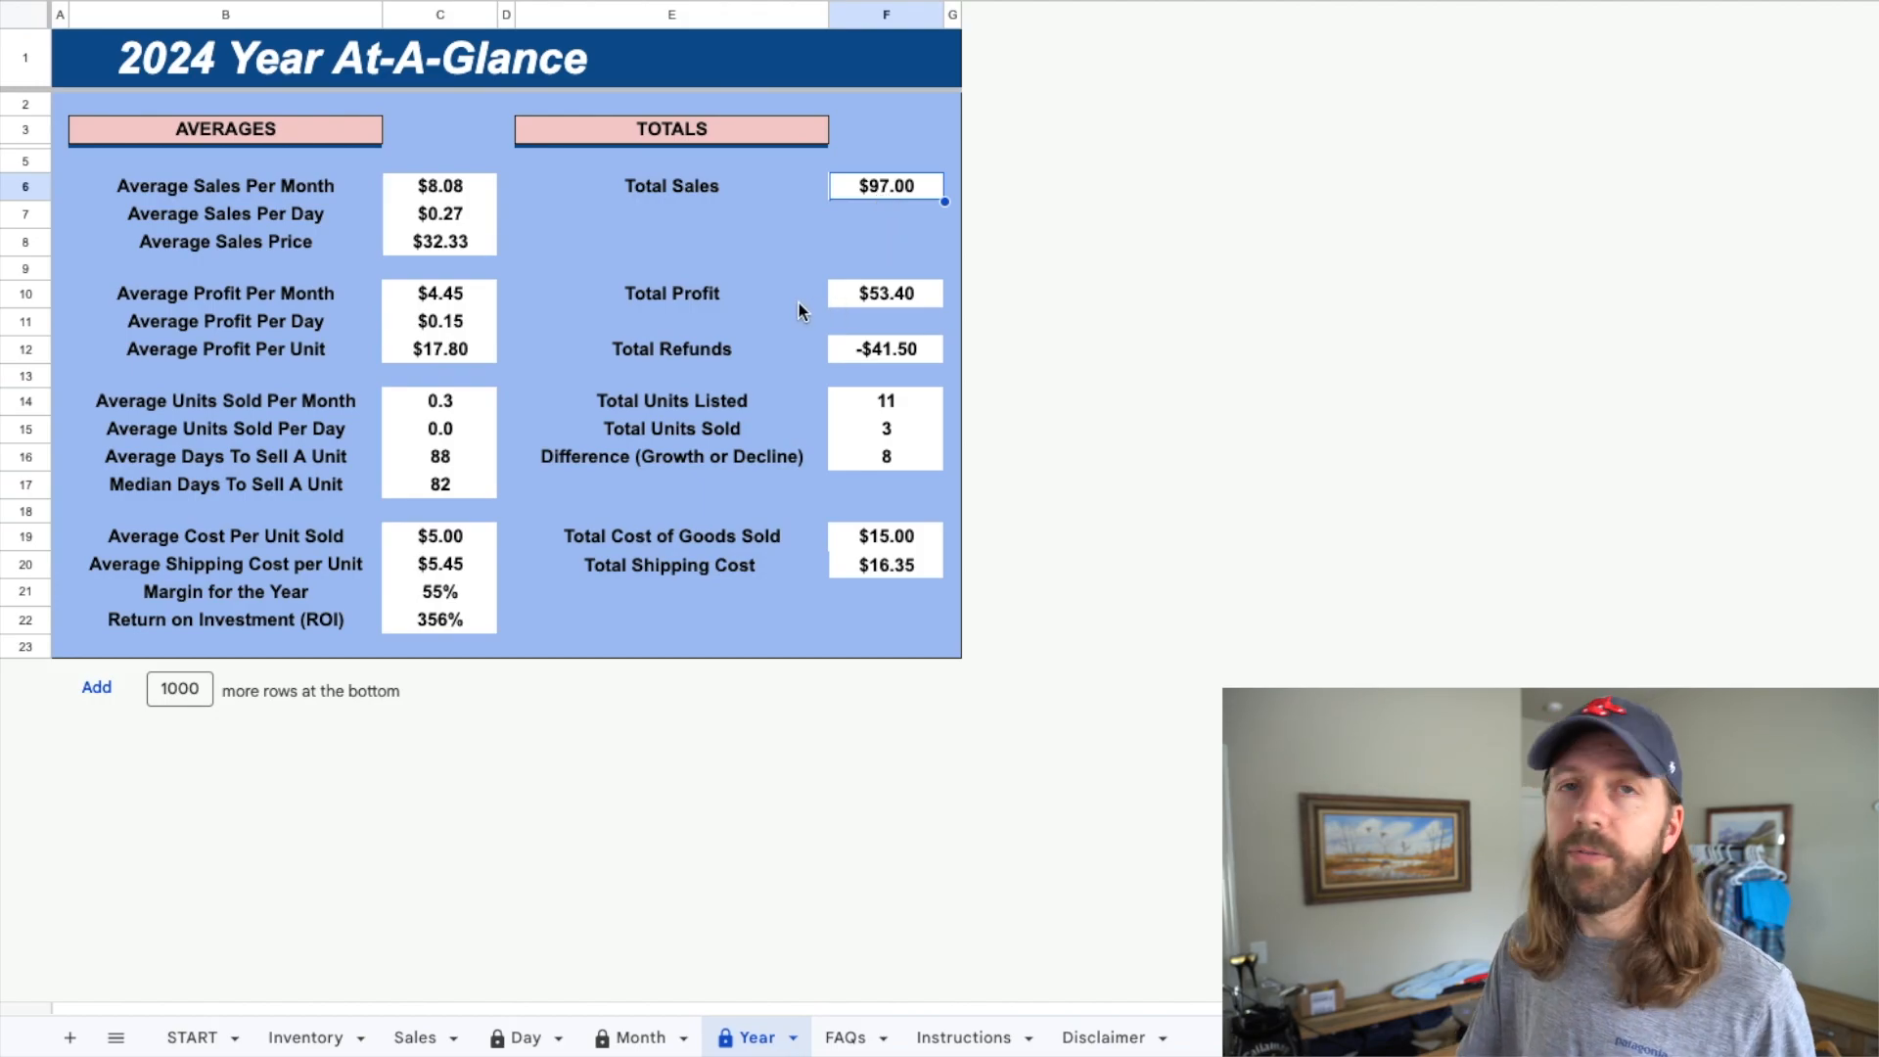
left_click(834, 304)
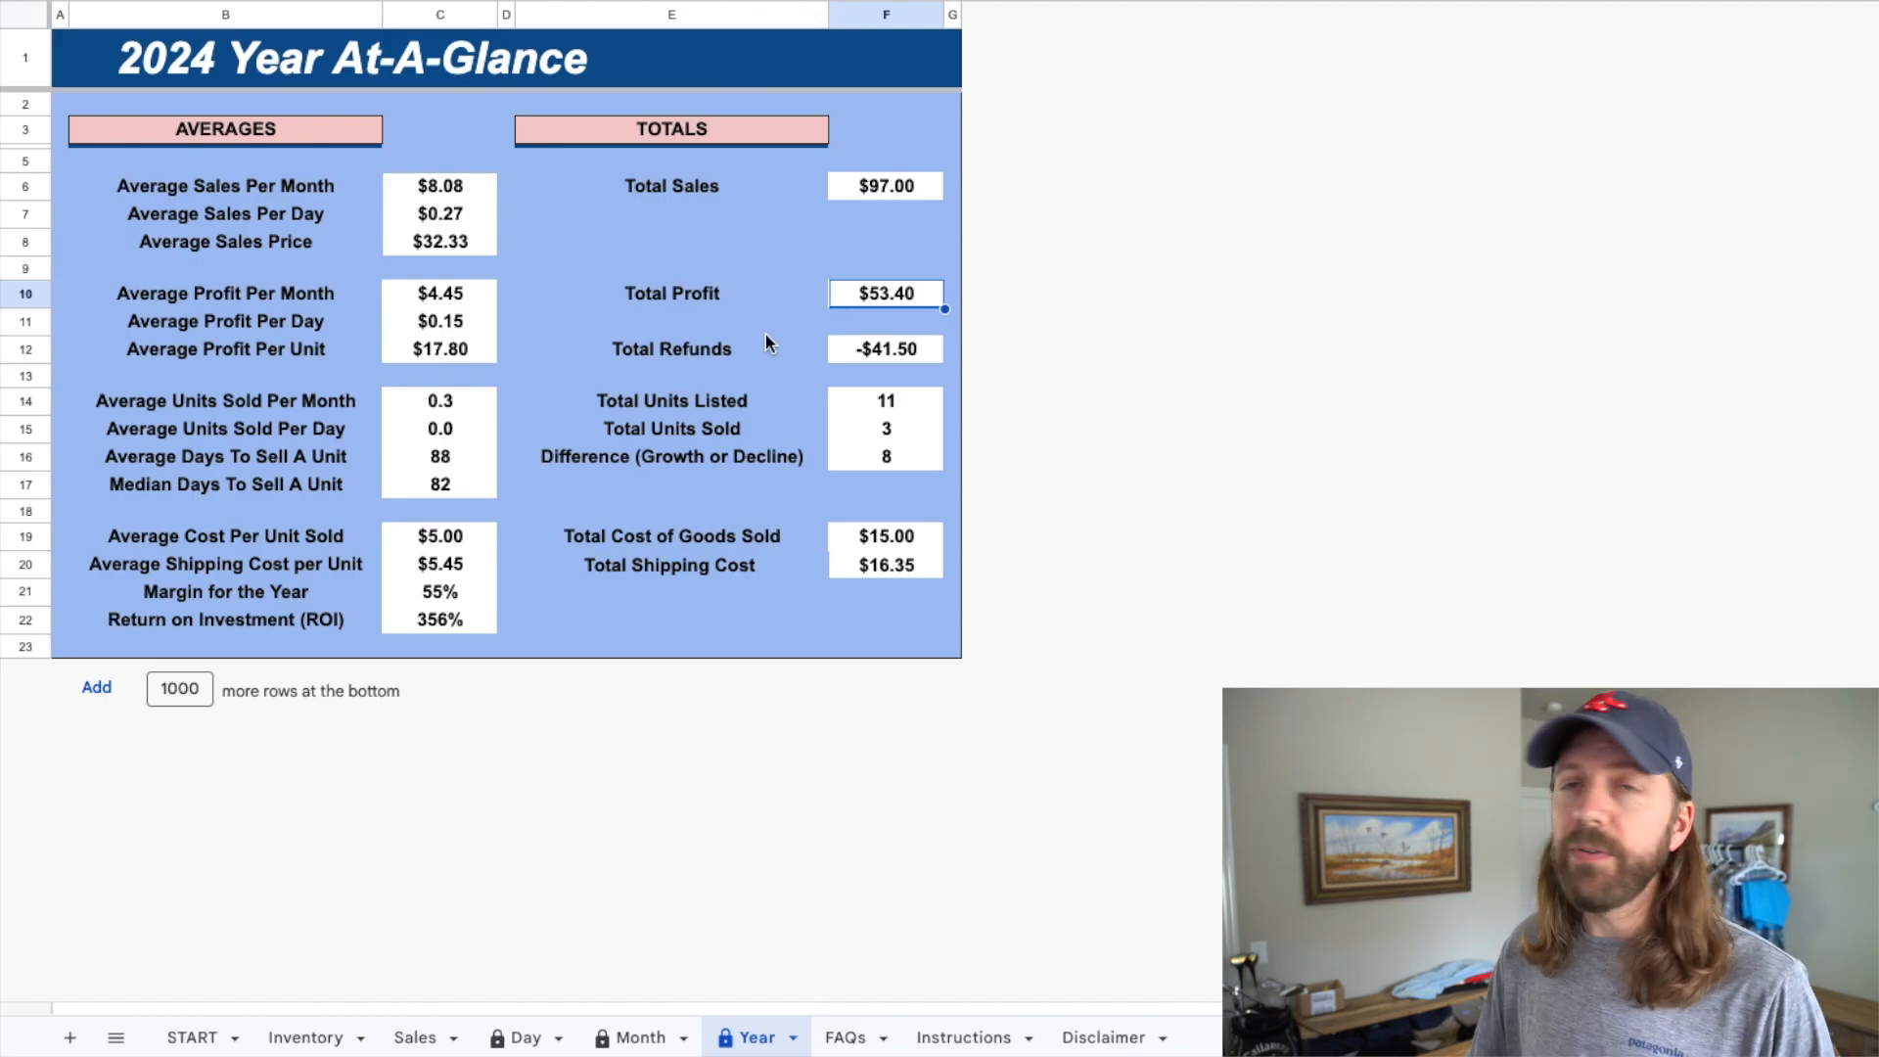
left_click(832, 358)
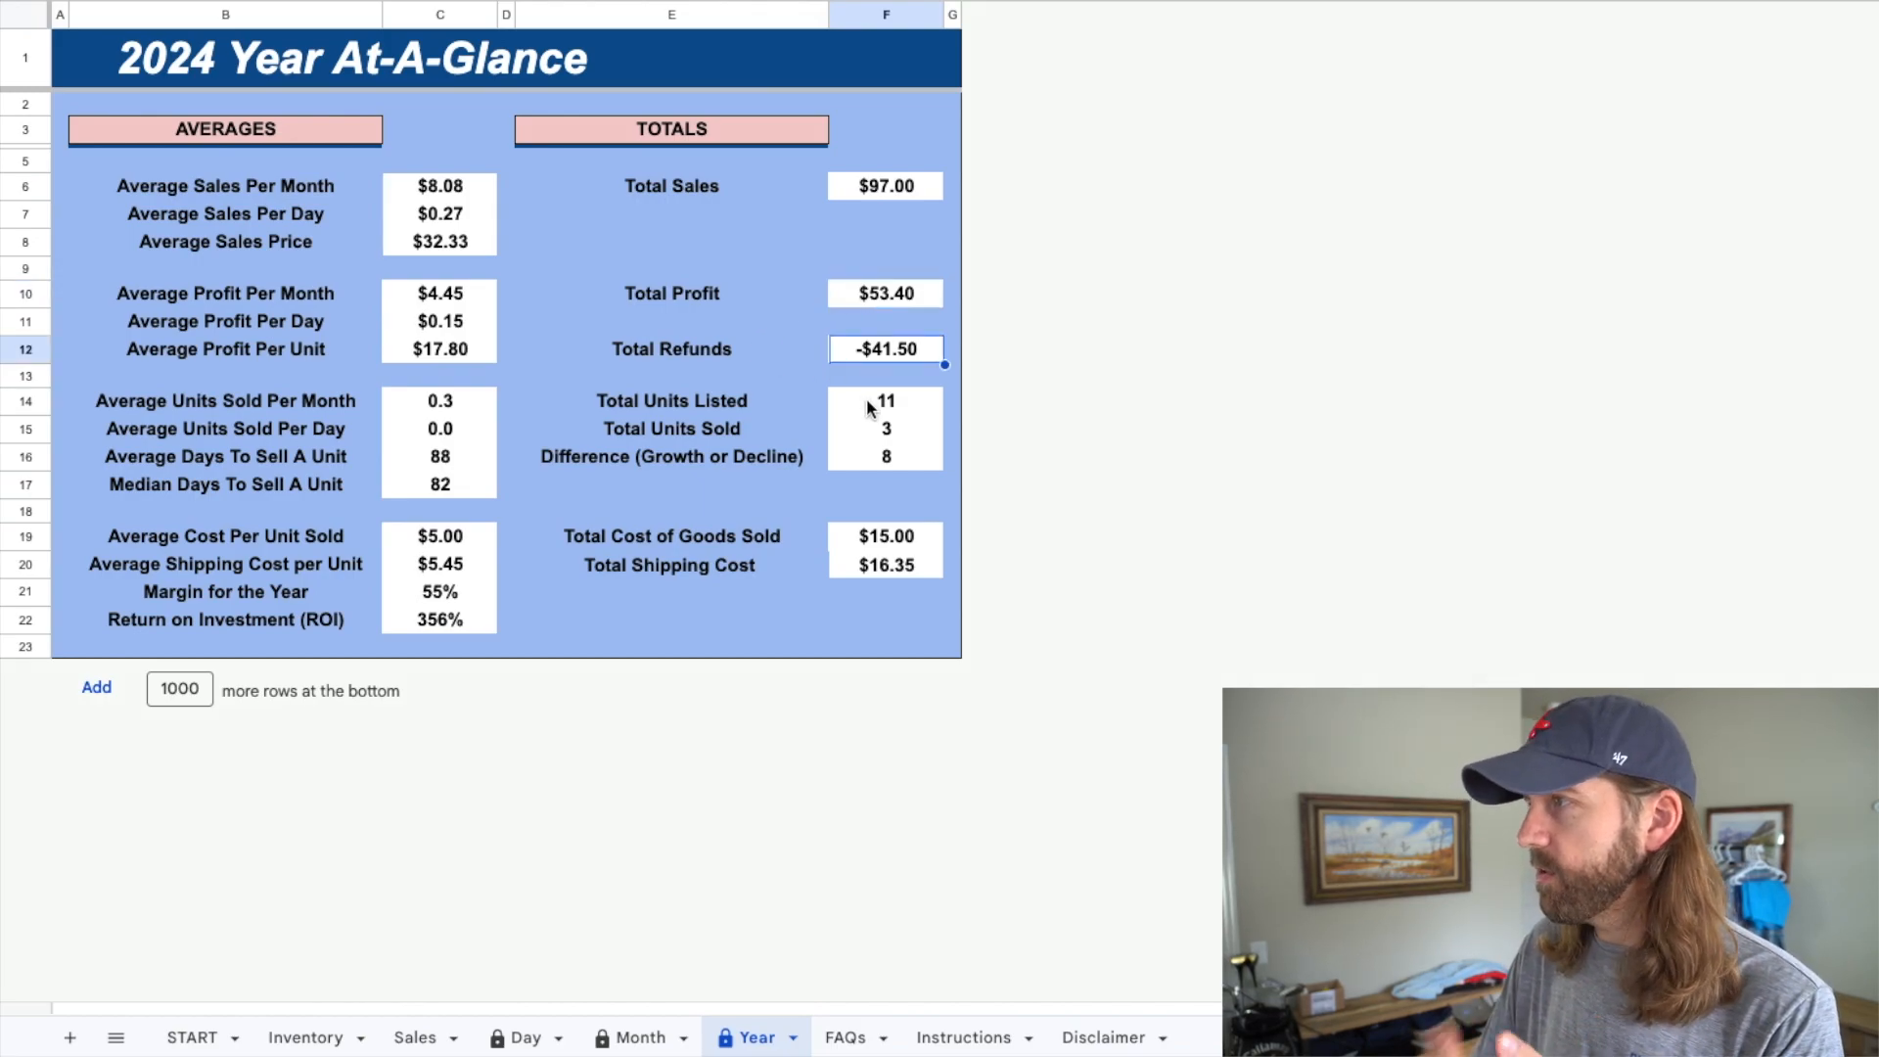
left_click(899, 409)
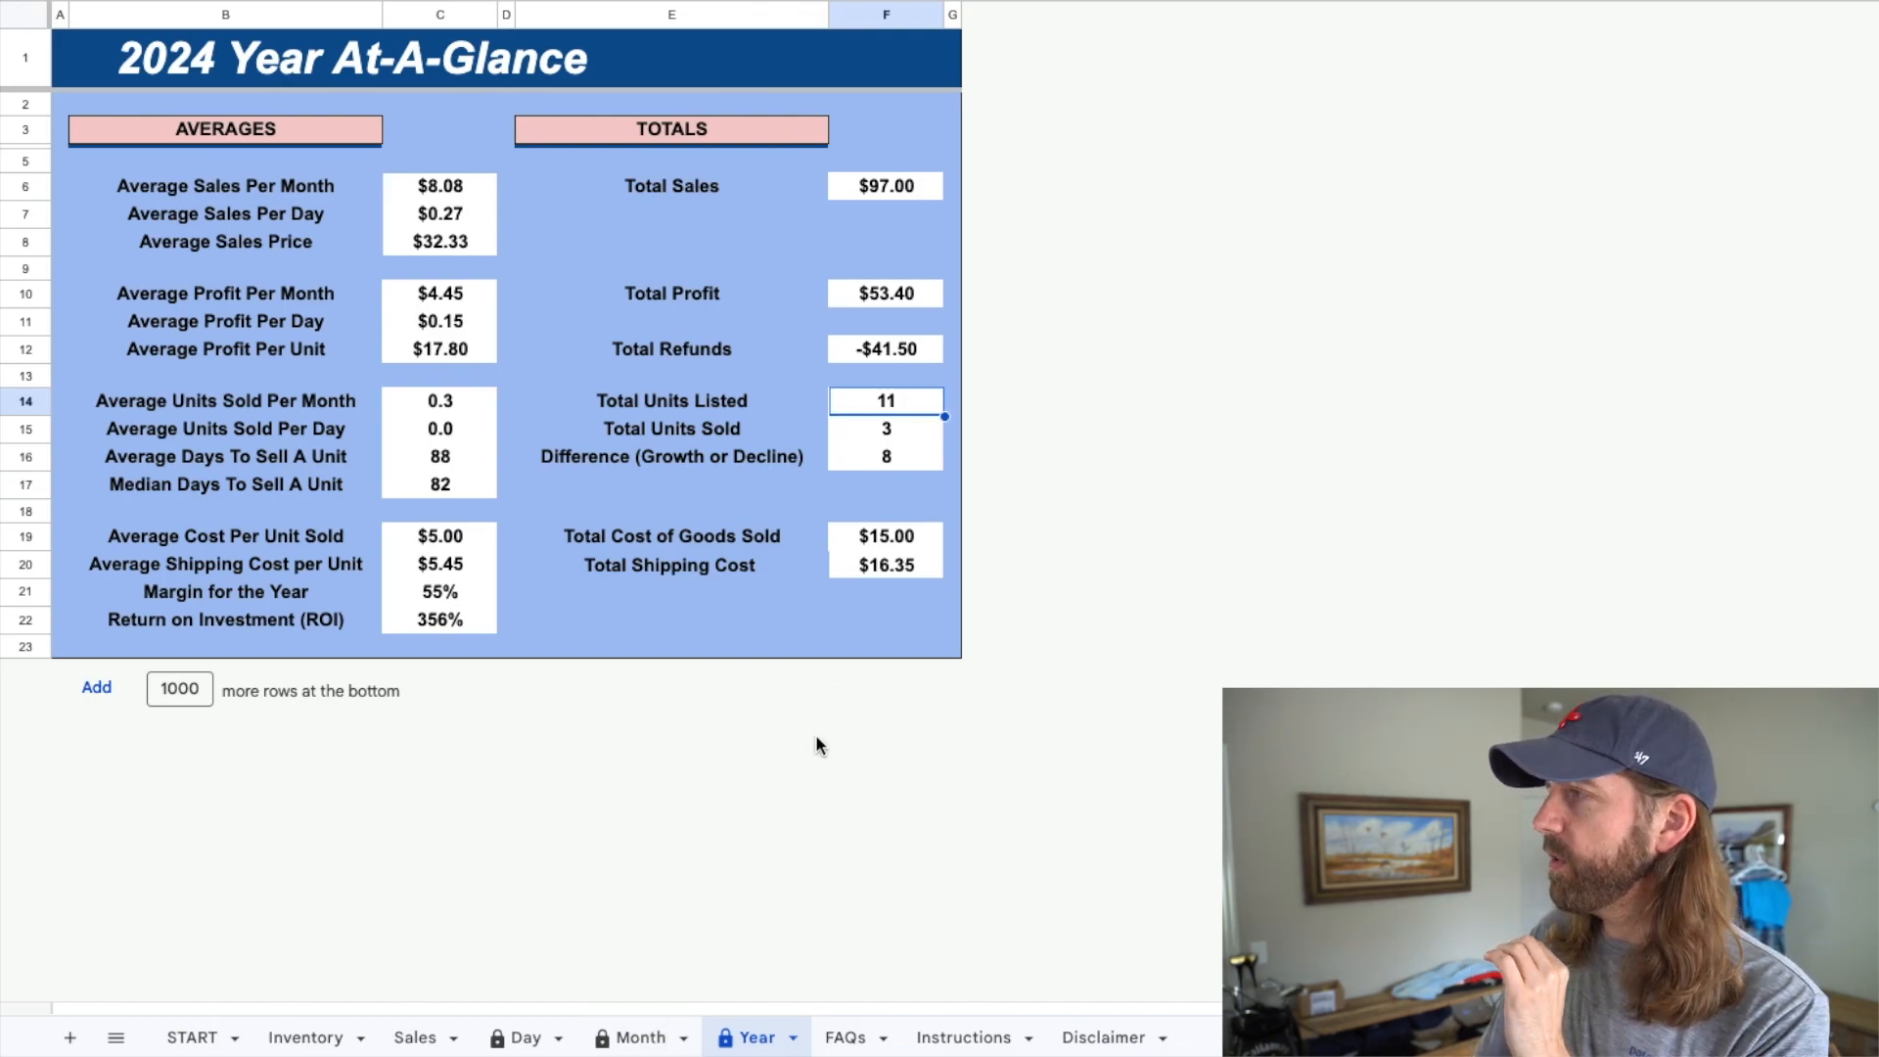
- Trace the yearly totals back to the totals row of the Month sheet, including sales, profit and refunds
left_click(641, 1038)
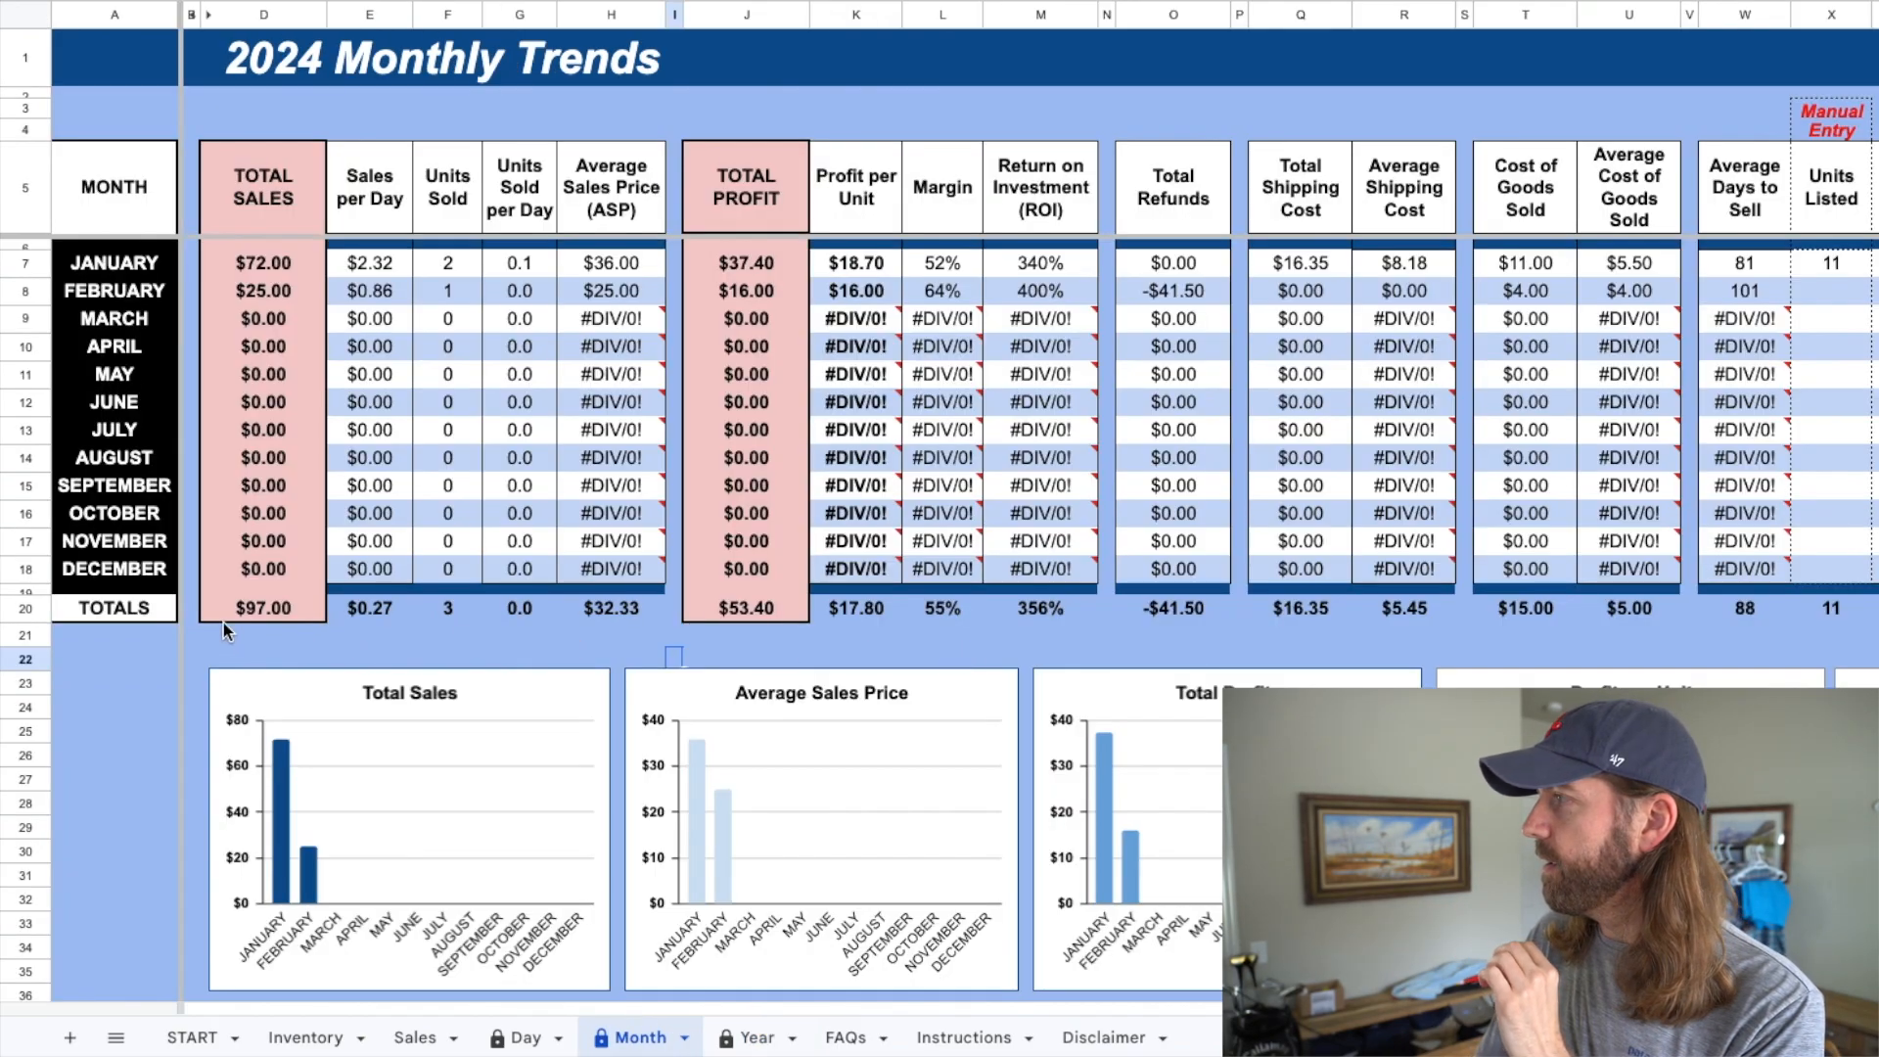
left_click_drag(274, 613, 1877, 638)
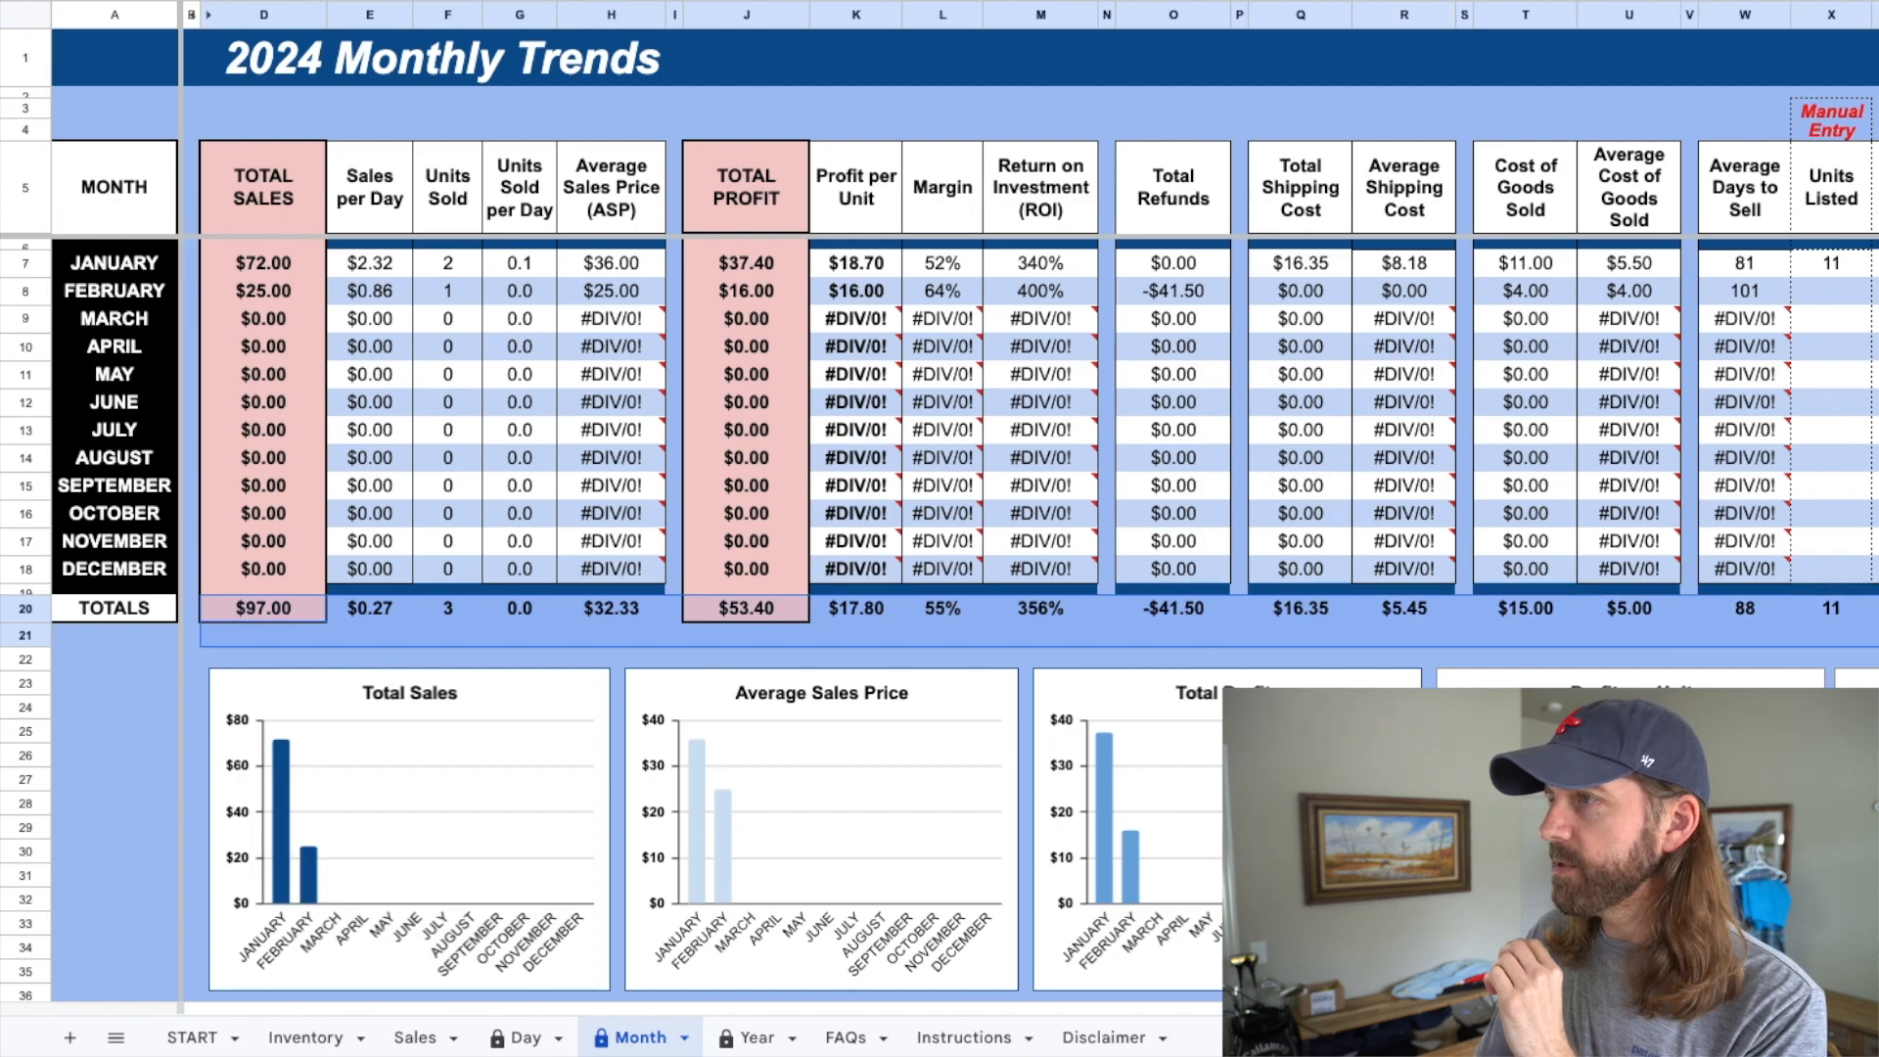
left_click(250, 613)
left_click(754, 612)
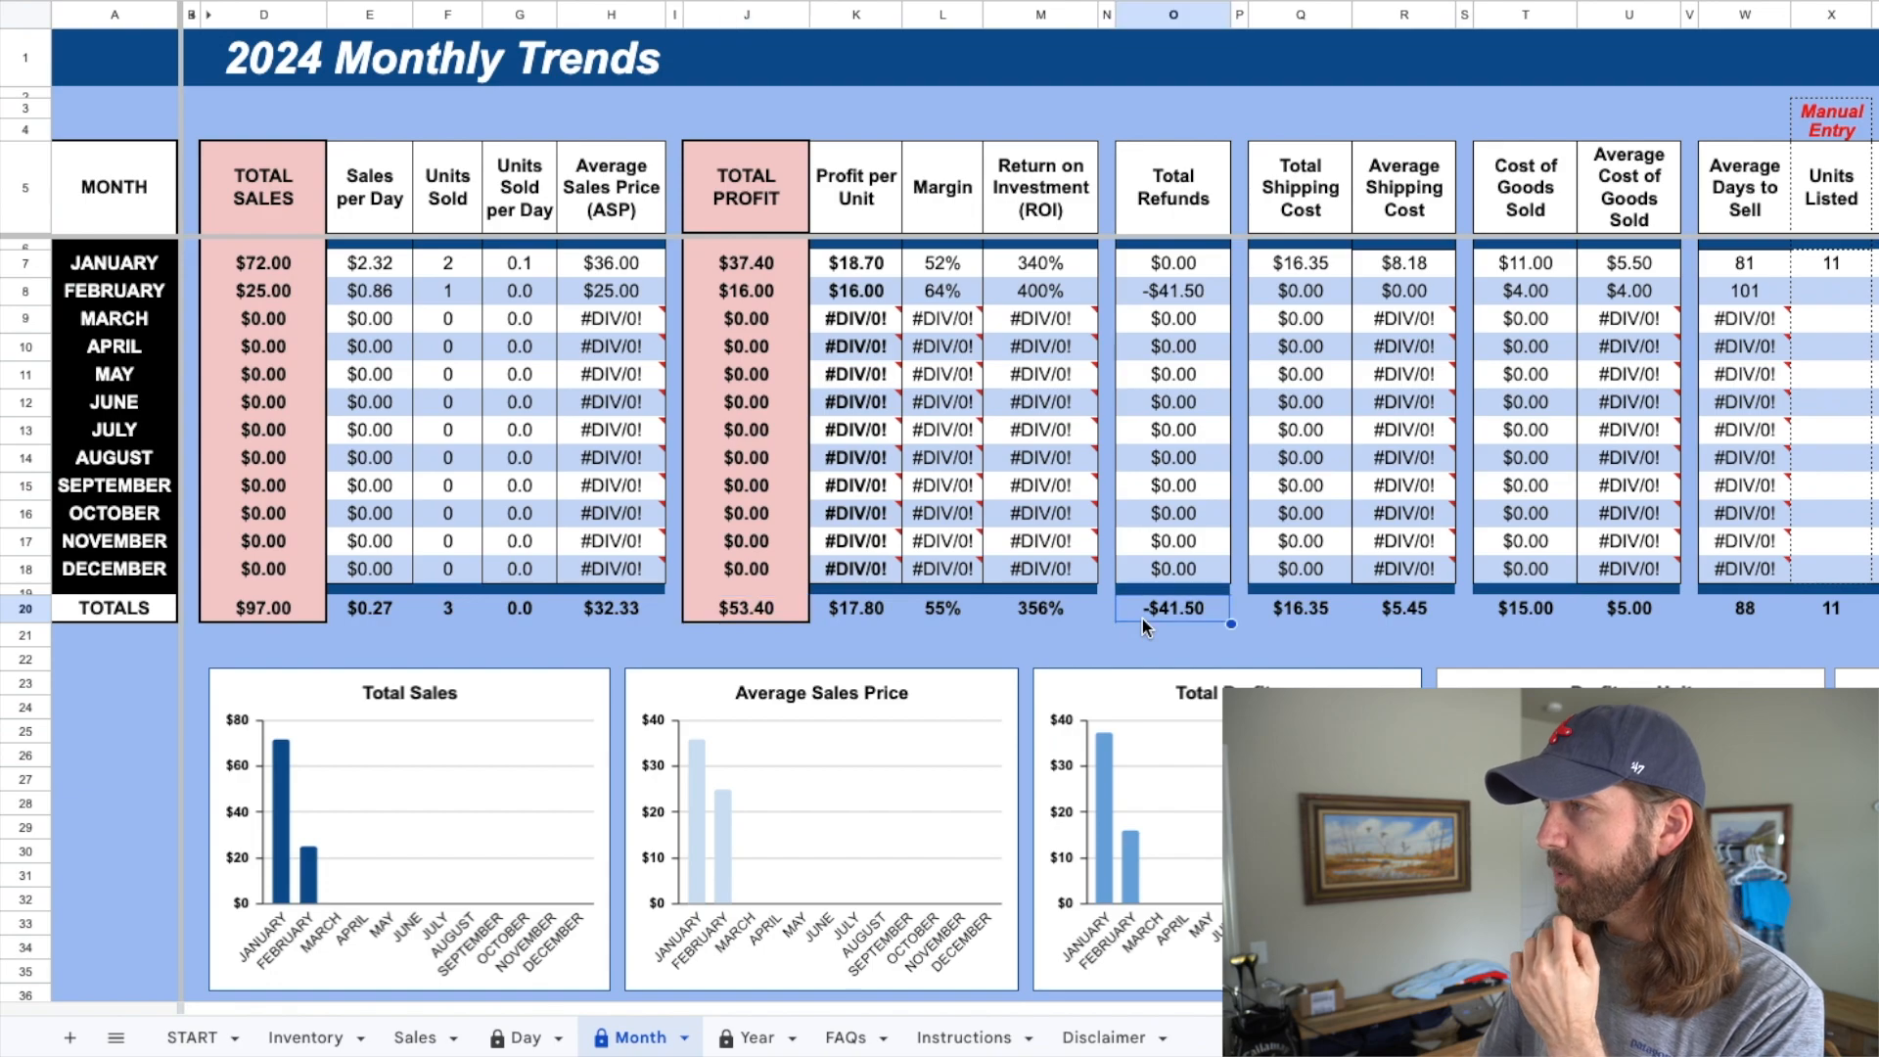
- Check the total shipping cost and total cost of goods sold in the Year sheet
left_click(754, 1037)
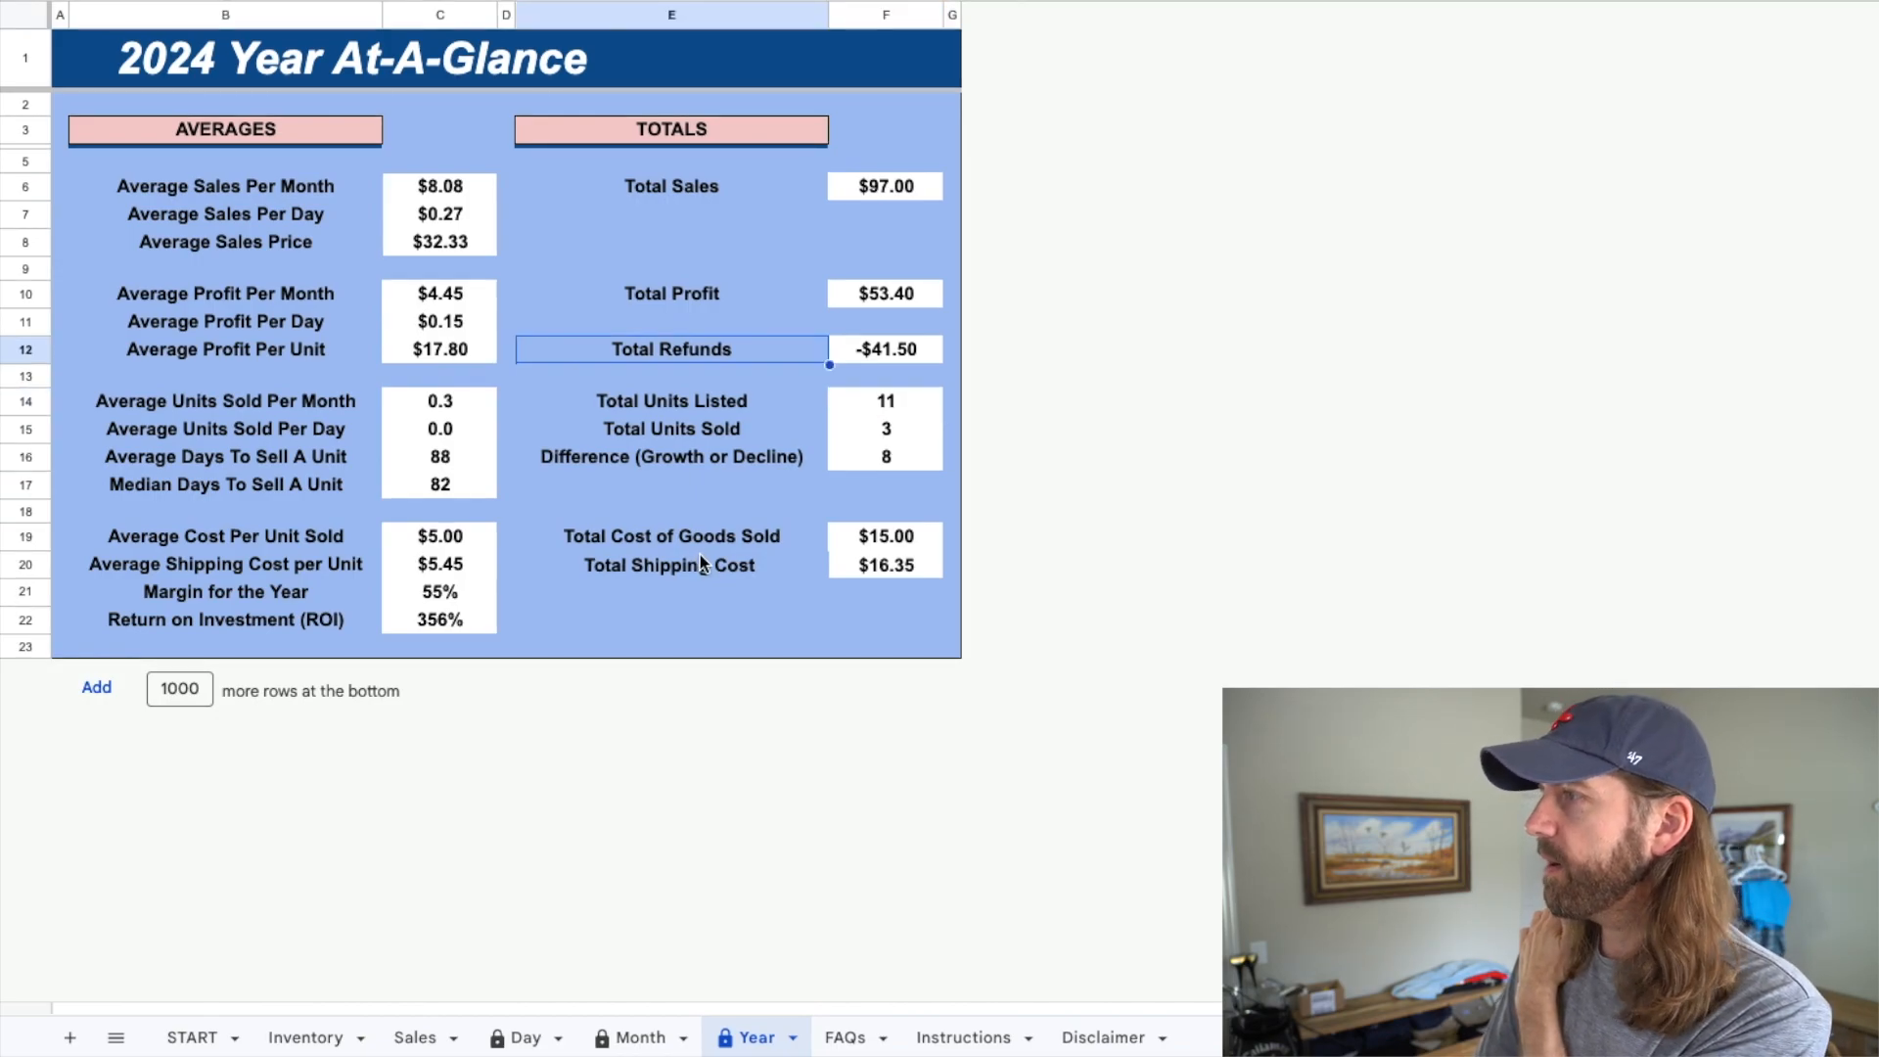
left_click(868, 564)
left_click(861, 537)
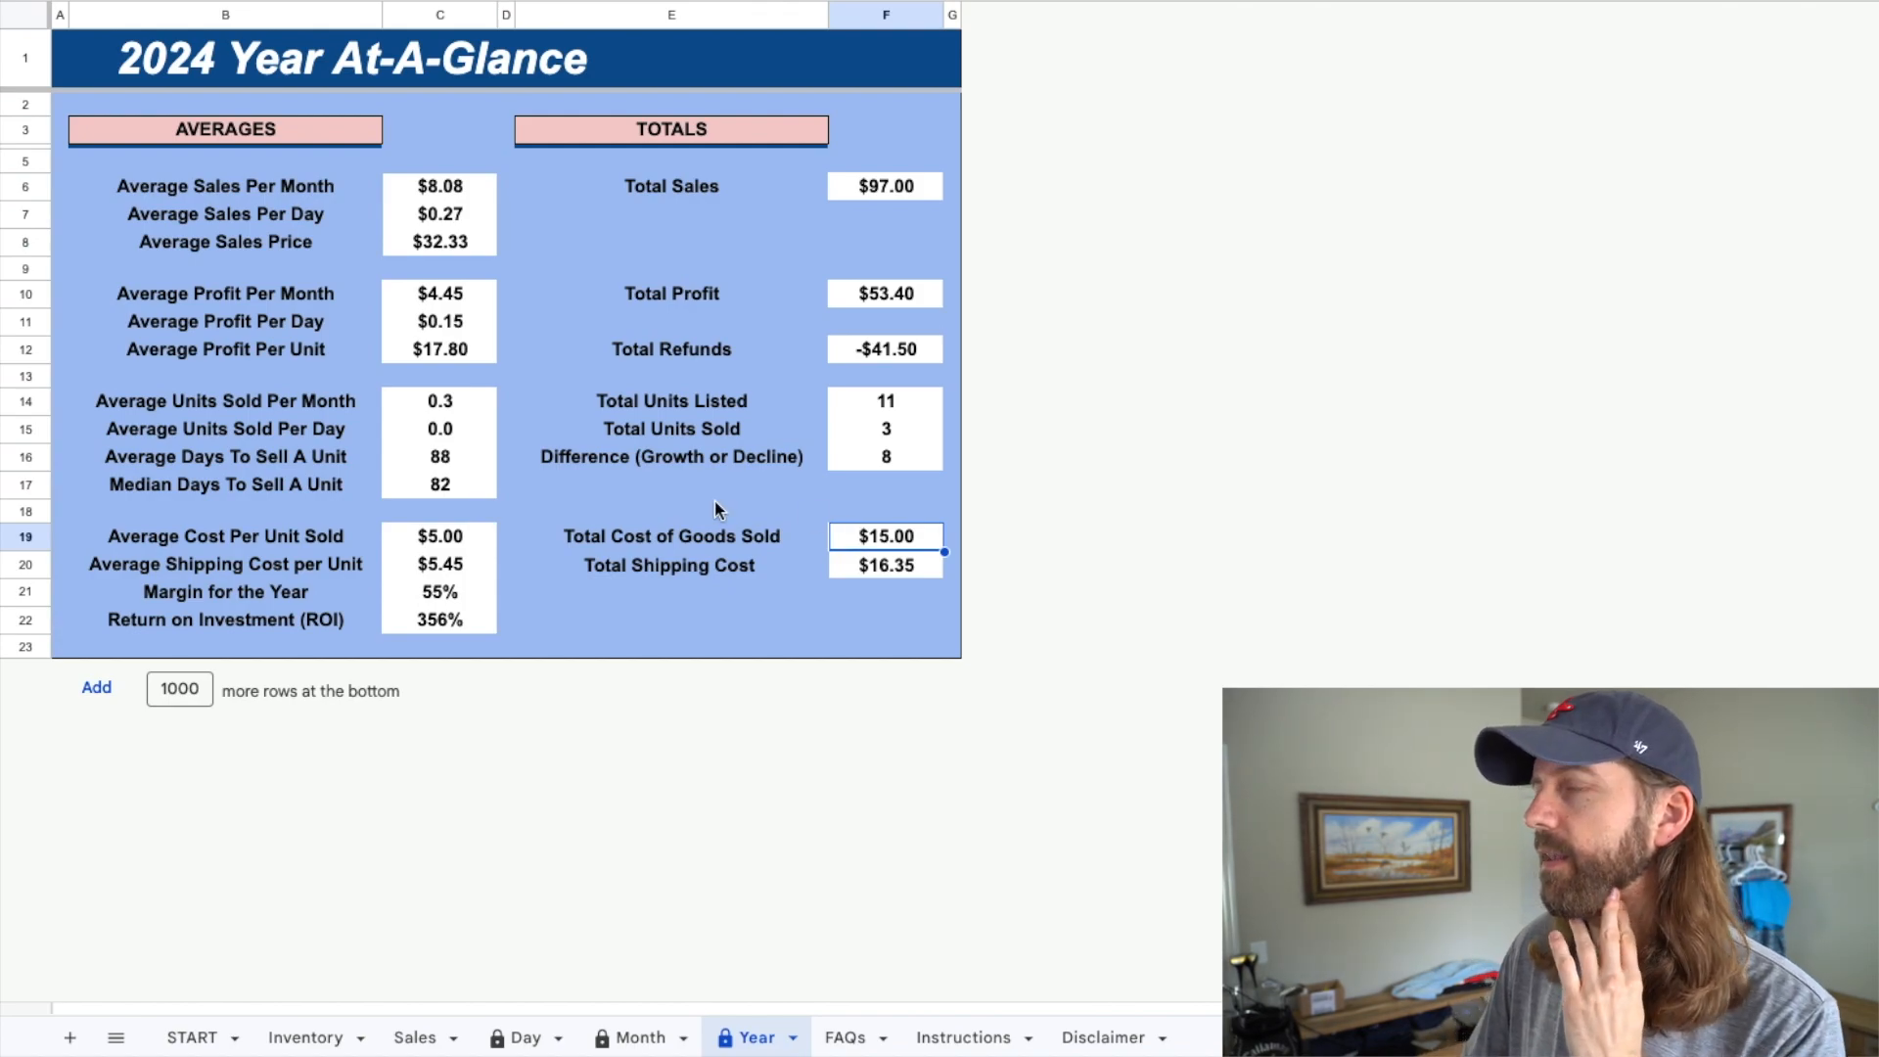
- Examine the yearly averages in the Year sheet, including average sales per month, sales price and profit per month
left_click_drag(190, 181, 221, 599)
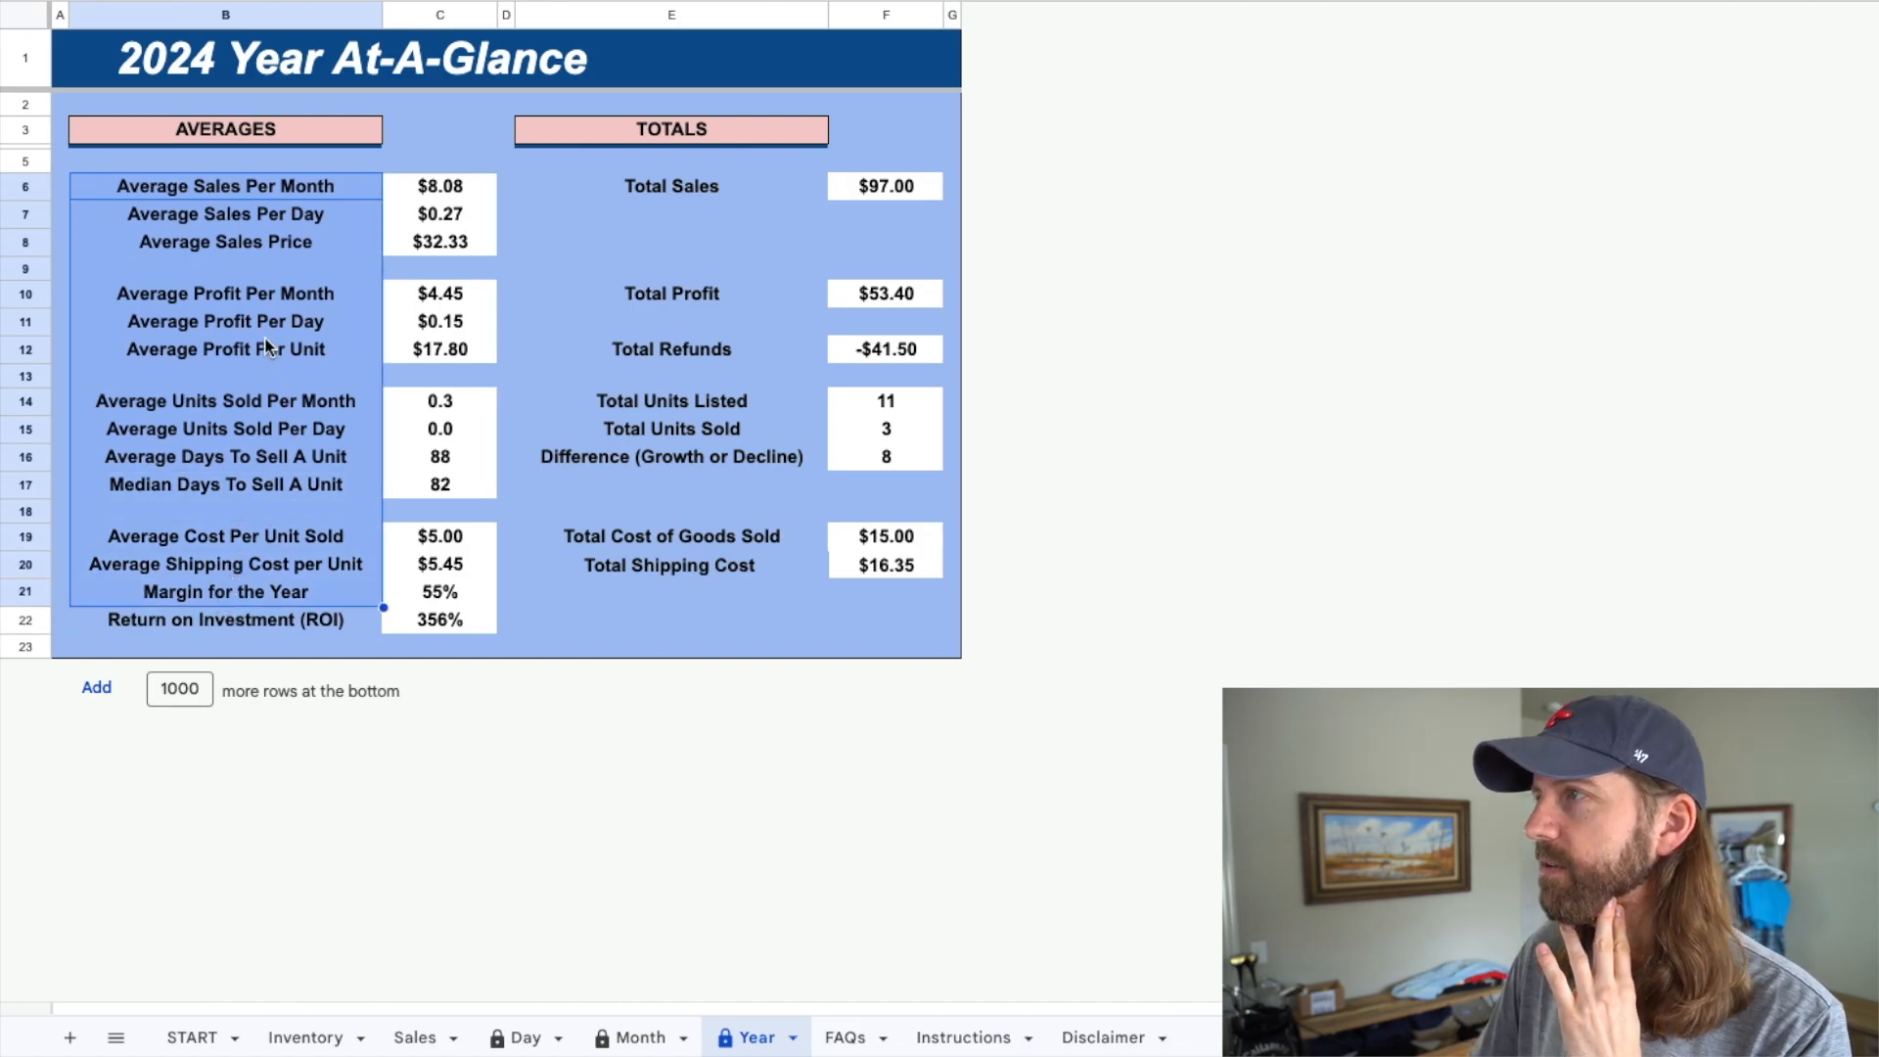
left_click(241, 238)
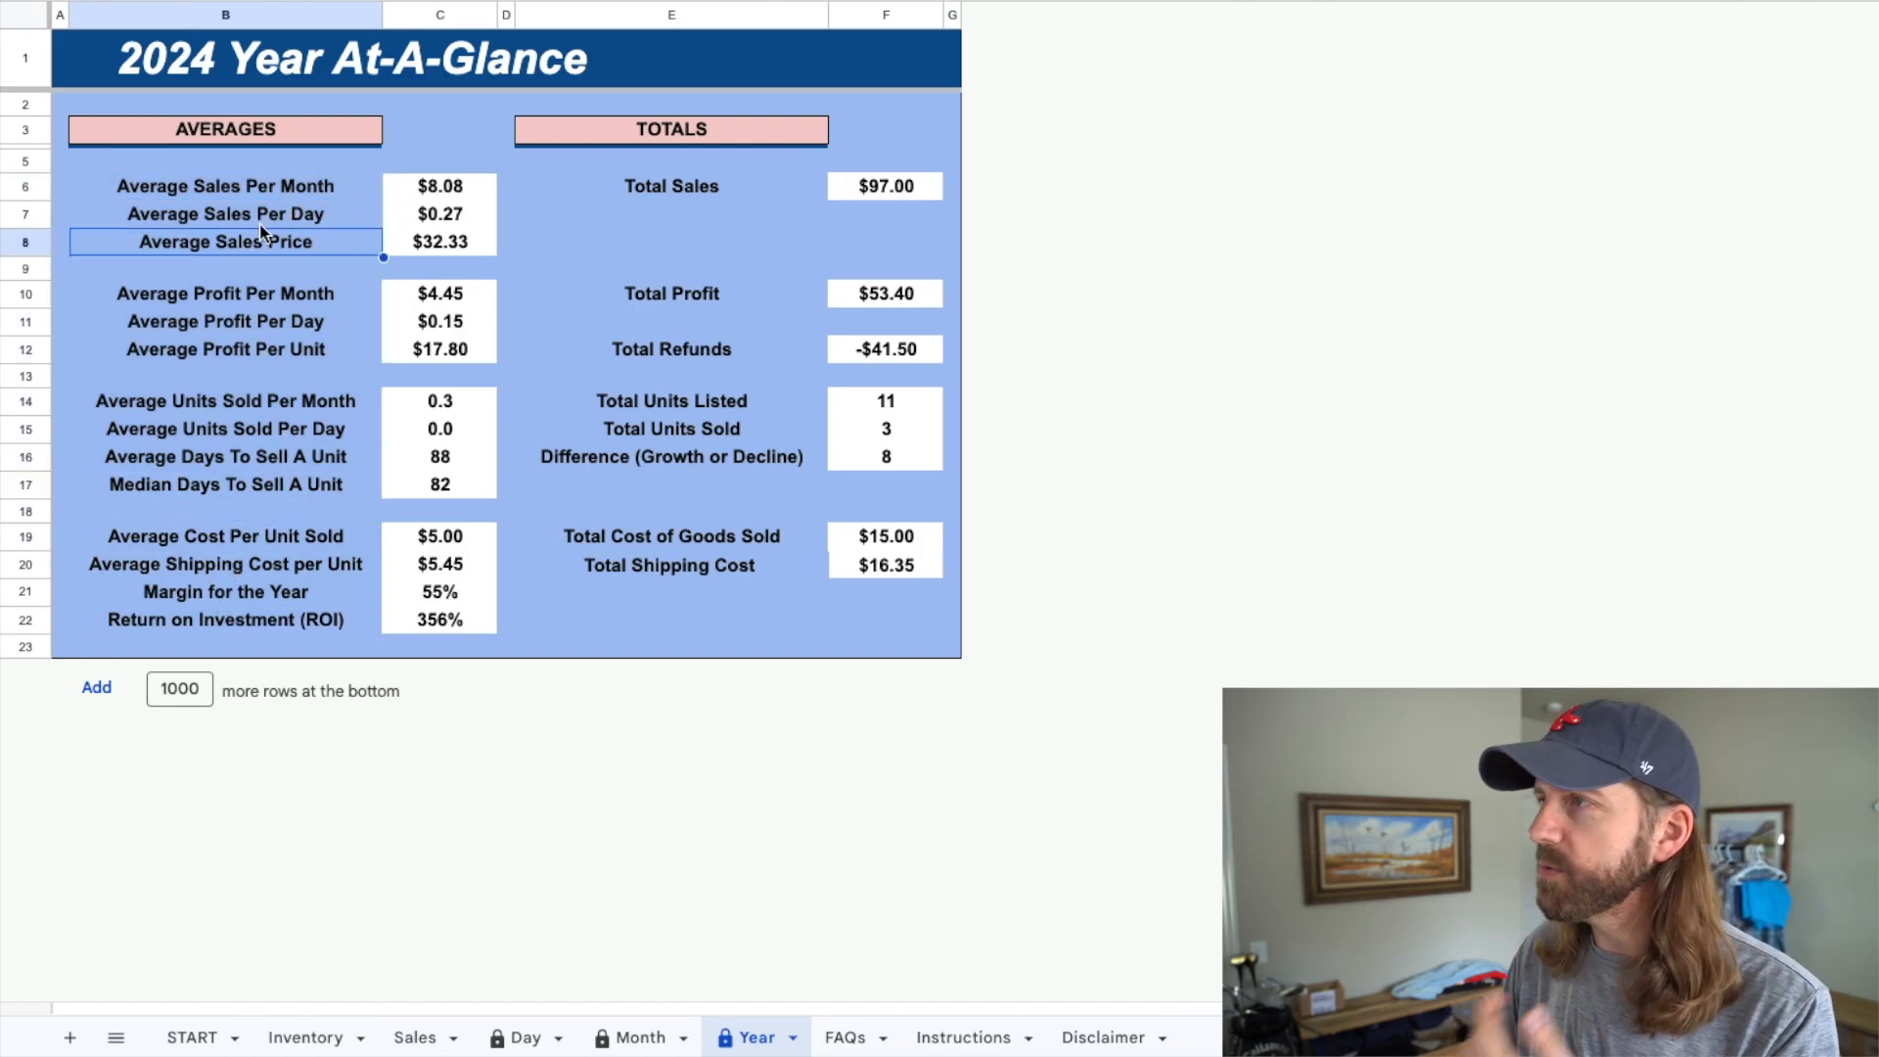
left_click(261, 224)
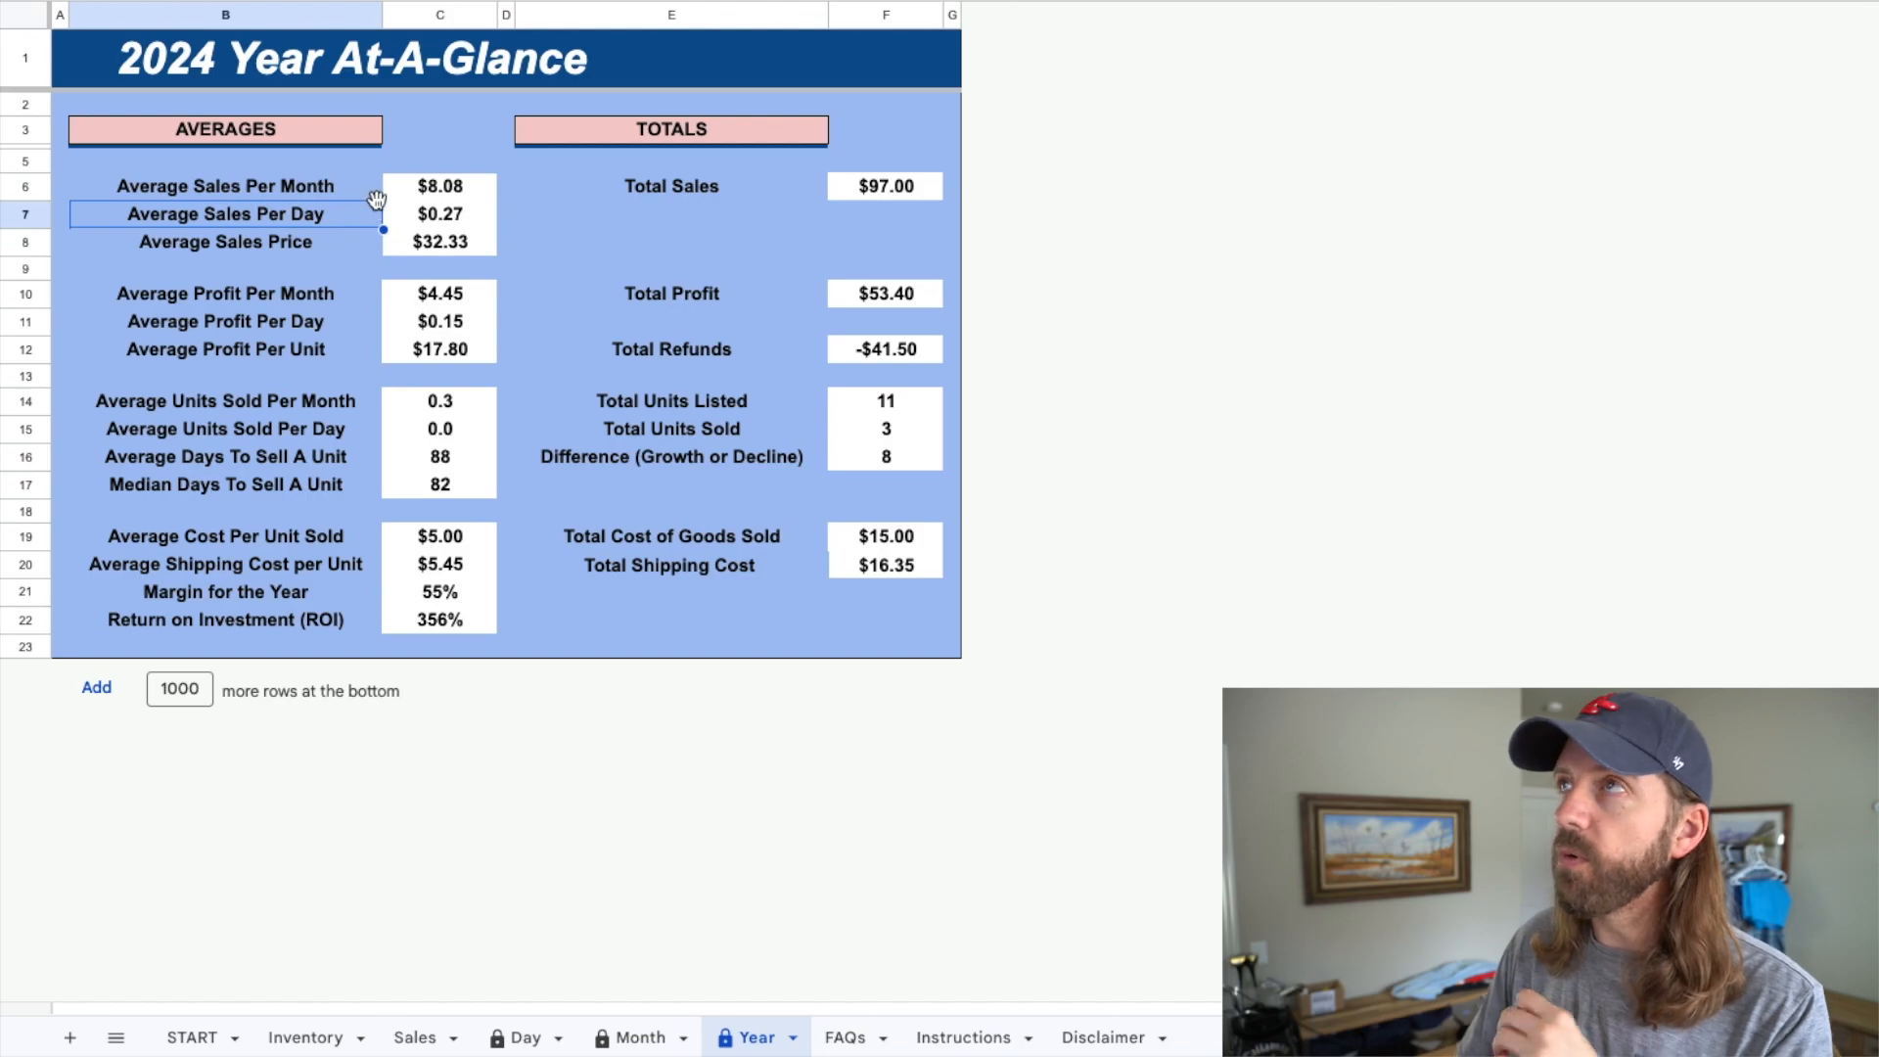
left_click(442, 195)
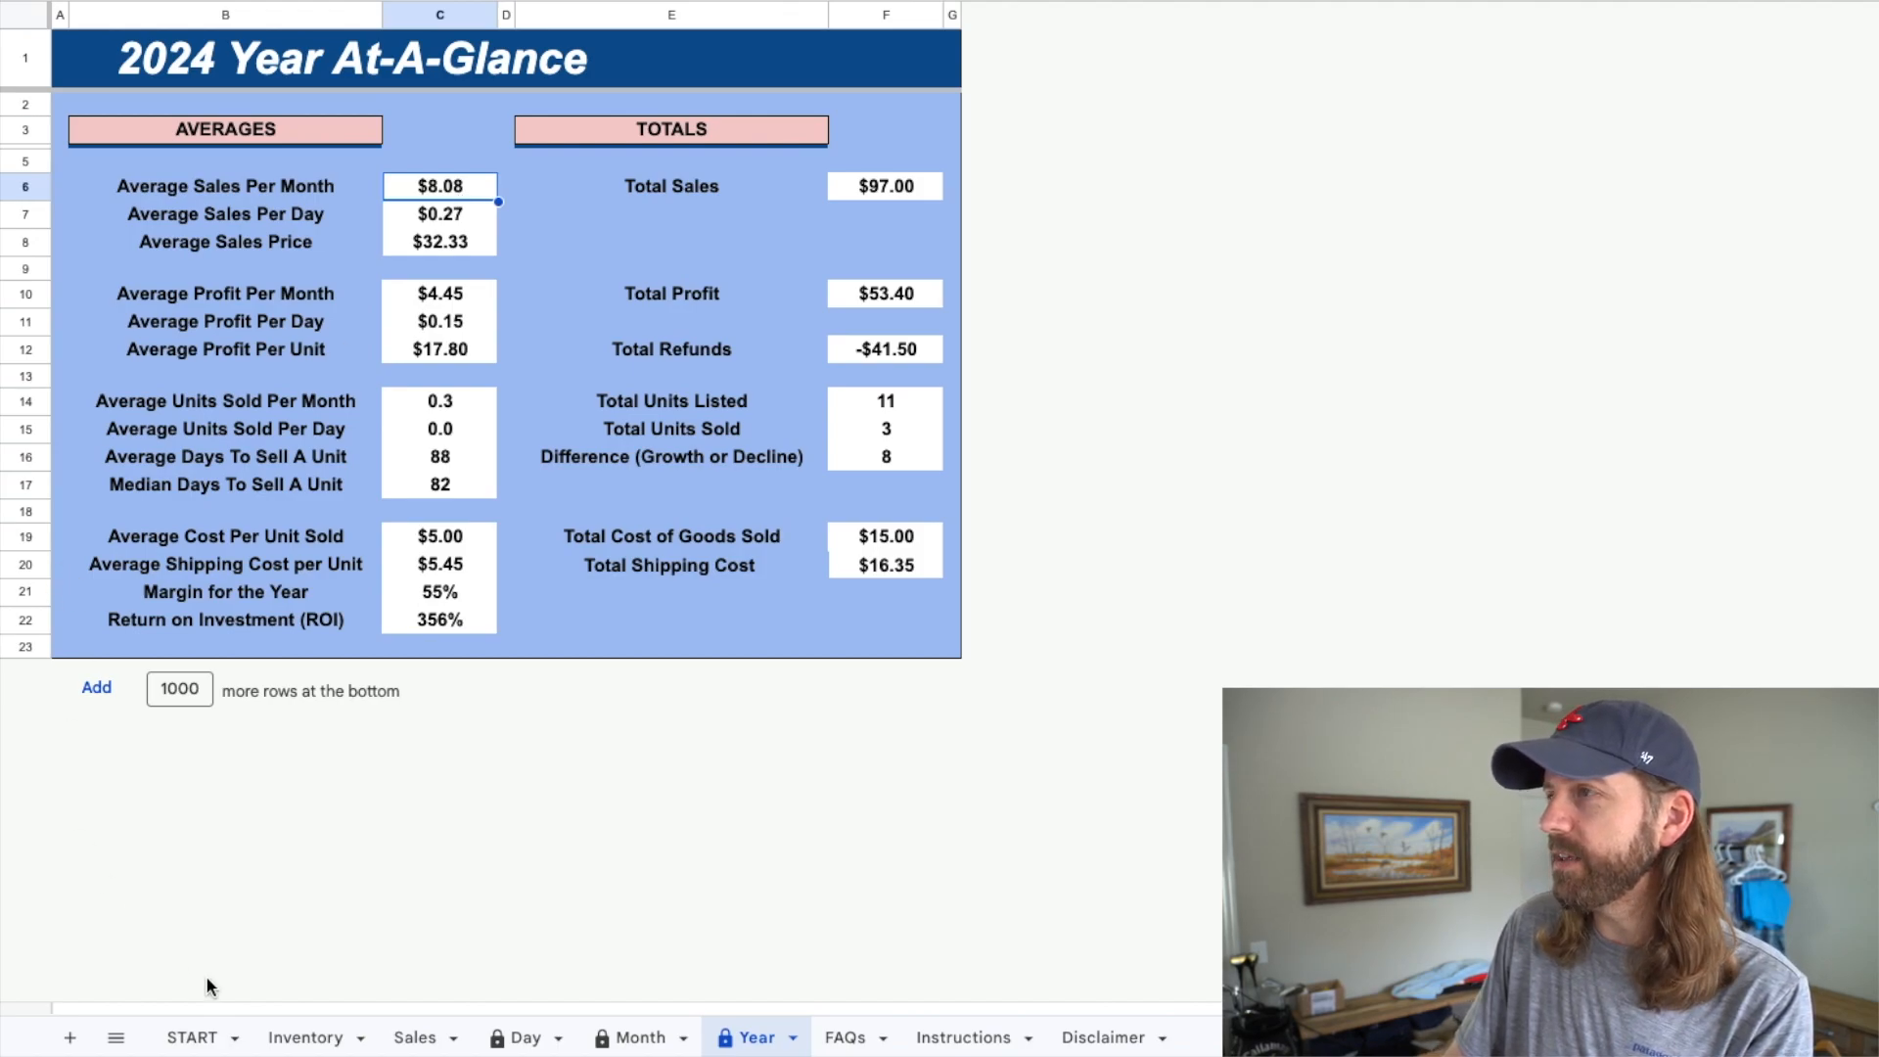
left_click(373, 1045)
left_click(415, 1038)
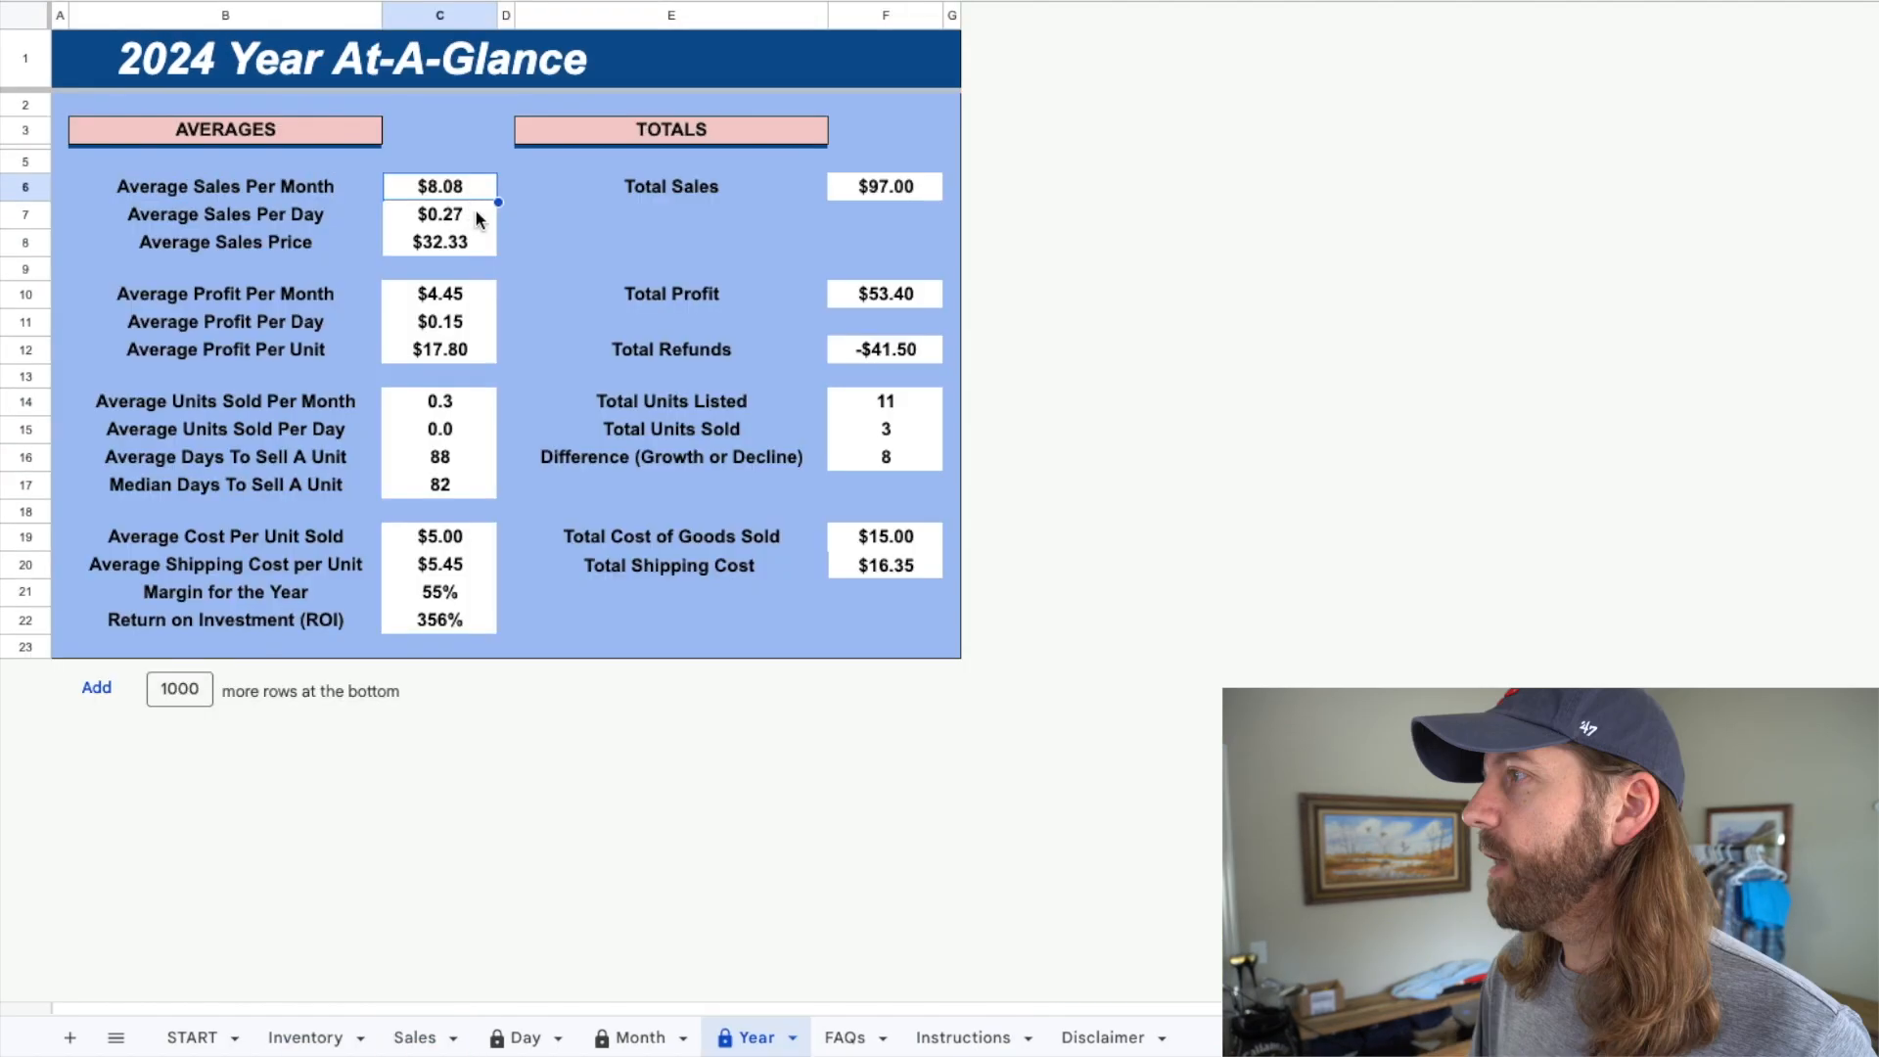
left_click(440, 251)
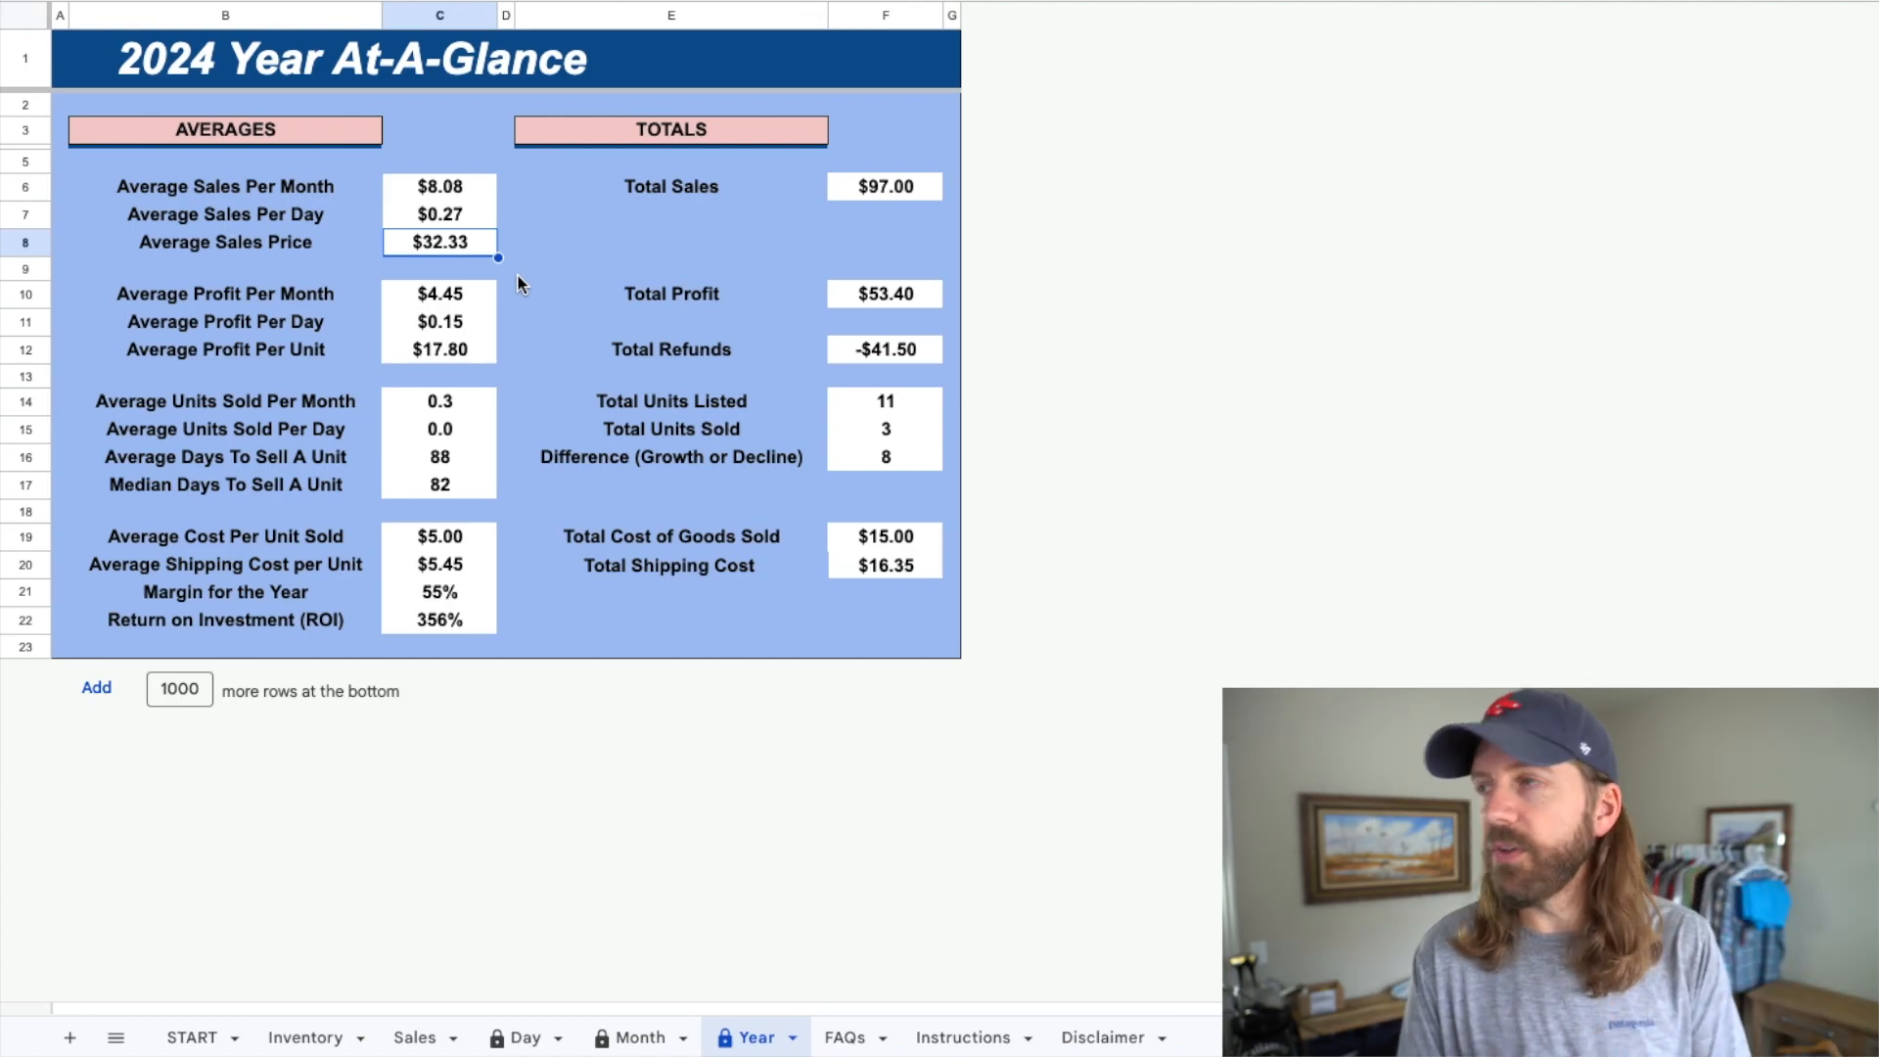
left_click(466, 295)
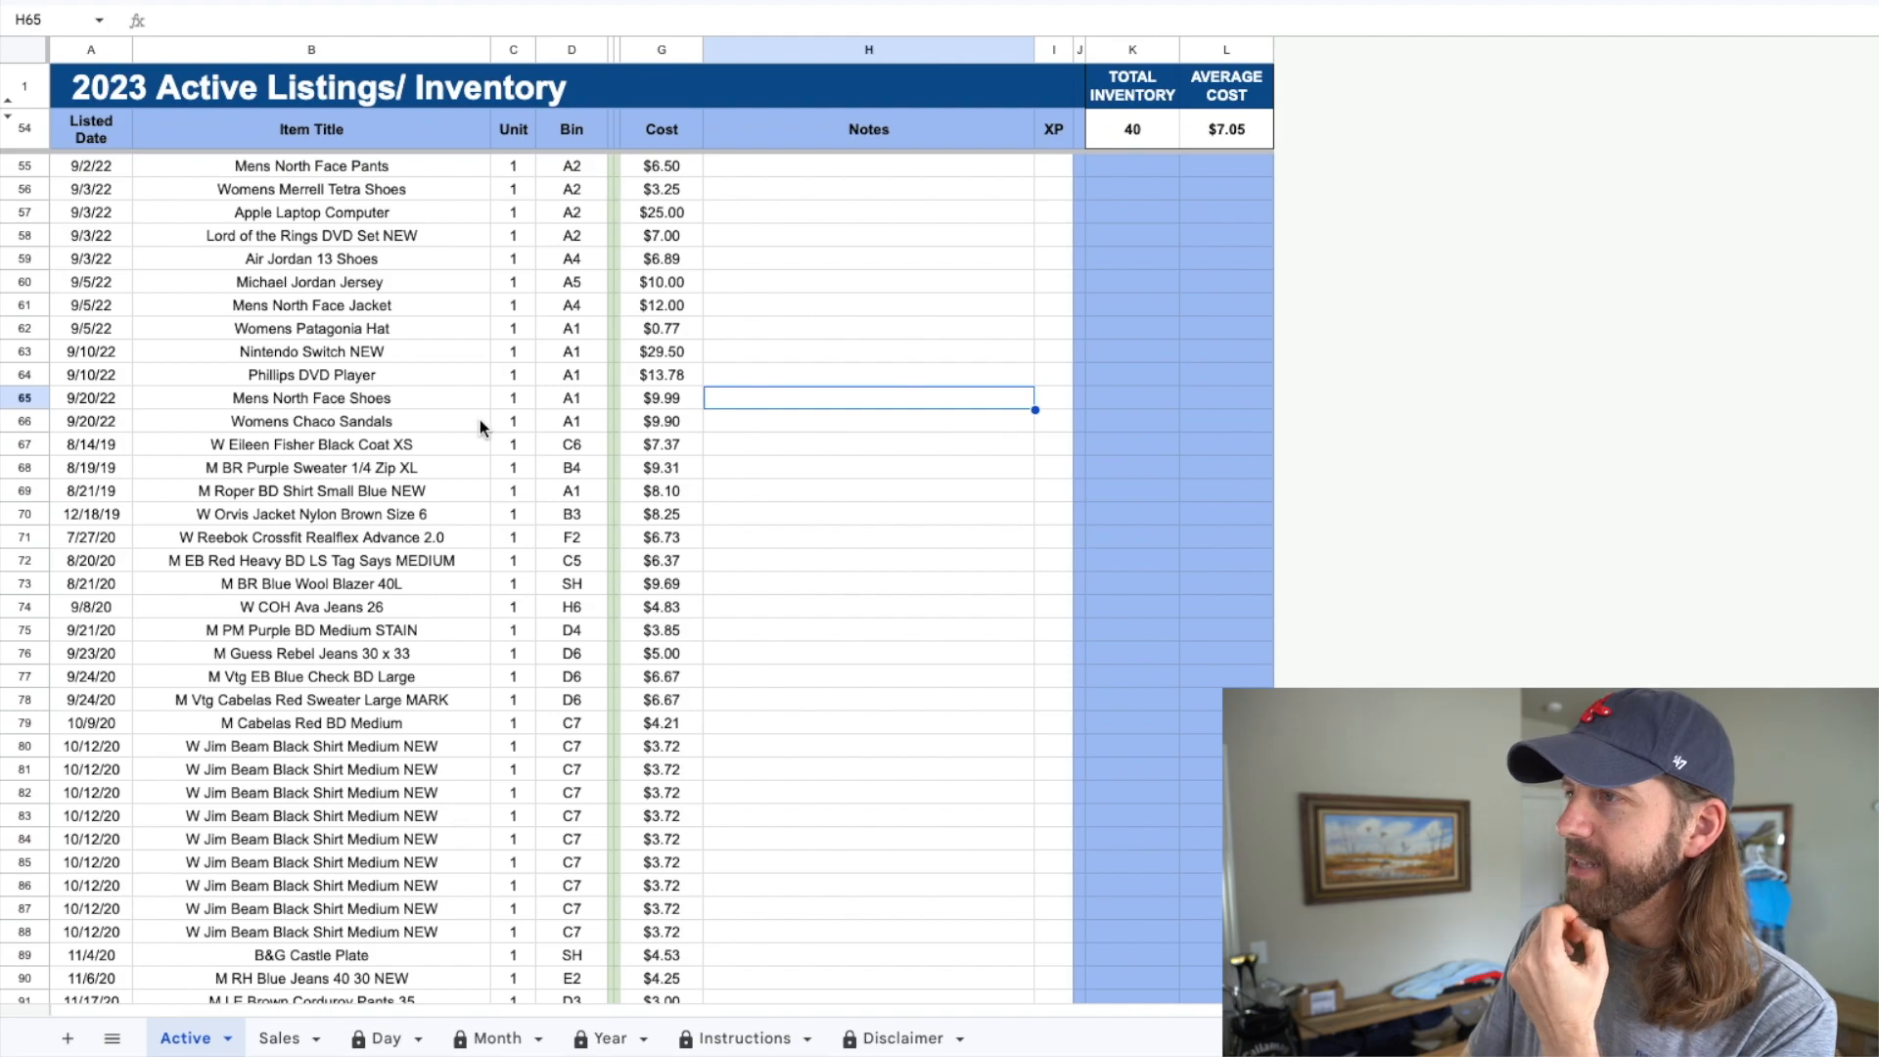
- Look over the 2023 Active Listings/Inventory sheet and copy all its item rows, A55:I94, from listed date through XP
scroll(478, 428, "down", 4)
scroll(481, 428, "up", 3)
scroll(478, 428, "up", 1)
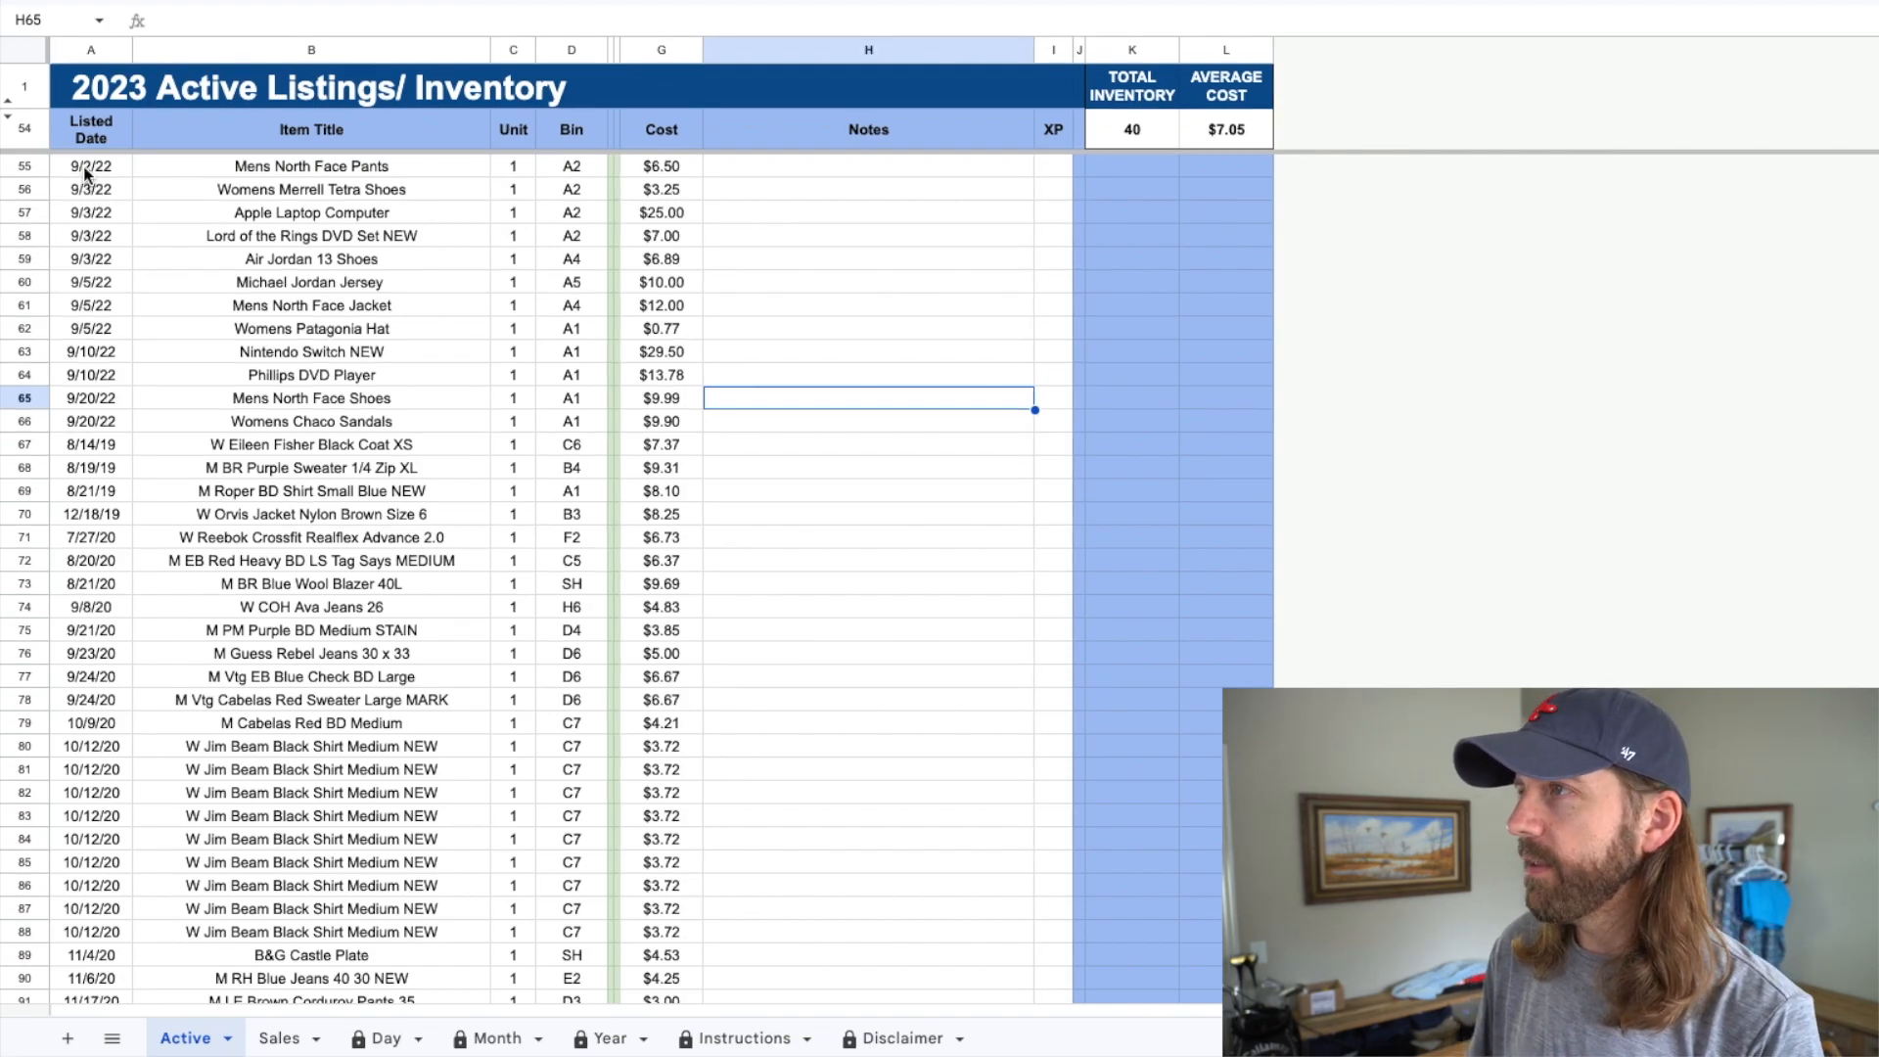
scroll(264, 431, "down", 1)
scroll(231, 343, "up", 1)
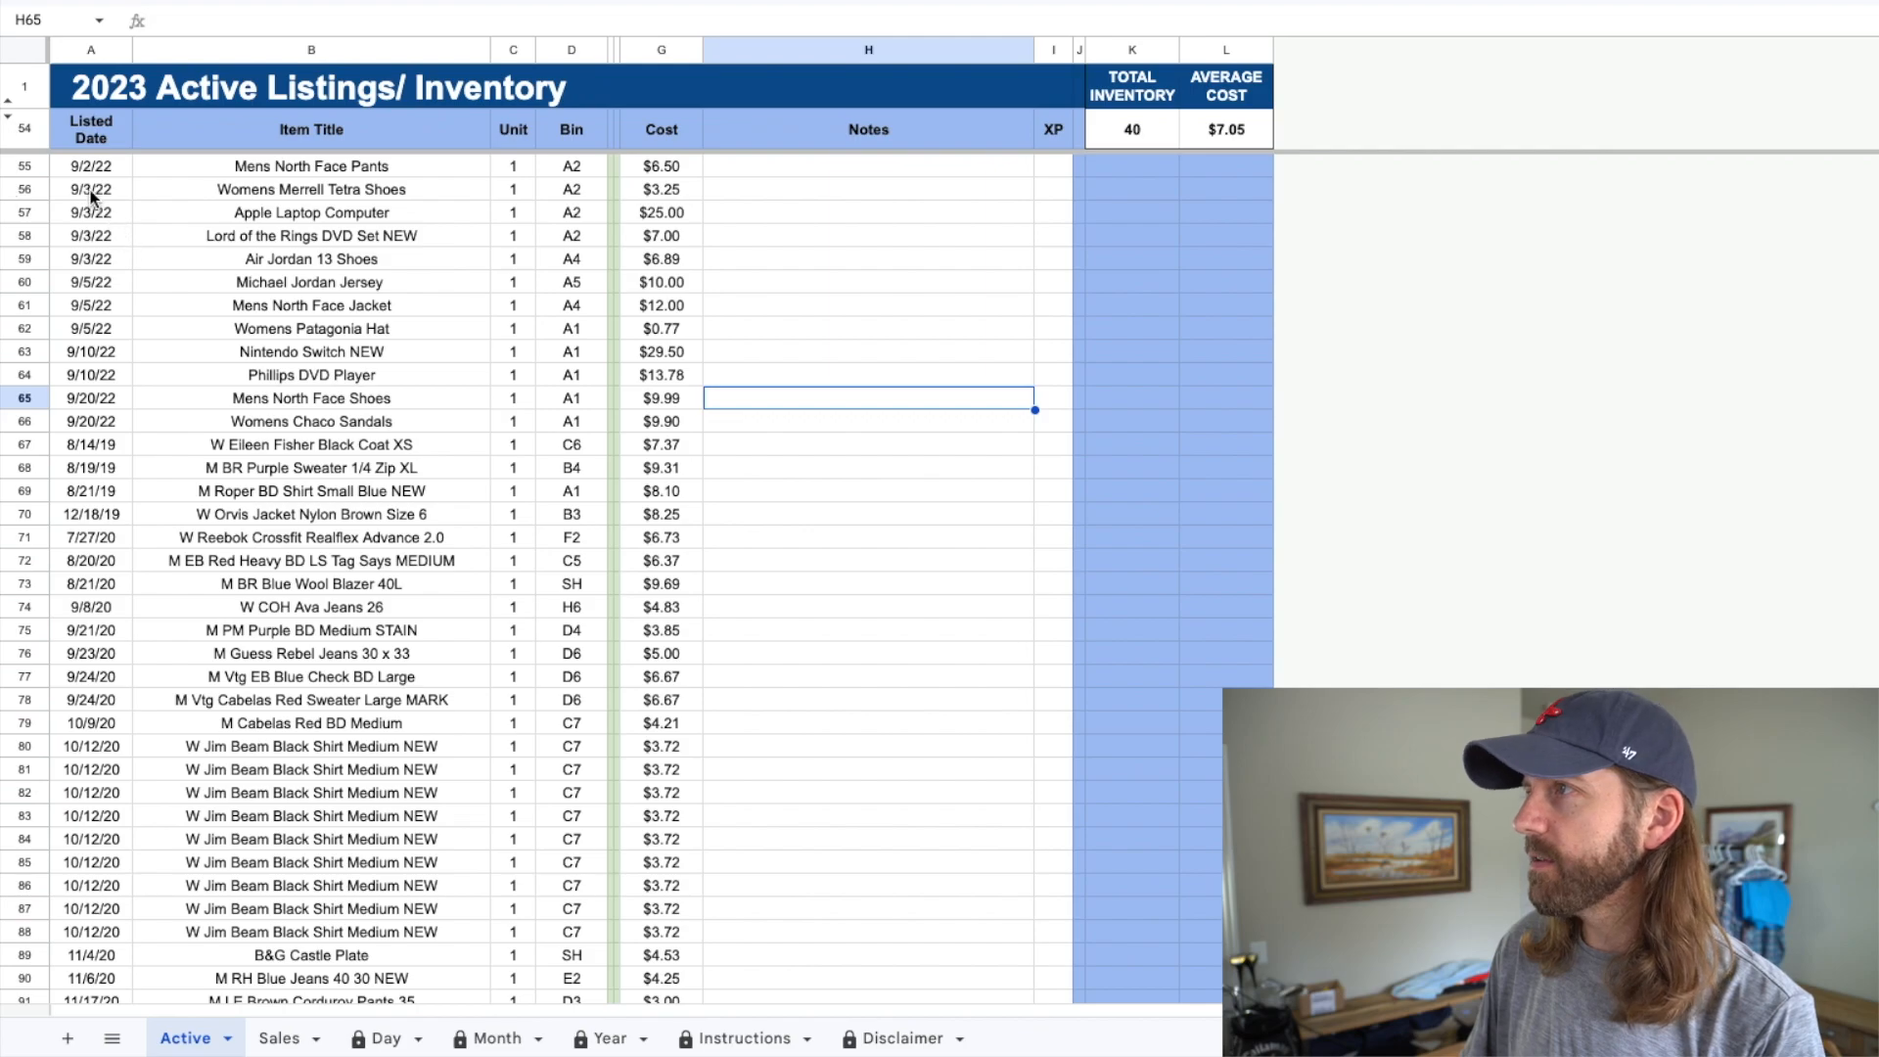
left_click_drag(91, 168, 1057, 183)
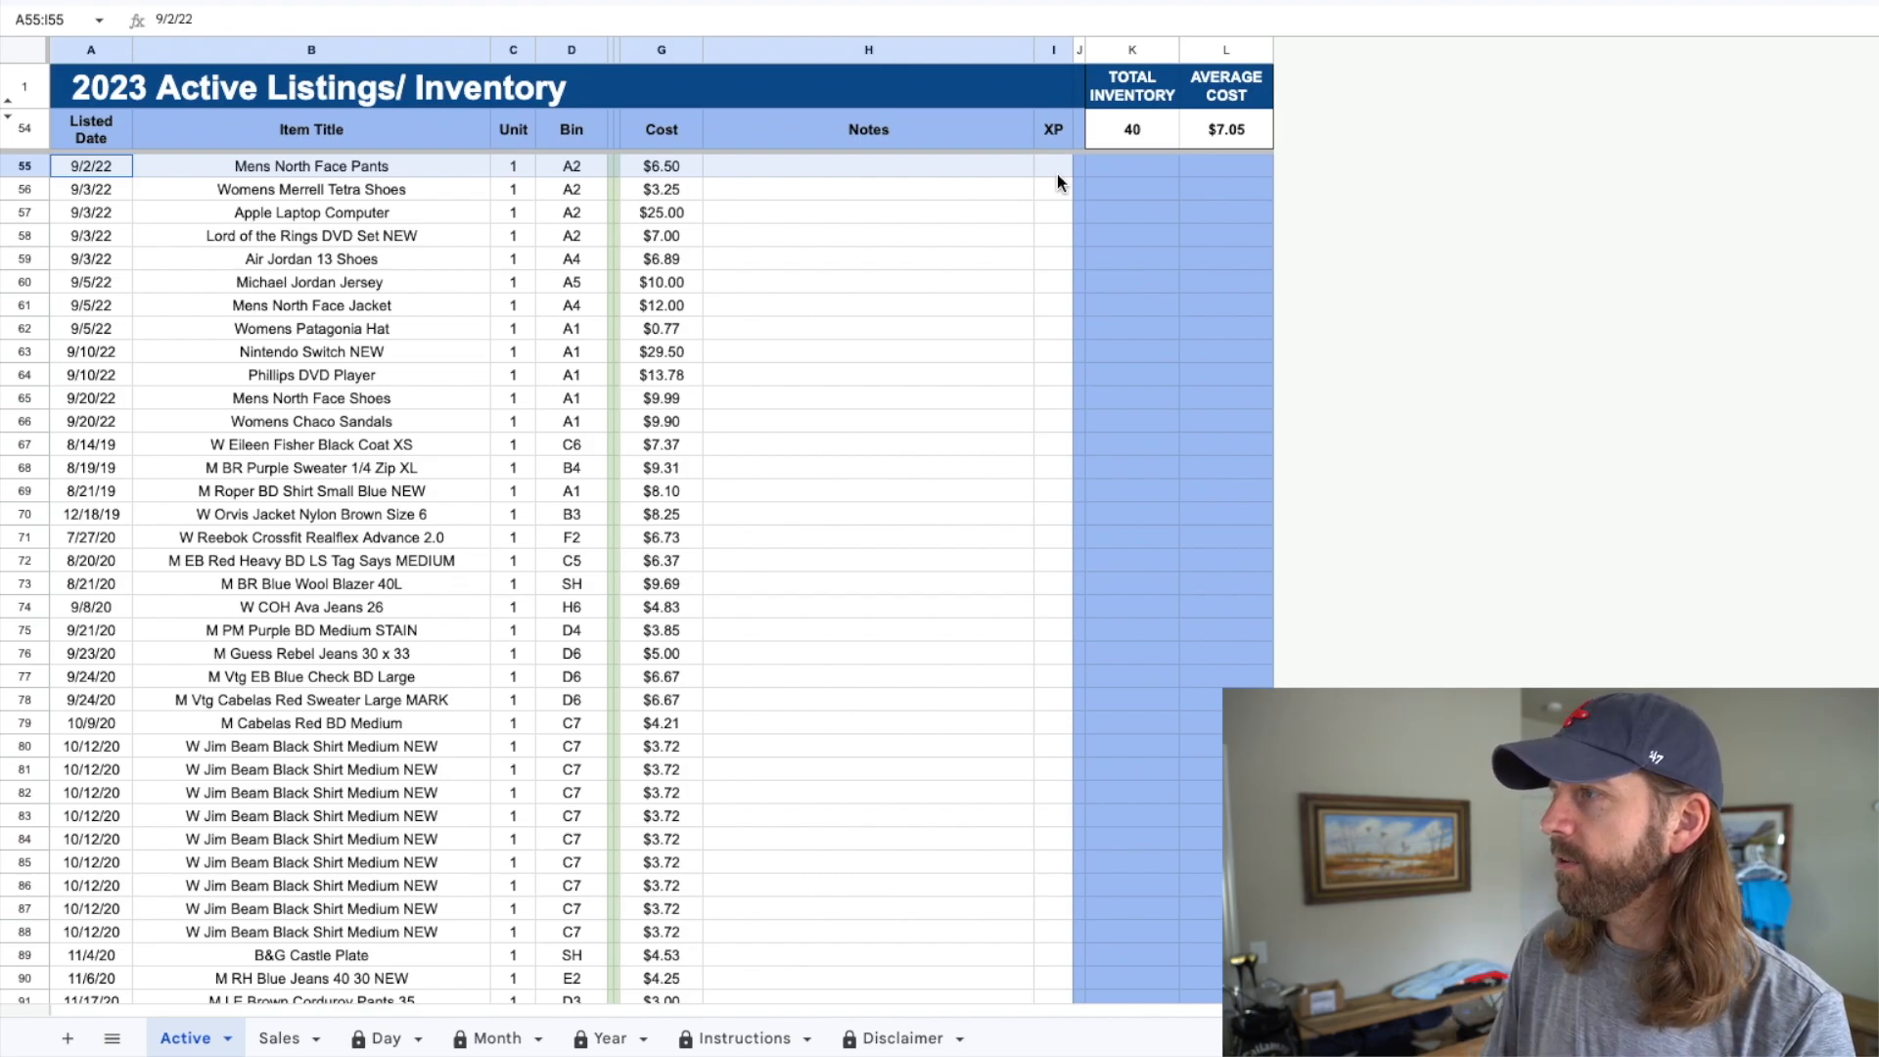
left_click_drag(1058, 174, 1067, 630)
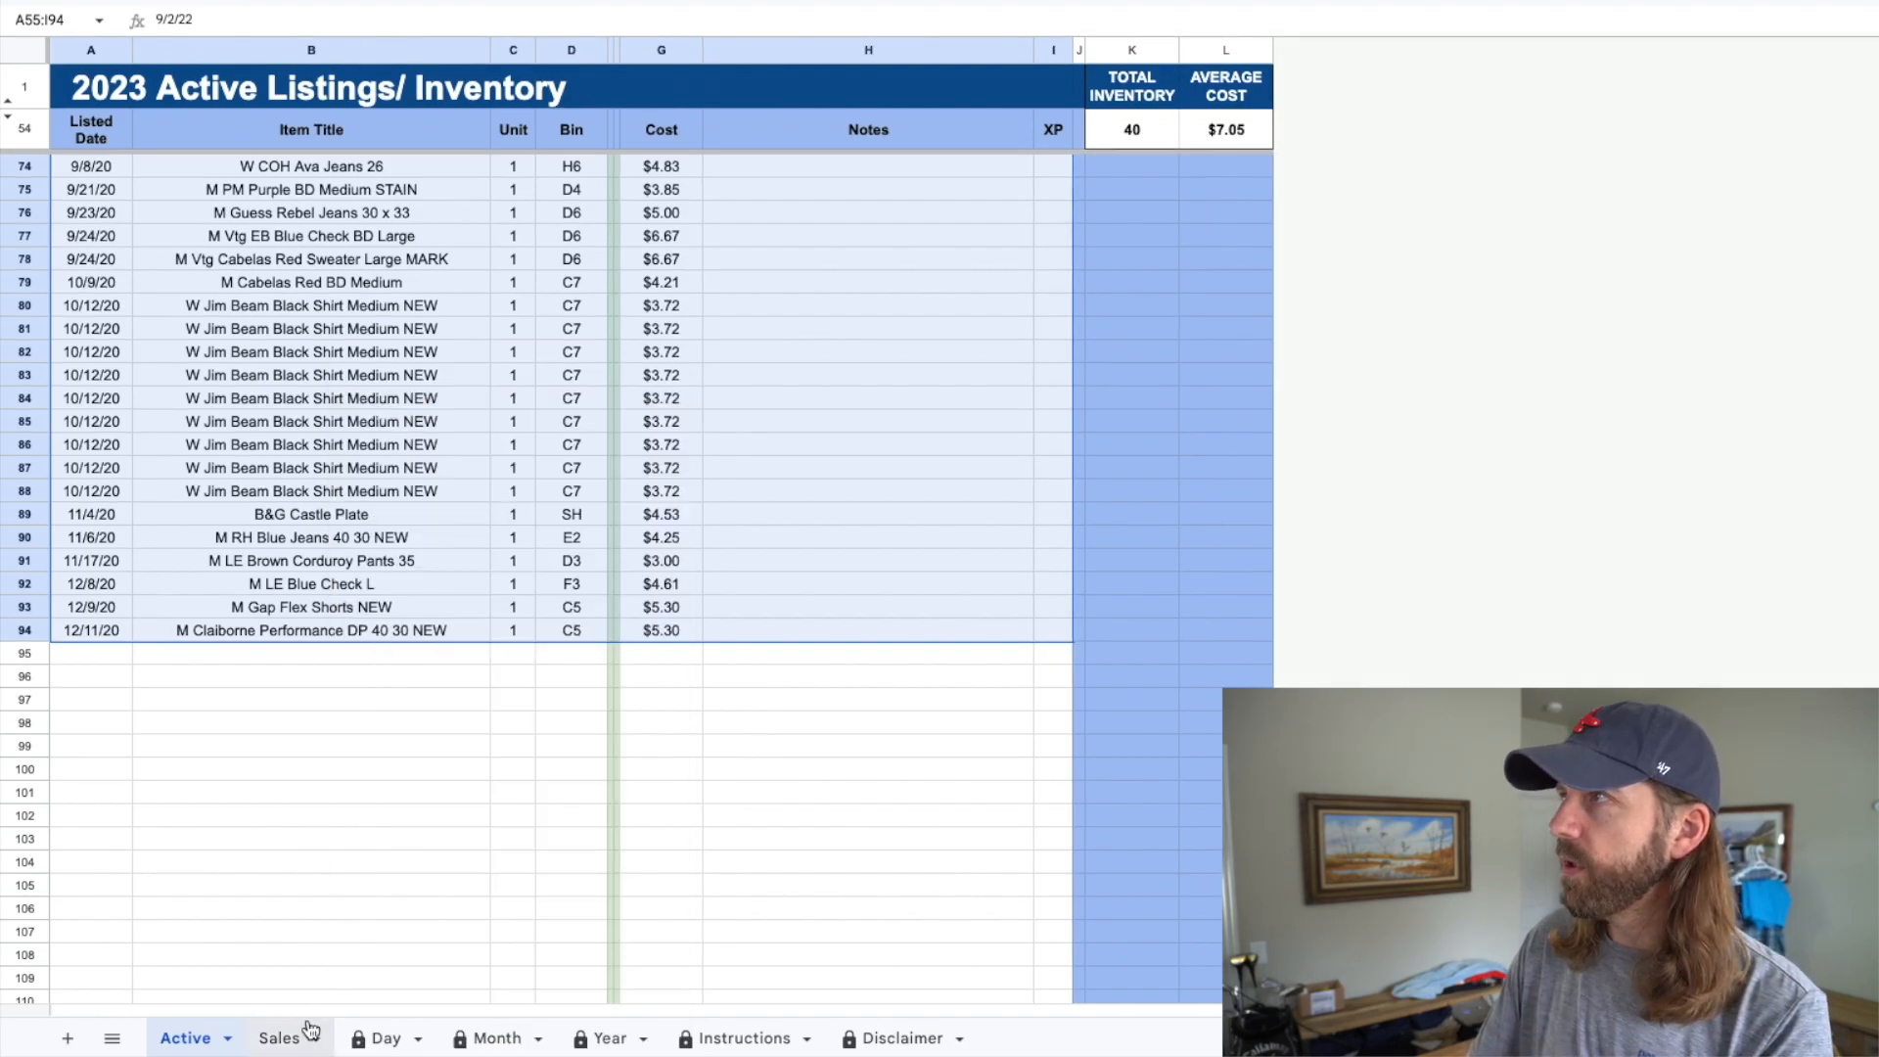
- Switch to the 2024 spreadsheet and paste the copied listings into its Inventory sheet starting at cell A3
key("ctrl+Tab")
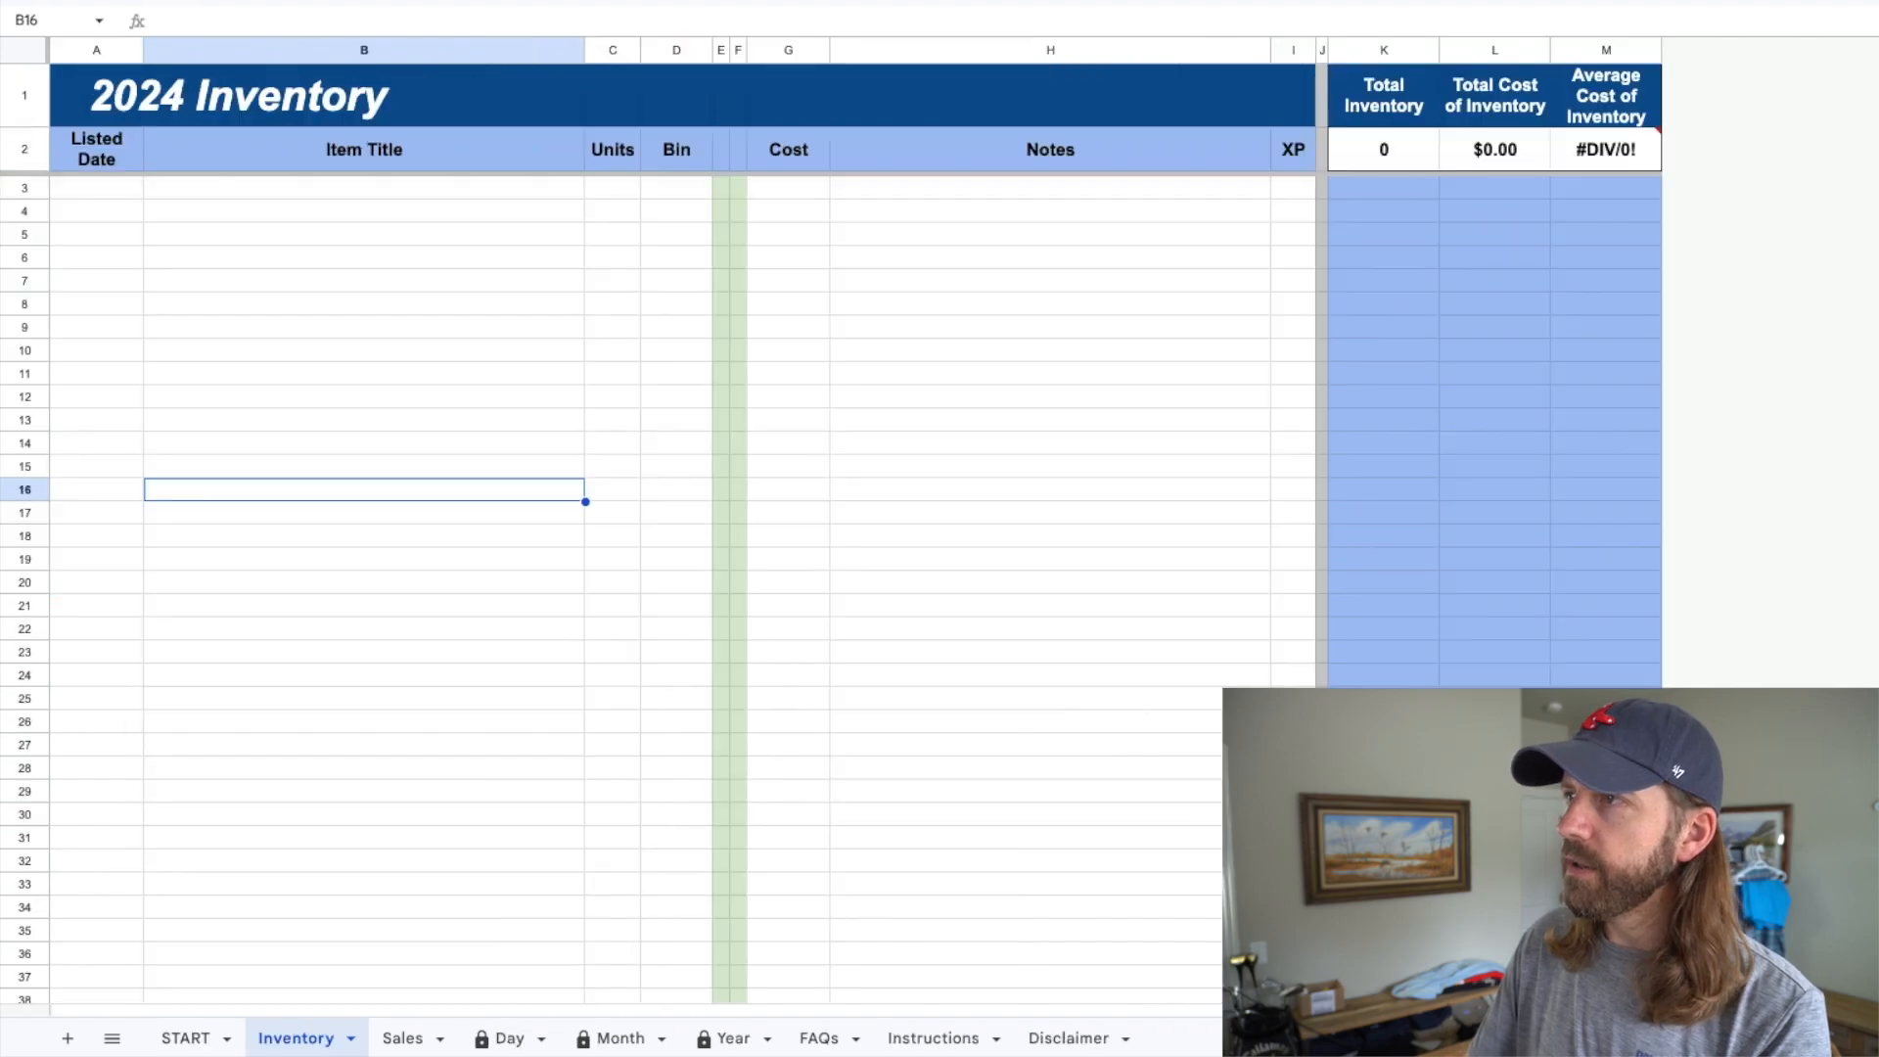
left_click(102, 191)
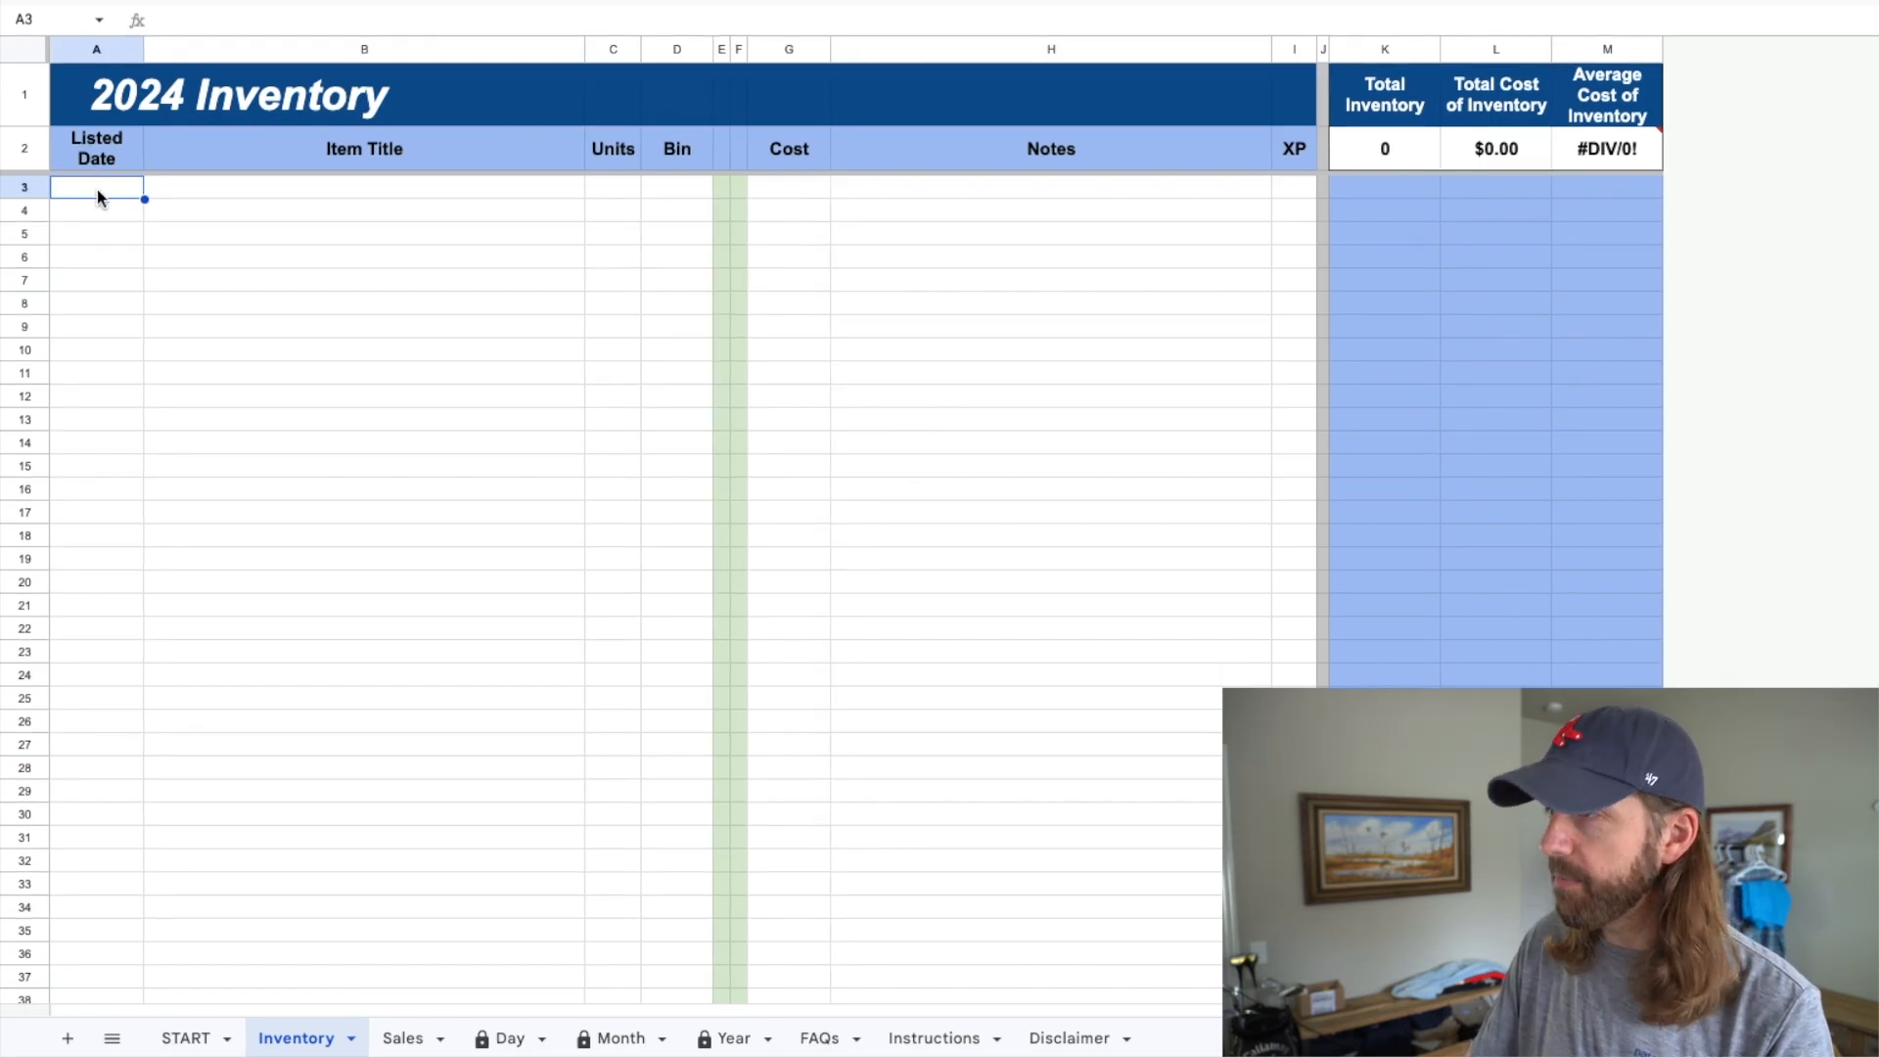
right_click(101, 191)
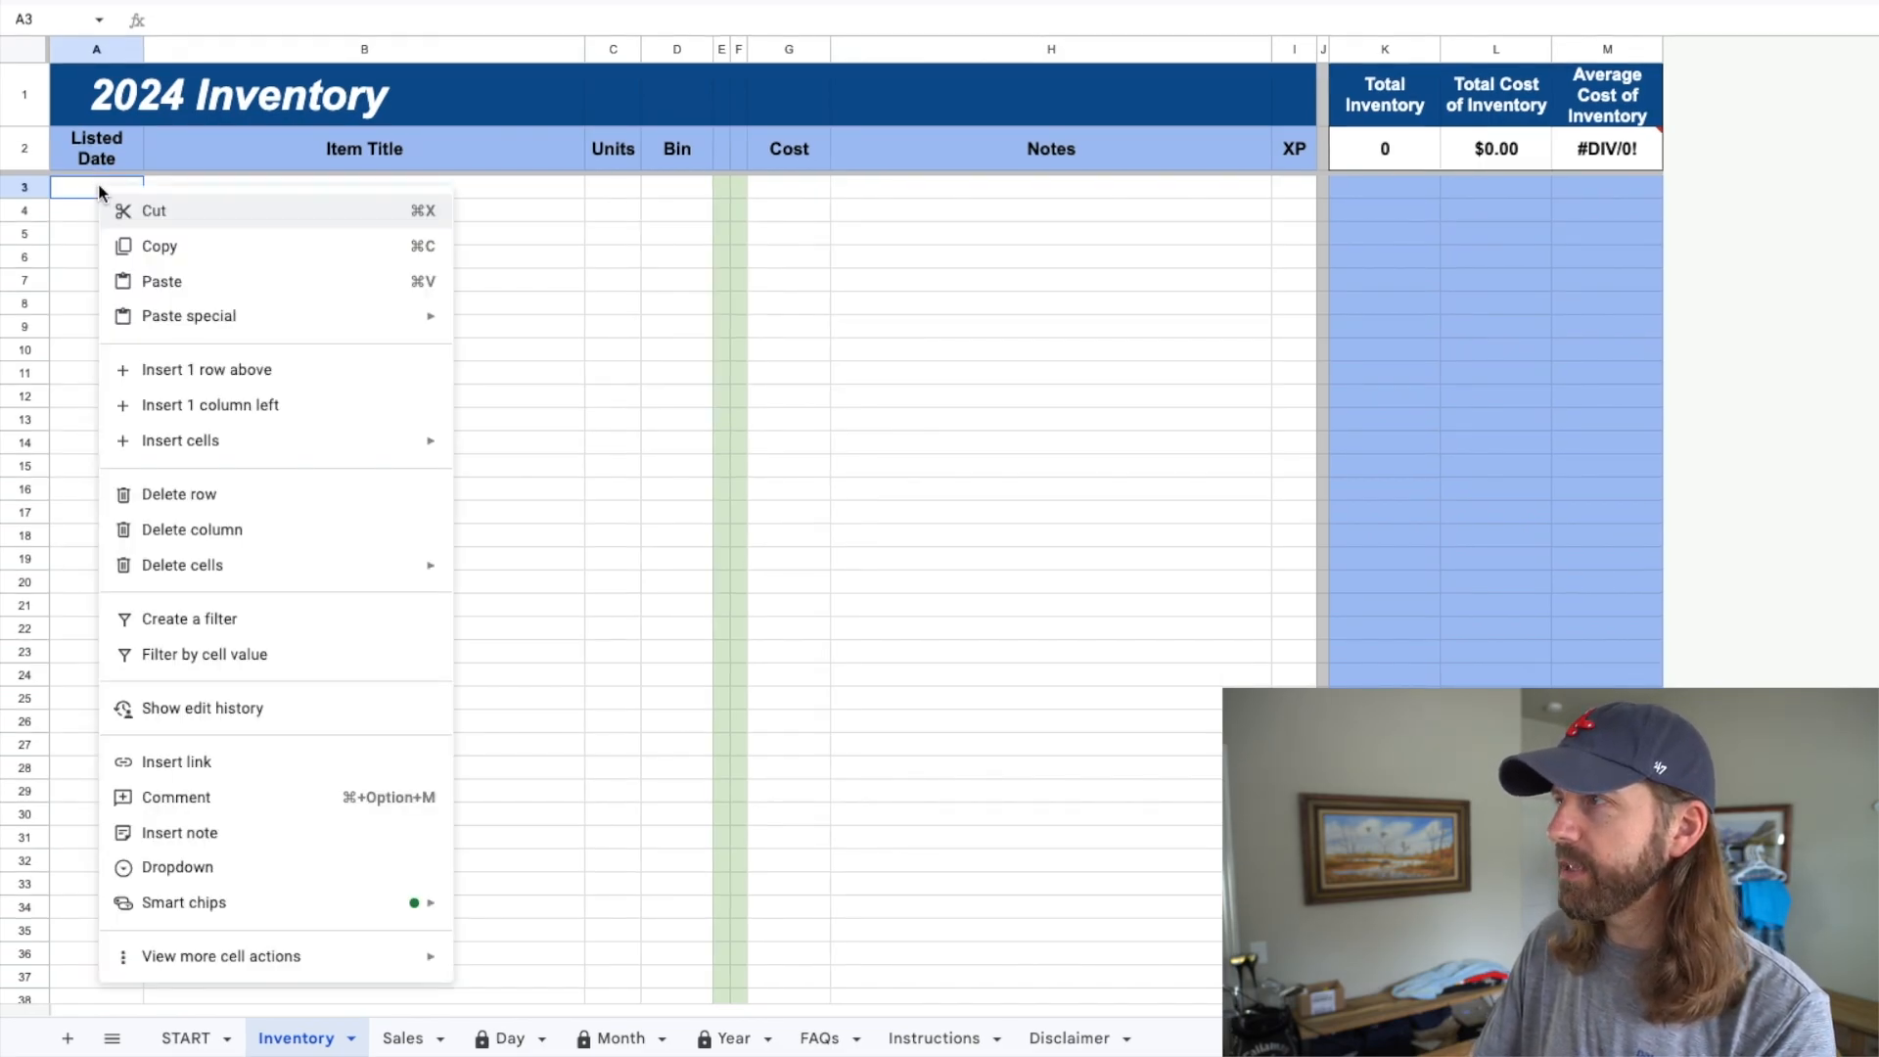
left_click(160, 282)
left_click(1012, 398)
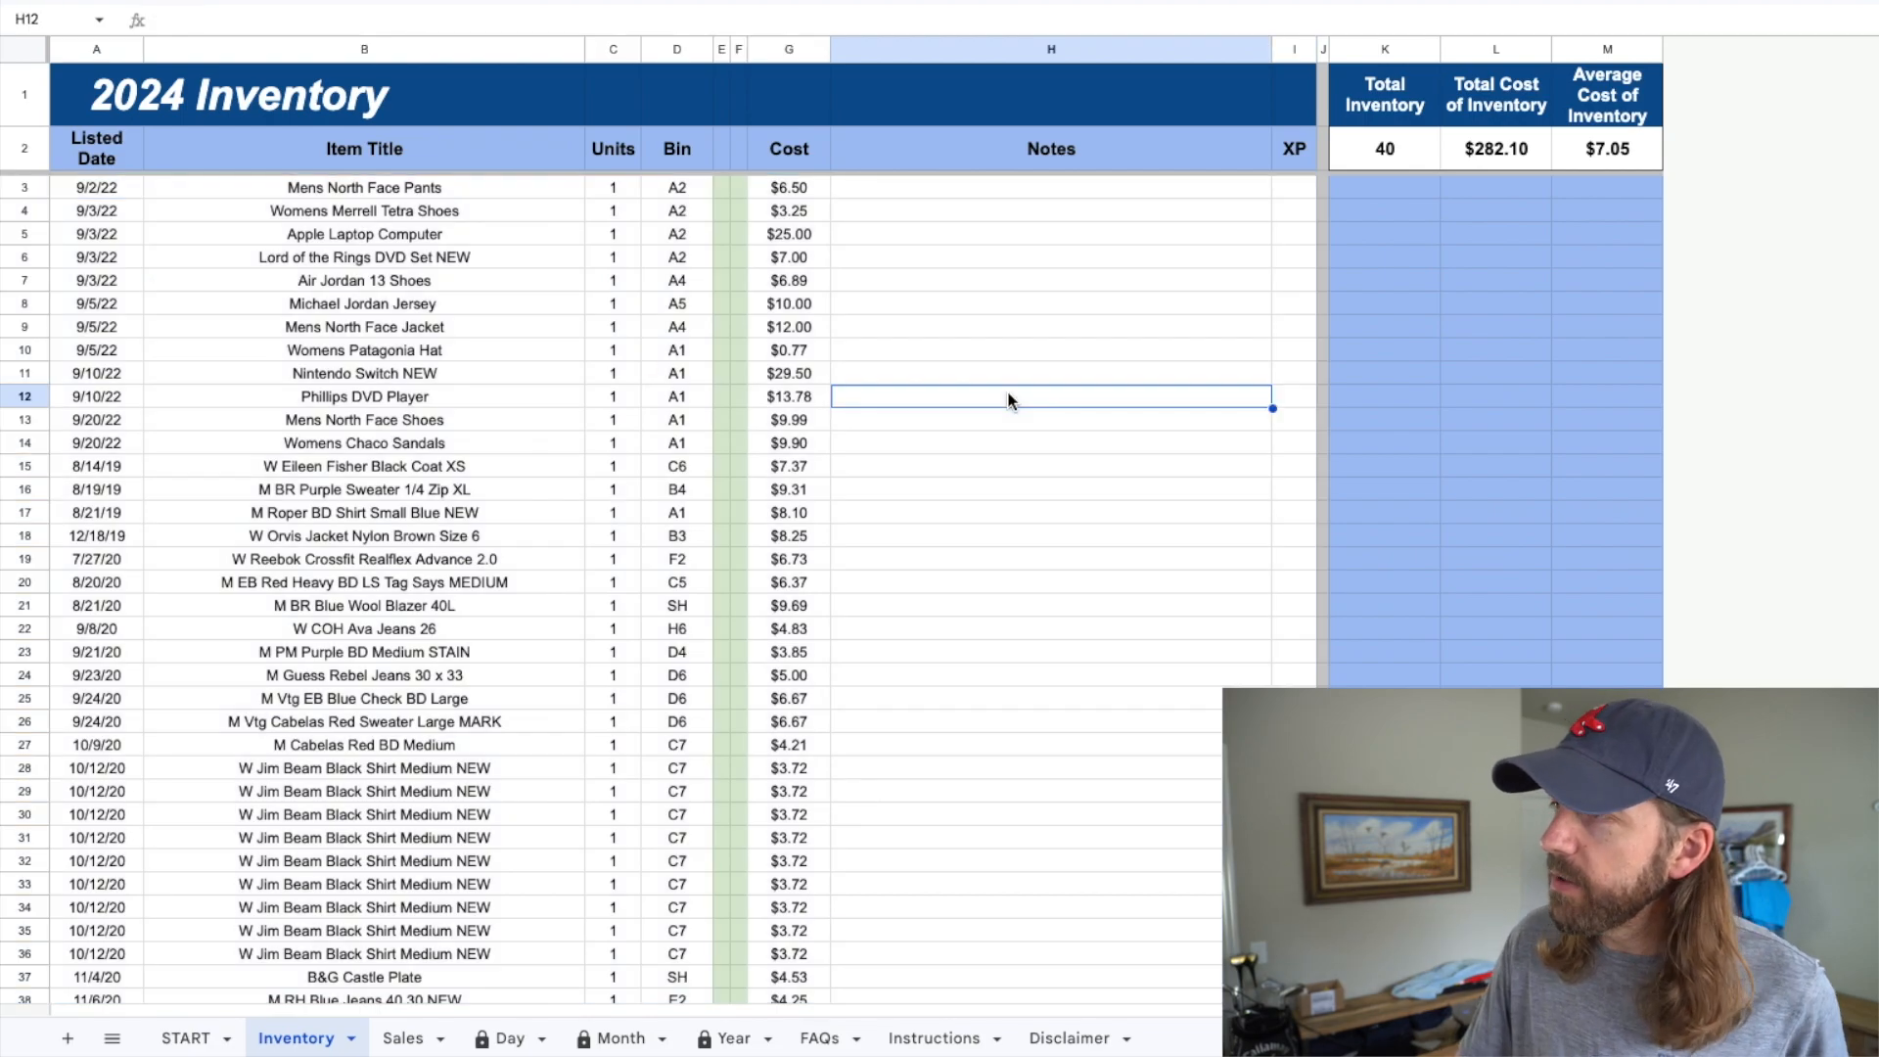
- Look over the pasted listings in the 2024 Inventory sheet down to the last item in row 42
scroll(1020, 318, "down", 5)
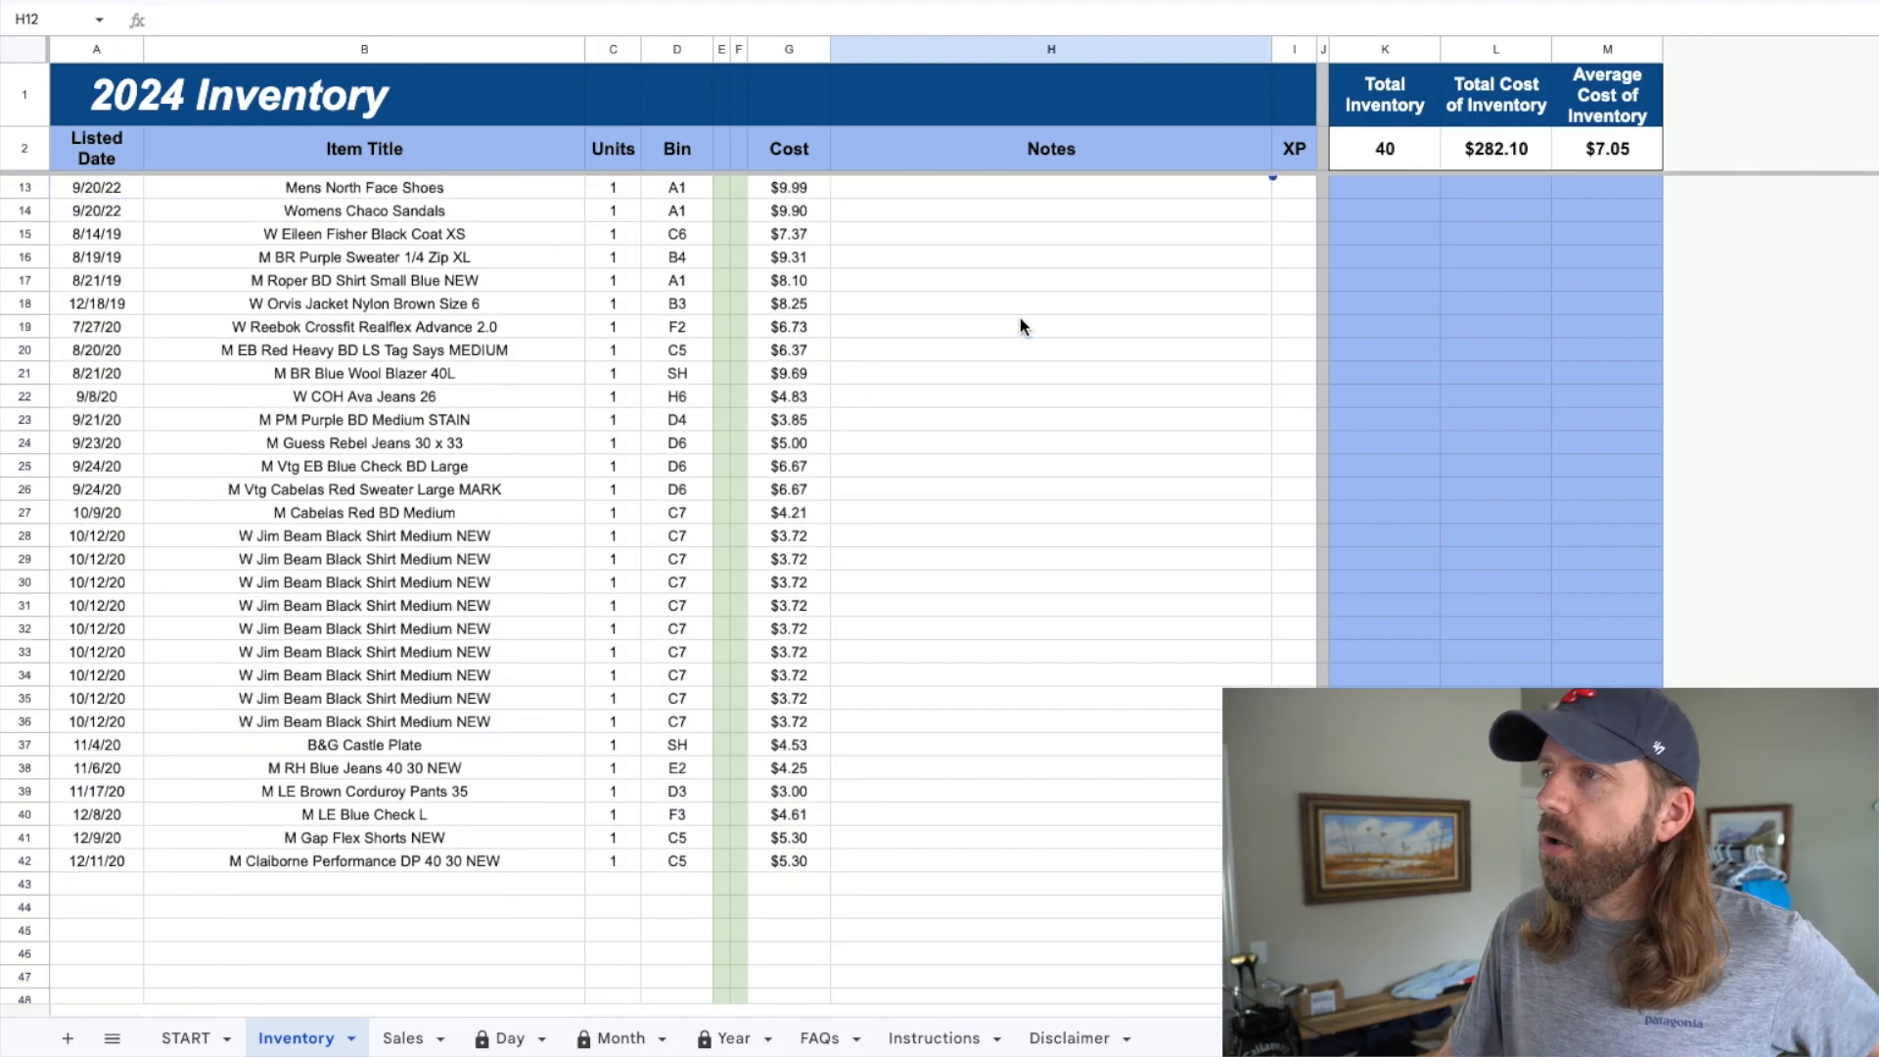
scroll(1020, 320, "up", 7)
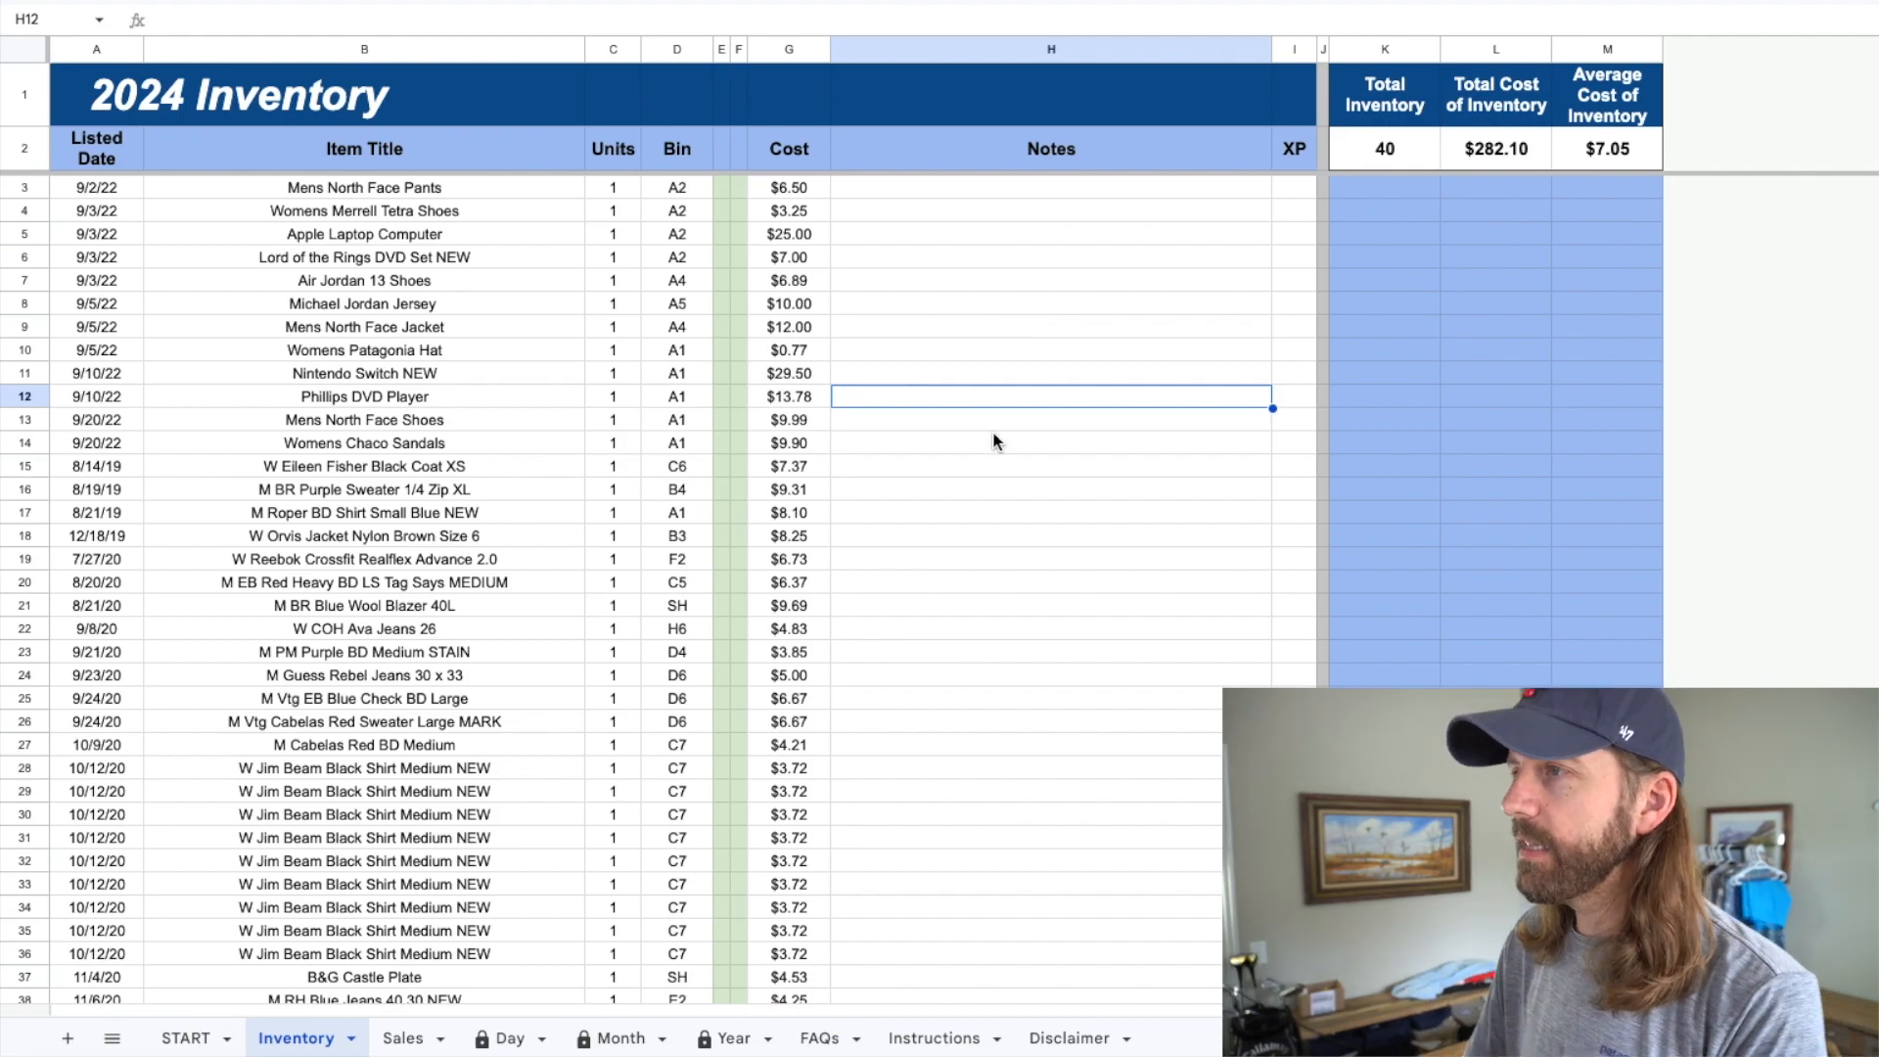
scroll(992, 439, "down", 4)
scroll(993, 442, "down", 3)
left_click(84, 580)
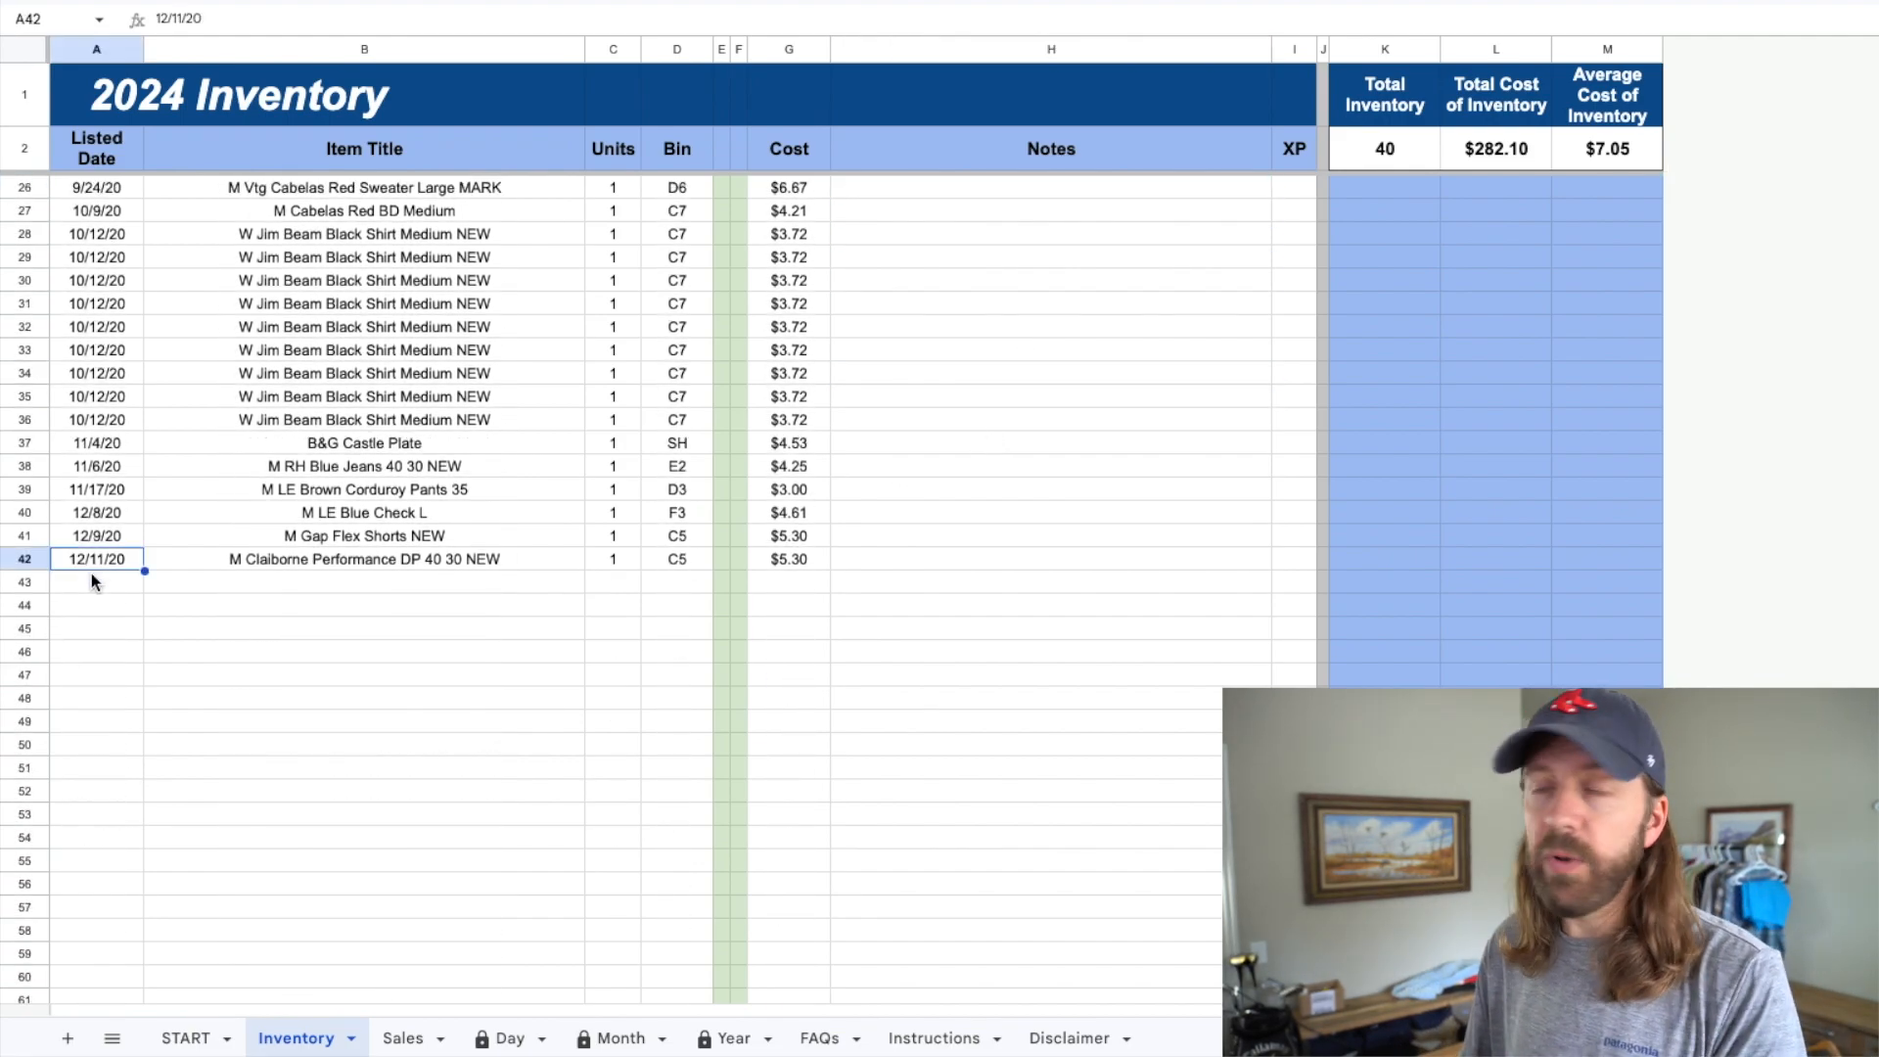